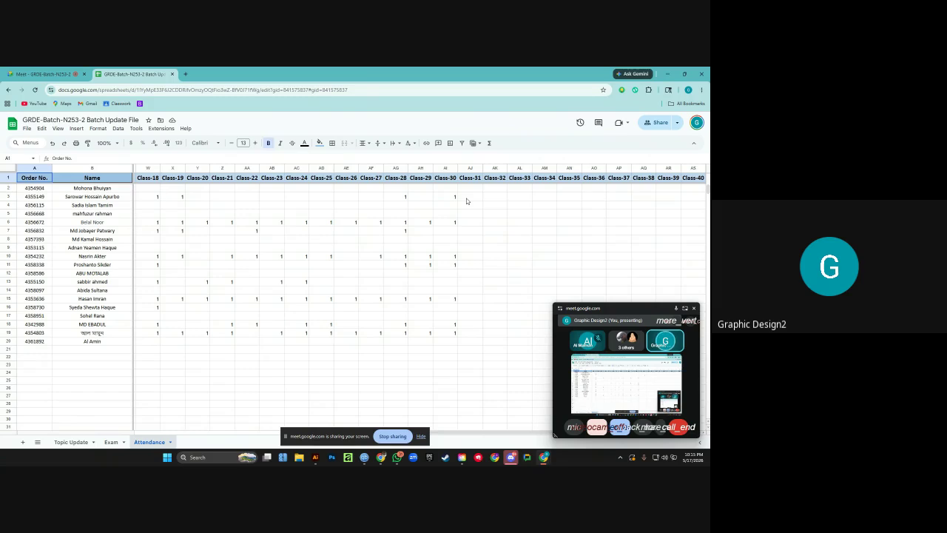
Mark attendance with 1 in the Class-31 column for the students in rows 15, 19 and 10.
left_click(466, 198)
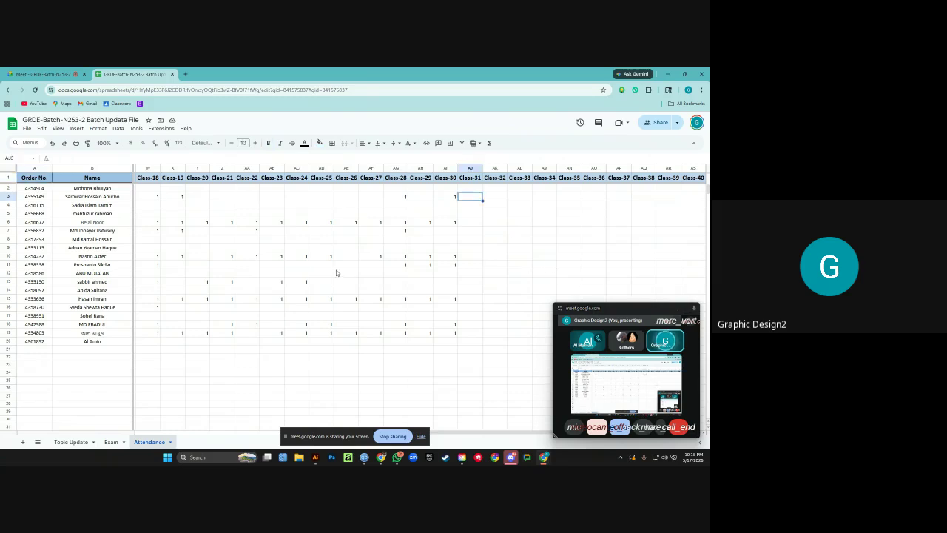
left_click(472, 298)
type("1")
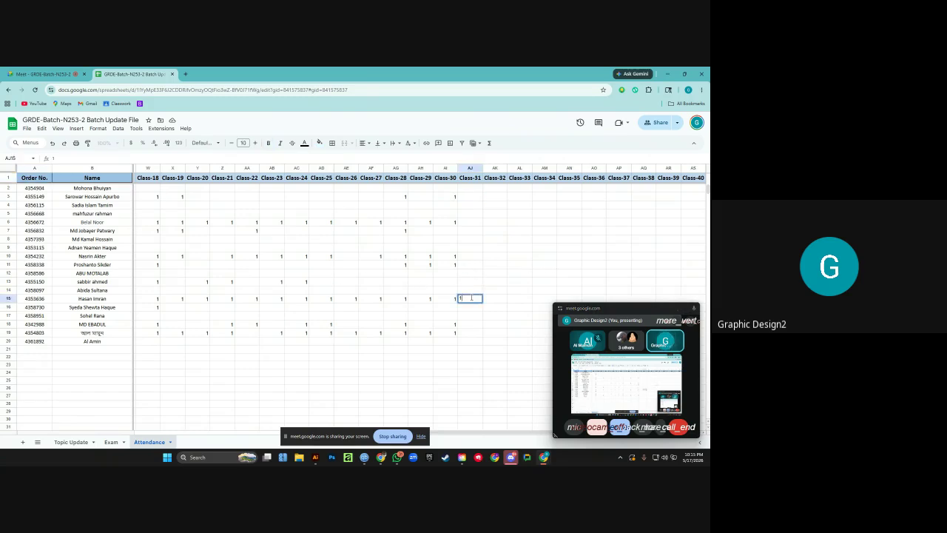
left_click(469, 344)
left_click(470, 333)
type("1")
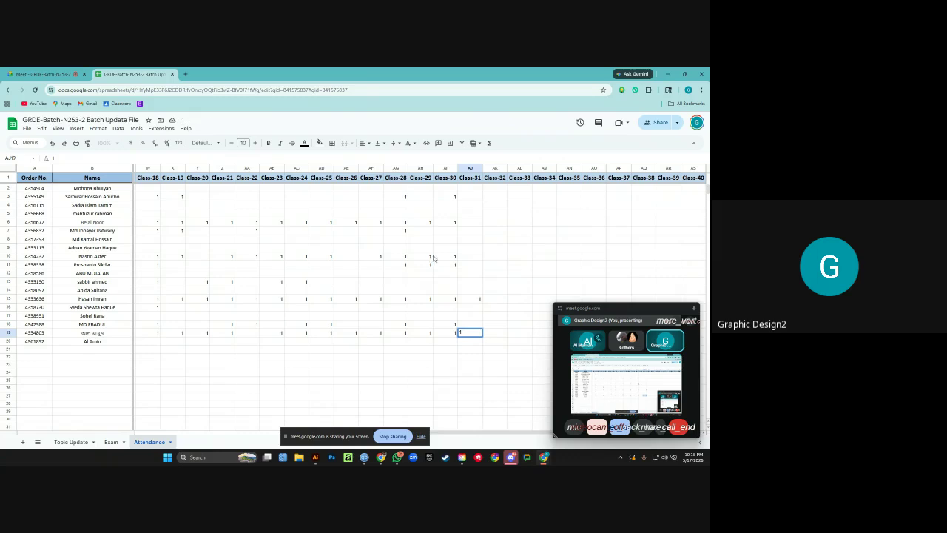
left_click(468, 258)
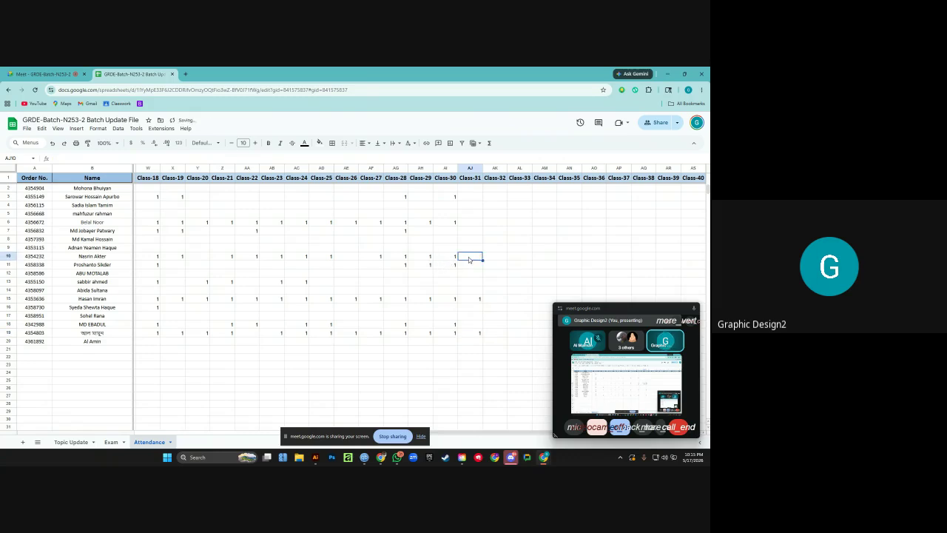
type("1")
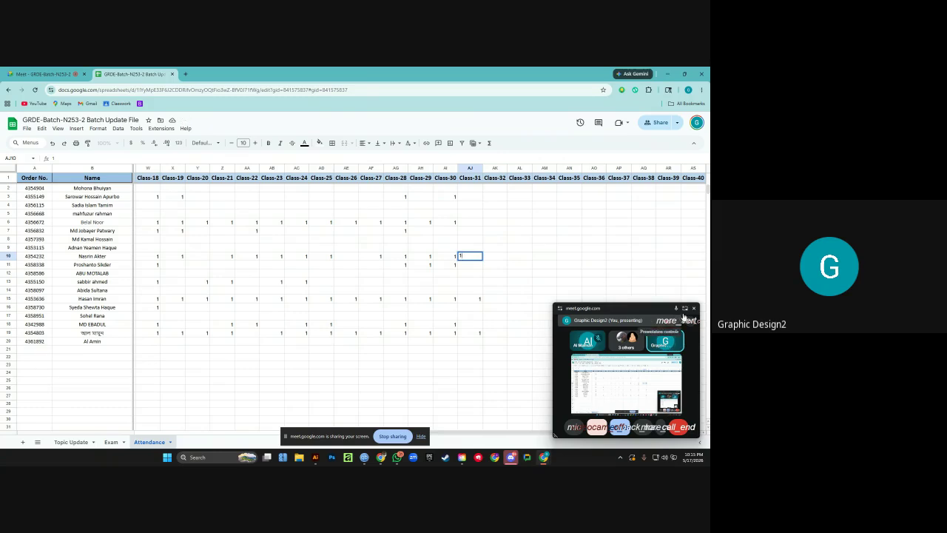
Check the participants in the full Google Meet call view and return to the attendance sheet.
left_click(684, 309)
left_click(684, 309)
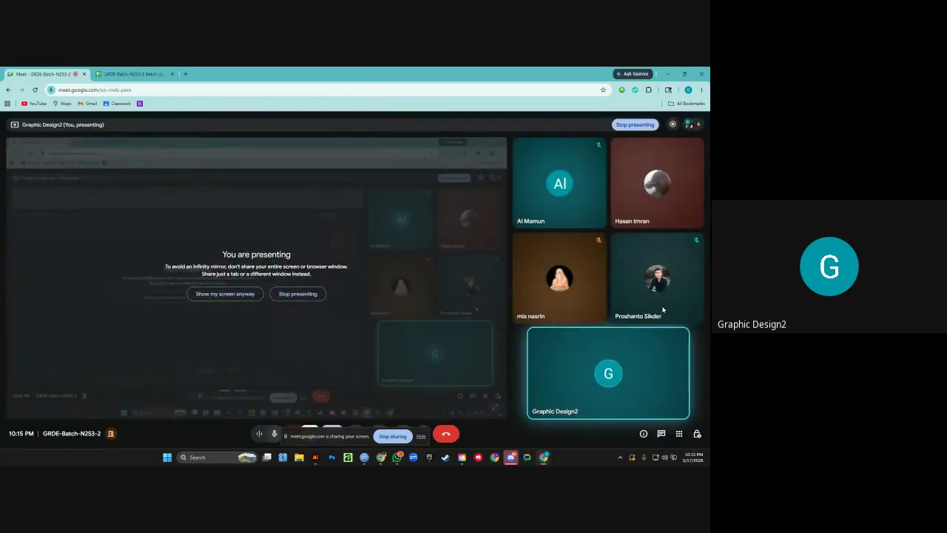
left_click(685, 73)
left_click(613, 169)
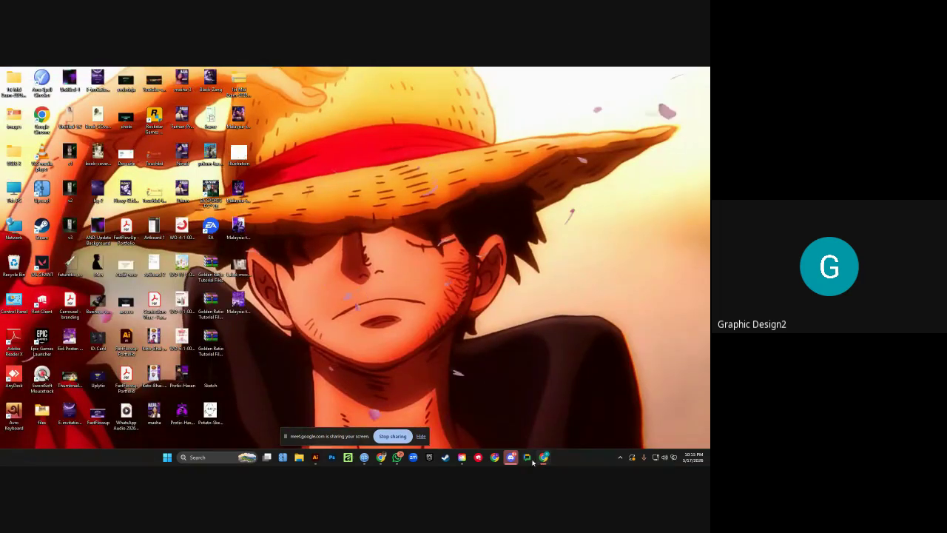
mouse_move(544, 457)
left_click(530, 437)
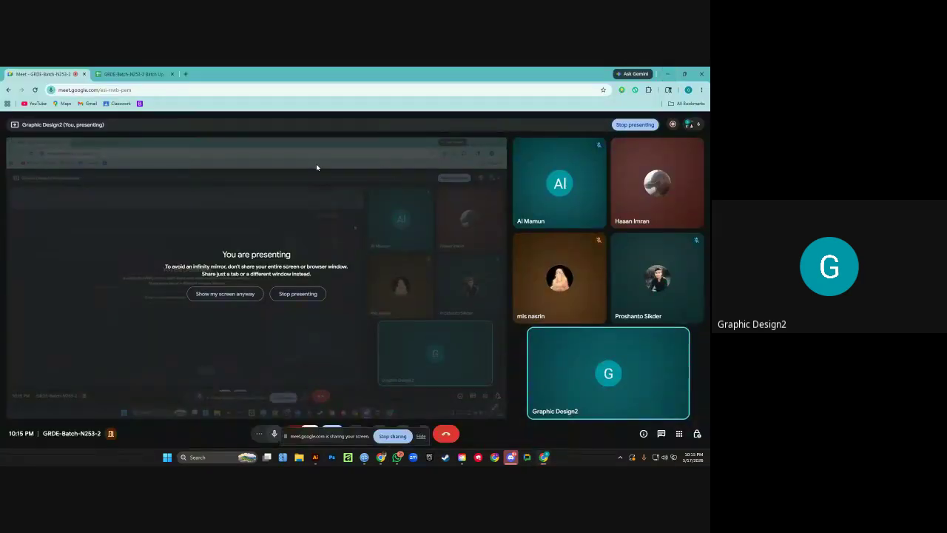
left_click(137, 74)
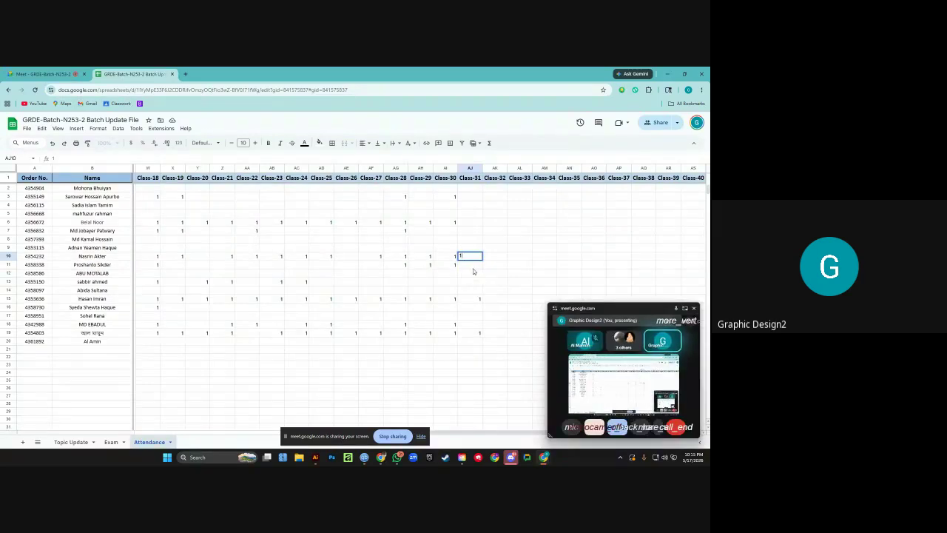
Commit the row 10 entry and enter 1 in the Class-31 column for row 11.
key("Return")
type("1")
key("Return")
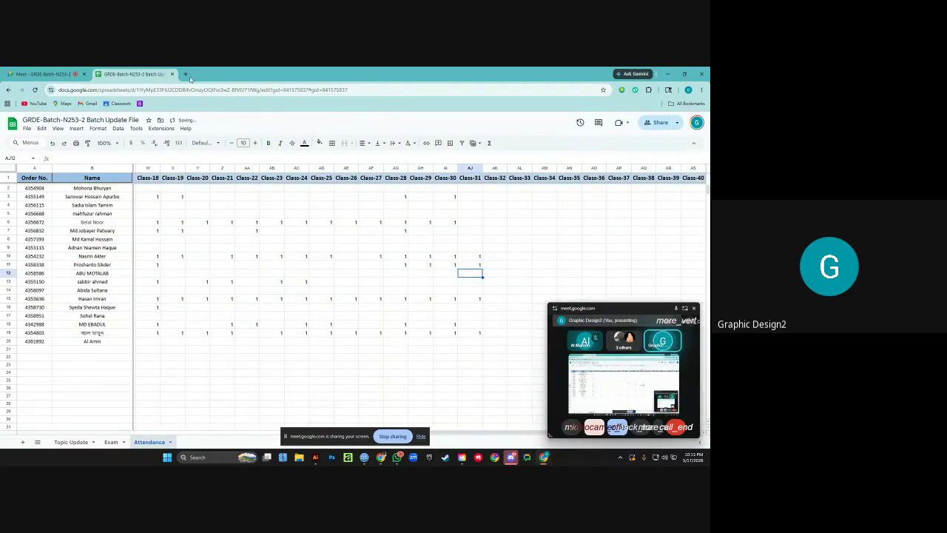
Switch to Adobe Illustrator and shrink the floating Meet window, moving it clear of the new-file controls.
left_click(666, 74)
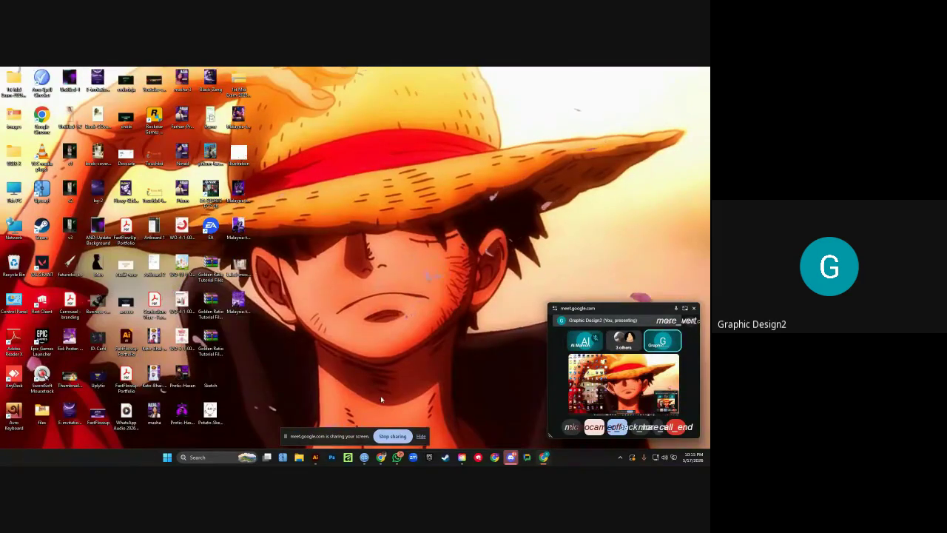
left_click(315, 458)
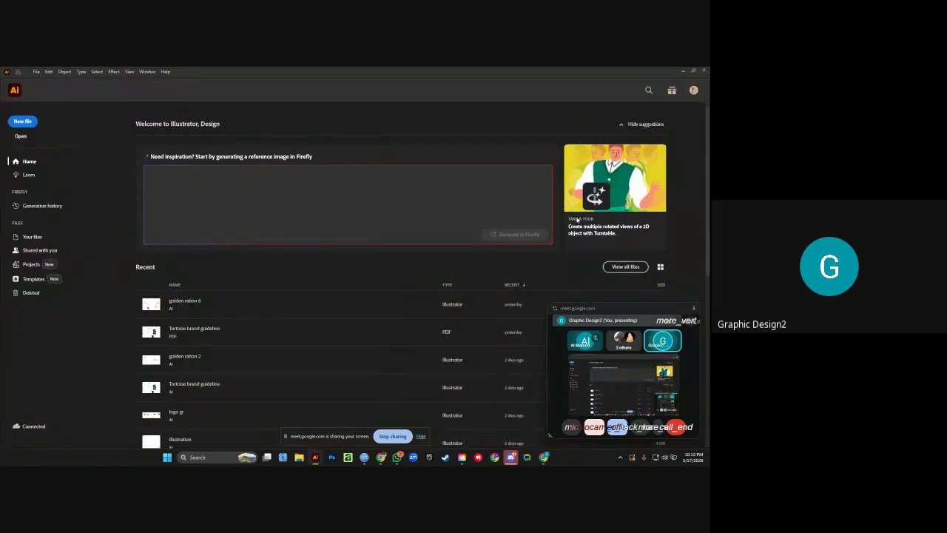
left_click_drag(644, 312, 469, 185)
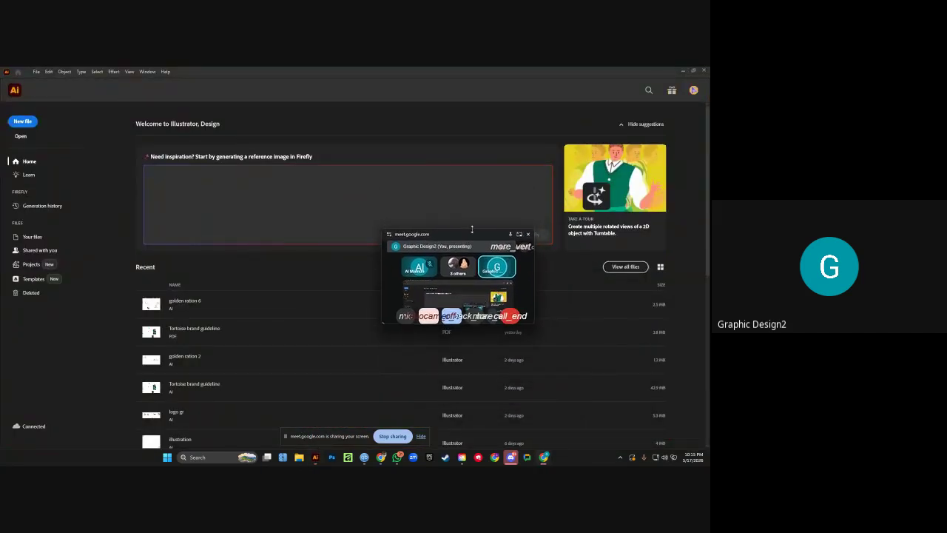
left_click_drag(462, 192, 455, 173)
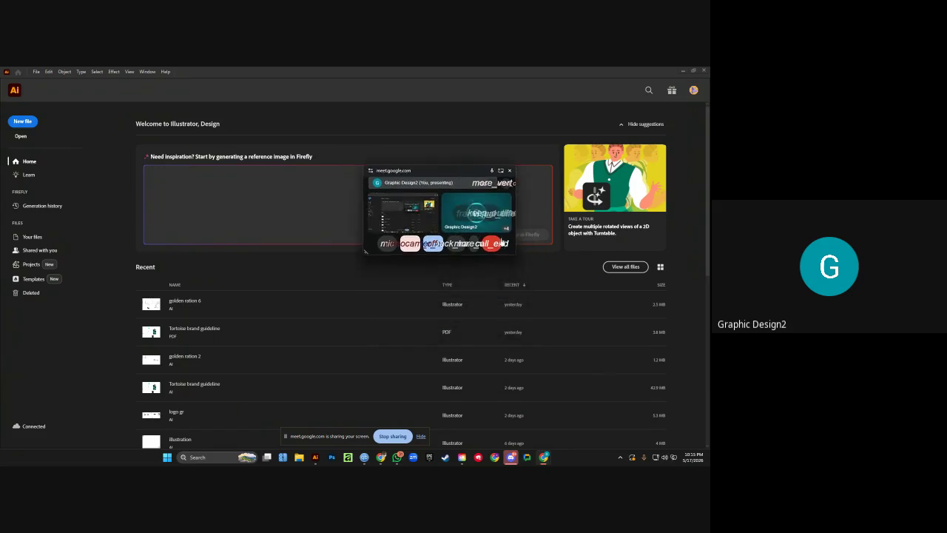
left_click_drag(514, 259, 543, 312)
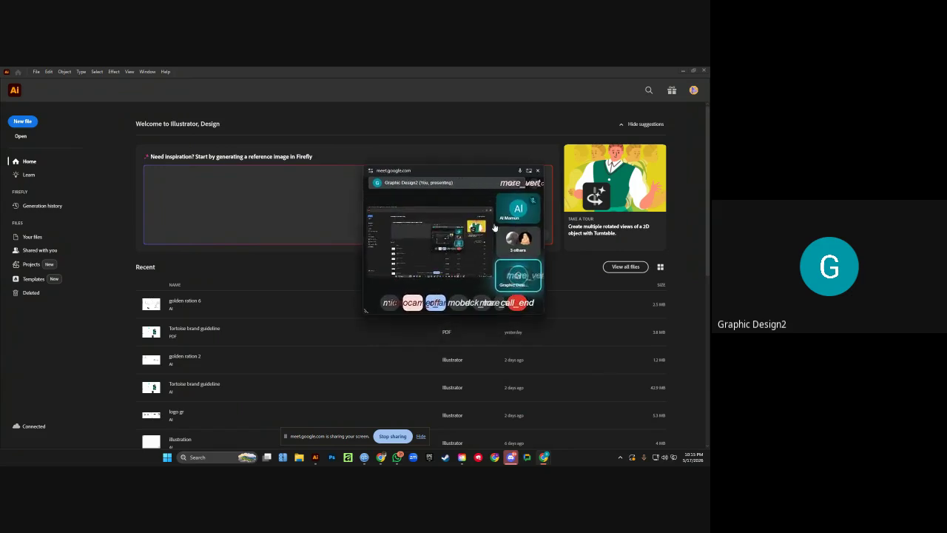
mouse_move(458, 173)
left_mouse_down()
mouse_move(461, 190)
mouse_move(456, 176)
left_mouse_up()
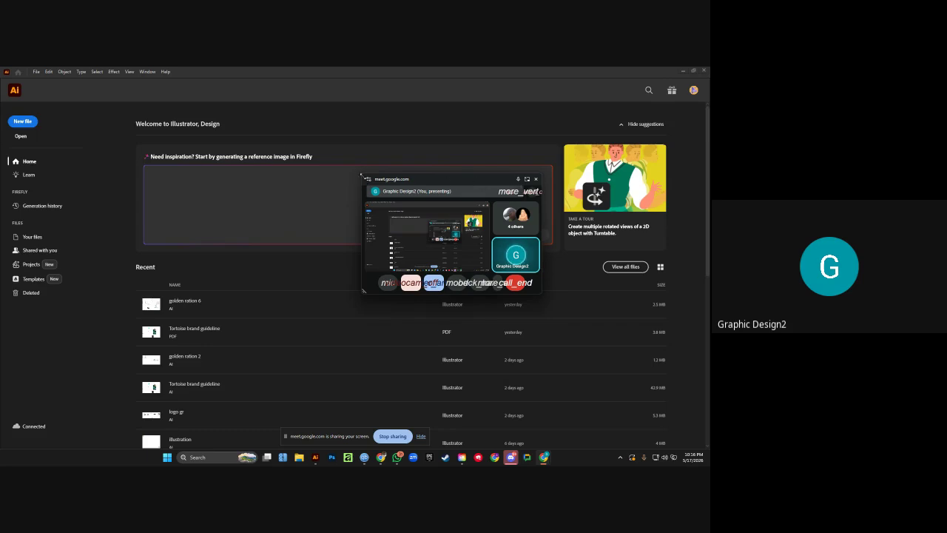
left_click_drag(363, 176, 536, 191)
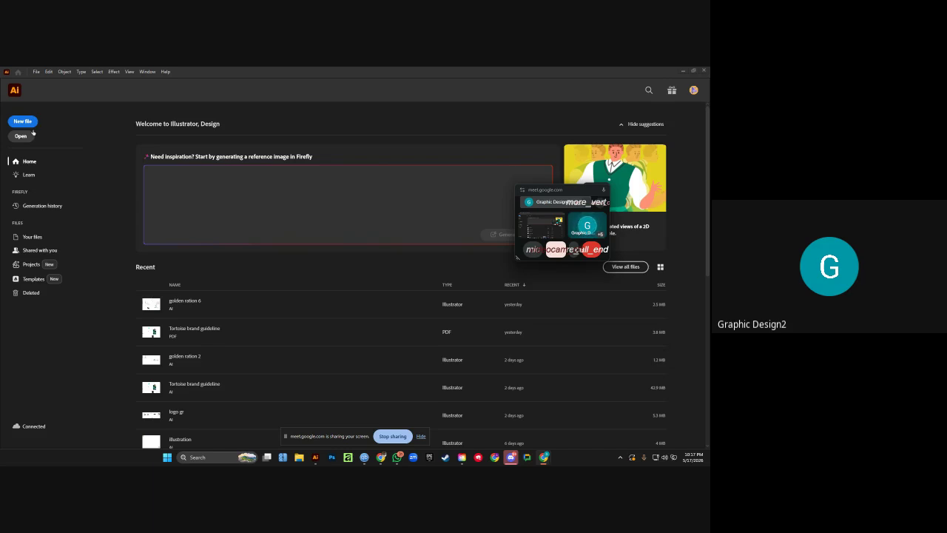
Start a new document measured in inches, with a width of 3.5 in and a height of 2 in.
left_click(22, 121)
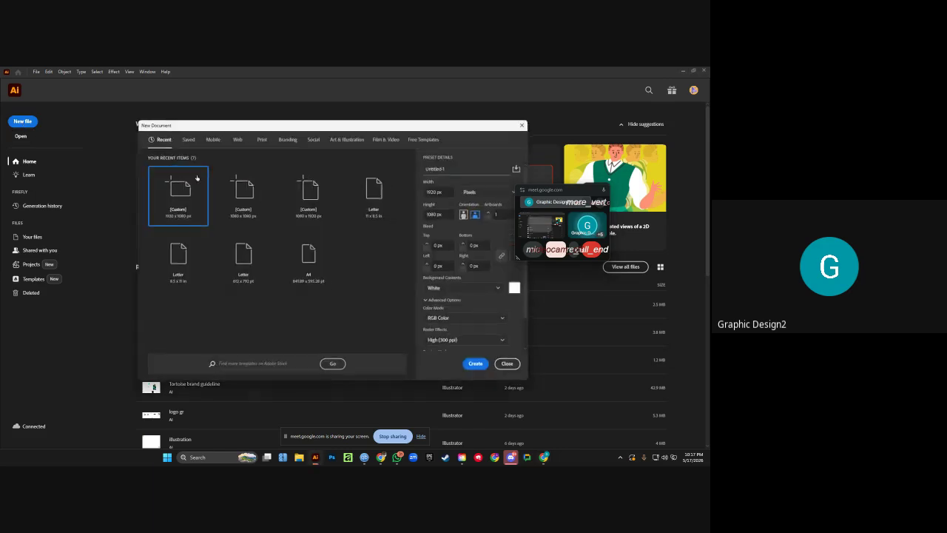
left_click_drag(564, 192, 272, 167)
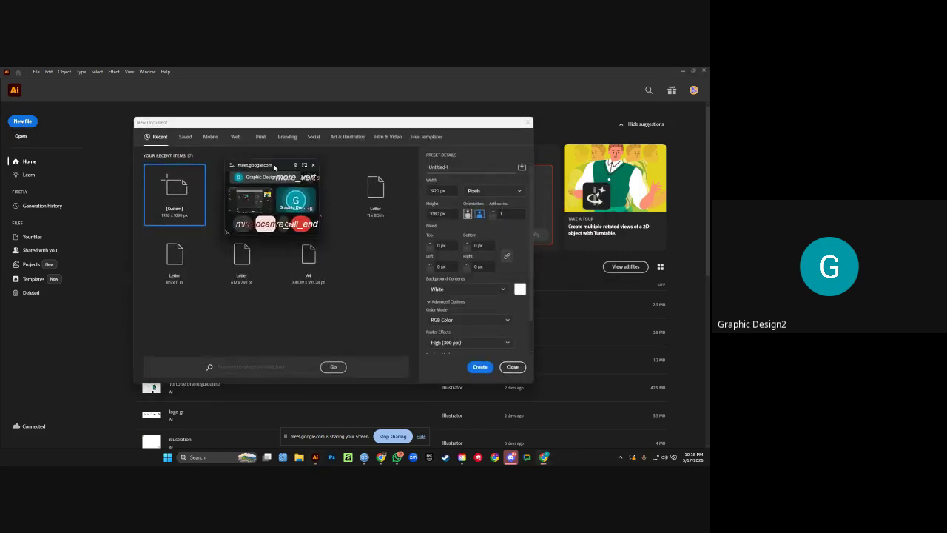
left_click(492, 191)
left_click(477, 238)
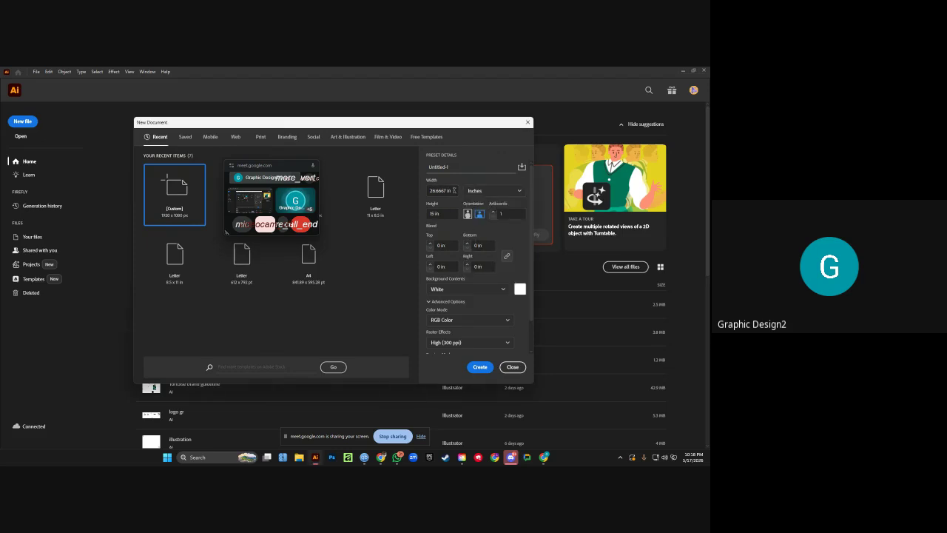
left_click(453, 190)
type("3.5")
key("Tab")
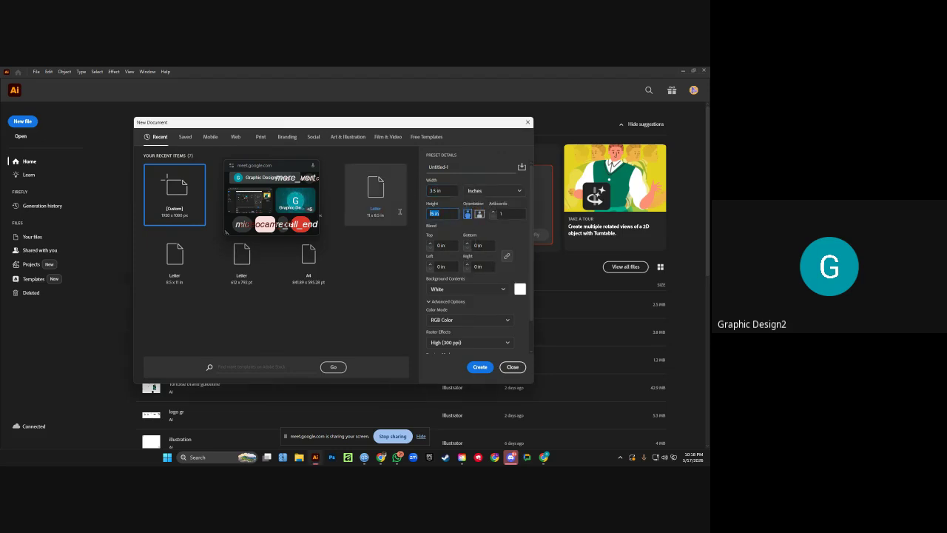
type("2")
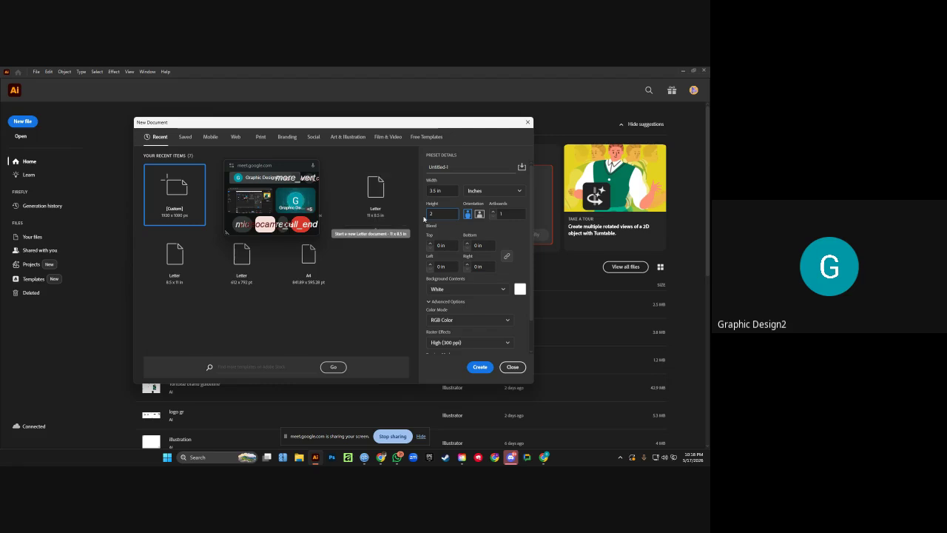
Set the new document to landscape orientation with 2 artboards.
left_click(446, 193)
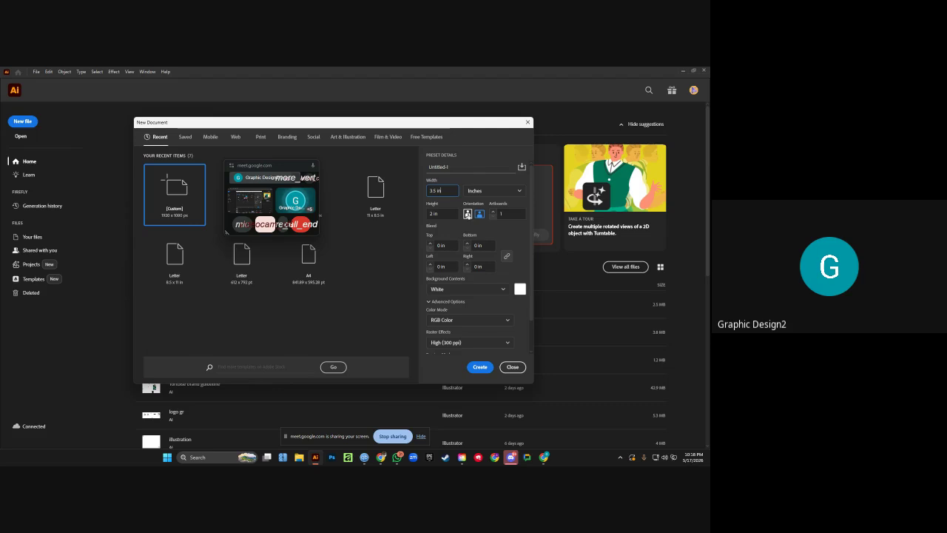
left_click(468, 214)
left_click(479, 214)
left_click(492, 211)
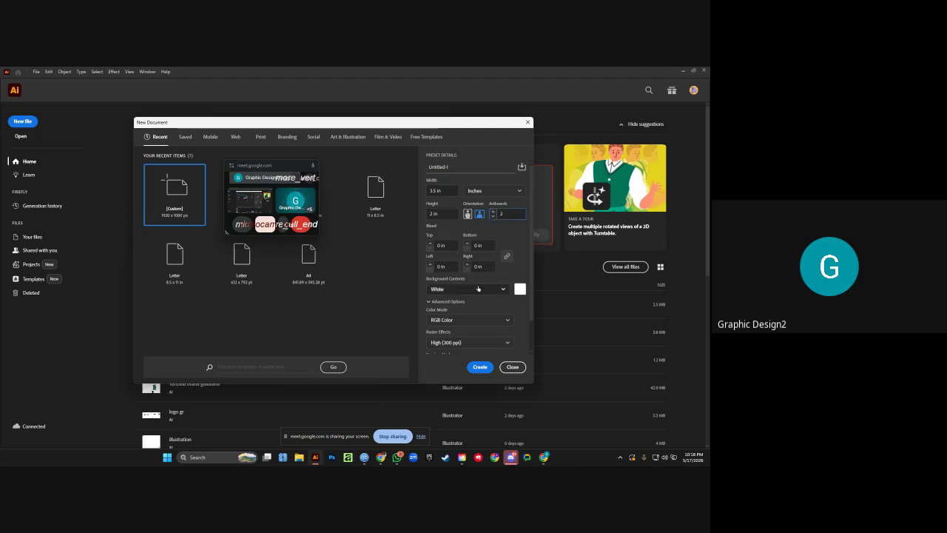
Set the color mode to CMYK Color and create the document.
left_click(473, 320)
left_click(453, 346)
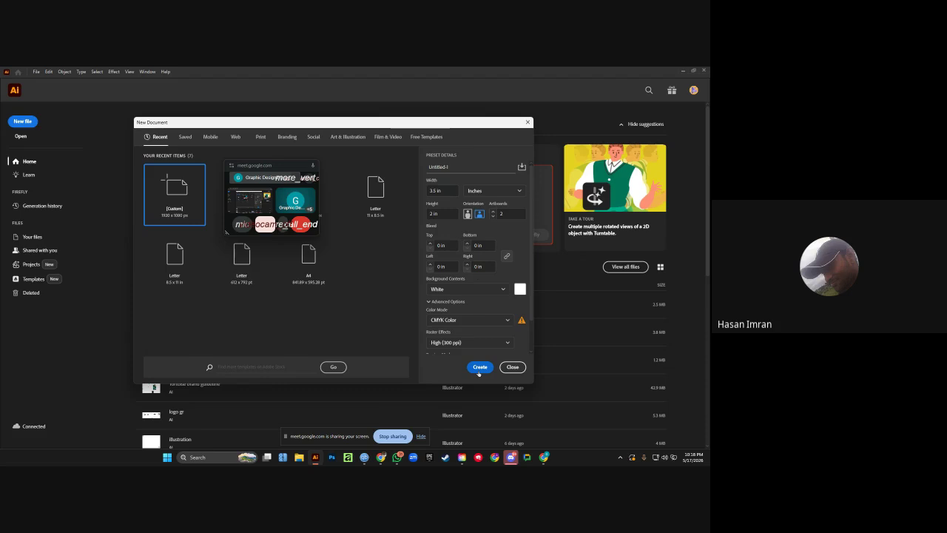
left_click(478, 319)
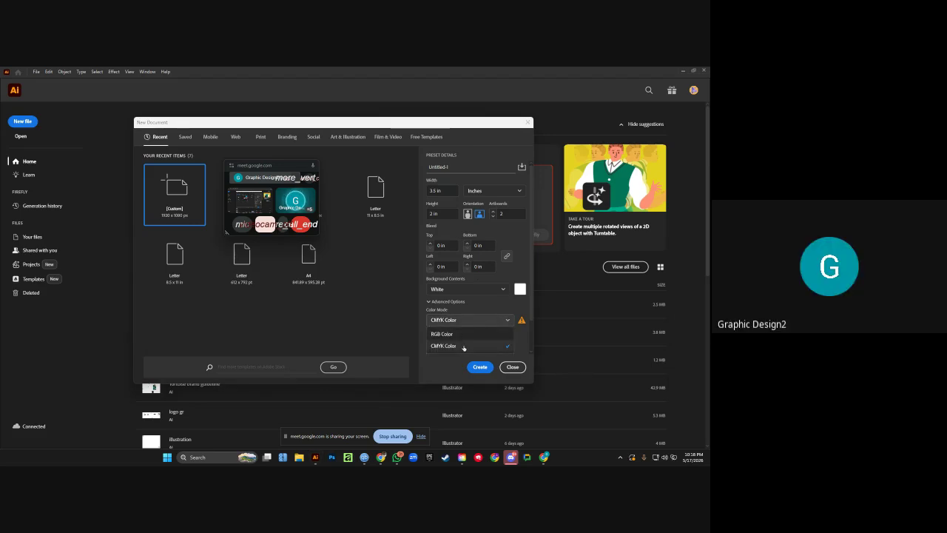
left_click(464, 346)
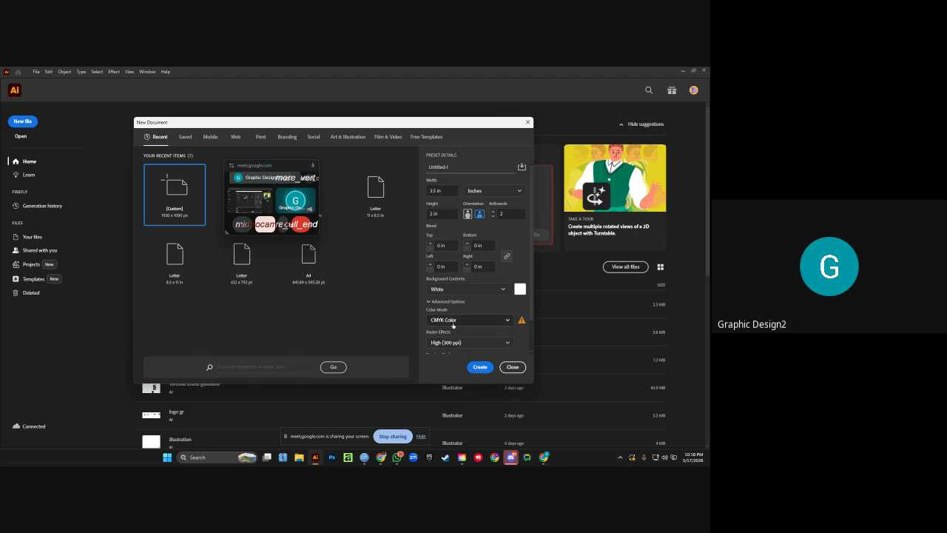
left_click(481, 368)
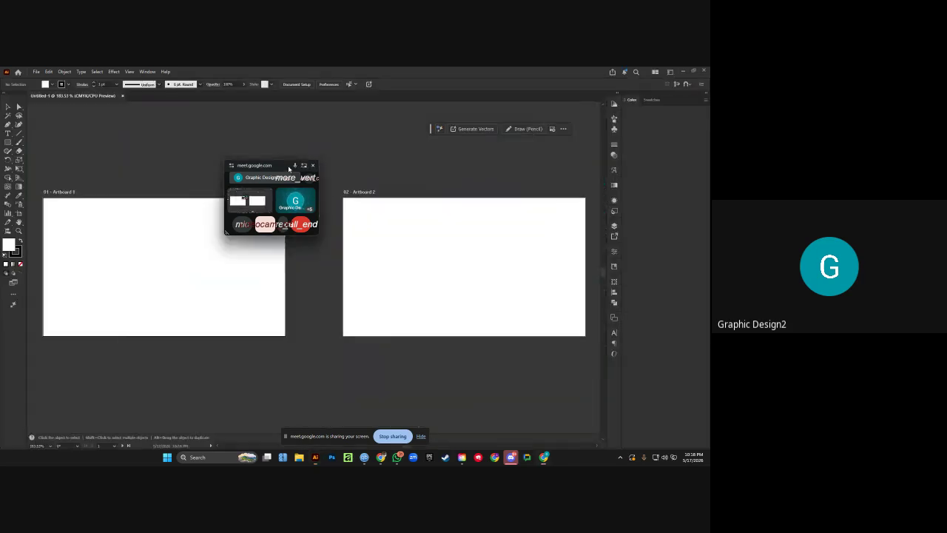
Move the floating Meet window off the artboards and add the text label "Front" above Artboard 1.
left_click_drag(289, 169, 323, 118)
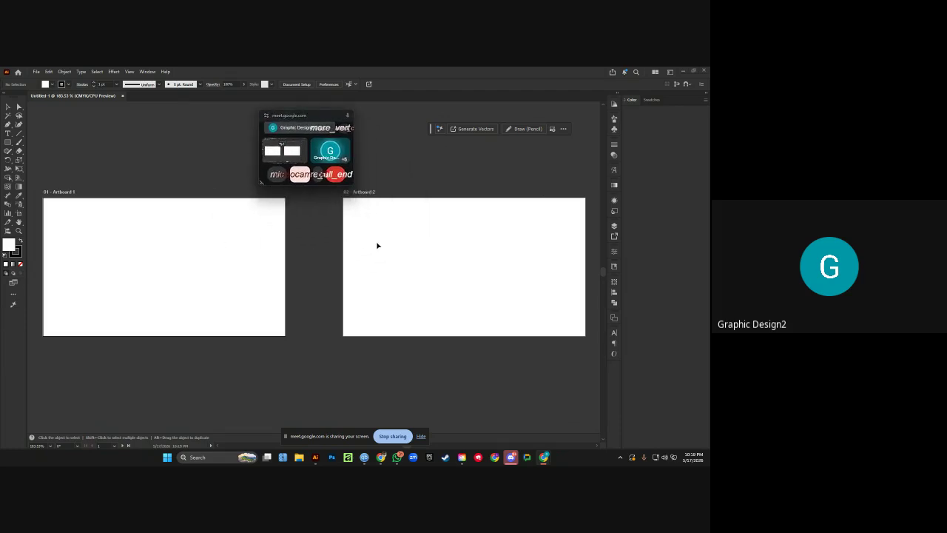
key("ctrl+minus")
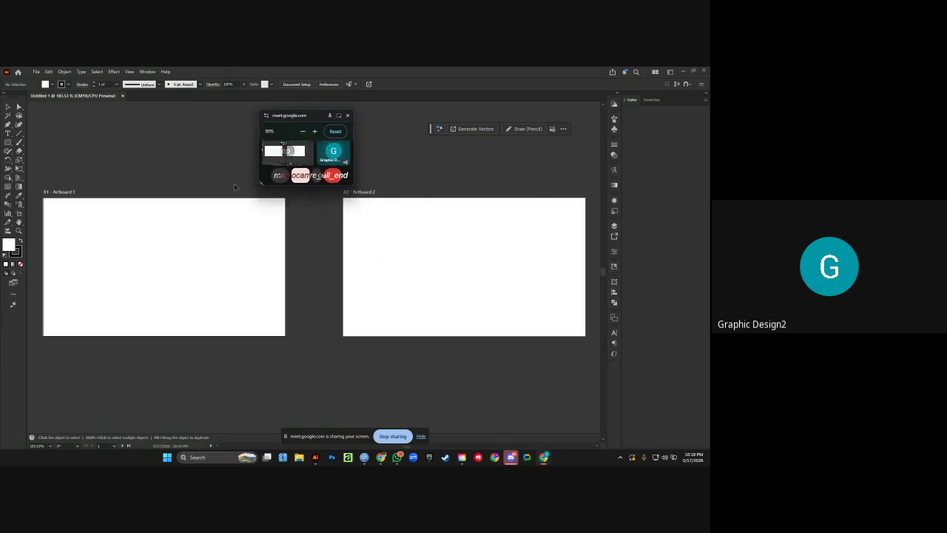
key("ctrl+minus")
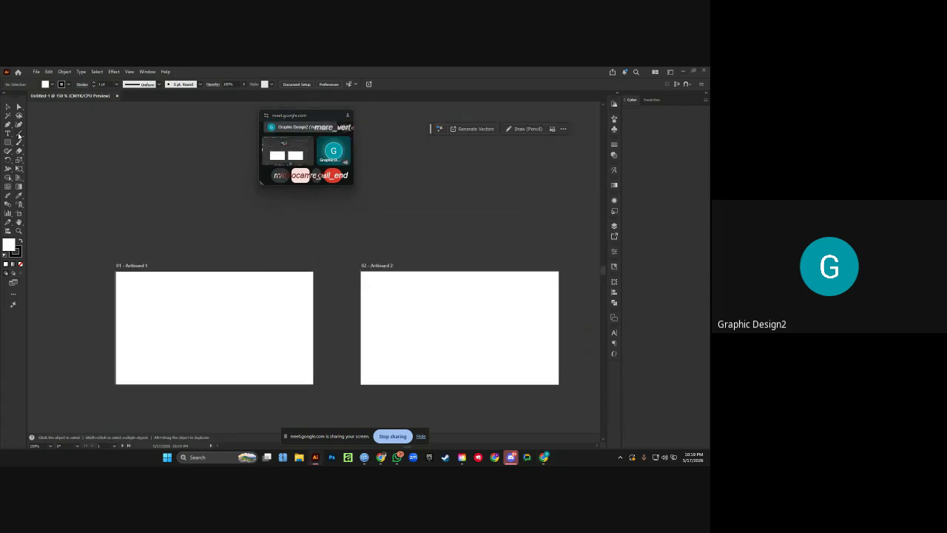
key("t")
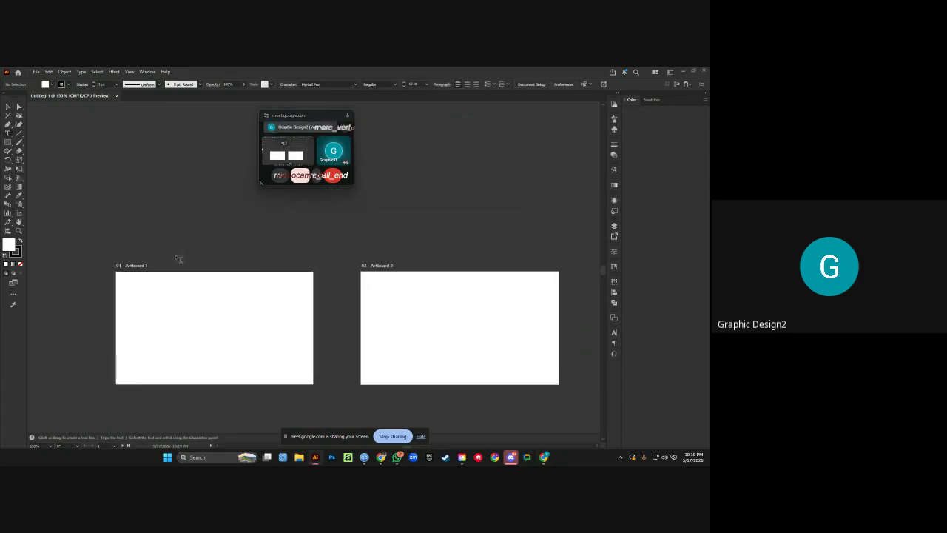
left_click(196, 253)
type("From")
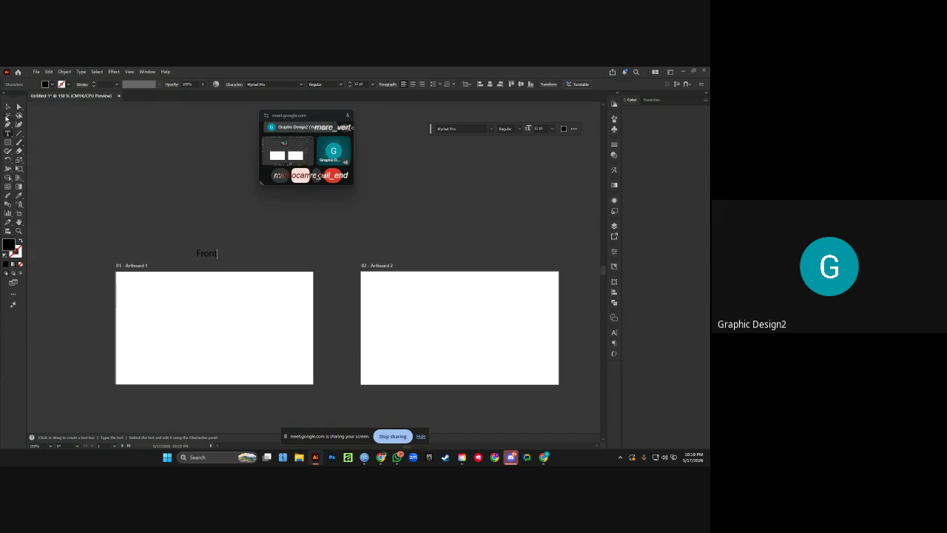
key("Escape")
left_click(146, 181)
Duplicate the "Front" label above Artboard 2 and change the copy's text to "Back".
left_click_drag(212, 253, 466, 256)
double_click(466, 255)
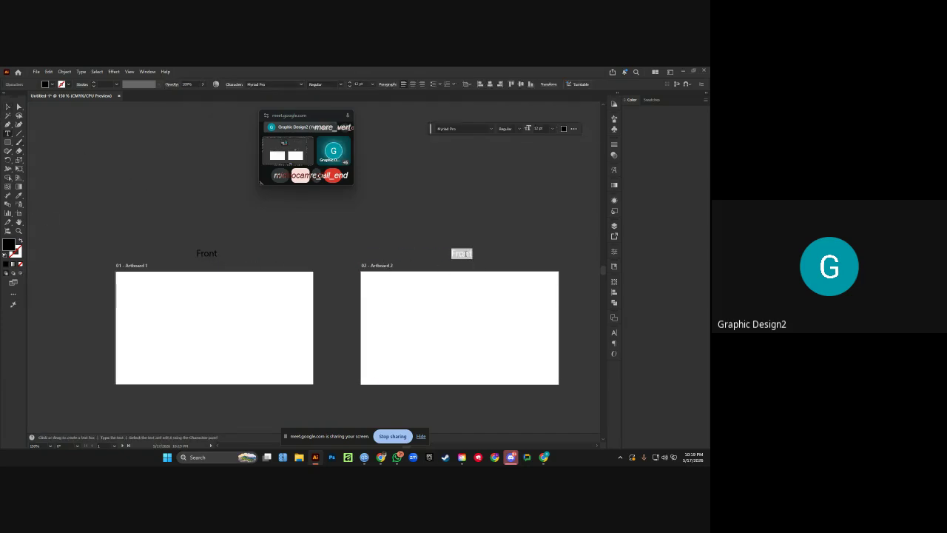
type("Back")
left_click(9, 107)
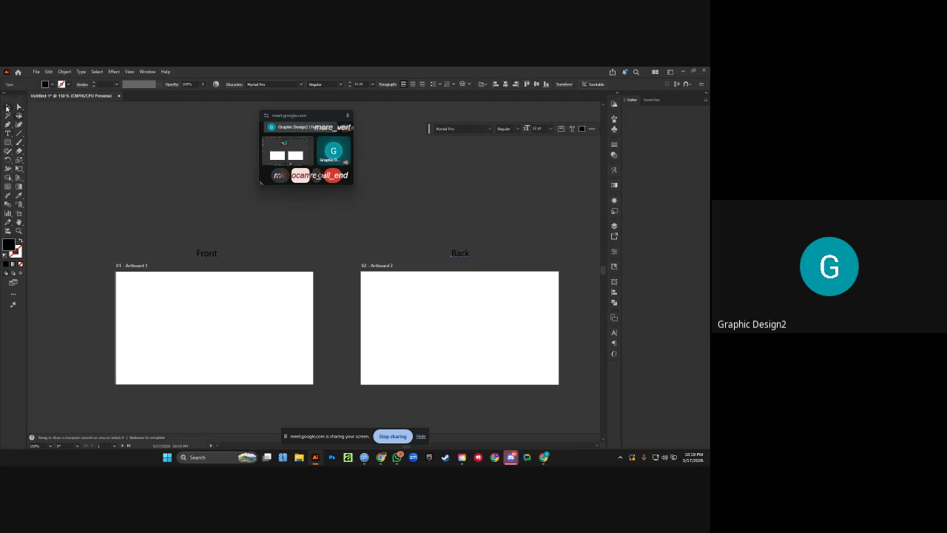
left_click(167, 457)
left_click(401, 375)
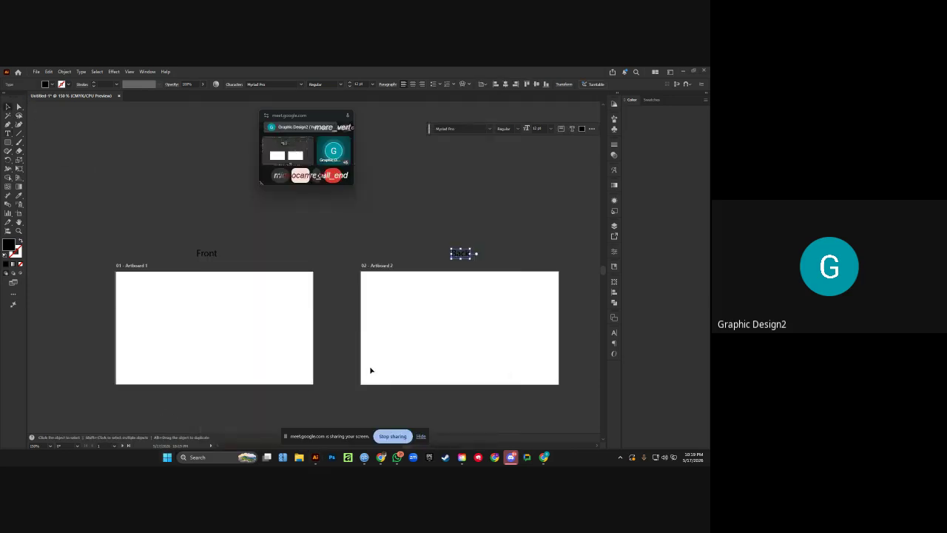
left_click(450, 187)
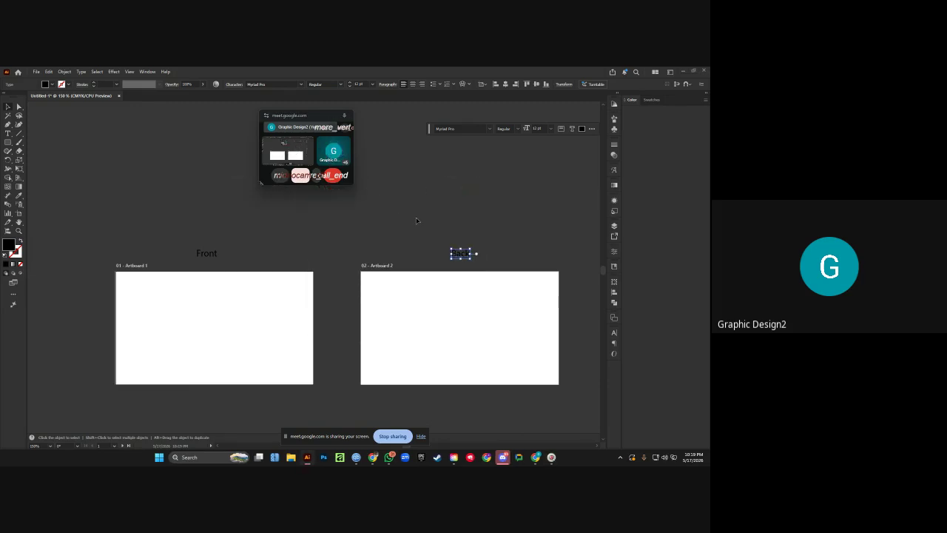
Select both the "Front" and "Back" labels and change their fill color to white.
left_click_drag(192, 232, 497, 274)
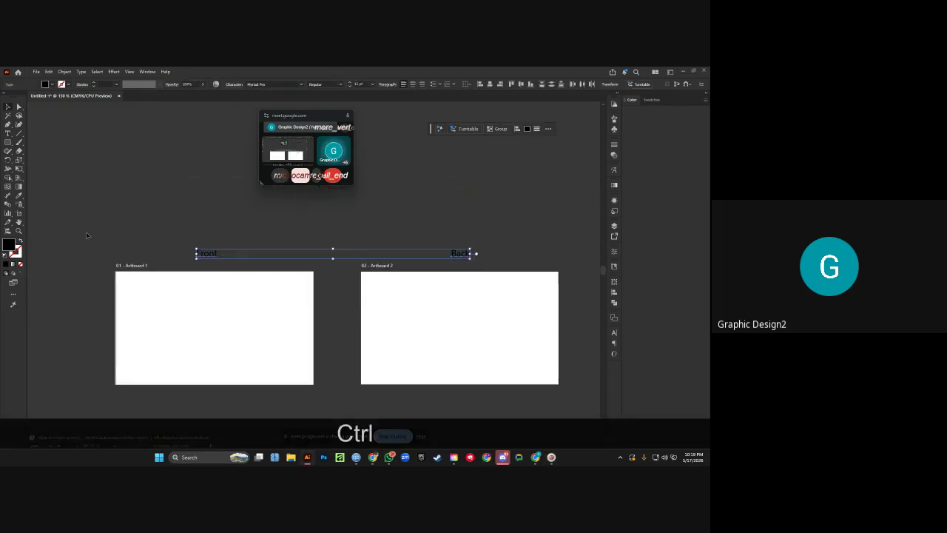
left_click(52, 84)
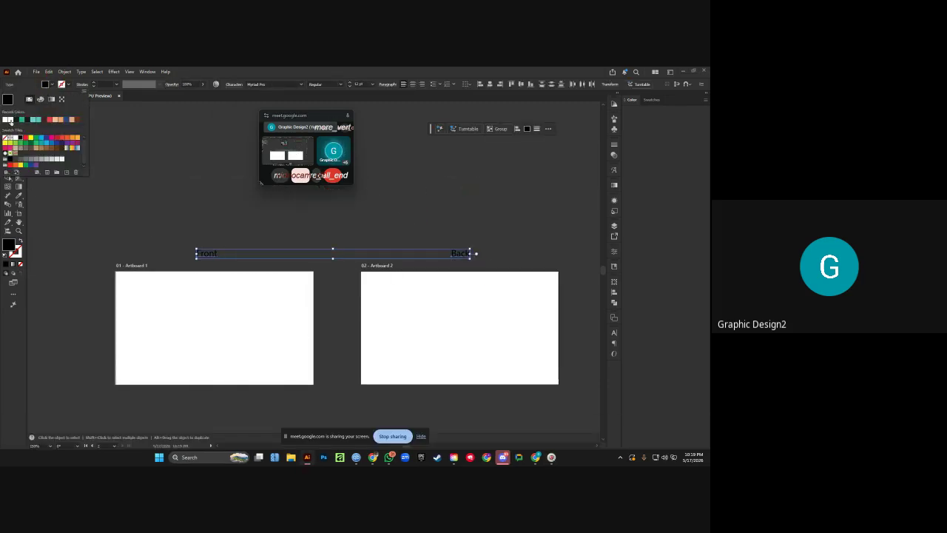
left_click(12, 120)
left_click(102, 160)
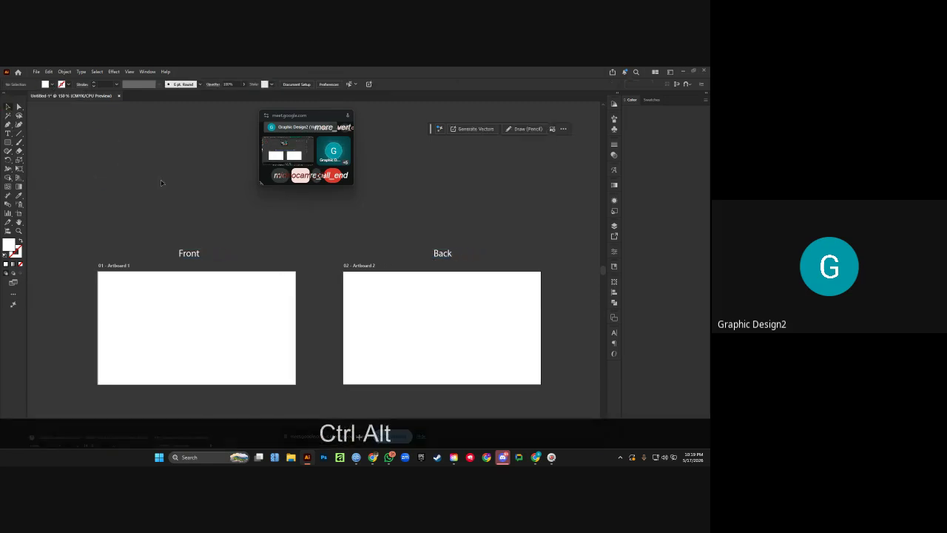
Draw a 3.5 × 2 in rectangle that exactly covers Artboard 1.
key("ctrl+alt+space")
left_click(186, 171)
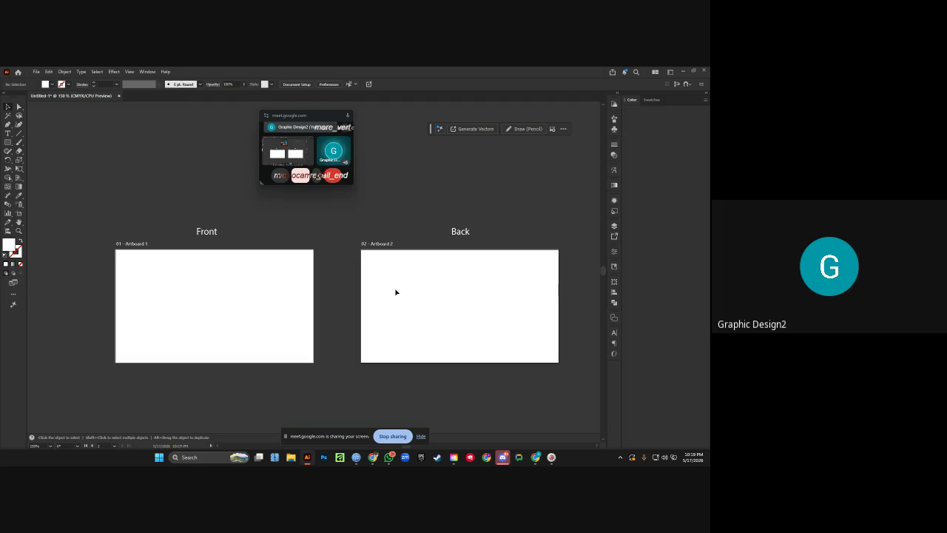
left_click(9, 144)
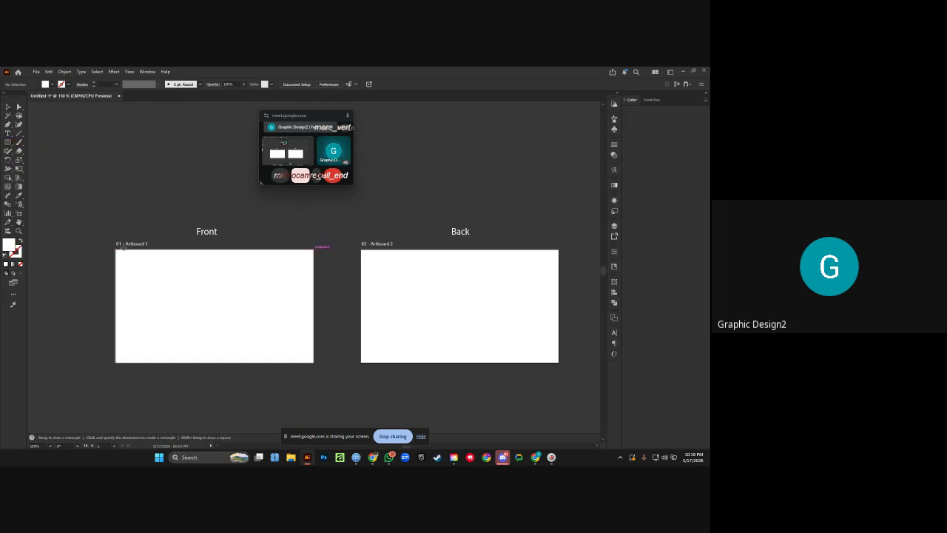
left_click_drag(114, 249, 313, 362)
Create a 3.5 × 2 in rectangle by entering its dimensions and align it exactly over Artboard 2.
left_click(443, 307)
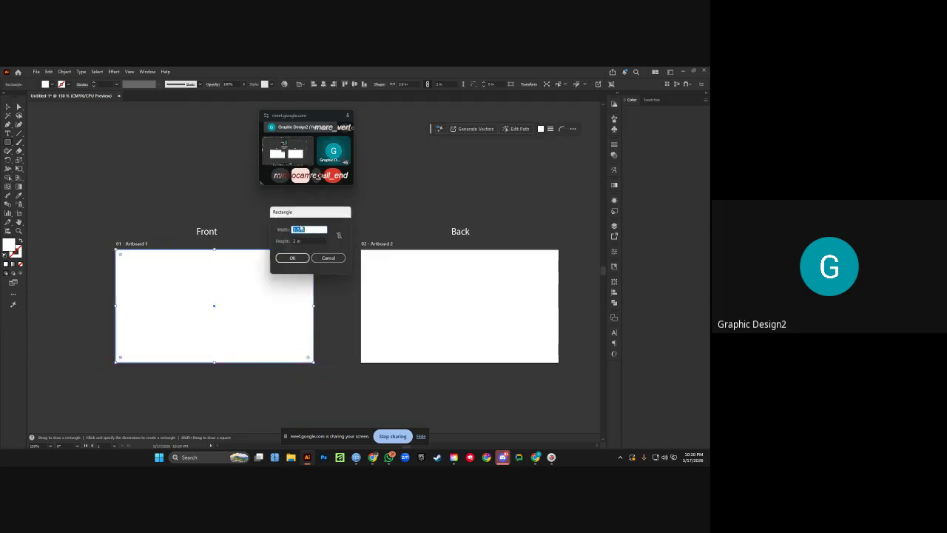
left_click(293, 257)
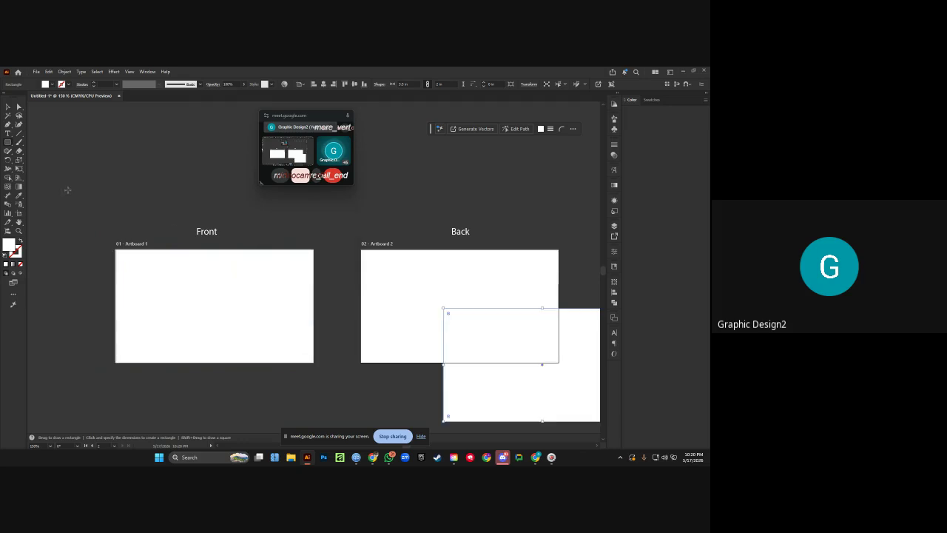
key("v")
left_click_drag(493, 324, 418, 266)
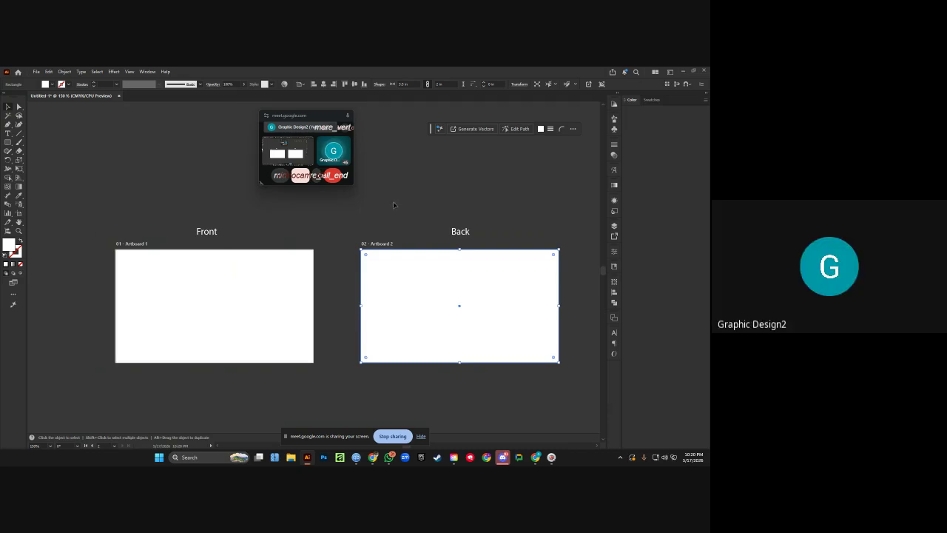
Select the front and back rectangles in turn to check that each artboard is covered.
left_click(393, 201)
left_click(275, 271)
left_click(386, 269)
left_click(277, 272)
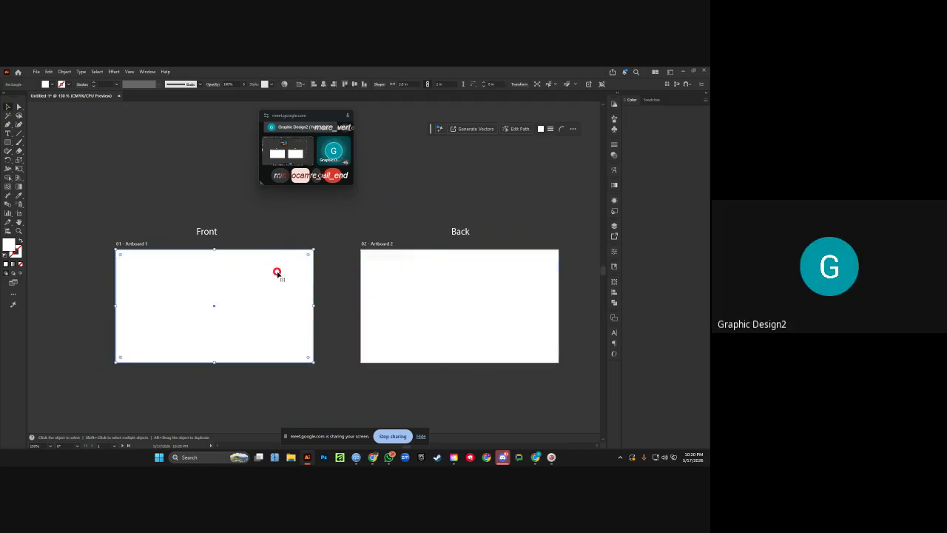
left_click(412, 279)
left_click(404, 225)
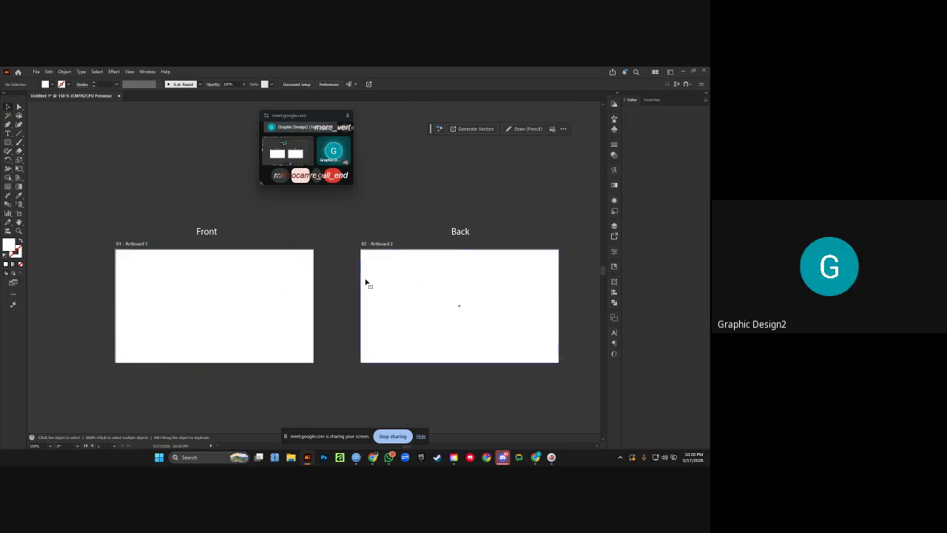
left_click(367, 282)
left_click(249, 279)
Check the back rectangle's fill color in the Color Picker and keep it as it is.
left_click(375, 290)
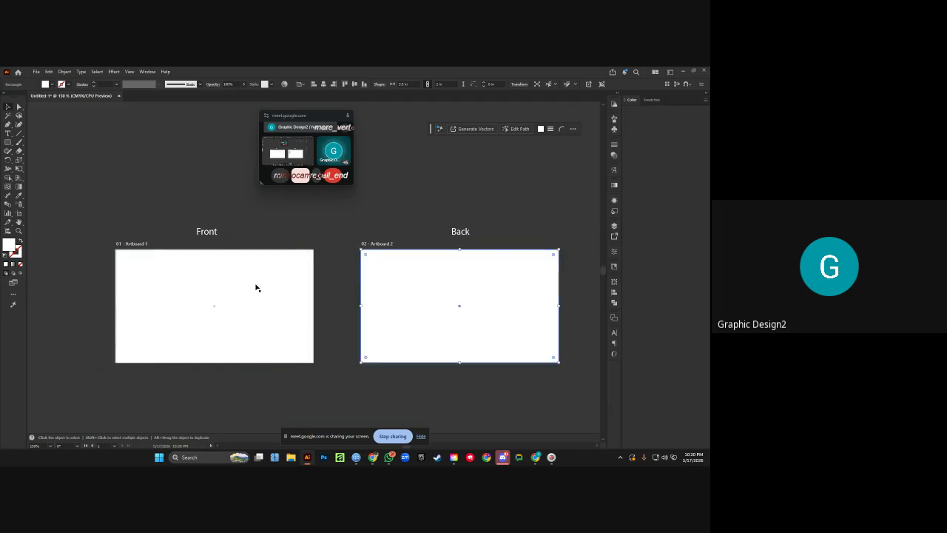
double_click(10, 244)
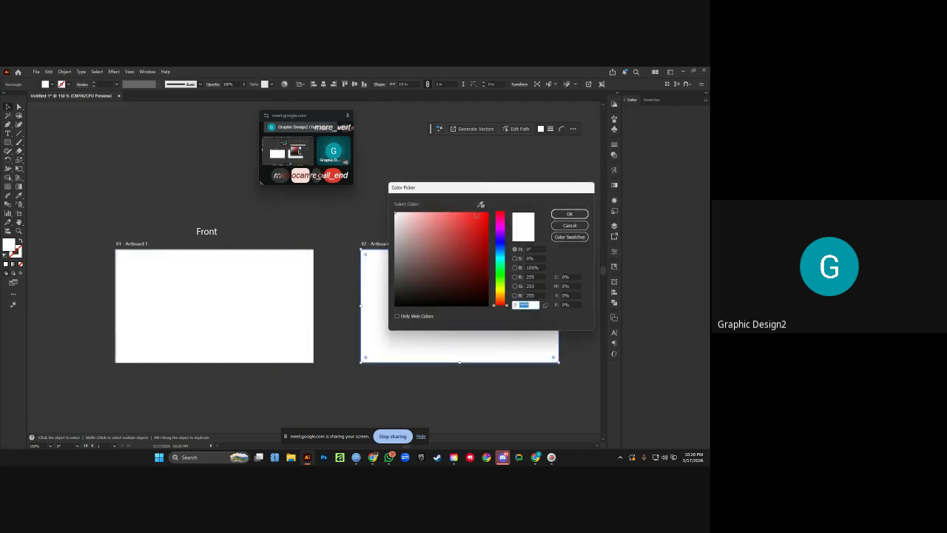
left_click(569, 214)
left_click(398, 191)
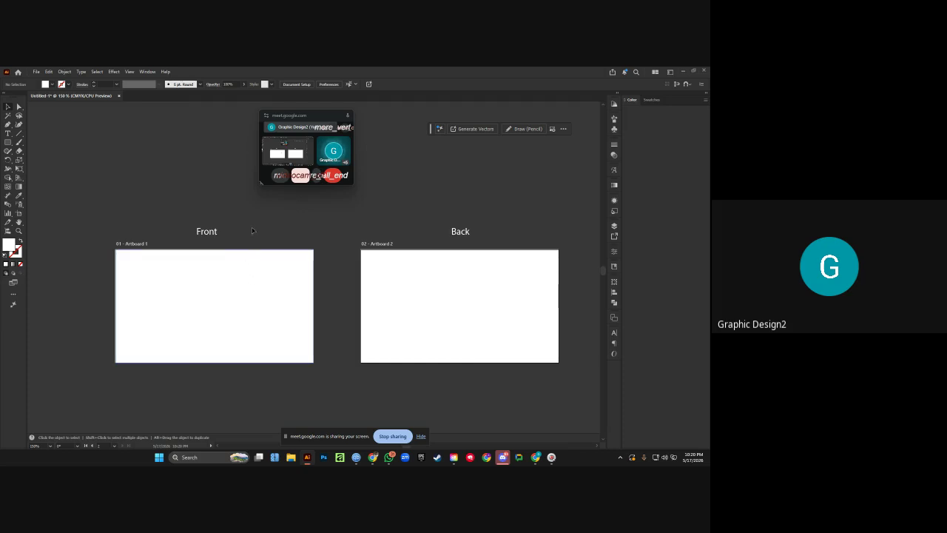
Start an Offset Path on the front rectangle and preview an offset of -0.125 in.
left_click(257, 278)
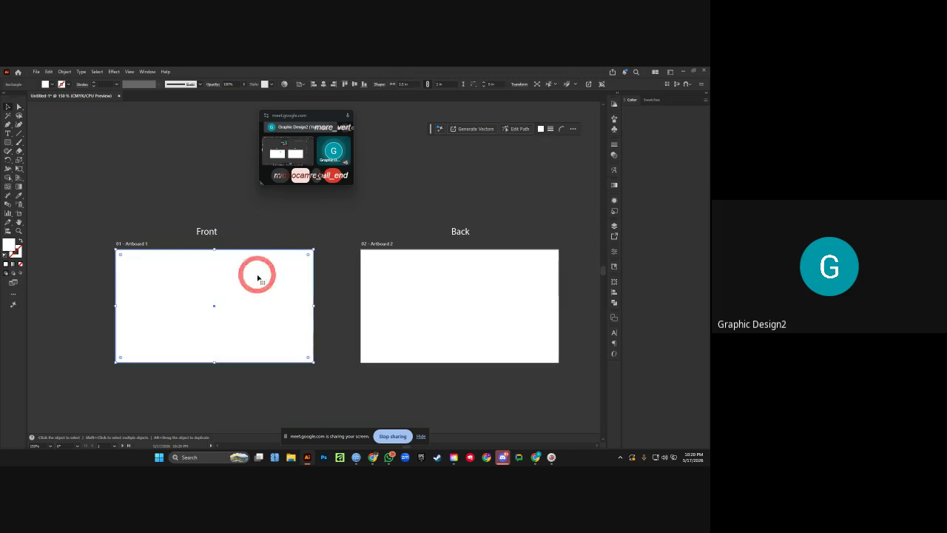
left_click(68, 73)
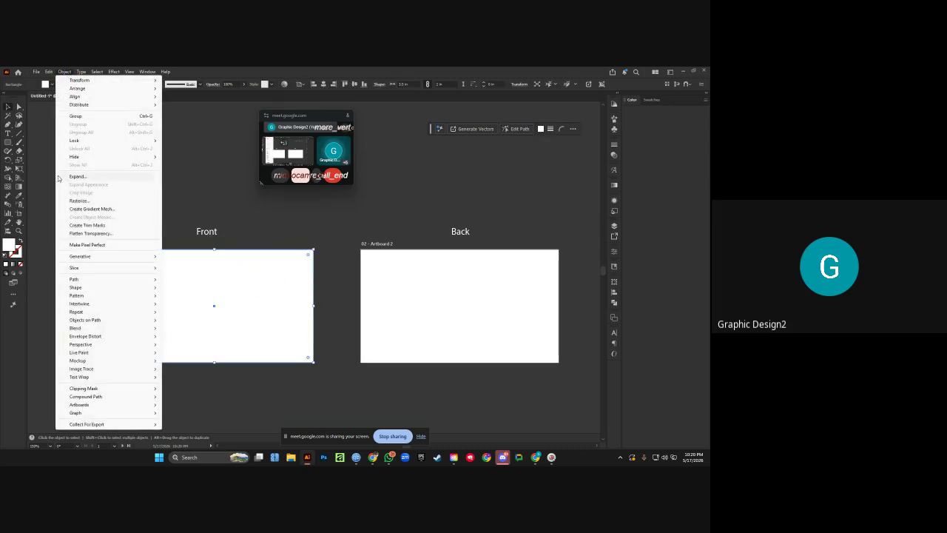
mouse_move(74, 281)
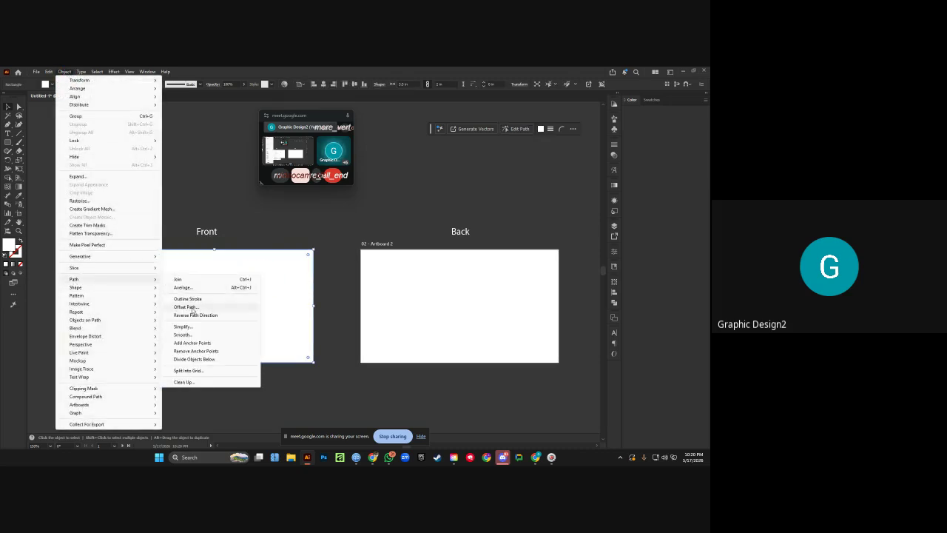
left_click(186, 306)
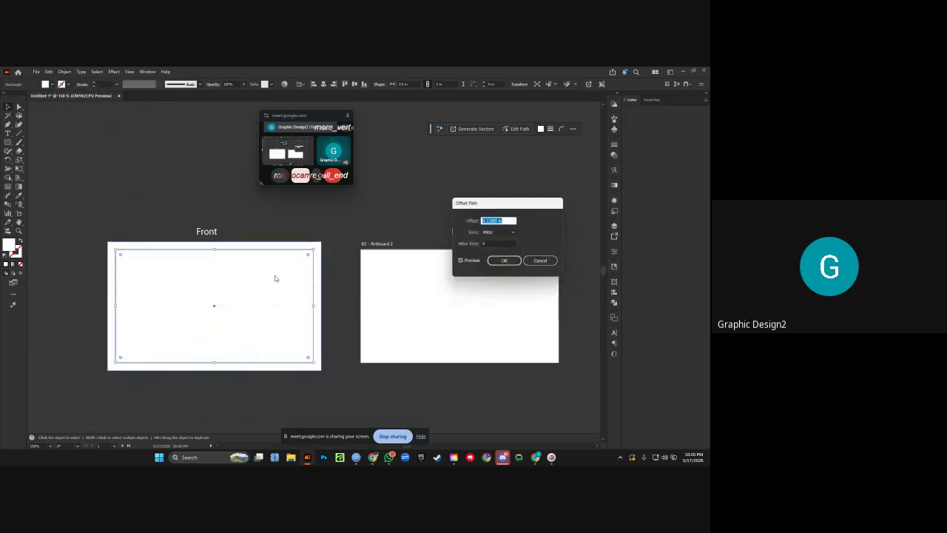
left_click_drag(487, 204, 432, 169)
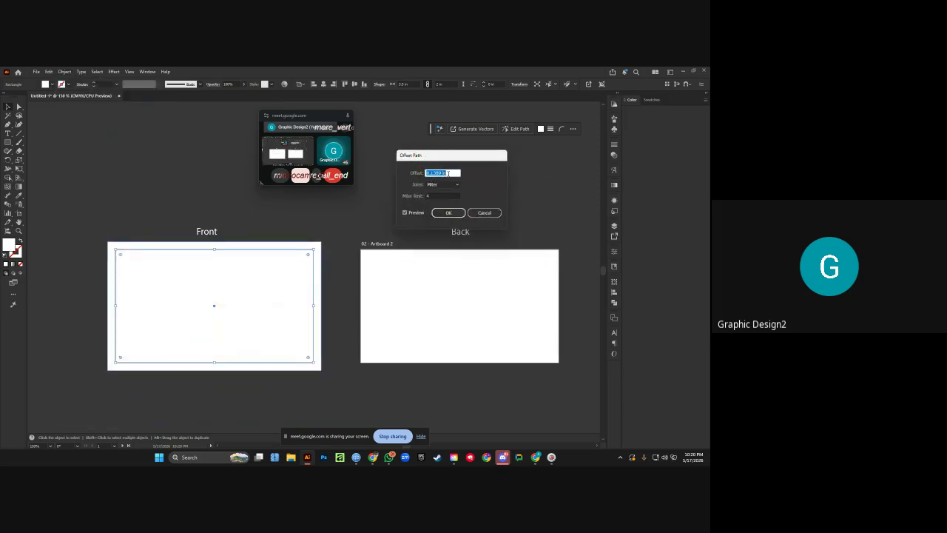
type("0")
key("Tab")
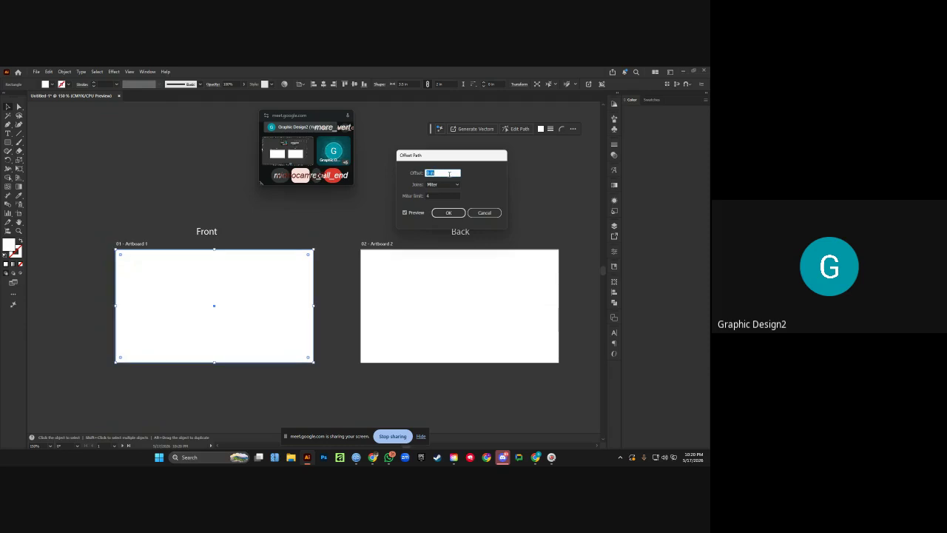
type("-0.125")
key("Tab")
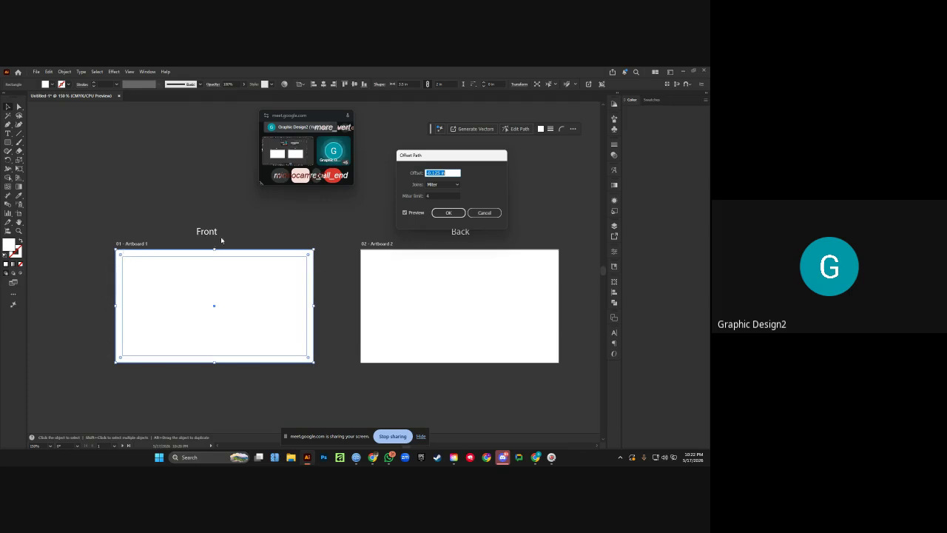
Set the path offset to -0.25 in with Miter joins and apply it to the front rectangle.
left_click(446, 173)
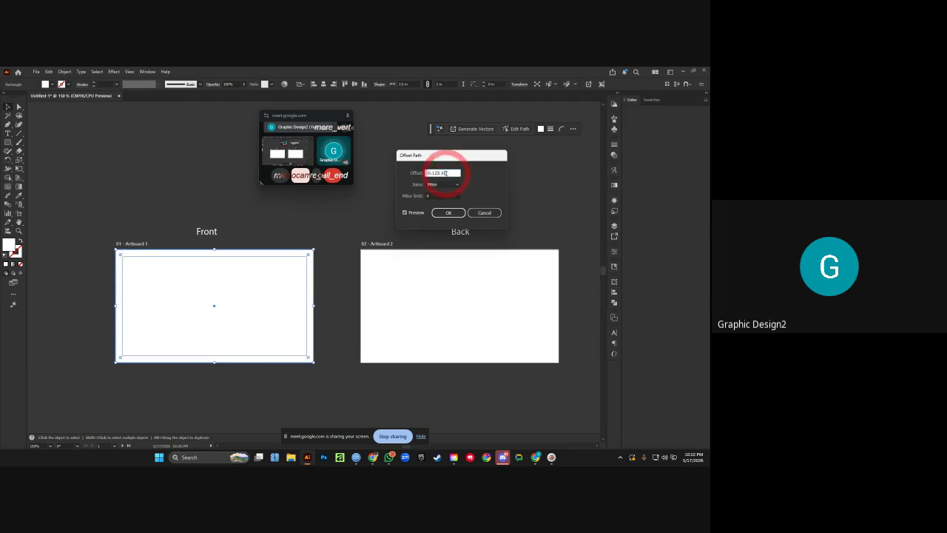
key("ctrl+a")
type("0")
key("Tab")
key("Down")
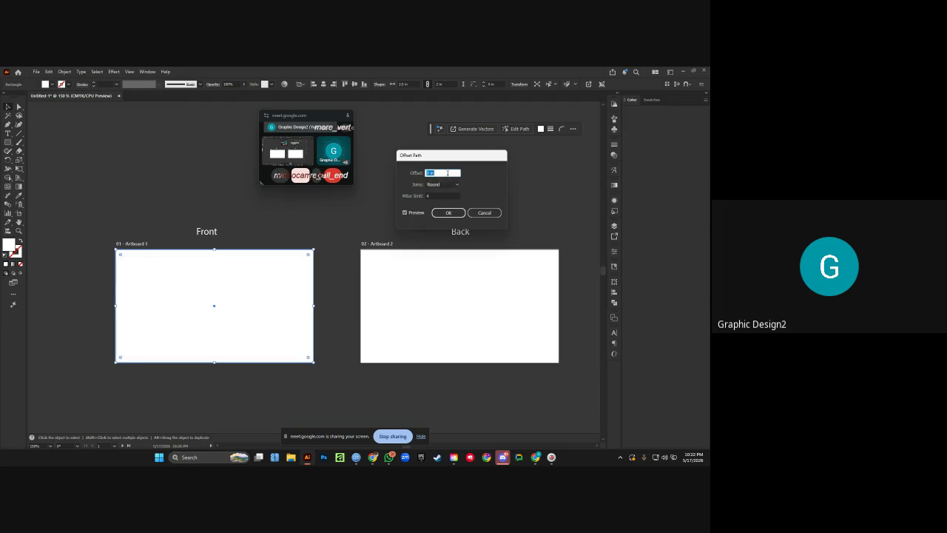
scroll(448, 173, "down", 2)
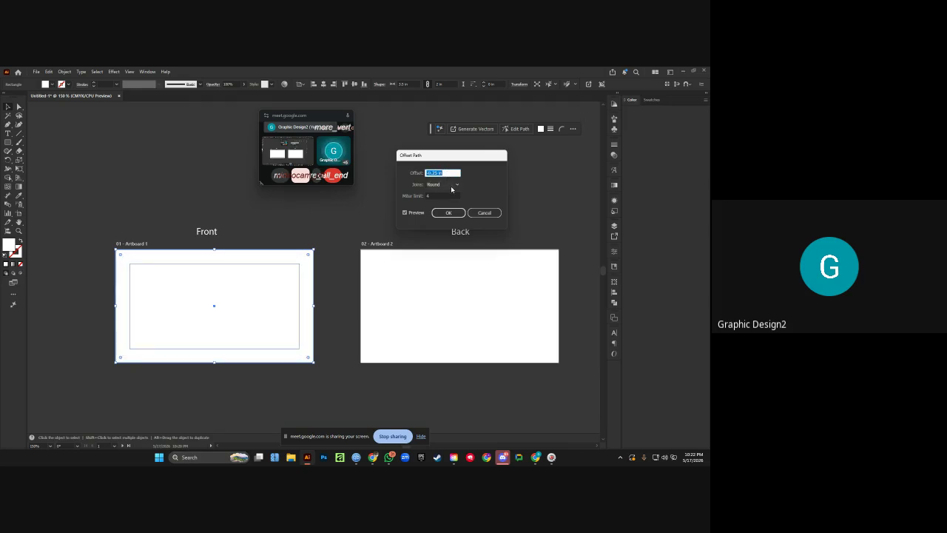
left_click(450, 185)
left_click(448, 194)
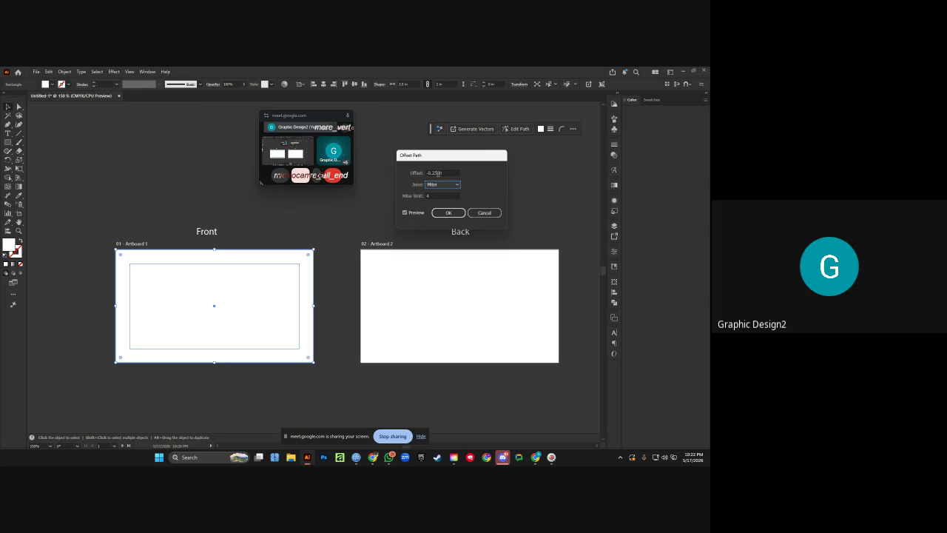
left_click(448, 211)
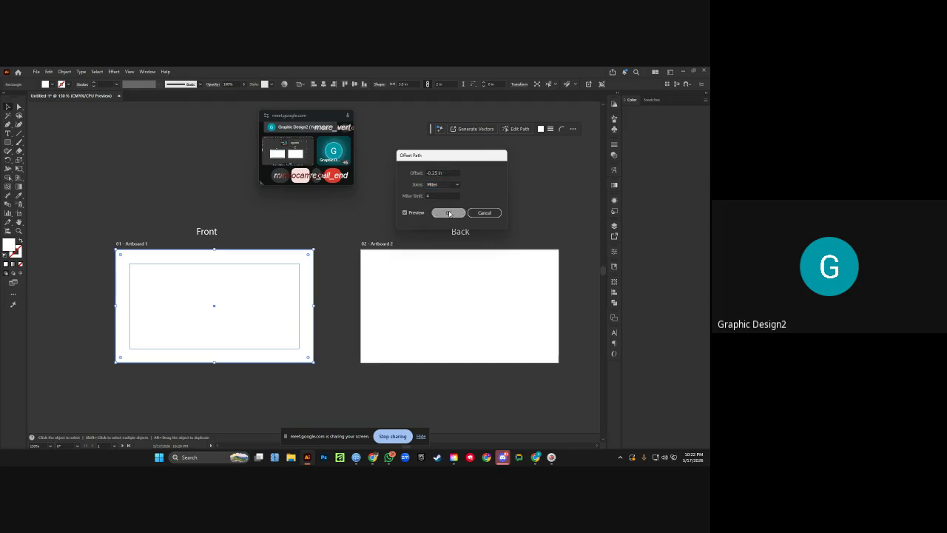
Try placing a vertical ruler guide along the inset rectangle's right edge, undo it, and hide the rulers.
left_click(298, 224)
left_click(295, 270)
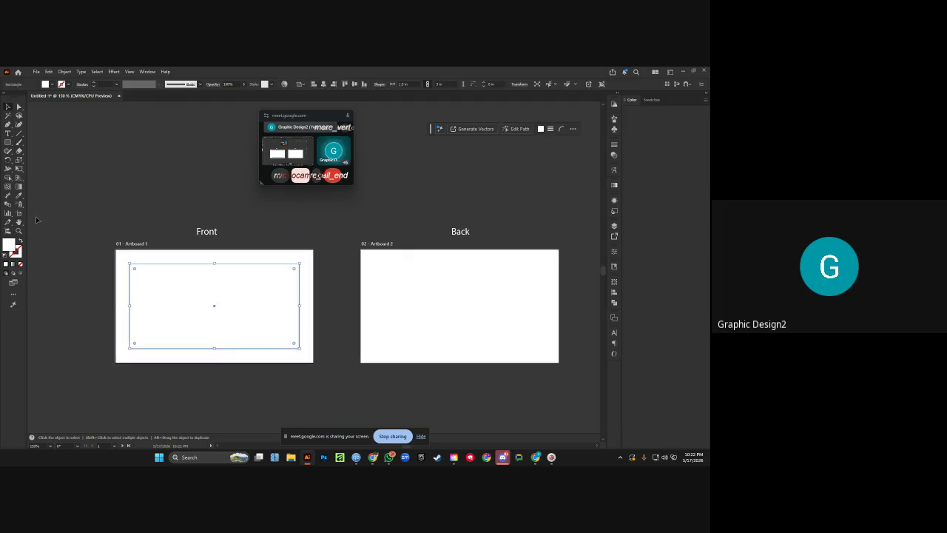
key("ctrl+r")
left_click_drag(31, 229, 297, 262)
left_click(308, 262)
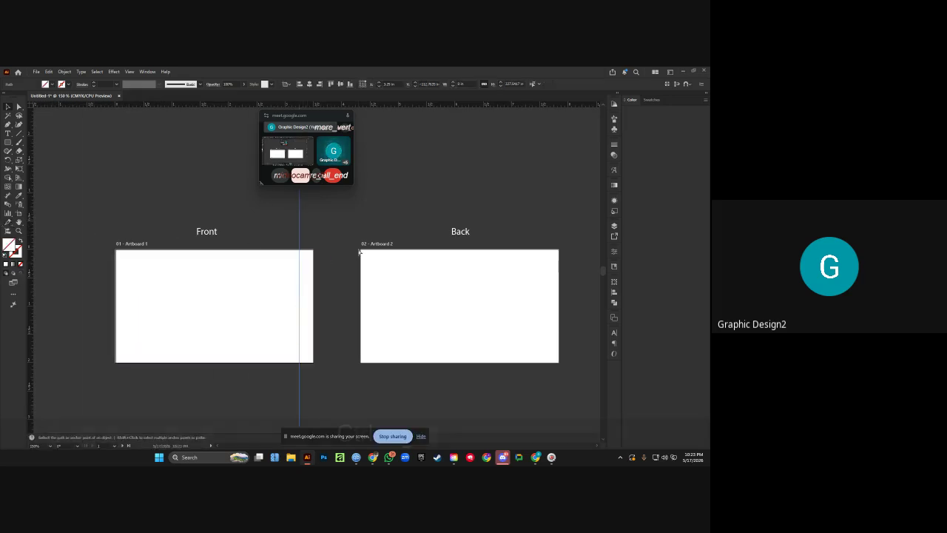
key("ctrl+z")
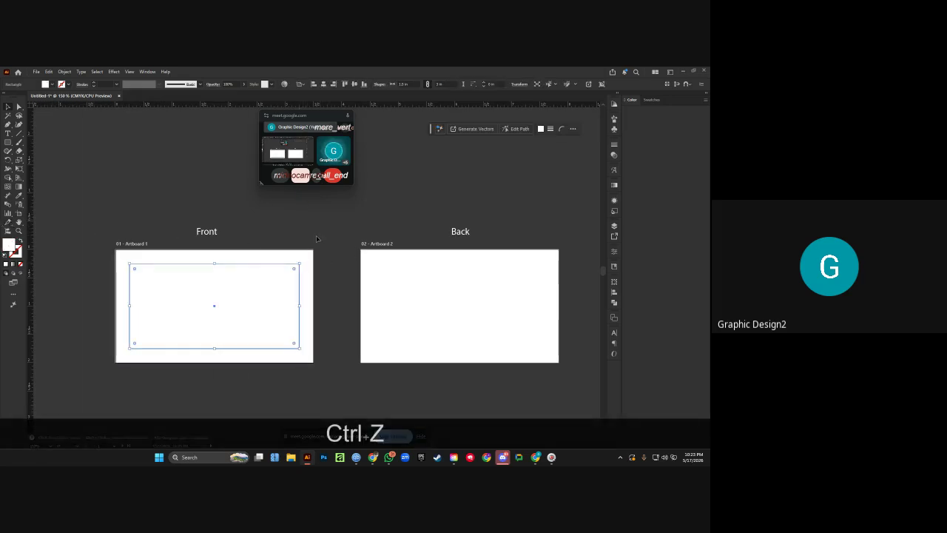
key("ctrl+r")
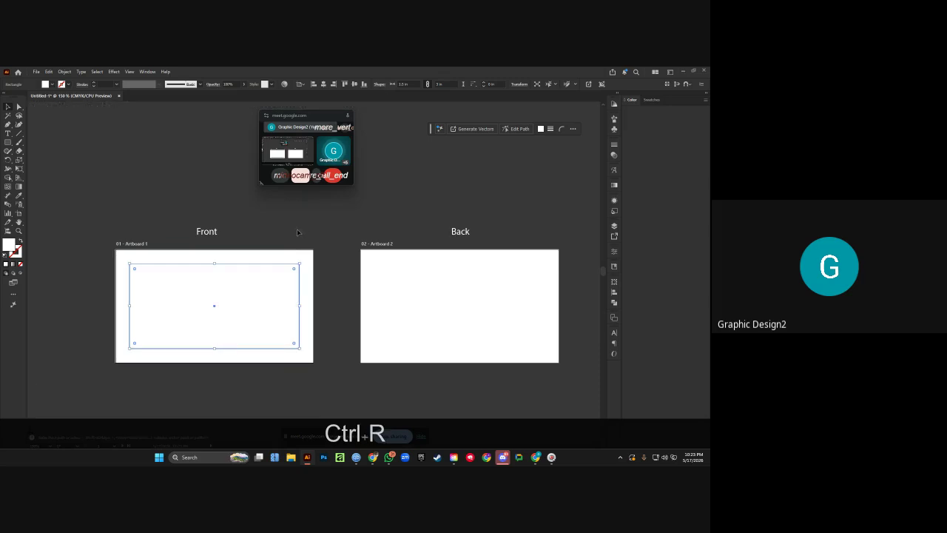
Convert the inset rectangle on the front artboard into a guide and undo a trial move of it.
left_click(260, 244)
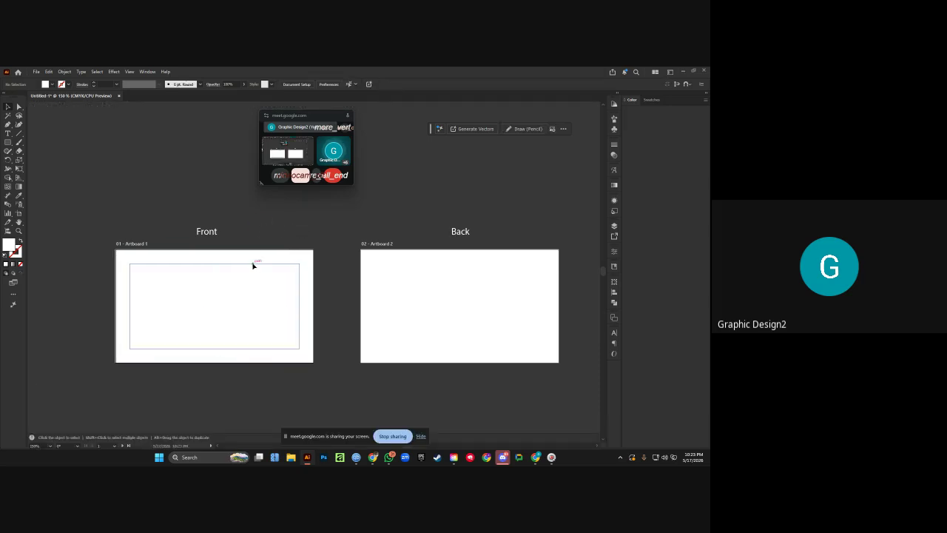
left_click(254, 264)
right_click(205, 170)
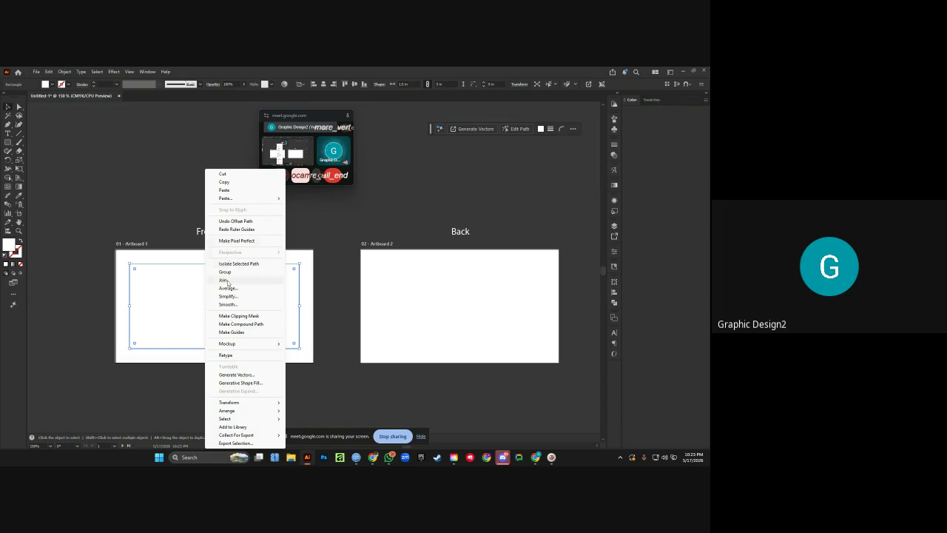
left_click(229, 333)
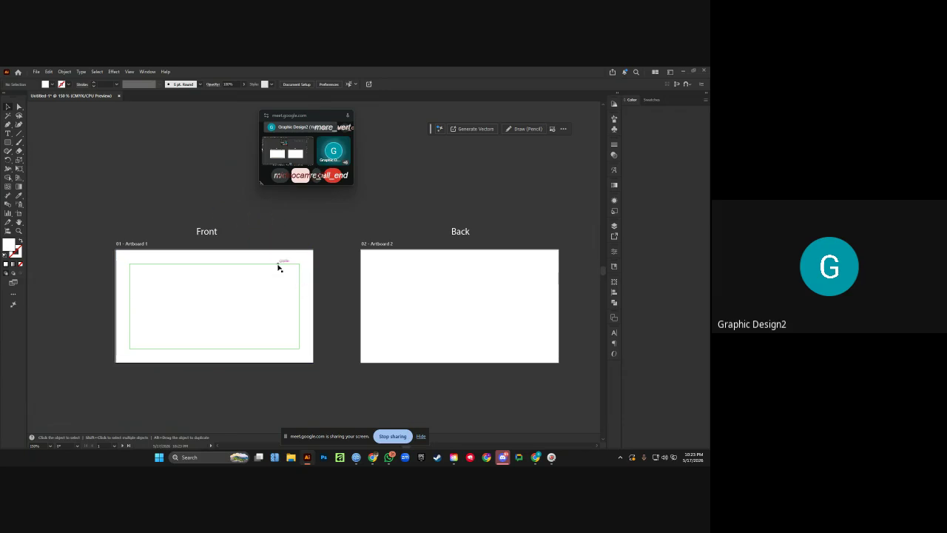
mouse_move(278, 267)
left_mouse_down()
mouse_move(291, 258)
mouse_move(273, 274)
mouse_move(282, 271)
mouse_move(276, 260)
left_mouse_up()
key("ctrl+z")
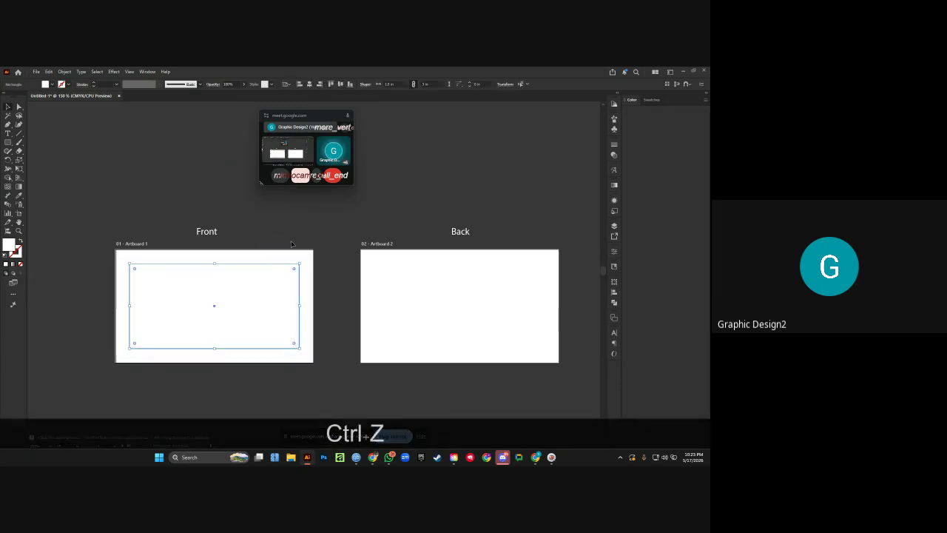
Deselect the front safe-margin guide and lock all guides in the document.
right_click(354, 212)
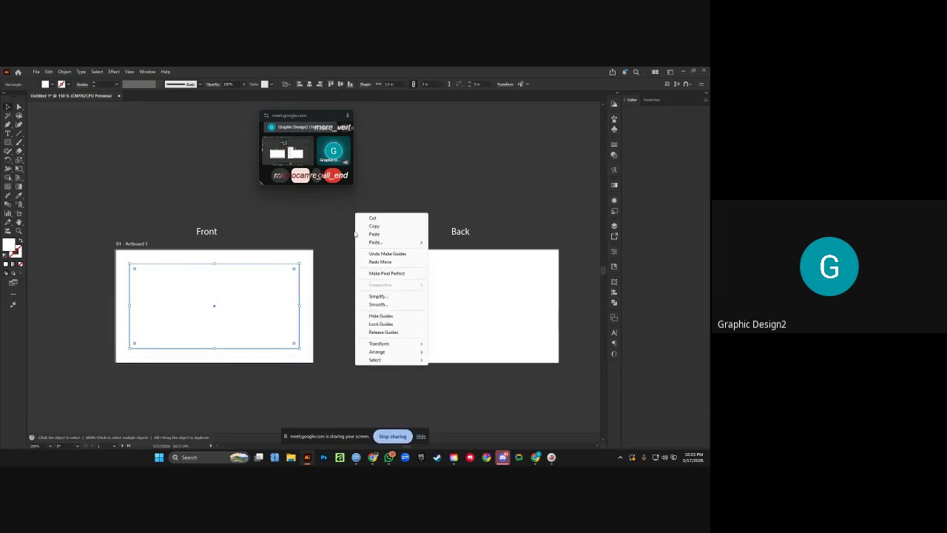
left_click(333, 252)
left_click(333, 252)
right_click(324, 213)
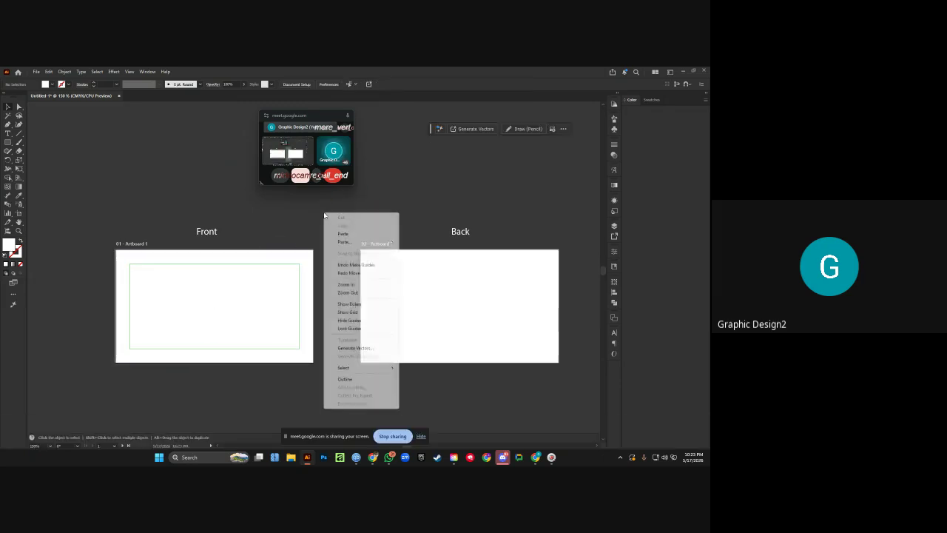
left_click(354, 330)
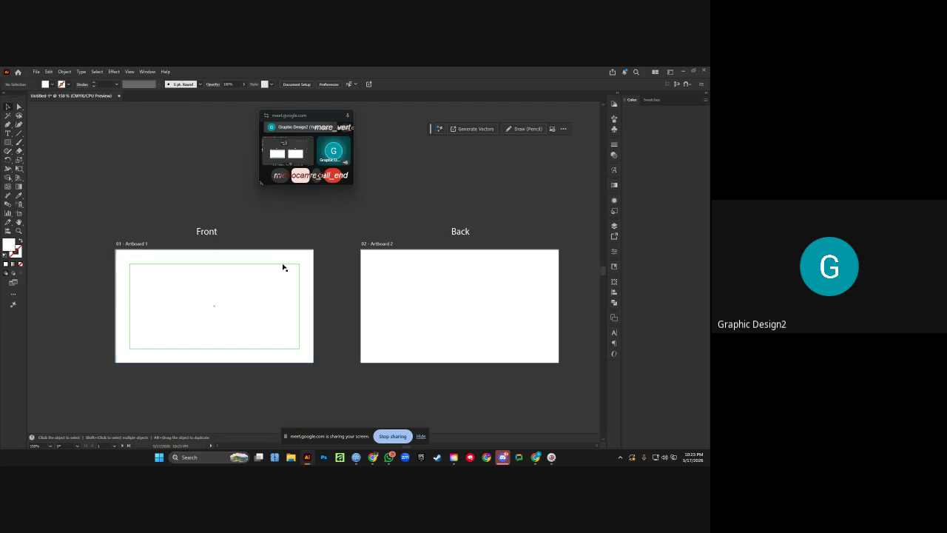
Try to move the locked guide on the front artboard, undo, and clear the selection.
mouse_move(283, 267)
left_mouse_down()
mouse_move(250, 283)
mouse_move(256, 274)
mouse_move(302, 288)
mouse_move(281, 269)
left_mouse_up()
key("ctrl+z")
key("ctrl+z")
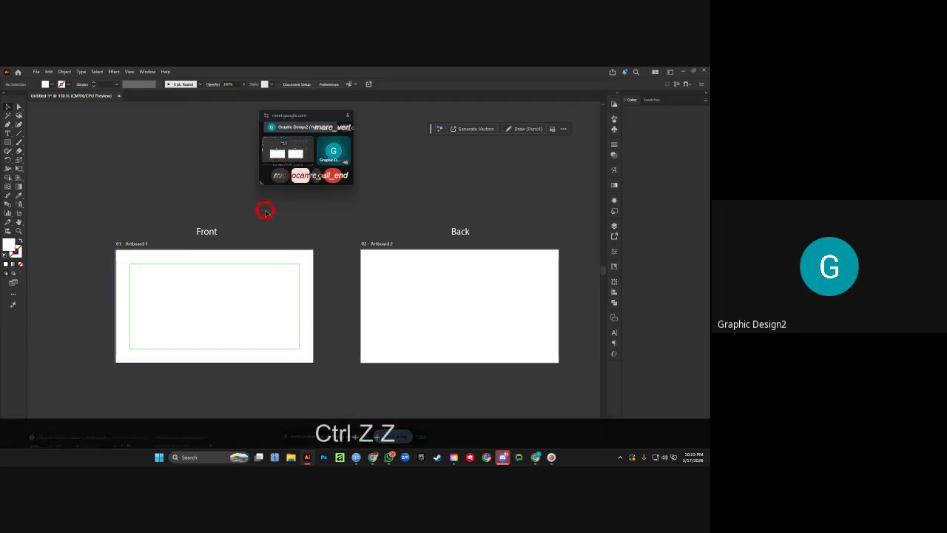
left_click(306, 254)
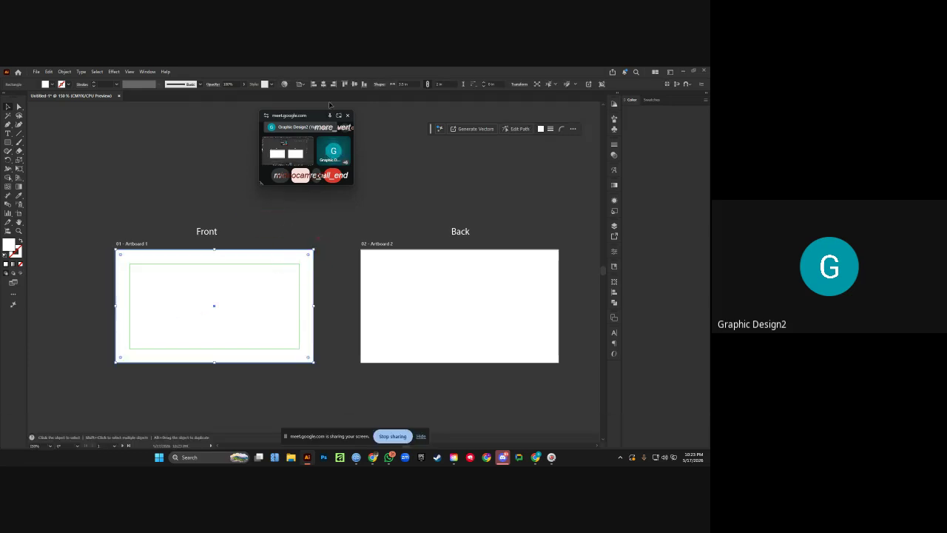
left_click(344, 210)
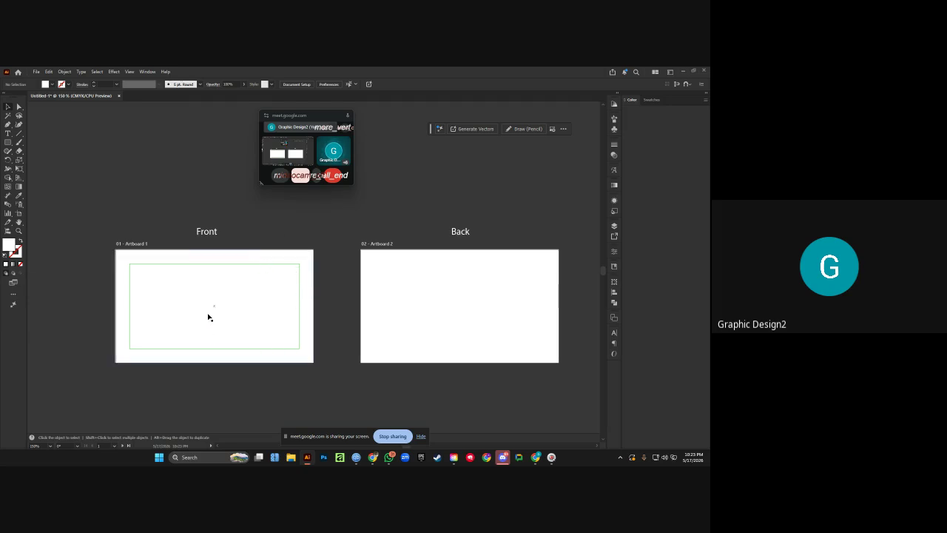
left_click(191, 202)
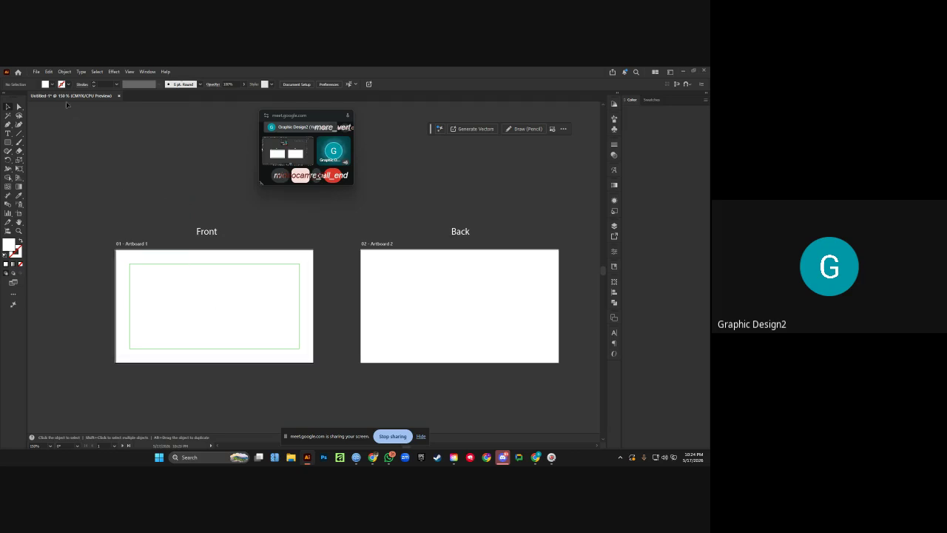
Change the guide color to Light Red in the Guides & Grid preferences.
left_click(49, 72)
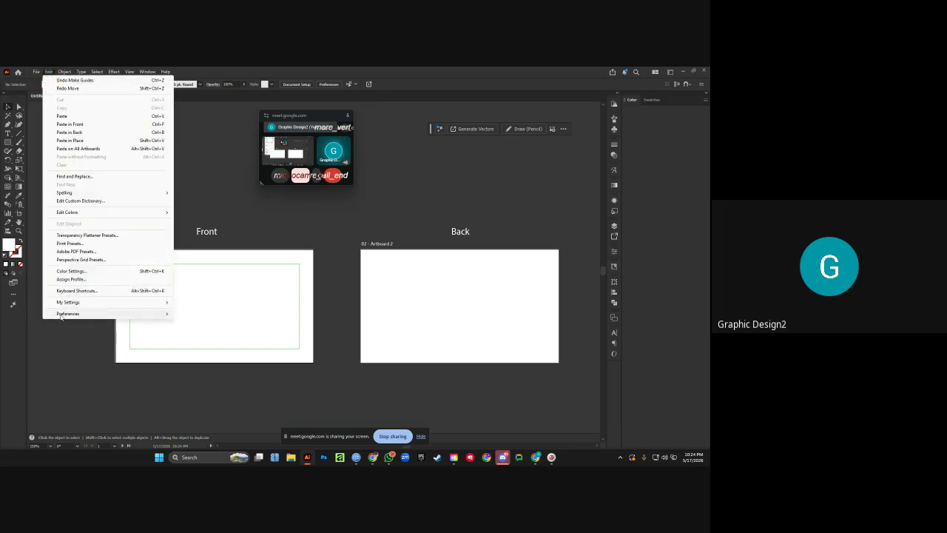
mouse_move(67, 314)
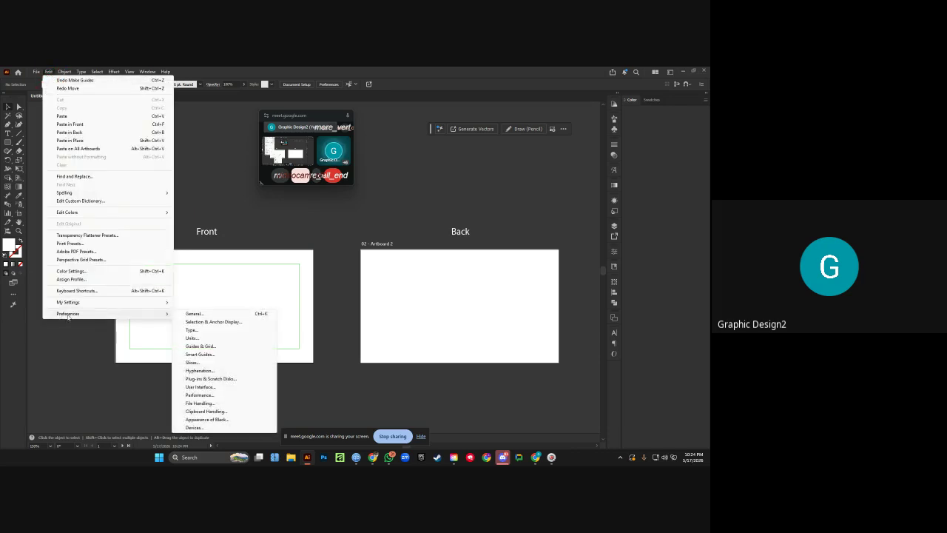
left_click(202, 351)
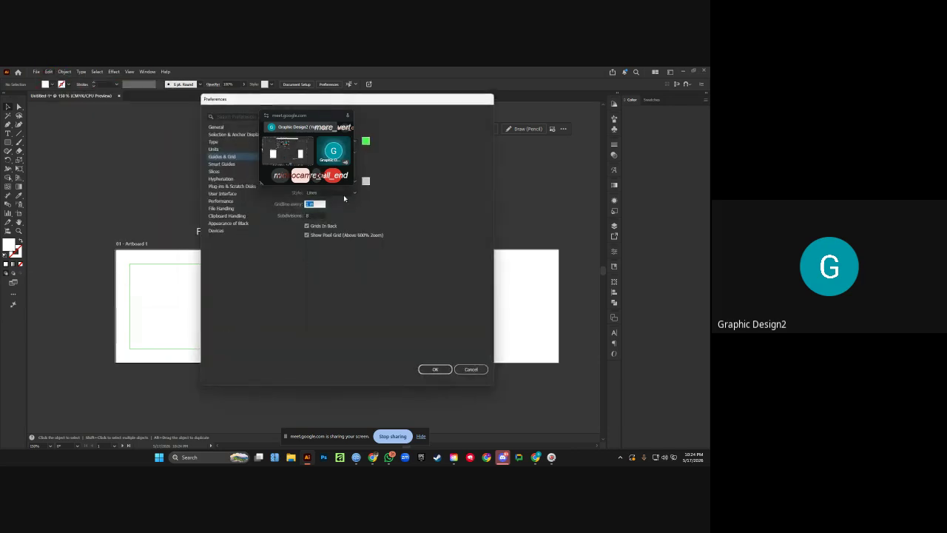
left_click_drag(390, 109, 562, 115)
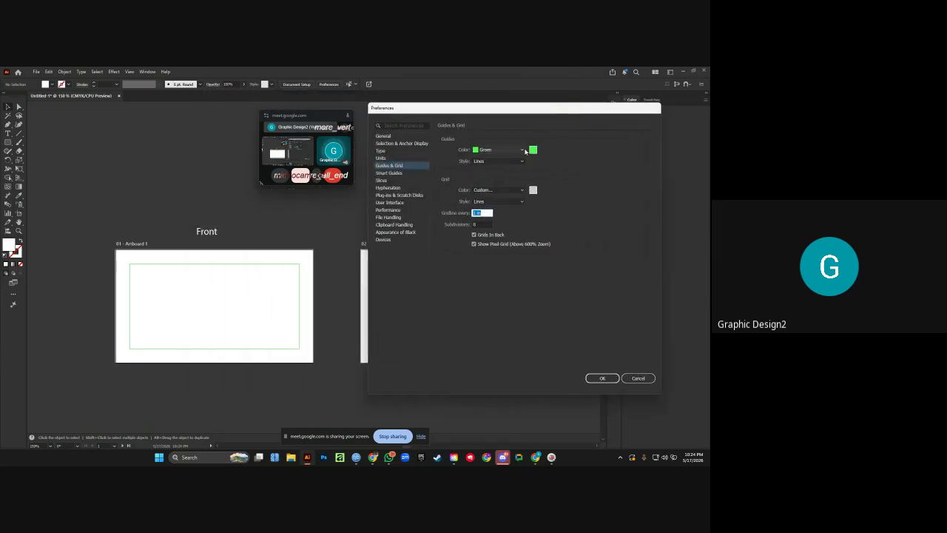
left_click(523, 150)
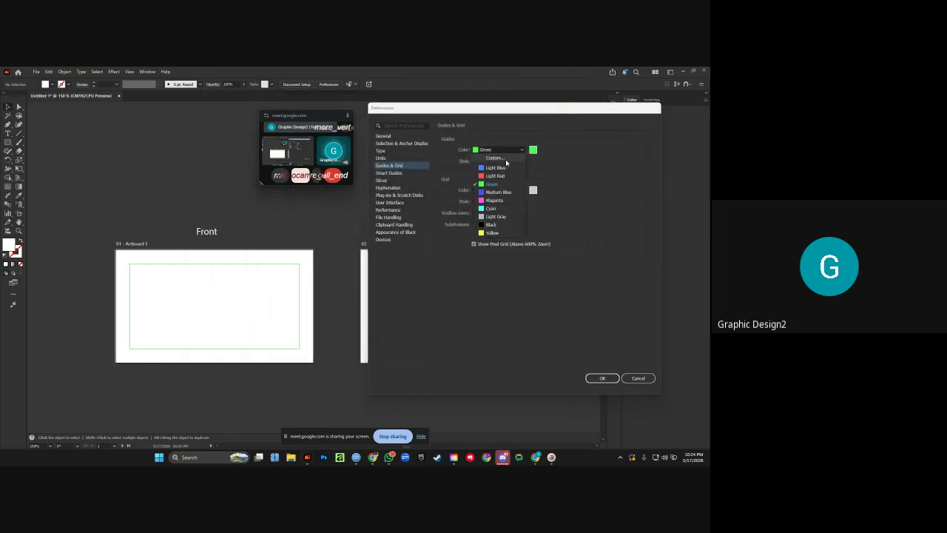
left_click(495, 176)
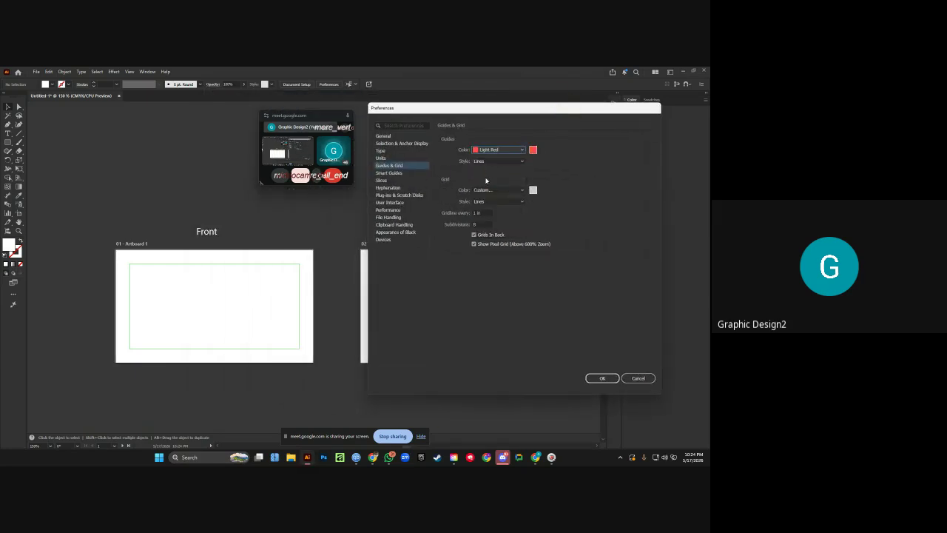
left_click(602, 377)
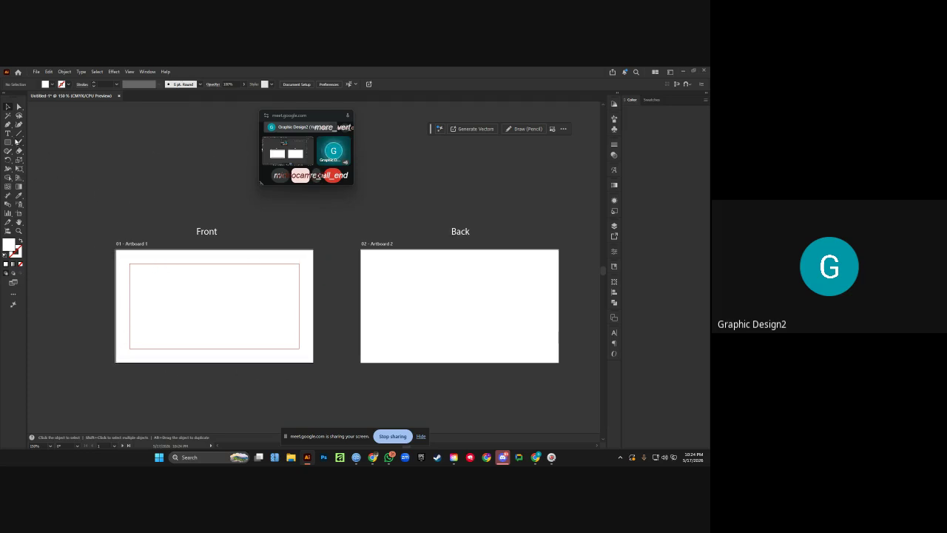
Add a point text label reading "Safe Zone: .25in" in the empty area above the front artboard.
left_click(8, 133)
left_click(194, 156)
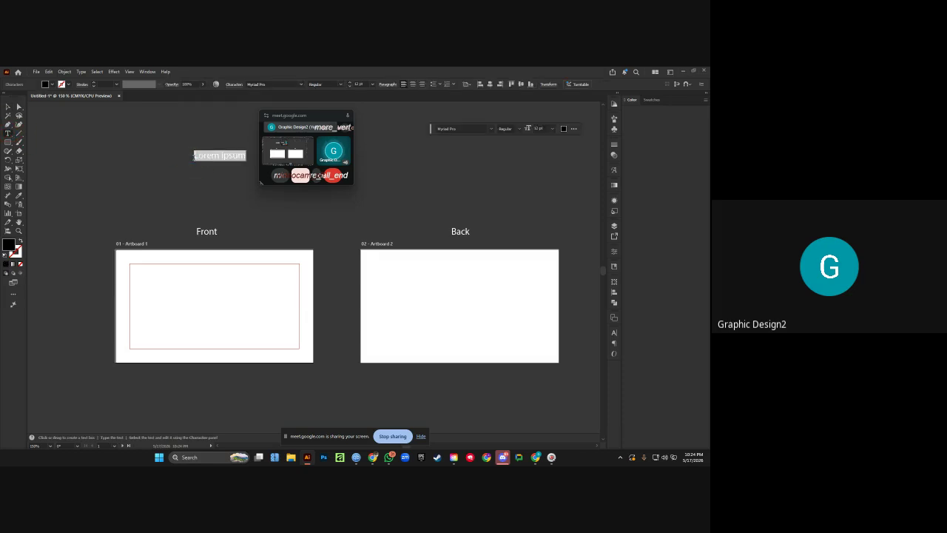
type("BR")
key("BackSpace")
key("BackSpace")
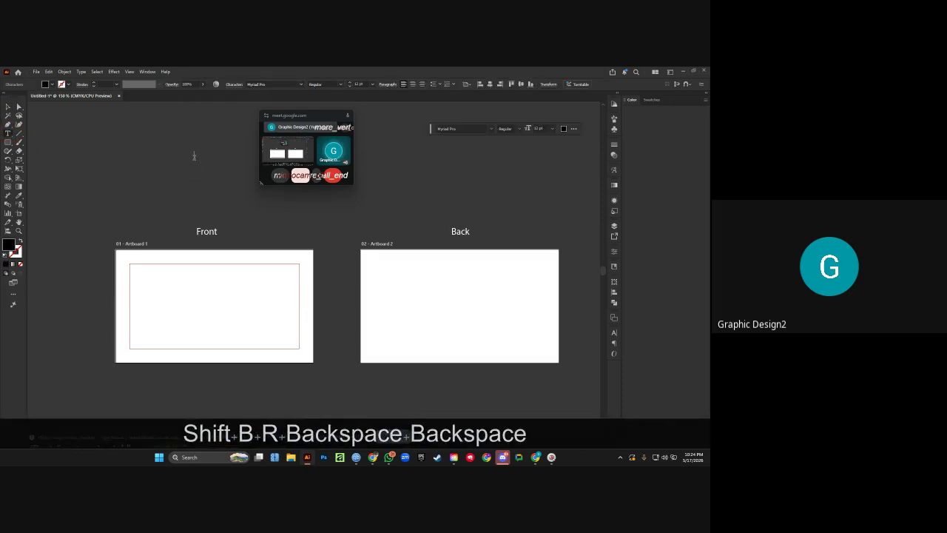
type("Safe Z")
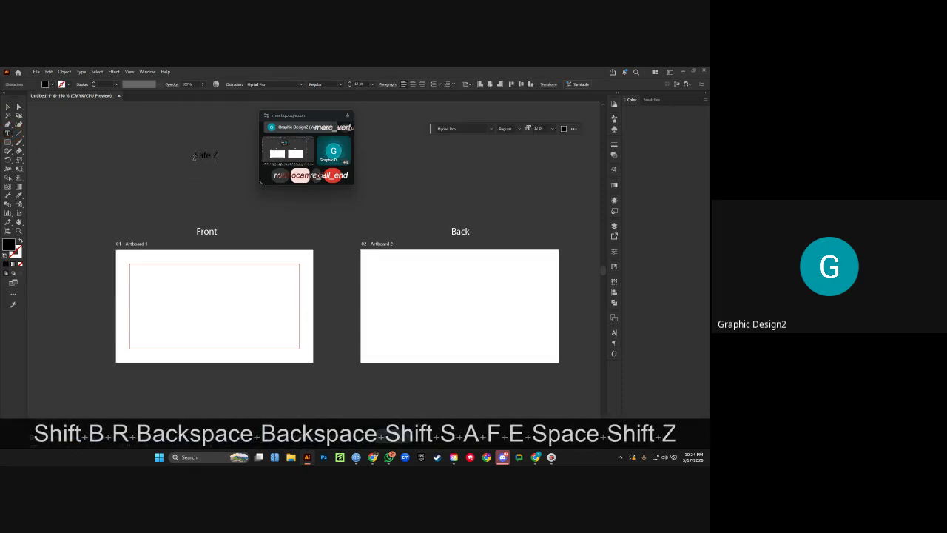
type("one: ")
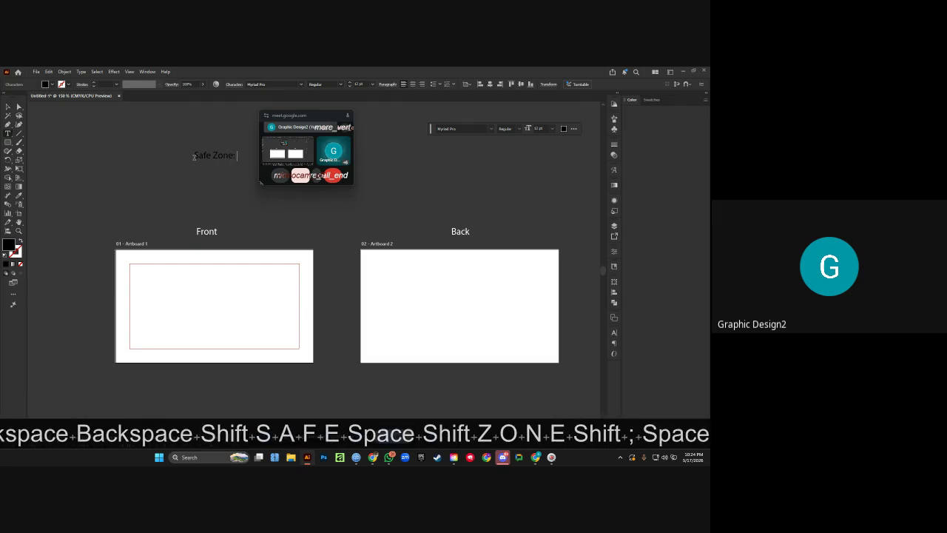
type(".25in")
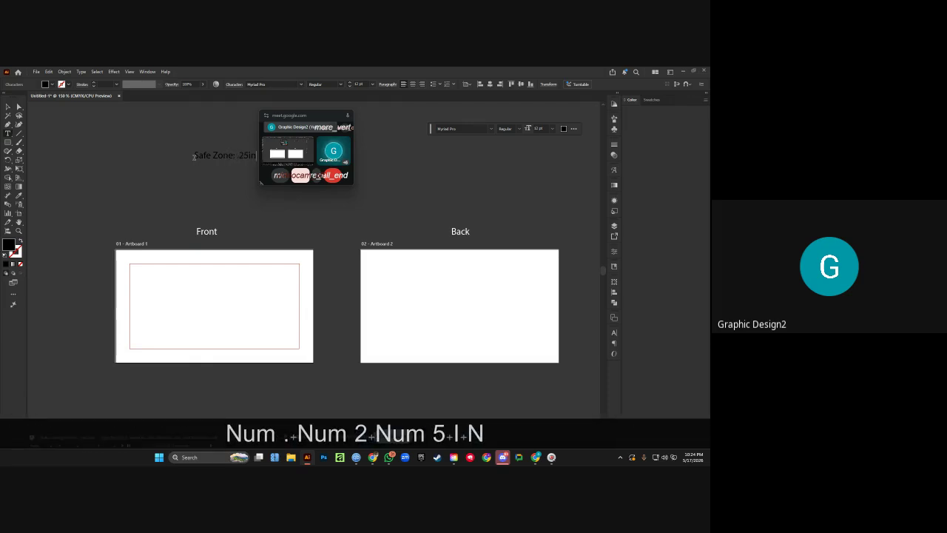
Scale the safe-zone label down to about 5 pt and place it beside the Front title above the first artboard.
left_click(7, 107)
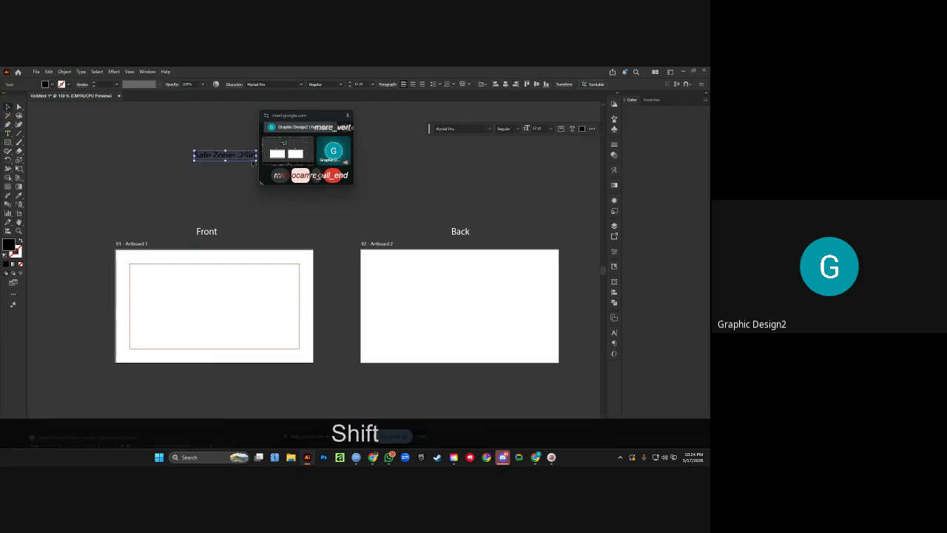
mouse_move(258, 160)
left_mouse_down()
mouse_move(234, 159)
mouse_move(275, 159)
left_mouse_up()
left_click_drag(308, 117, 372, 118)
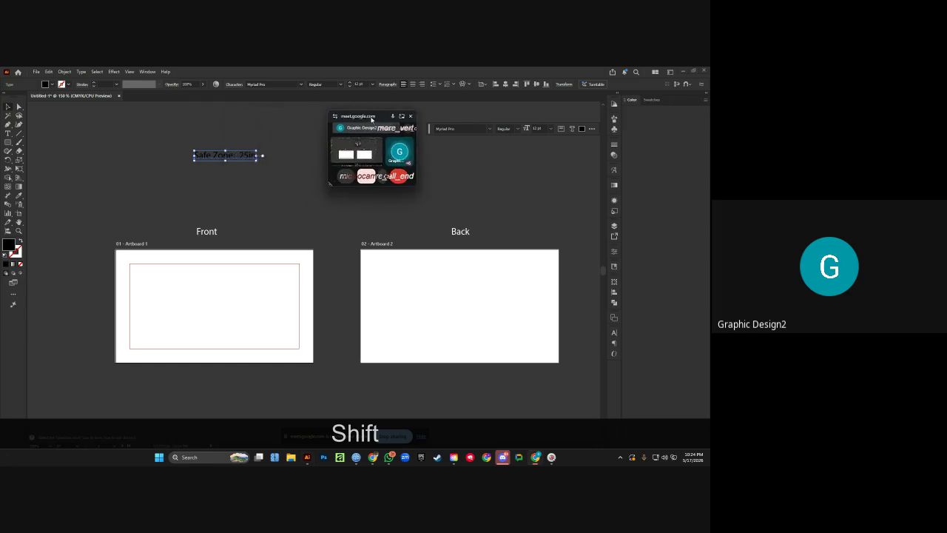
left_click_drag(256, 160, 167, 230)
key("ctrl+z")
key("ctrl+z")
Set the safe-zone label's fill to white and deselect it.
left_click(19, 197)
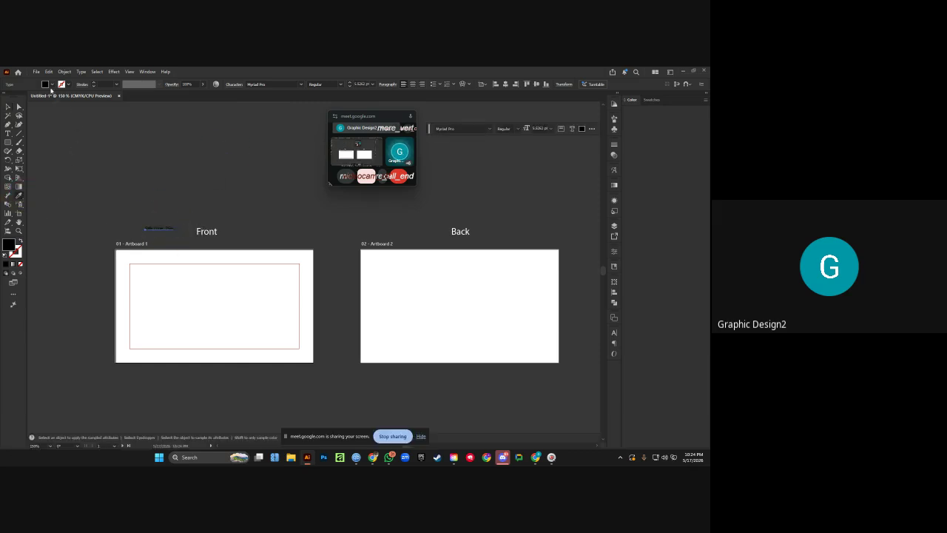
left_click(46, 85)
left_click(15, 137)
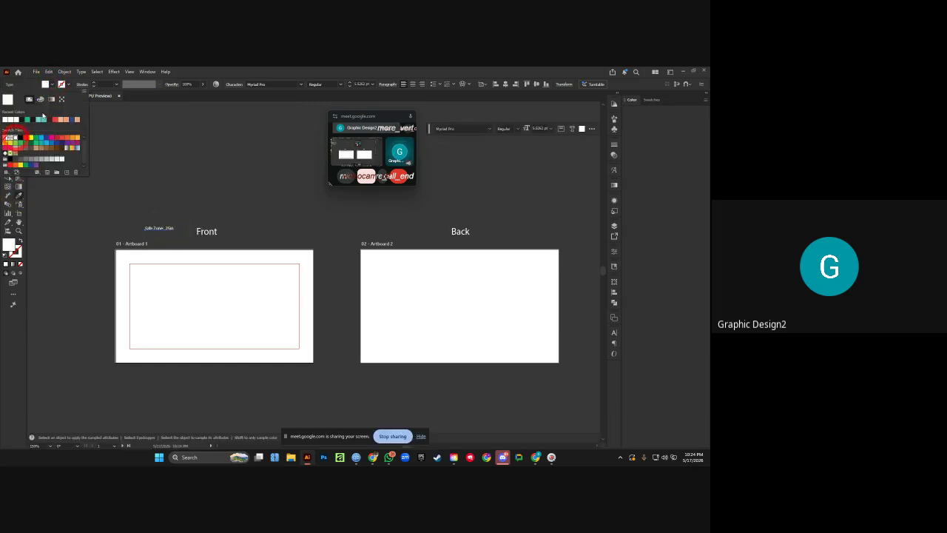
scroll(197, 207, "right", 2)
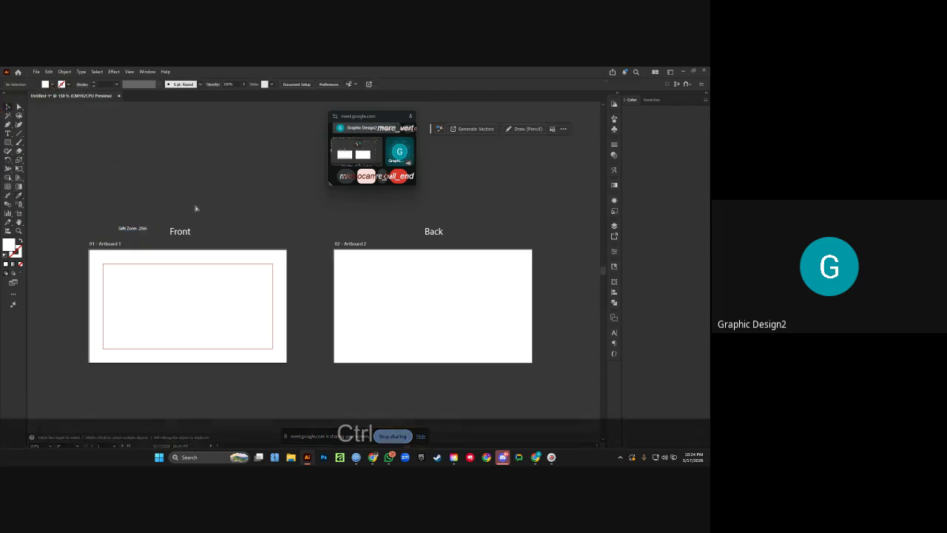
left_click(195, 195, "ctrl")
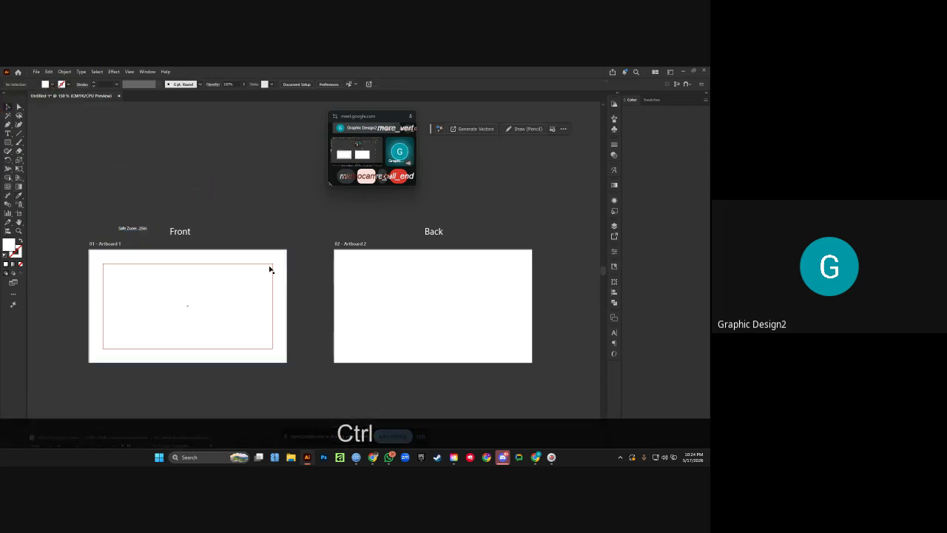
Unlock the guides and paste a copy of the front safe-margin guide onto the back artboard at the matching position.
right_click(280, 213)
left_click(311, 319)
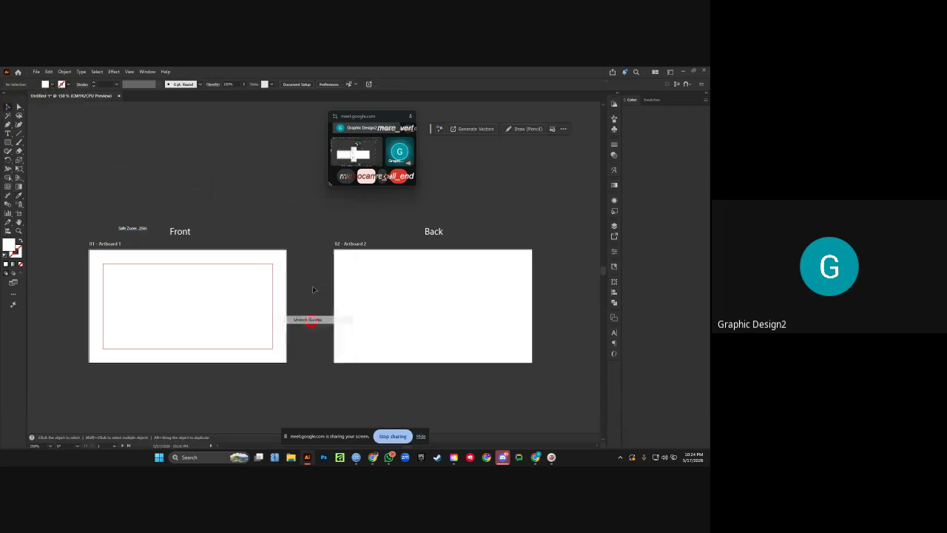
left_click(292, 195)
left_click(273, 273)
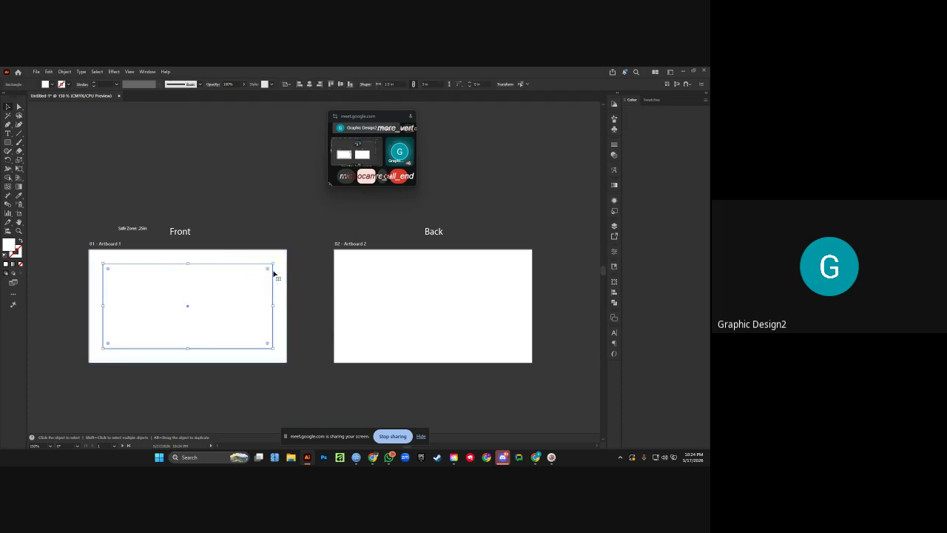
key("ctrl+c")
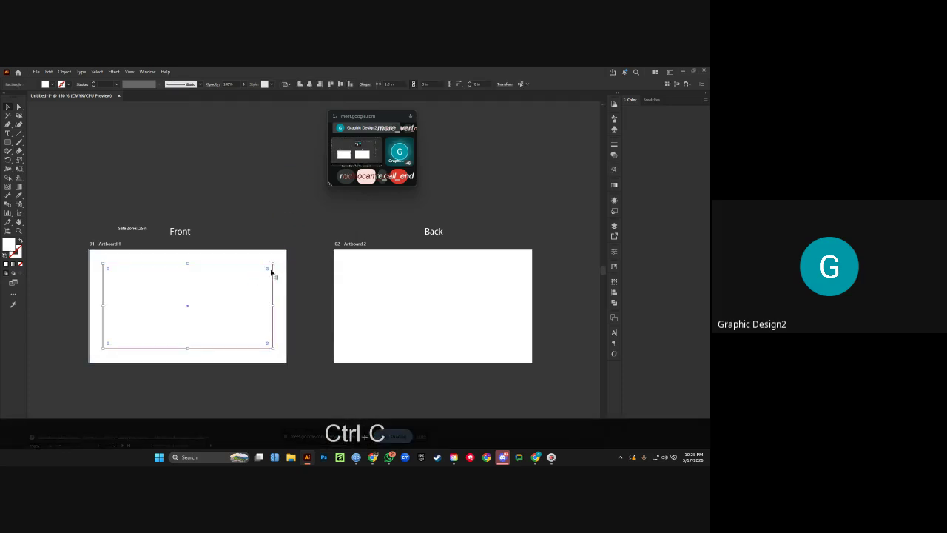
left_click(426, 281)
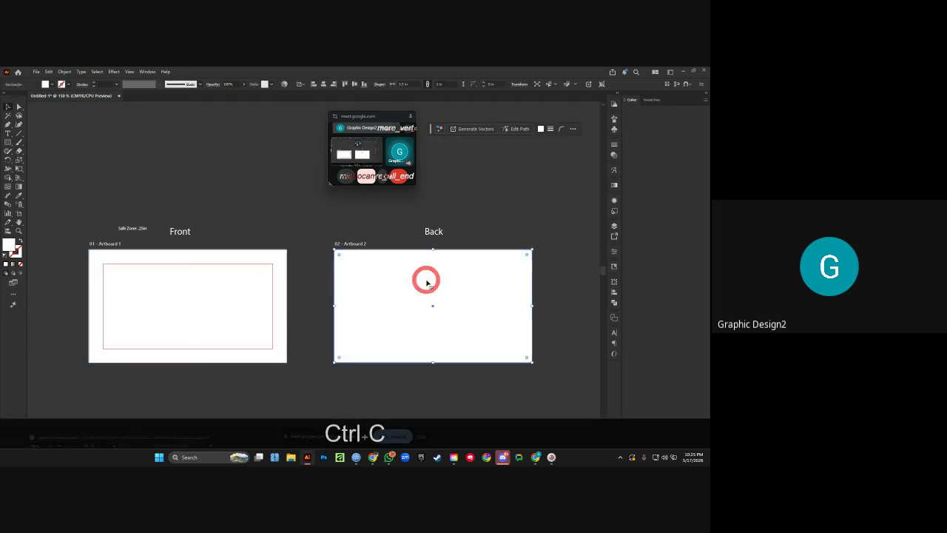
key("ctrl+f")
left_click(472, 228)
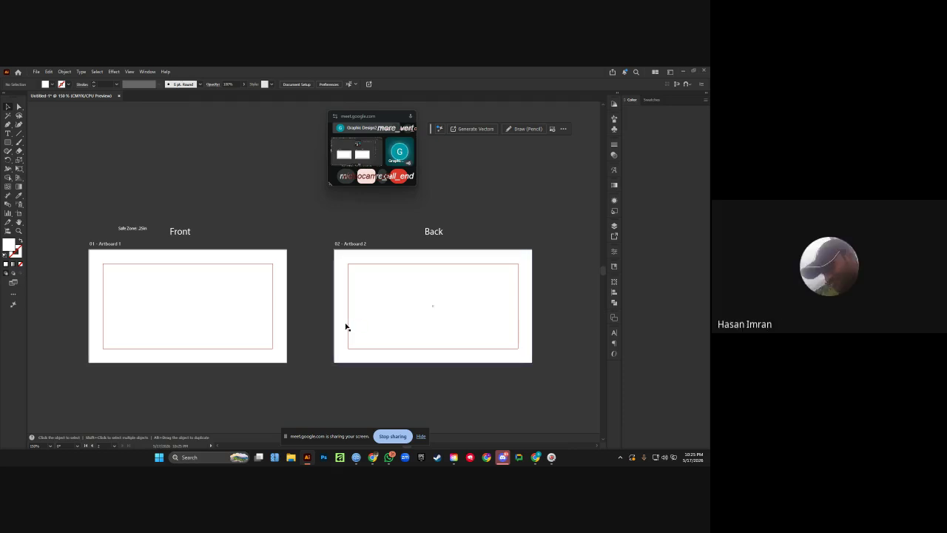
Lock the guides again with both artboards' safe margins in place.
right_click(307, 214)
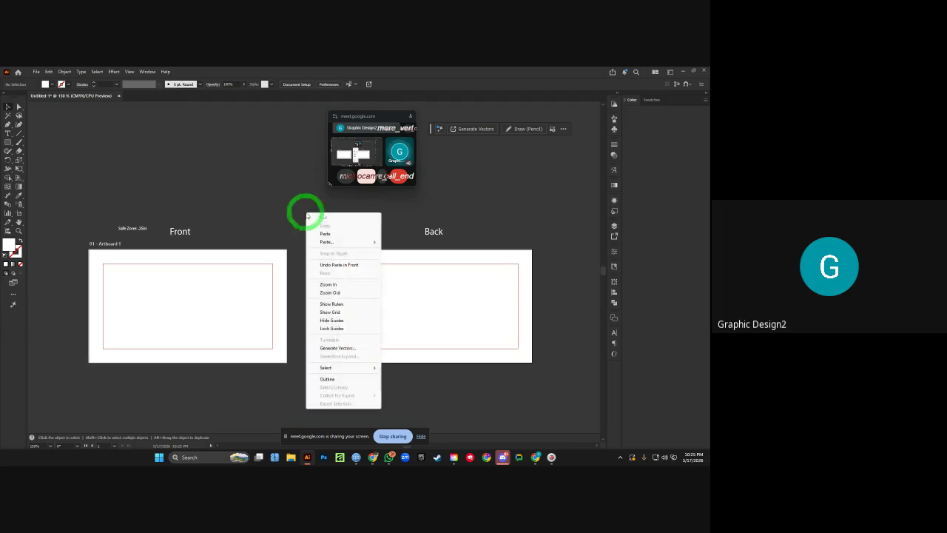
left_click(330, 330)
scroll(353, 266, "right", 1)
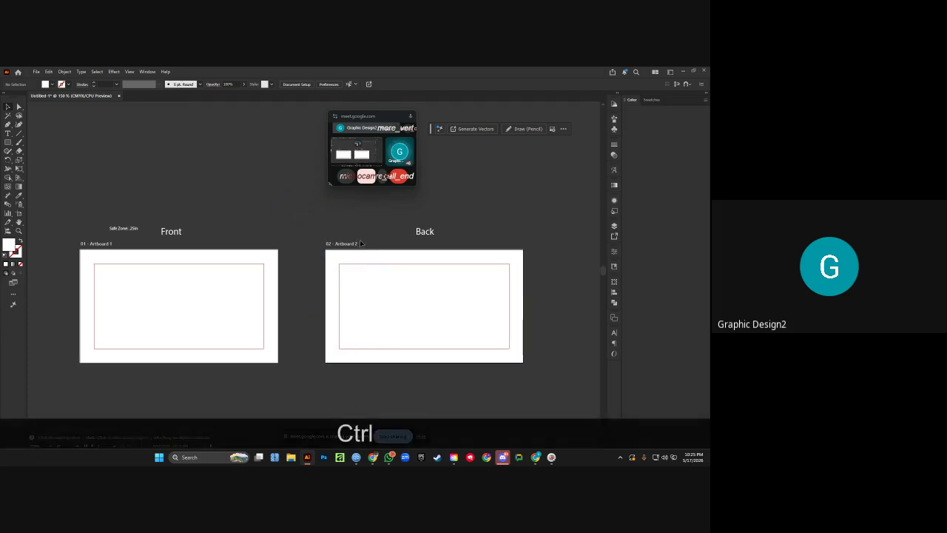
key("ctrl+alt+space")
left_click(333, 230)
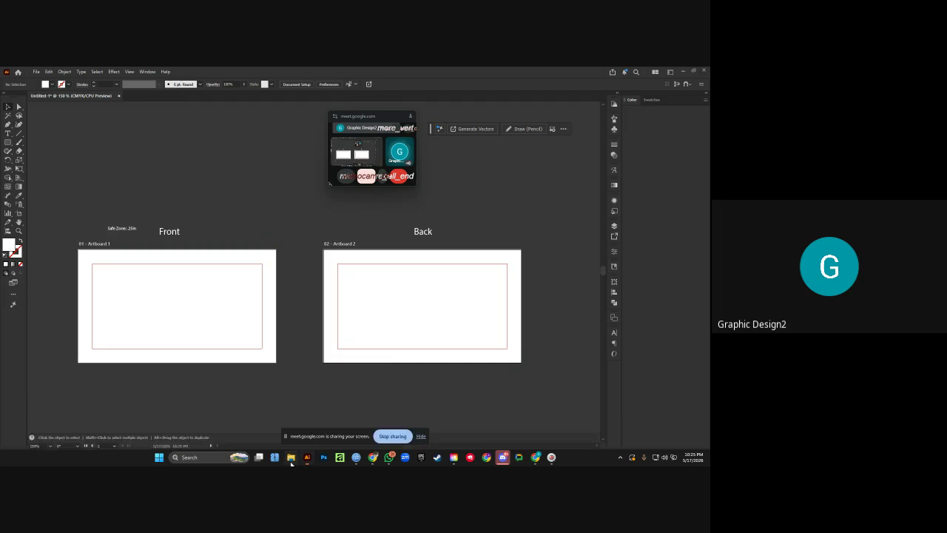
Switch to File Explorer and search This PC for "business card design".
left_click(291, 457)
left_click(29, 299)
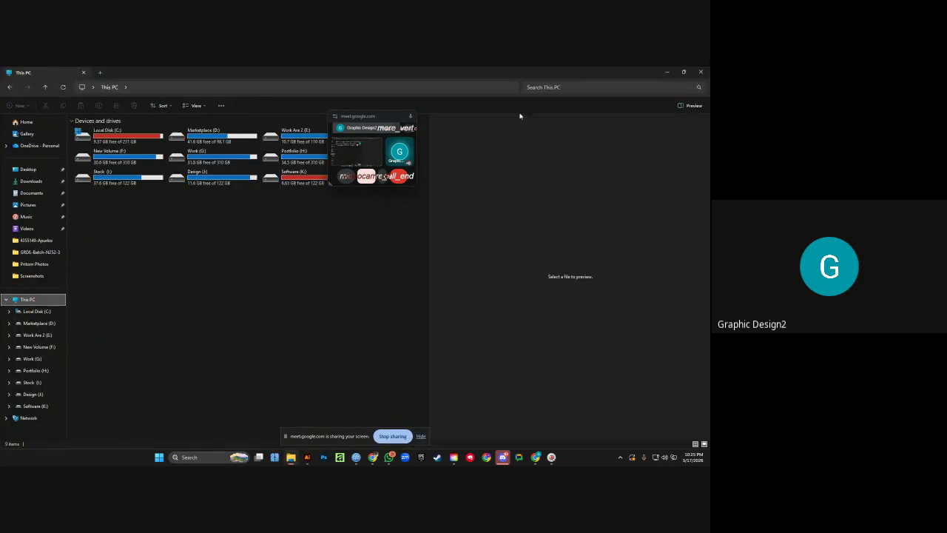
left_click(548, 87)
type("busin")
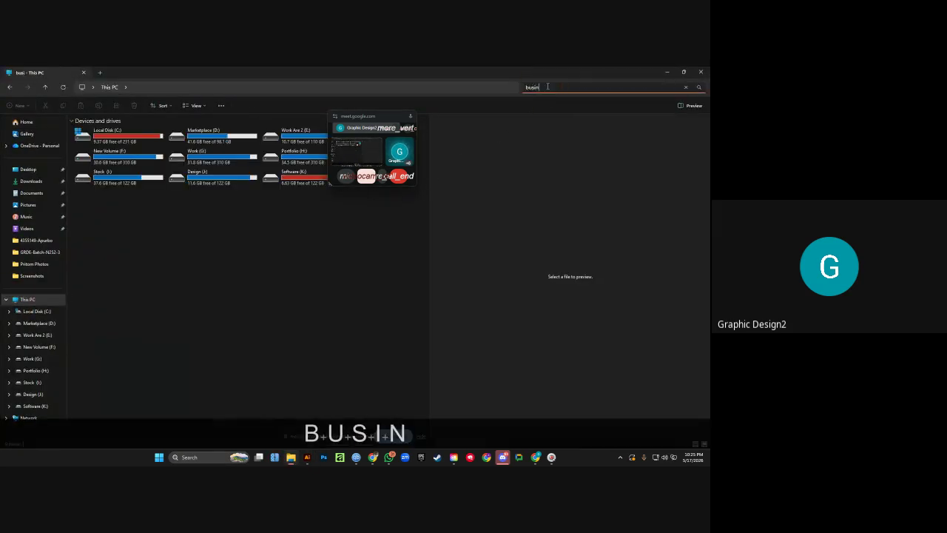
type("ess card design")
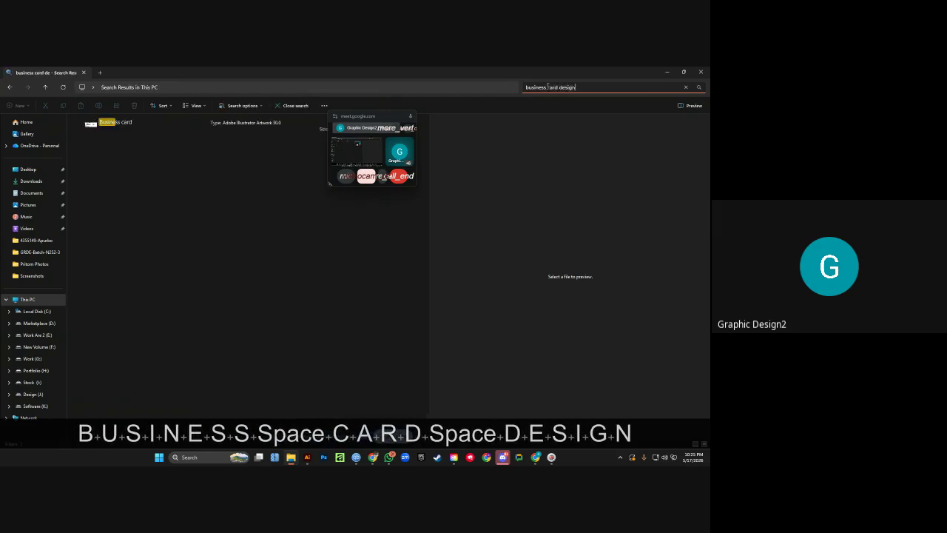
key("Return")
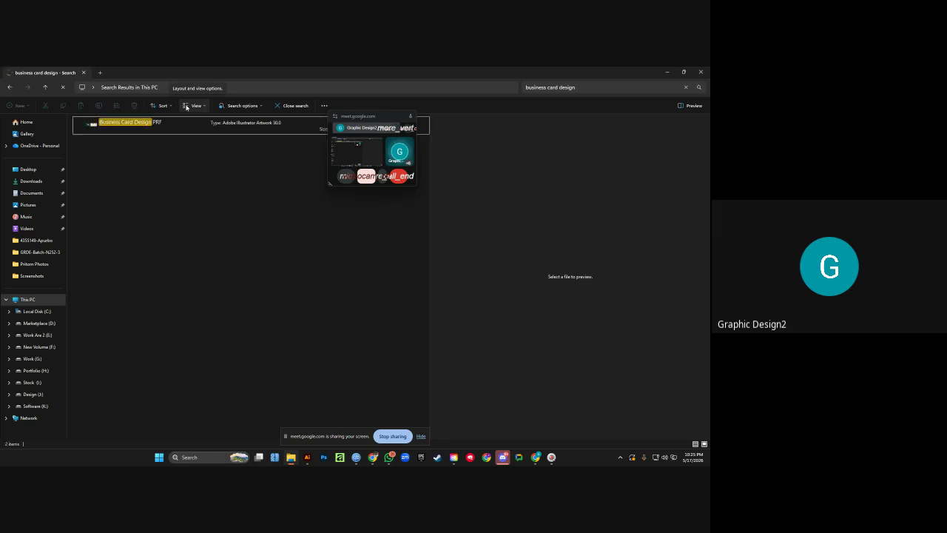
Preview the Business Card Design PRF artwork file and open it in Illustrator.
left_click(168, 123)
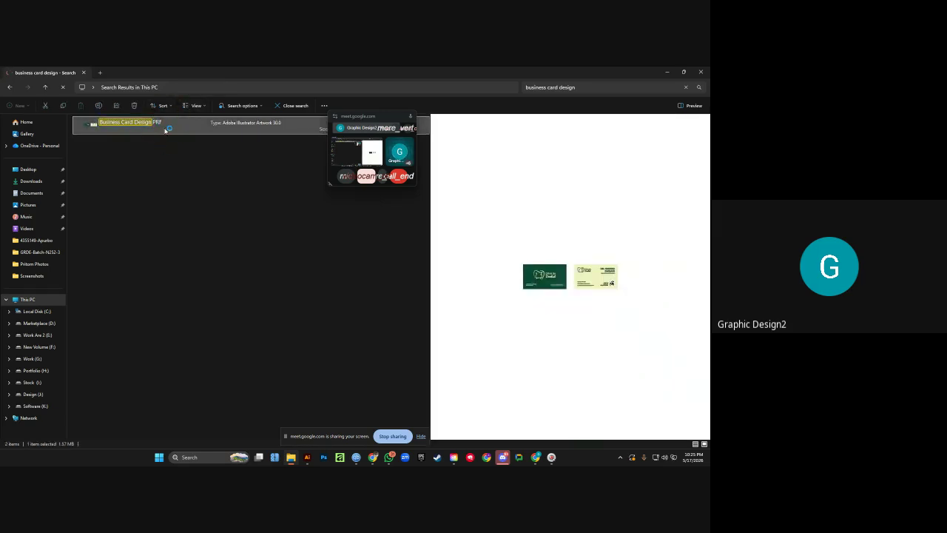
left_click(162, 150)
left_click(157, 127)
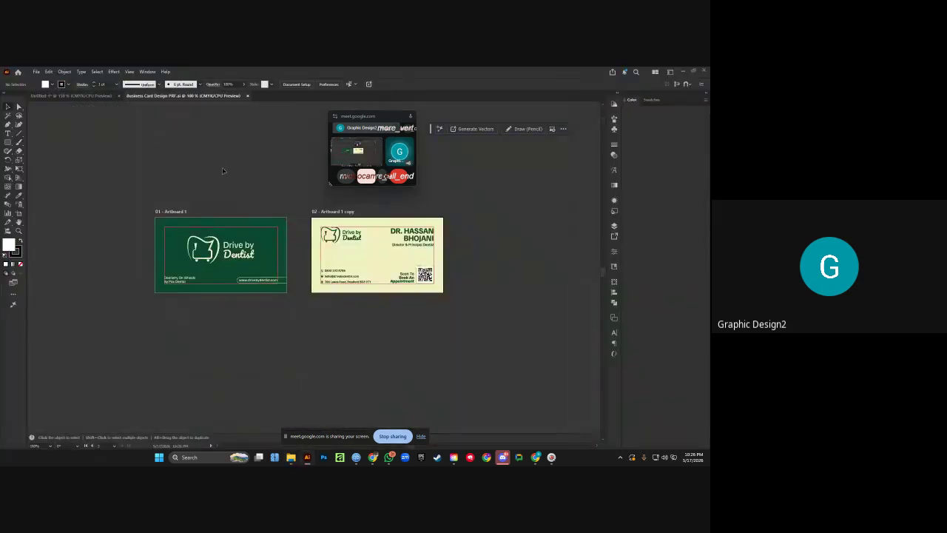
left_click(234, 242)
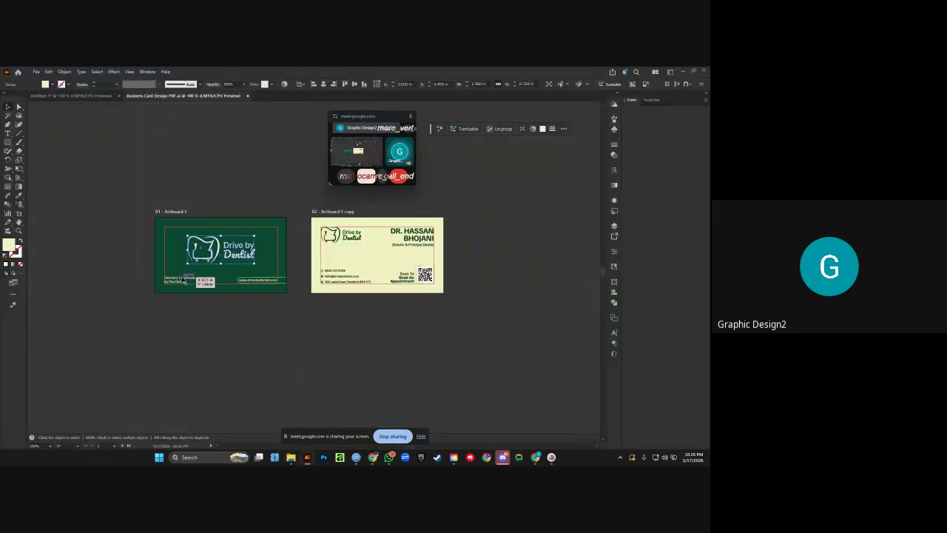
left_click(179, 277, "shift")
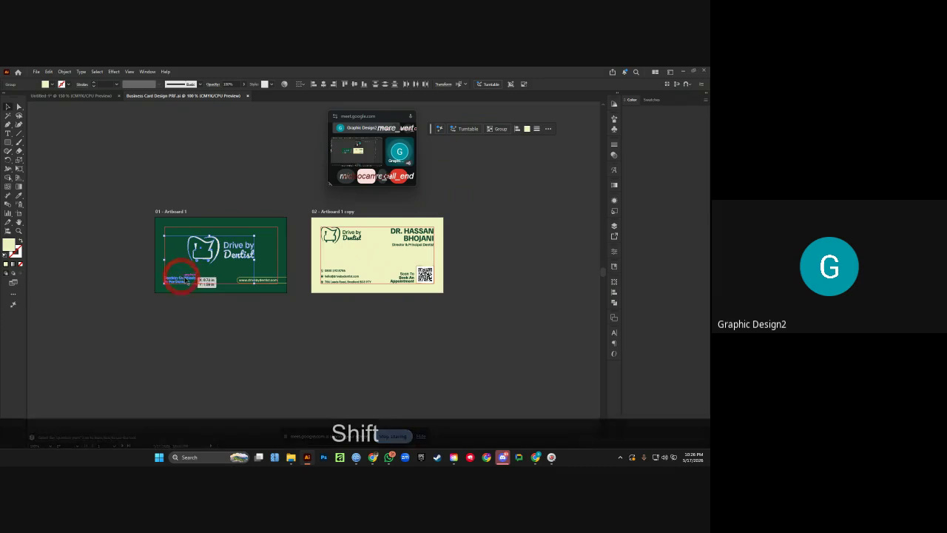
left_click(284, 281, "shift")
left_click(315, 182)
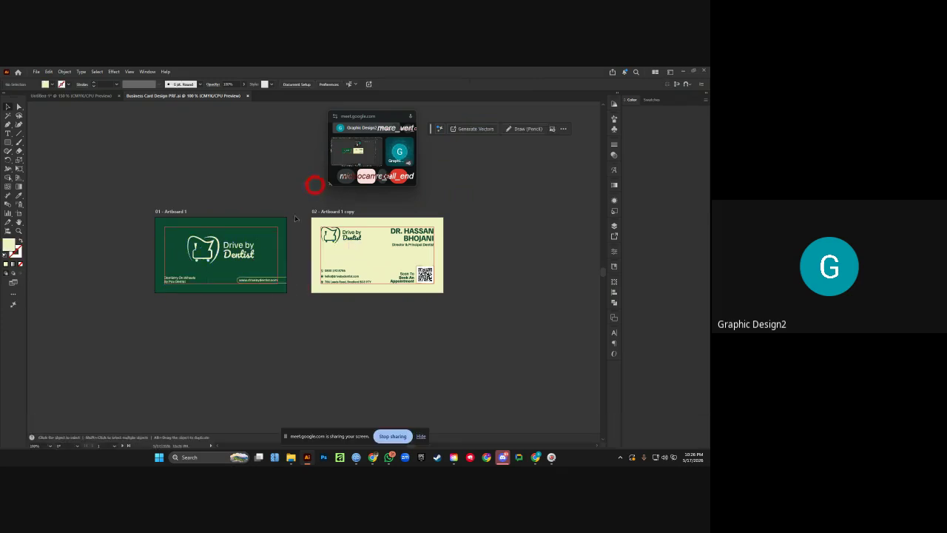
Lock the green front and cream back background rectangles of the dentist card.
left_click(277, 222)
left_click(333, 220, "shift")
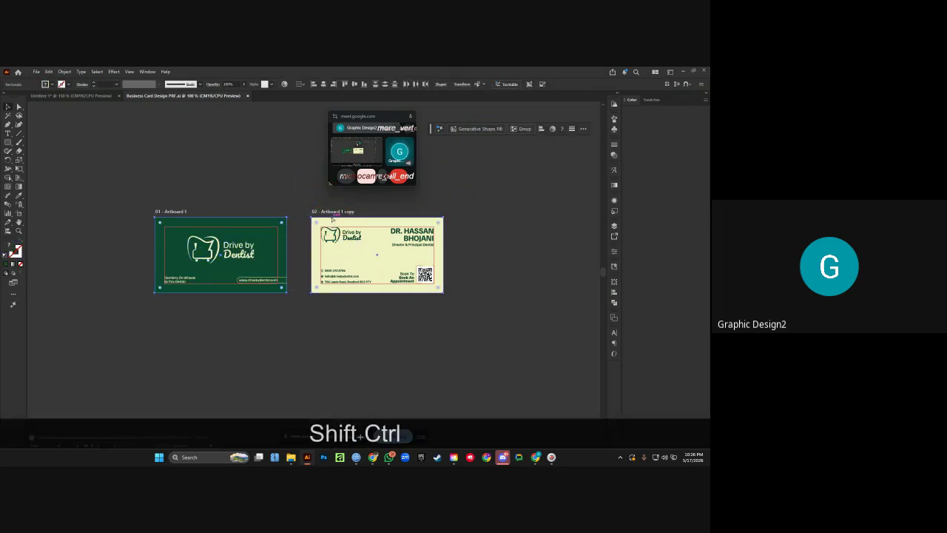
key("ctrl+2")
key("ctrl+w")
key("Escape")
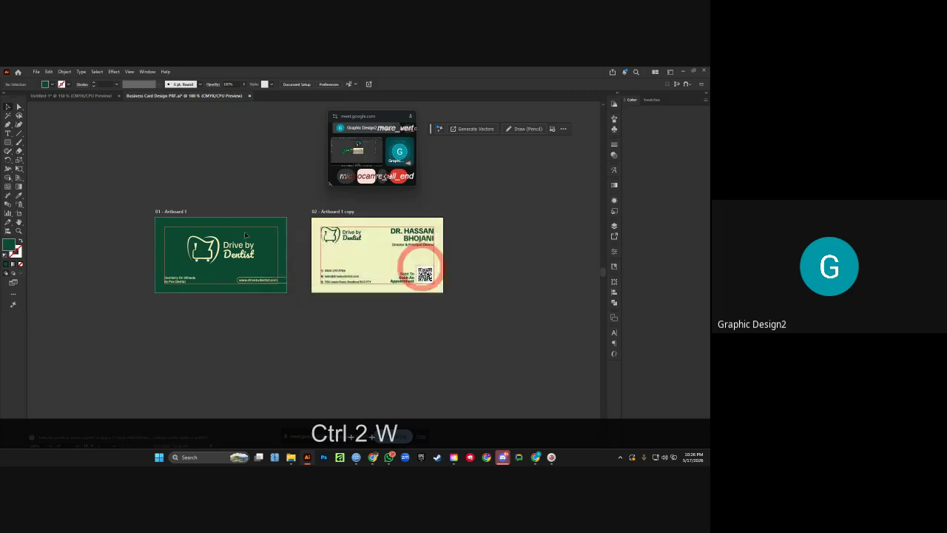
Copy all unlocked artwork from both dentist card sides into the untitled document and place it above the Front and Back artboards.
left_click_drag(145, 200, 459, 279)
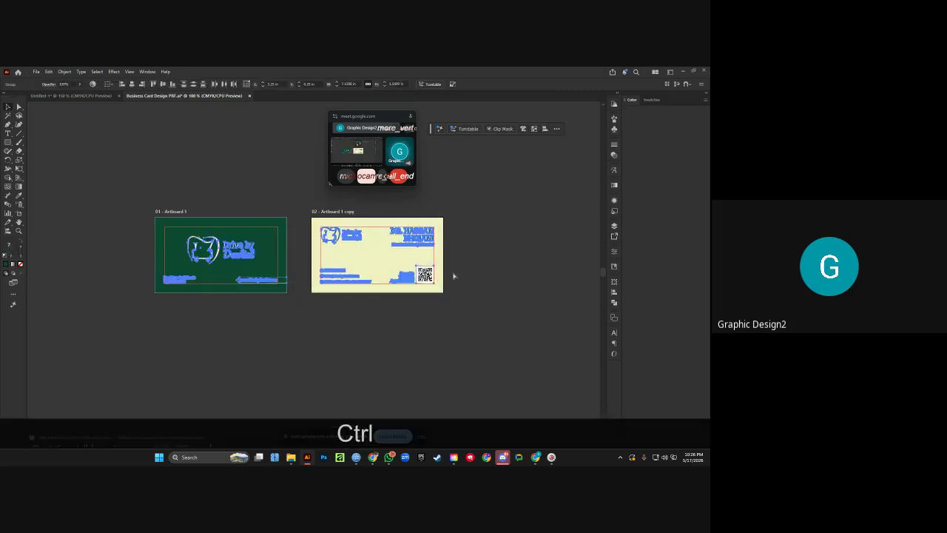
key("ctrl+c")
key("ctrl+Tab")
key("ctrl+v")
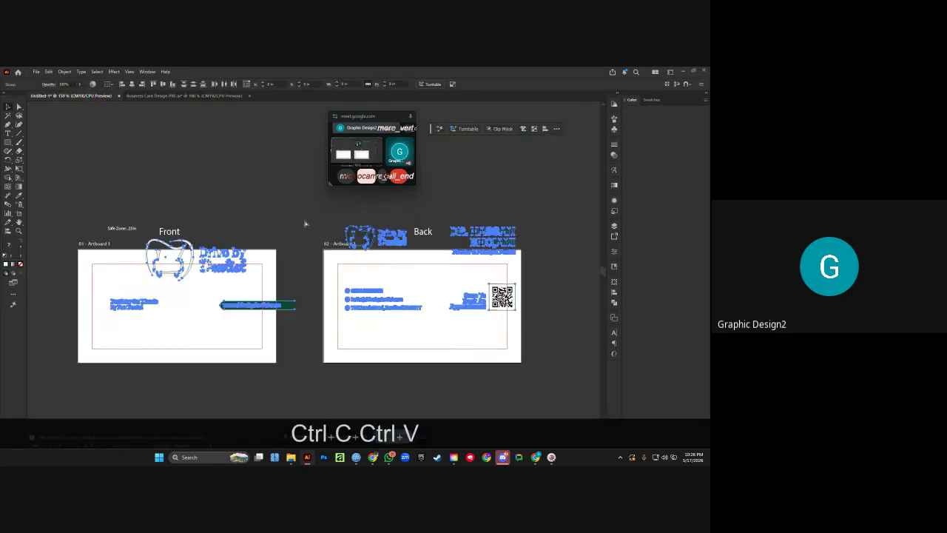
left_click_drag(251, 282, 226, 160)
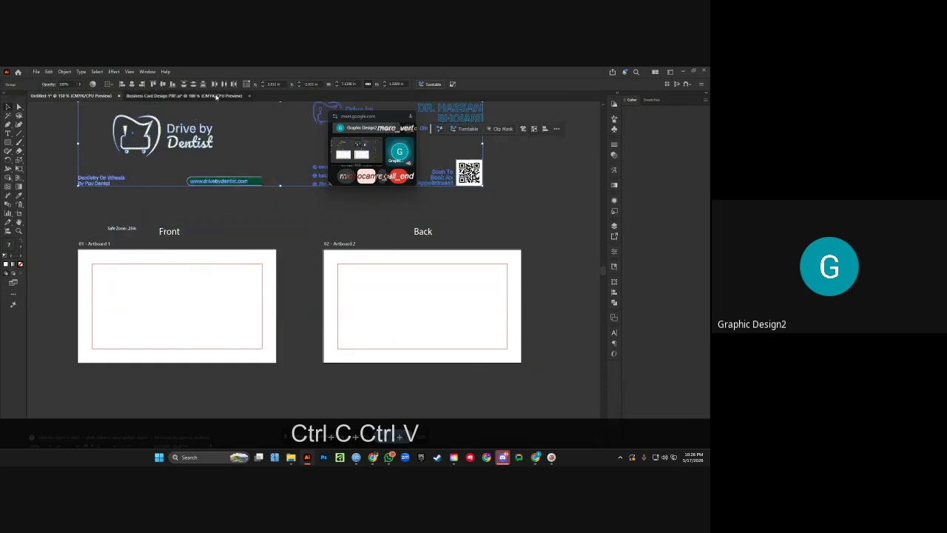
Close the Business Card Design PRF document without saving and deselect the pasted artwork in the untitled document.
left_click(185, 96)
left_click(250, 95)
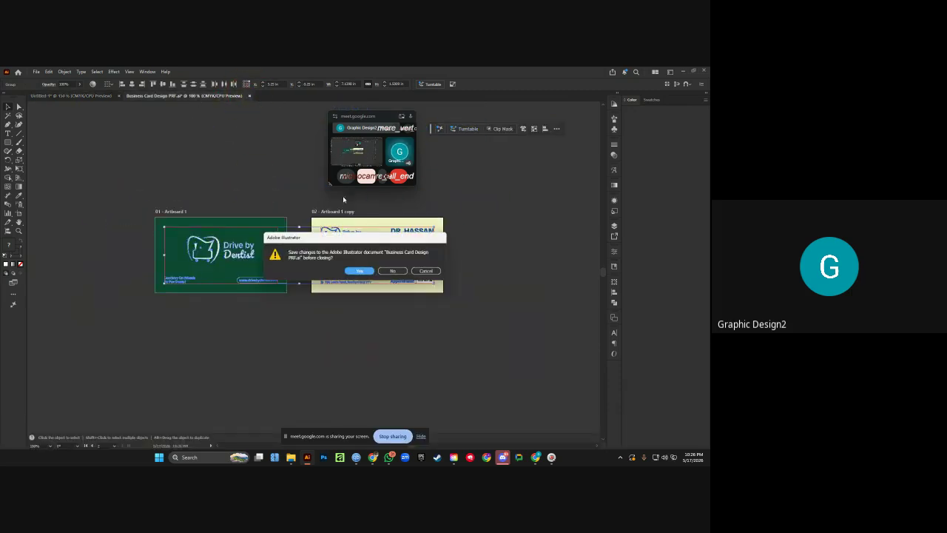
left_click(392, 271)
key("ctrl+space")
left_click_drag(217, 208, 209, 211)
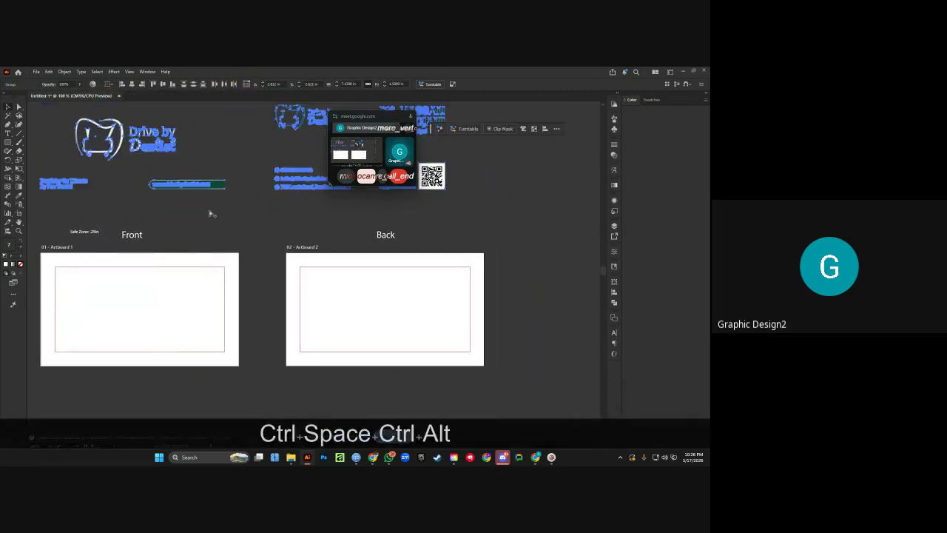
left_click(207, 237, "ctrl+alt")
left_click(389, 211)
left_click_drag(402, 217, 413, 225)
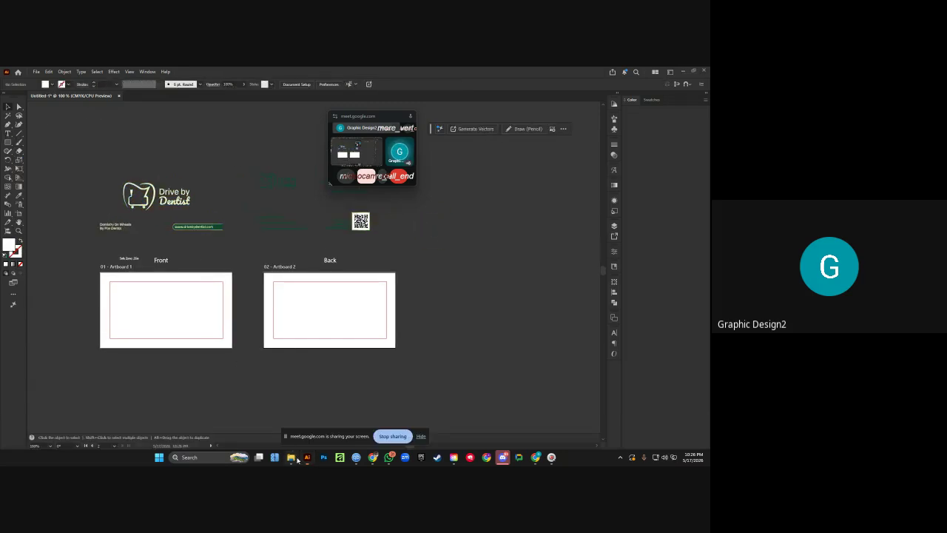
Switch back to File Explorer and broaden the This PC search to "business card".
left_click(290, 457)
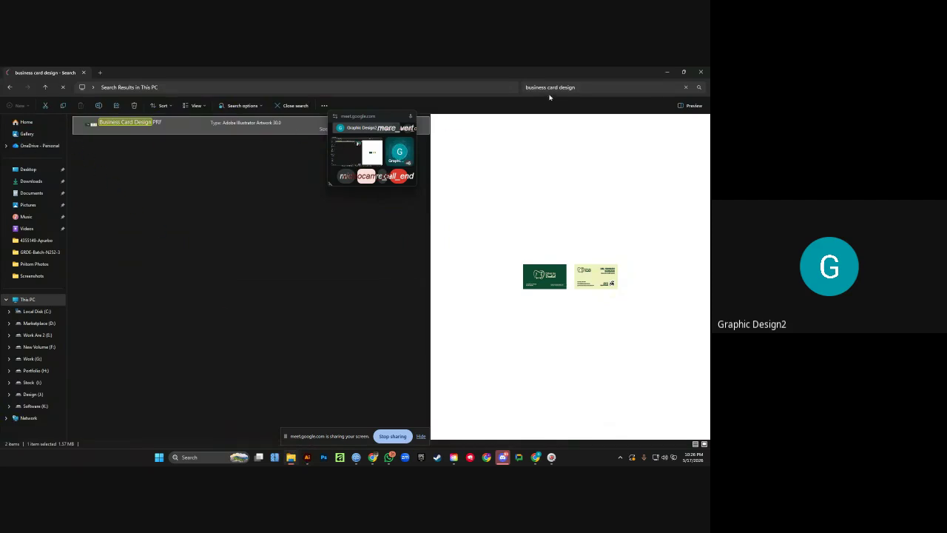
left_click(591, 87)
key("BackSpace")
key("BackSpace")
key("BackSpace")
key("BackSpace")
key("BackSpace")
key("BackSpace")
key("BackSpace")
key("Return")
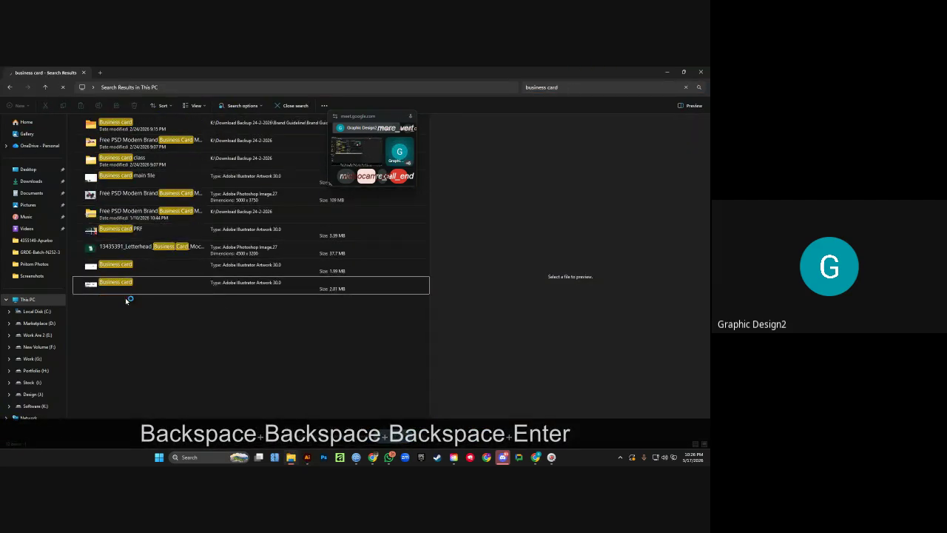
Preview the business card Illustrator and JPG files in the search results to find another reference design.
left_click(128, 291)
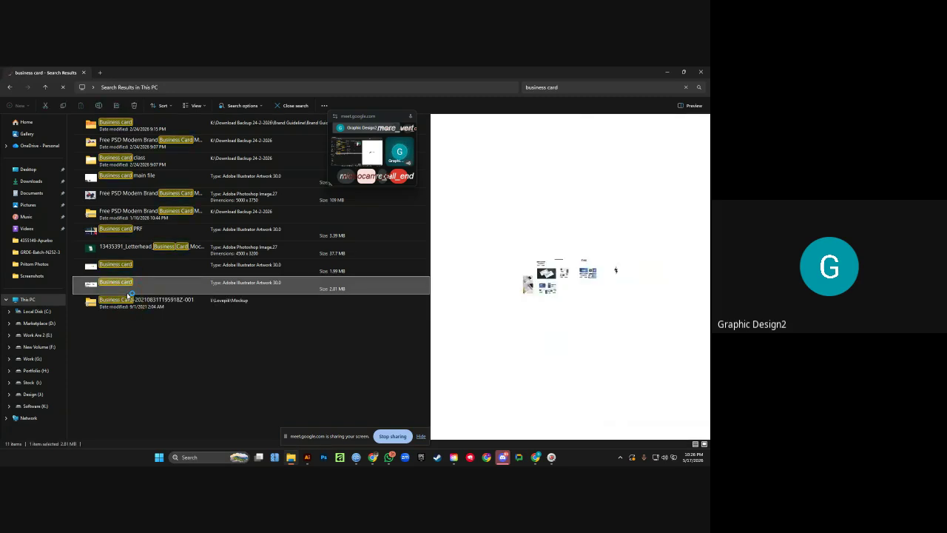
left_click(125, 272)
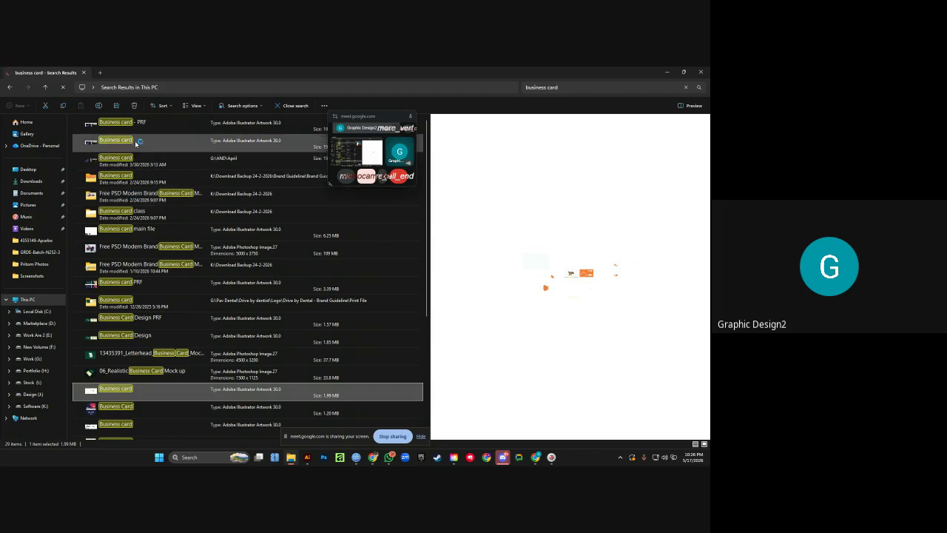
left_click(137, 282)
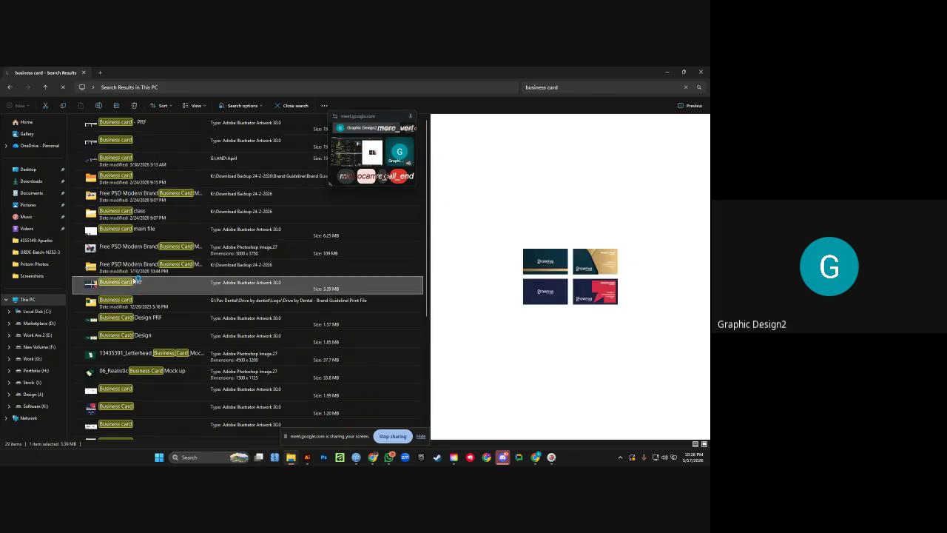
left_click(137, 158)
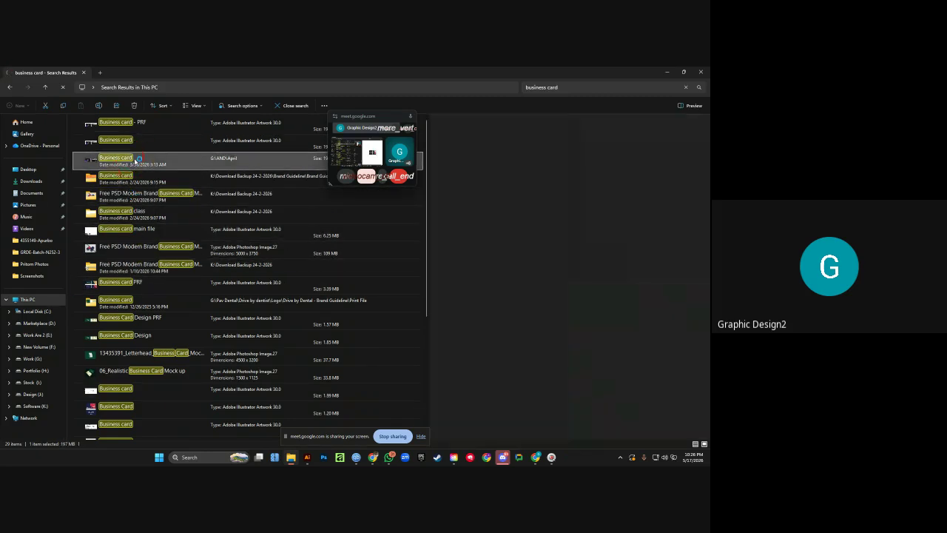
left_click(135, 141)
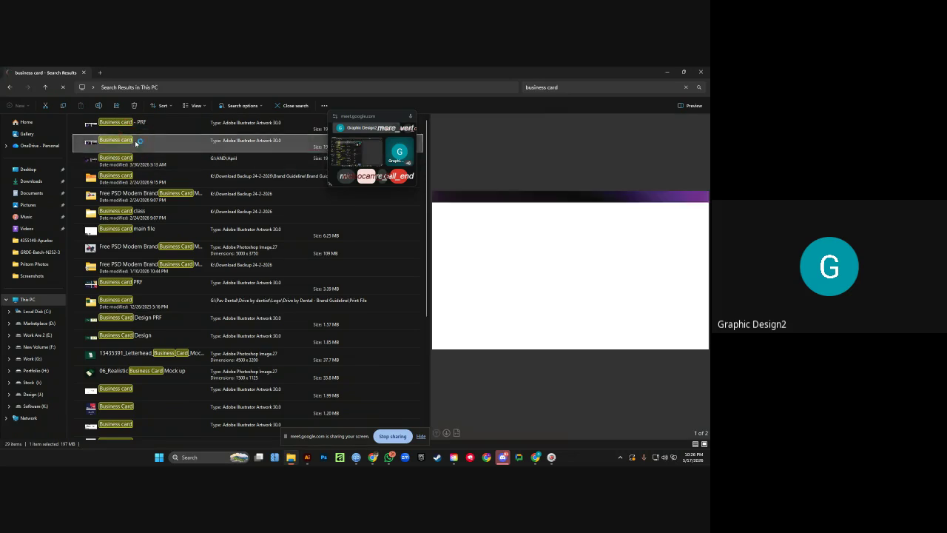
scroll(137, 256, "down", 4)
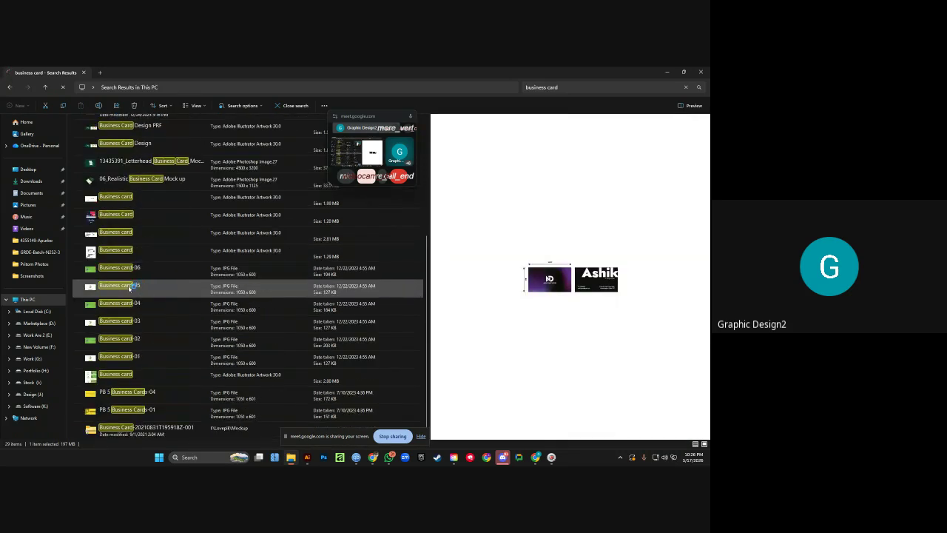
left_click(137, 256)
left_click(138, 234)
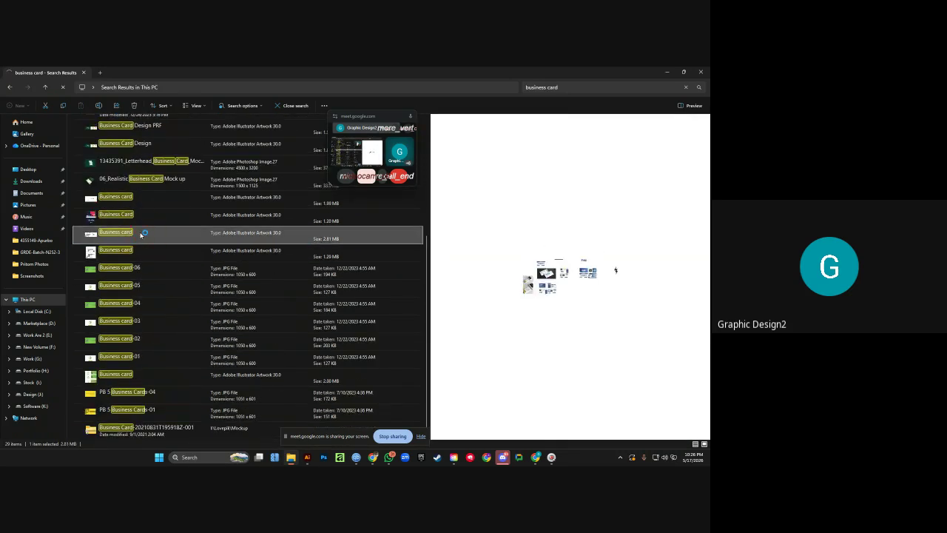
left_click(148, 216)
left_click(155, 200)
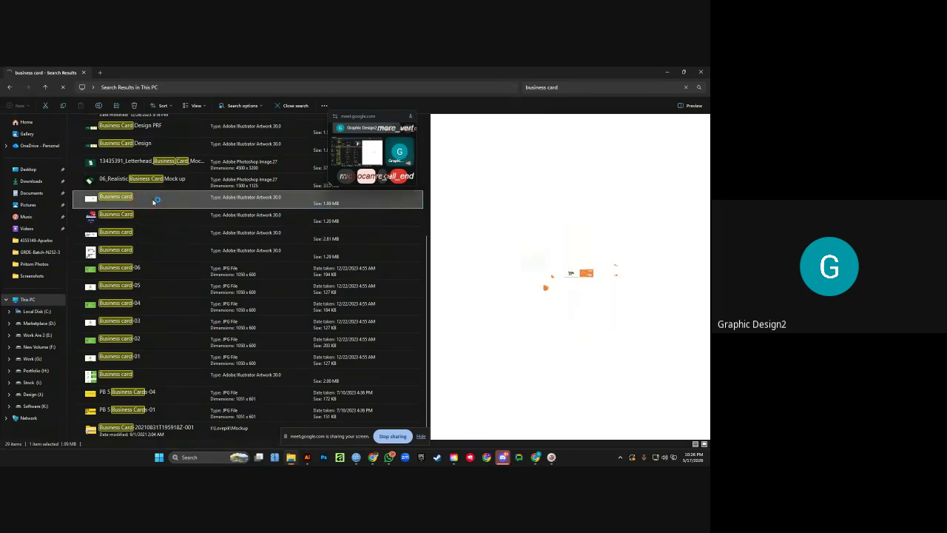
left_click(140, 357)
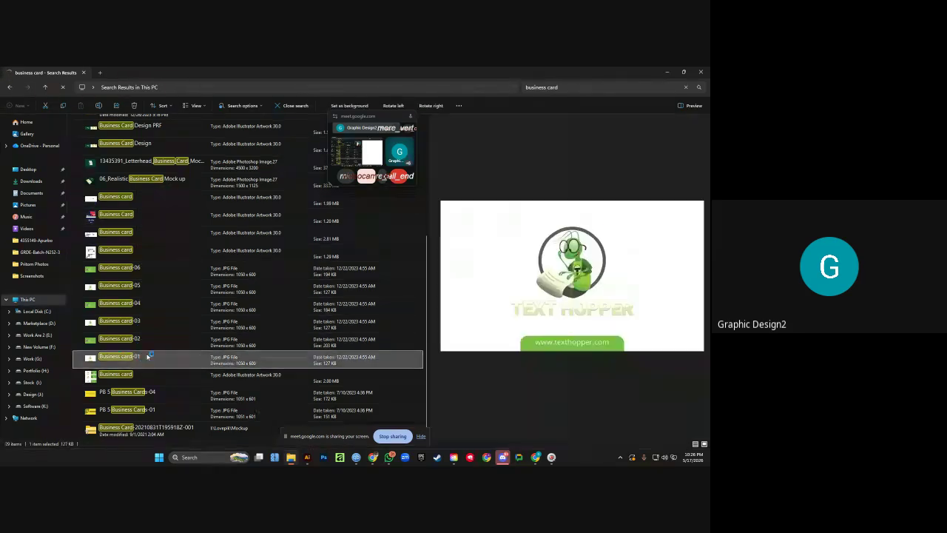
left_click(158, 344)
left_click(159, 322)
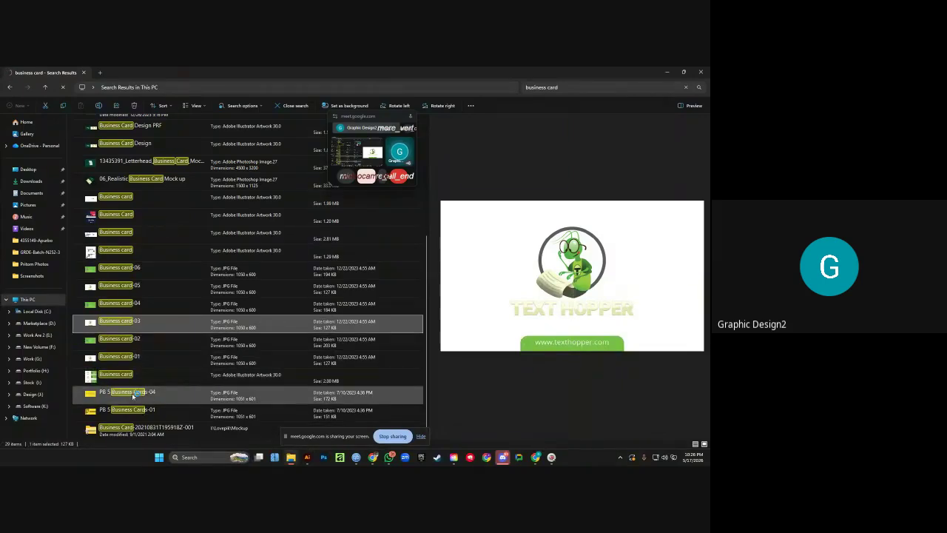
left_click(136, 267)
Open the 2.81 MB Business card Illustrator file and bring its ABS Group card designs into view.
left_click(156, 234)
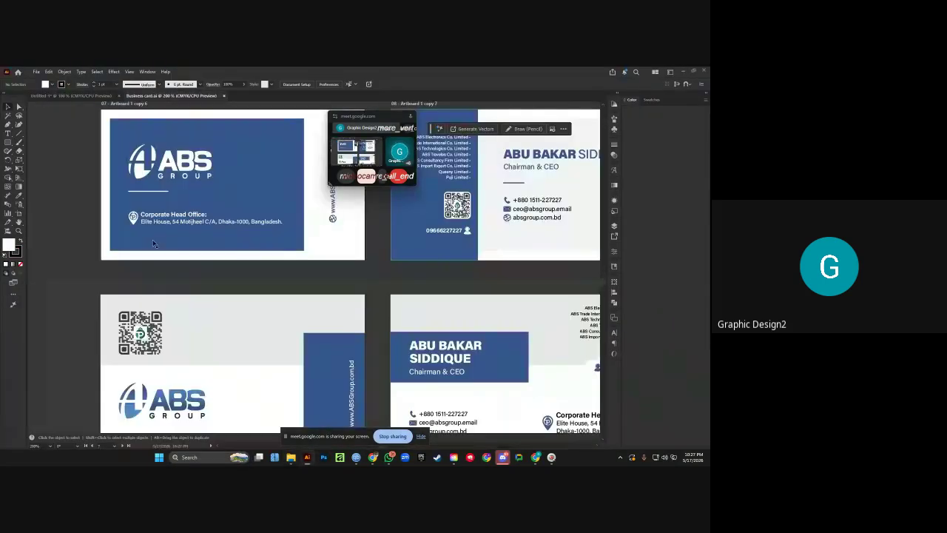
scroll(187, 249, "down", 4)
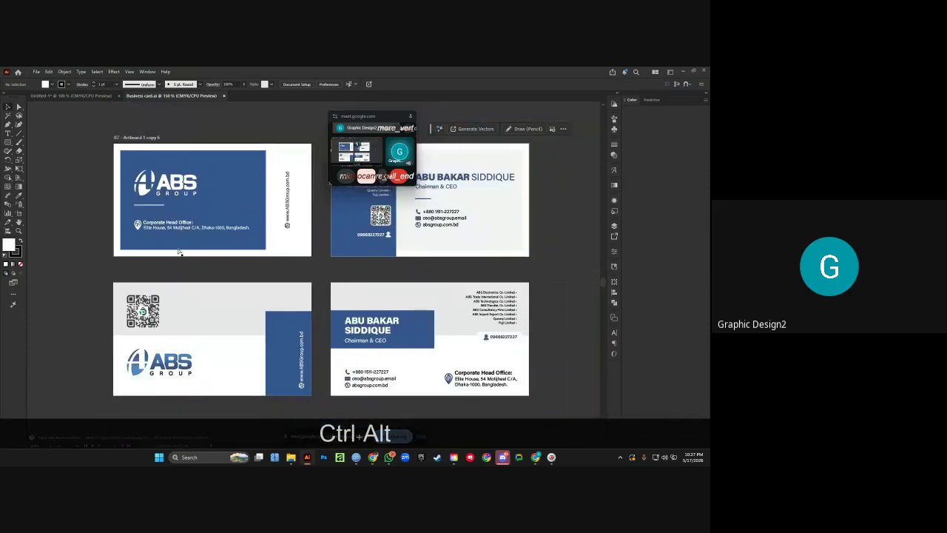
scroll(169, 254, "down", 1)
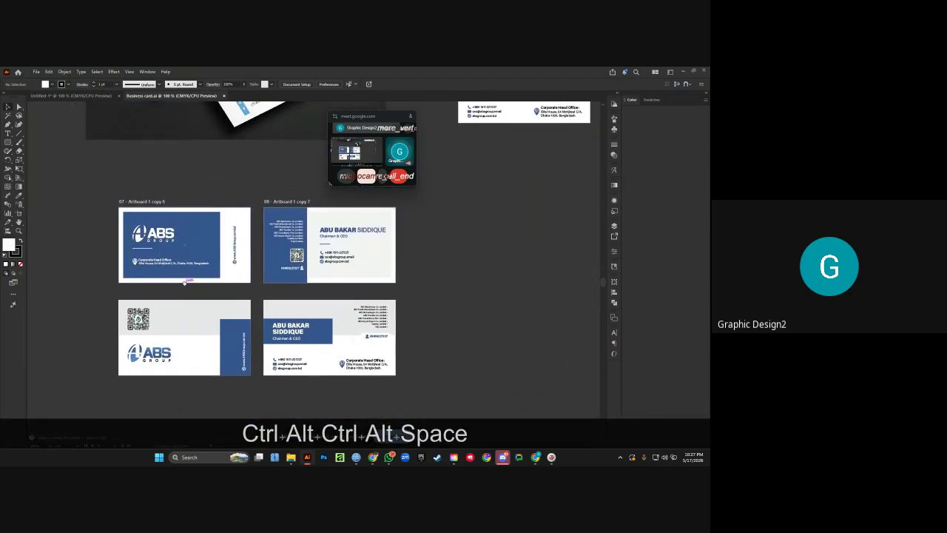
Lock the background shapes behind the text and logos on the ABS Group cards.
left_click(235, 251)
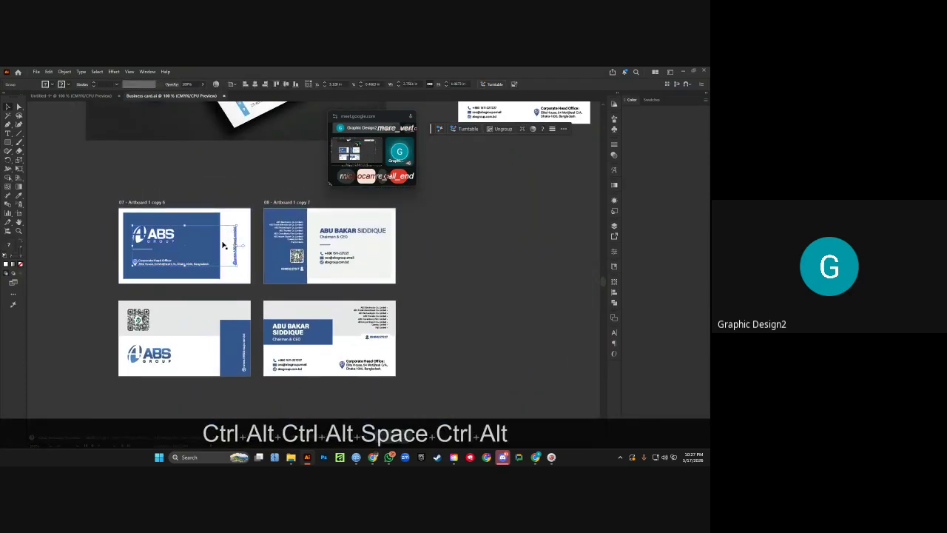
left_click(373, 315)
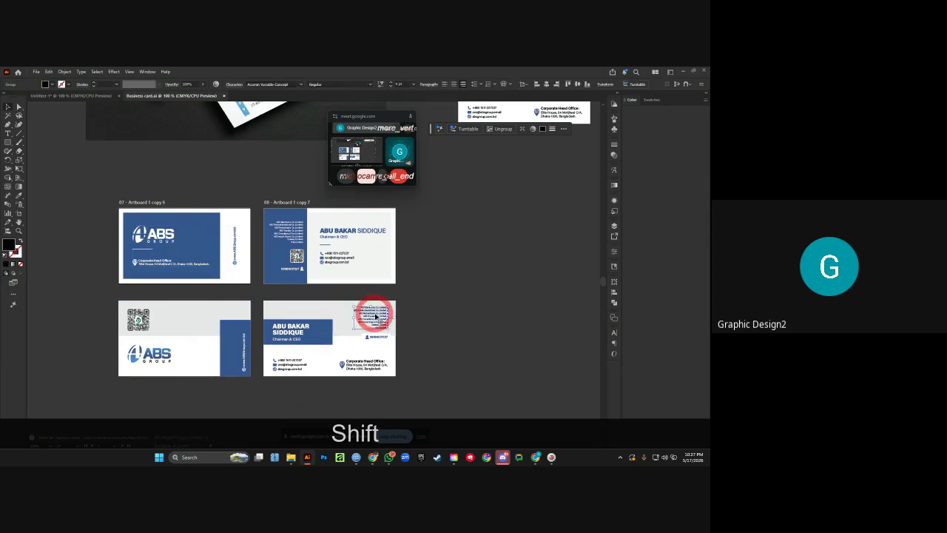
left_click(380, 259)
left_click_drag(431, 275, 325, 322)
key("ctrl+2")
key("ctrl+2")
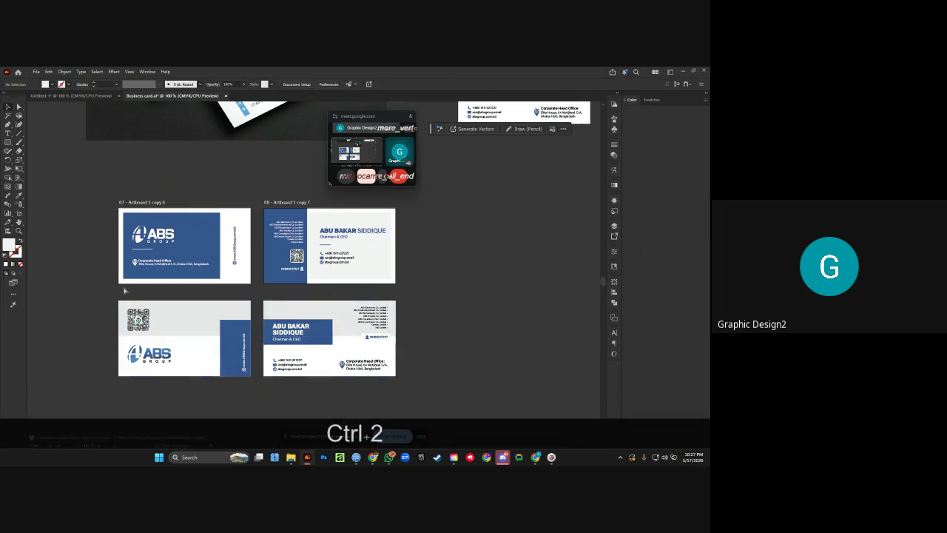
Copy the ABS Group cards' text and logos, try pasting them into the untitled document, and undo back past the Drive by Dentist content.
left_click_drag(106, 196, 443, 383)
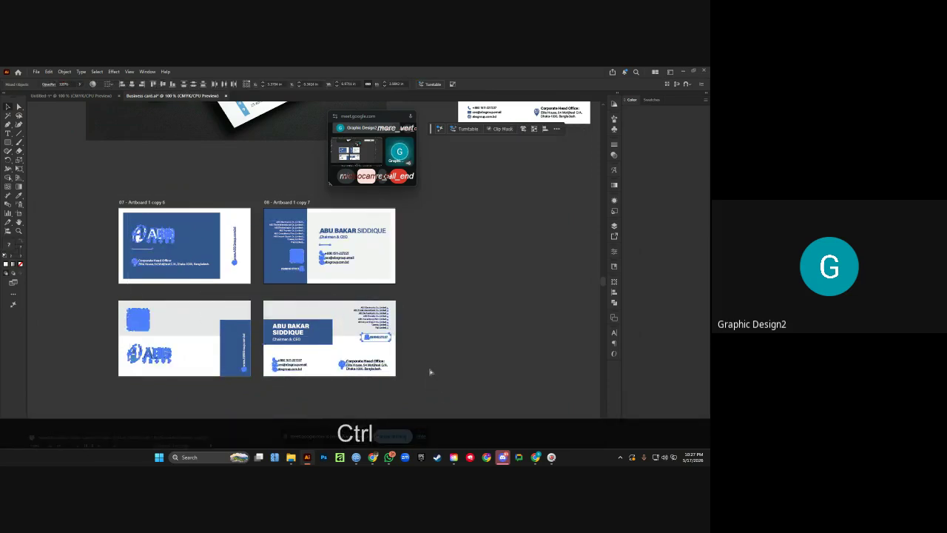
key("ctrl+c")
left_click(88, 96)
key("ctrl+v")
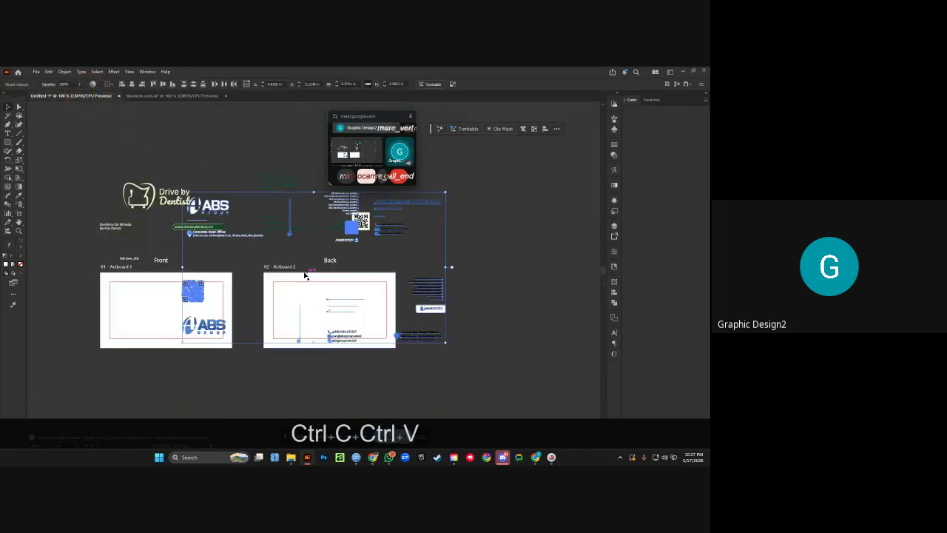
key("ctrl+z")
key("ctrl+z")
key("ctrl+z")
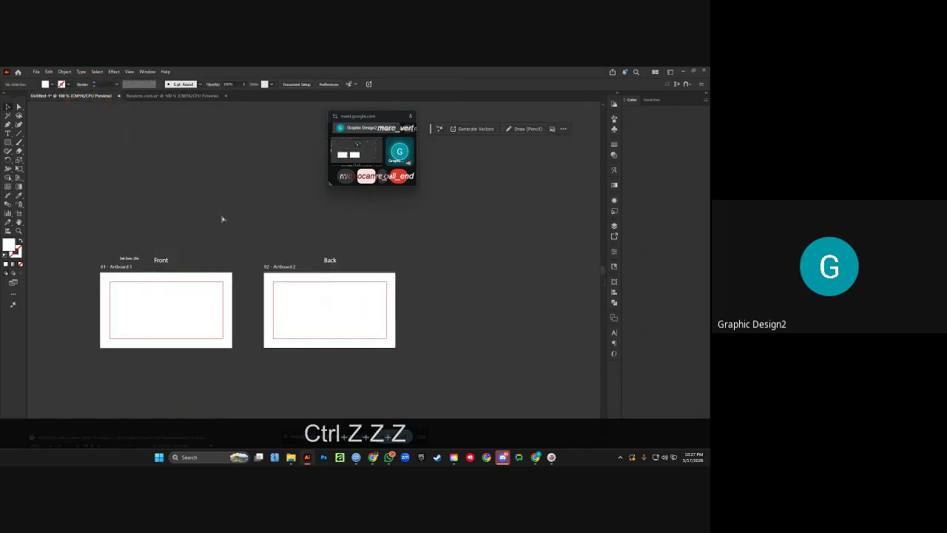
Copy the selected ABS Group text and logos into the untitled document and place them above the Front and Back artboards.
left_click(178, 98)
key("ctrl+c")
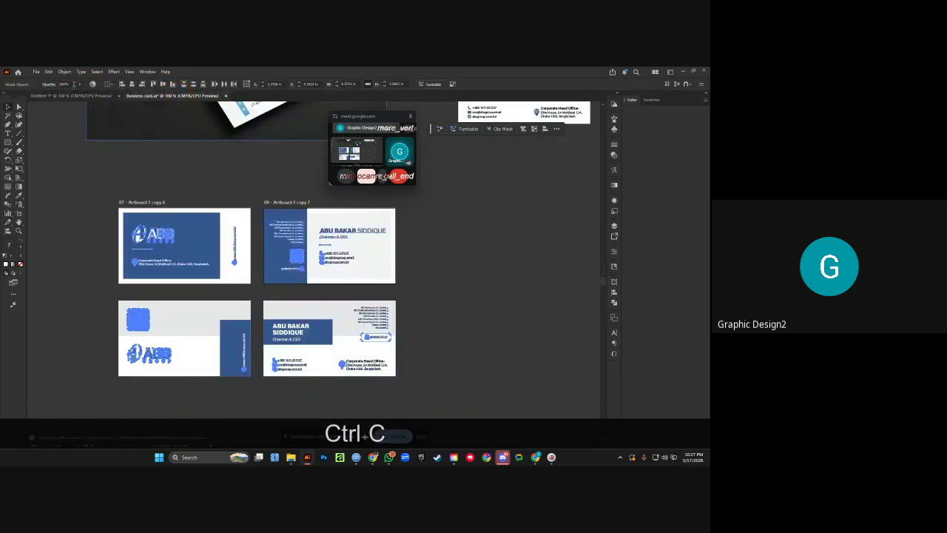
left_click(72, 97)
key("ctrl+v")
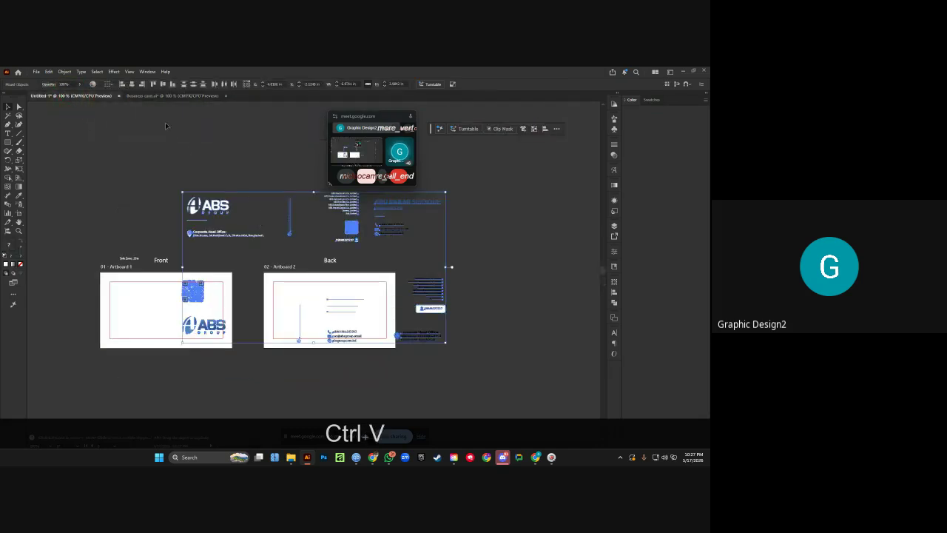
left_click_drag(226, 210, 150, 122)
Close Business card.ai without saving its changes and clear the floating meeting window away from the pasted content.
left_click(227, 97)
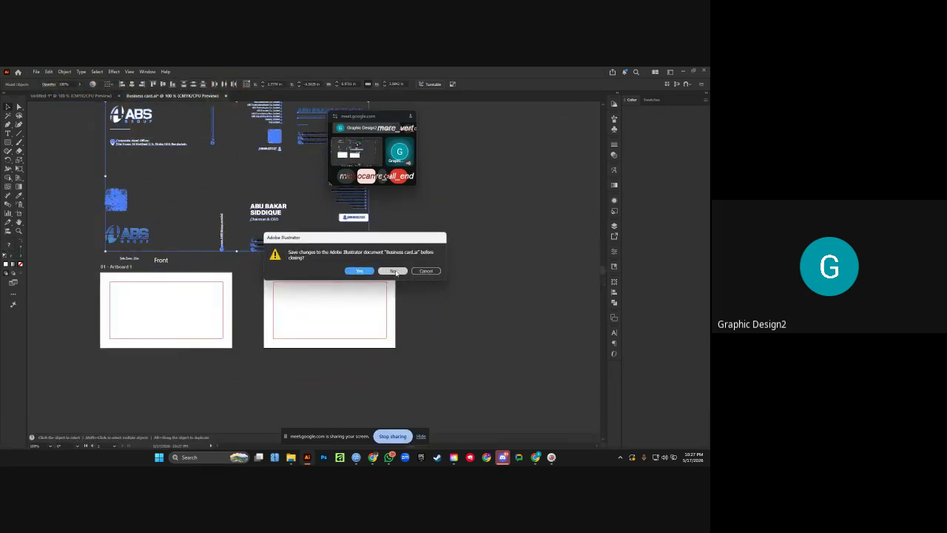
left_click(393, 272)
left_click_drag(424, 222, 426, 271)
left_click_drag(375, 120, 522, 194)
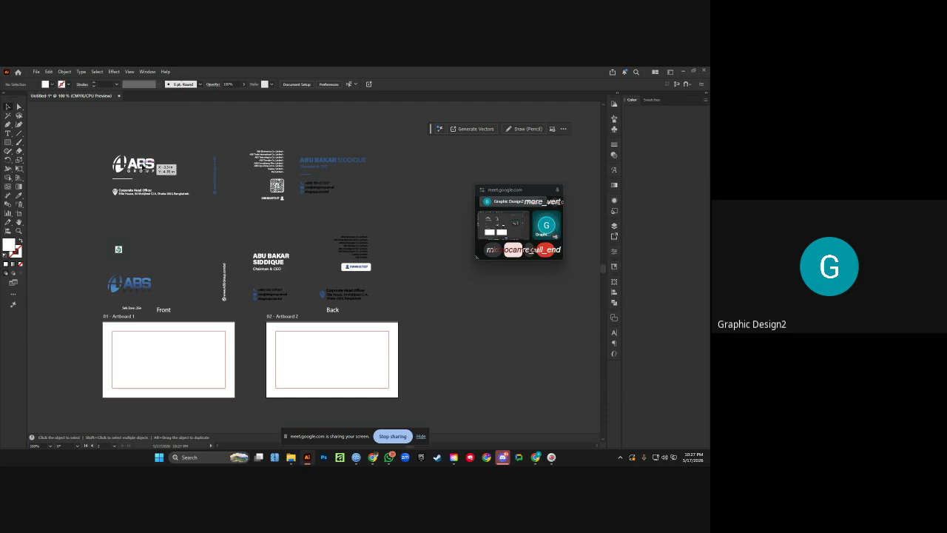
Ungroup the pasted front-side content holding the white ABS logo, head office address and vertical website text.
left_click(140, 165)
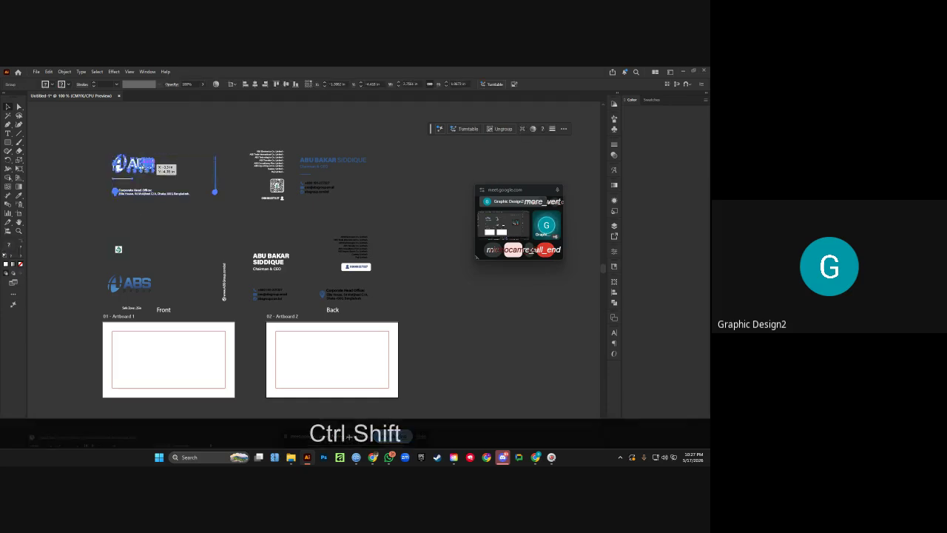
key("ctrl+shift+g")
left_click(146, 221)
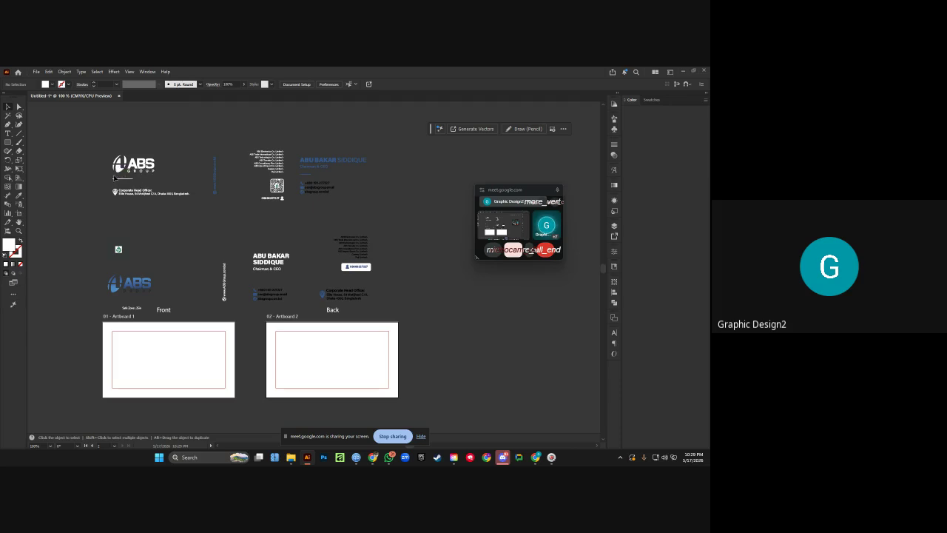
Examine the white ABS logo, divider line, head office address and vertical website text up close.
left_click(398, 199)
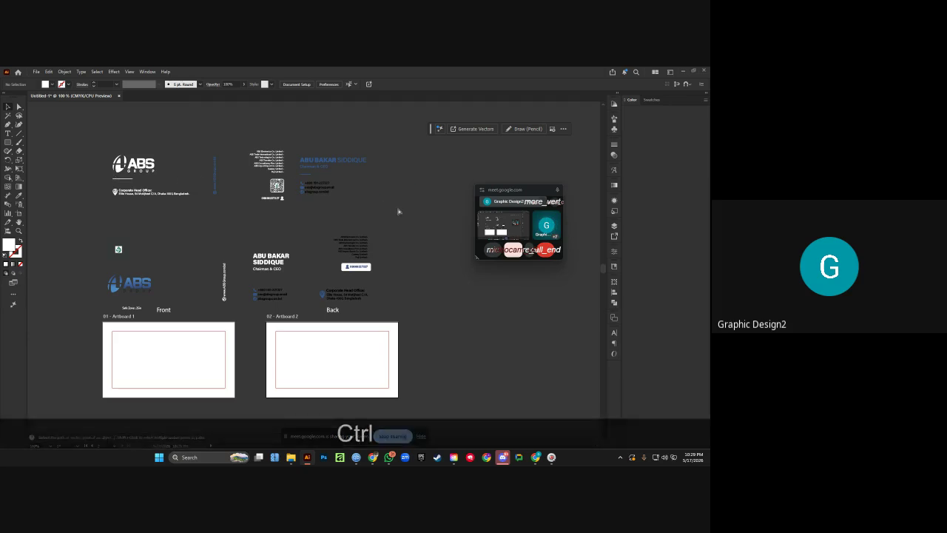
scroll(146, 173, "up", 3)
left_click_drag(155, 179, 232, 241)
left_click_drag(120, 155, 281, 236)
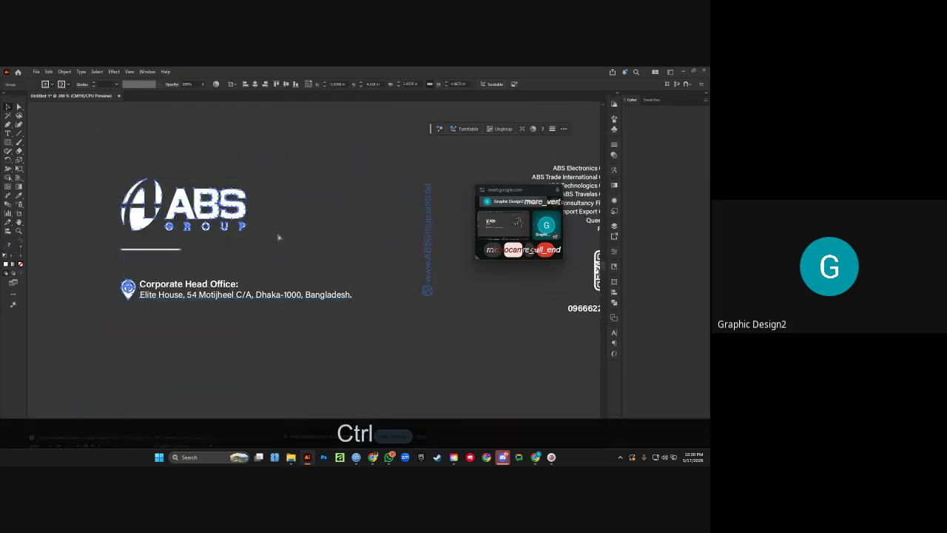
scroll(233, 276, "right", 2)
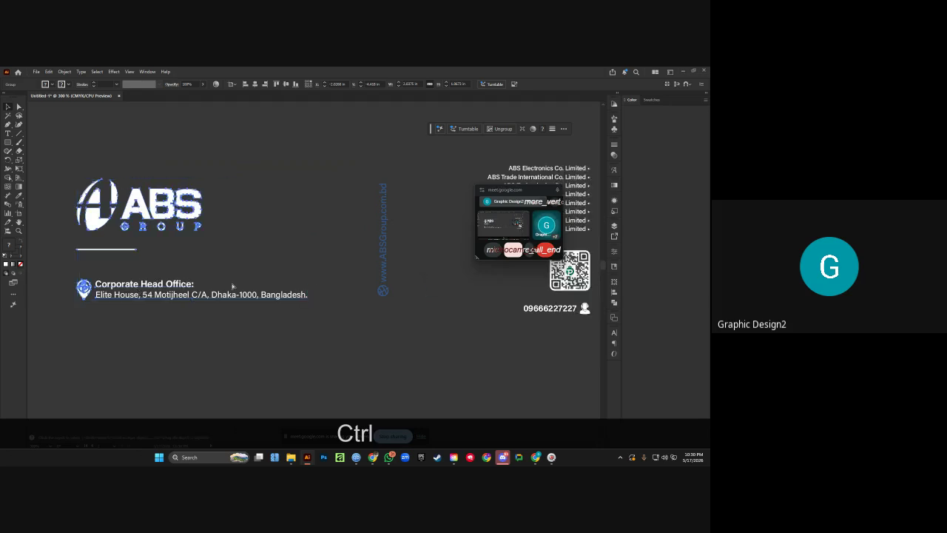
left_click_drag(296, 262, 212, 269)
left_click_drag(350, 263, 231, 281)
left_click(244, 275, "ctrl+alt")
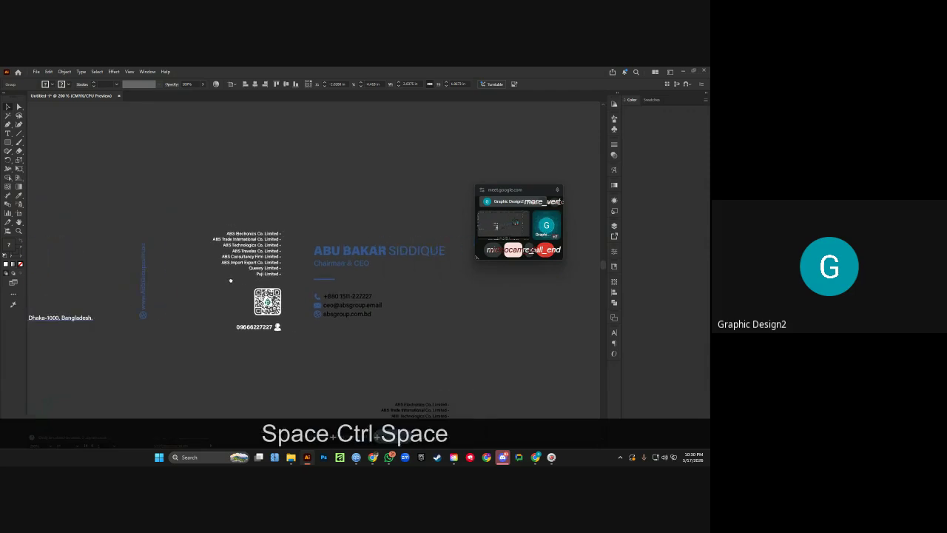
Examine the blue name, job title and contact details block as one group on the back-side content.
left_click_drag(194, 190, 195, 219)
left_click(287, 283, "ctrl")
left_click(287, 283, "ctrl")
left_click_drag(176, 313, 139, 325)
left_click_drag(193, 164, 381, 332)
left_click(383, 333, "ctrl+alt")
left_click(387, 325, "ctrl+alt")
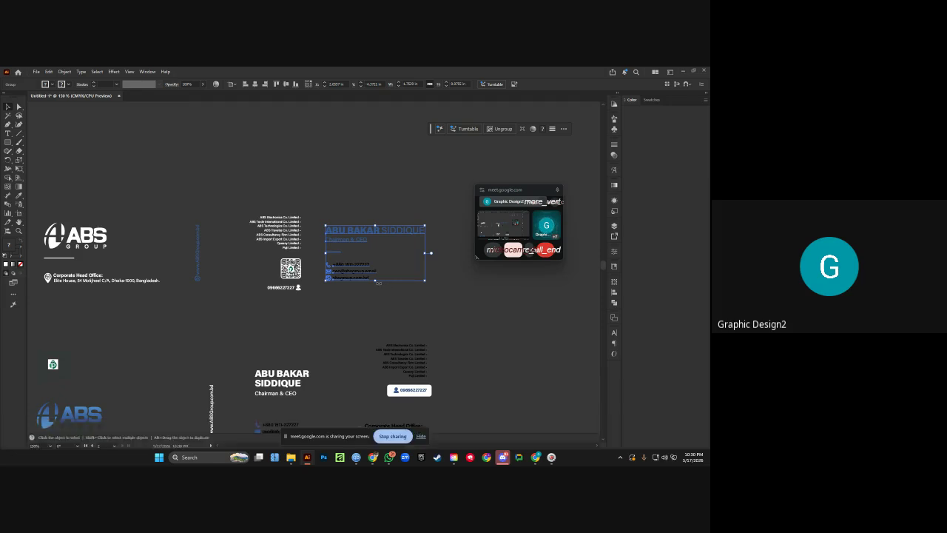
left_click(324, 208)
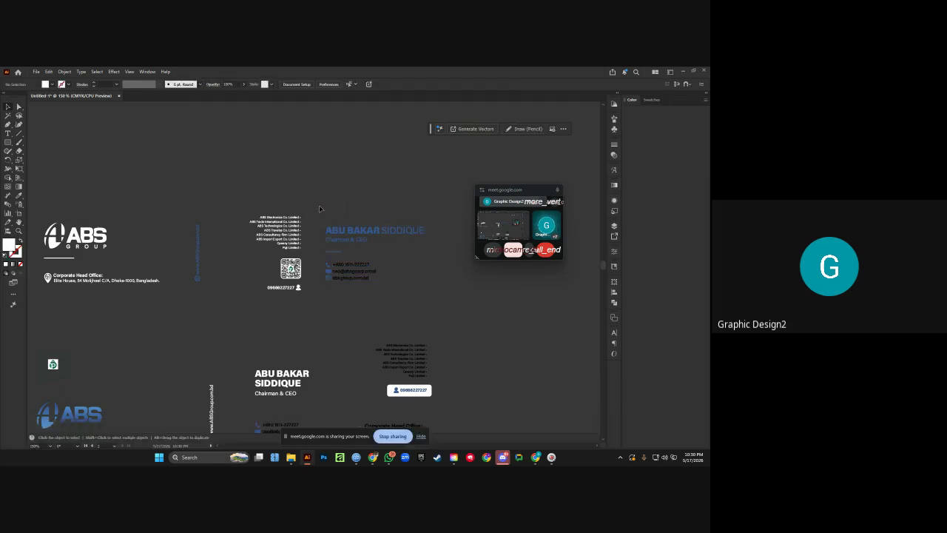
left_click_drag(320, 208, 344, 247)
left_click_drag(347, 246, 346, 245)
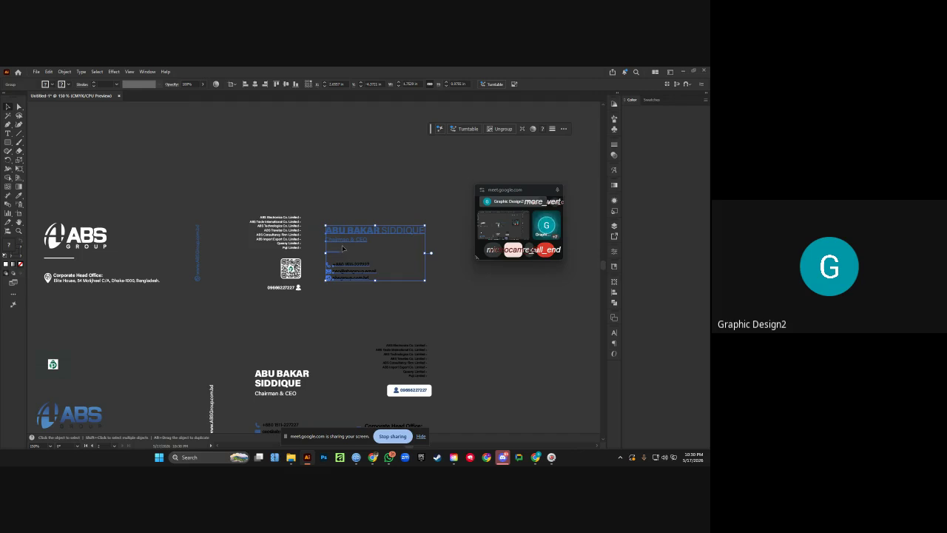
left_click_drag(319, 197, 374, 293)
left_click(353, 188)
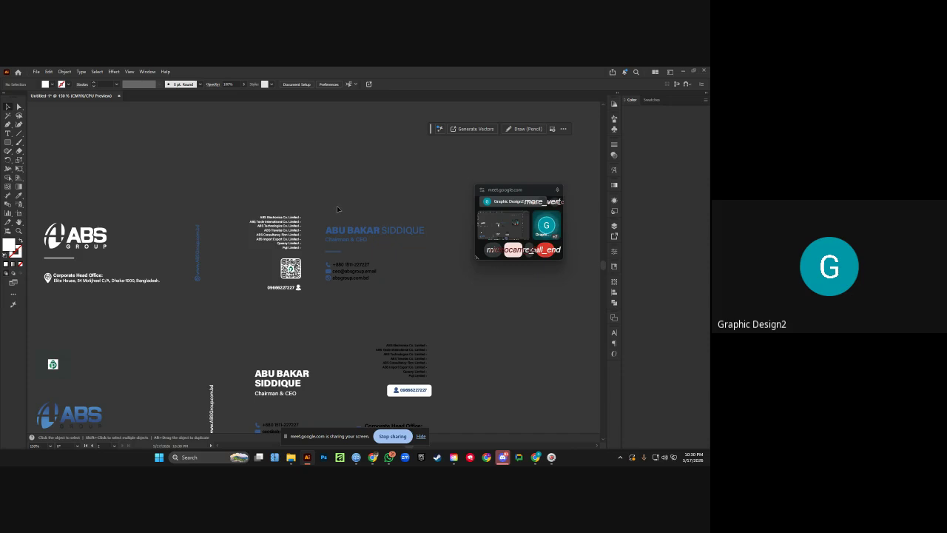
left_click_drag(327, 211, 335, 295)
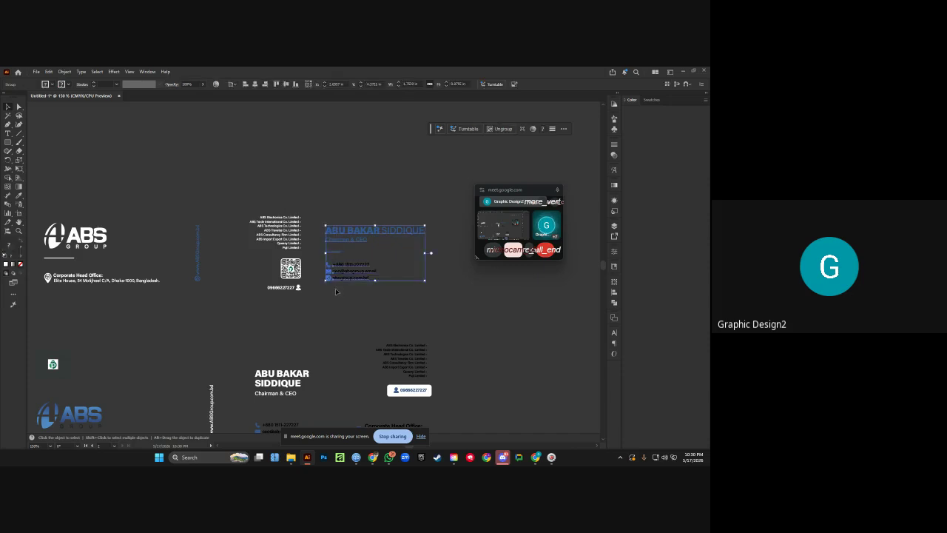
left_click(319, 219)
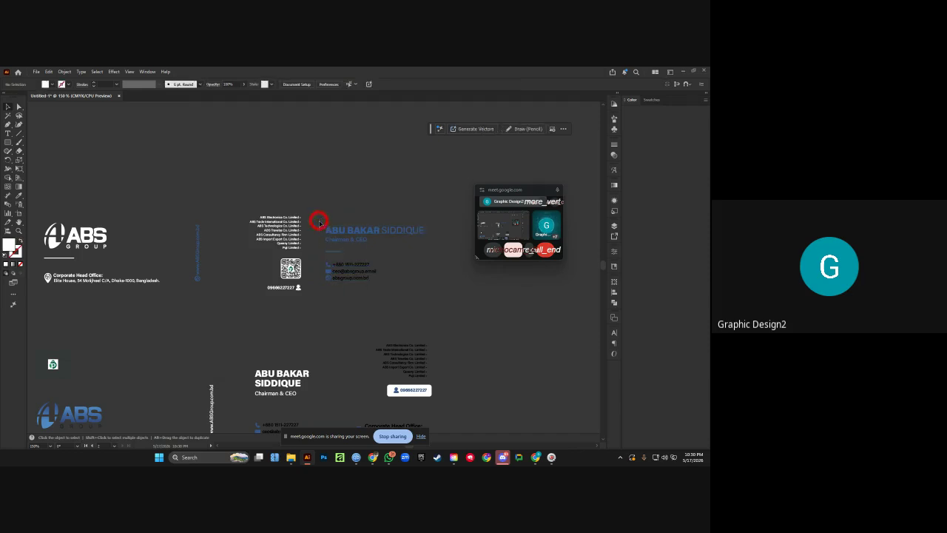
left_click_drag(339, 284, 342, 290)
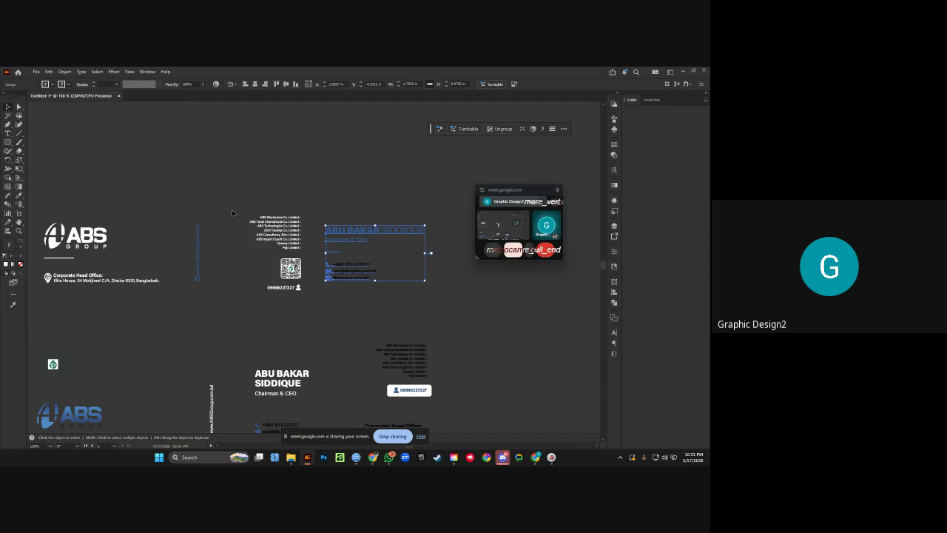
Examine the grouped company list, QR code and hotline number beside the name block.
left_click_drag(232, 213, 305, 253)
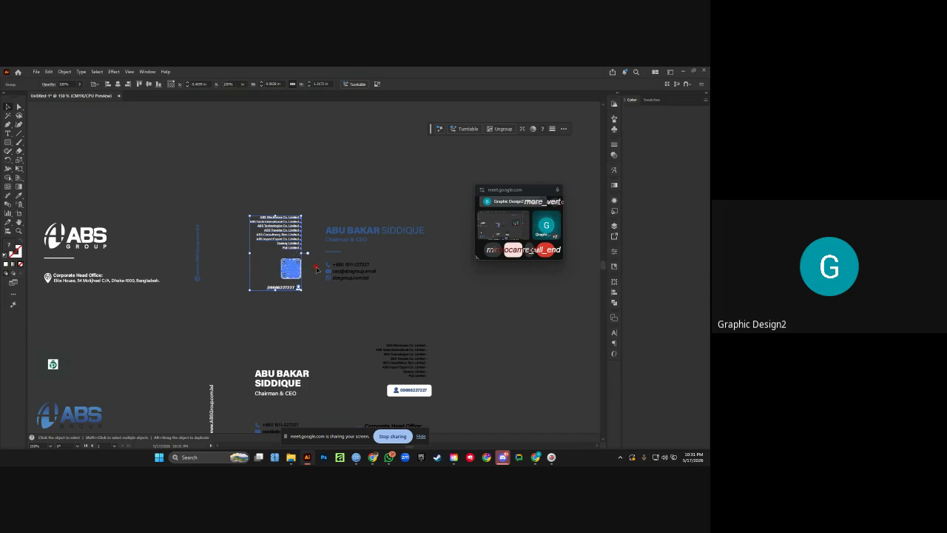
left_click(309, 274)
left_click(298, 272)
left_click(318, 128)
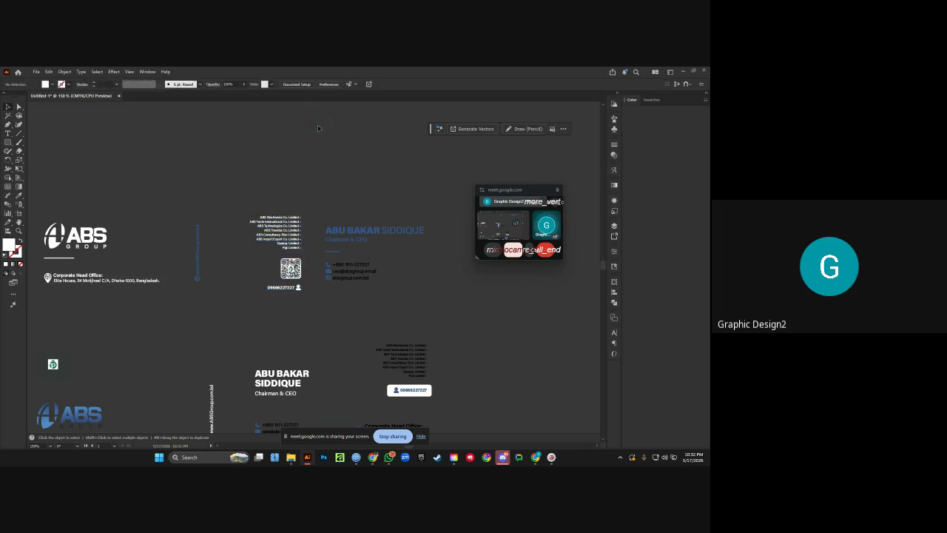
left_click(296, 270)
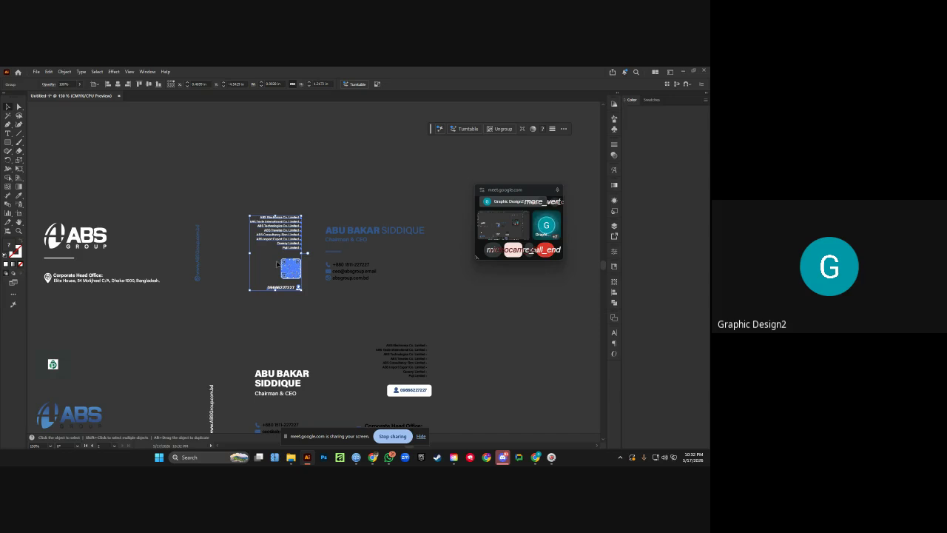
left_click(237, 253)
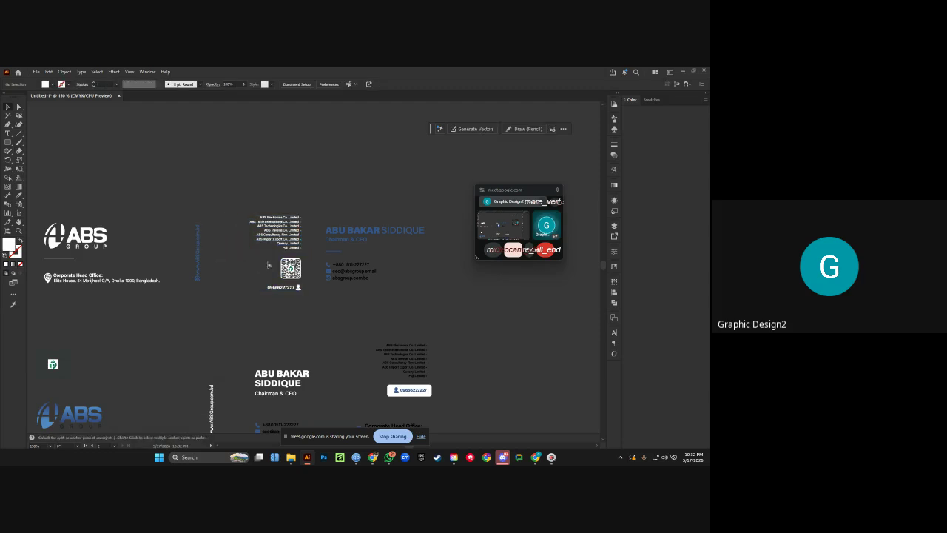
Move the second row of ABS card content straight up above the first row, and select the first row.
left_click_drag(257, 267, 271, 249)
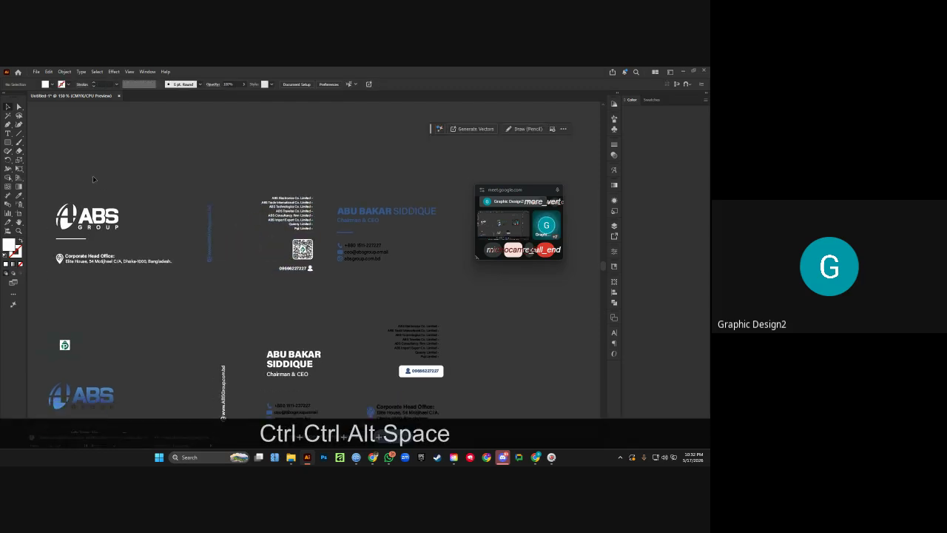
left_click_drag(63, 166, 434, 267)
left_click(445, 271, "ctrl+alt")
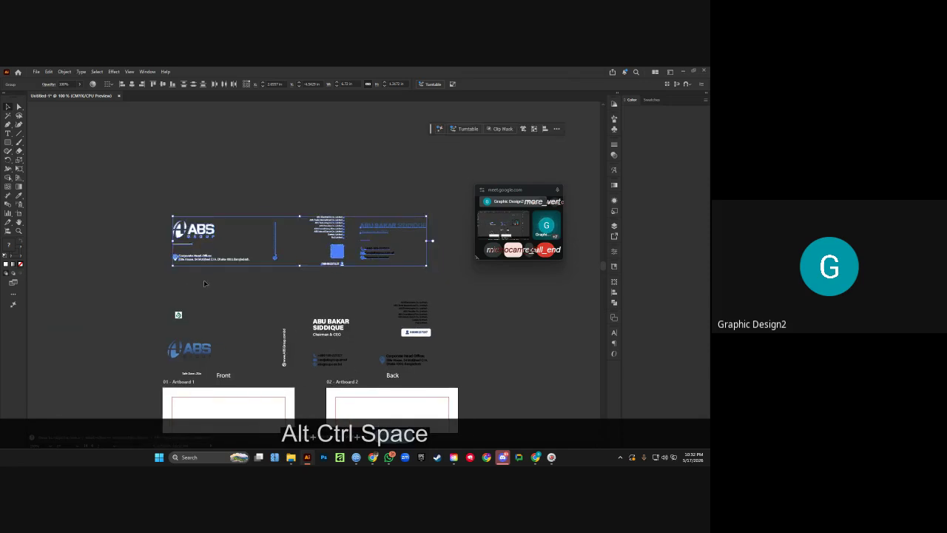
left_click_drag(153, 297, 488, 370)
left_click_drag(330, 363, 328, 159)
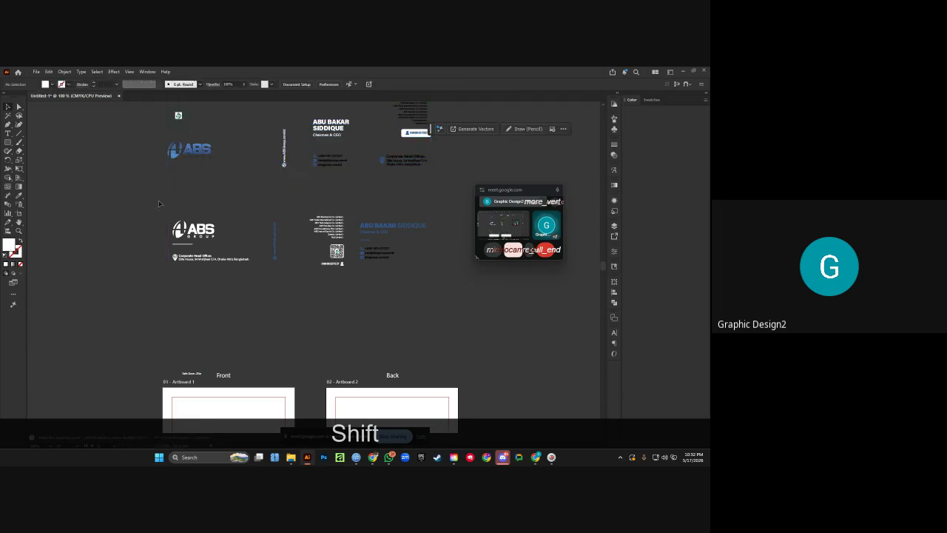
left_click_drag(158, 200, 422, 285)
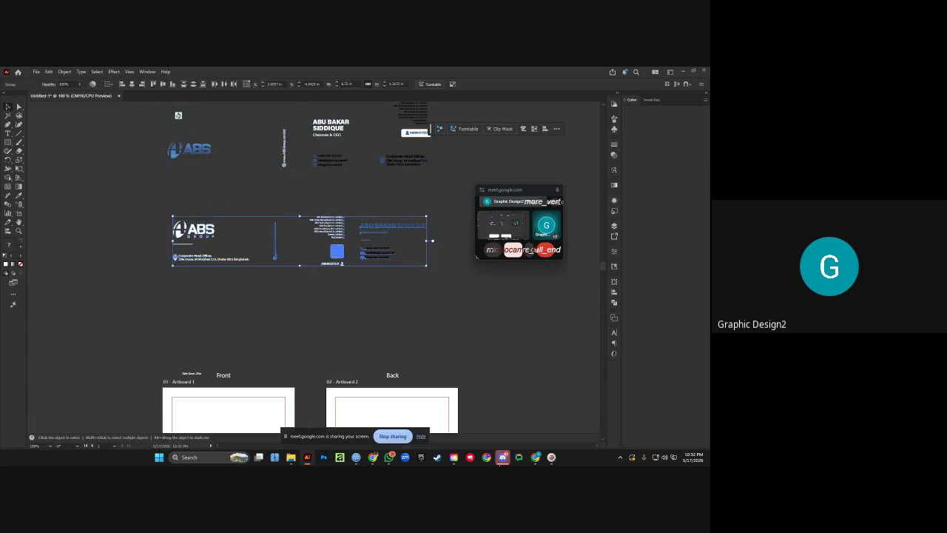
Switch to Chrome and search Google Images in a new tab for "bangladesh rent a car visiting card".
left_click(474, 420)
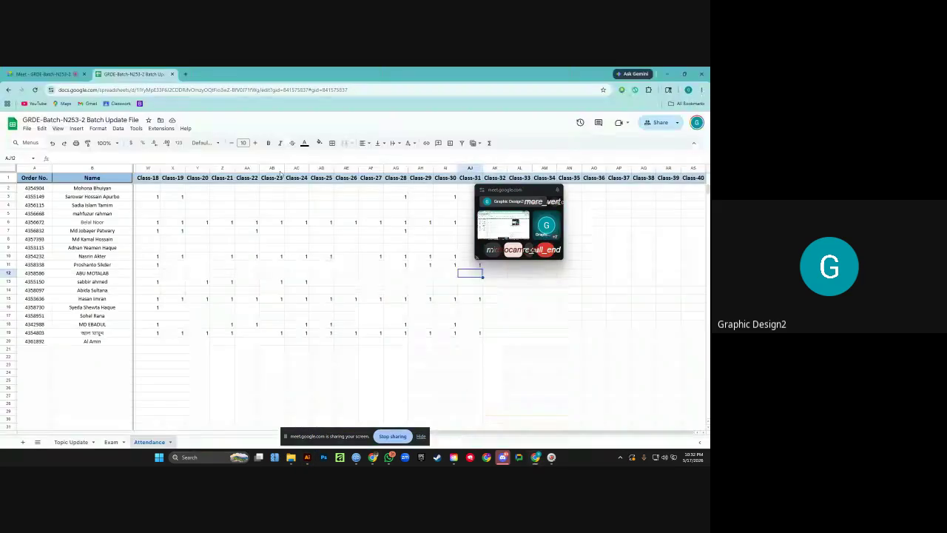
left_click(184, 74)
type("b")
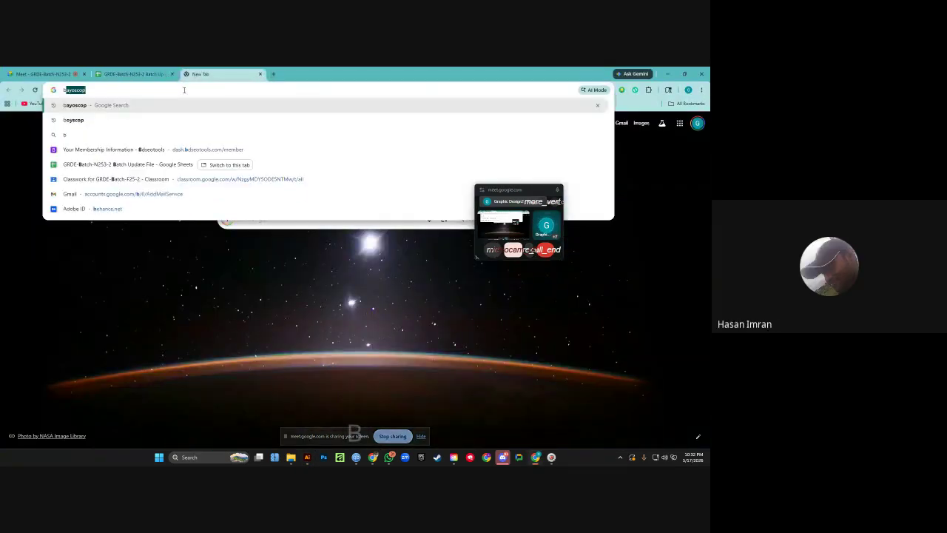
type("angladesh ")
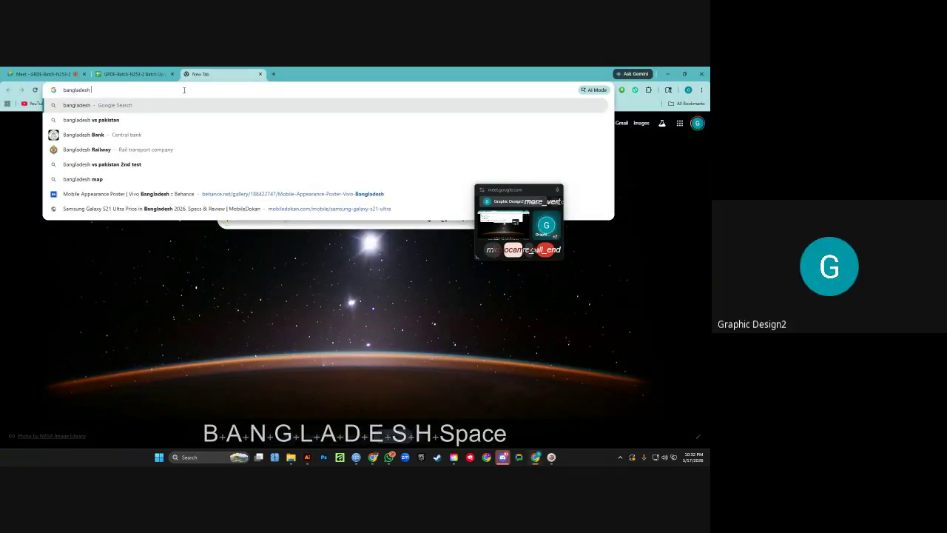
type("rent a car ")
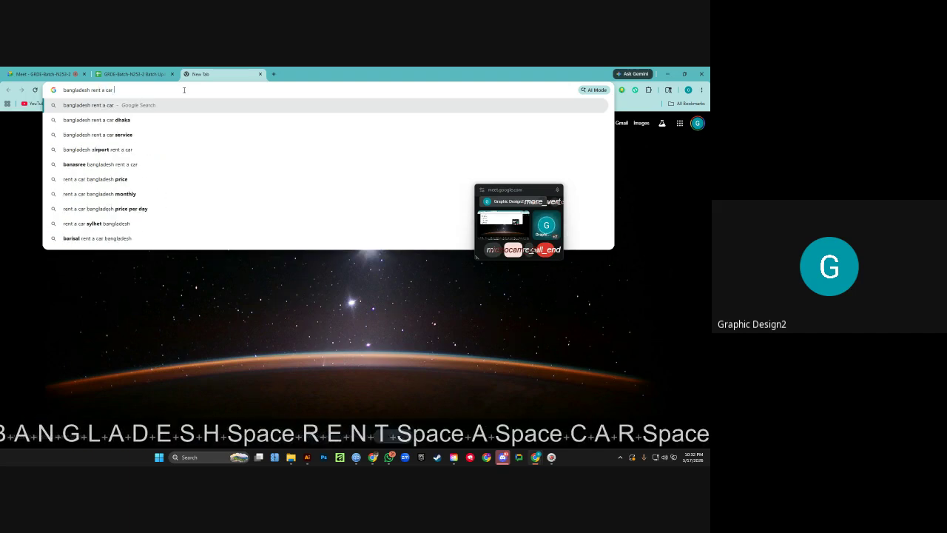
type("visiting car")
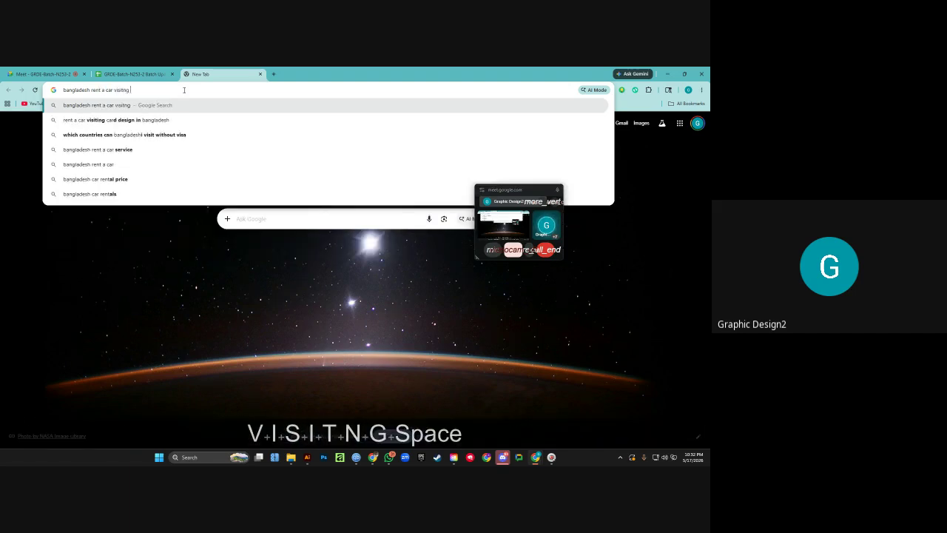
type("d")
key("Return")
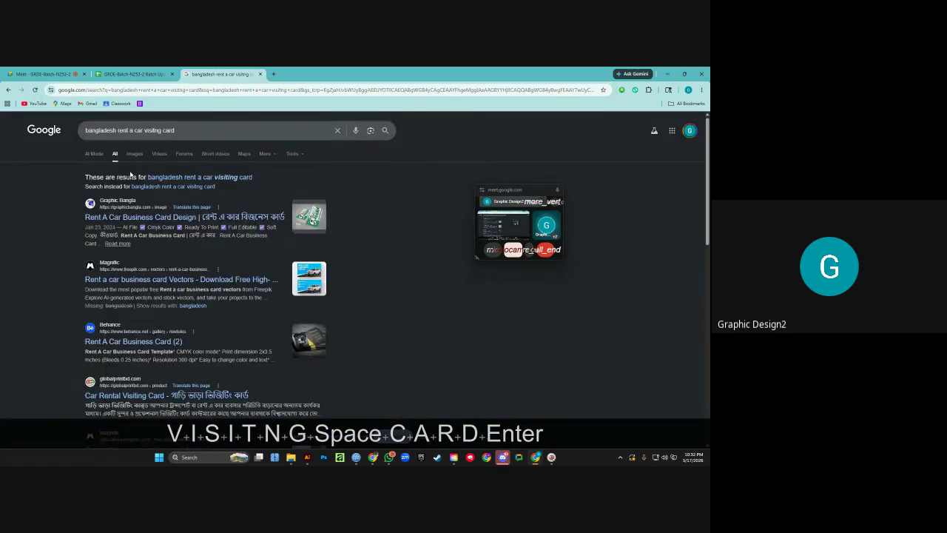
left_click(138, 158)
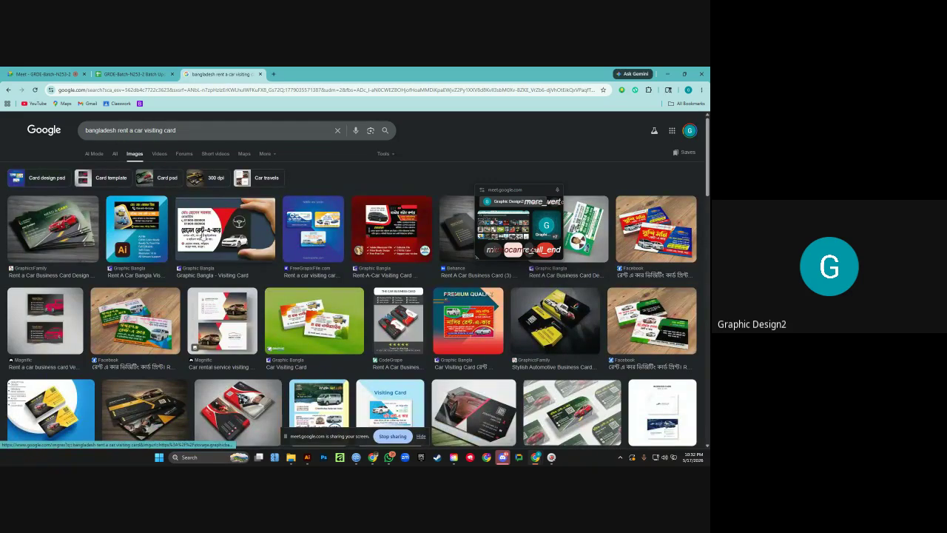
Preview the green-and-white Graphic Bangla rent-a-car card with the round portrait and browse the surrounding image results.
left_click_drag(518, 194, 441, 167)
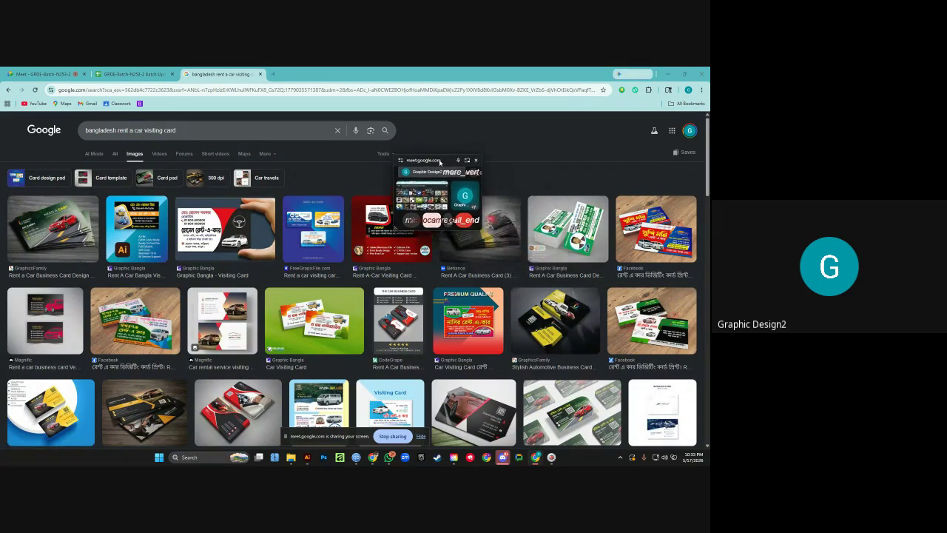
left_click(575, 231)
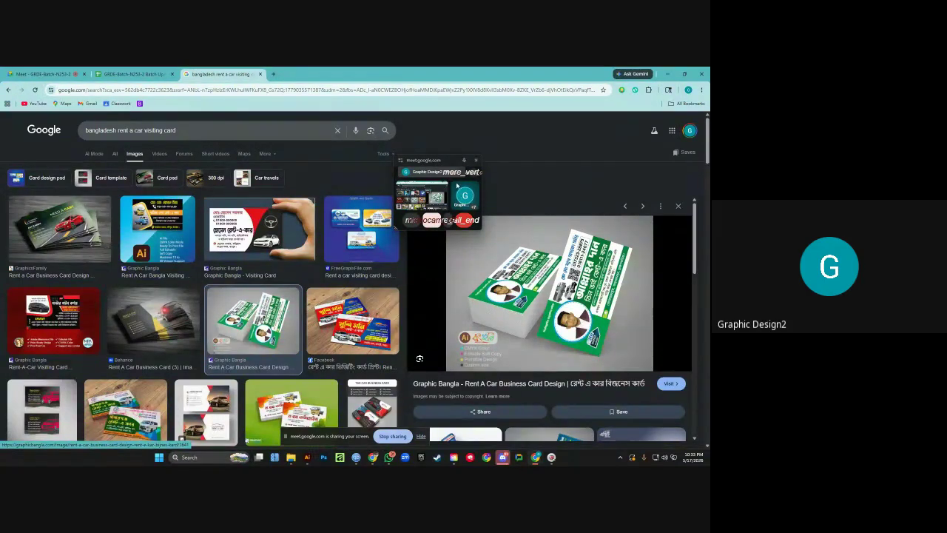
left_click_drag(458, 187, 415, 152)
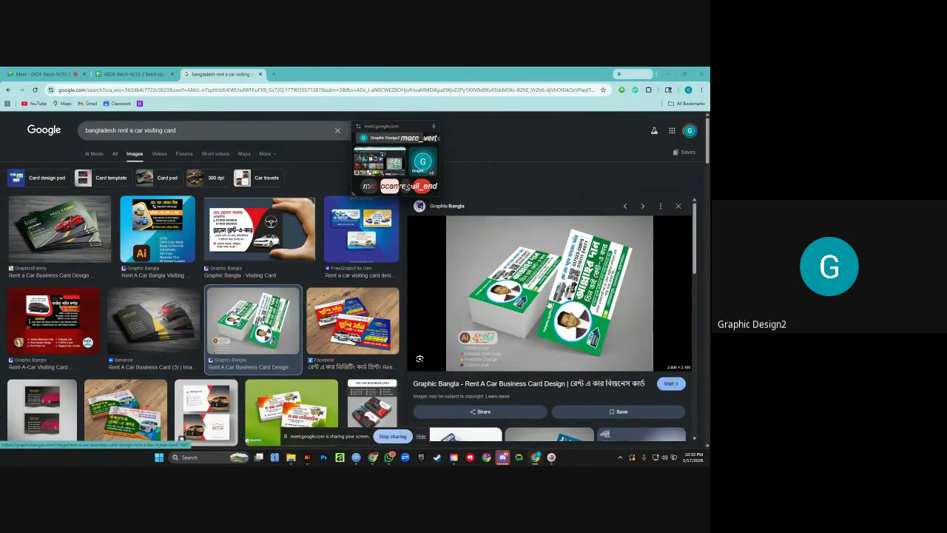
scroll(549, 305, "down", 1)
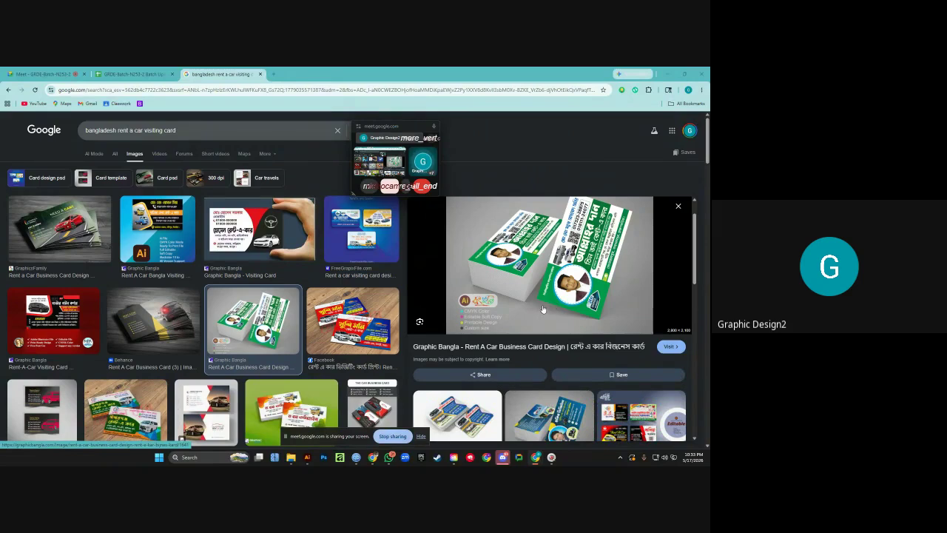
scroll(546, 307, "up", 1)
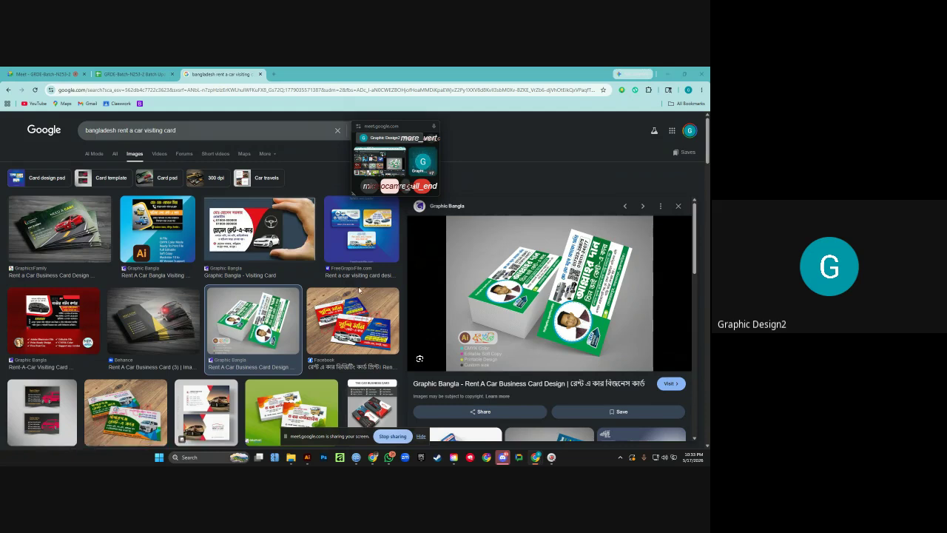
scroll(359, 290, "down", 2)
scroll(341, 298, "down", 1)
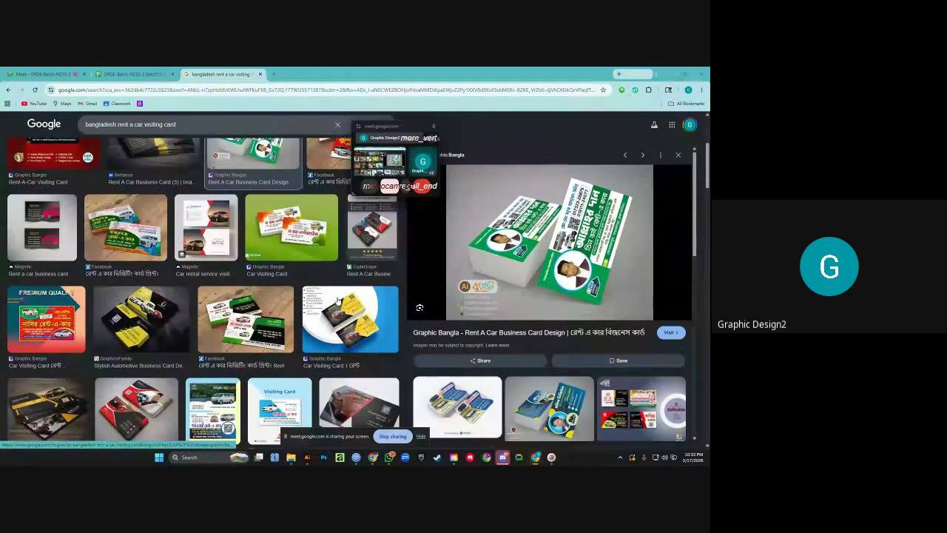
scroll(337, 298, "down", 2)
scroll(341, 296, "down", 1)
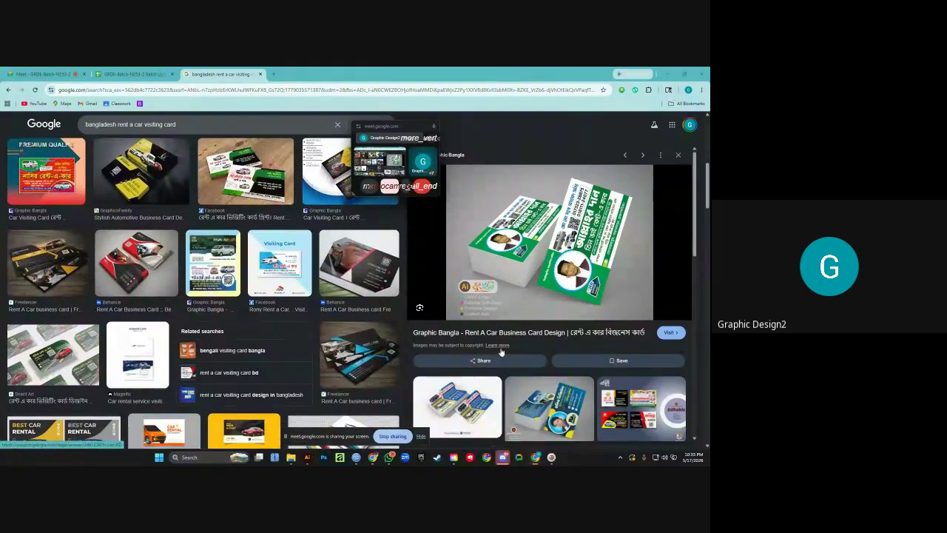
Preview the blue-and-yellow car hire card and the white-and-navy Magnific rental card, and browse the related designs.
left_click(457, 405)
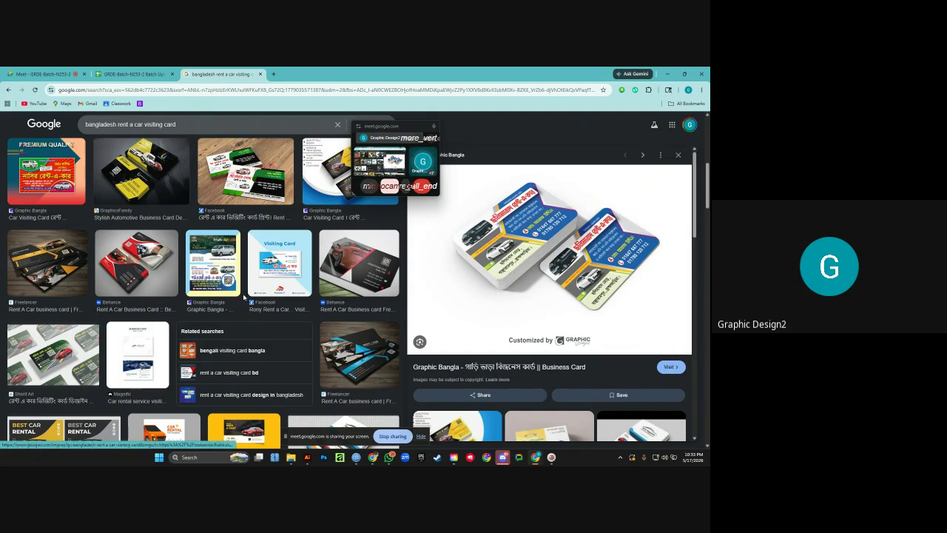
left_click(135, 341)
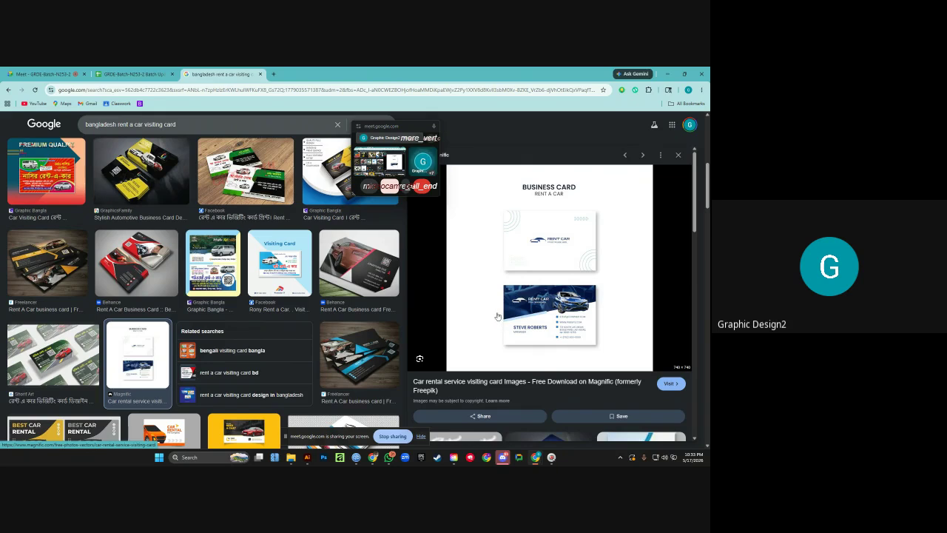
scroll(502, 313, "down", 4)
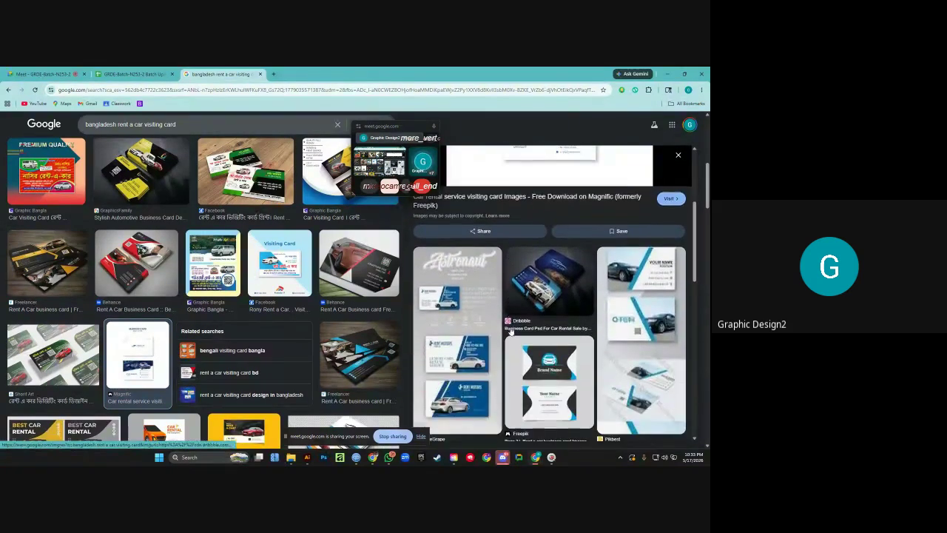
scroll(348, 313, "down", 5)
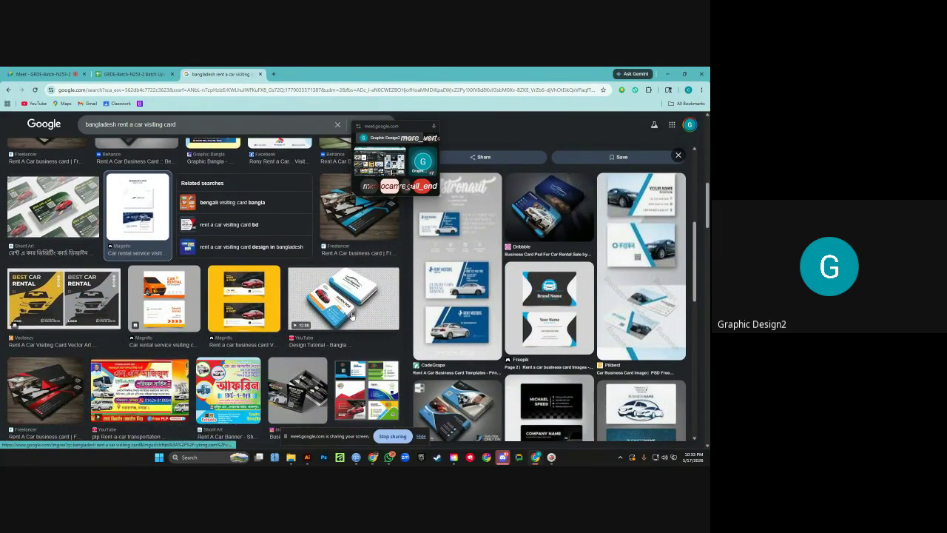
Preview the orange Bangla transport service card from YouTube and browse its related designs and further image results.
left_click(132, 350)
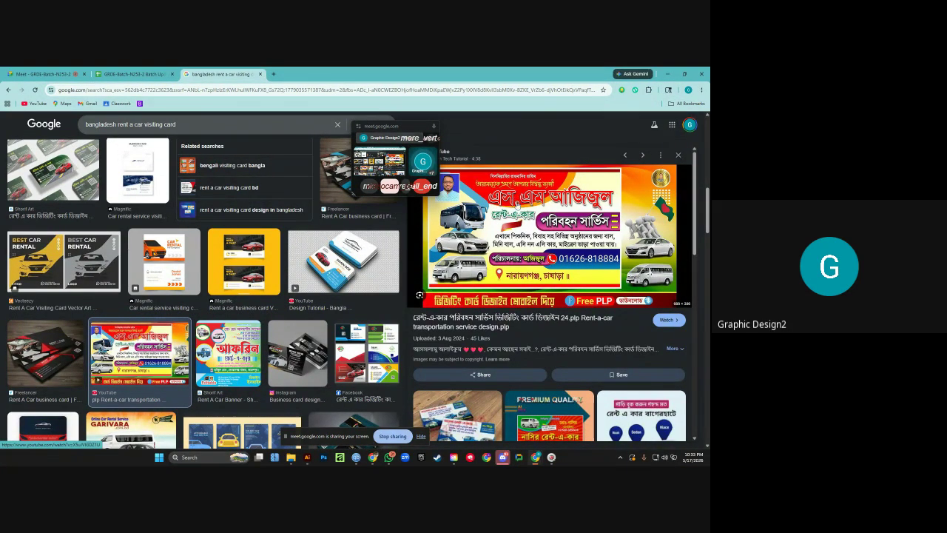
left_click_drag(411, 127, 329, 126)
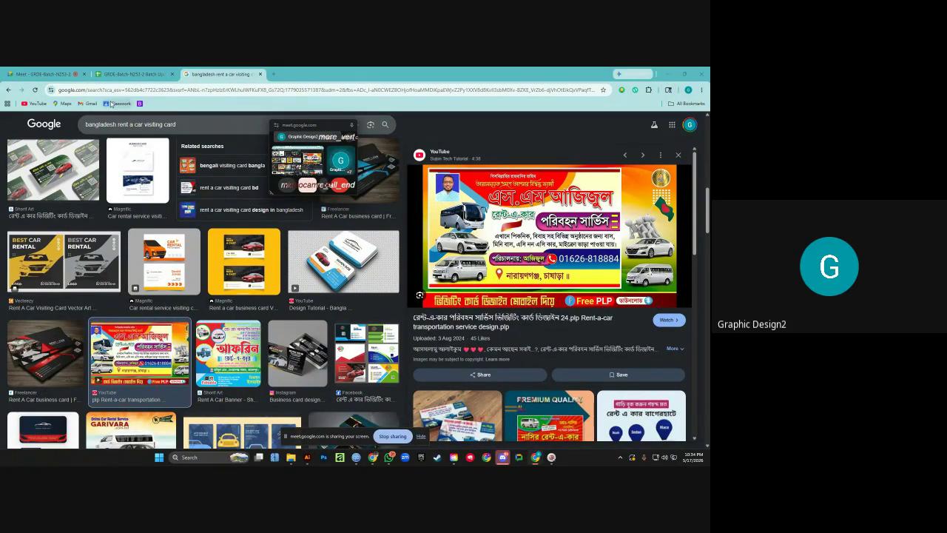
scroll(459, 259, "down", 3)
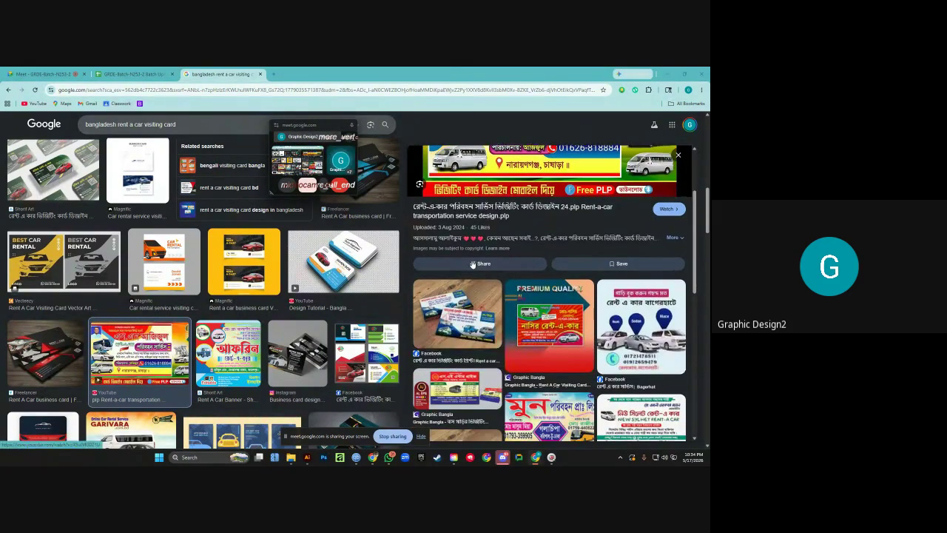
scroll(470, 264, "down", 4)
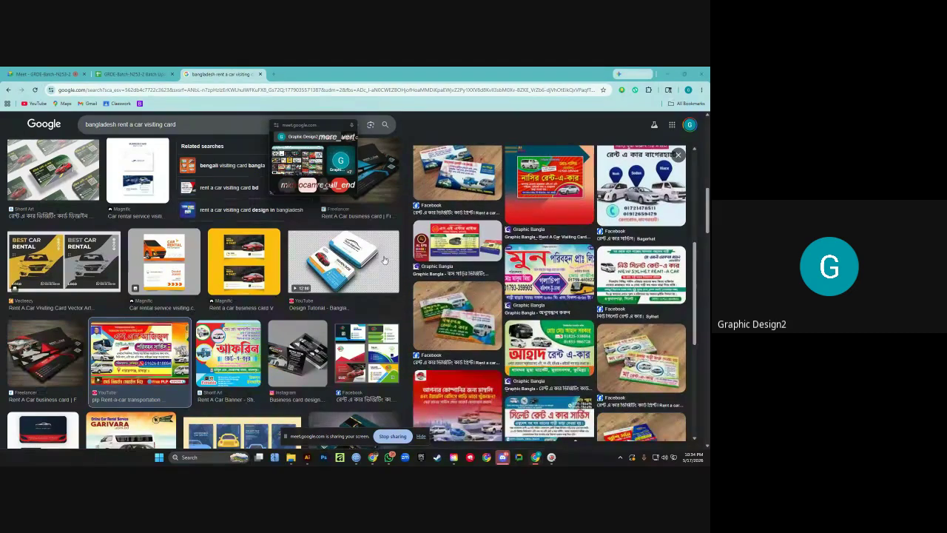
scroll(374, 268, "down", 2)
scroll(374, 268, "down", 3)
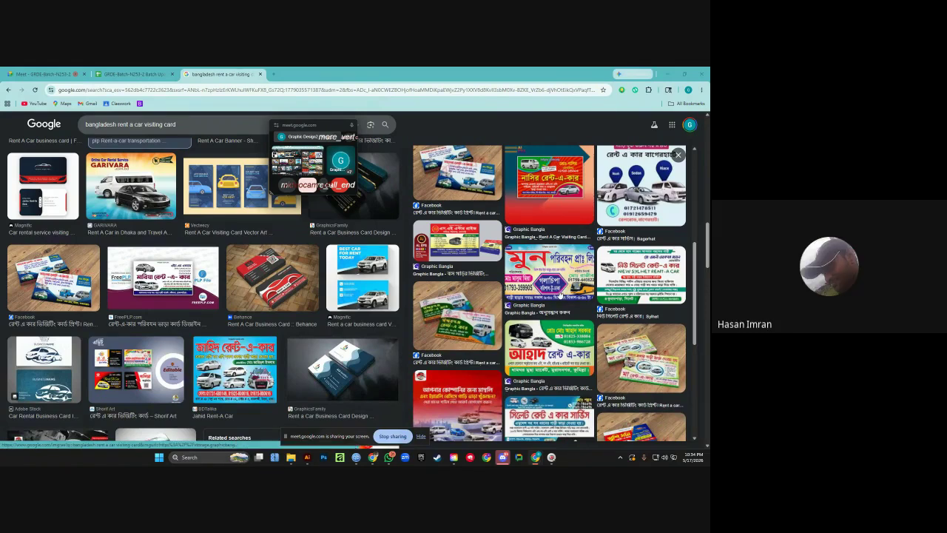
scroll(562, 294, "down", 3)
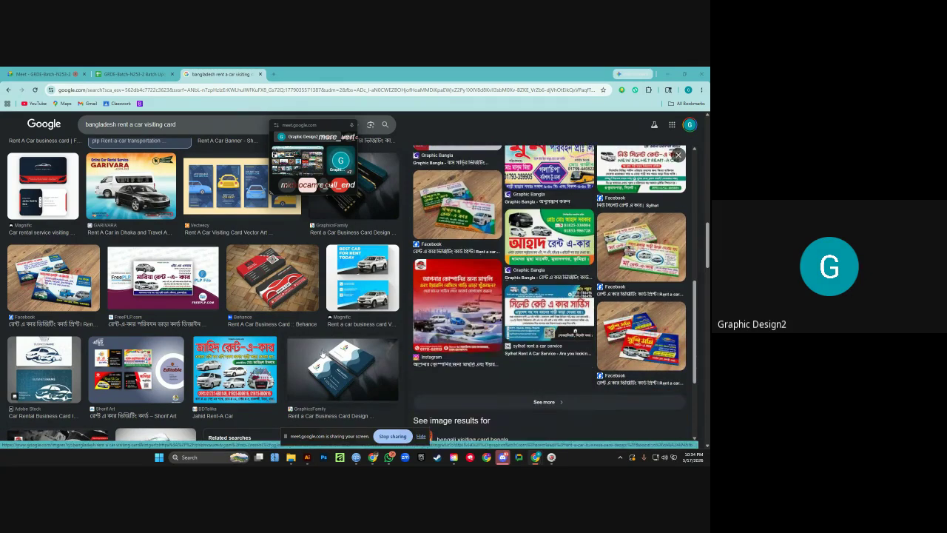
scroll(327, 351, "down", 3)
scroll(326, 351, "down", 1)
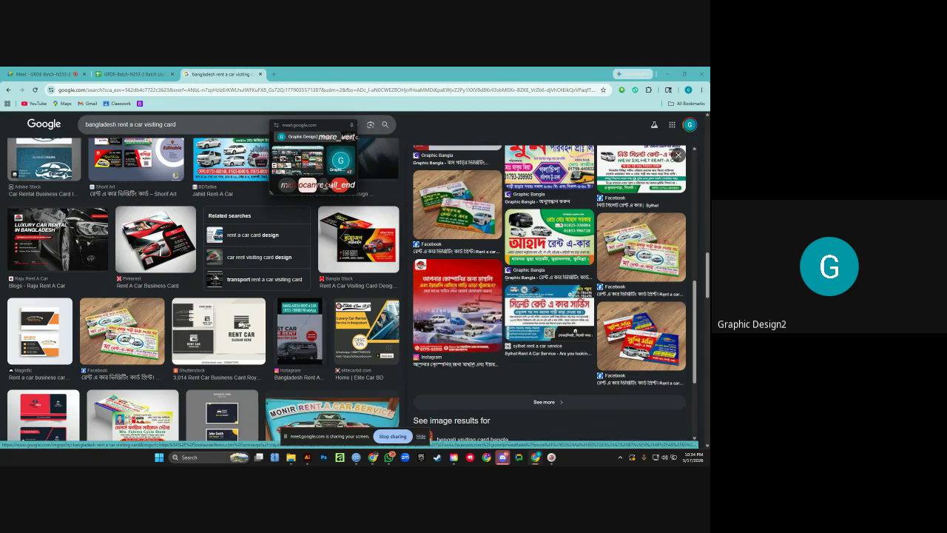
Compare the green-edged rent-a-car card on the wooden table with the Bangla Stock cycle store card and its related designs.
left_click(127, 338)
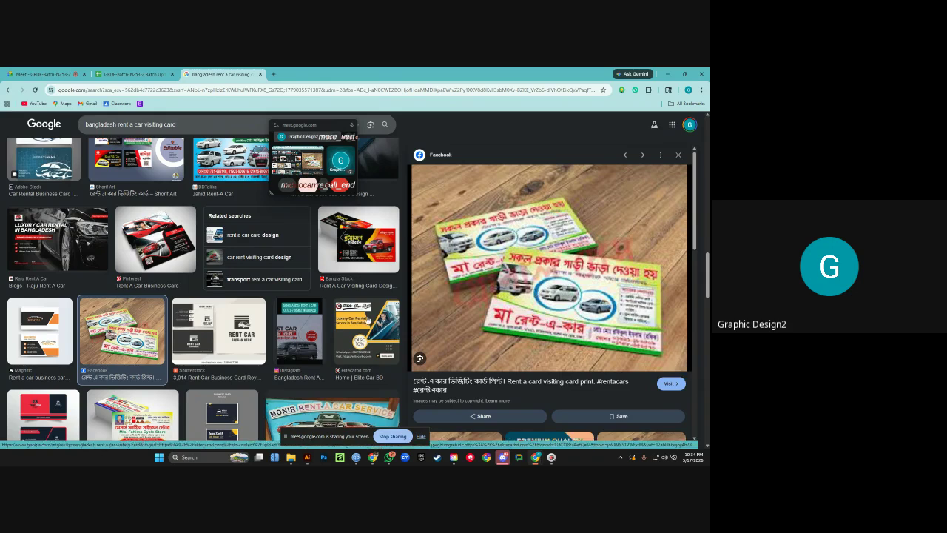
scroll(365, 308, "down", 3)
left_click(163, 246)
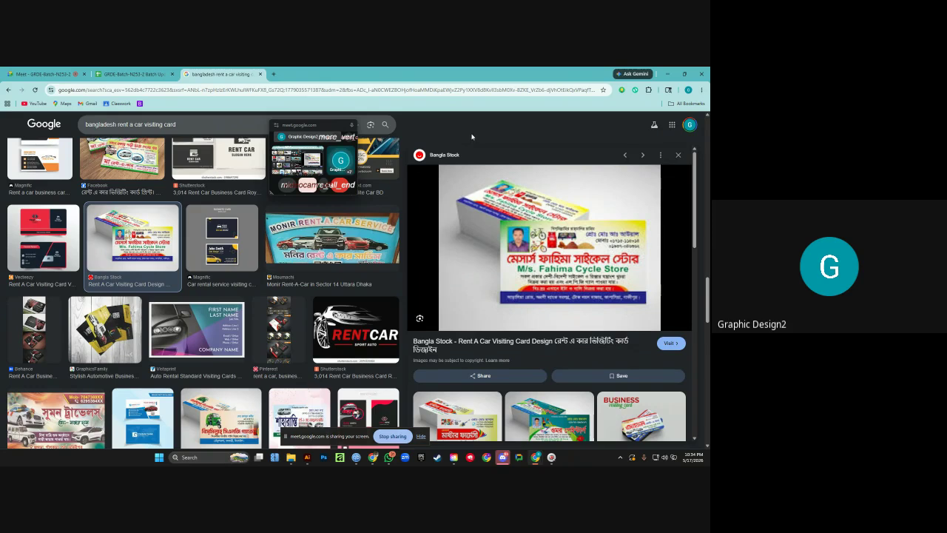
scroll(520, 236, "down", 5)
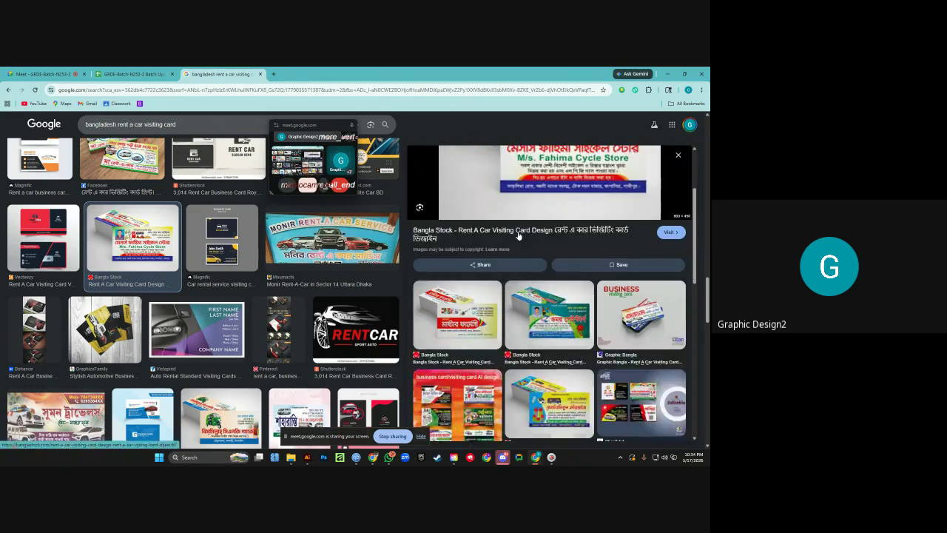
Switch back to Illustrator, move the selected row of ABS card content down closer to the artboards, and deselect it.
left_click(136, 74)
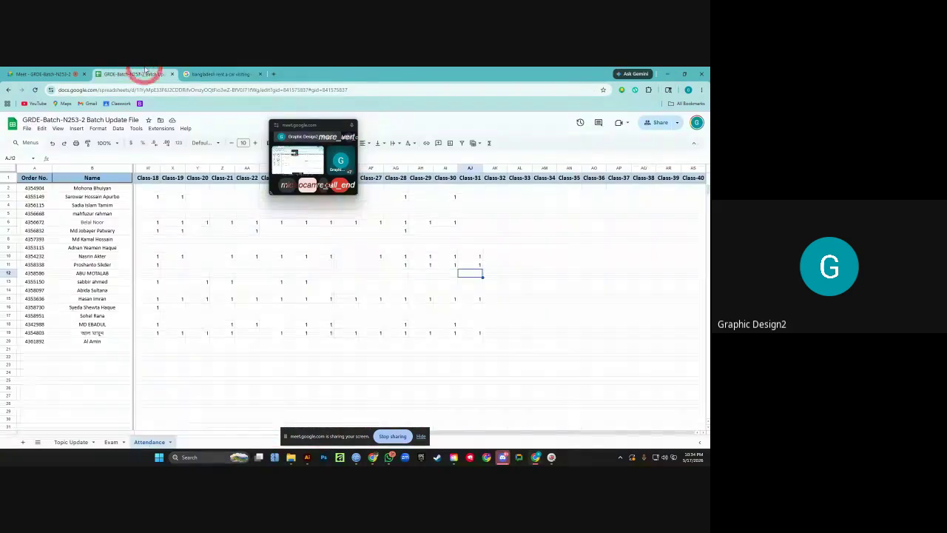
left_click(307, 457)
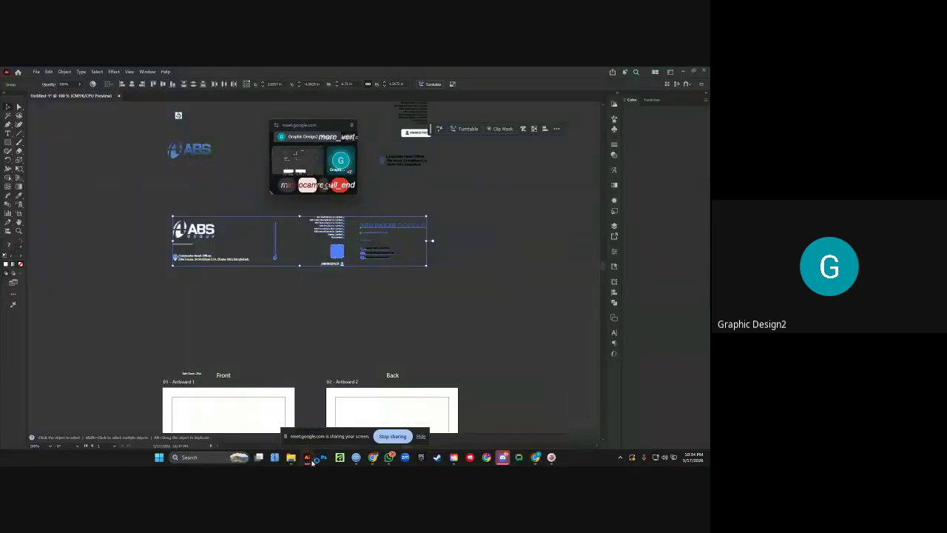
left_click_drag(337, 257, 345, 329)
left_click(461, 318)
left_click_drag(447, 316, 458, 293)
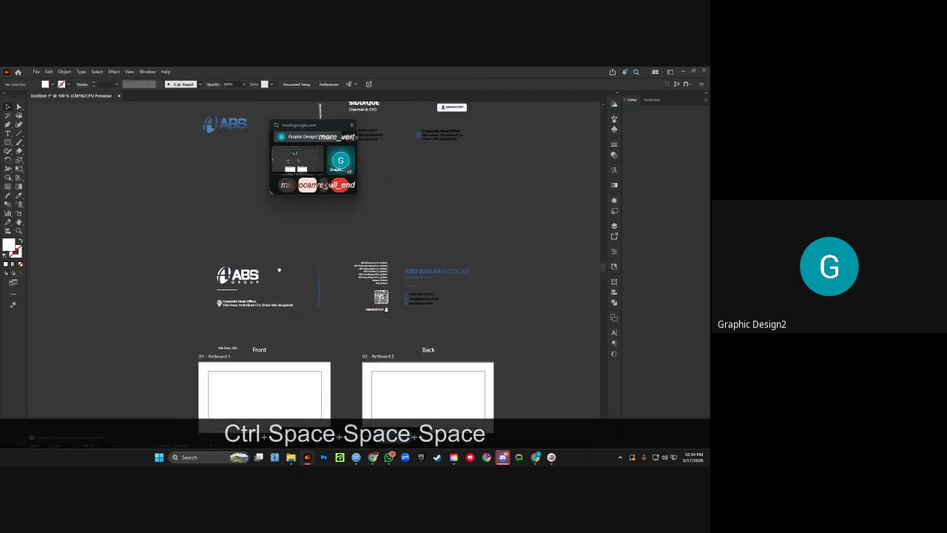
Move the blue ABS logo down to just above the white ABS logo in the card content row.
left_click_drag(276, 268, 243, 304)
left_click(223, 213, "ctrl+alt")
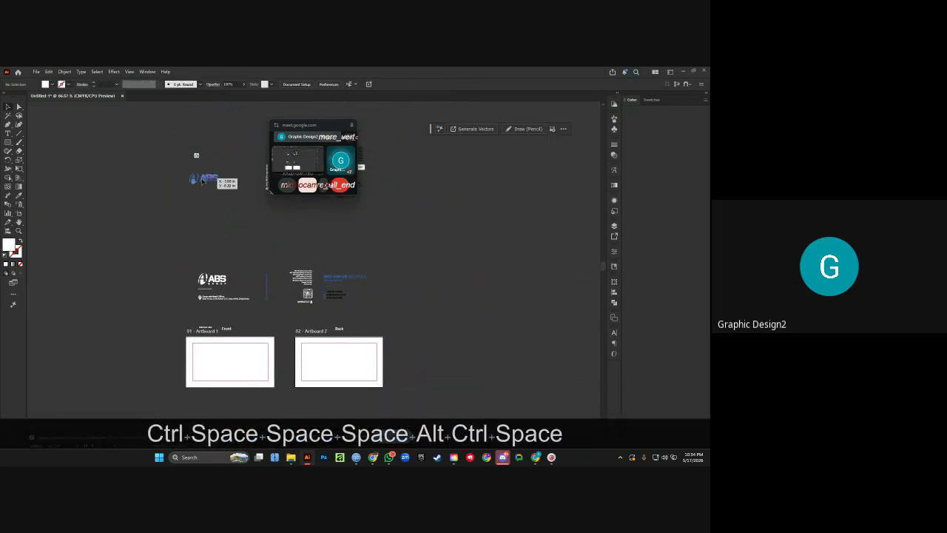
left_click_drag(193, 179, 191, 313)
left_click_drag(249, 249, 316, 200)
left_click(260, 235)
scroll(274, 268, "up", 1)
scroll(253, 272, "up", 1)
left_click_drag(202, 246, 199, 128)
scroll(209, 247, "right", 2)
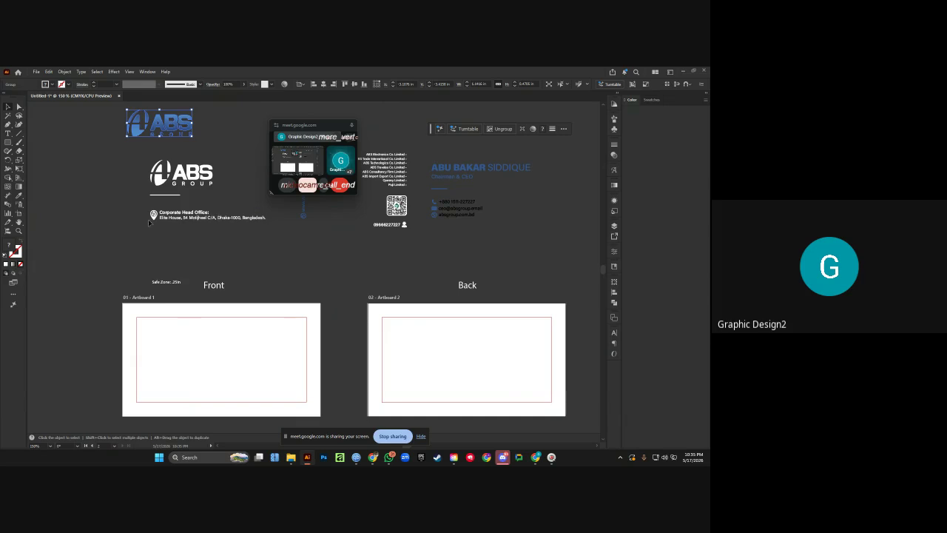
Ungroup the white front-side content, ungroup the head office block from its location icon, and select the address text.
left_click(184, 221)
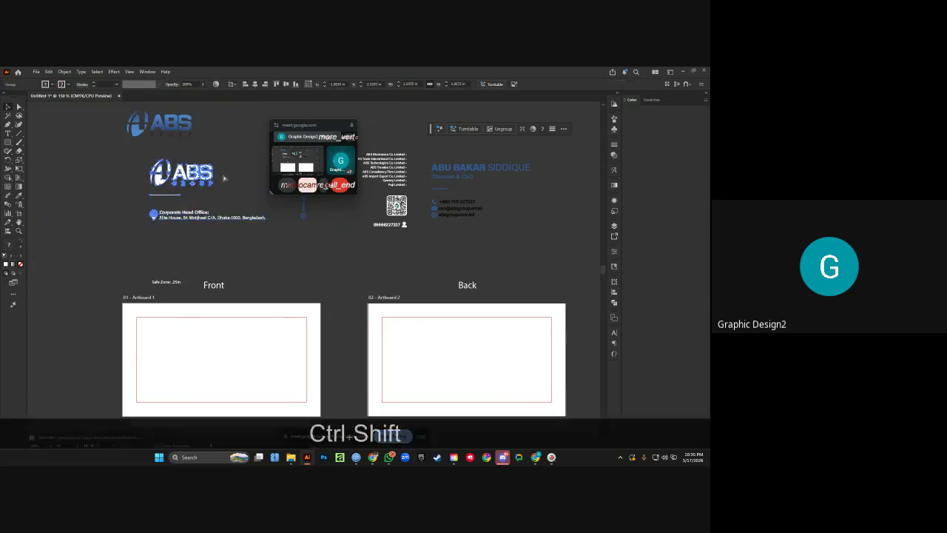
key("ctrl+shift+g")
left_click(239, 165)
left_click(214, 220)
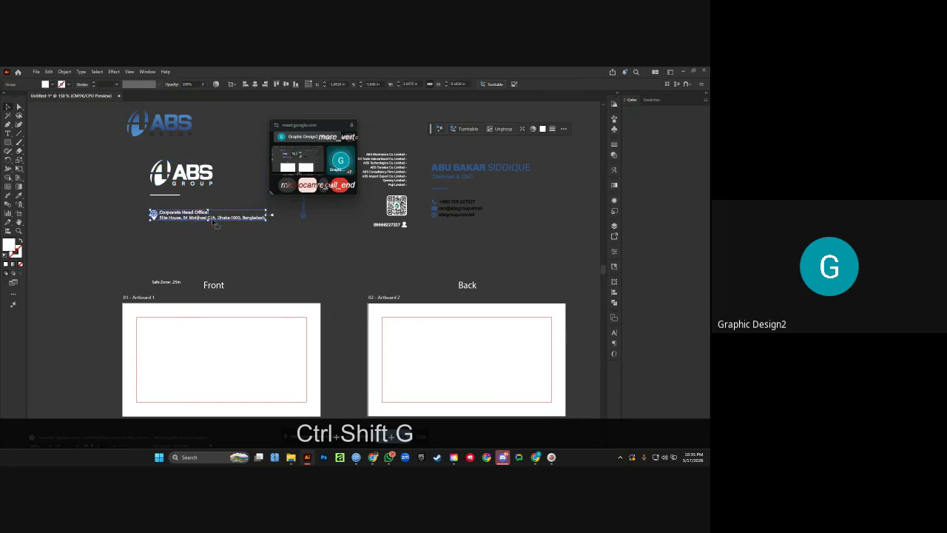
key("ctrl+shift+g")
left_click(209, 235)
left_click(215, 218)
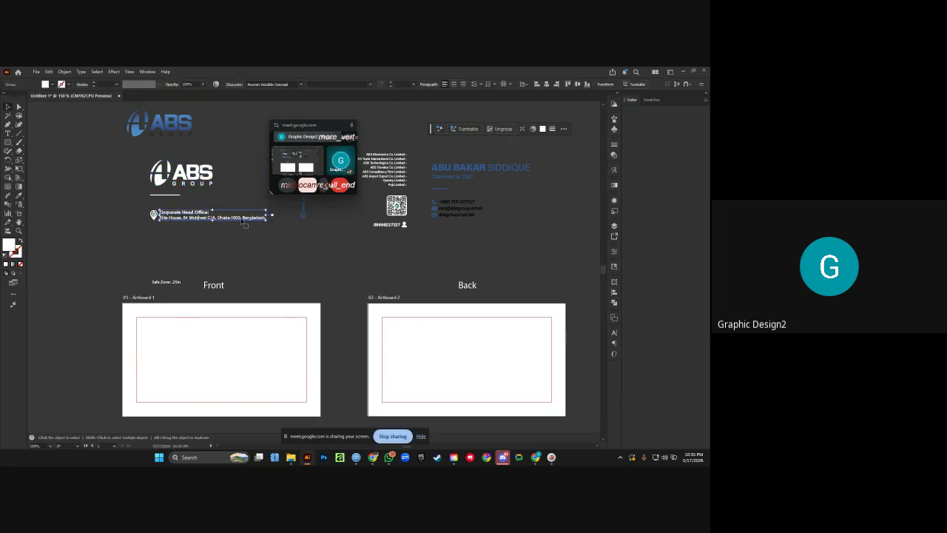
Isolate the head office text group and check the font size of the street address line.
double_click(242, 221)
left_click(233, 221)
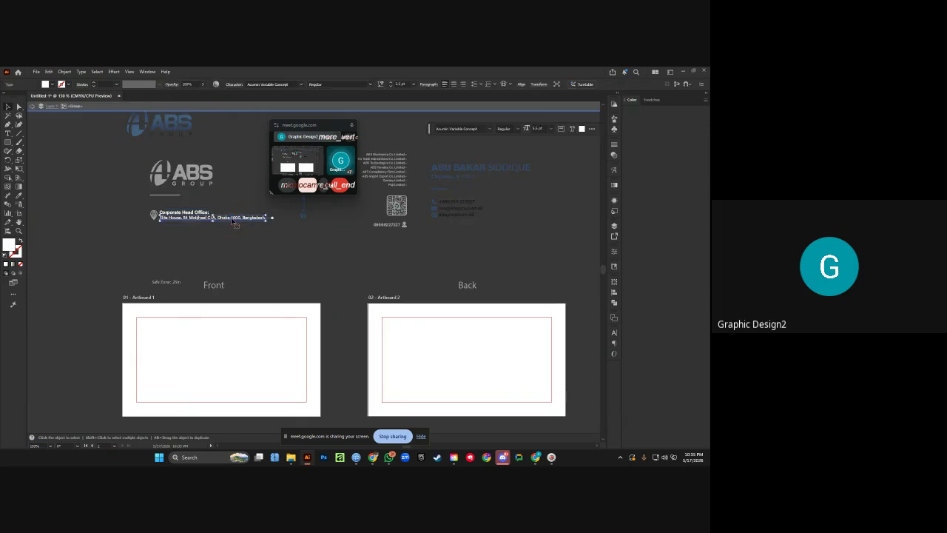
left_click(400, 84)
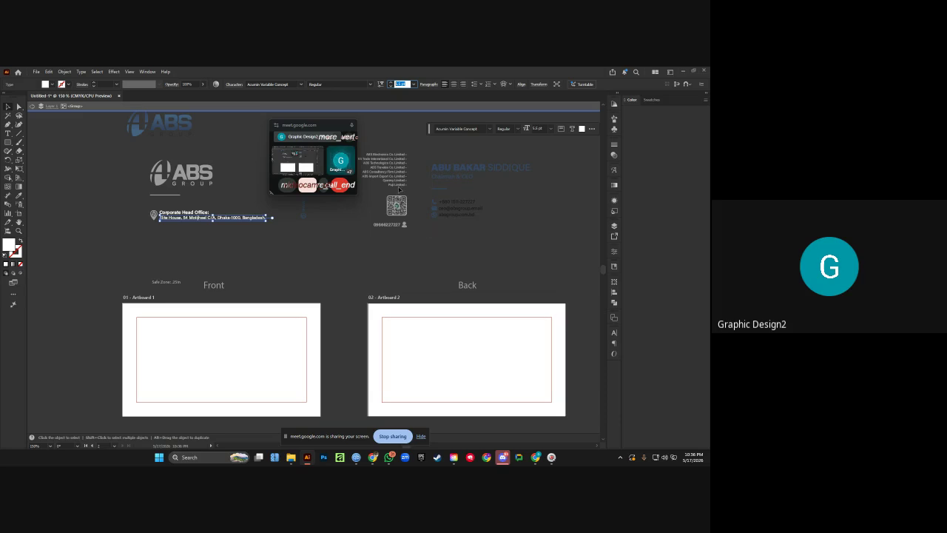
left_click_drag(323, 132, 103, 222)
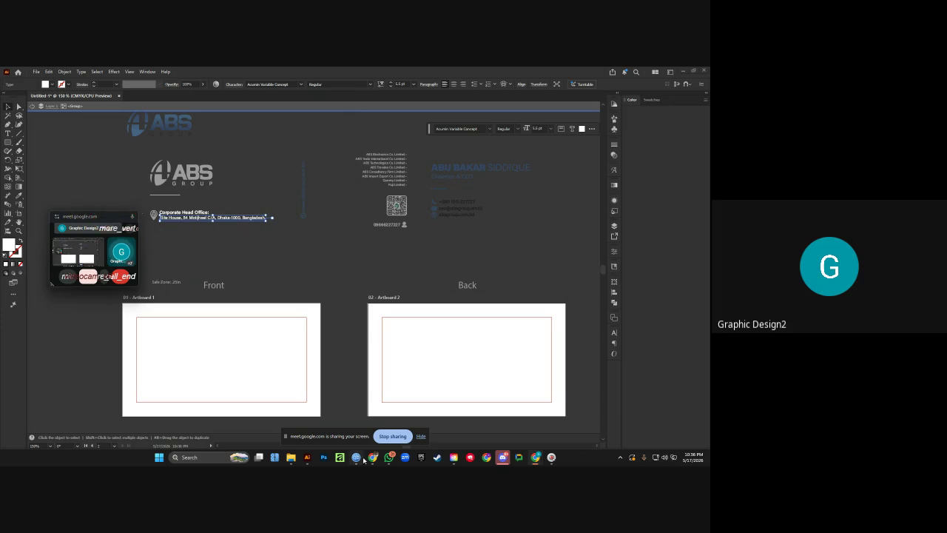
mouse_move(311, 455)
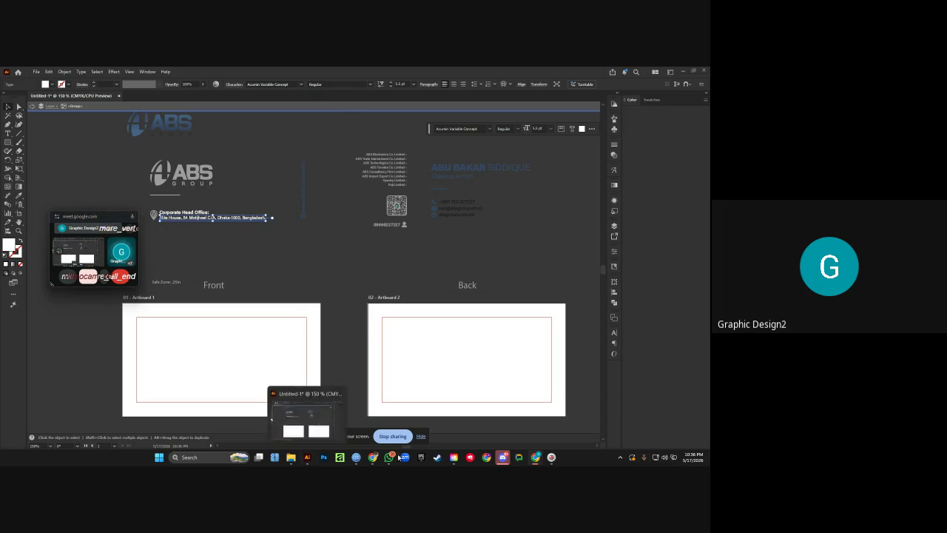
left_click(375, 458)
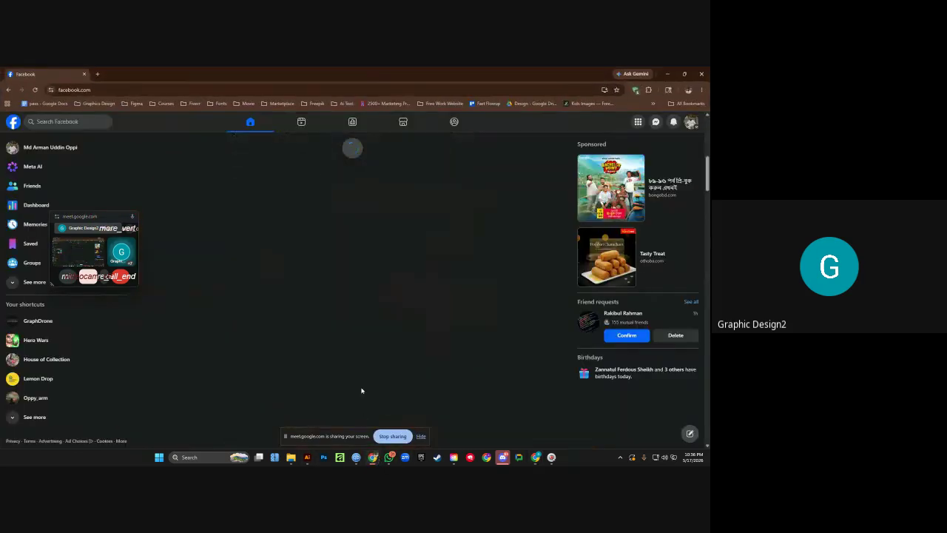
key("alt+Tab")
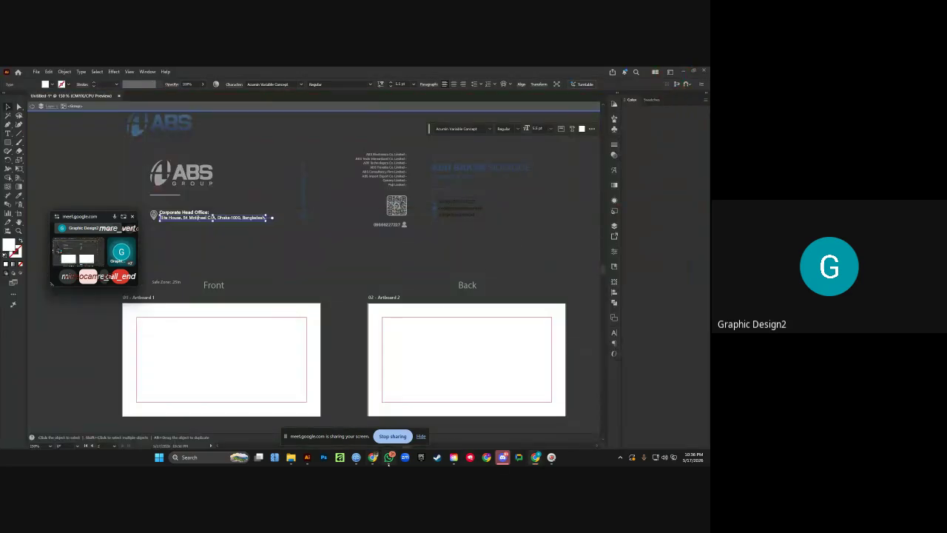
Switch to Chrome and browse the Bangladesh rent-a-car visiting card image results, previewing the Bangla Stock card with the green auto-rickshaw.
mouse_move(372, 458)
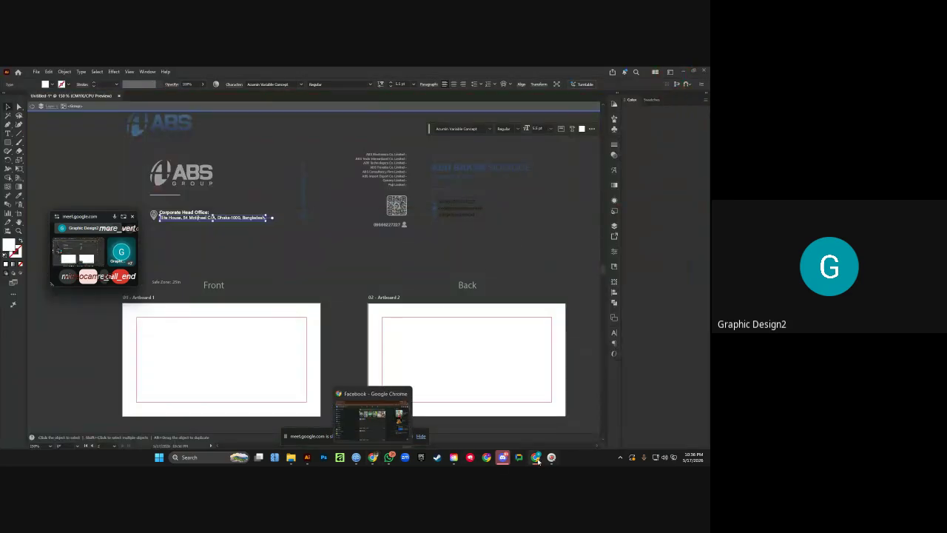
mouse_move(538, 460)
left_click(469, 430)
left_click(222, 74)
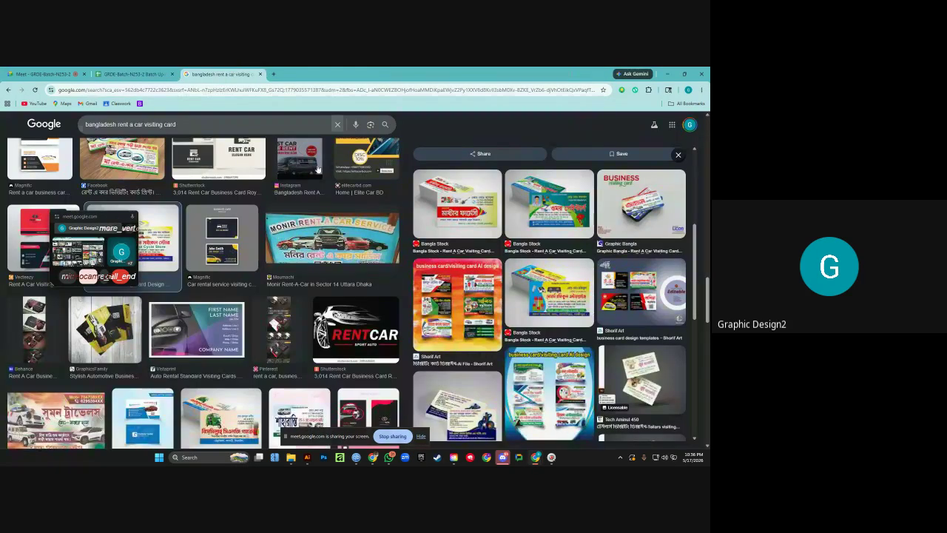
scroll(405, 302, "up", 3)
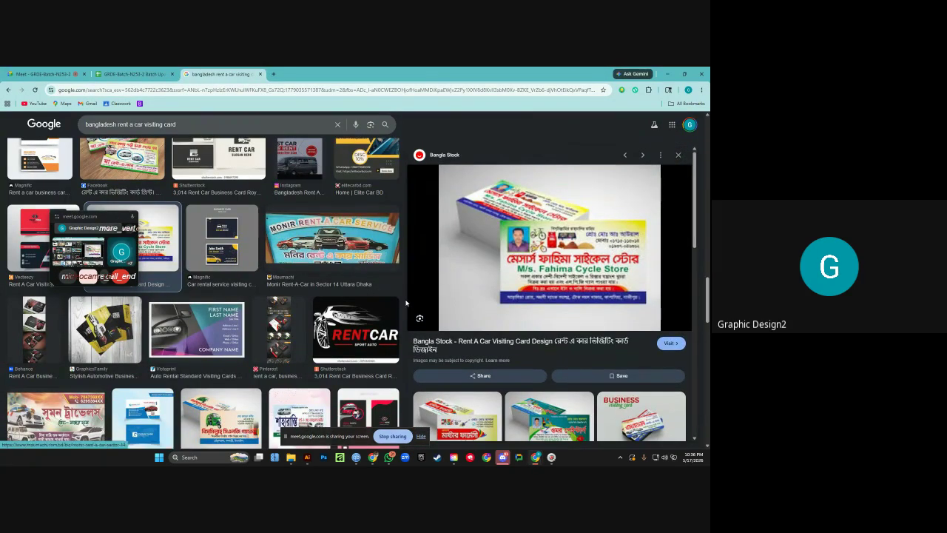
scroll(406, 302, "down", 3)
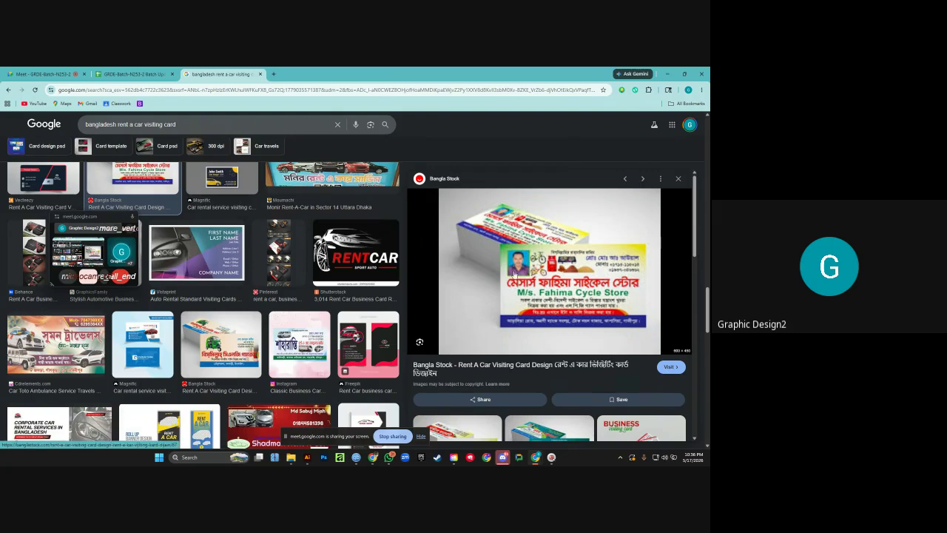
scroll(513, 273, "down", 6)
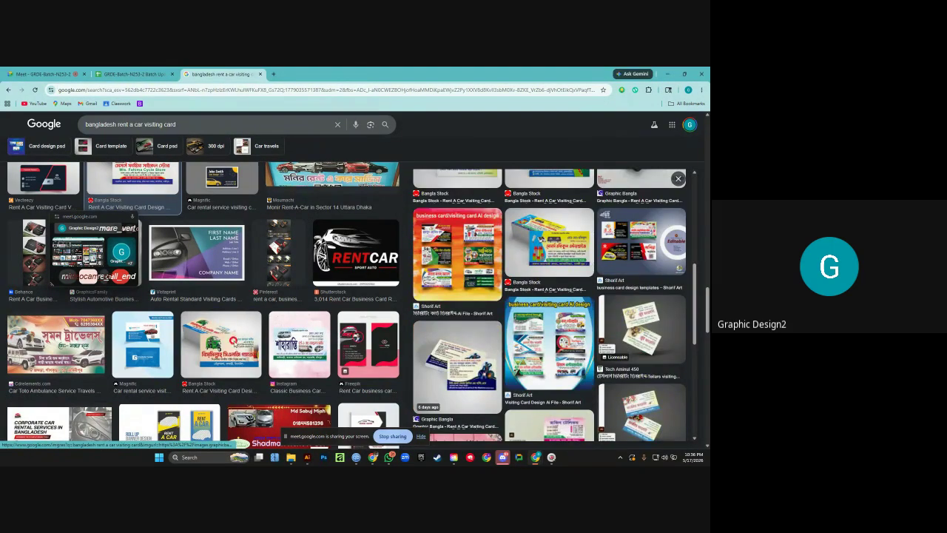
left_click(234, 342)
scroll(290, 290, "down", 5)
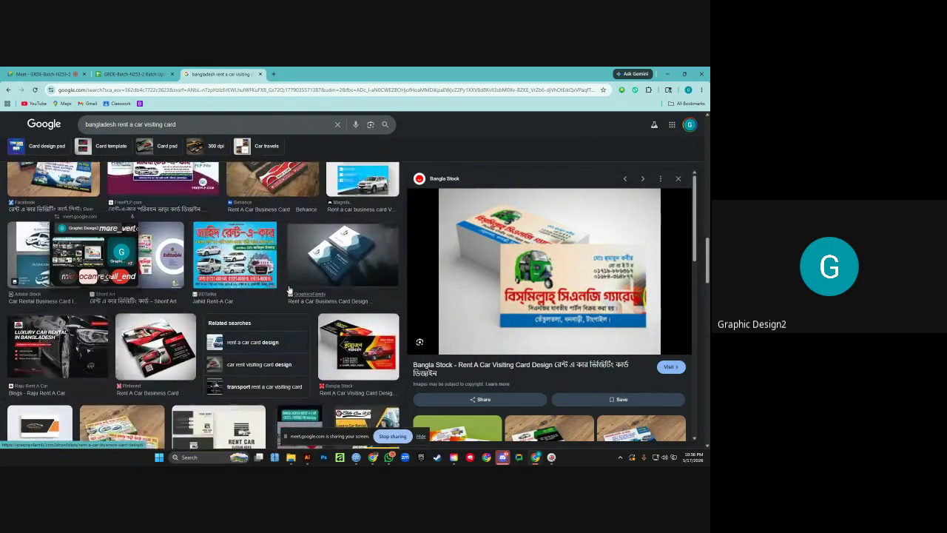
Preview the FreePLP rent-a-car card and examine its layout alongside the related card designs.
scroll(290, 290, "up", 3)
left_click(162, 315)
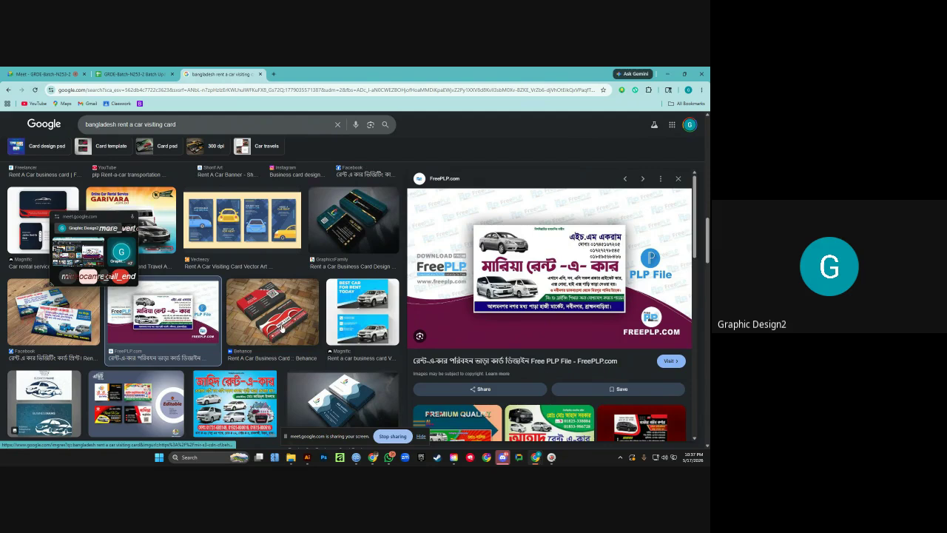
scroll(285, 328, "down", 1)
scroll(287, 330, "down", 1)
scroll(452, 375, "down", 2)
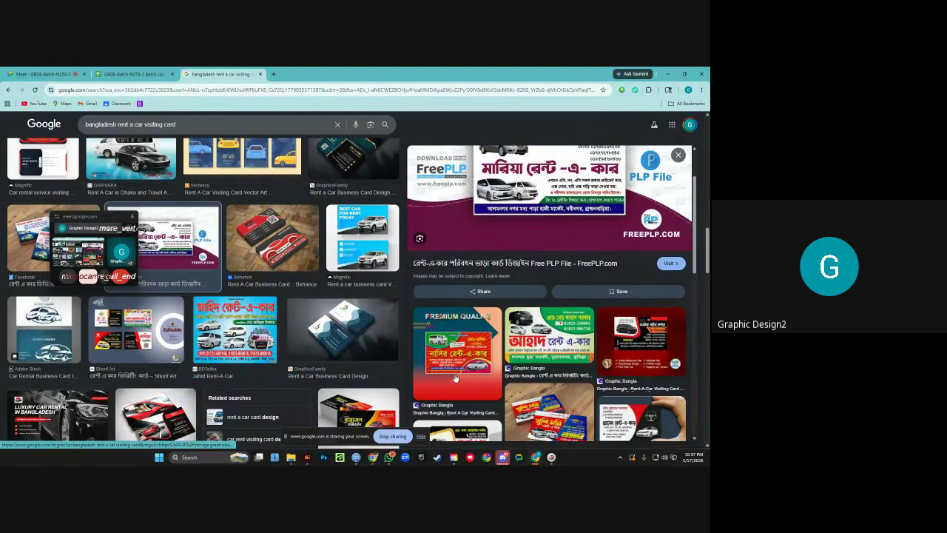
scroll(454, 376, "down", 2)
scroll(459, 374, "down", 2)
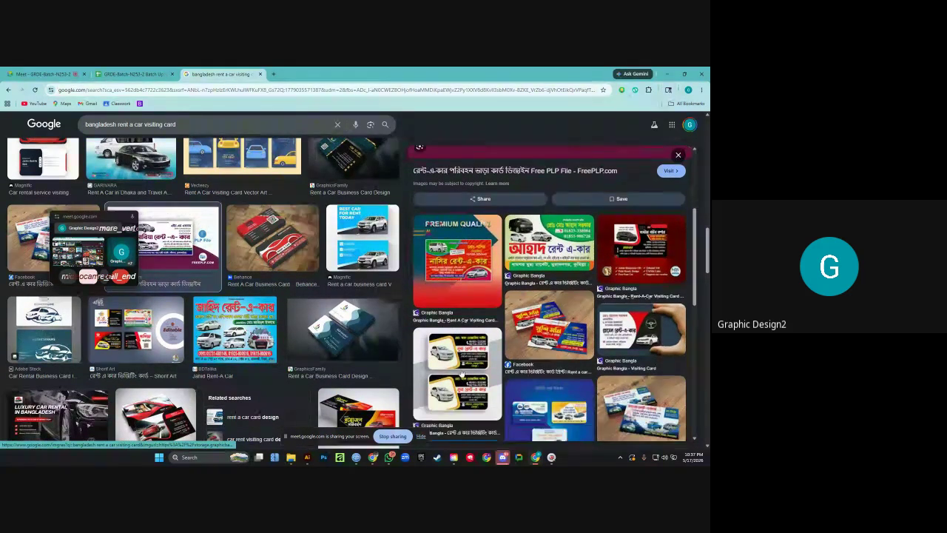
scroll(461, 374, "down", 1)
scroll(464, 372, "down", 1)
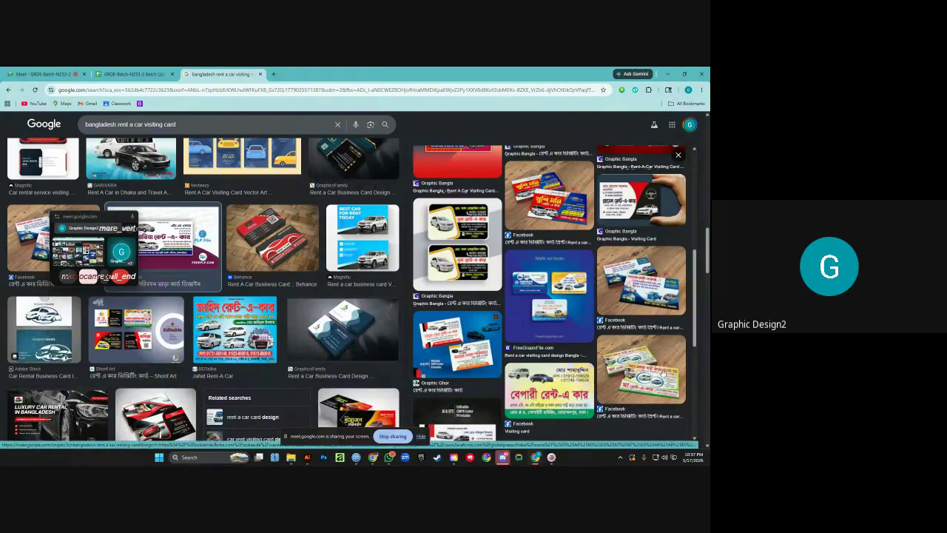
scroll(520, 385, "down", 2)
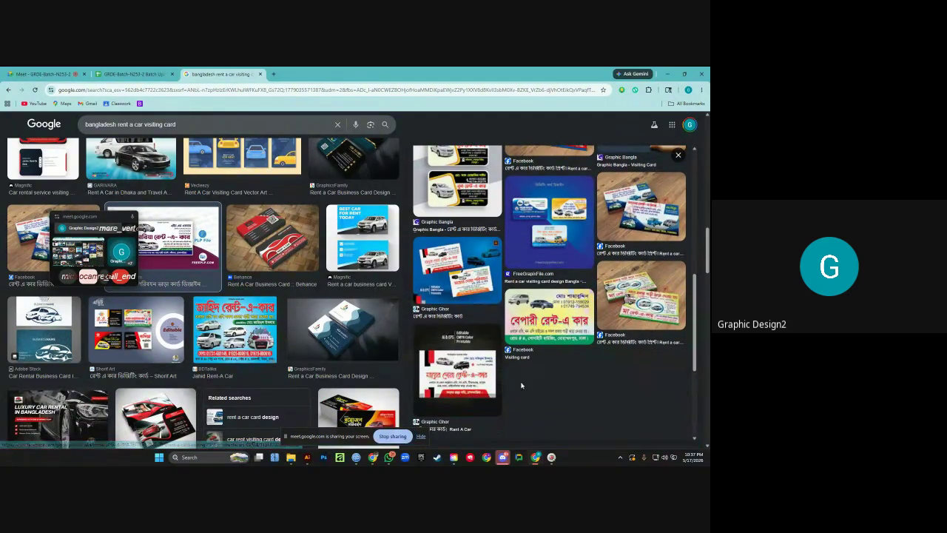
scroll(268, 346, "down", 4)
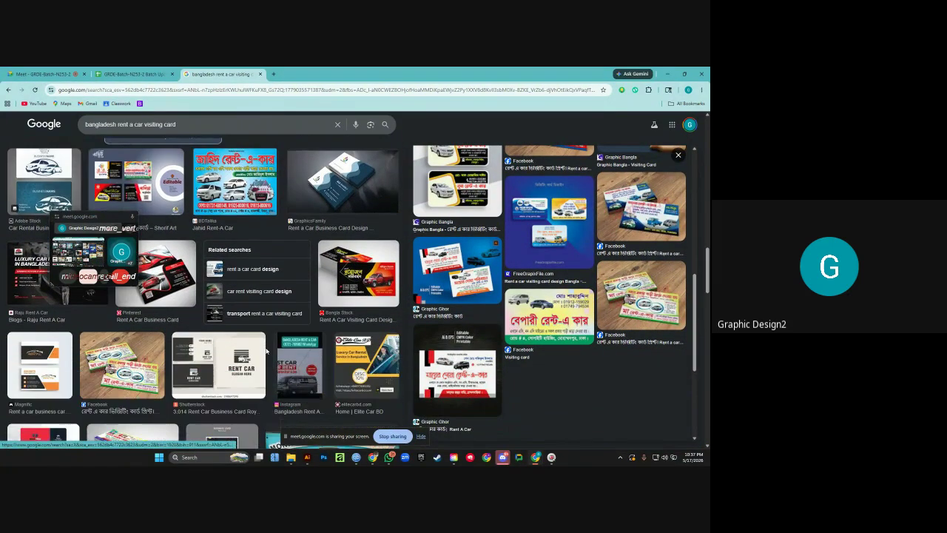
left_click(430, 350)
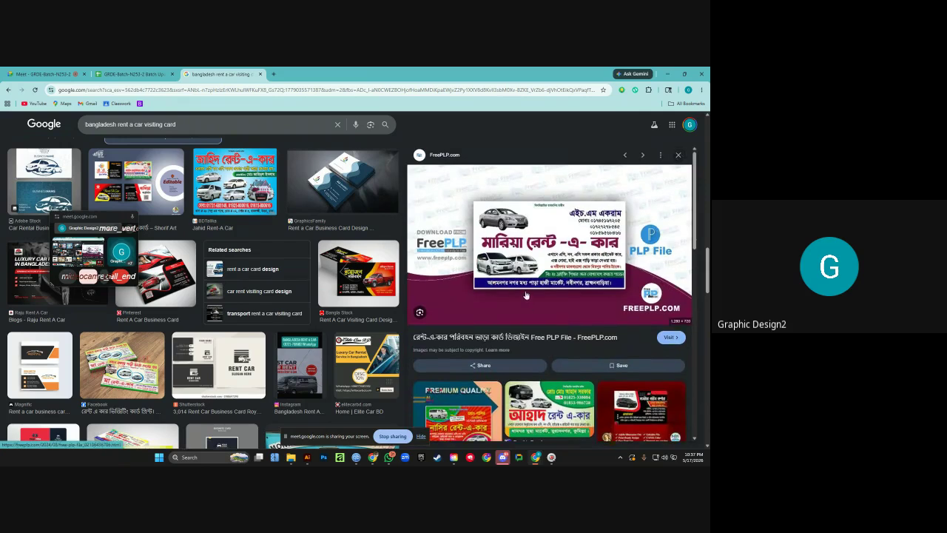
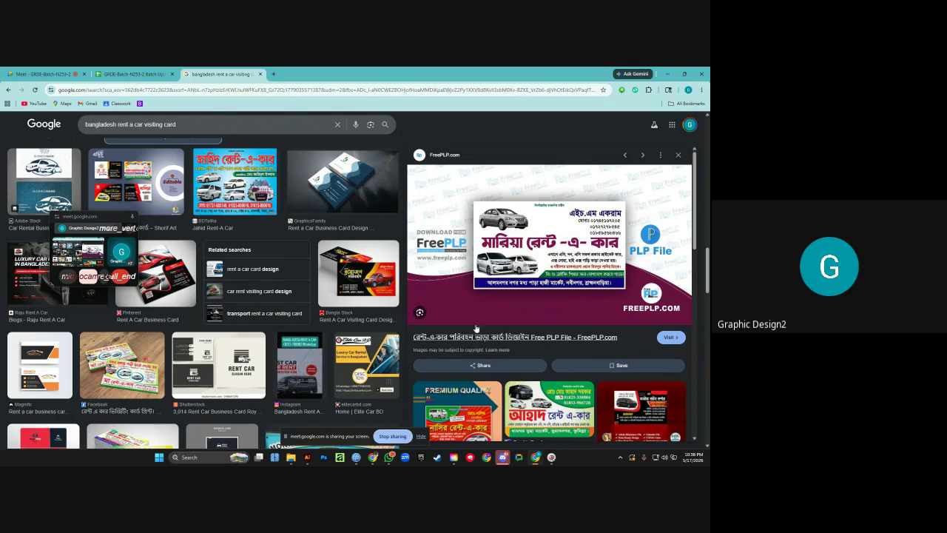
Switch back to Illustrator, leave the isolated group, ungroup the head office text block, and deselect it.
left_click(307, 457)
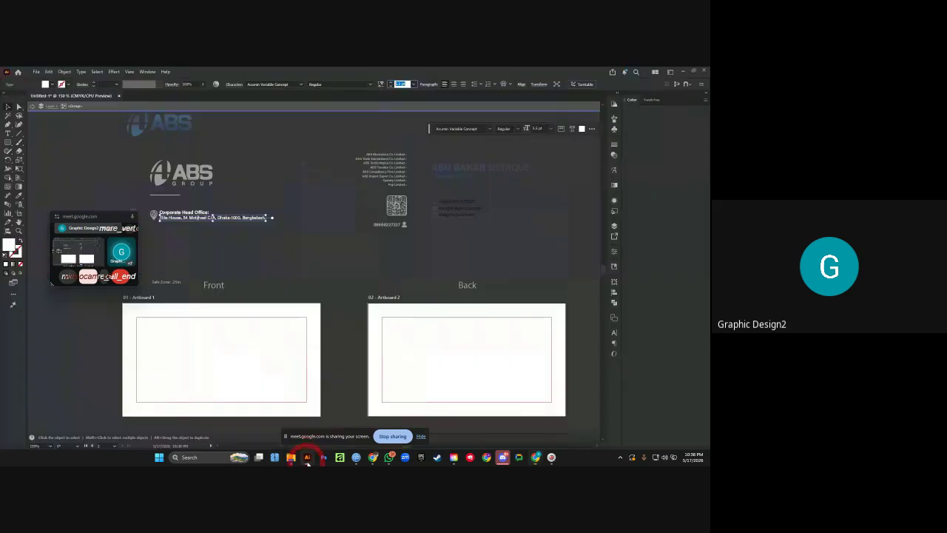
scroll(315, 267, "left", 1, "ctrl")
left_click(318, 266, "ctrl")
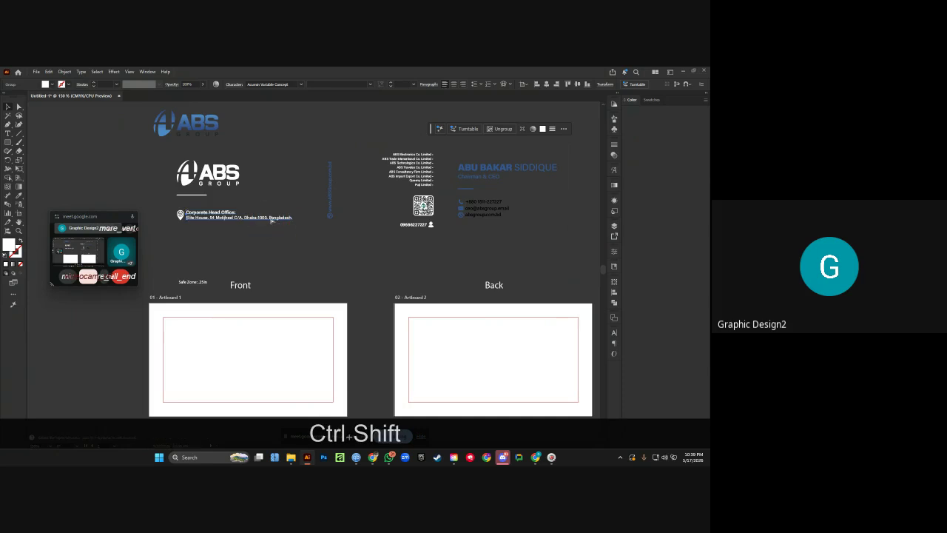
key("ctrl+shift+g")
left_click(271, 253, "ctrl")
scroll(270, 254, "right", 1)
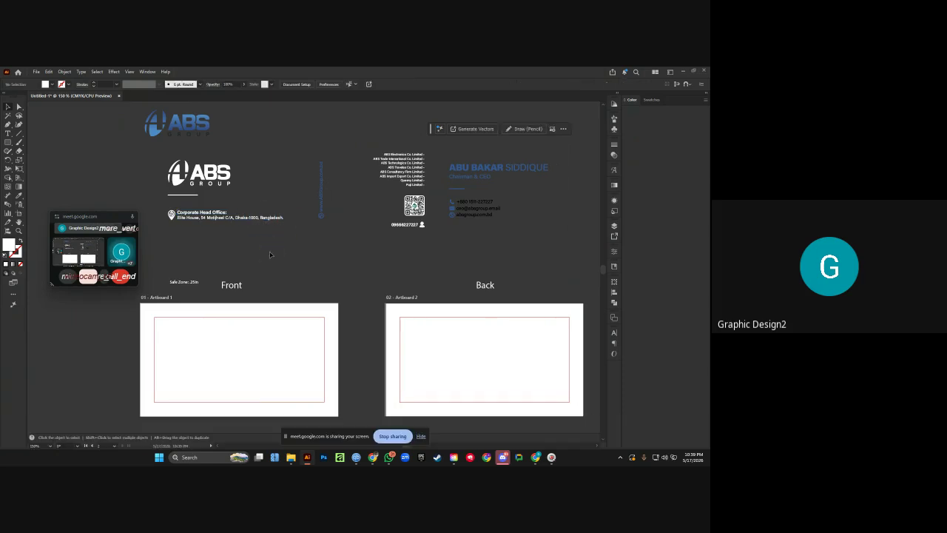
Fill the head office heading, address line and location icon with a dark green recent color.
left_click_drag(100, 210, 90, 140)
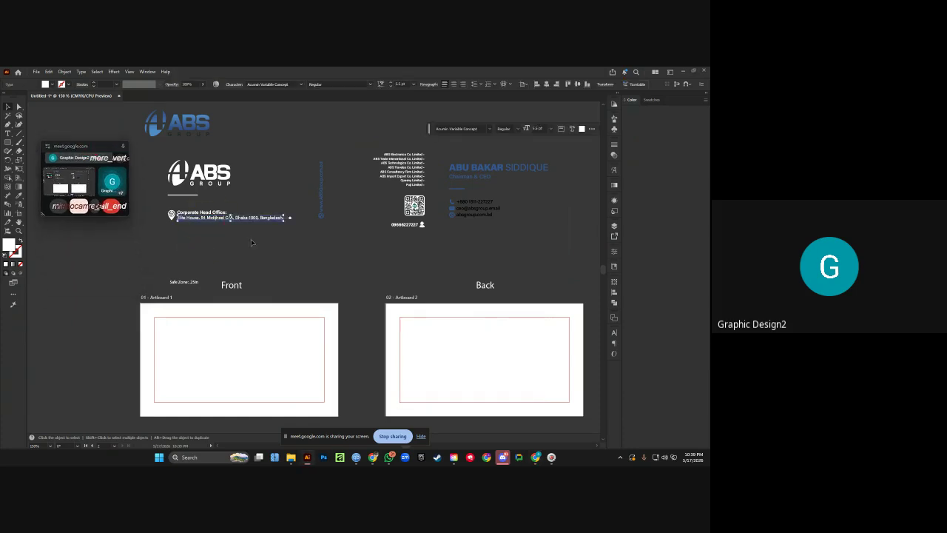
left_click_drag(233, 240, 210, 225)
left_click(220, 248, "ctrl+alt")
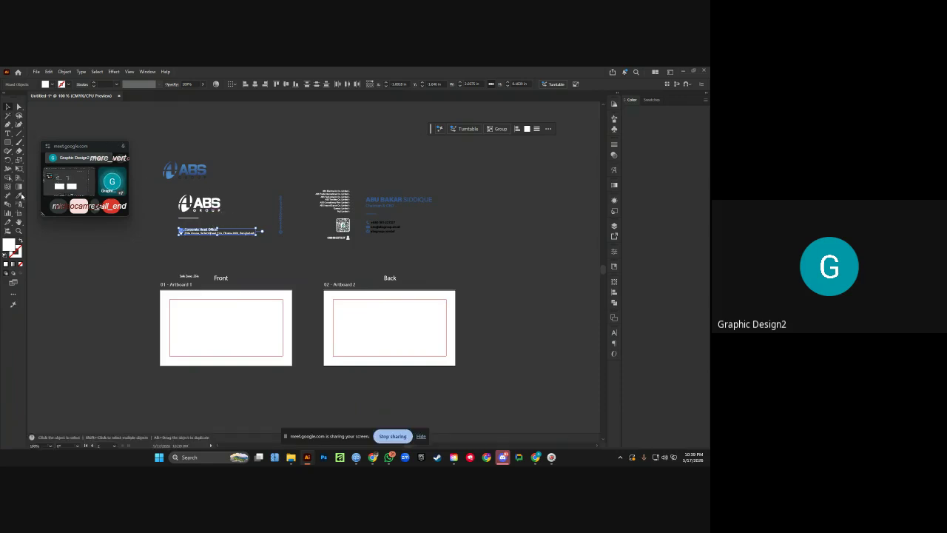
left_click(49, 84)
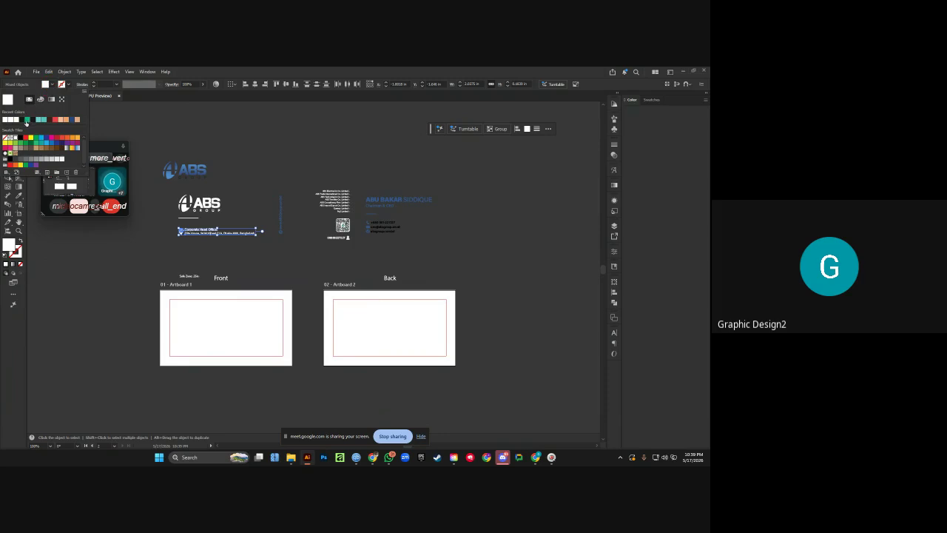
left_click(26, 120)
left_click(244, 140)
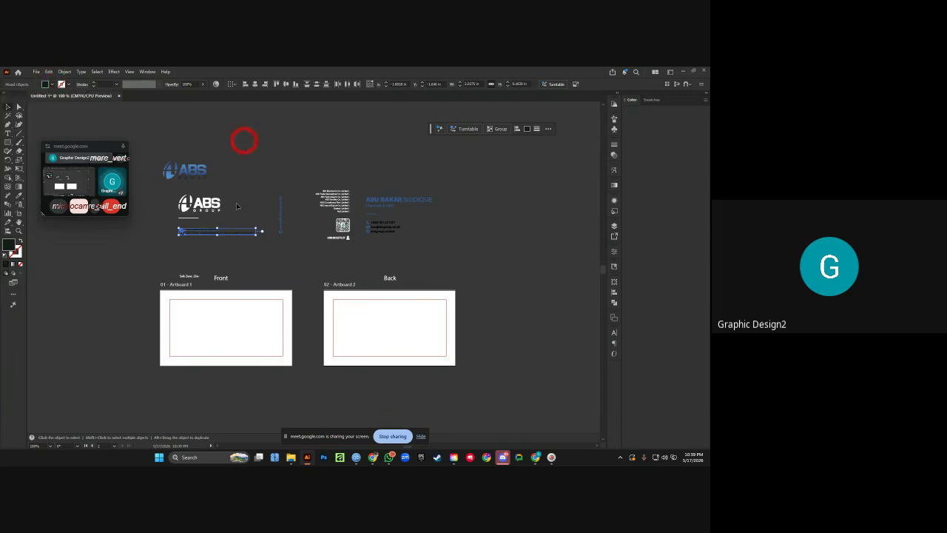
Check the font sizes of the head office heading and address, then set the address line to 6 pt.
left_click(232, 233)
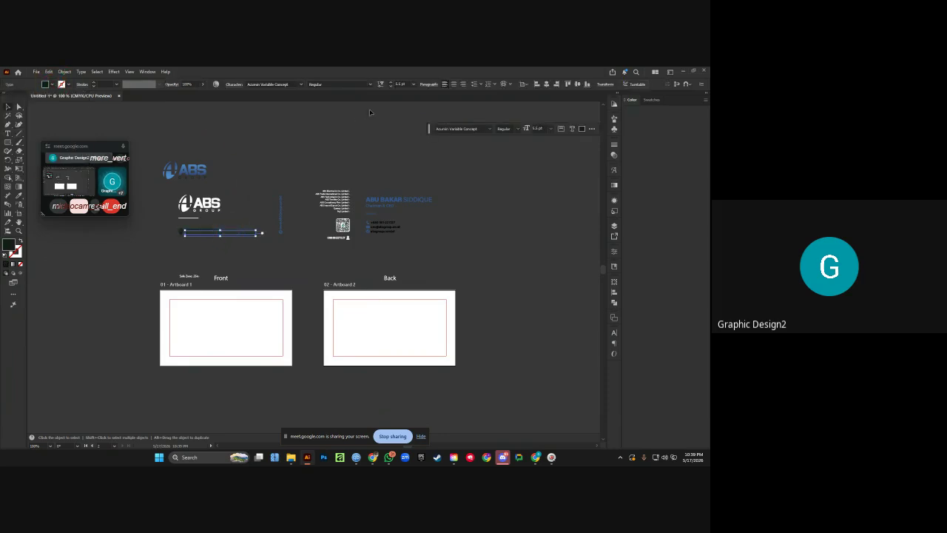
left_click(200, 214)
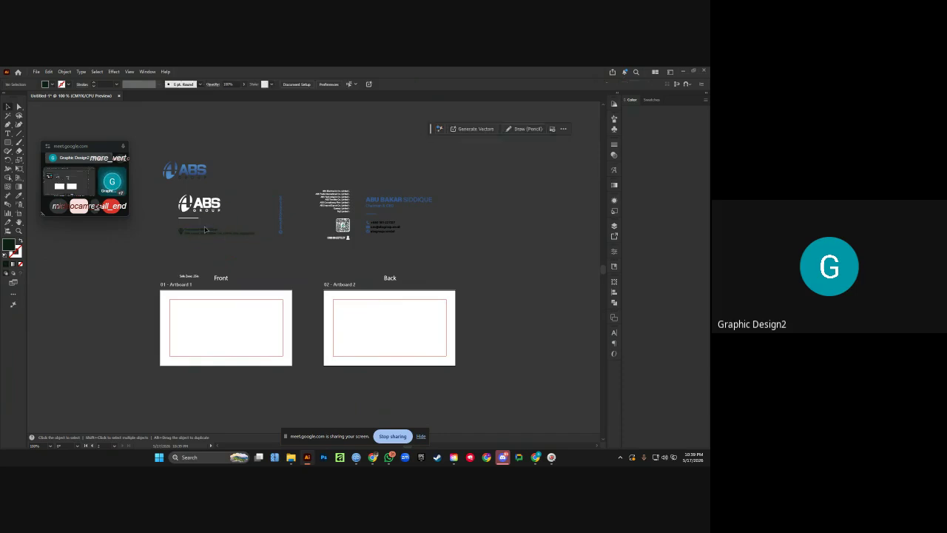
left_click(199, 231)
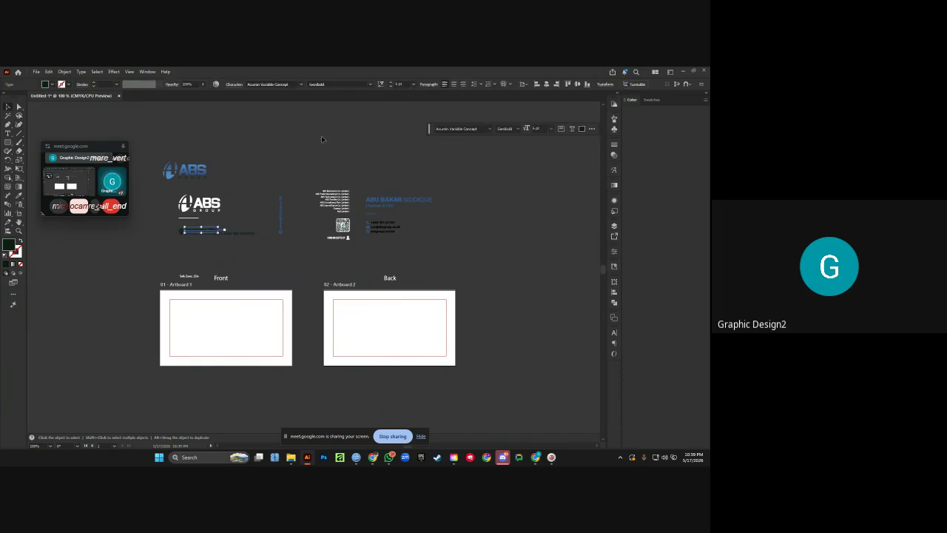
left_click(268, 160)
scroll(198, 237, "up", 2)
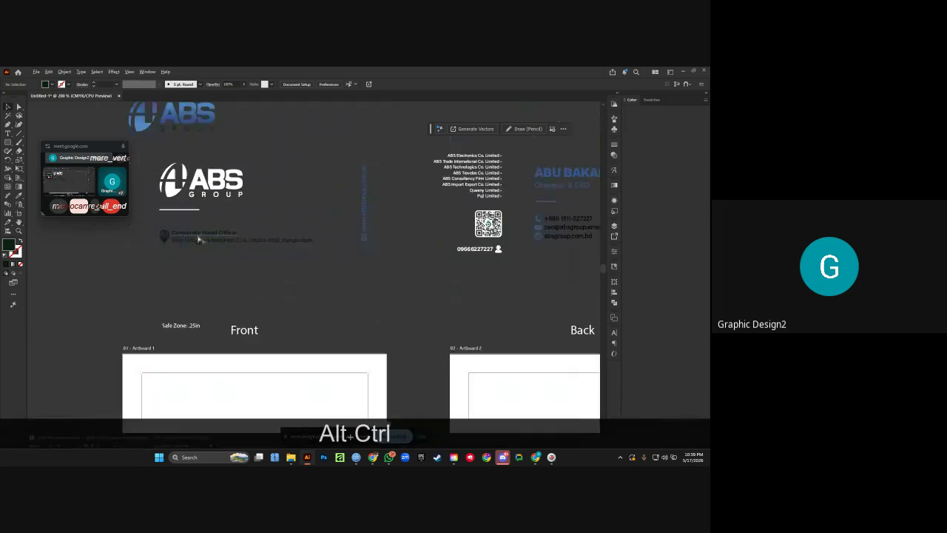
left_click(198, 239)
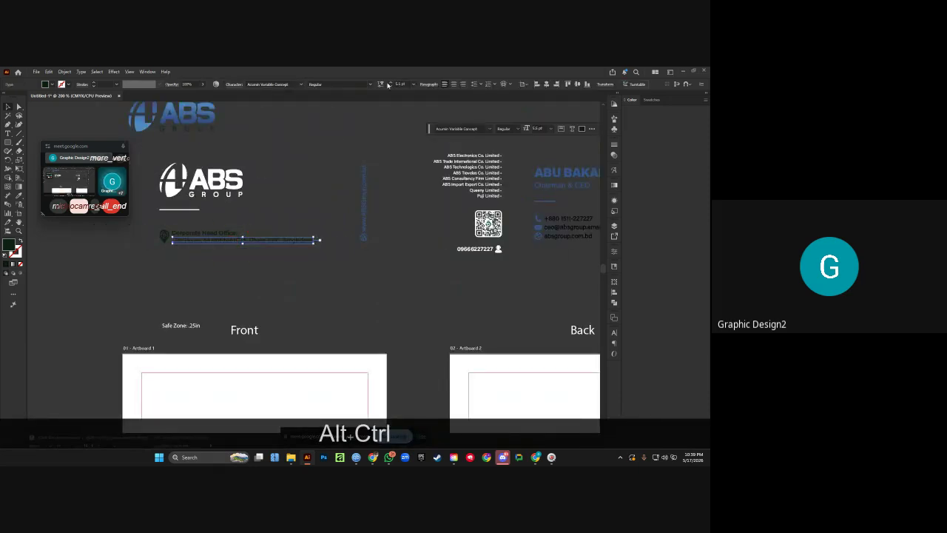
left_click(385, 85)
left_click(391, 84)
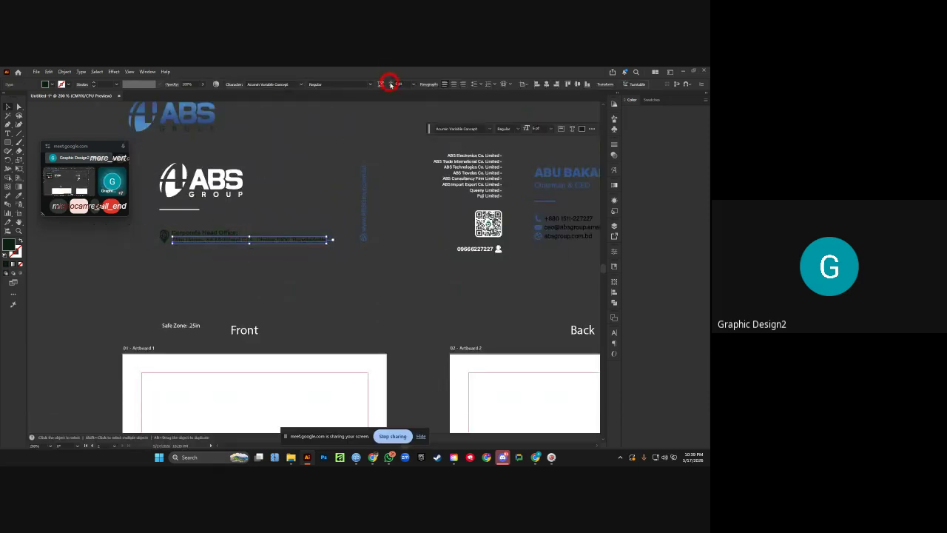
left_click(329, 155, "ctrl")
Move the location icon and head office text onto the Front artboard, into the lower-left corner of the safe-margin guide.
left_click_drag(299, 196, 331, 185)
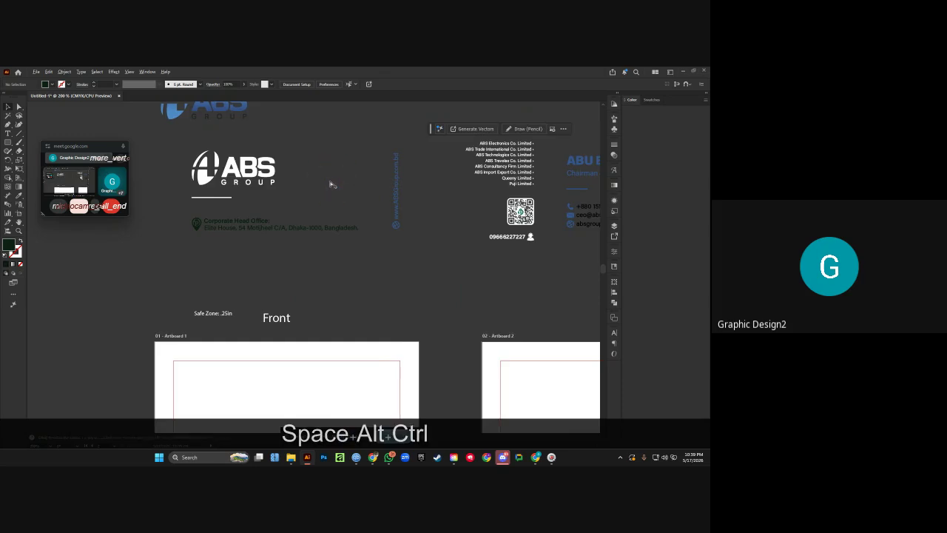
left_click(328, 215, "ctrl+alt")
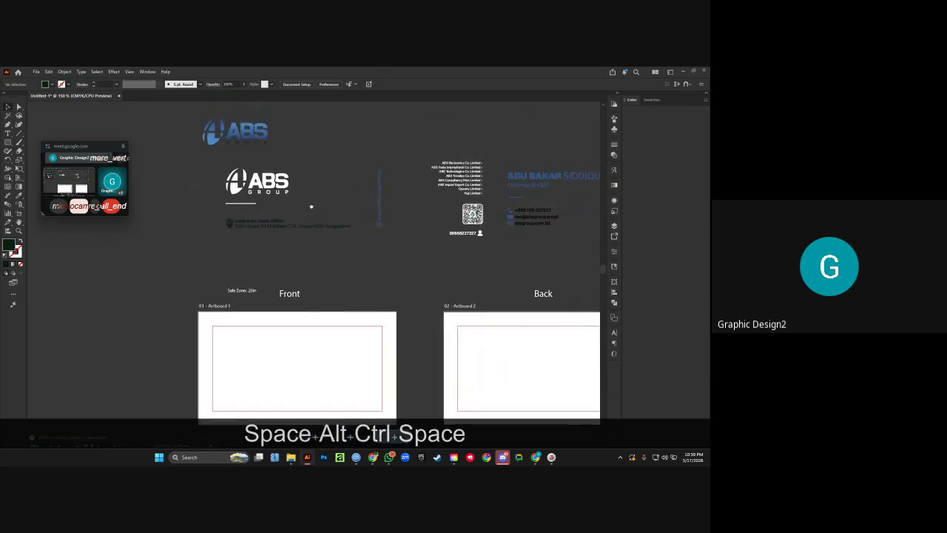
left_click(244, 228)
scroll(290, 251, "down", 1)
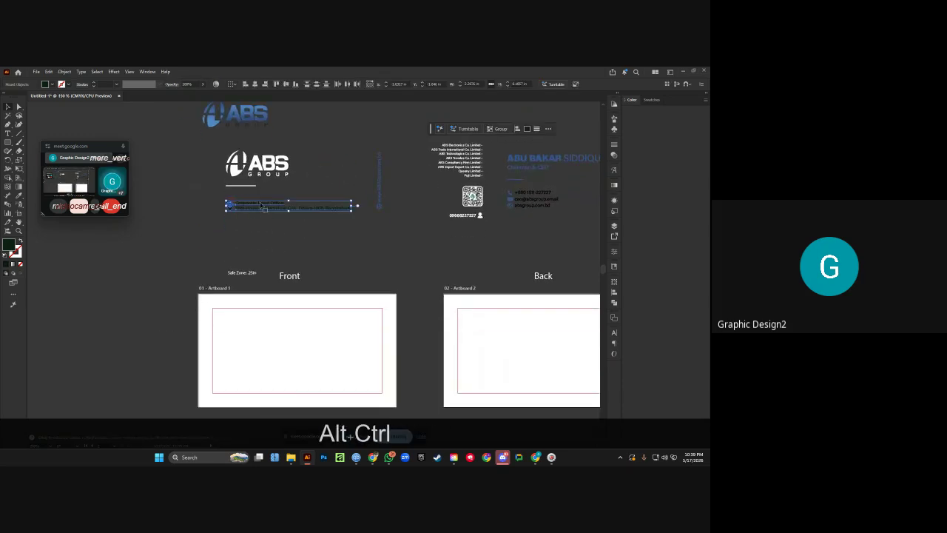
left_click_drag(262, 208, 247, 388)
left_click(207, 309)
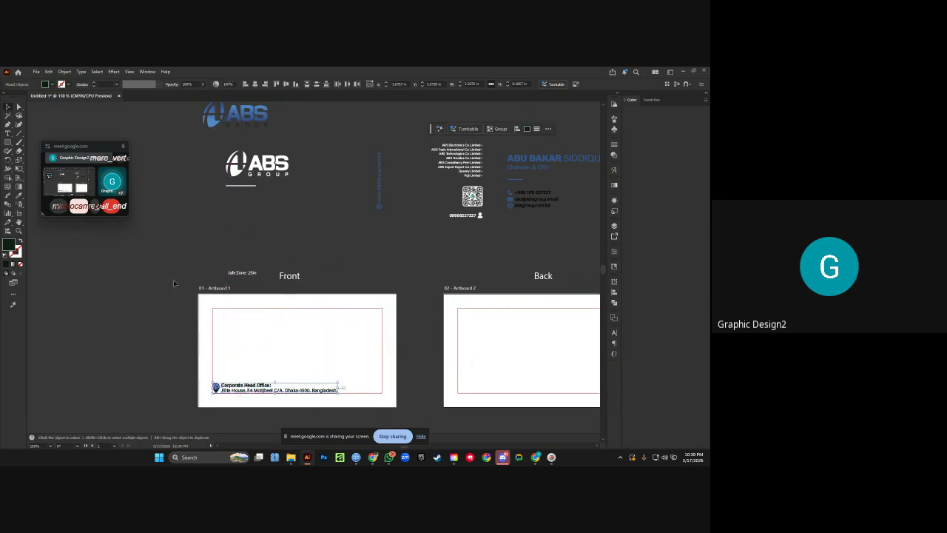
Move the blue ABS Group logo into the upper-left corner of the Front artboard's safe-margin guide and deselect it.
scroll(175, 276, "right", 1)
scroll(175, 277, "right", 1)
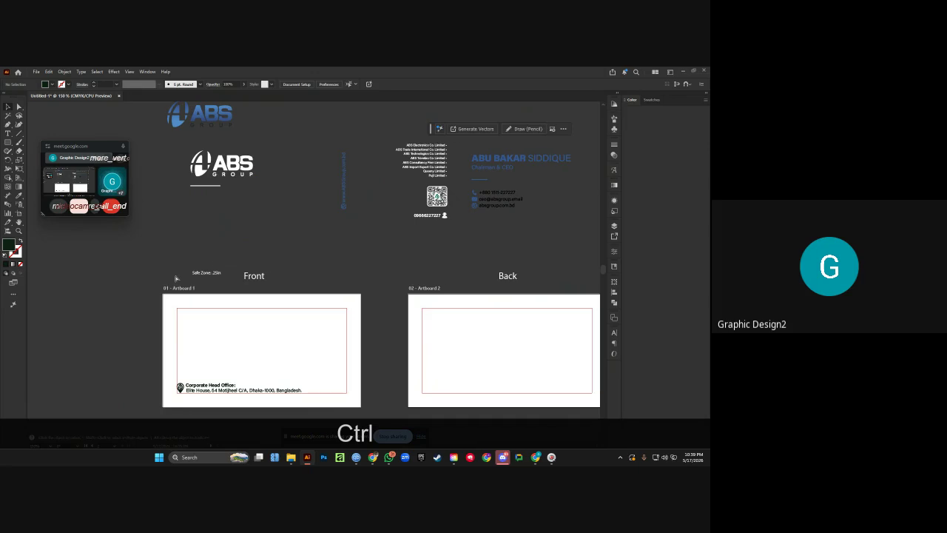
left_click(503, 192)
left_click(359, 211)
left_click(287, 222, "ctrl")
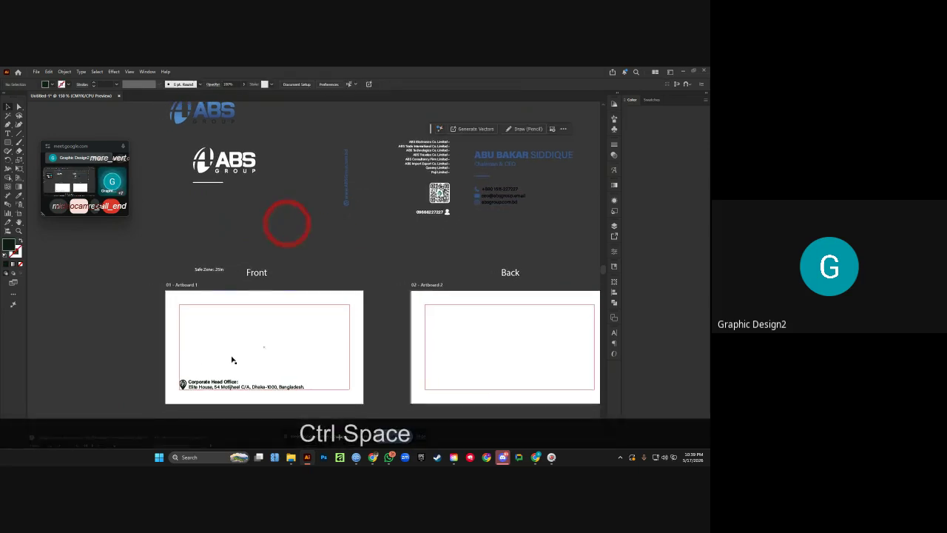
left_click_drag(245, 168, 215, 323)
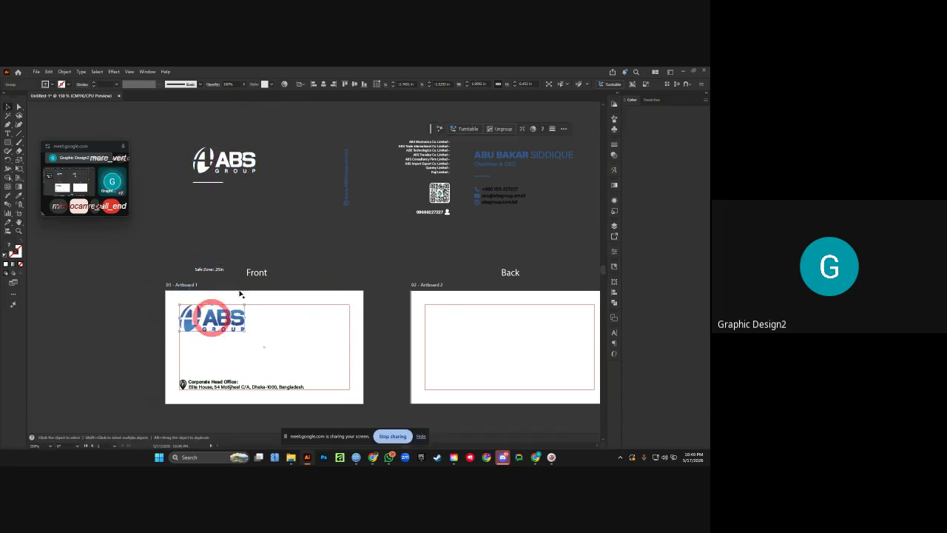
left_click(268, 229)
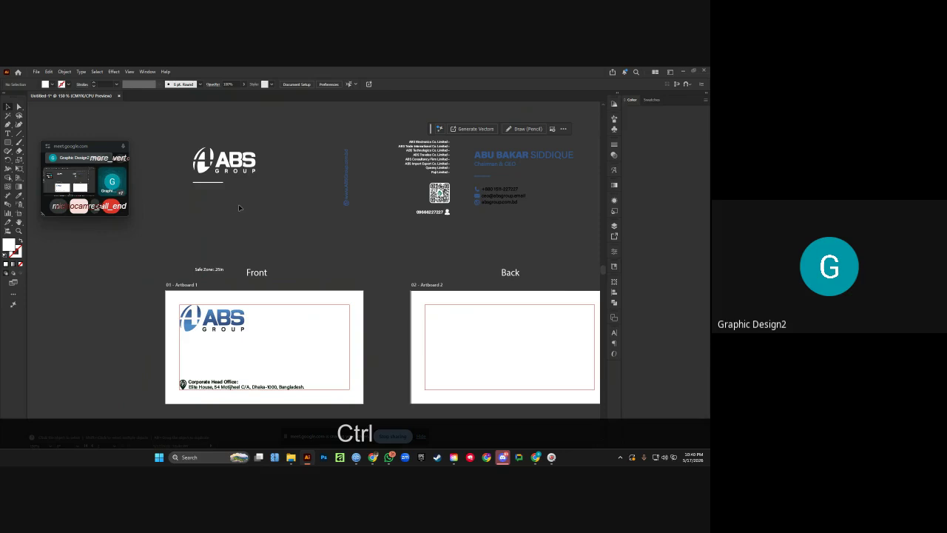
Move the vertical website text to the centre of the Front safe-margin guide's right edge and match the head office text's dark green.
left_click(203, 299, "ctrl+alt")
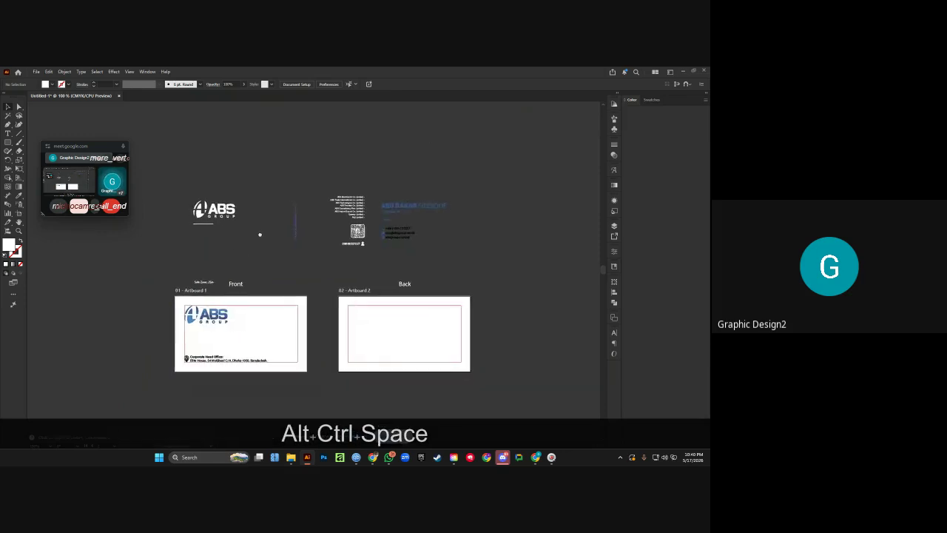
left_click(287, 326, "ctrl")
left_click(296, 196)
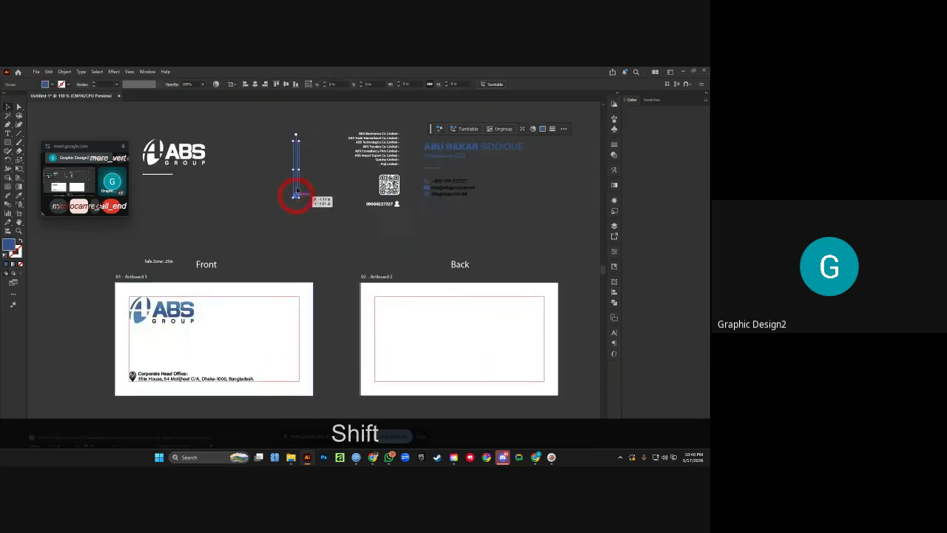
left_click_drag(298, 180, 306, 348)
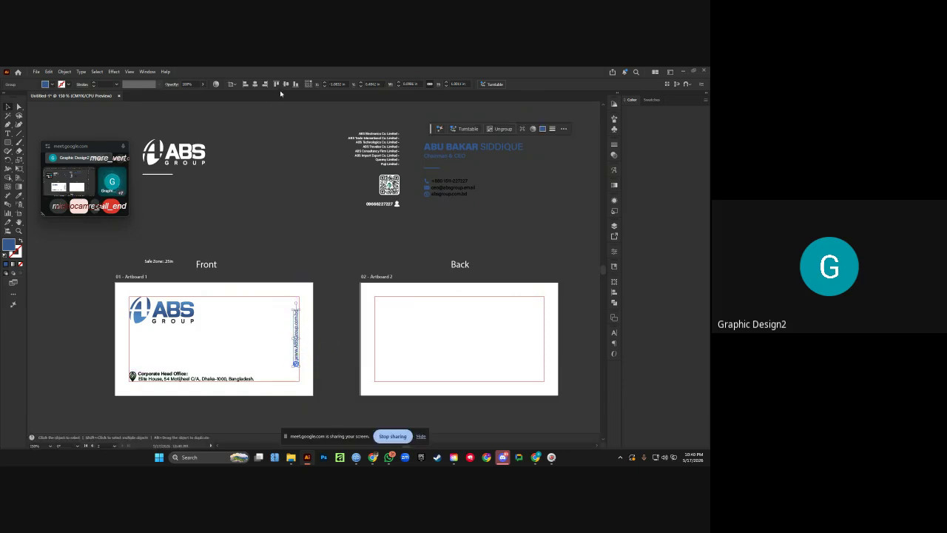
left_click(285, 84)
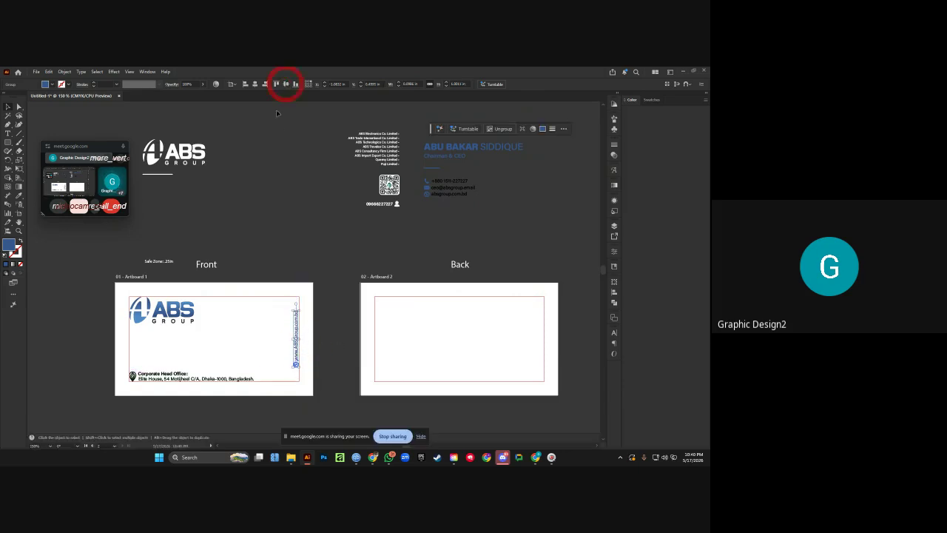
left_click(169, 369, "shift")
left_click(242, 224)
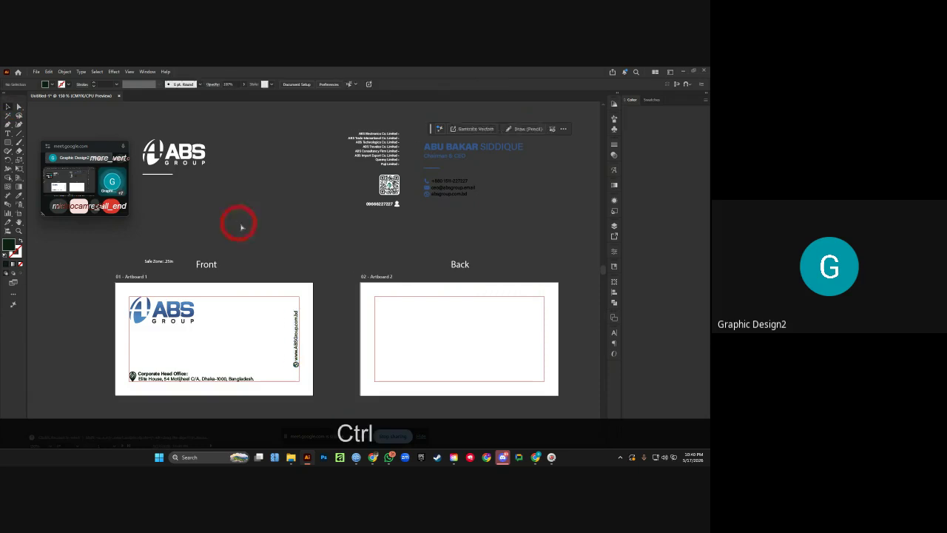
Preview the front design in Trim View, then switch back to the normal view with guides.
left_click_drag(270, 254, 261, 254)
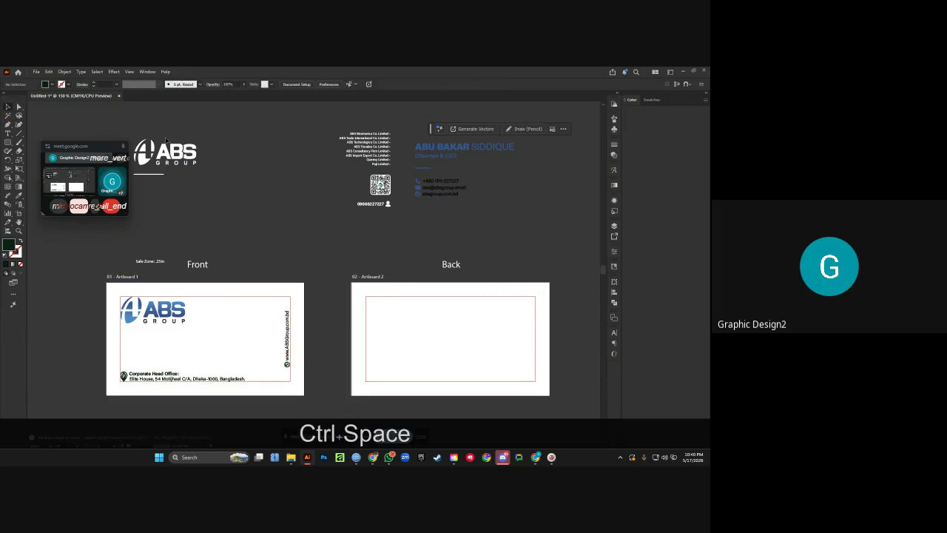
left_click(129, 72)
left_click(153, 123)
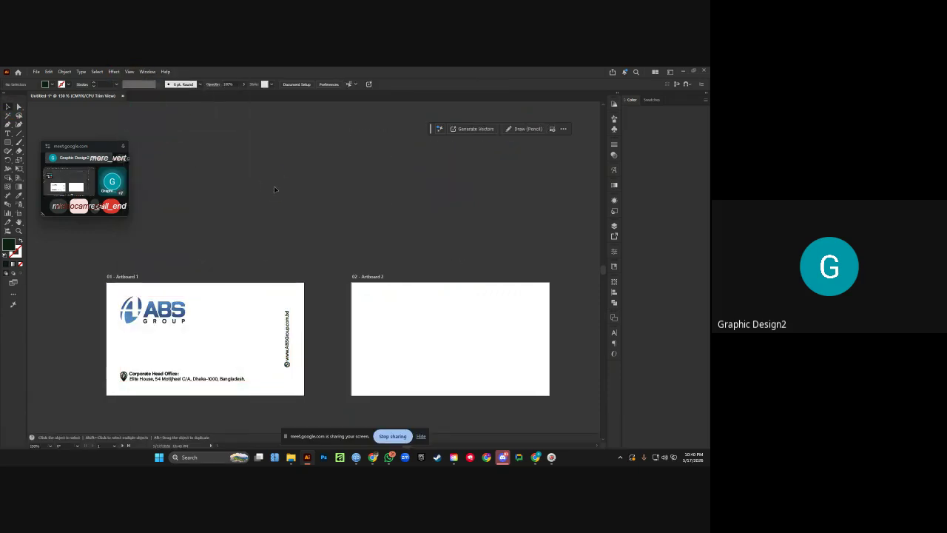
left_click_drag(273, 187, 320, 188)
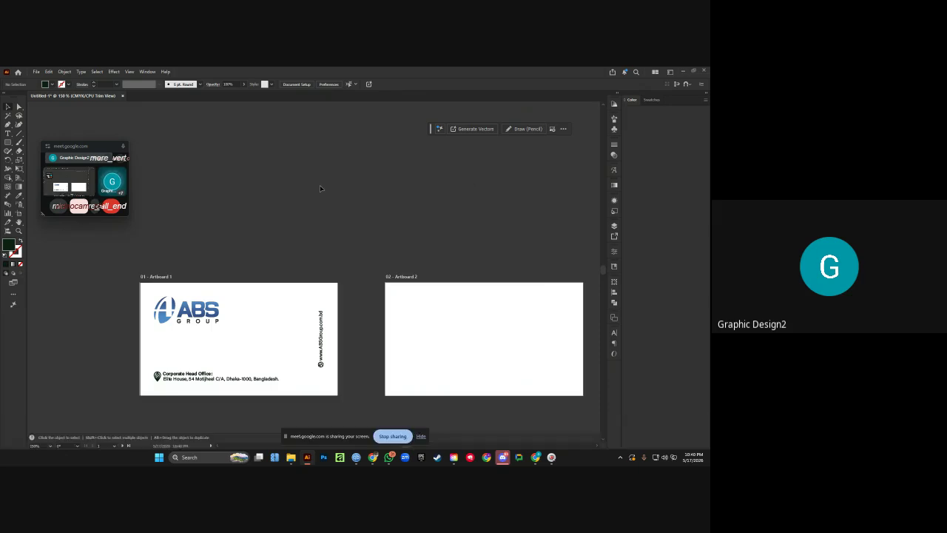
key("ctrl")
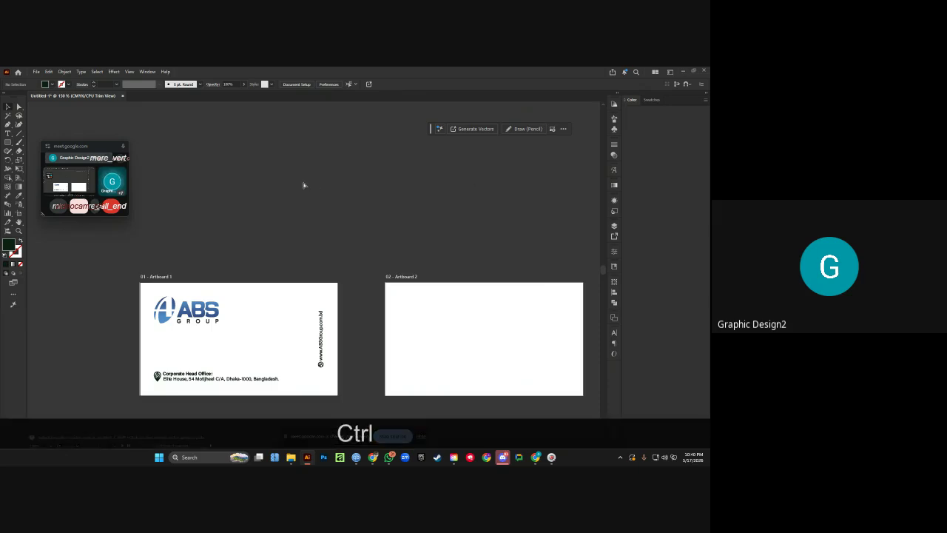
left_click(128, 71)
left_click(152, 123)
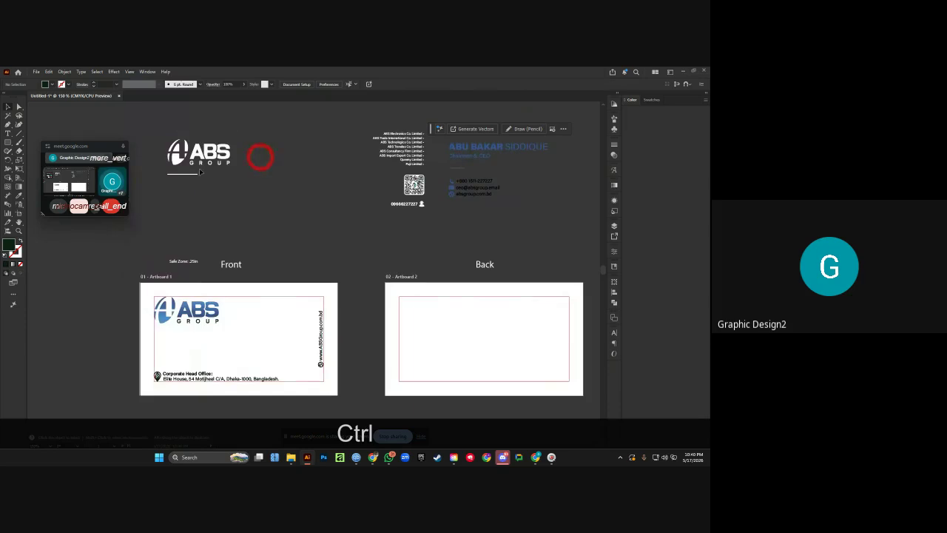
Draw a full-height strip about 0.55 in wide along the Front artboard's right edge and fill it with the logo's blue gradient.
left_click(7, 142)
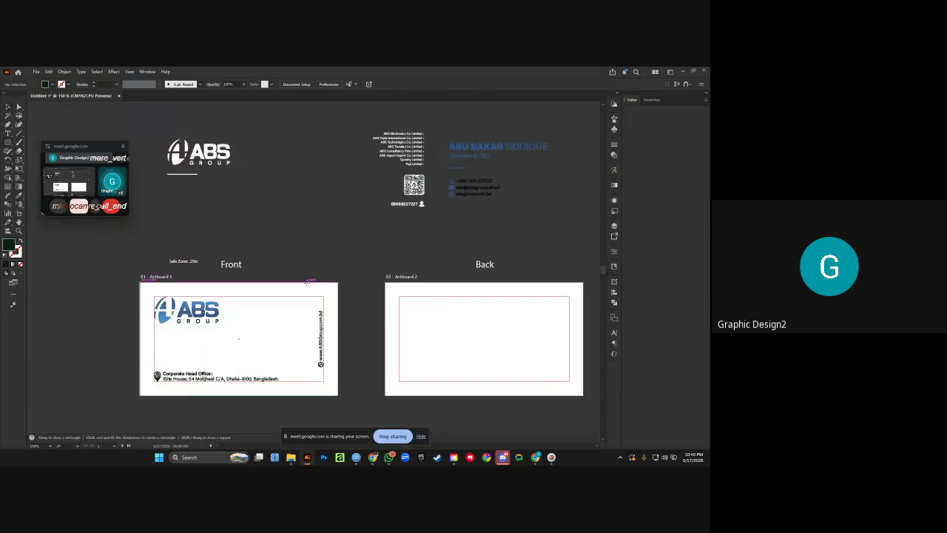
left_click_drag(310, 284, 339, 395)
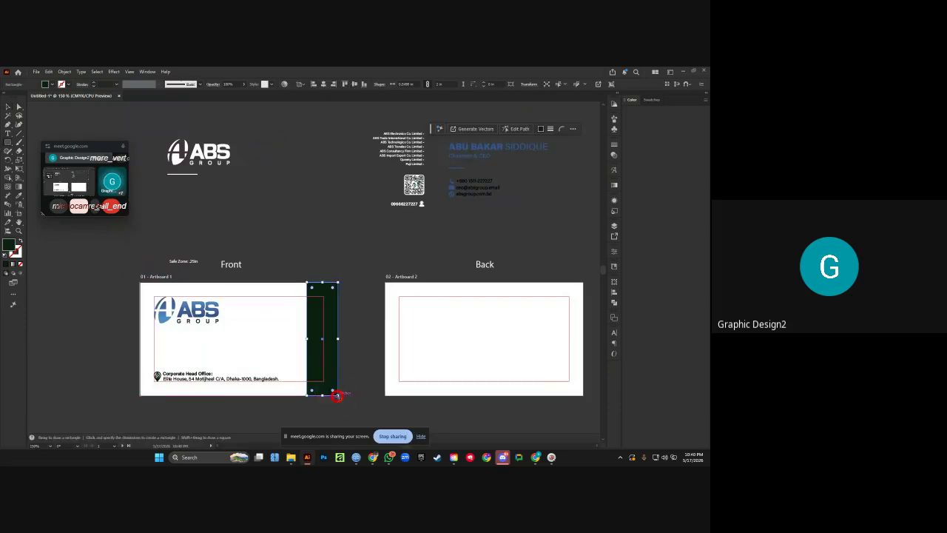
left_click(20, 195)
left_click(161, 313)
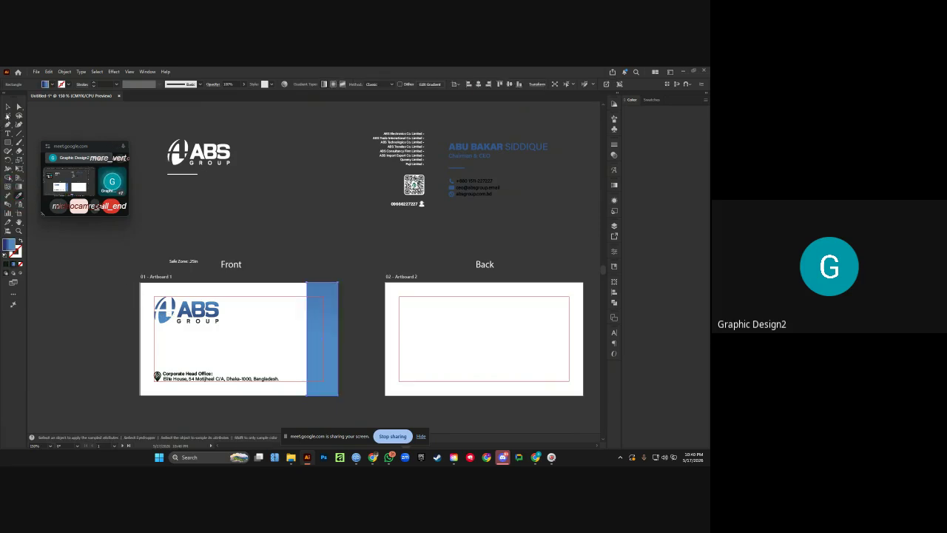
Cut the gradient strip and paste it in place directly above the white background, behind the vertical website text.
key("ctrl+x")
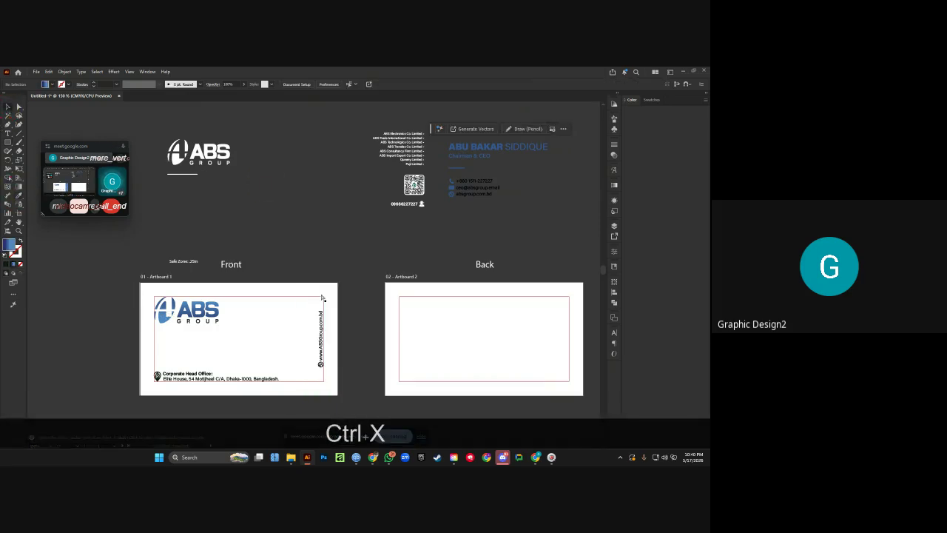
left_click(321, 294)
key("ctrl+f")
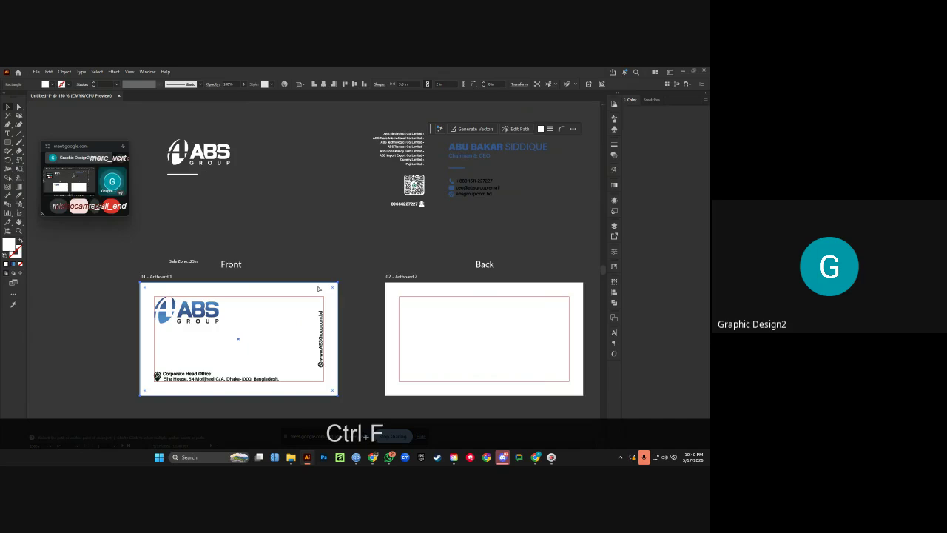
left_click(325, 228)
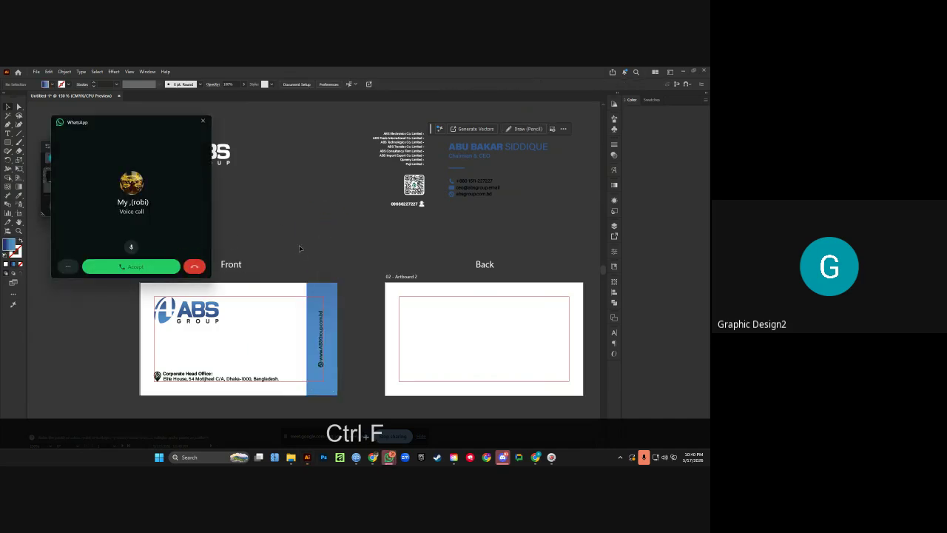
Run the strip's blue gradient horizontally and adjust its light blue colour stop so it darkens toward the card's right edge.
left_click(312, 330)
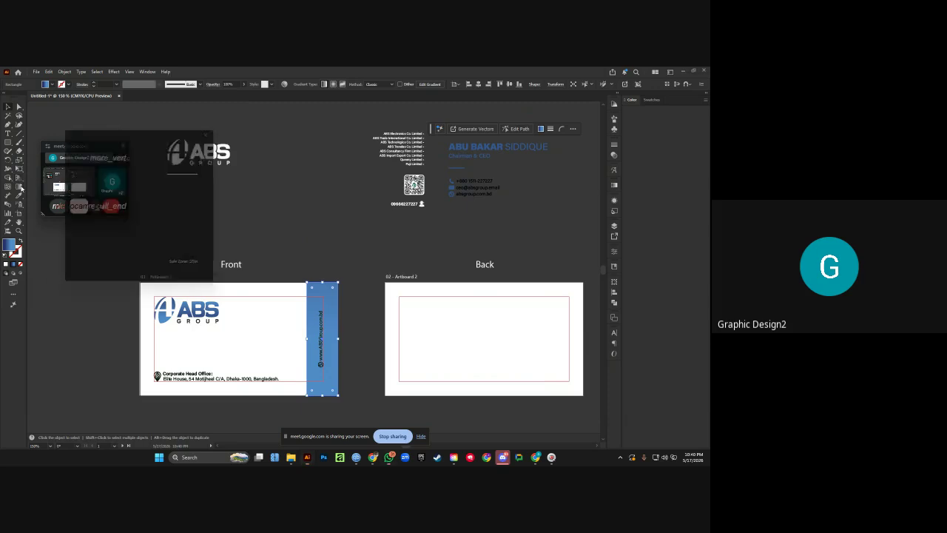
left_click(19, 185)
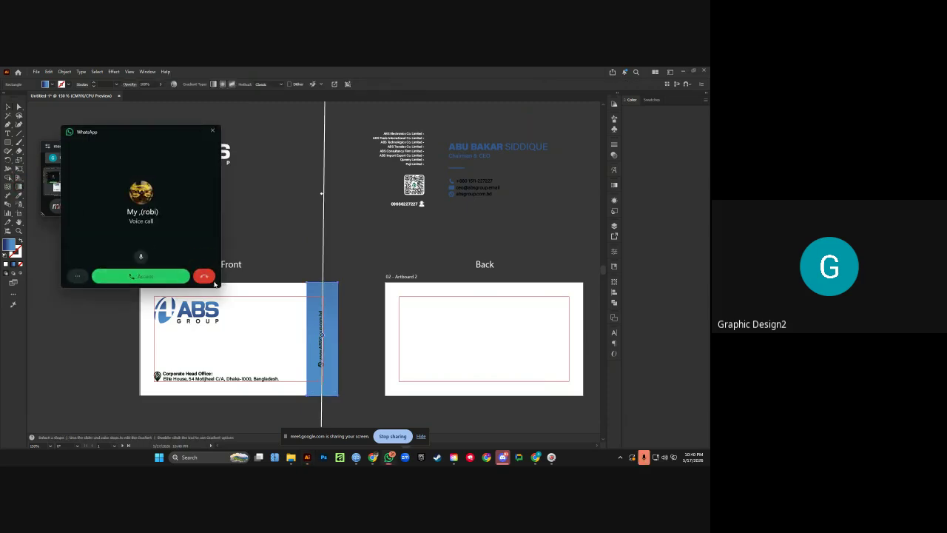
left_click(214, 282)
left_click_drag(268, 338, 358, 339)
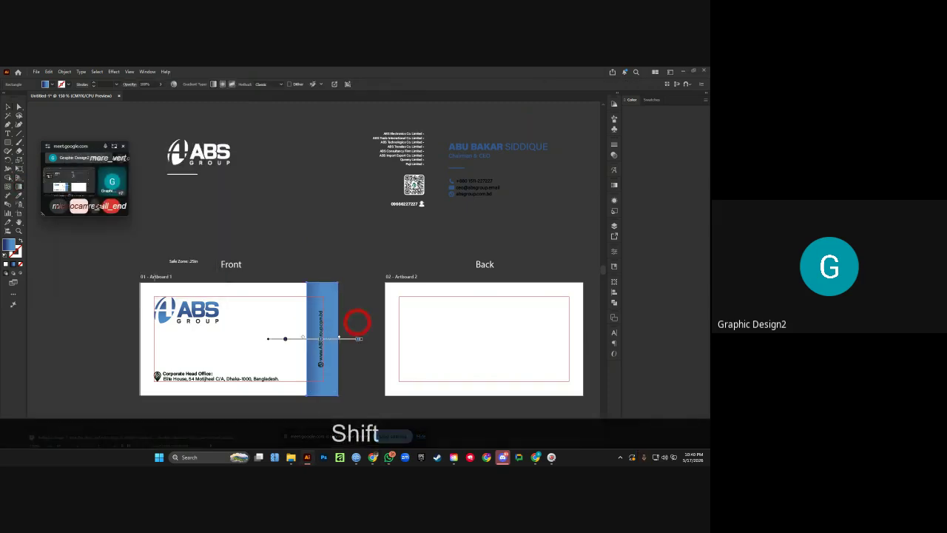
left_click(19, 185)
mouse_move(244, 338)
left_mouse_down()
mouse_move(338, 333)
mouse_move(340, 324)
mouse_move(361, 340)
mouse_move(292, 338)
left_mouse_up()
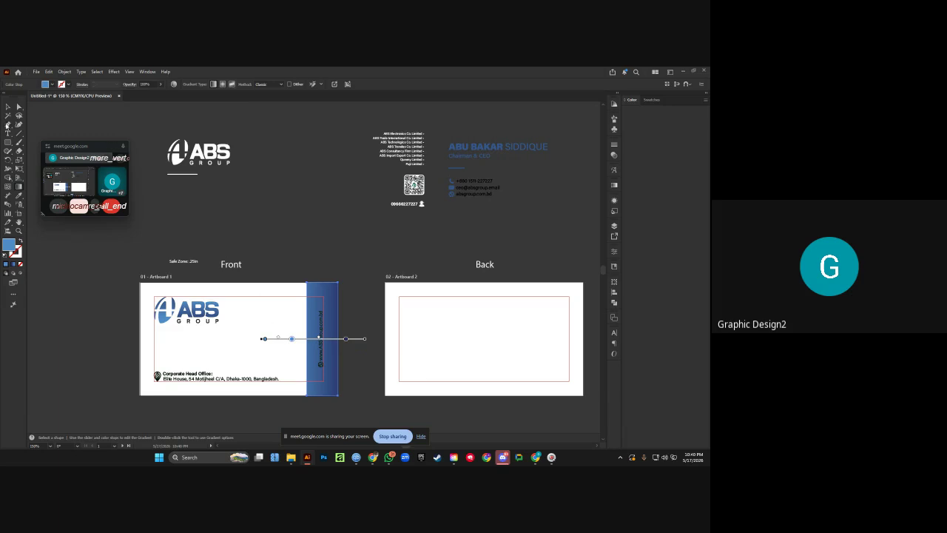
Recolour the vertical website text and its globe icon white by sampling the card's white background.
left_click(11, 107)
left_click(285, 234)
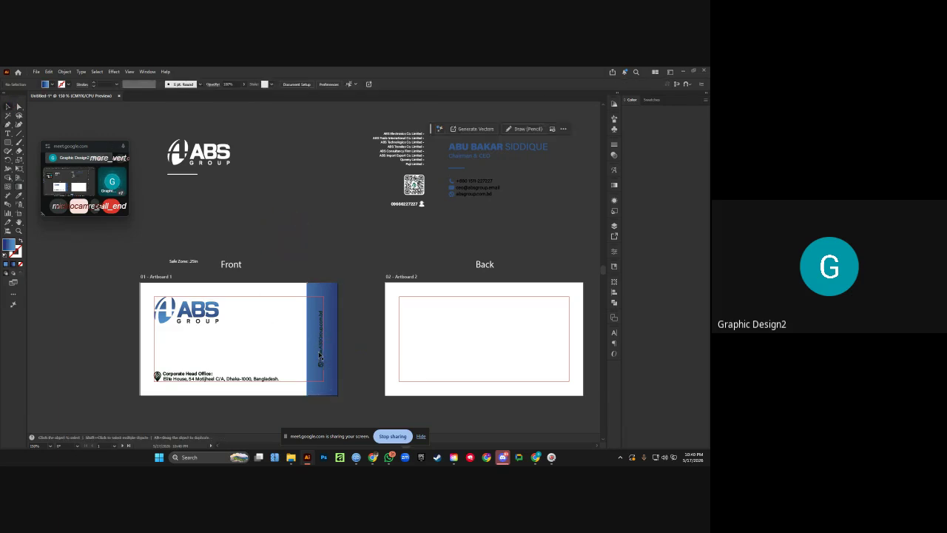
left_click(320, 356)
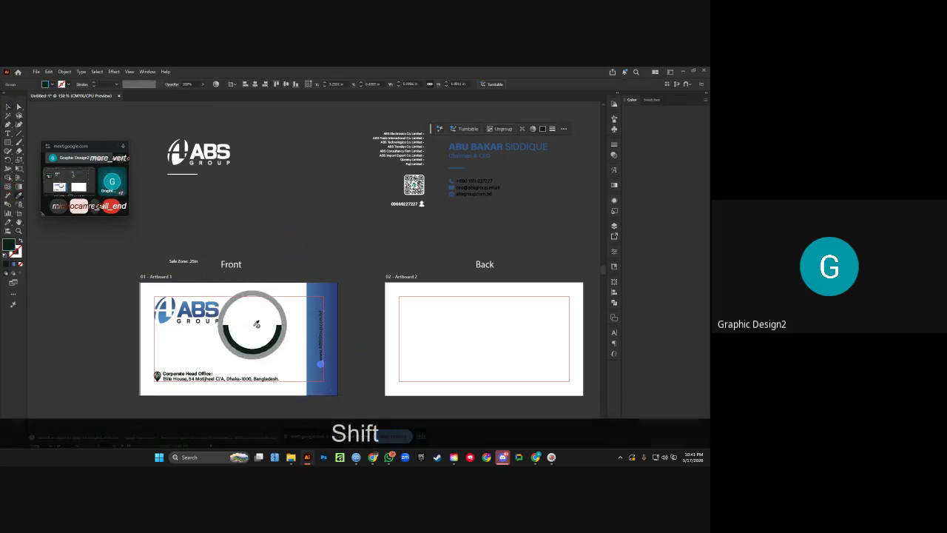
left_click(304, 222)
Check the front card with its gradient strip in Trim View, then turn Trim View off.
scroll(300, 222, "down", 1)
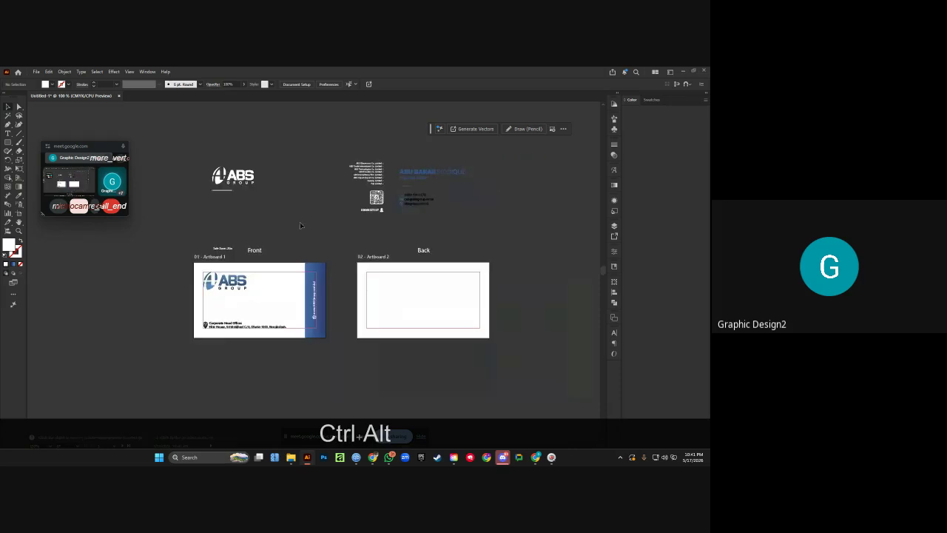
left_click(128, 72)
left_click(165, 125)
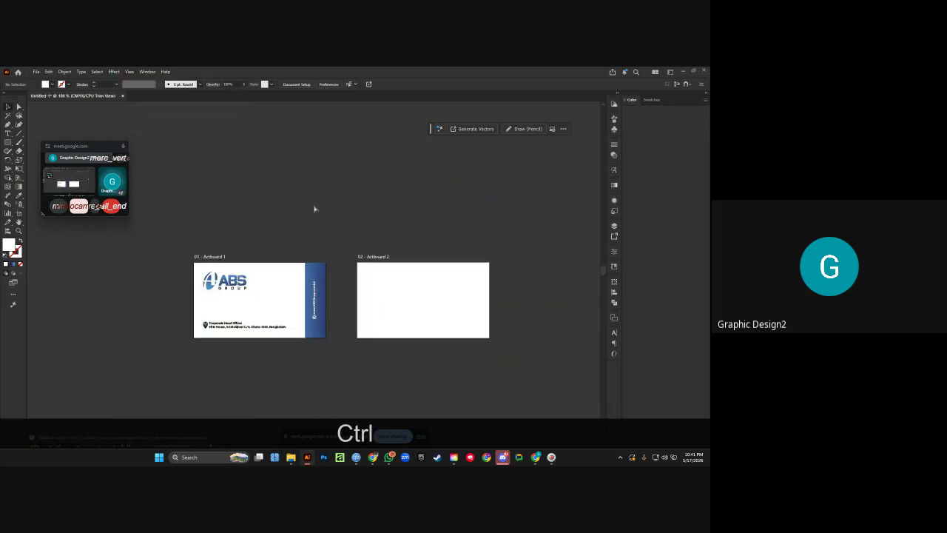
left_click(130, 72)
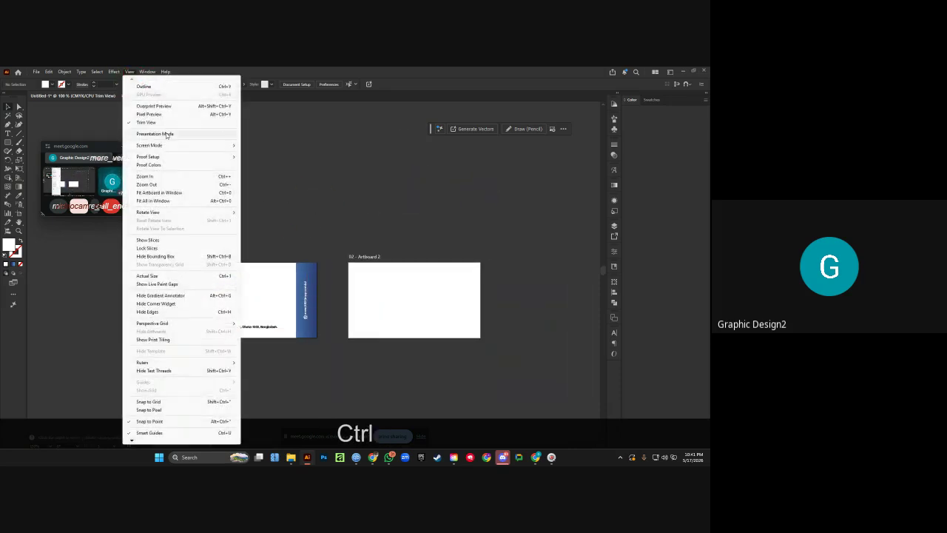
left_click(165, 125)
Move the block with the name, job title and contact details onto the Back artboard, against the safe-margin guide's right side.
left_click_drag(264, 199, 251, 196)
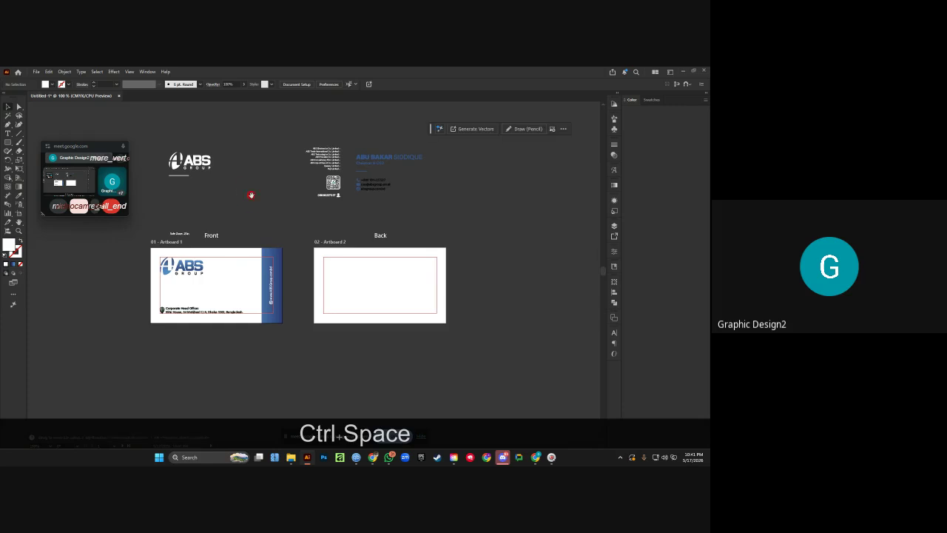
scroll(250, 200, "right", 1)
left_click(248, 199)
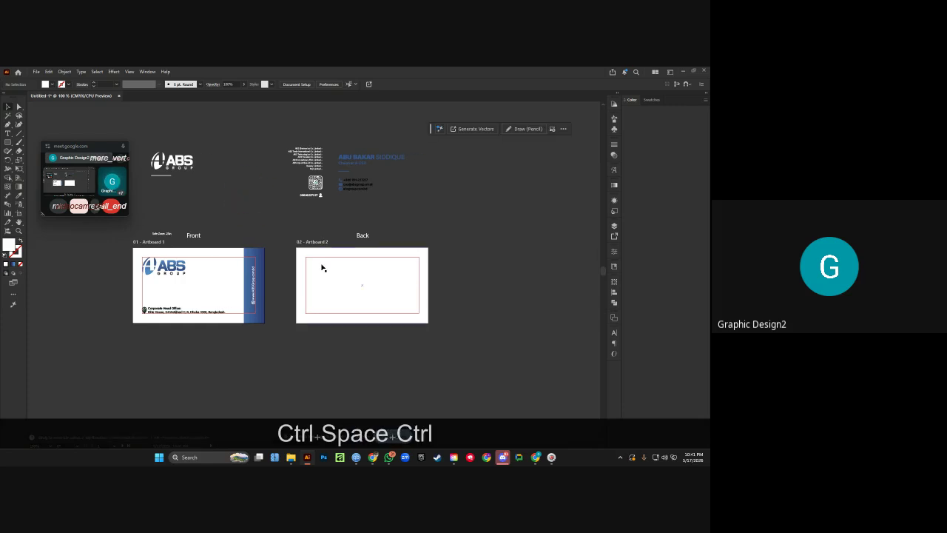
scroll(395, 216, "right", 1)
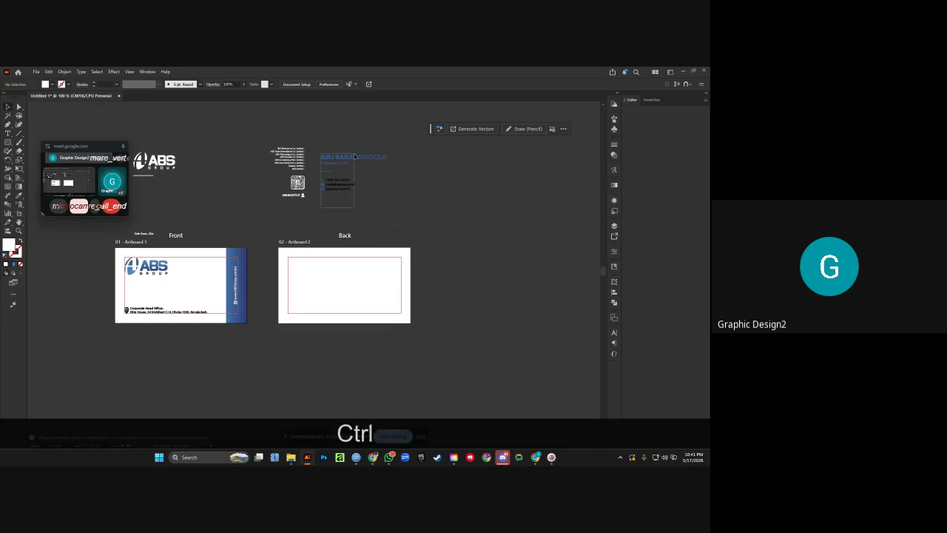
left_click_drag(354, 157, 360, 271)
left_click(478, 278)
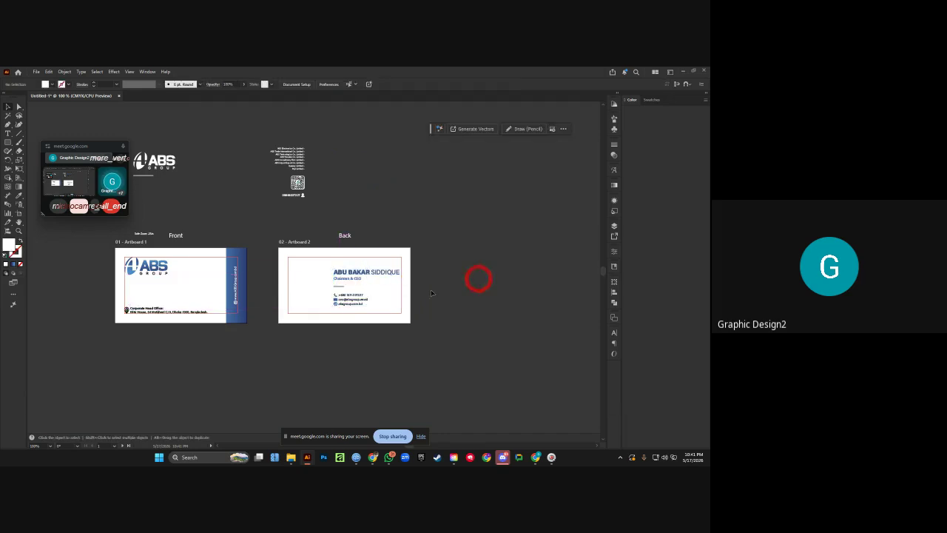
Ungroup the Back artboard's text block and separate the name and title from the contact details, placing the details beside the artboard.
scroll(400, 299, "up", 2)
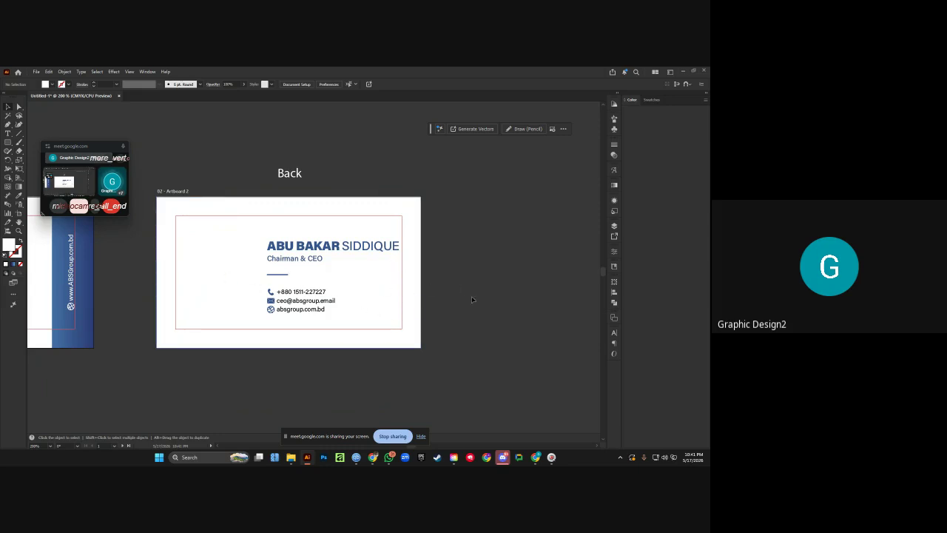
scroll(348, 262, "right", 1)
left_click(328, 247)
left_click_drag(328, 247, 289, 251)
key("ctrl+shift+g")
left_click(461, 211)
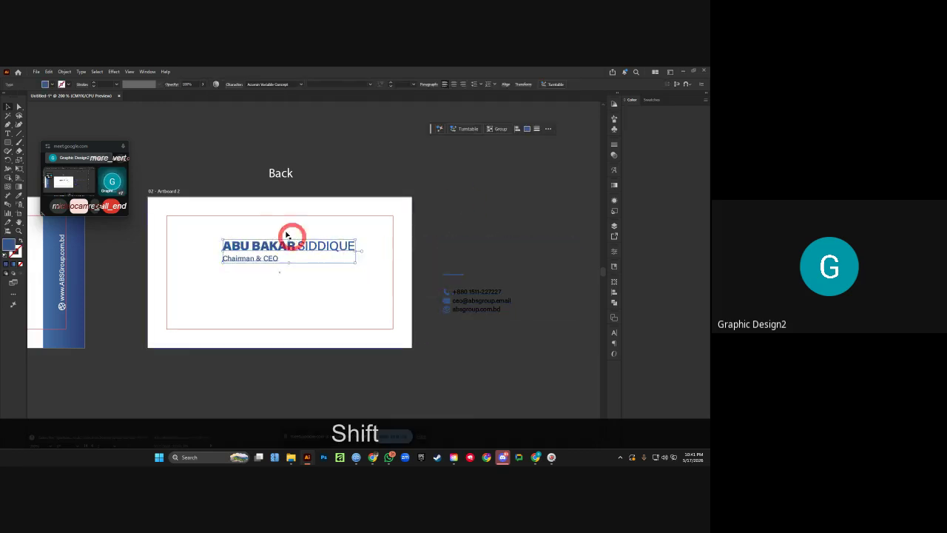
Centre-align the name and Chairman & CEO text lines and centre them horizontally on the Back artboard.
left_click(454, 86)
left_click(504, 85)
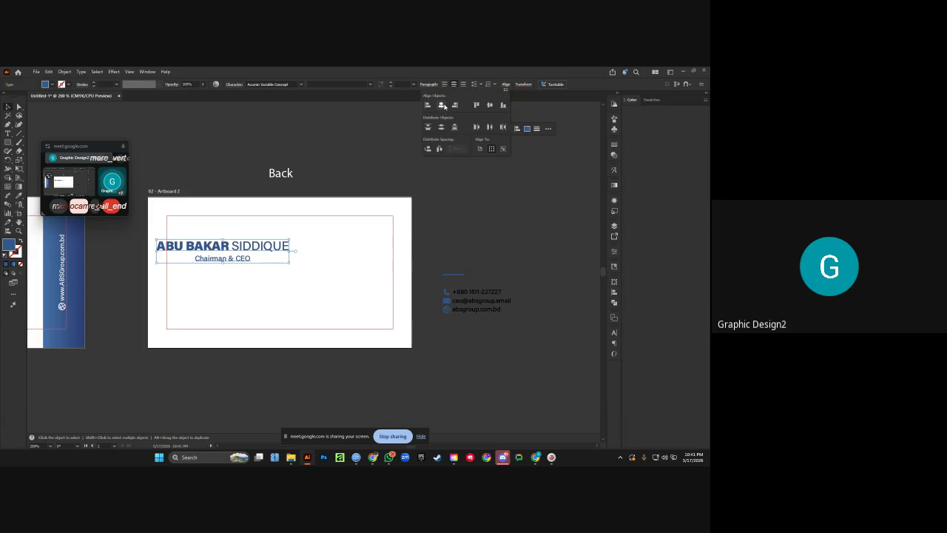
left_click(480, 149)
left_click(482, 136)
left_click(442, 105)
left_click(332, 126)
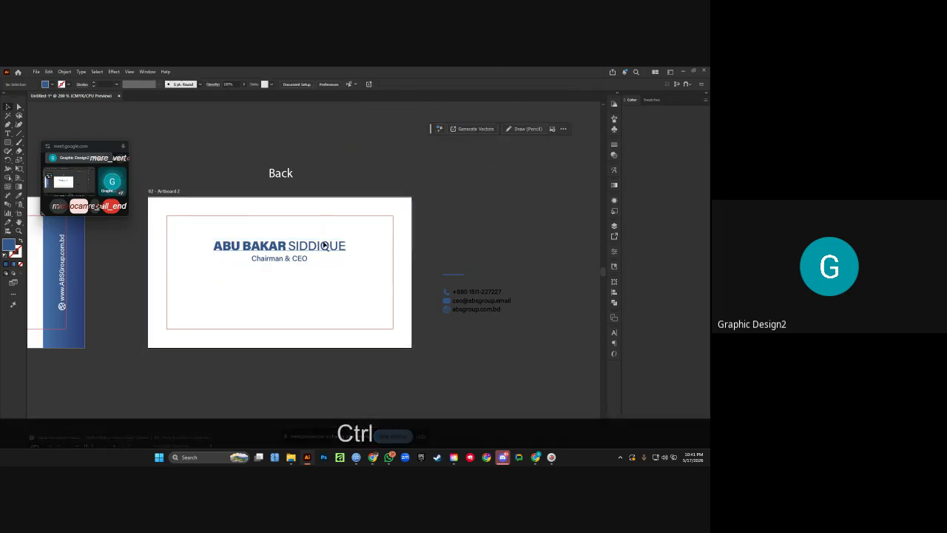
Check the font sizes of the name and the Chairman & CEO line on the Back artboard.
left_click(324, 247, "ctrl")
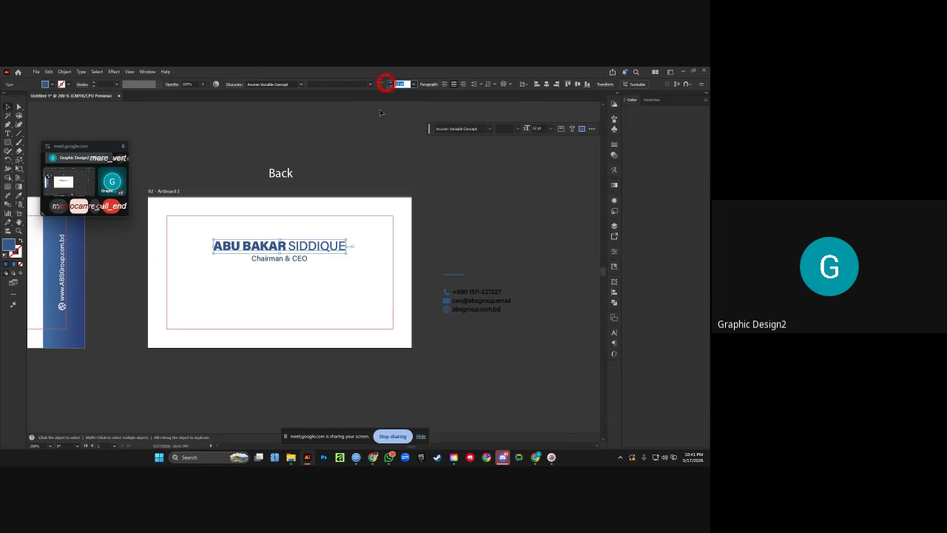
left_click(276, 271)
left_click(278, 260, "ctrl")
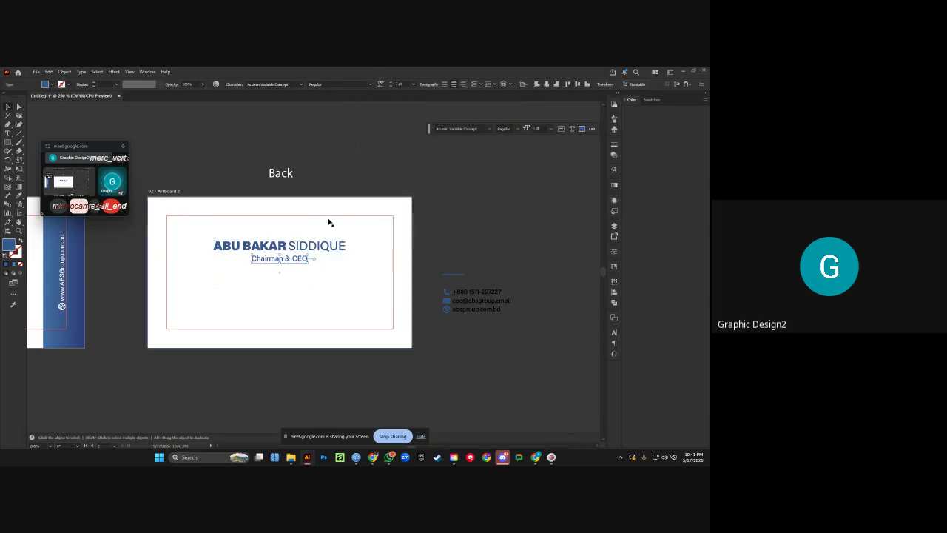
Set the font size of the Chairman & CEO line on the Back artboard to 8 pt.
left_click(391, 86)
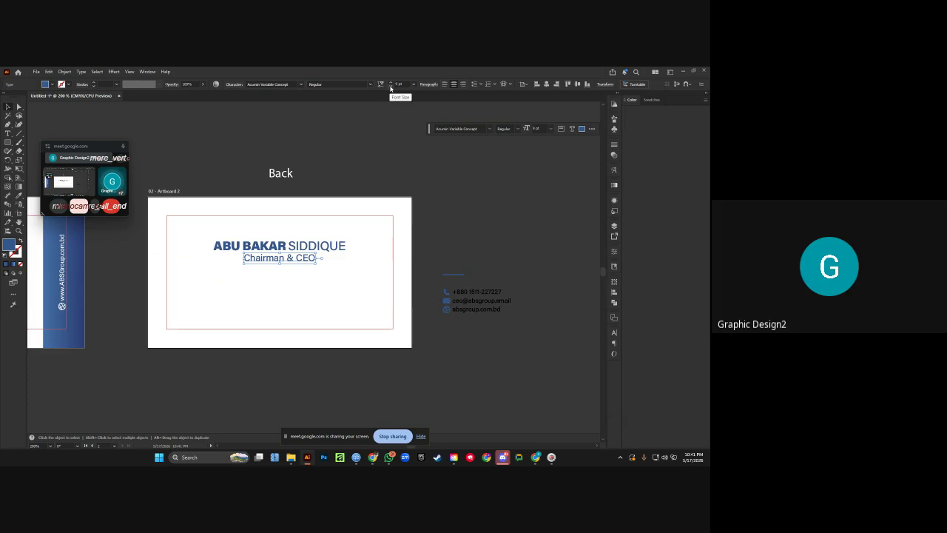
left_click(391, 87)
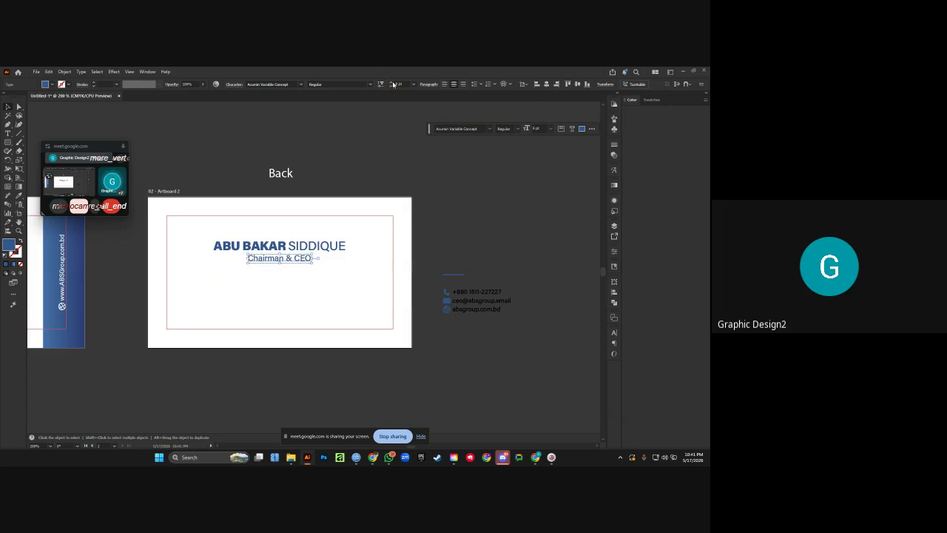
left_click(340, 163)
Lock the white background rectangle of the Back artboard.
key("ctrl+space")
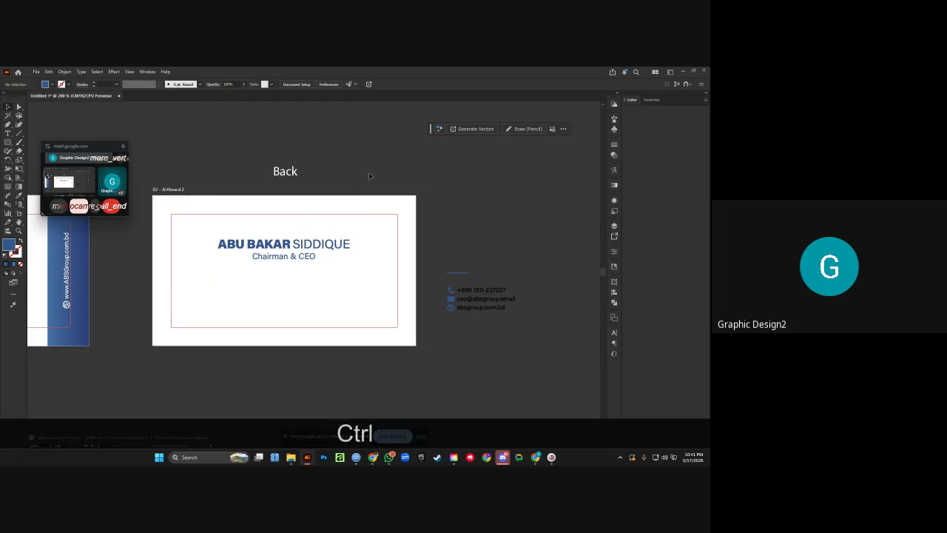
left_click(310, 231, "ctrl")
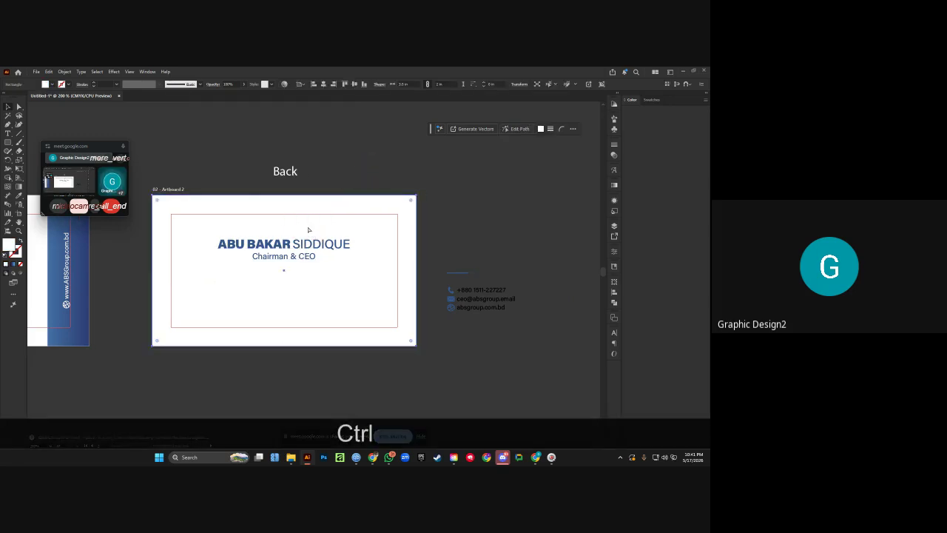
key("ctrl+2")
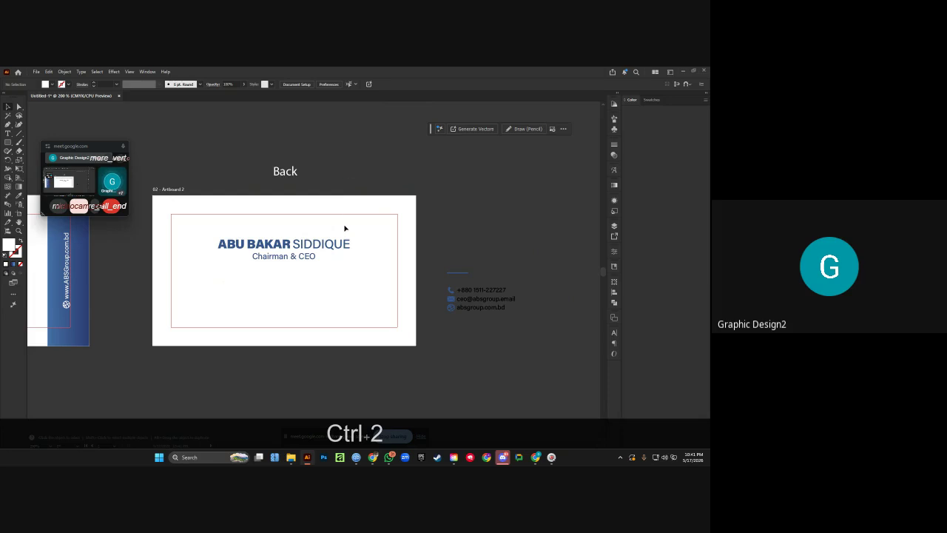
Move the name and Chairman & CEO lines up together, closer to the upper edge of the safe-margin guide.
left_click_drag(344, 228, 271, 268)
key("shift+Up")
key("Down")
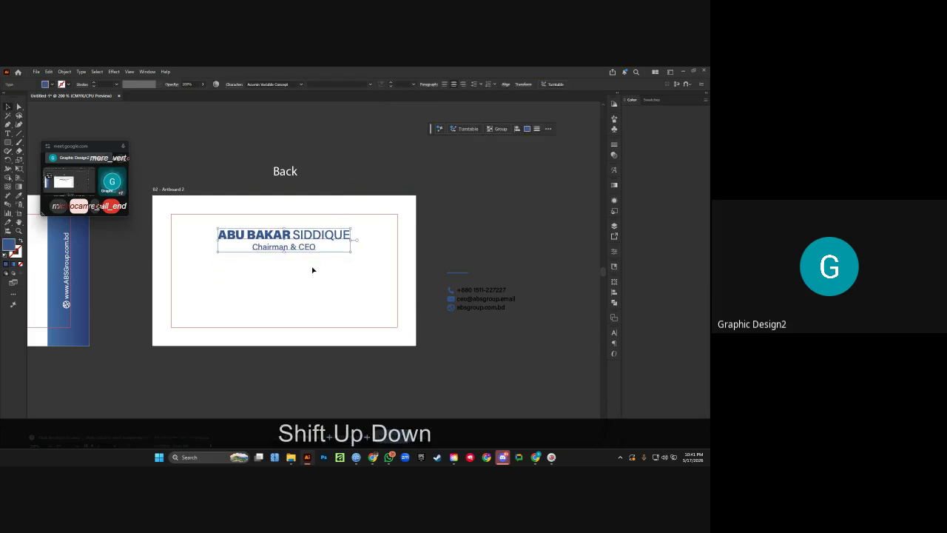
left_click(313, 270)
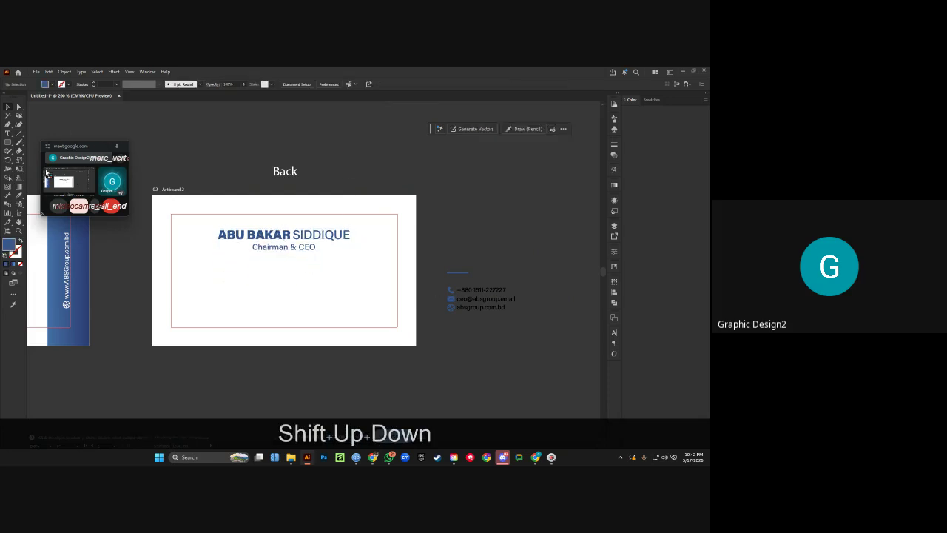
Draw a horizontal divider 3 in wide across the safe-margin guide below the job title, with a blue 0.5 pt stroke.
left_click(170, 270)
left_click(370, 277)
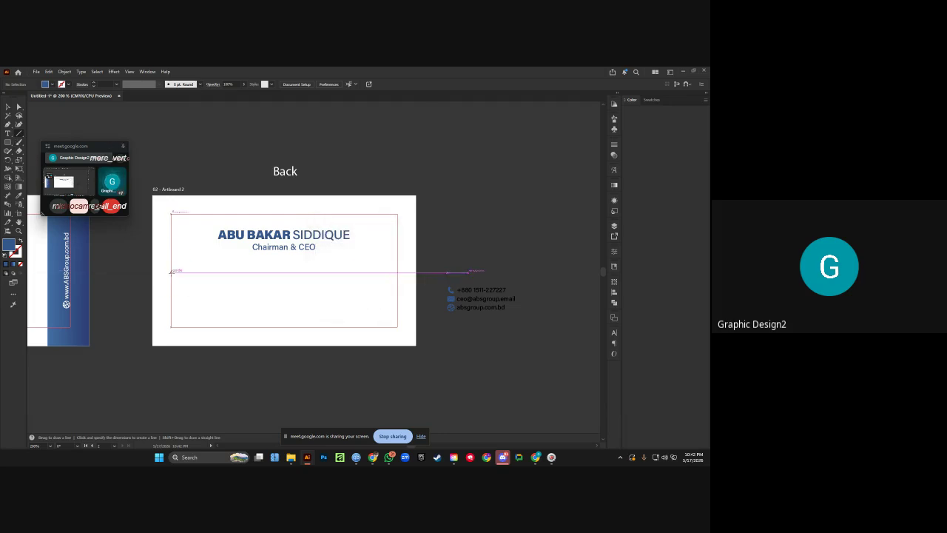
mouse_move(171, 271)
left_mouse_down()
mouse_move(408, 273)
mouse_move(397, 273)
left_mouse_up()
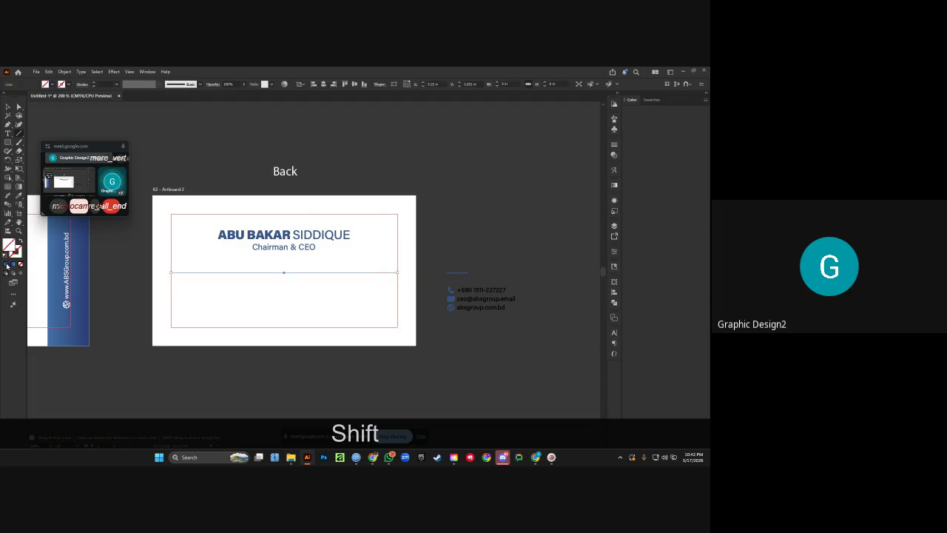
left_click(6, 265)
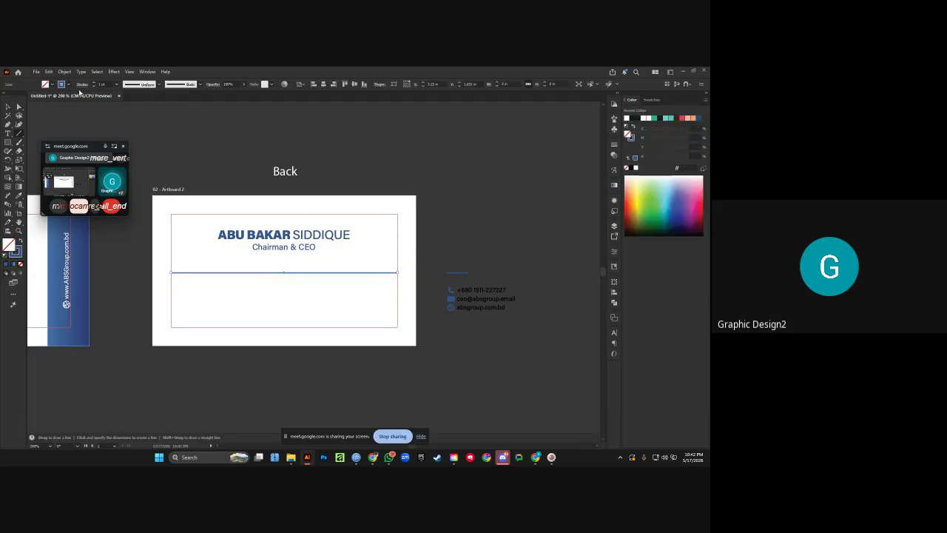
left_click(94, 87)
left_click(147, 125)
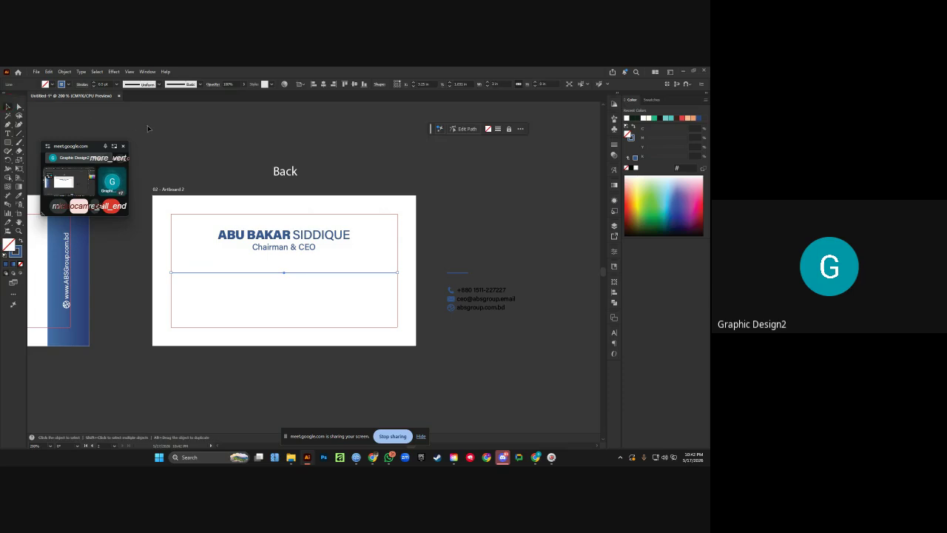
Ungroup the block of contact details beside the Back artboard.
left_click(459, 286)
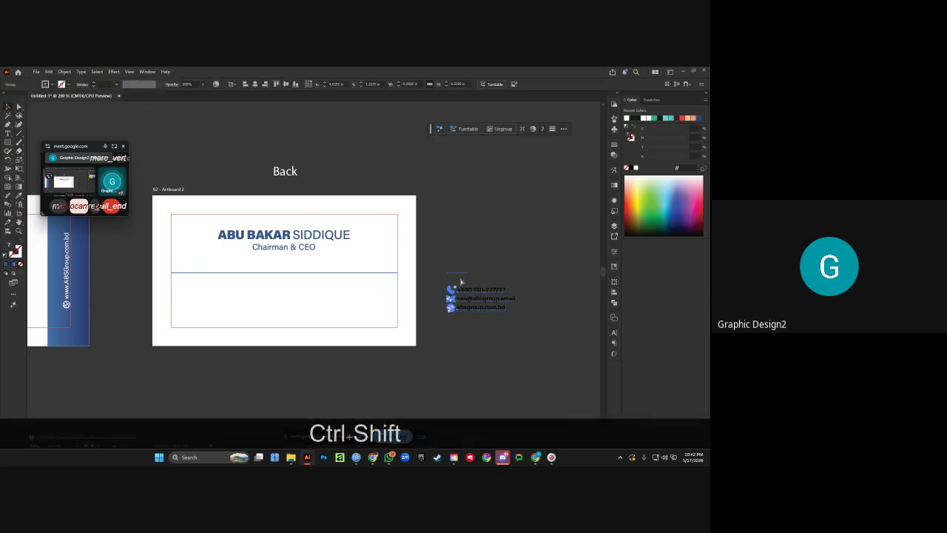
right_click(481, 300)
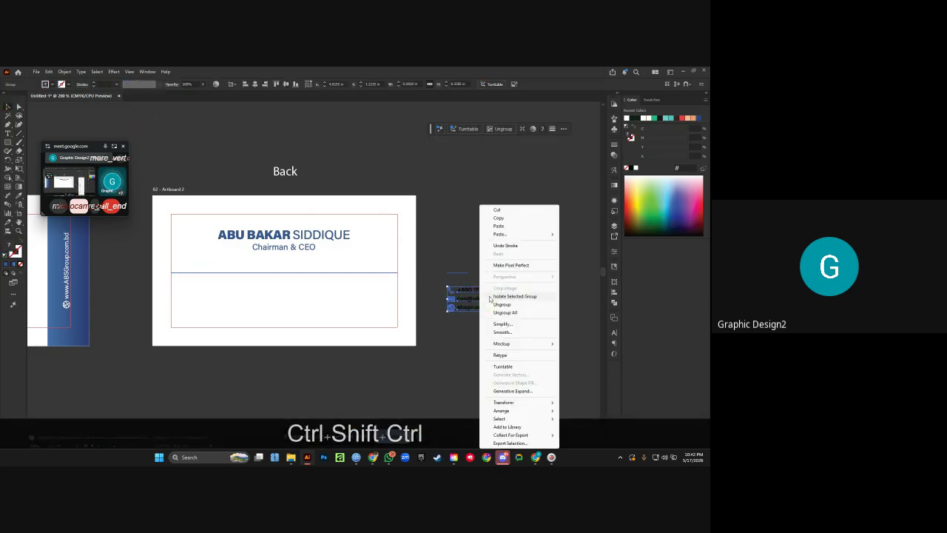
left_click(497, 305)
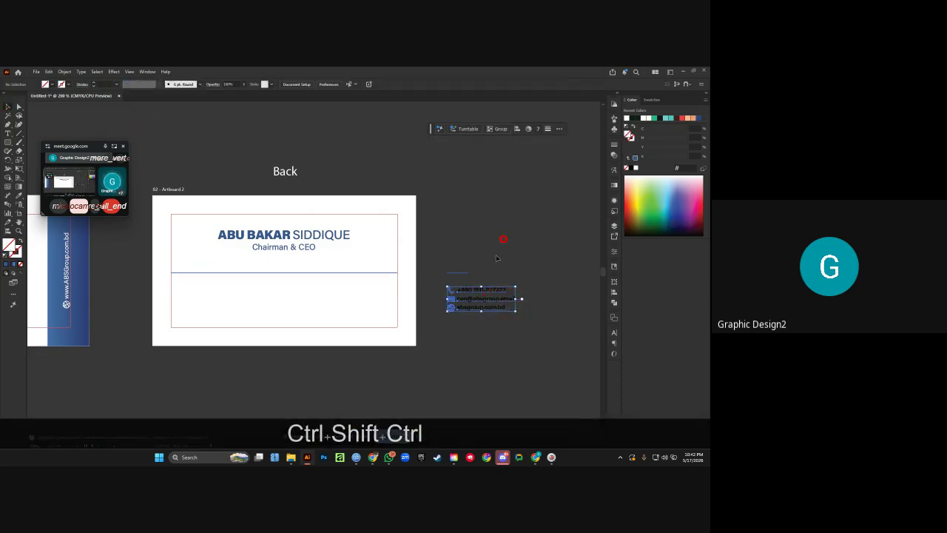
Group the phone icon with the phone number and move the group up, above the short blue line.
left_click(481, 294)
scroll(481, 294, "up", 2)
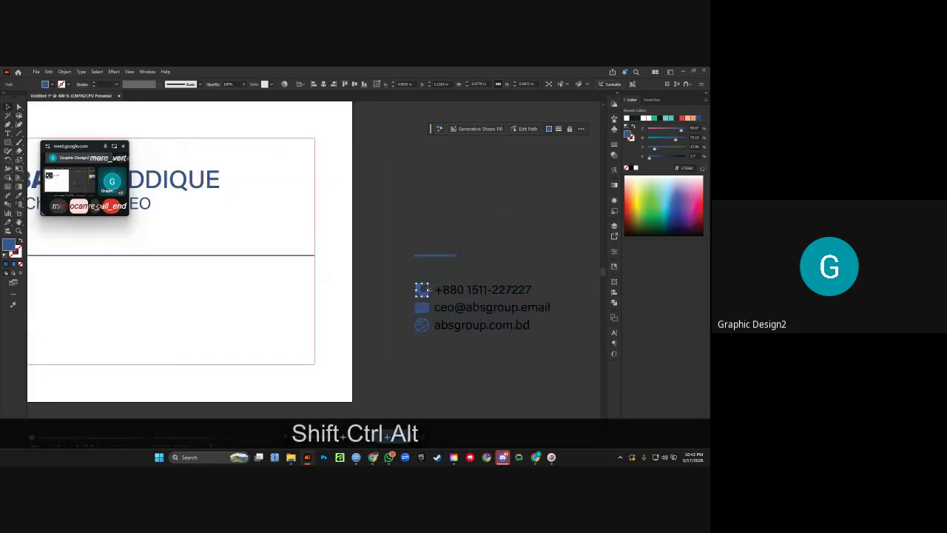
right_click(466, 291)
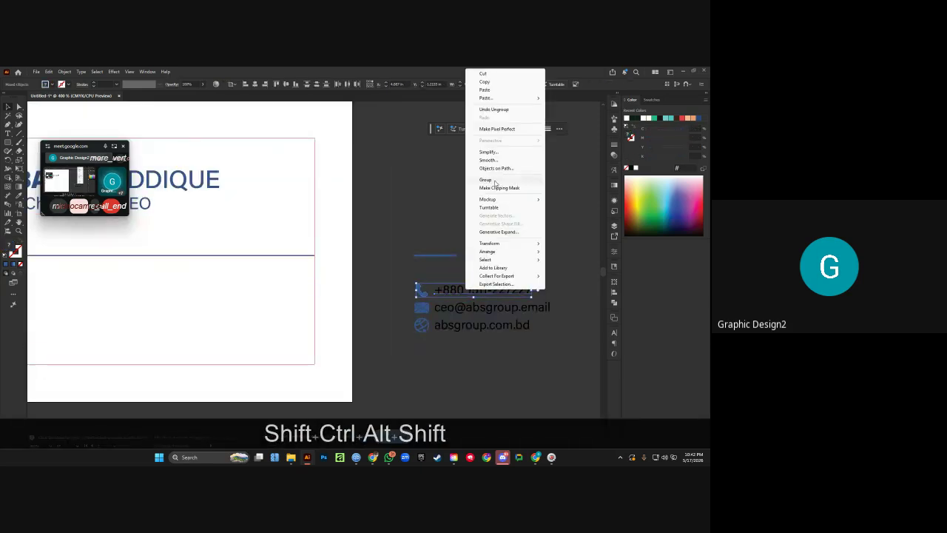
left_click(495, 183)
left_click_drag(477, 292, 486, 191)
Group the envelope icon with the e-mail address and move the group up to just below the phone entry.
left_click(423, 306)
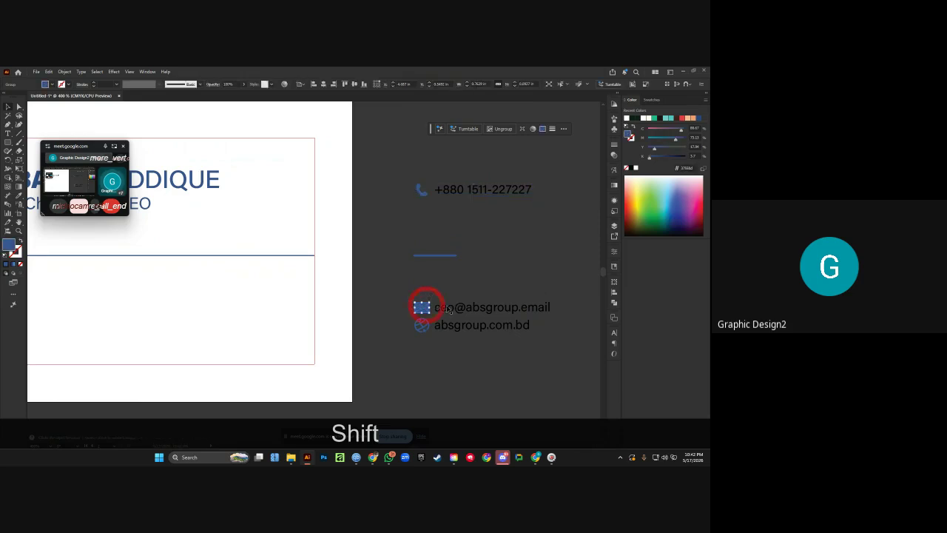
left_click(453, 309, "shift")
right_click(455, 311)
left_click(496, 199)
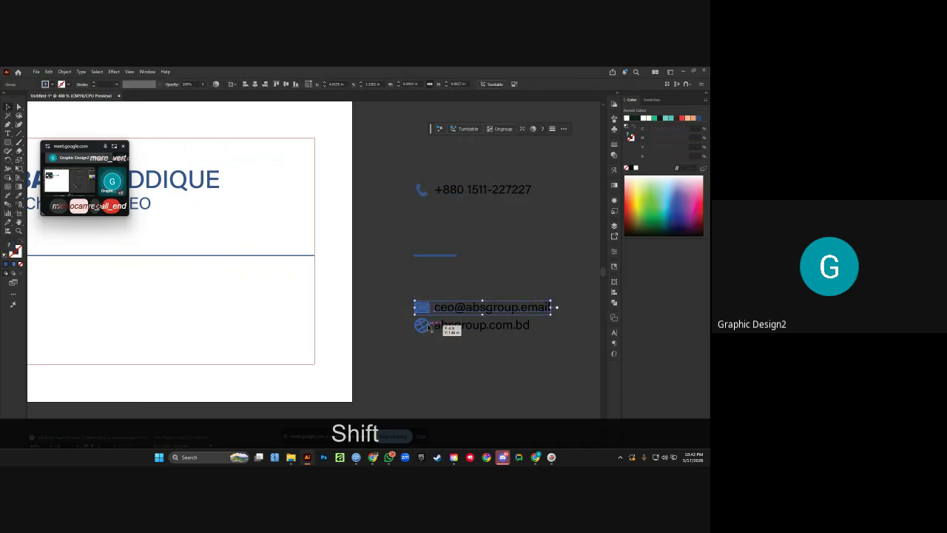
left_click_drag(443, 307, 443, 217)
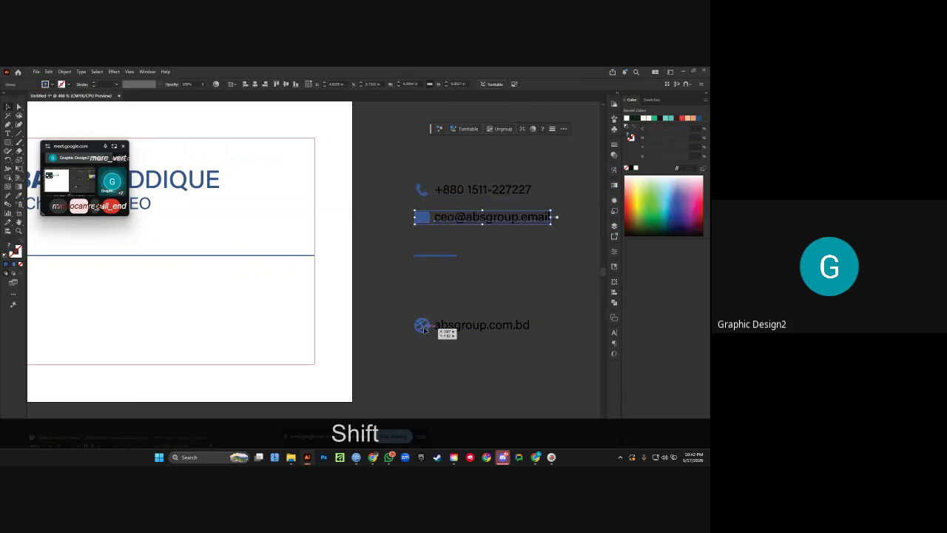
Try to group the globe icon with the website address and move the entry.
left_click(424, 327)
left_click(455, 326, "shift")
right_click(457, 323)
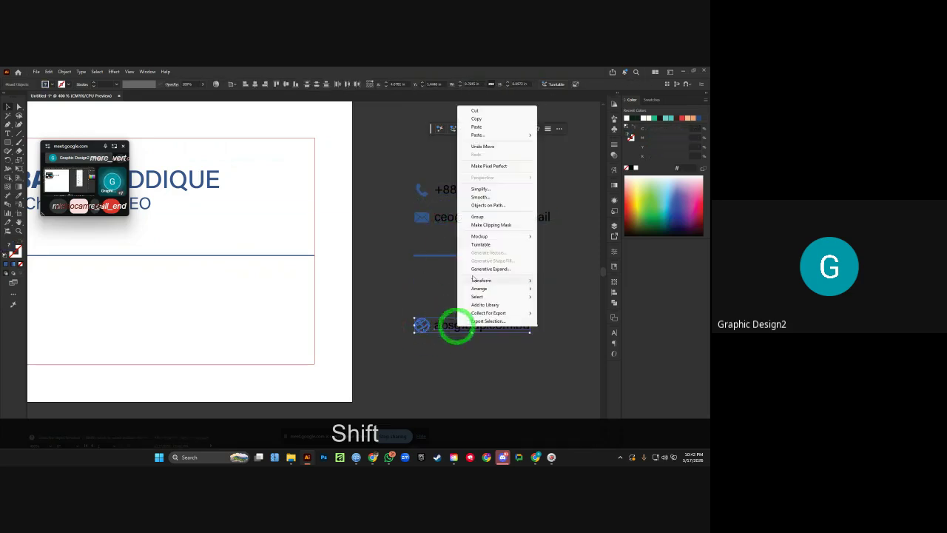
left_click(484, 219)
left_click(466, 296)
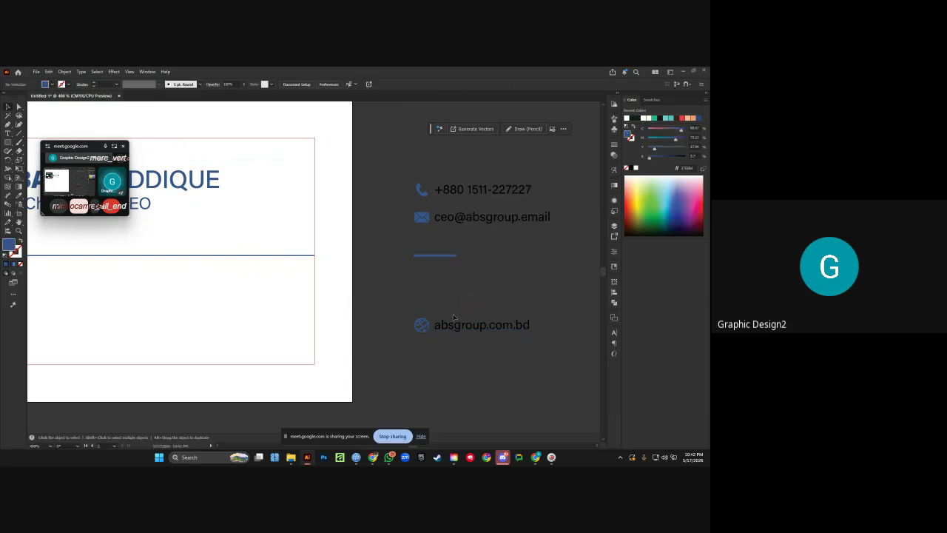
key("ctrl+z")
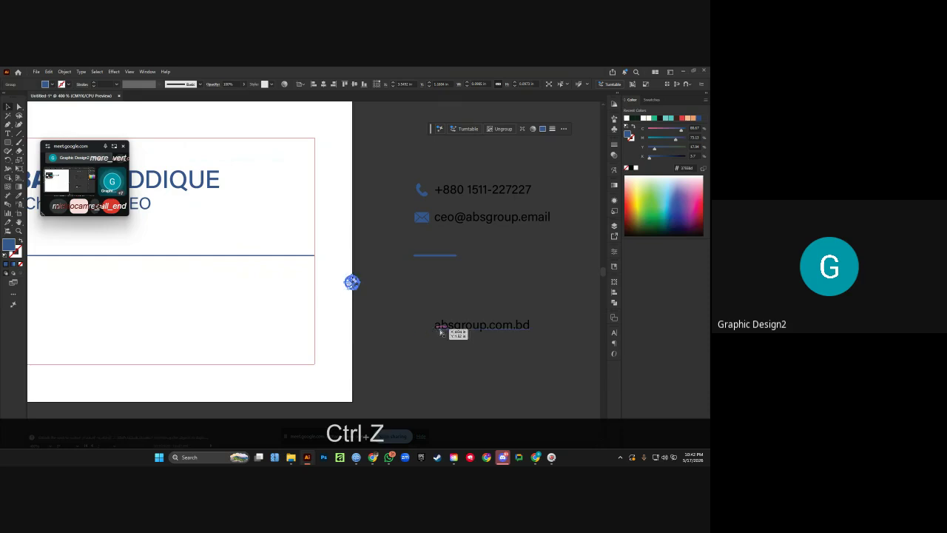
left_click_drag(444, 332, 466, 302)
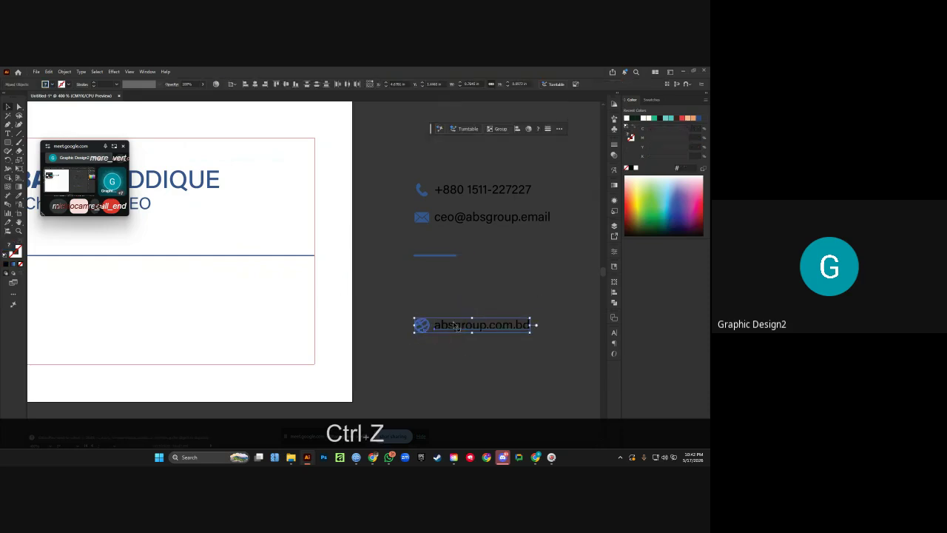
key("ctrl+z")
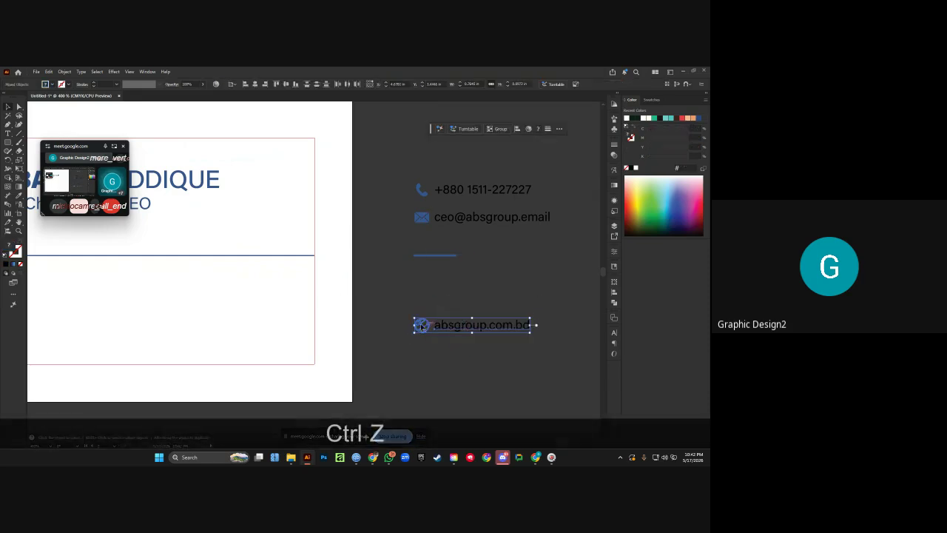
left_click(449, 303)
Group the globe icon and the absgroup.com.bd text into one entry, keeping it in its current position.
left_click(453, 326)
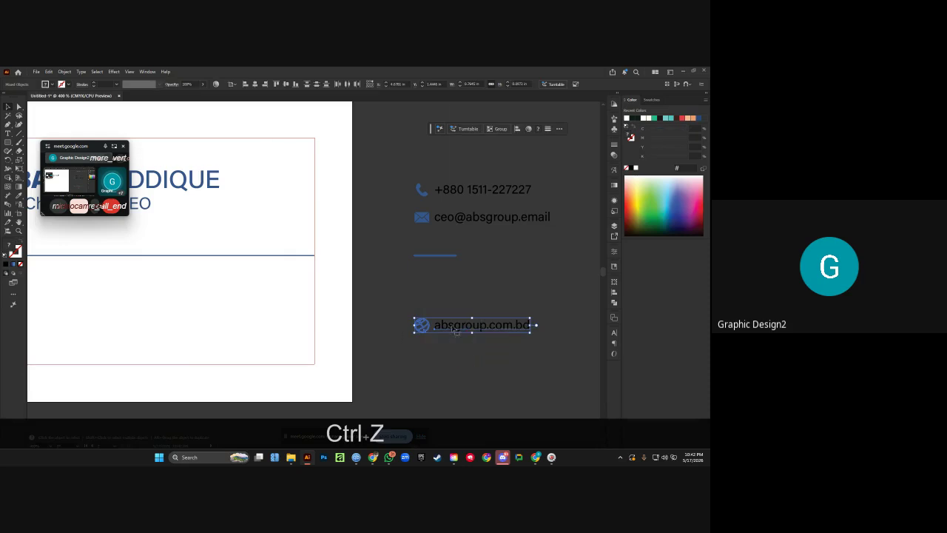
right_click(452, 326)
left_click(474, 218)
left_click(448, 297)
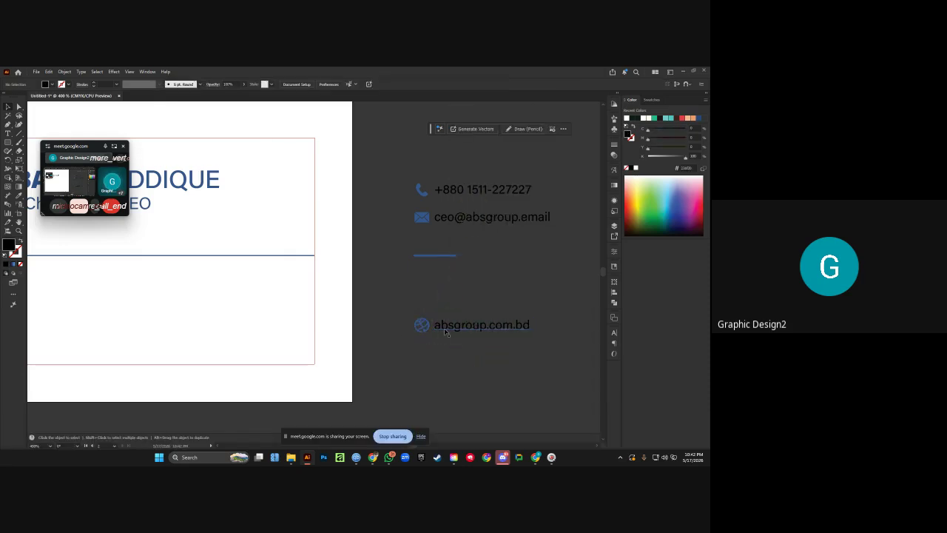
left_click_drag(437, 326, 436, 296)
key("ctrl+z")
key("ctrl+z")
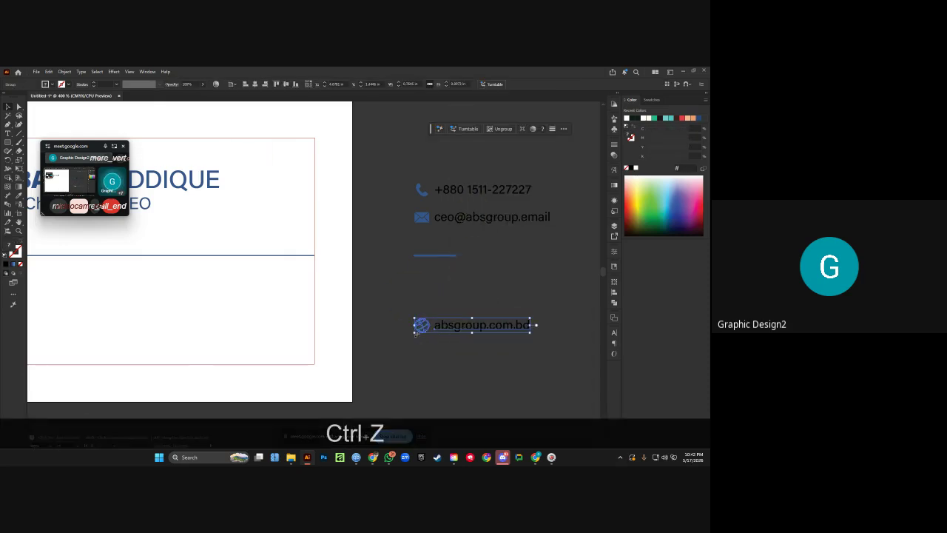
Place the phone, e-mail and website entries in a row below the divider on the Back artboard, in that order from the left guide.
left_click(428, 296)
left_click(429, 296, "ctrl+alt")
left_click(474, 304, "ctrl+alt")
left_click(519, 310, "ctrl+alt")
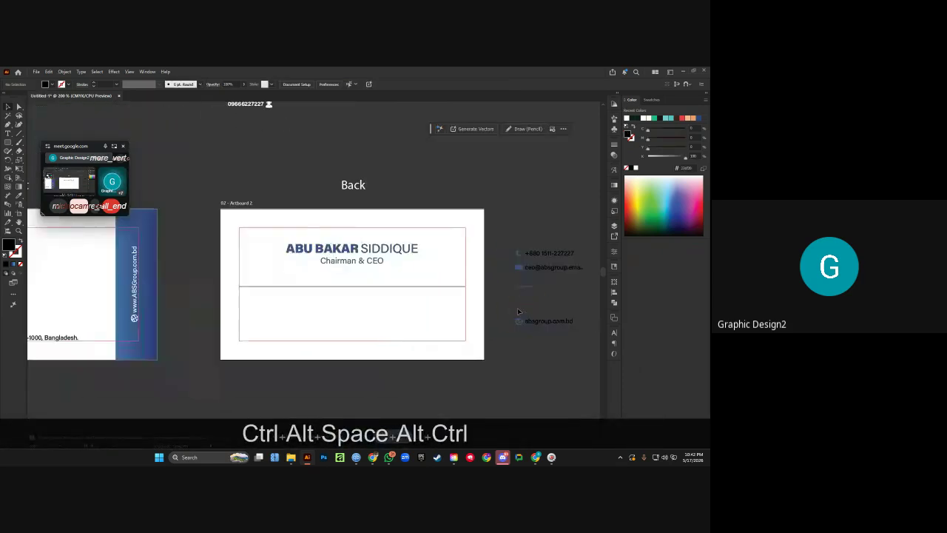
left_click_drag(519, 310, 503, 296)
left_click(520, 240)
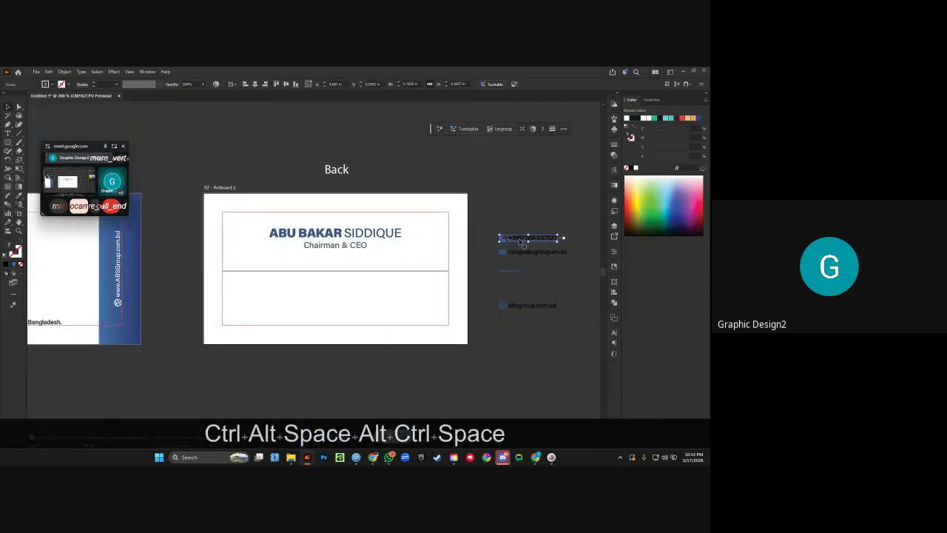
left_click_drag(520, 240, 243, 283)
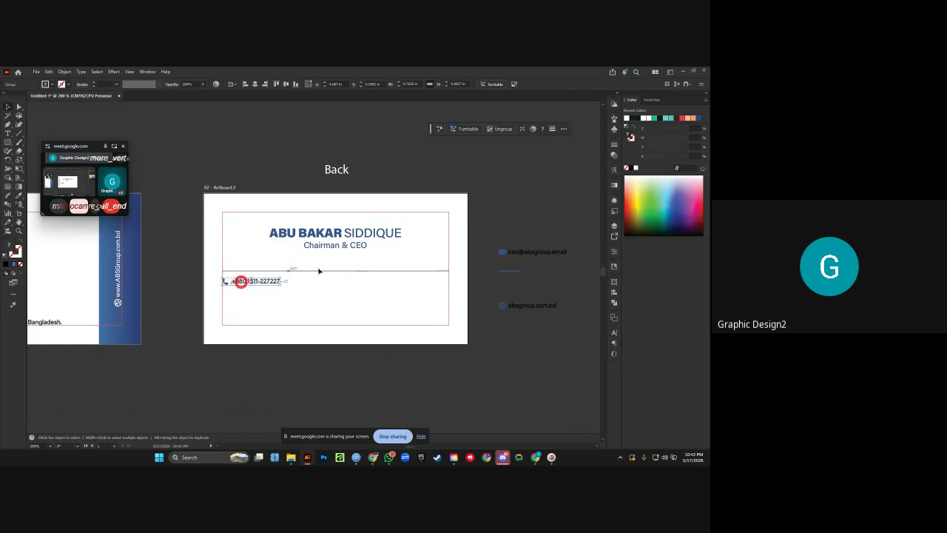
left_click_drag(513, 254, 319, 284)
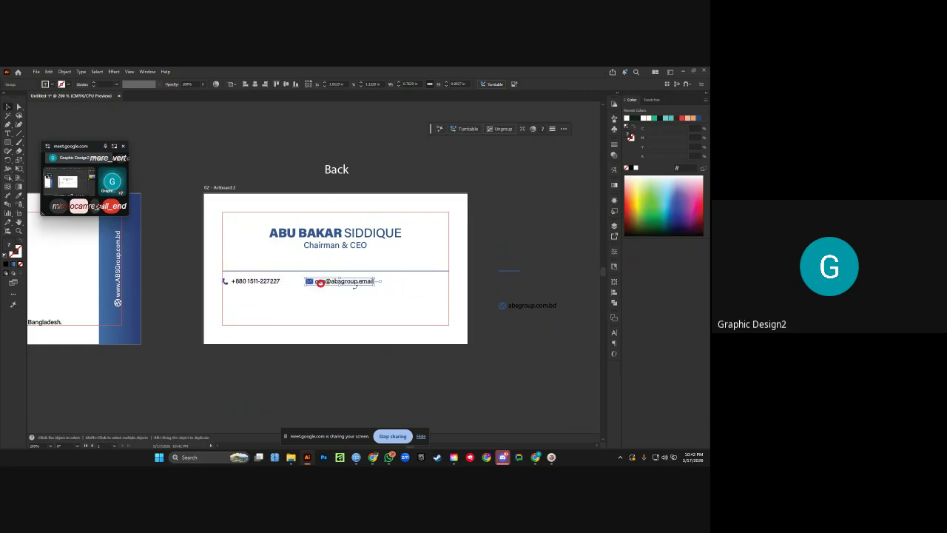
left_click_drag(522, 312, 418, 287)
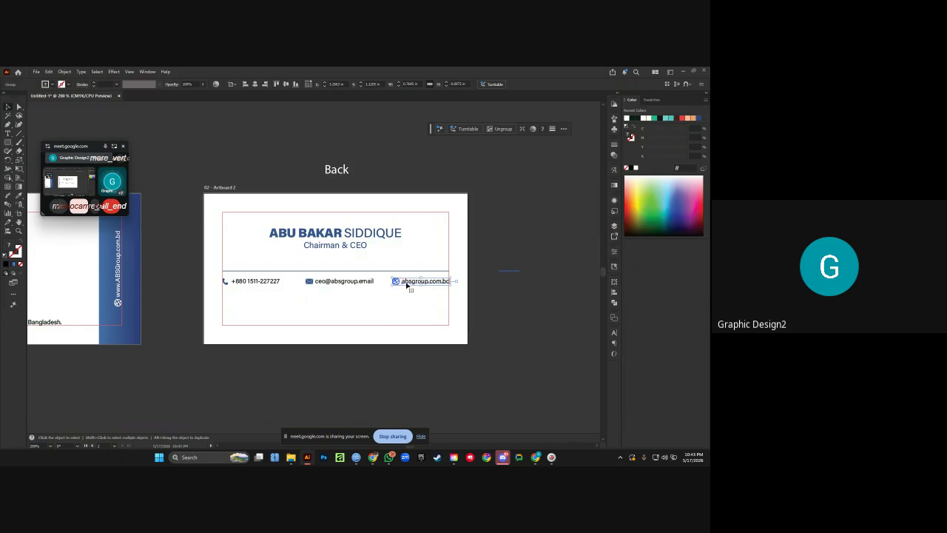
Align the right edge of the website entry with the right side of the safe-margin guide.
scroll(437, 287, "up", 3)
left_click_drag(444, 284, 450, 283)
key("alt+ctrl+0")
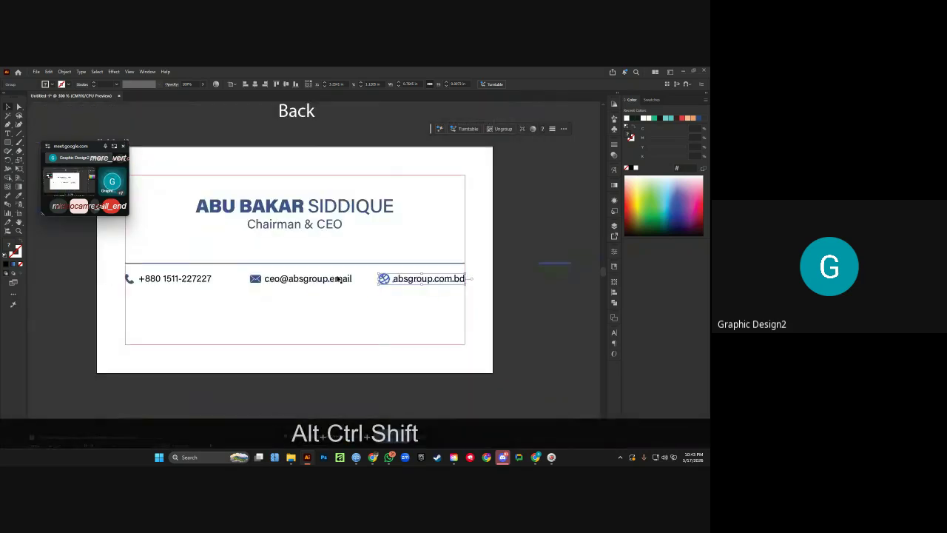
Distribute the phone, e-mail and website entries horizontally by their centres across the row.
left_click(308, 278, "shift")
left_click(192, 286, "shift")
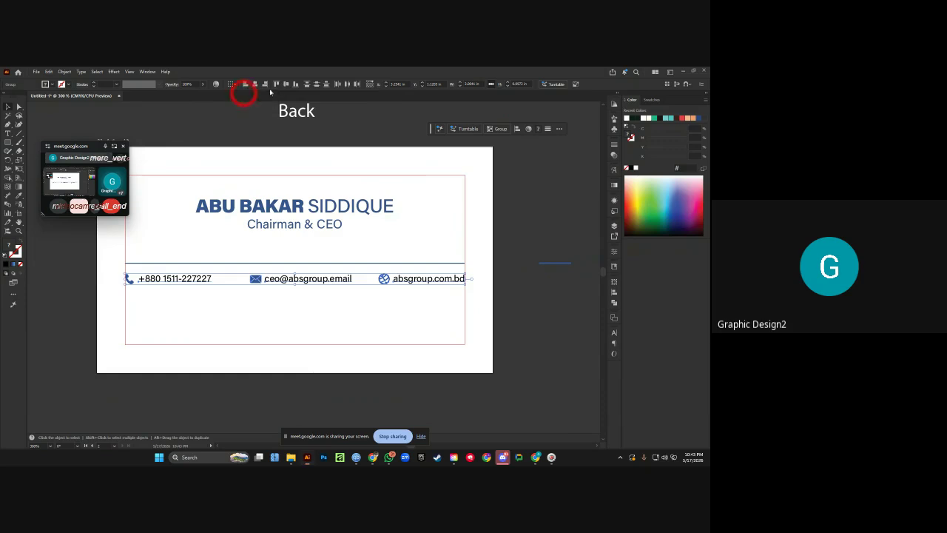
left_click(346, 85)
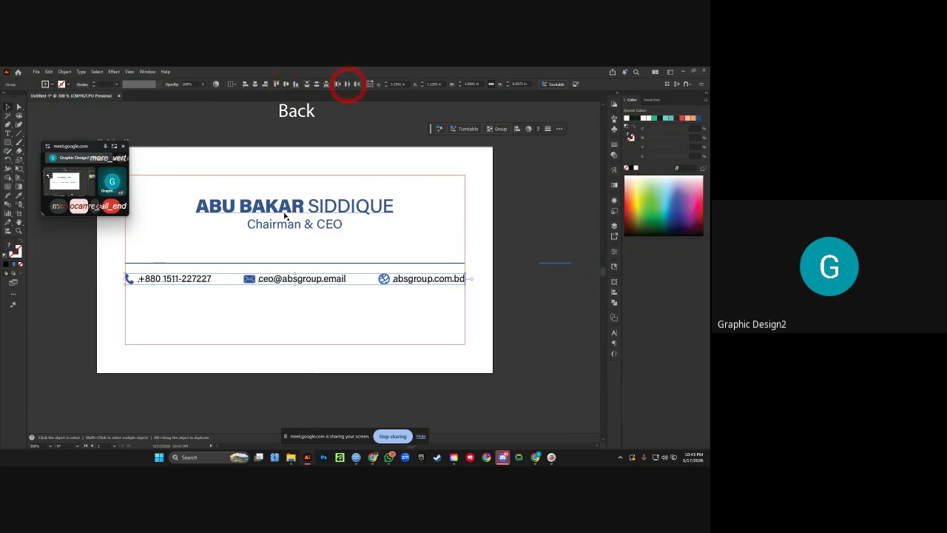
left_click(355, 134)
left_click(357, 132, "ctrl+alt")
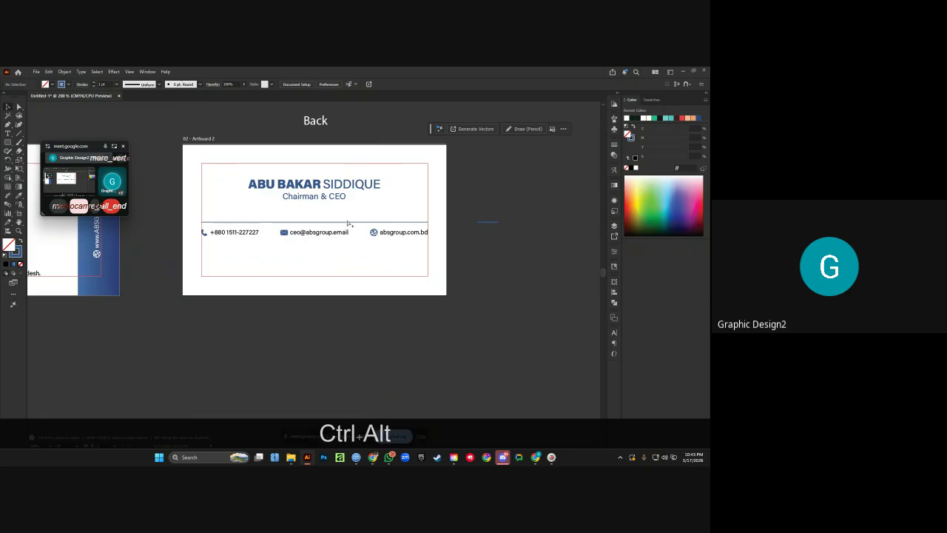
Duplicate the divider line below the contact row and nudge the phone, email and website items vertically between the two lines.
scroll(339, 226, "up", 1)
left_click_drag(339, 226, 334, 250)
left_click(197, 239)
left_click(323, 237, "shift")
left_click(421, 241, "shift")
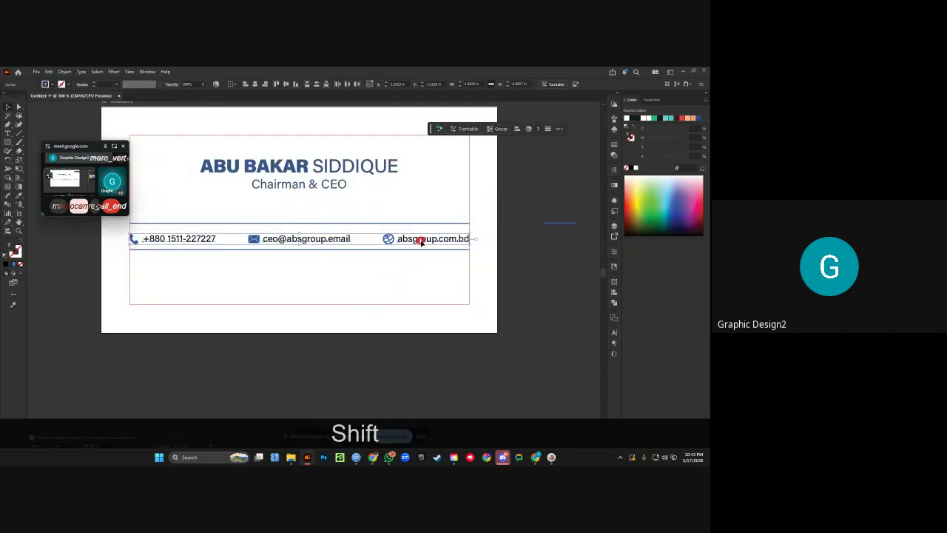
key("Up")
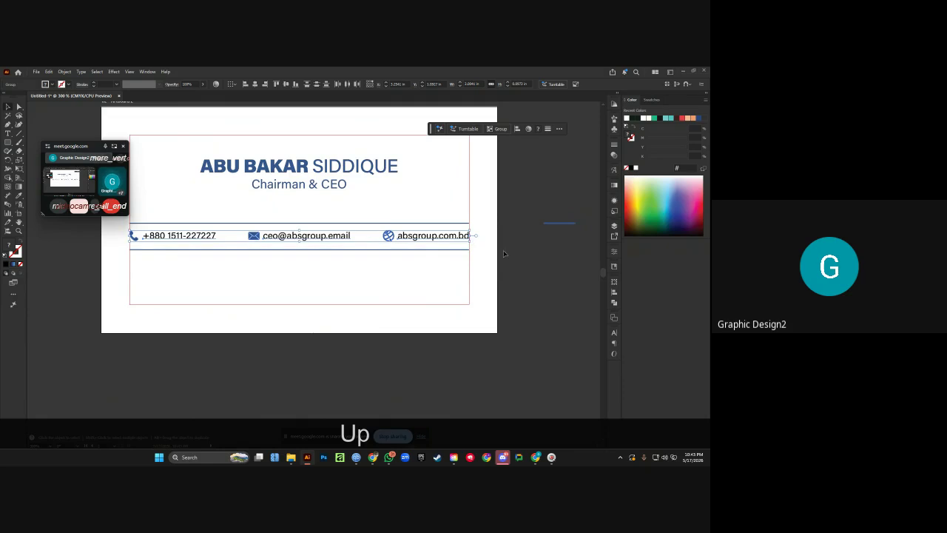
key("Down")
left_click(533, 254)
key("ctrl+alt+space")
left_click(517, 254, "ctrl+alt")
left_click_drag(518, 254, 479, 252)
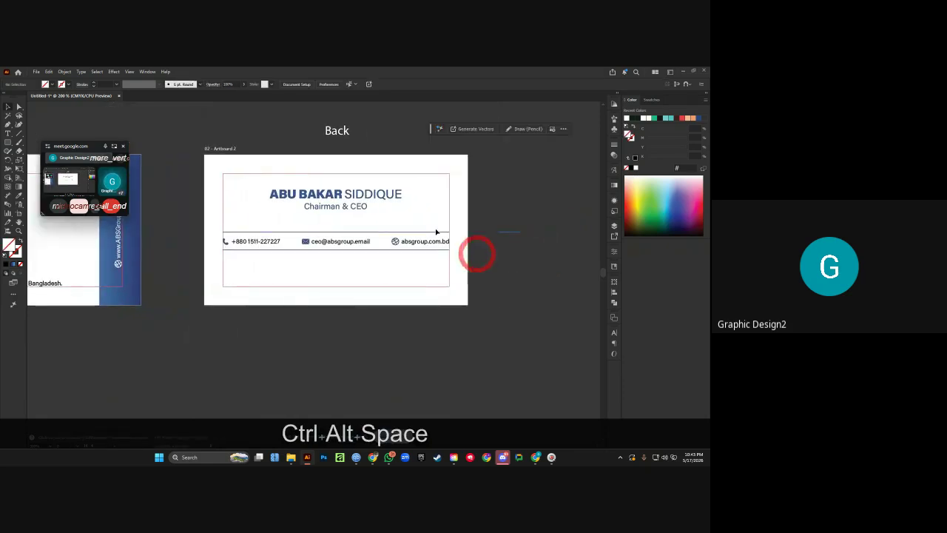
Set the stroke weight of both divider lines around the contact row to 0.25 pt.
left_click(435, 231)
left_click(416, 250, "shift")
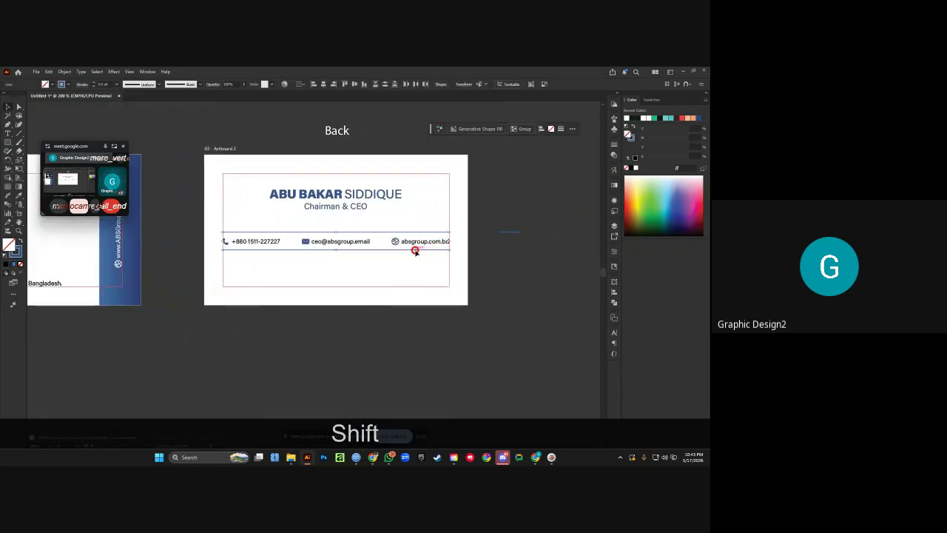
left_click(253, 136)
left_click_drag(362, 145, 341, 151)
left_click(496, 289, "ctrl+alt")
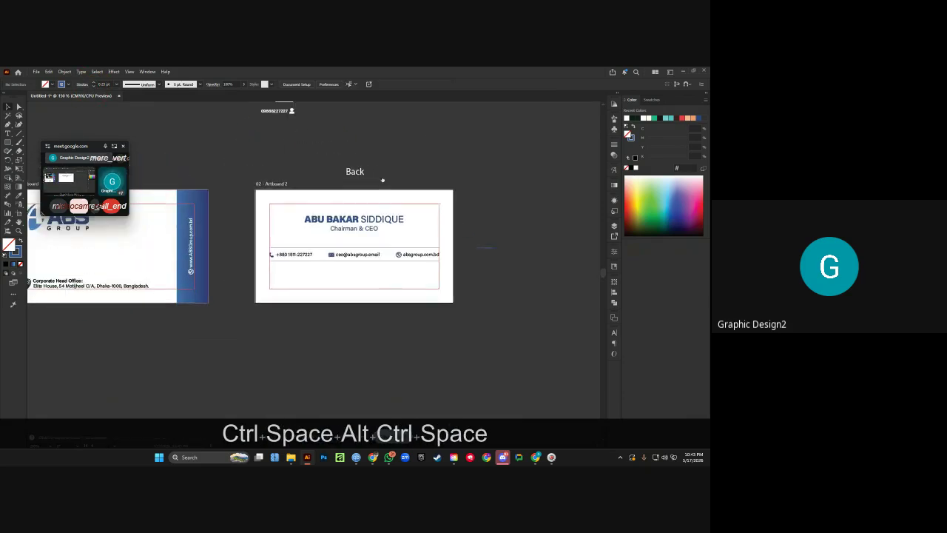
Ungroup the company list and QR code block, and move the company name list down above the Back artboard.
left_click_drag(404, 161, 390, 274)
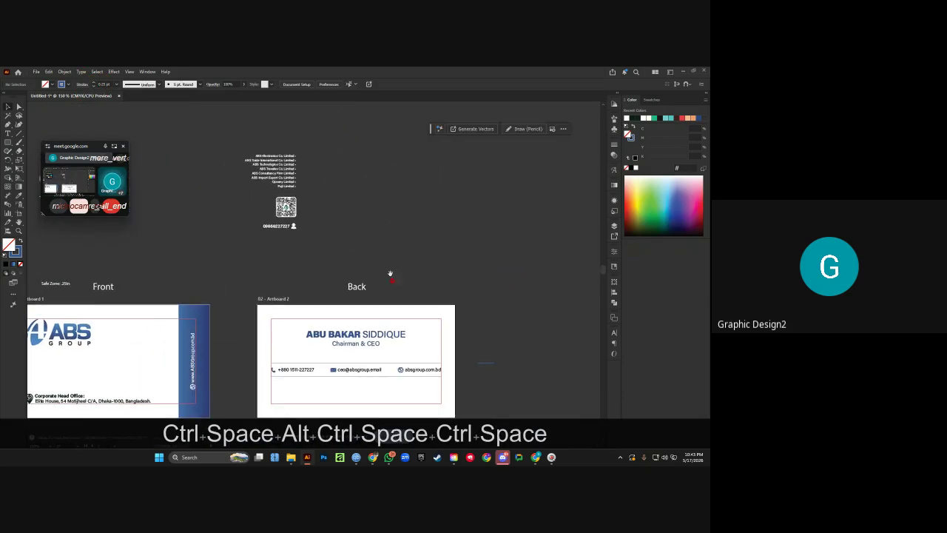
scroll(412, 304, "down", 2)
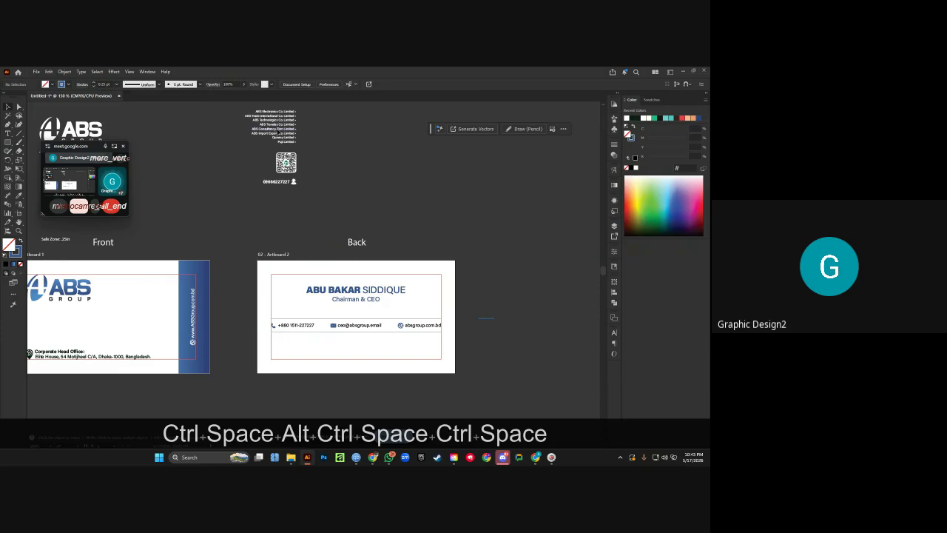
left_click(286, 162)
key("ctrl+shift+g")
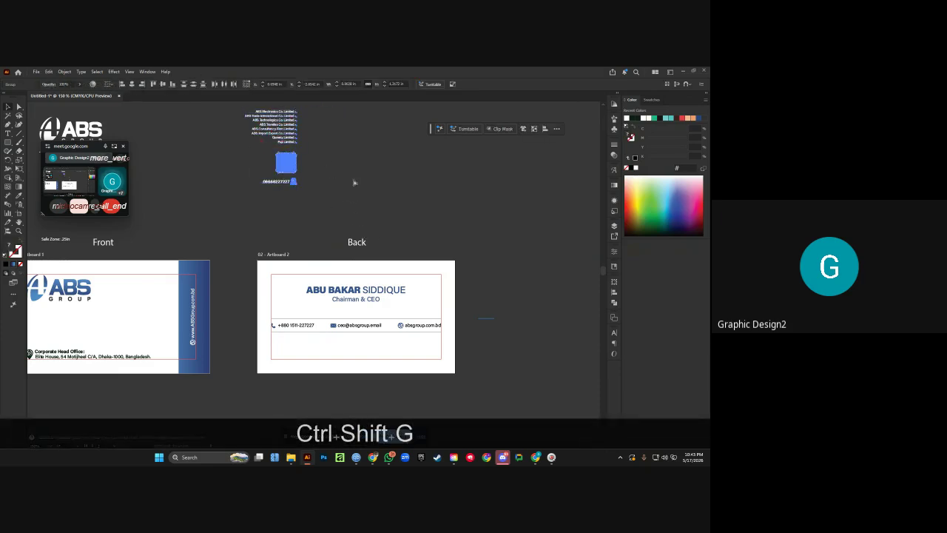
left_click(355, 182)
left_click_drag(263, 154, 262, 154)
left_click_drag(286, 124, 392, 222)
left_click(439, 225)
Ungroup the company name list into separate text lines.
scroll(409, 221, "right", 1)
right_click(368, 210)
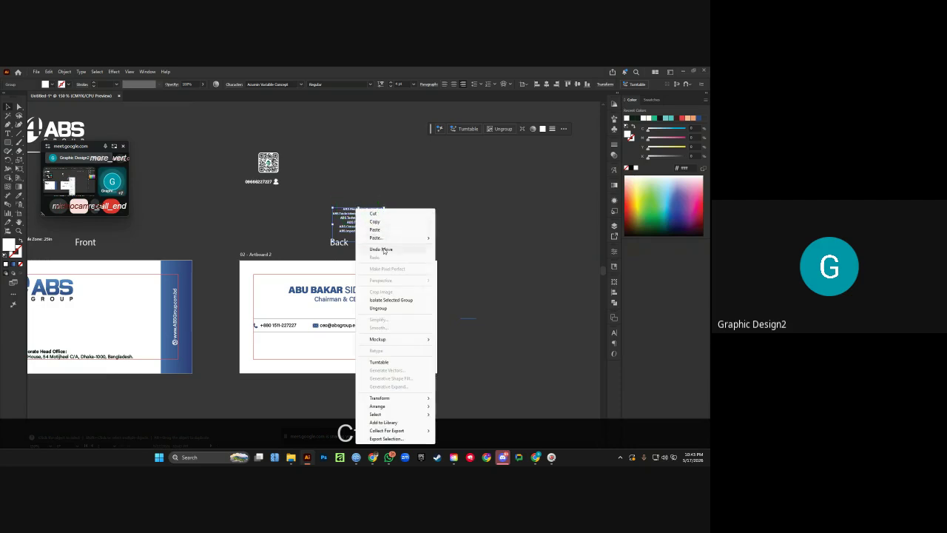
left_click(378, 308)
left_click(421, 235)
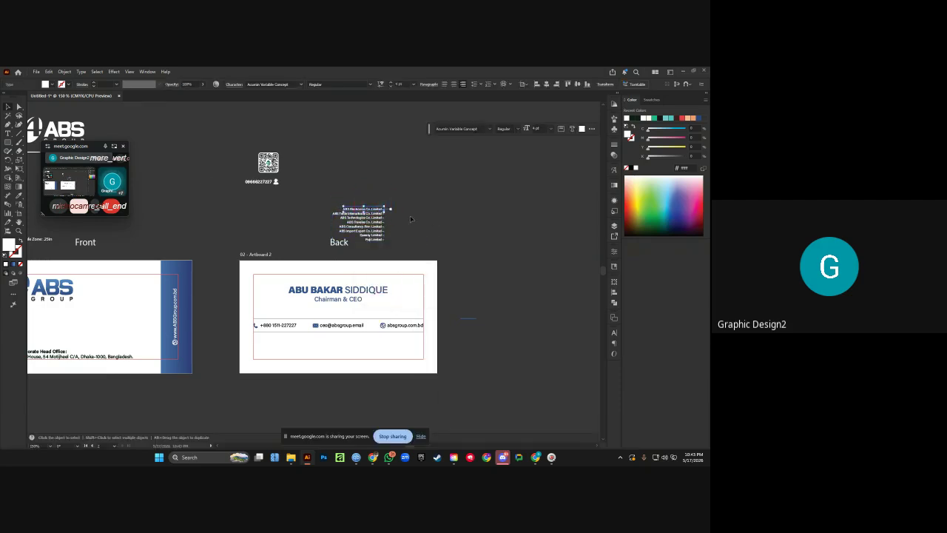
Move the ABS Electronics, ABS Trade International and ABS Technologies names onto the card's lower right area, against the safe margin.
scroll(381, 216, "up", 1)
left_click(377, 212)
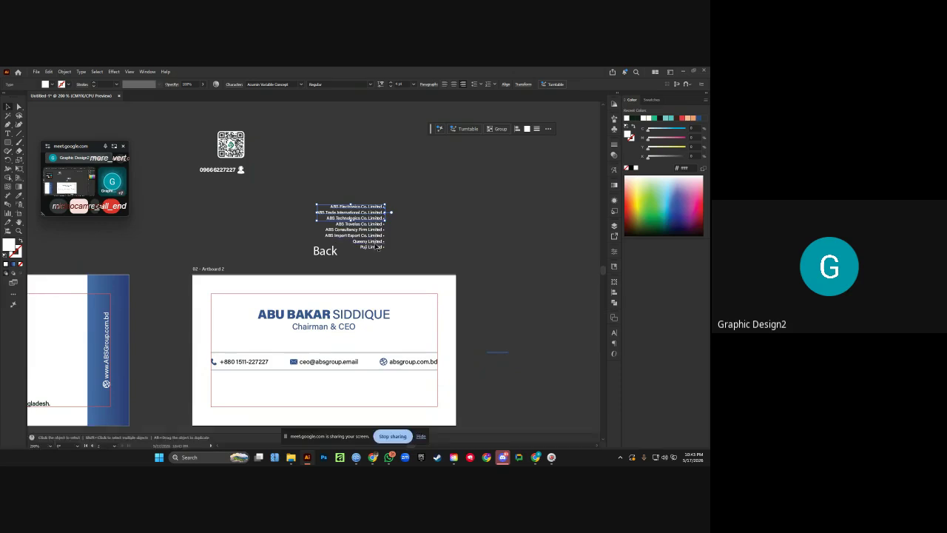
left_click_drag(378, 247, 367, 319)
Recolour the three company names on the card and the five remaining ones with the Eyedropper, sampling the card's black text.
left_click(16, 194)
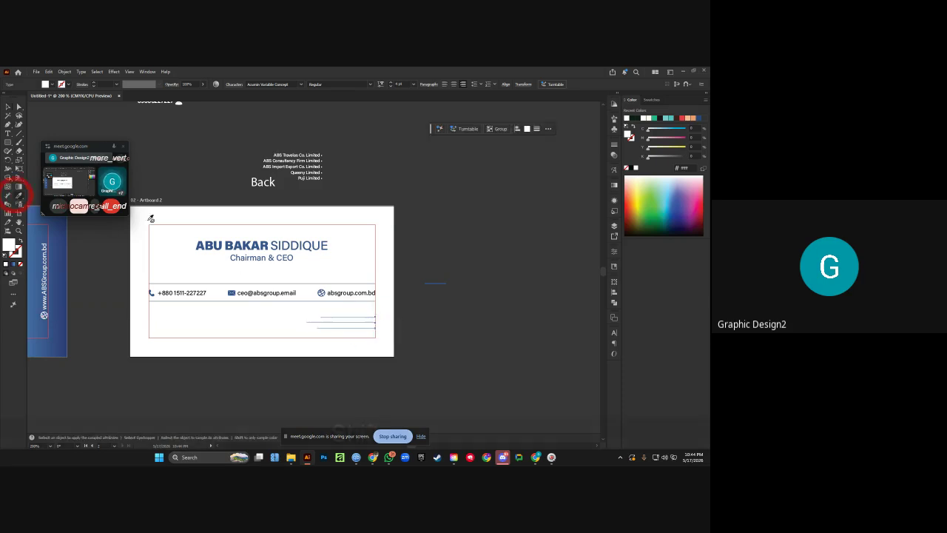
left_click(310, 279, "shift")
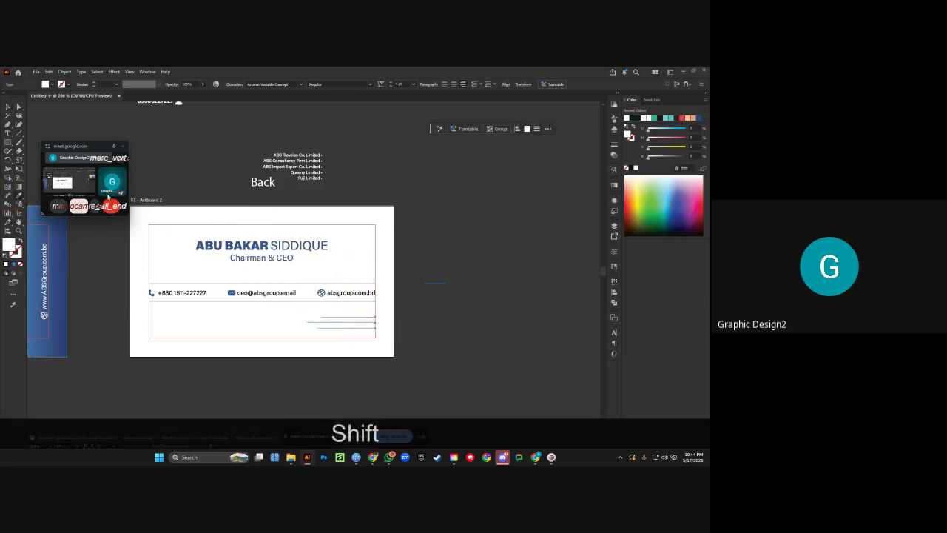
left_click(357, 288)
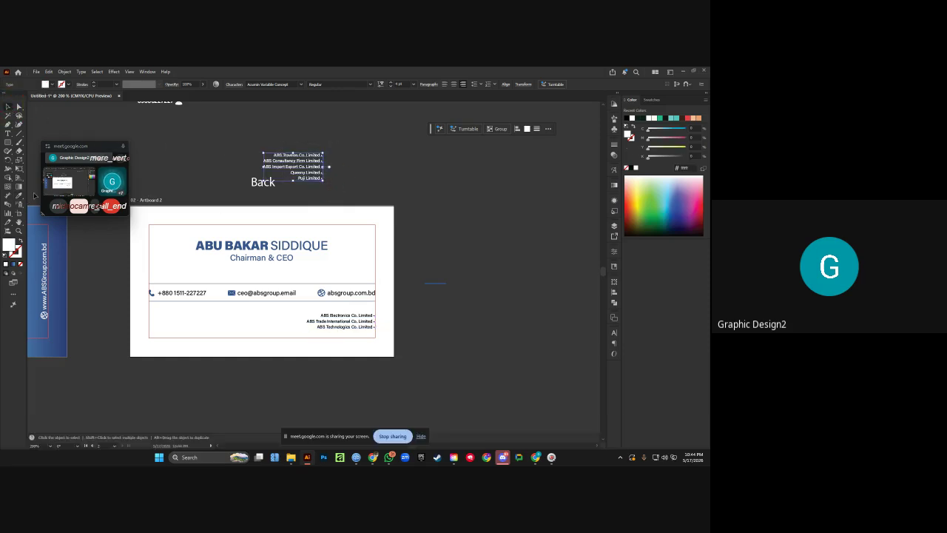
left_click(337, 317)
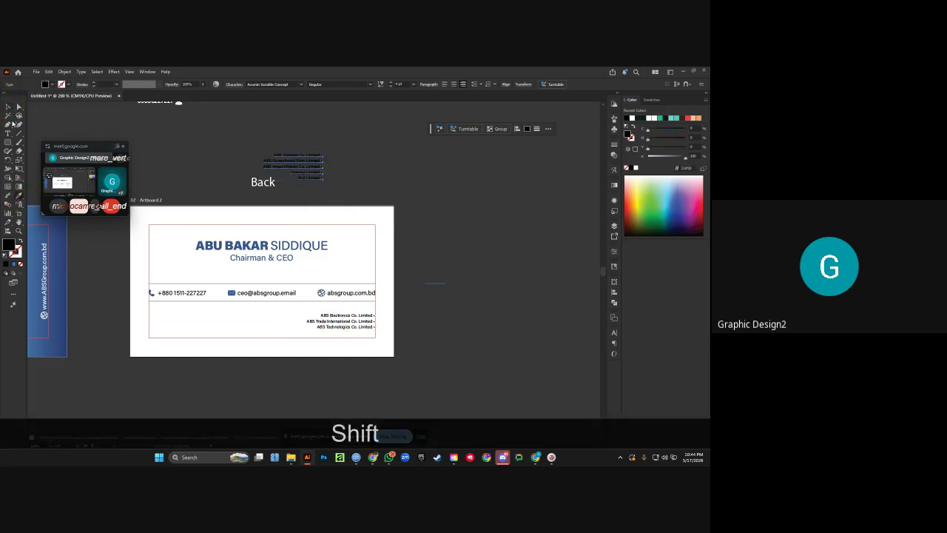
key("v")
left_click(250, 147)
left_click_drag(253, 138, 287, 323)
left_click_drag(317, 177, 199, 322)
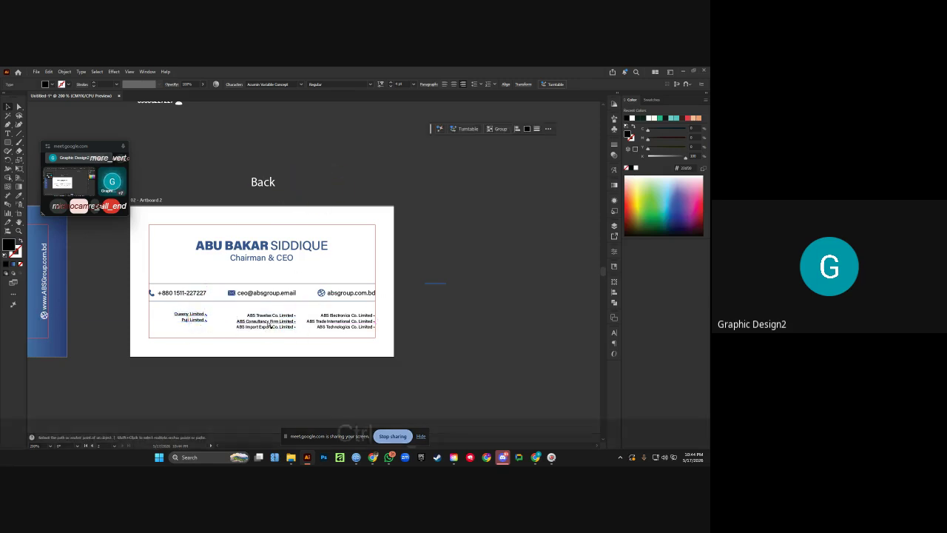
key("ctrl+z")
left_click(418, 317)
key("ctrl+z")
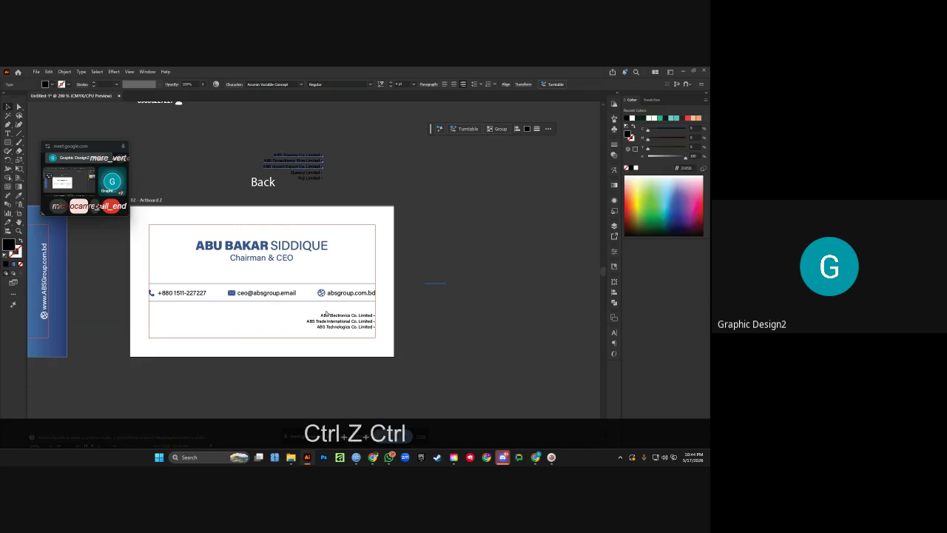
key("ctrl+z")
key("ctrl+shift+z")
left_click(429, 323)
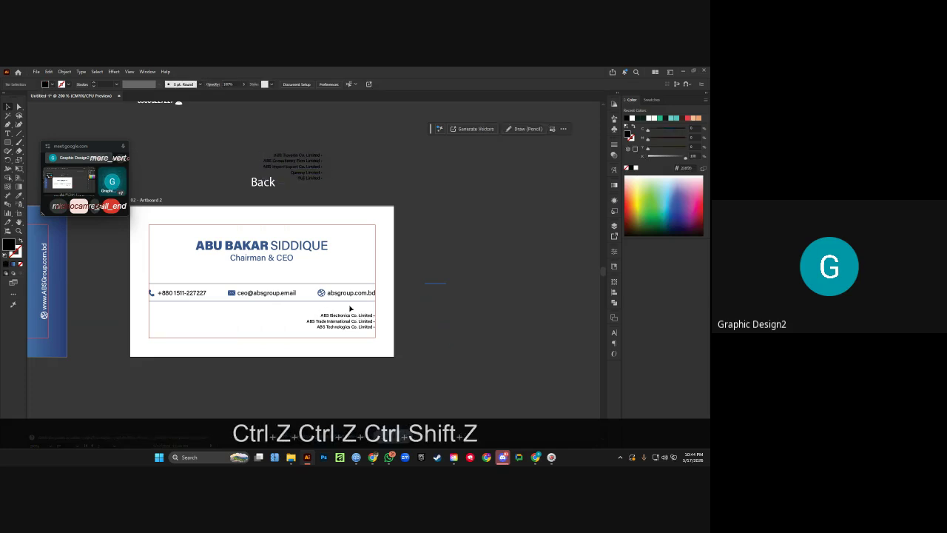
Arrange the company names in three columns below the contact row: Electronics group left, Travelas group centre, Queeny and Puji right.
left_click_drag(331, 308, 204, 314)
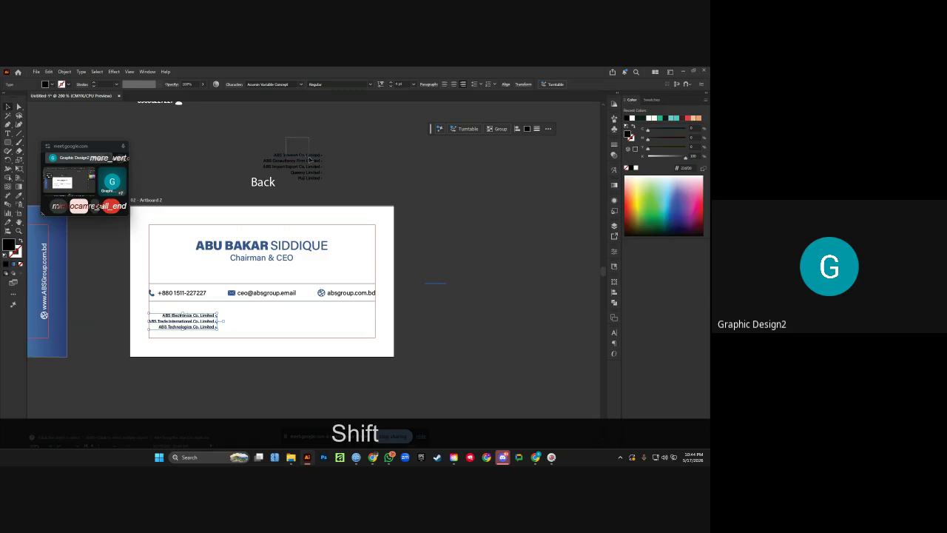
left_click_drag(323, 169, 256, 321)
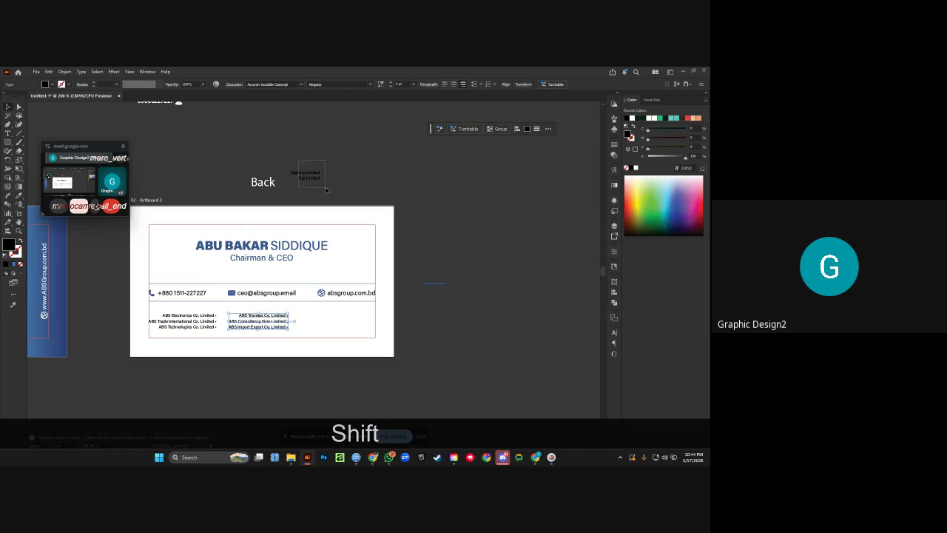
left_click_drag(326, 191, 337, 320)
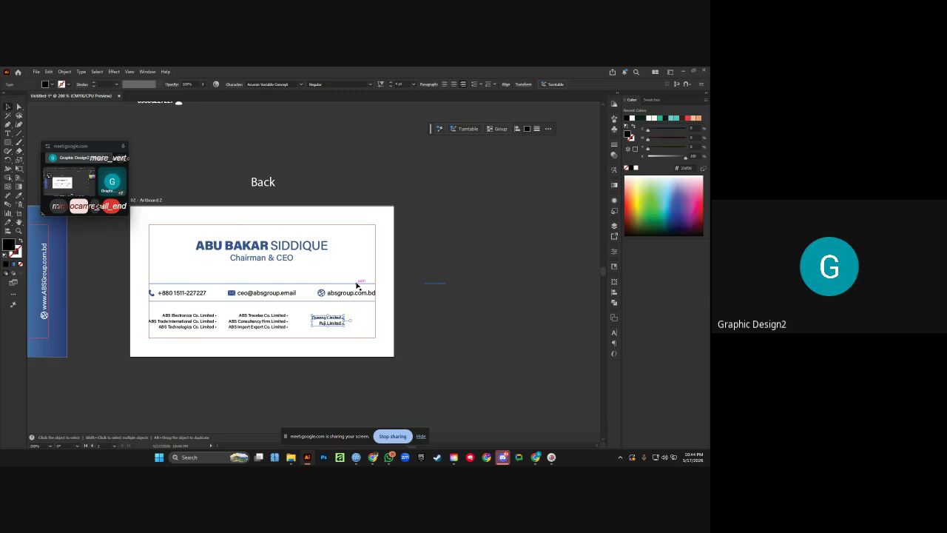
left_click(431, 260)
Left-align the text of the ABS Electronics column and place it against the left safe margin.
scroll(202, 321, "up", 1)
left_click_drag(207, 316, 260, 307)
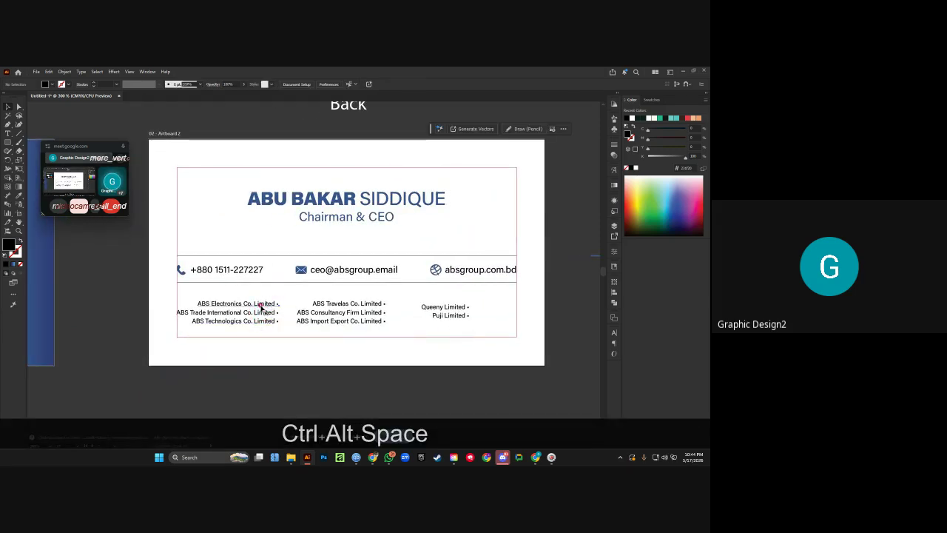
left_click(259, 318)
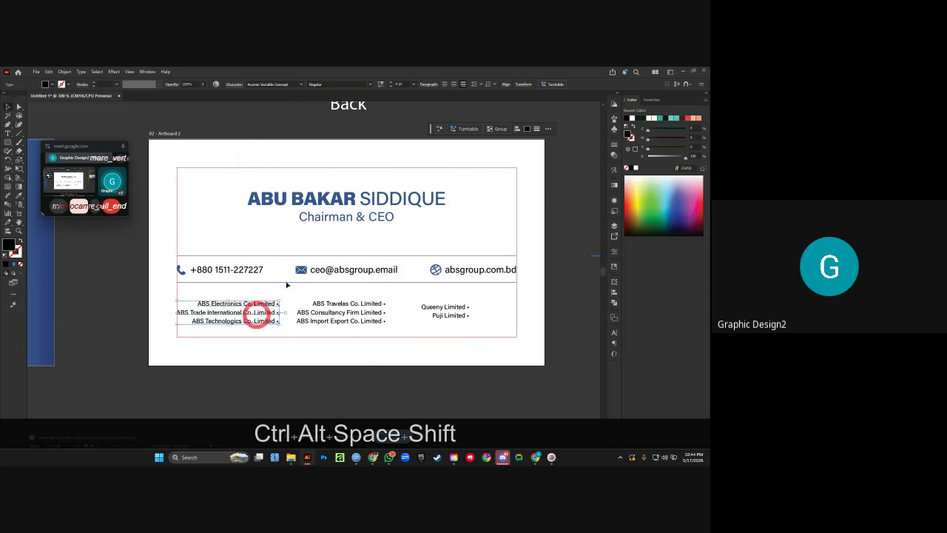
left_click(444, 85)
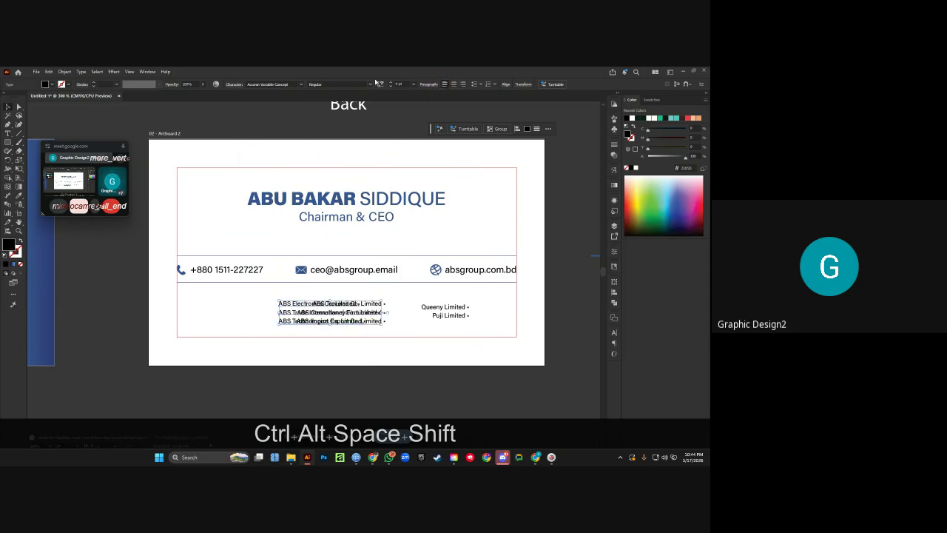
left_click(506, 84)
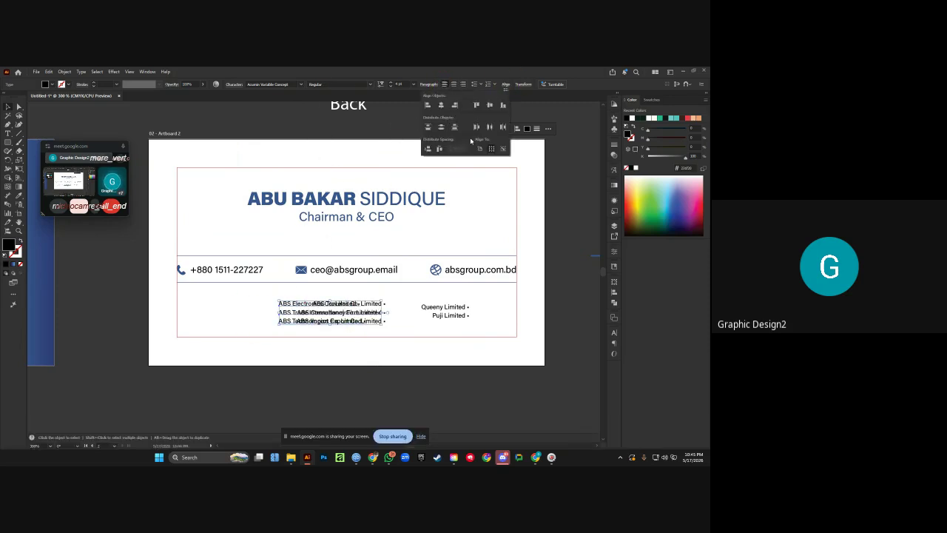
left_click_drag(298, 305, 190, 304)
Centre-align the text of the ABS Travelas column and centre the column horizontally on the artboard.
left_click_drag(337, 300, 392, 331)
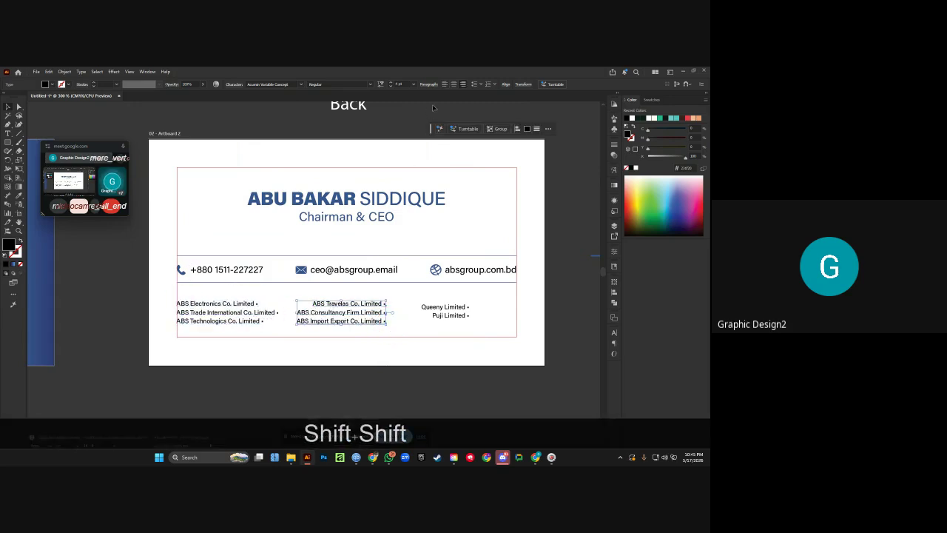
left_click(453, 85)
left_click(506, 84)
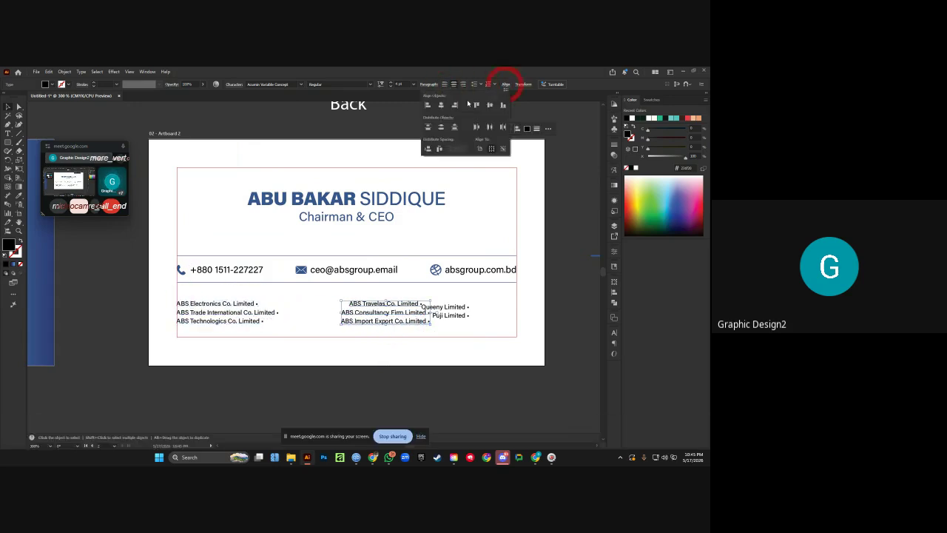
left_click(480, 148)
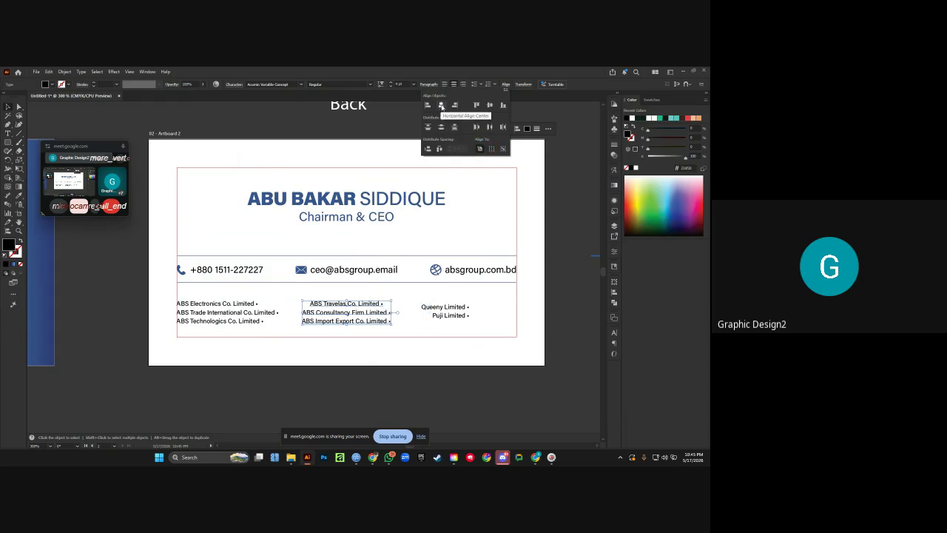
left_click(391, 116)
Move the Queeny Limited and Puji Limited column against the right safe margin.
scroll(443, 314, "right", 1)
left_click_drag(443, 314, 491, 315)
left_click(552, 304)
scroll(552, 304, "right", 1)
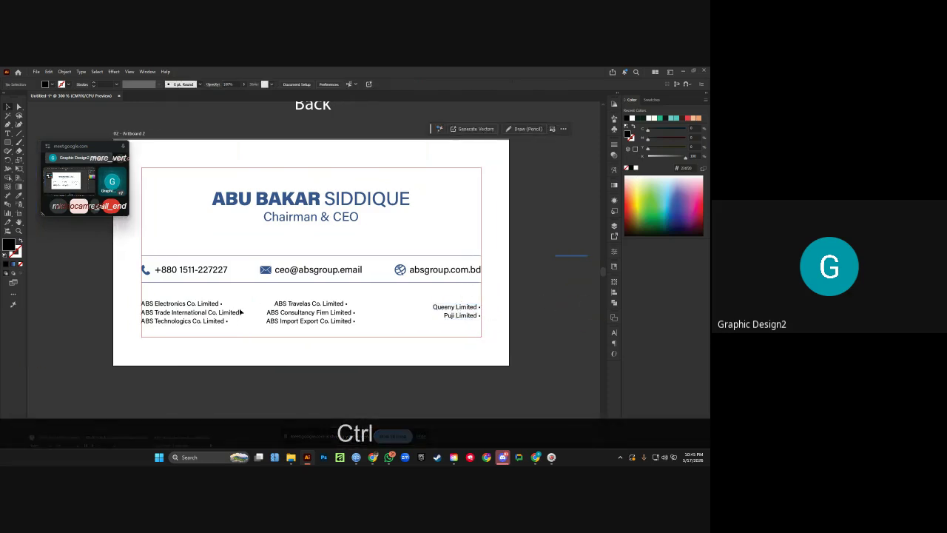
Delete the trailing bullets from the three company names in the left column.
left_click(224, 312)
key("ctrl+z")
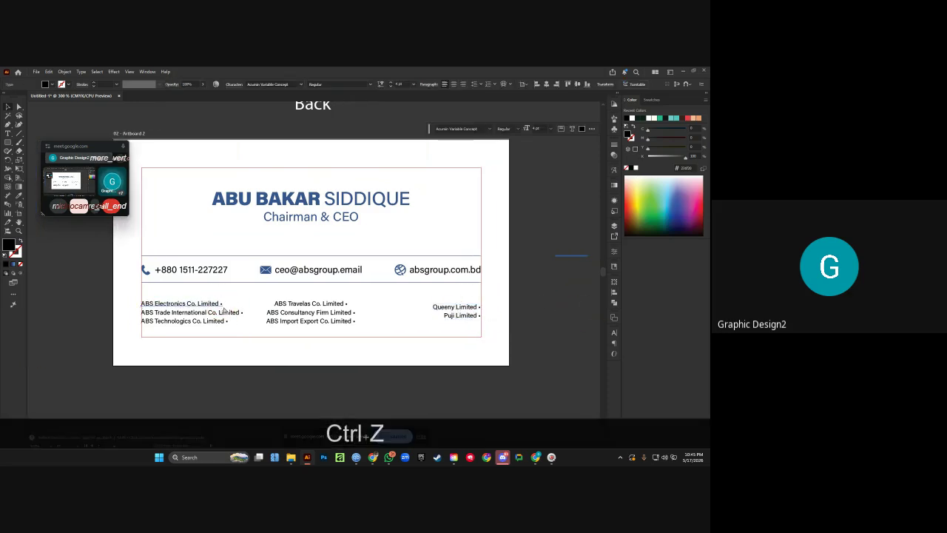
double_click(219, 305)
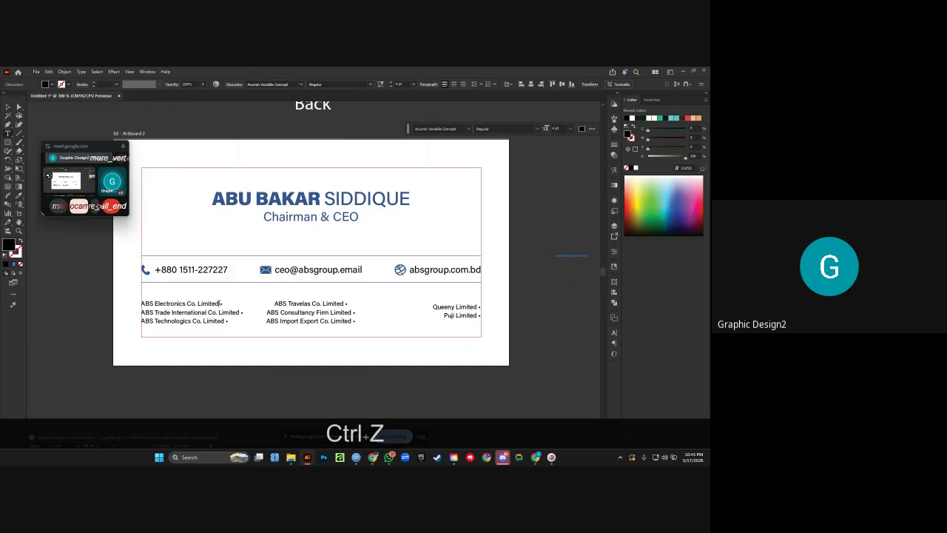
key("BackSpace")
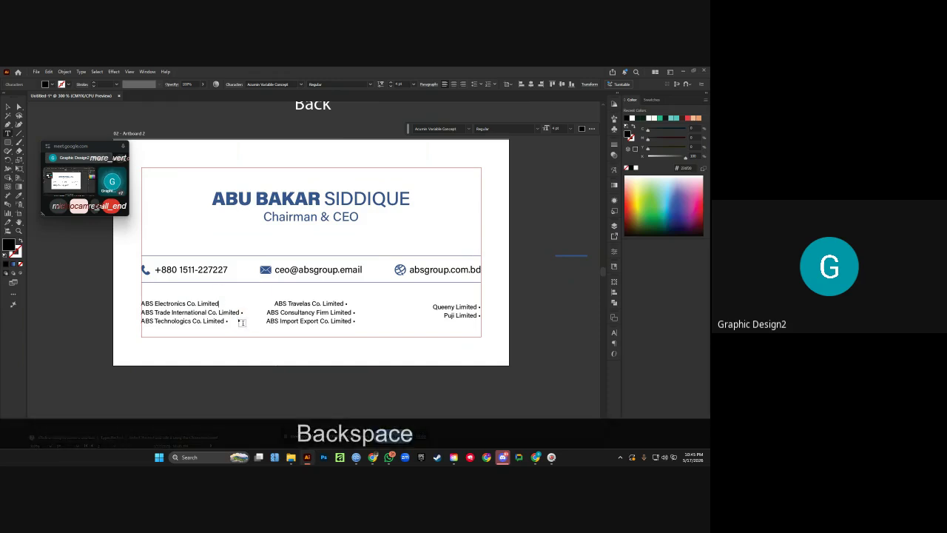
left_click(238, 312)
left_click_drag(238, 312, 268, 312)
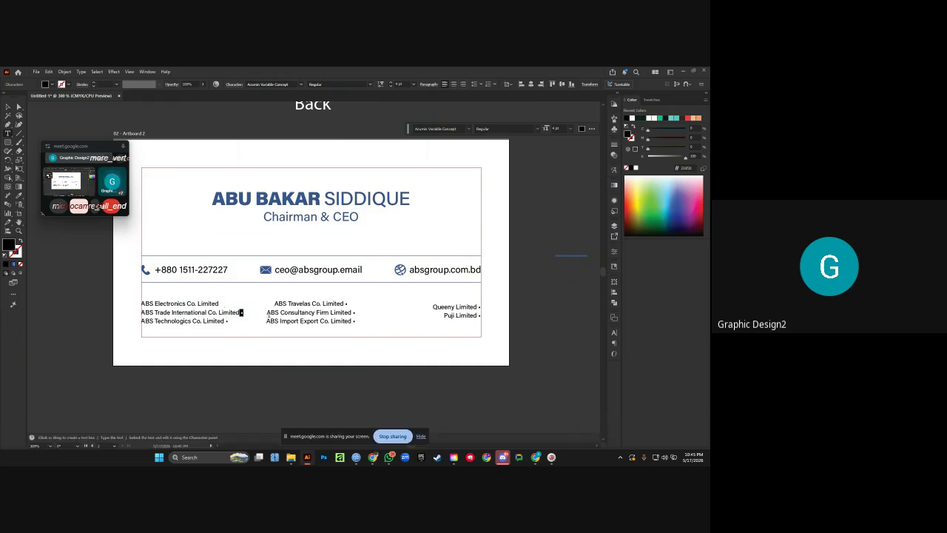
key("BackSpace")
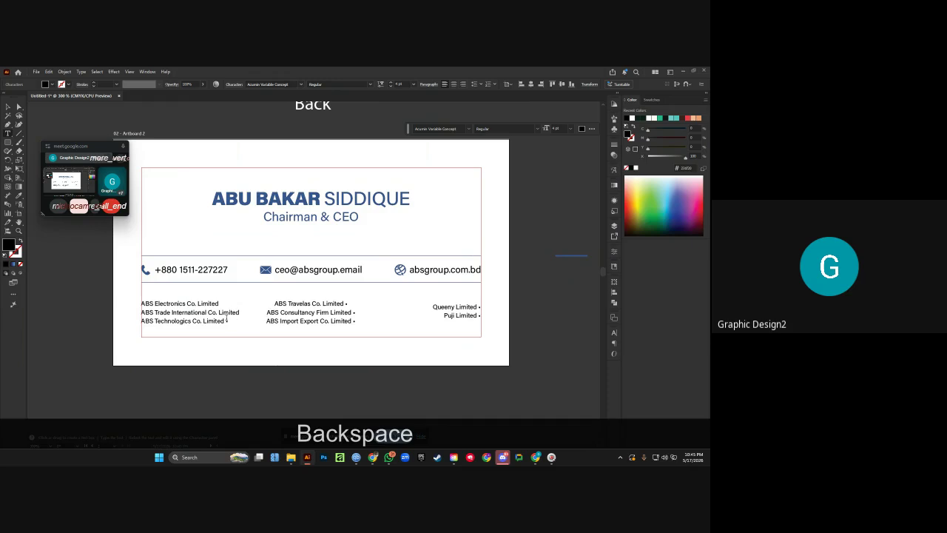
key("BackSpace")
Delete the trailing bullets from the three company names in the ABS Travelas column.
left_click(345, 303)
key("BackSpace")
left_click(355, 312)
key("BackSpace")
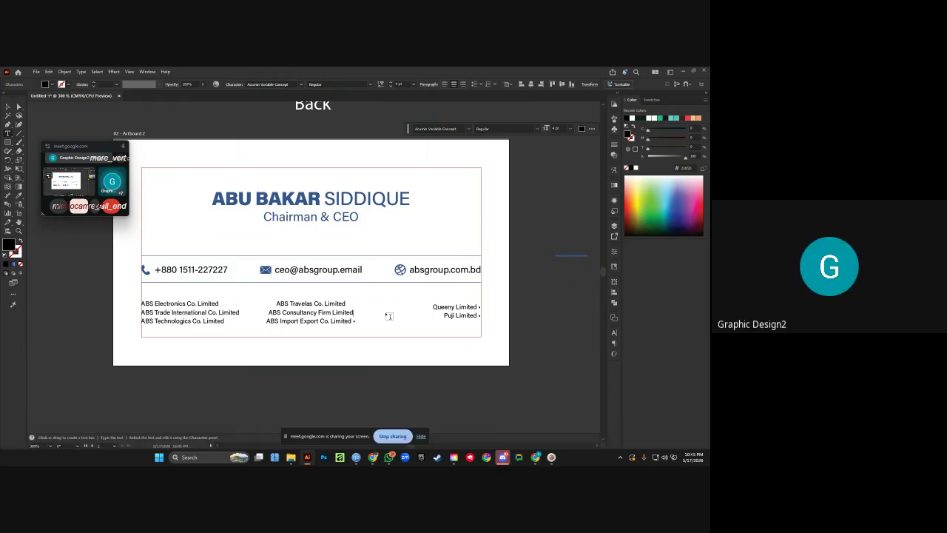
left_click(353, 320)
left_click(364, 321)
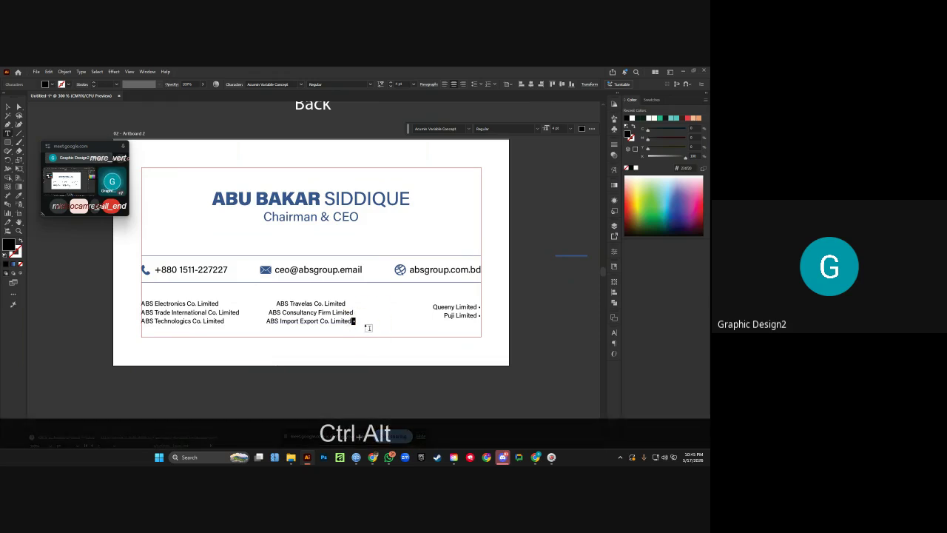
key("BackSpace")
left_click(7, 107)
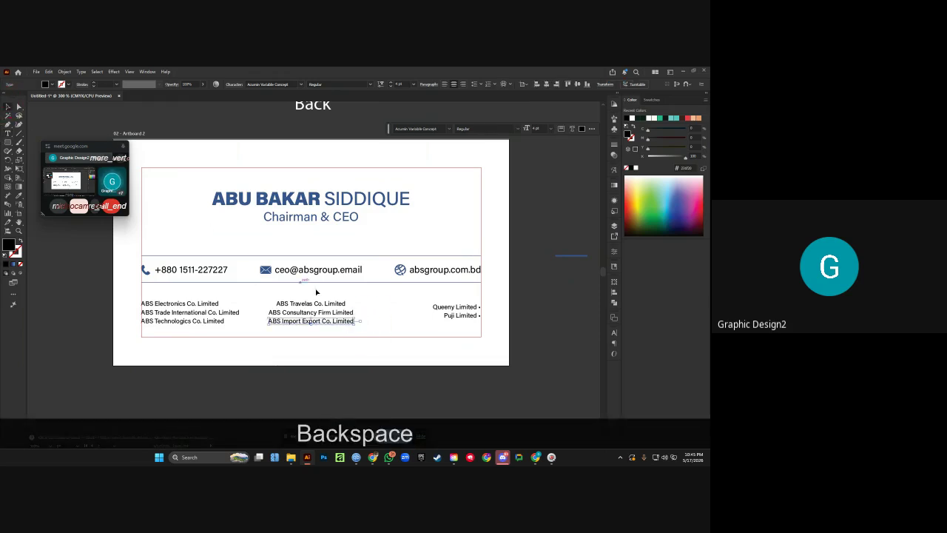
Delete the trailing bullets after Queeny Limited and Puji Limited.
left_click(456, 307)
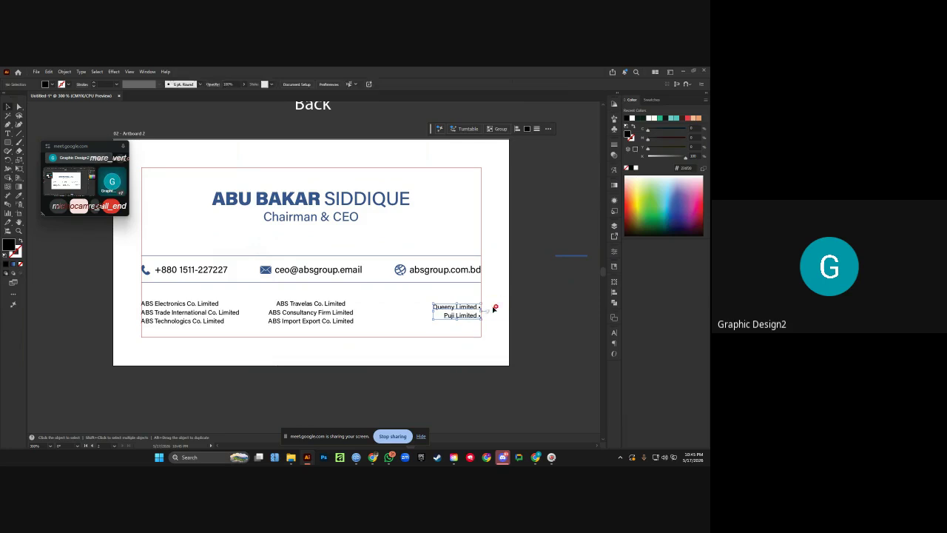
double_click(479, 307)
key("BackSpace")
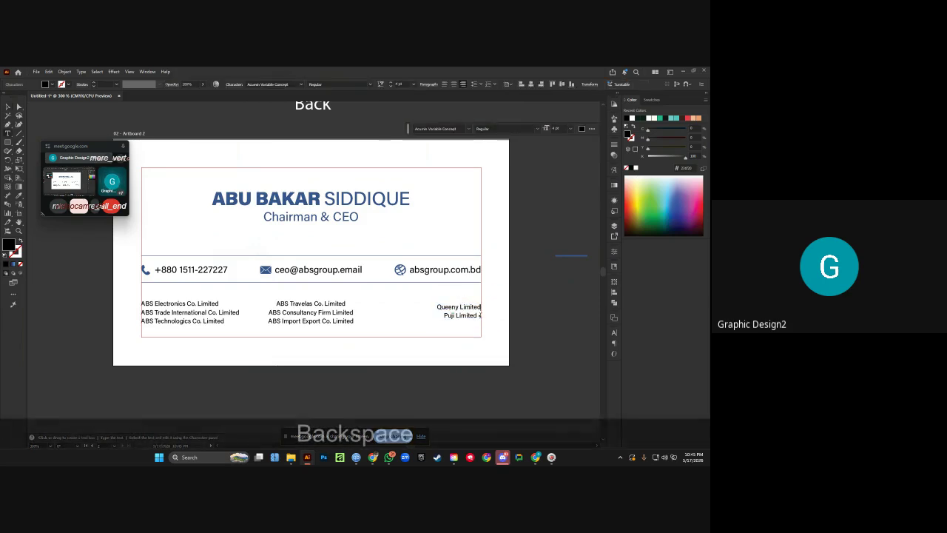
left_click(7, 109)
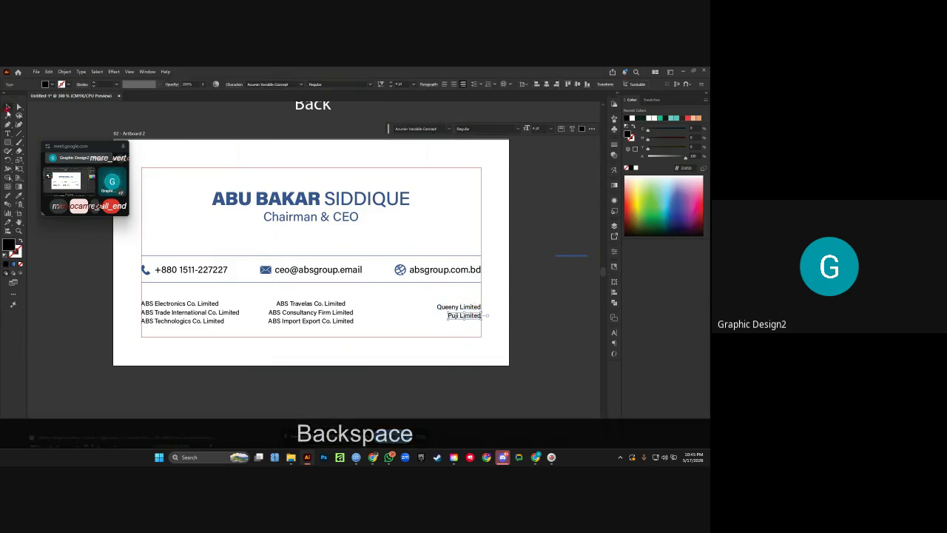
Try applying paragraph bullets to the three company names in the ABS Electronics column, and undo it.
left_click(189, 299)
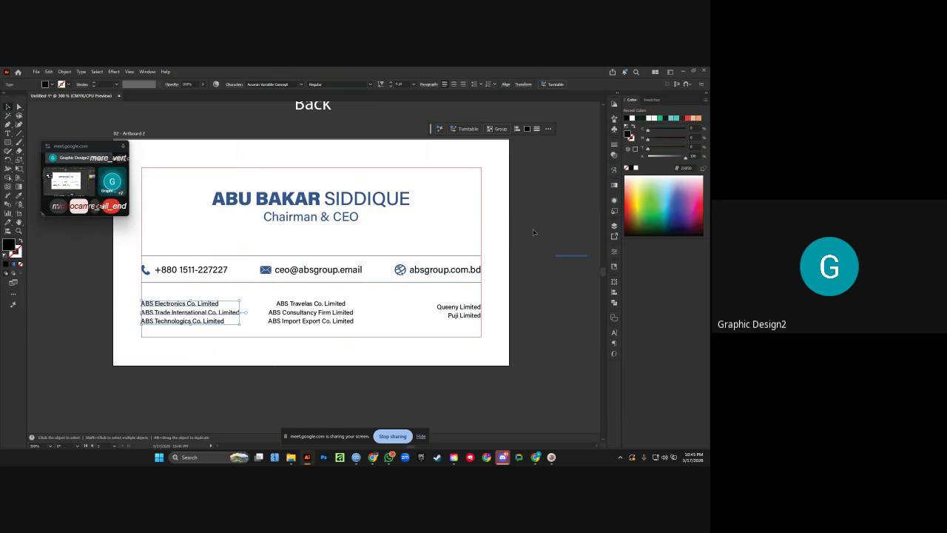
key("ctrl+t")
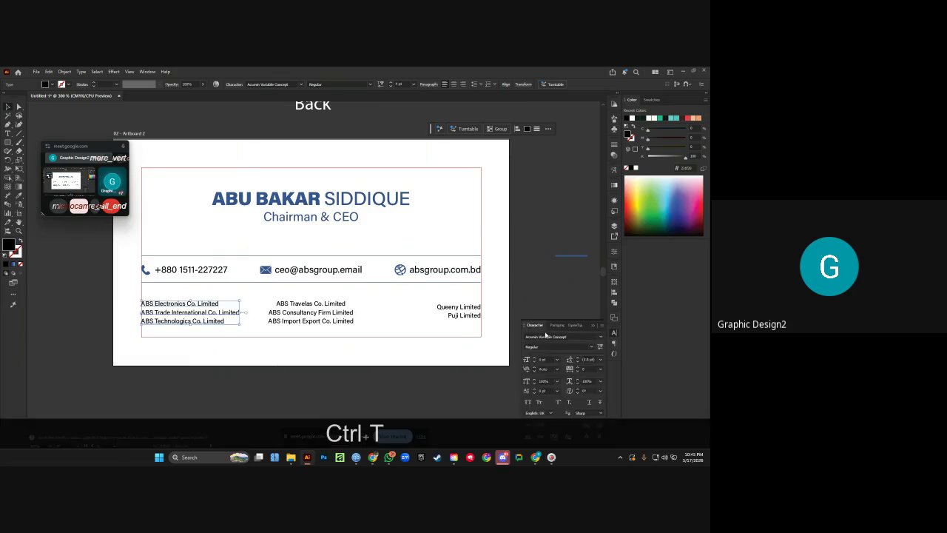
left_click(555, 325)
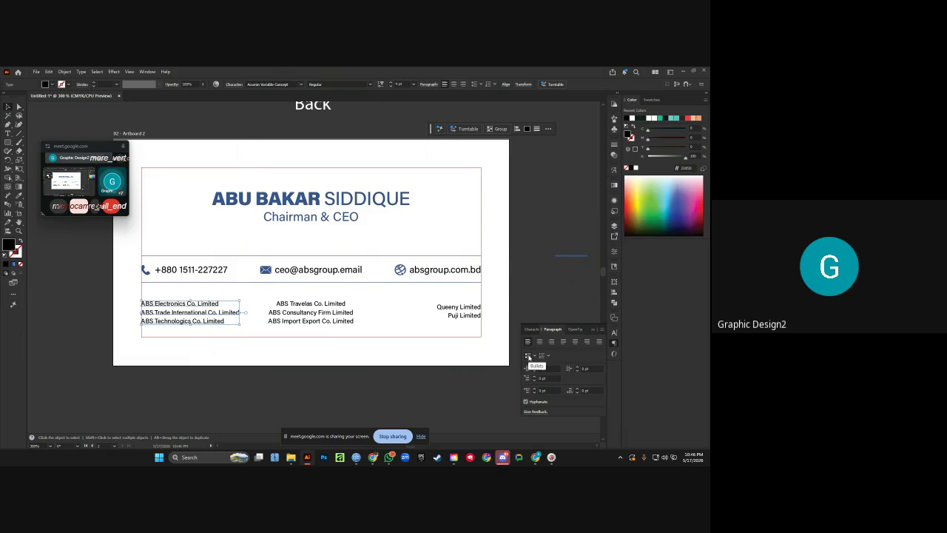
left_click(528, 356)
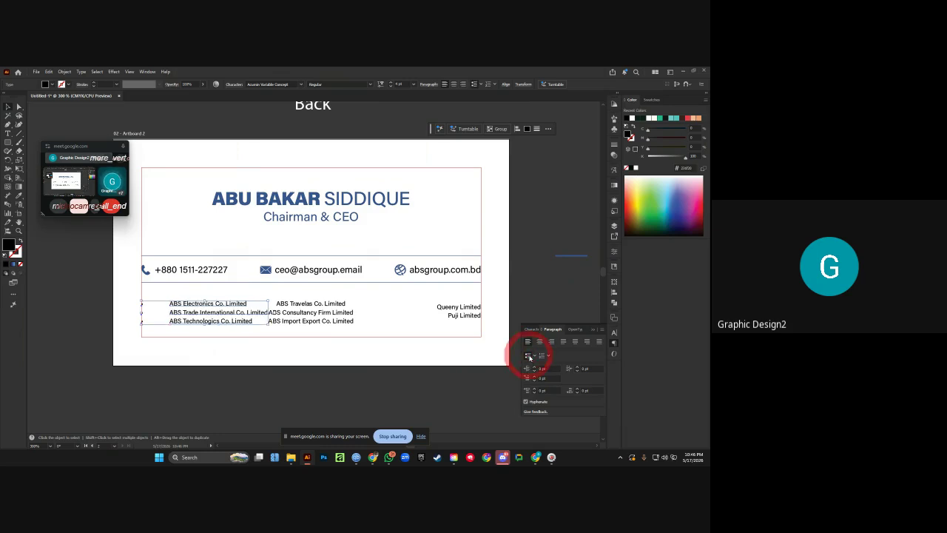
scroll(238, 311, "up", 2)
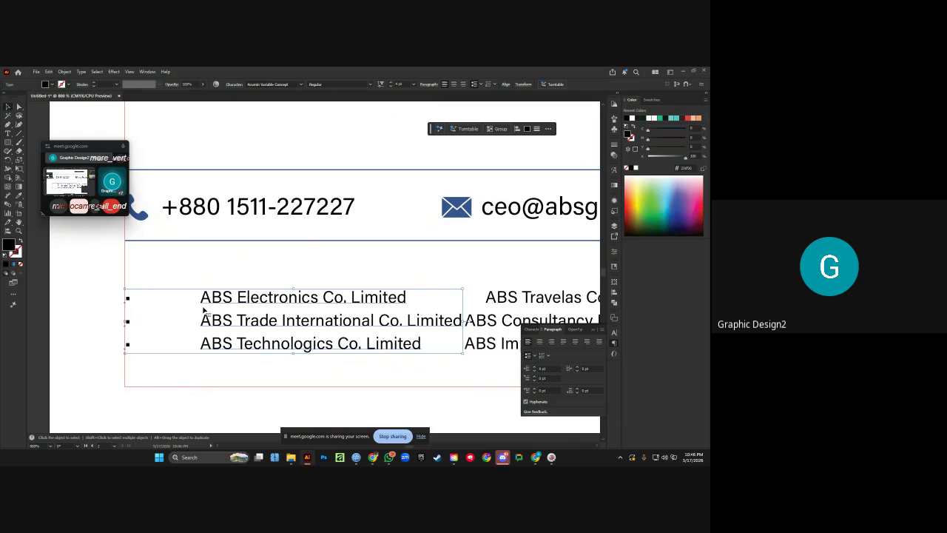
key("ctrl+z")
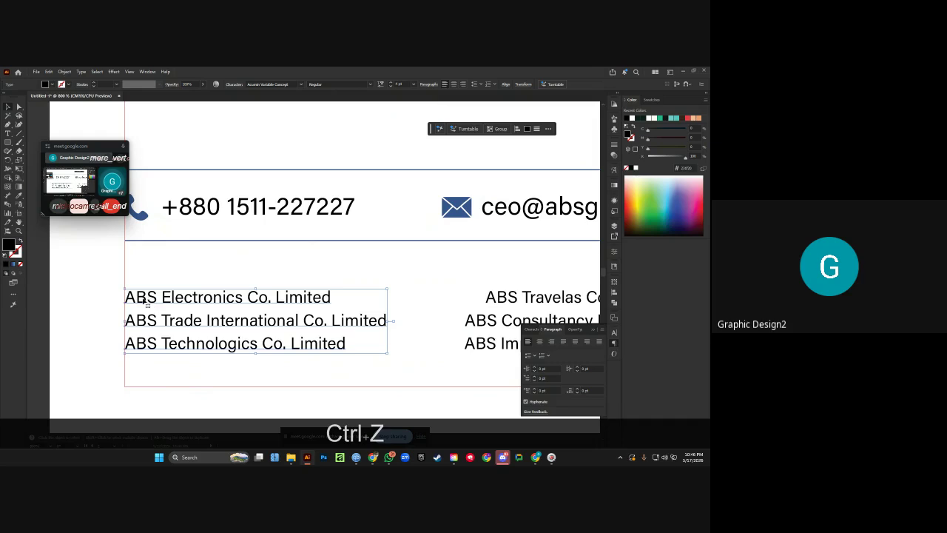
Try inserting a bullet glyph before ABS Electronics Co. Limited from the font's glyphs, and delete it again.
left_click(197, 279)
key("t")
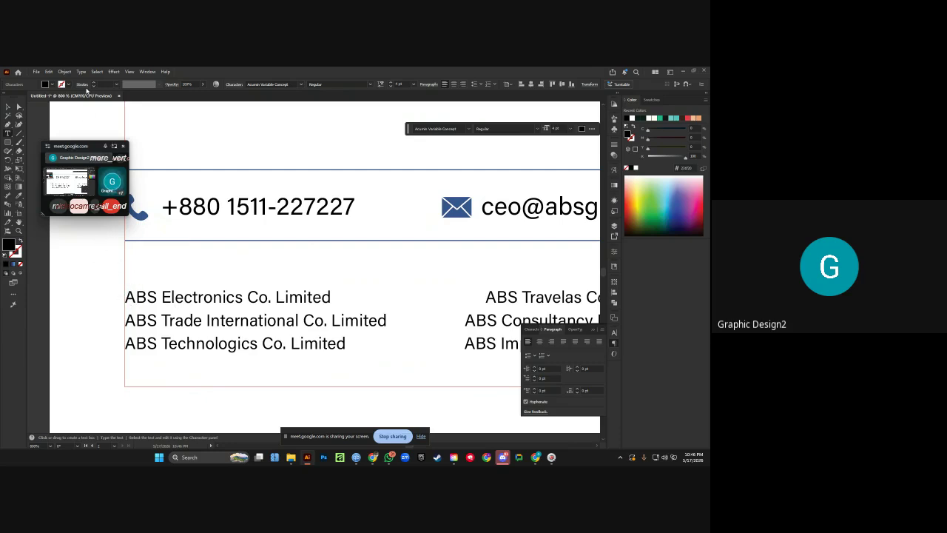
left_click(81, 71)
left_click(102, 118)
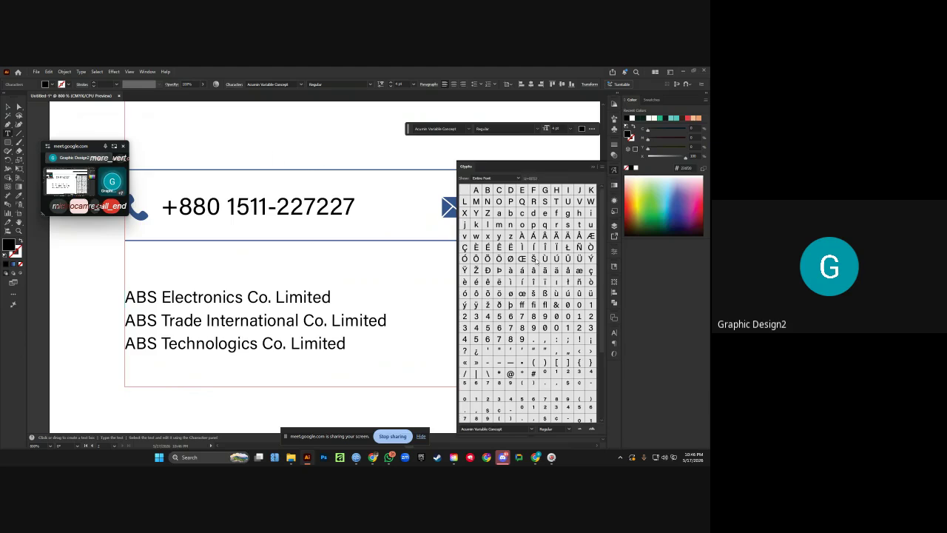
scroll(534, 259, "down", 3)
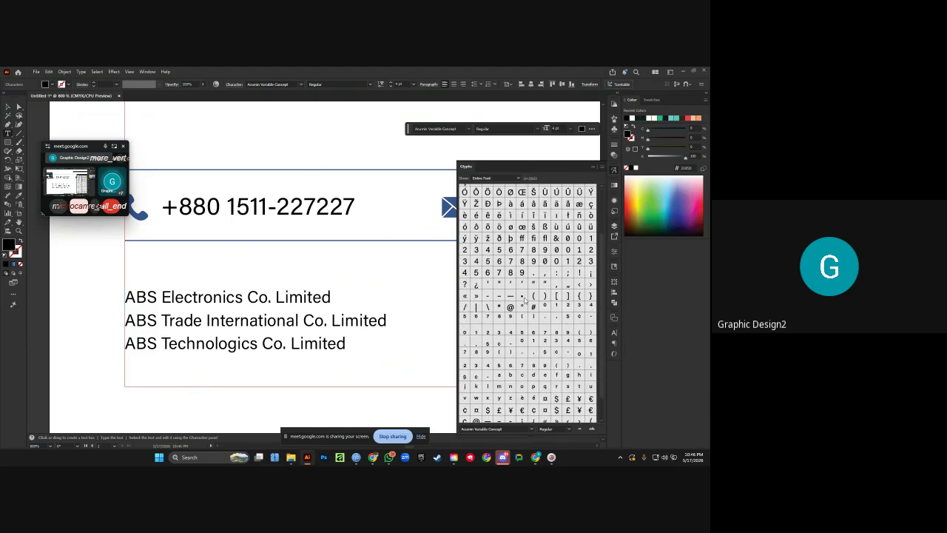
double_click(522, 296)
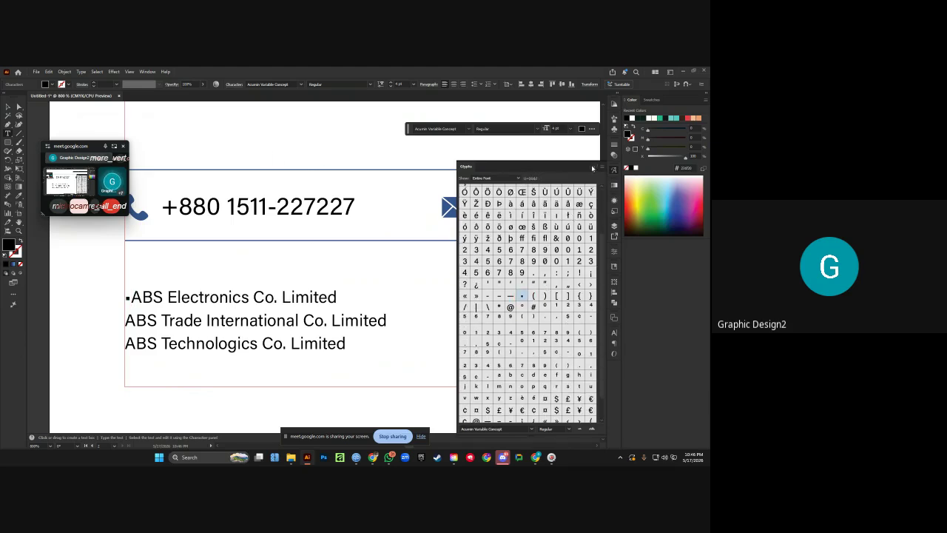
left_click(593, 169)
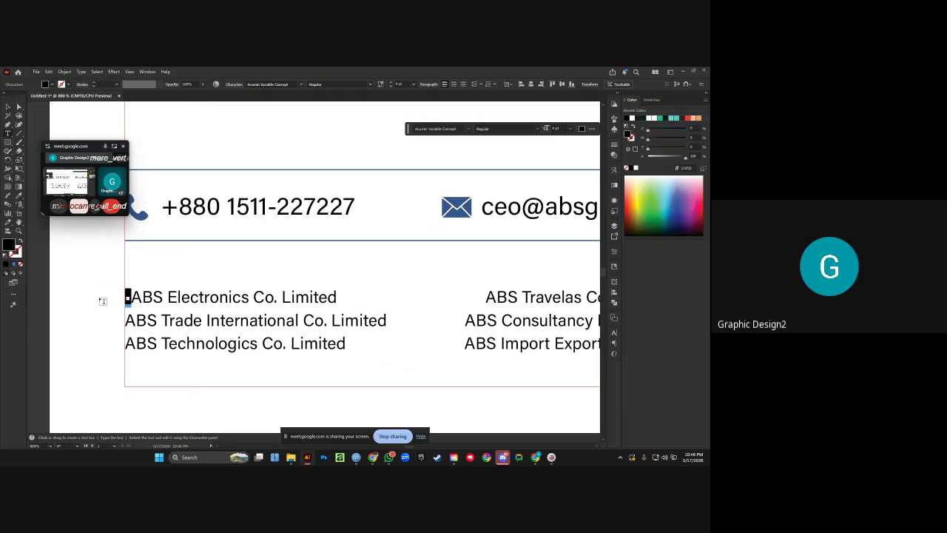
key("BackSpace")
left_click(8, 106)
Try shifting the ABS Travelas column slightly towards the Queeny Limited column, and undo the move.
left_click(259, 277, "ctrl+alt")
left_click(258, 276, "ctrl+alt")
left_click(259, 277, "ctrl+alt")
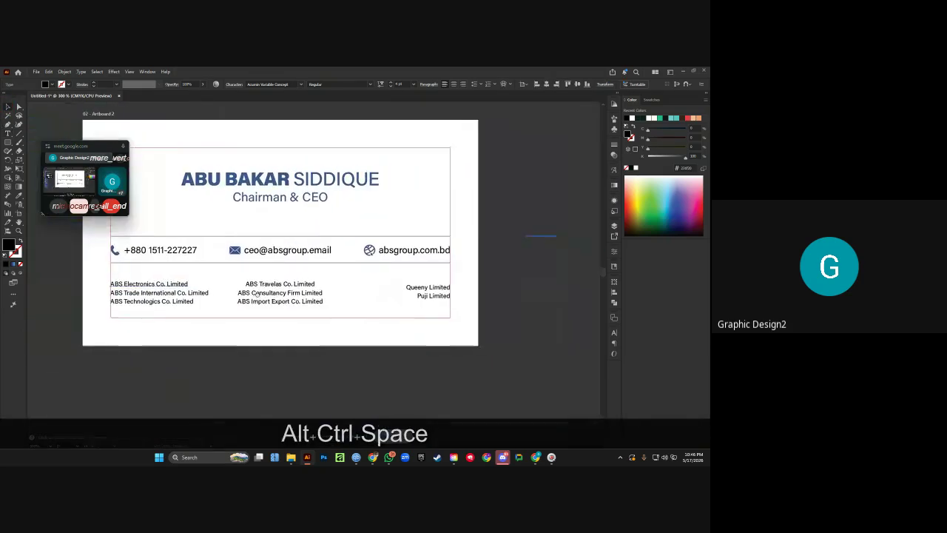
left_click_drag(233, 275, 335, 295)
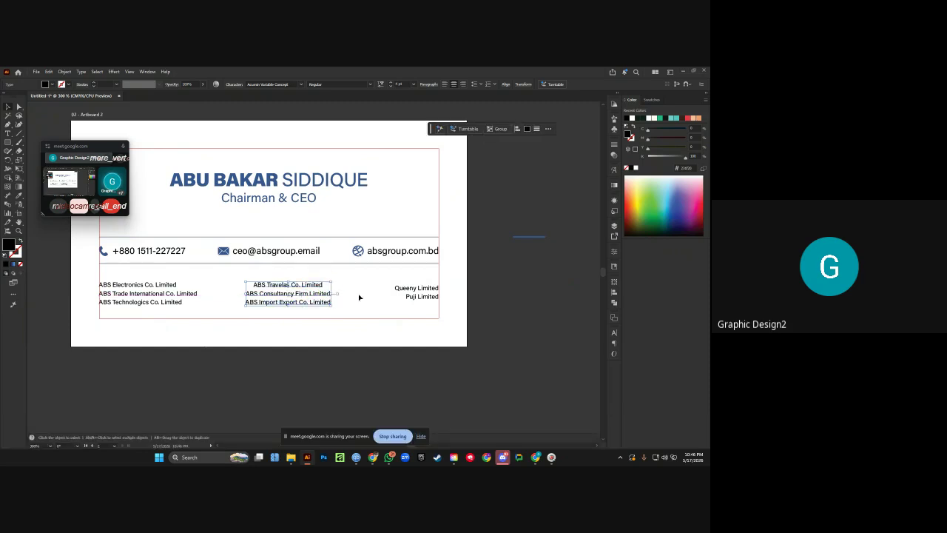
left_click(339, 297)
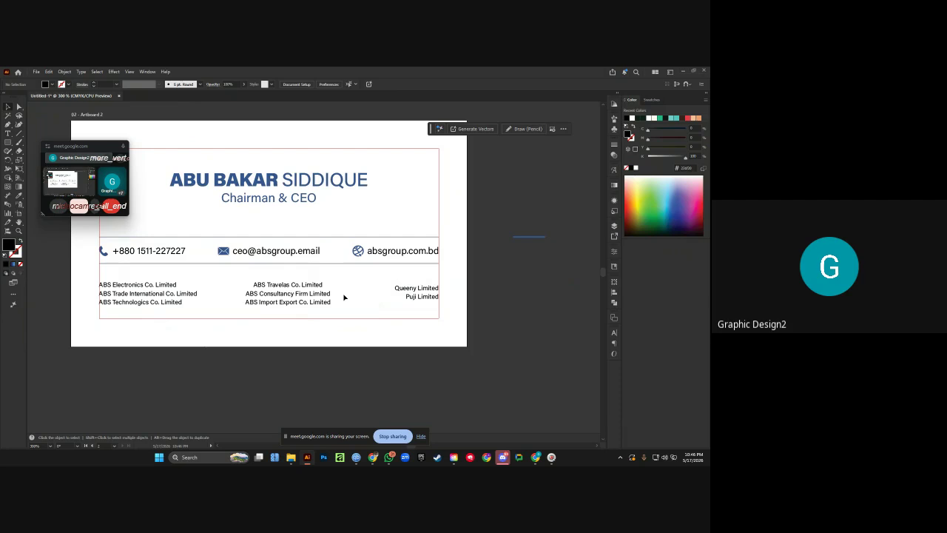
key("ctrl+z")
key("ctrl+z")
key("ctrl+z")
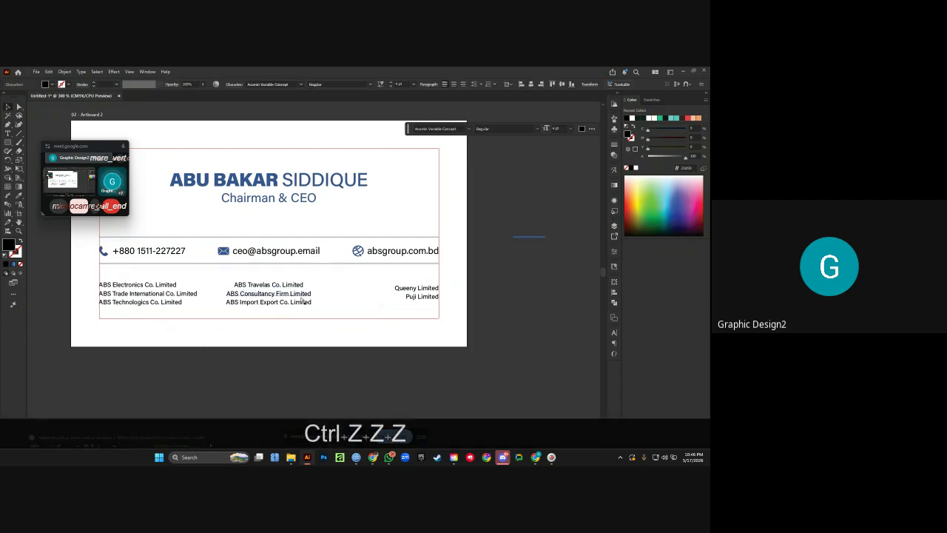
key("ctrl+shift+z")
key("ctrl+shift+z")
Move the company names off the card and place ABS Electronics, ABS Travelas and ABS Trade International staggered beneath the lower divider line.
left_click_drag(111, 274, 432, 319)
left_click_drag(171, 285, 188, 276)
left_click_drag(276, 359, 241, 290)
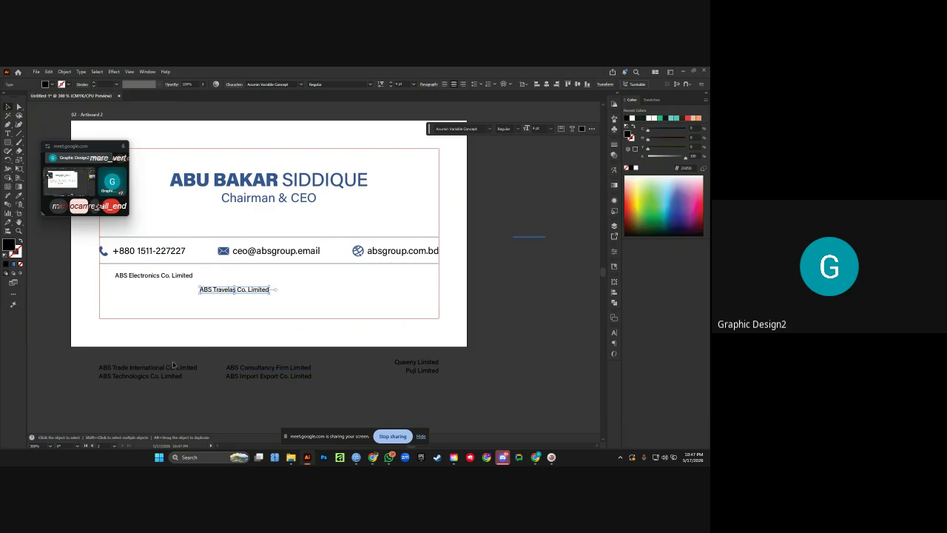
left_click_drag(168, 368, 175, 298)
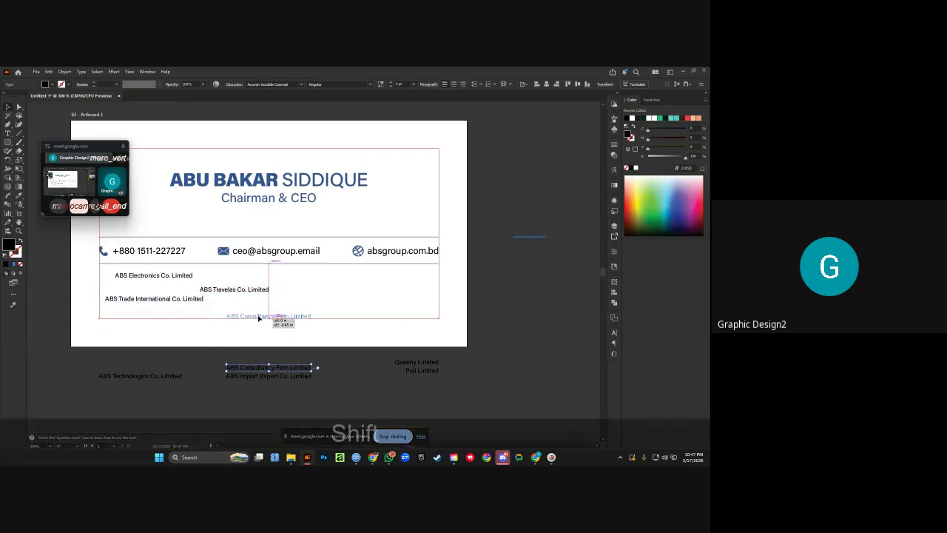
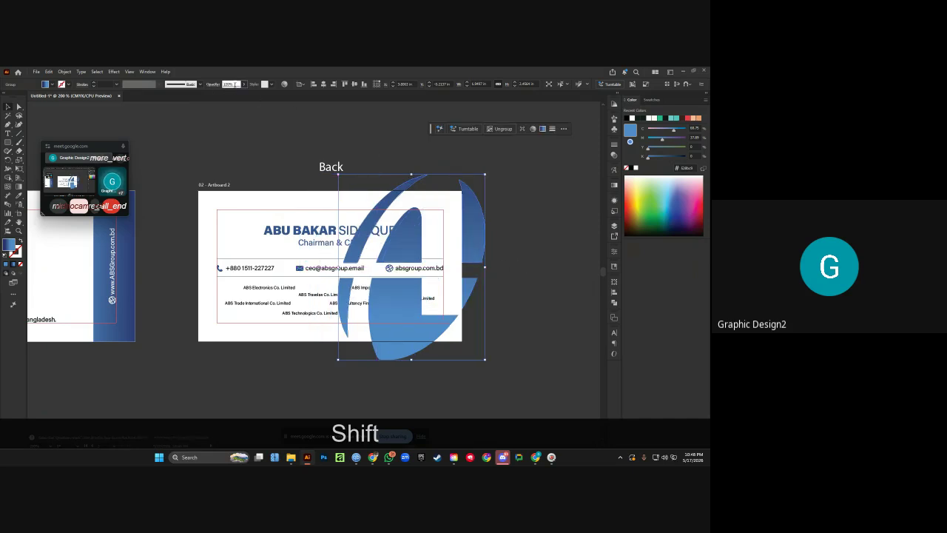
Set the large logo's opacity to 5% and send it behind the card's text.
type("5")
key("Return")
left_click(316, 124)
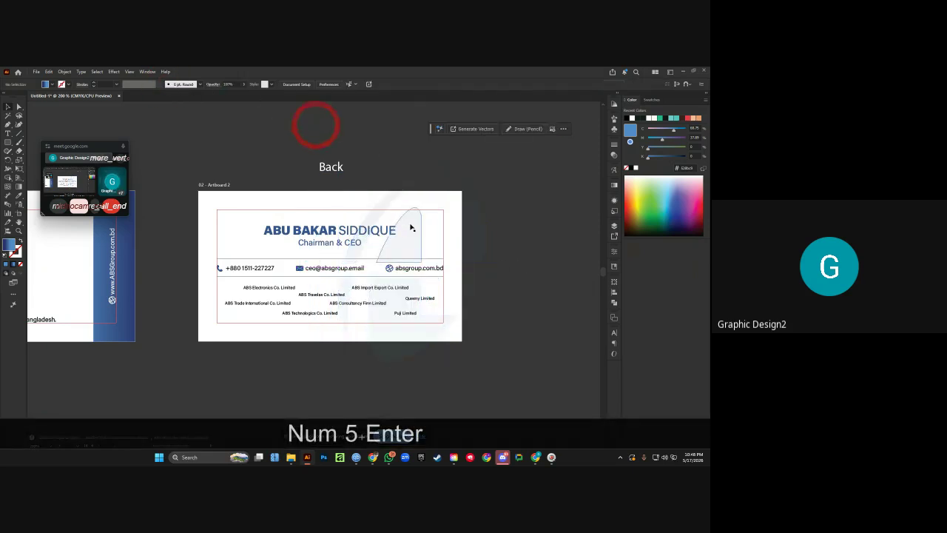
left_click(412, 228)
key("ctrl+shift+bracketleft")
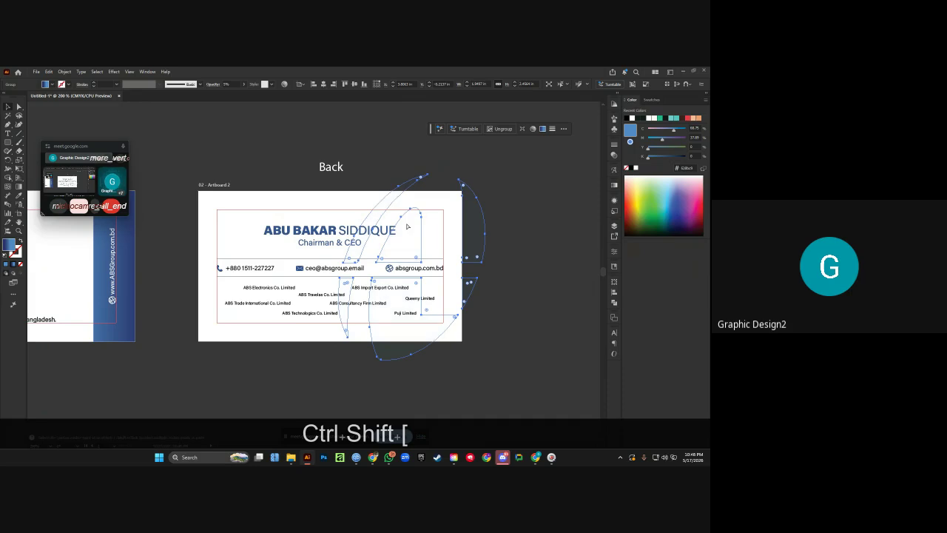
key("ctrl+bracketright")
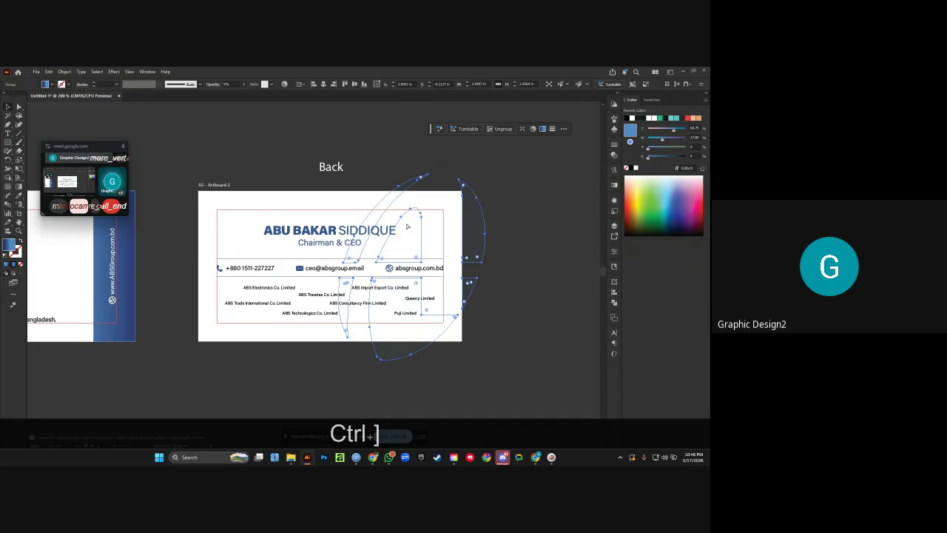
Unlock the white card background and send it to the back, beneath the faded logo.
left_click(296, 197)
key("ctrl+alt+KP_2")
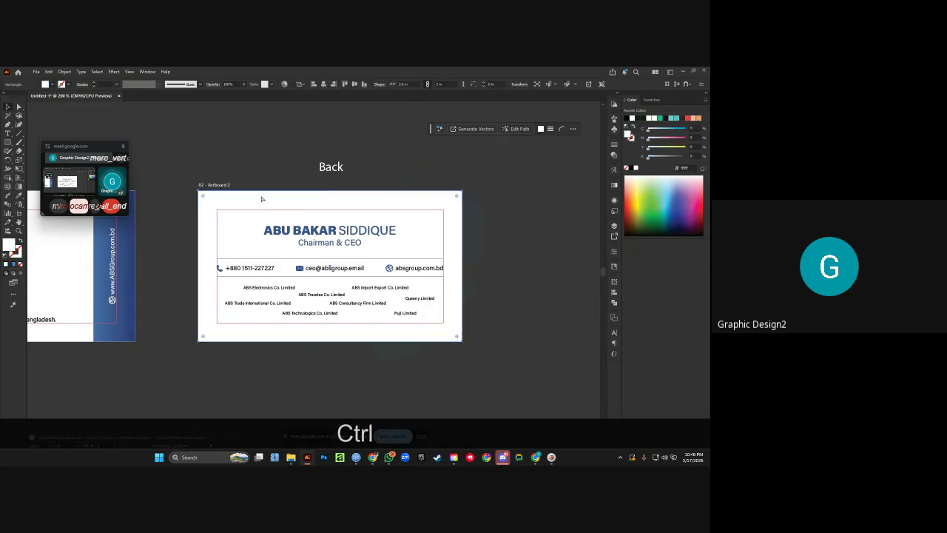
key("ctrl+shift+bracketleft")
left_click(354, 163)
Move the faded logo up slightly to bring its horizontal gap in line with the contact row.
scroll(381, 180, "right", 1)
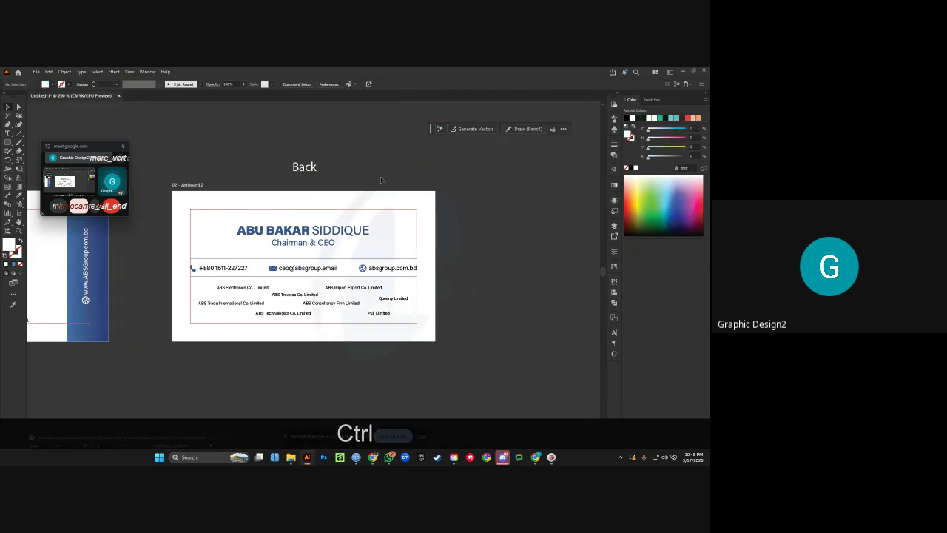
scroll(499, 207, "right", 1)
scroll(376, 264, "up", 2)
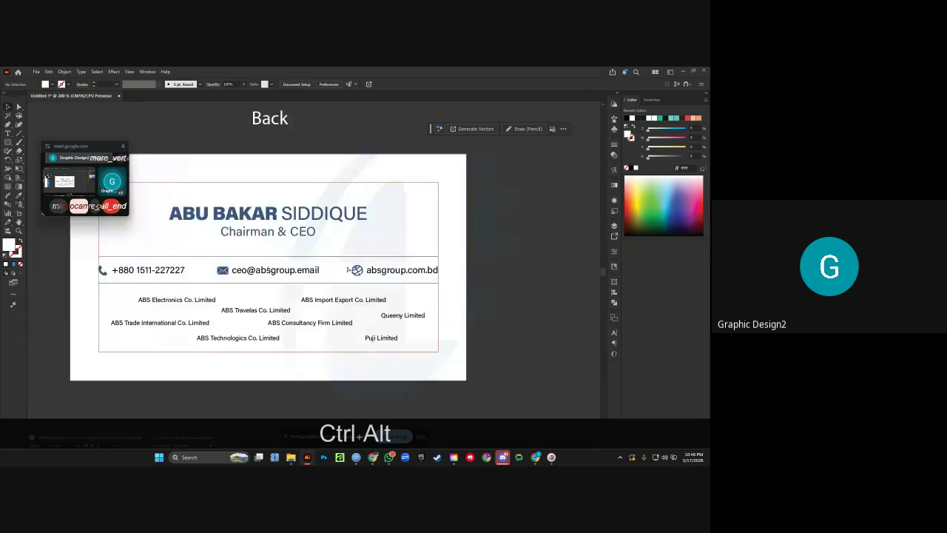
scroll(344, 260, "down", 1)
left_click(345, 260)
scroll(397, 239, "up", 3)
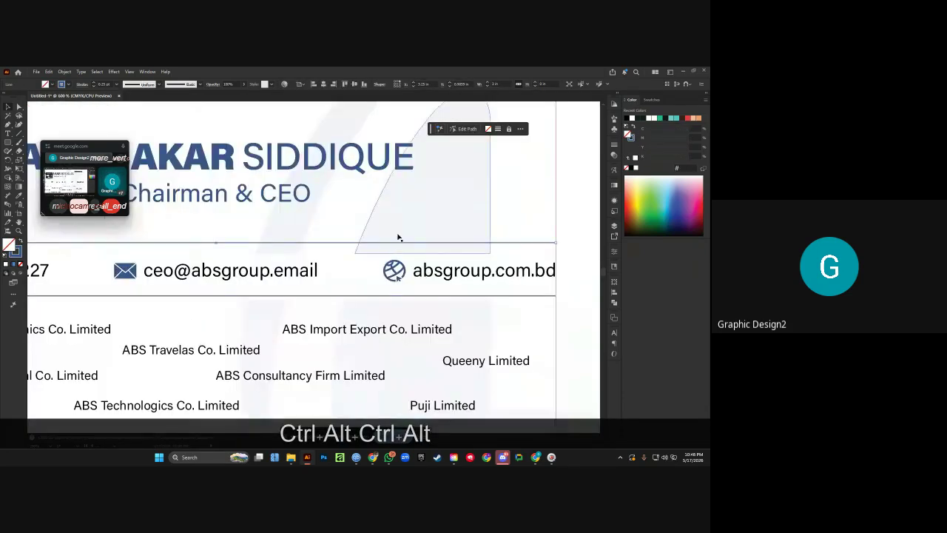
scroll(397, 237, "down", 1)
left_click_drag(417, 227, 417, 224)
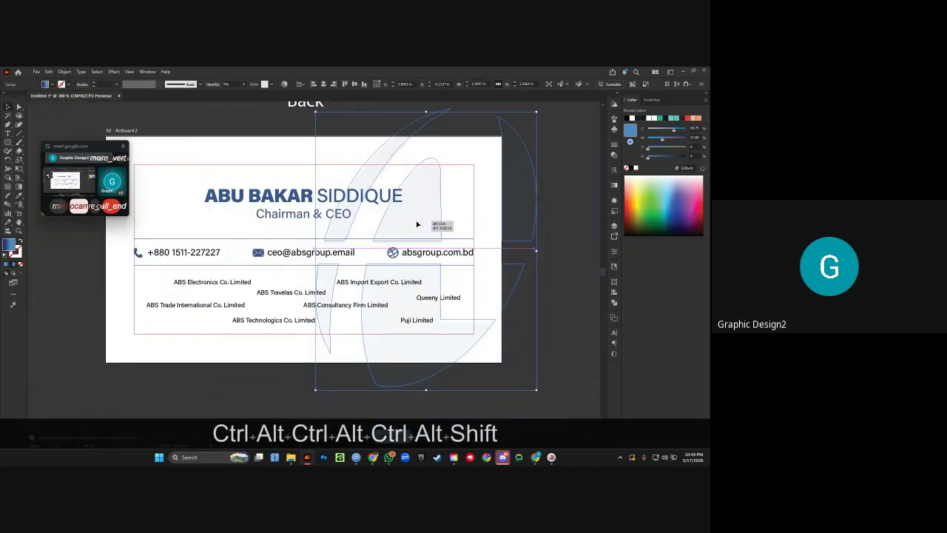
Scale down the faded logo and reposition it so its horizontal gap fits between the contact row's two divider lines.
scroll(416, 224, "down", 1)
mouse_move(478, 256)
left_mouse_down()
mouse_move(417, 256)
mouse_move(481, 252)
left_mouse_up()
scroll(435, 238, "up", 3)
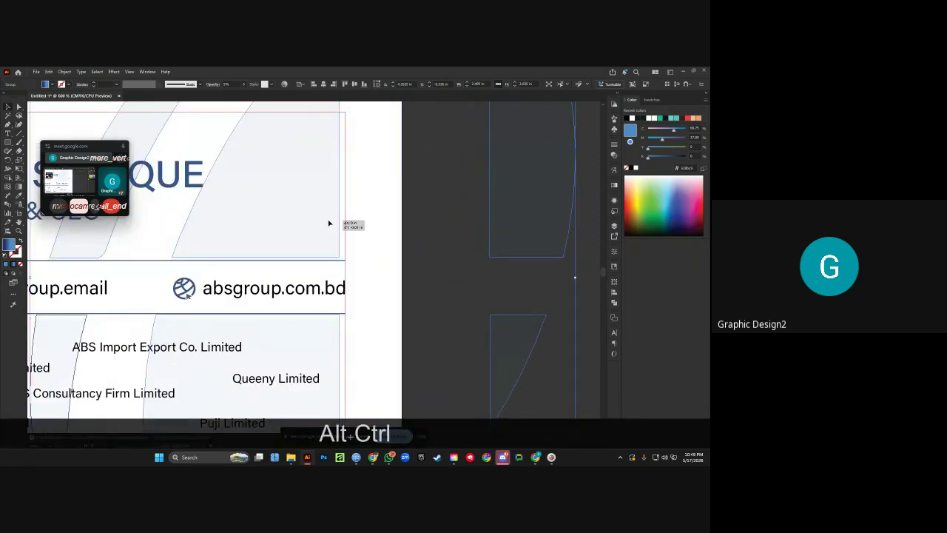
left_click_drag(575, 278, 294, 233)
left_click_drag(524, 276, 575, 279)
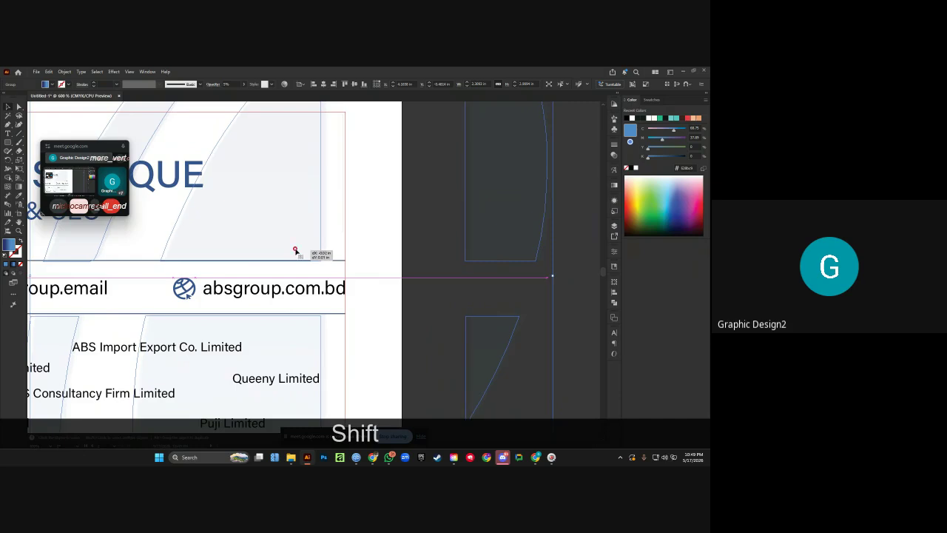
scroll(301, 249, "up", 2)
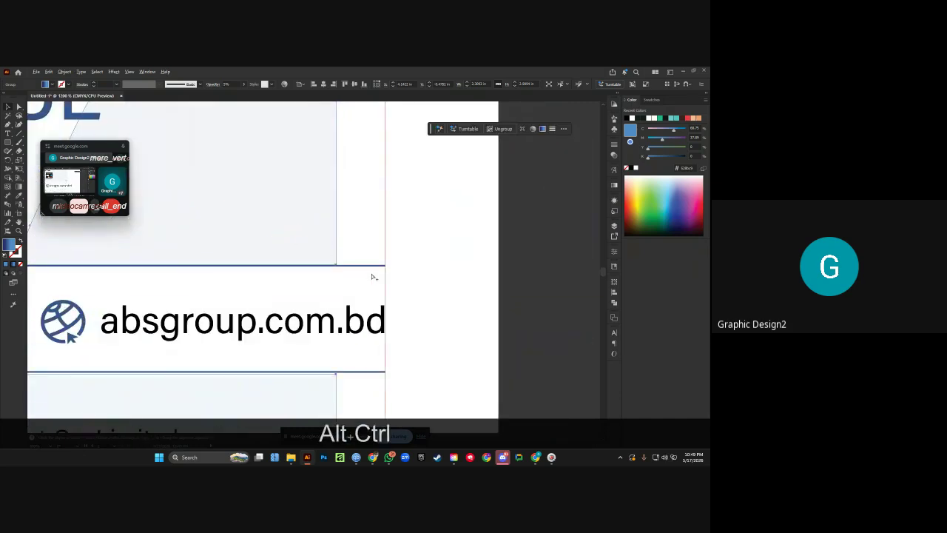
scroll(489, 297, "down", 4)
scroll(352, 264, "up", 3)
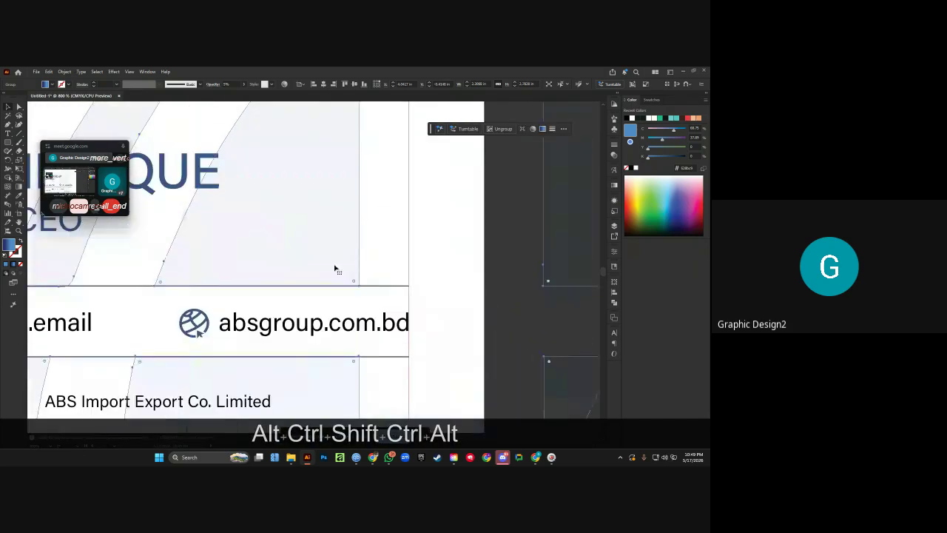
left_click(323, 266)
scroll(323, 266, "down", 3)
left_click(473, 291)
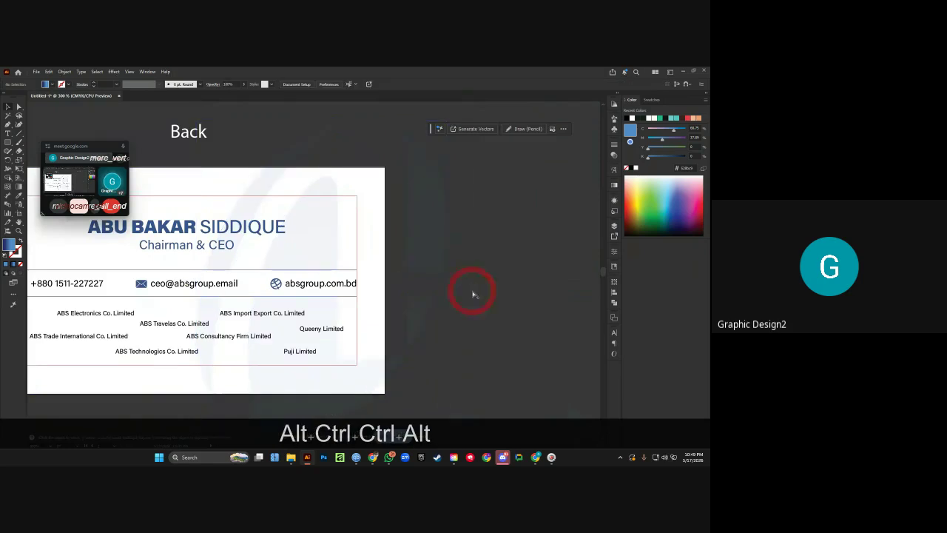
Shift the faded logo horizontally so it extends farther beyond the back card's outer edge.
left_click_drag(472, 291, 494, 298)
left_click(493, 297, "ctrl+alt")
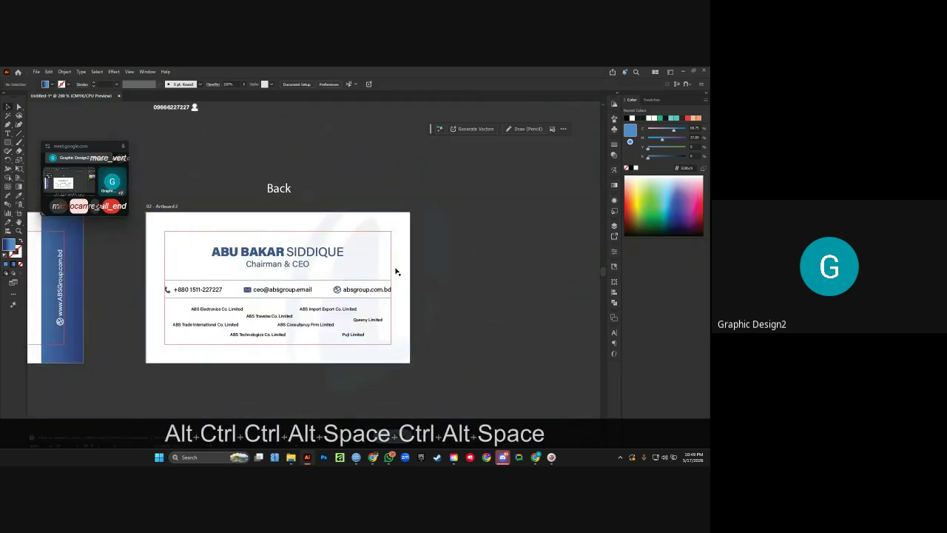
left_click_drag(362, 263, 401, 264)
left_click(533, 282)
scroll(518, 280, "right", 1)
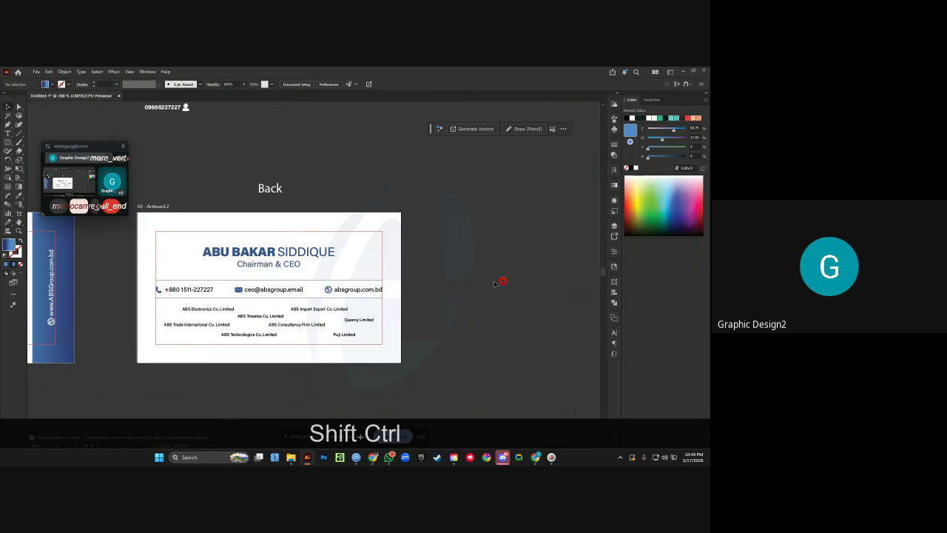
Duplicate the white card background in place, bring the copy to the front and use it to clip the back card's contents.
left_click(303, 226, "ctrl+shift")
key("ctrl+c")
key("ctrl+f")
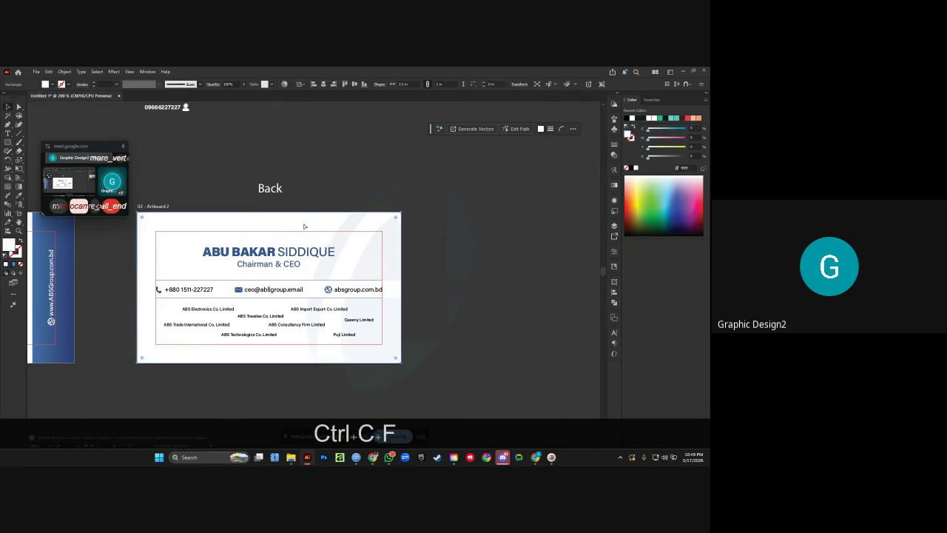
key("ctrl+shift+bracketright")
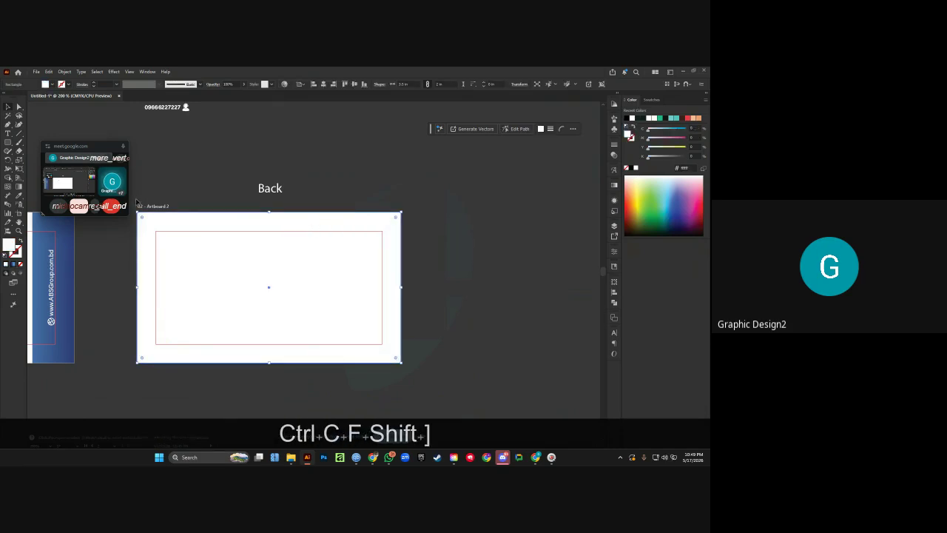
left_click_drag(137, 202, 421, 374)
right_click(357, 293)
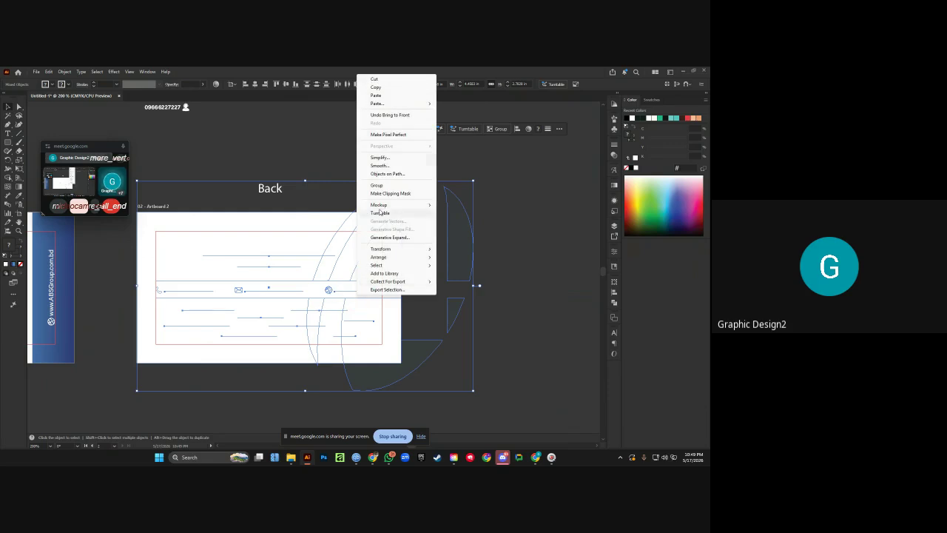
left_click(390, 193)
Hide the guides and move the Safe Zone label to the empty area above the front card.
left_click_drag(197, 256, 410, 244)
scroll(368, 245, "down", 2)
left_click(89, 140)
right_click(245, 131)
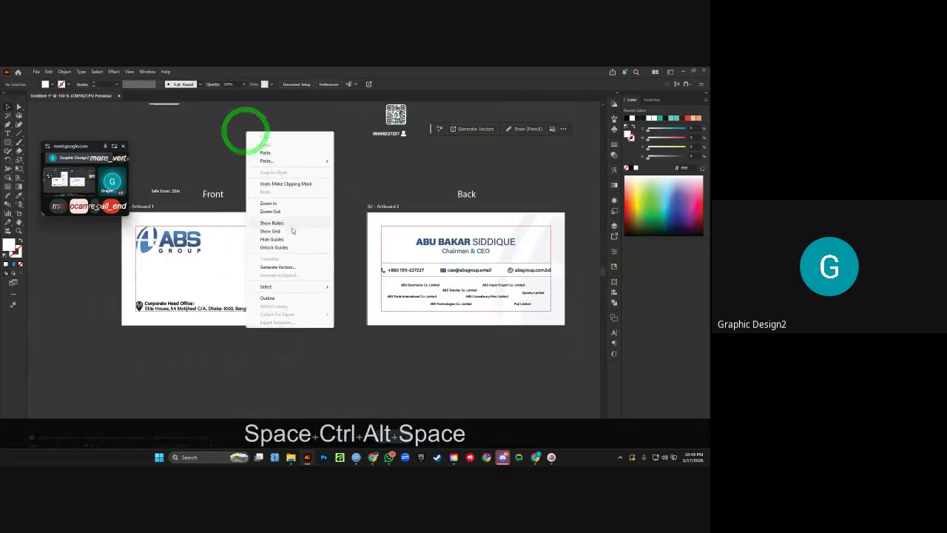
left_click(296, 238)
scroll(311, 177, "right", 2)
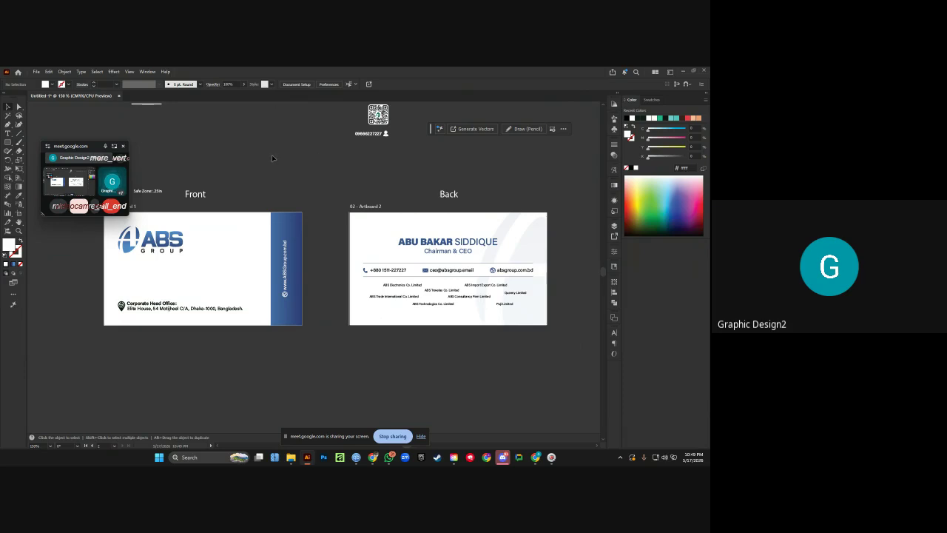
scroll(272, 157, "left", 1)
left_click_drag(175, 191, 268, 158)
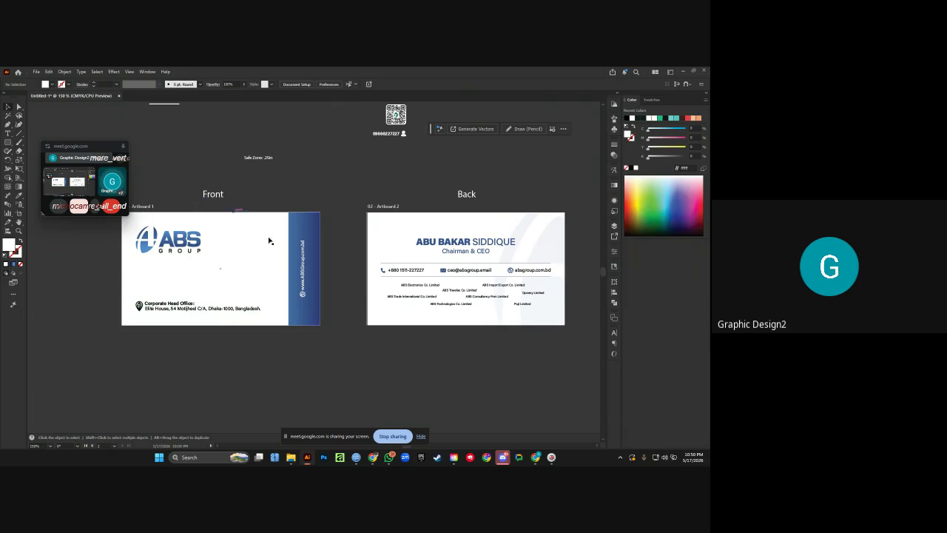
Switch to the Chrome browser and open pinterest.com in a new tab.
mouse_move(532, 457)
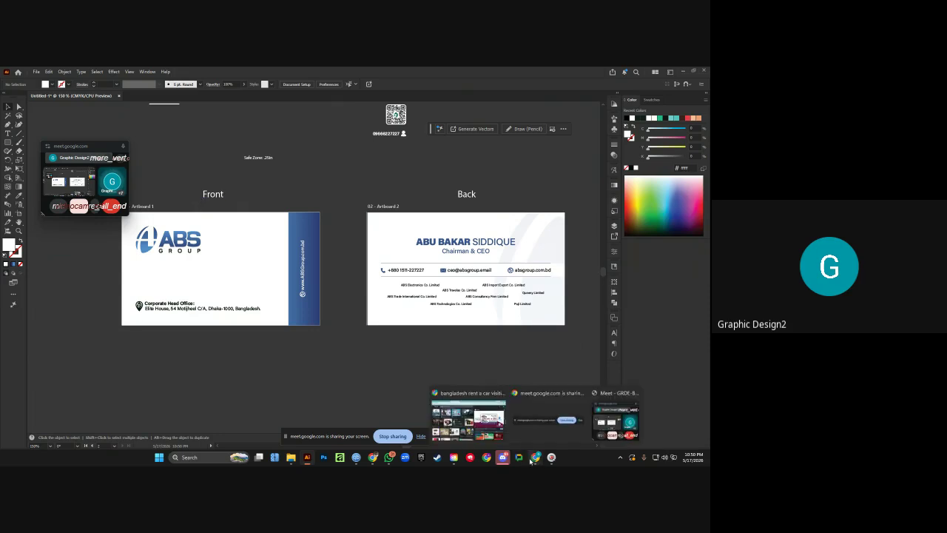
left_click(469, 415)
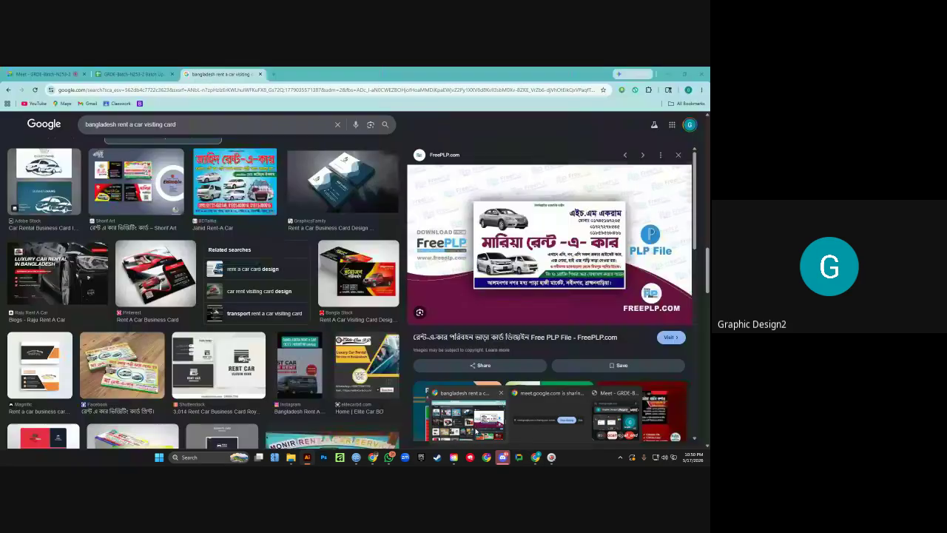
left_click(273, 74)
type("pinterest.com")
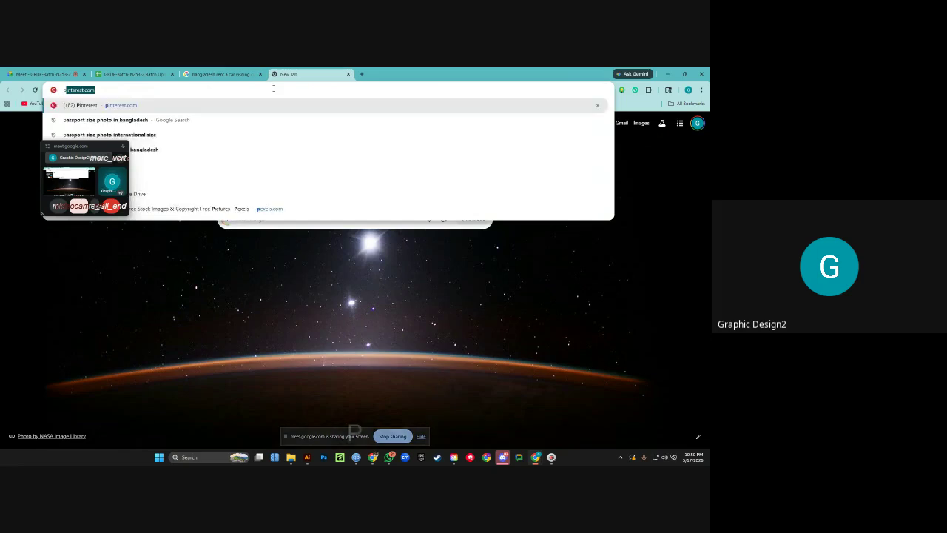
key("Right")
key("Return")
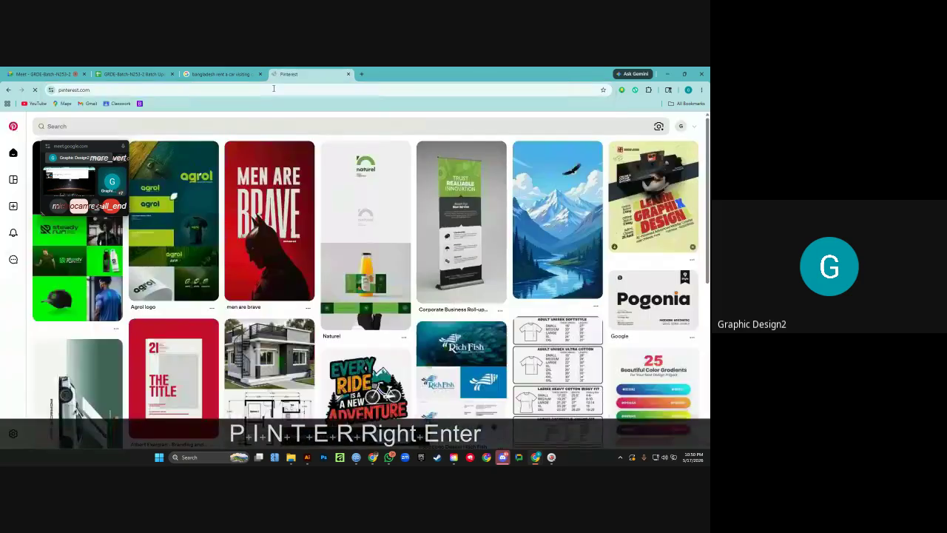
Search Pinterest for "Professional corporate business card" and move the floating meeting window aside.
left_click(251, 126)
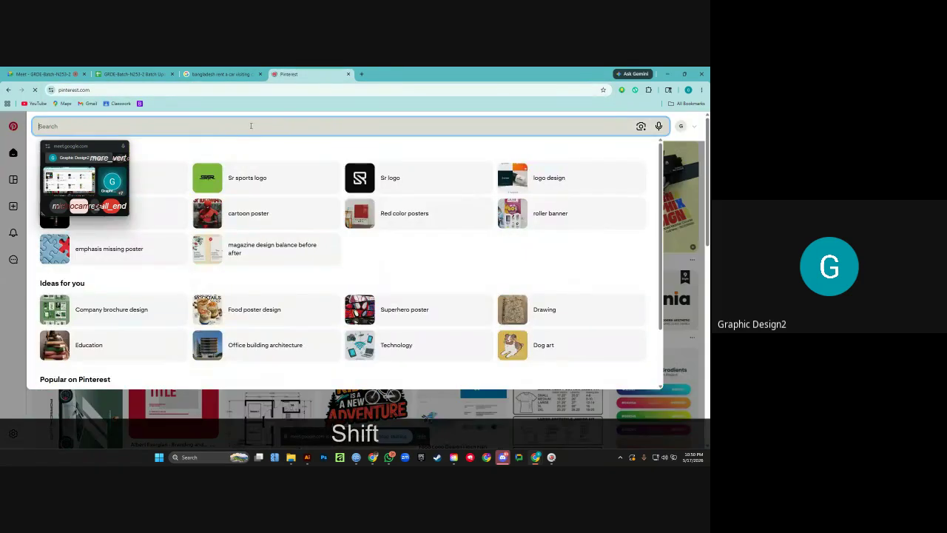
type("Profe")
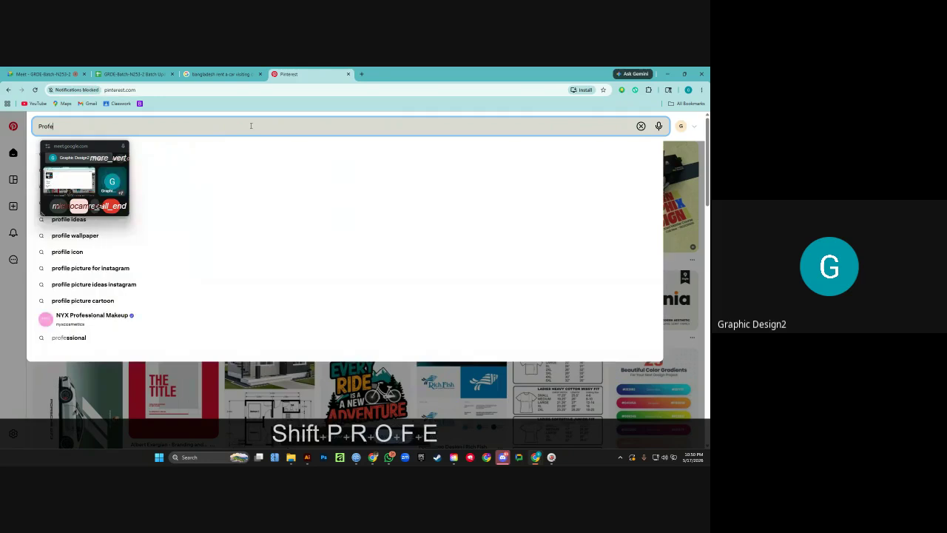
type("ssiona")
key("BackSpace")
type("na")
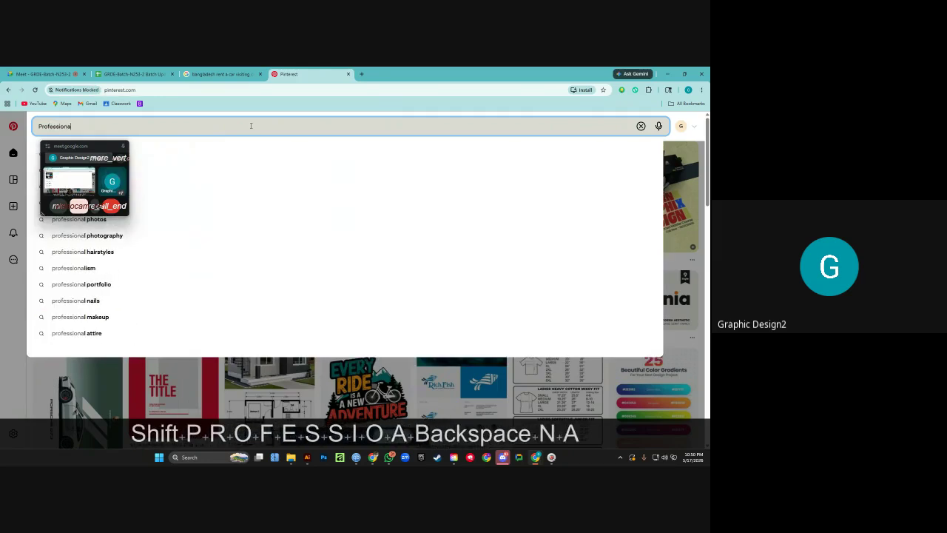
type("l corporate ")
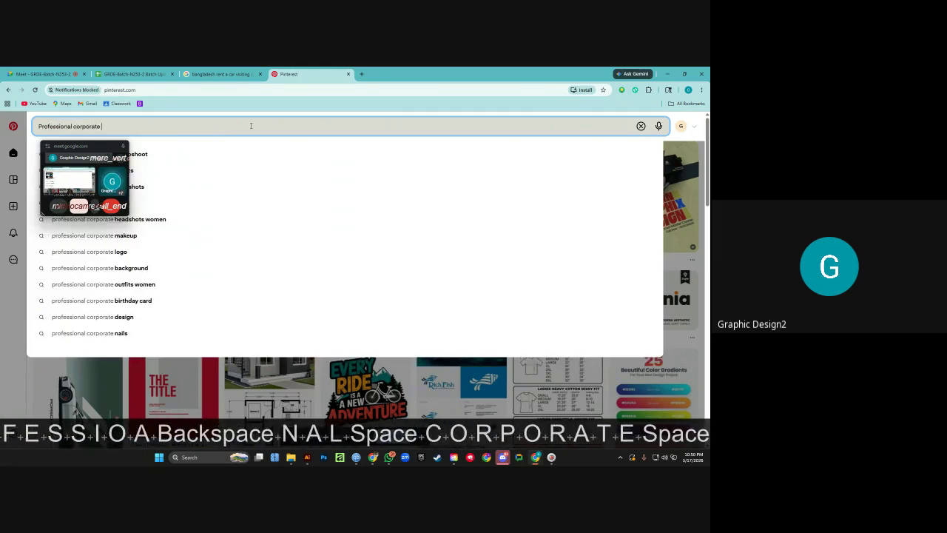
type("business card")
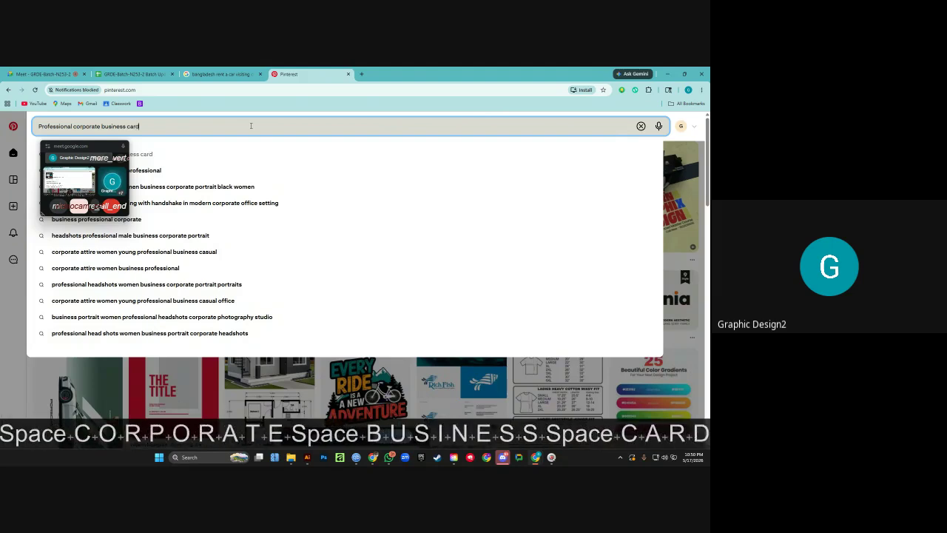
key("Return")
left_click_drag(97, 146, 413, 172)
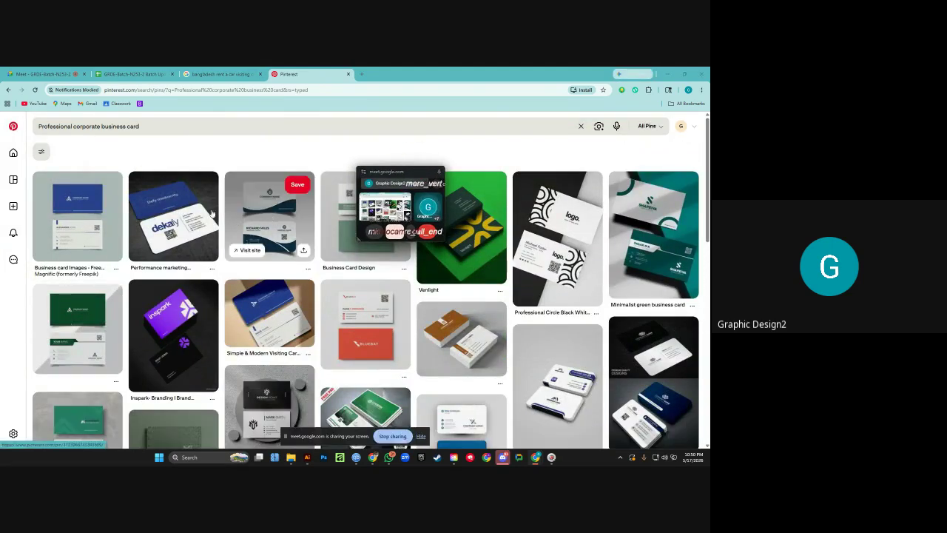
Open the blue and white business card pin and compare its layout with the ABS Group cards in Illustrator.
left_click(84, 204)
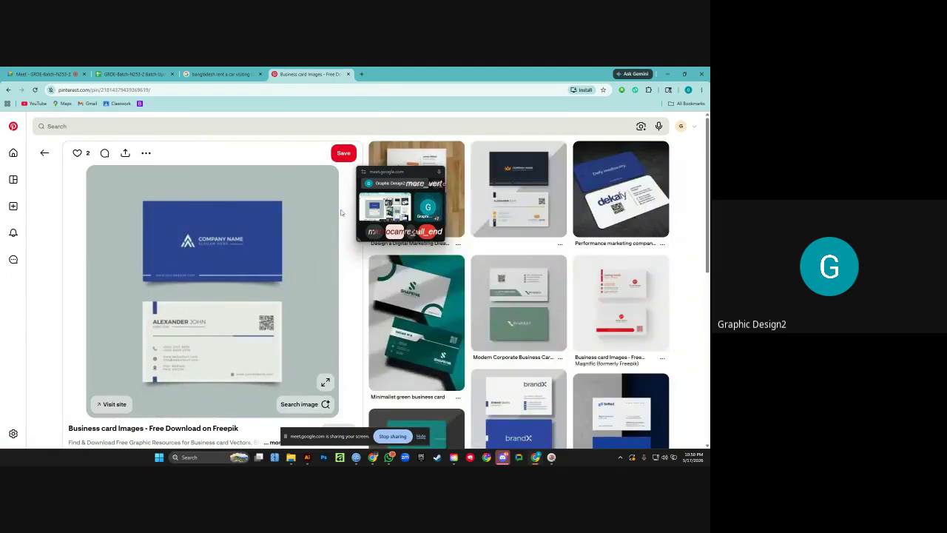
left_click_drag(390, 180, 323, 147)
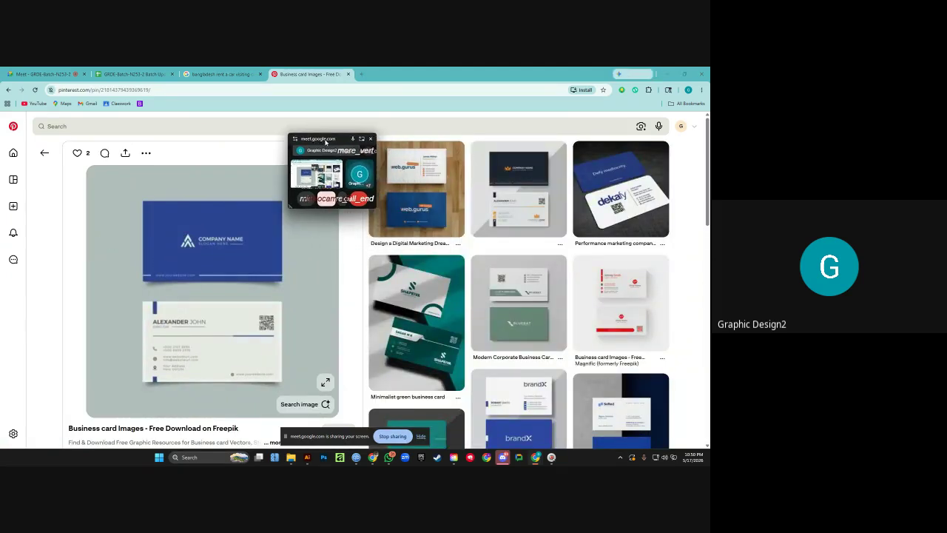
left_click(307, 458)
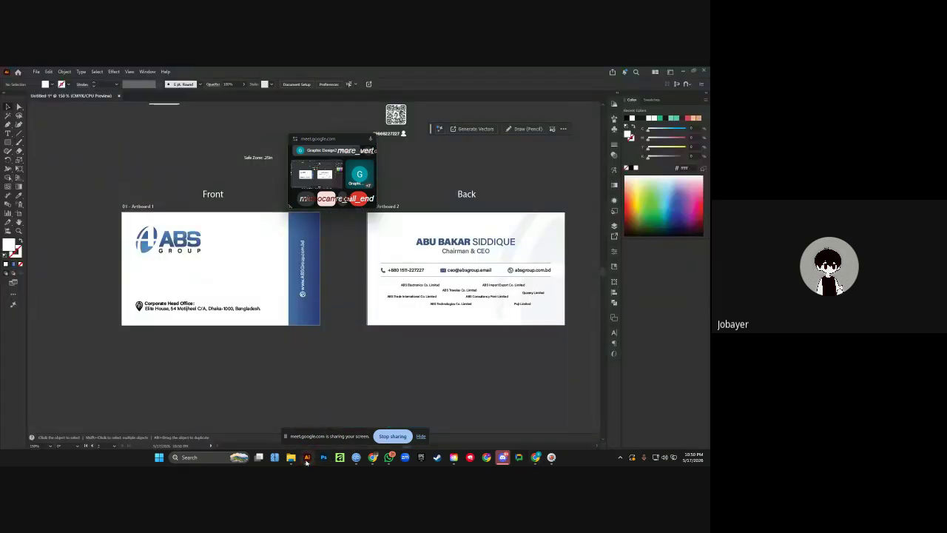
left_click(306, 458)
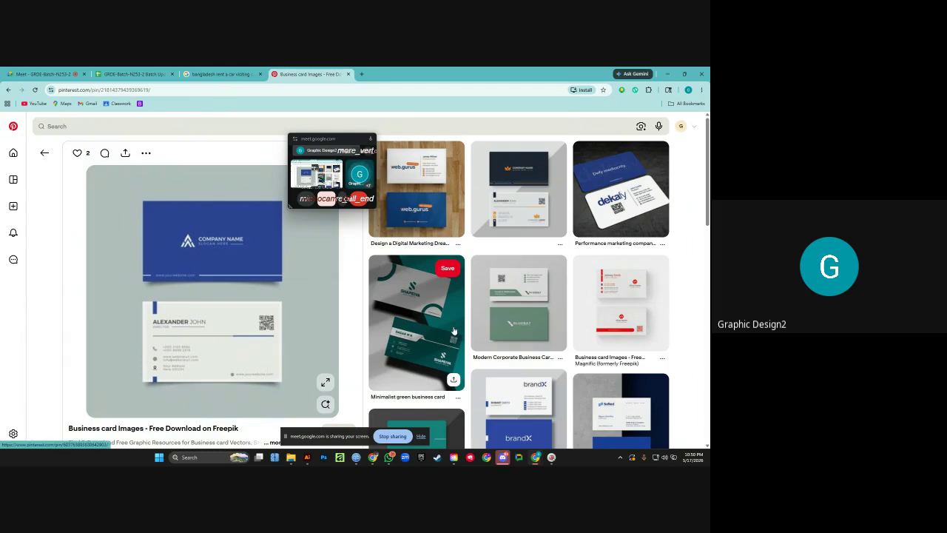
left_click(307, 457)
Isolate the back card's clip group and copy the phone icon with its number from the contact row.
scroll(163, 279, "up", 1)
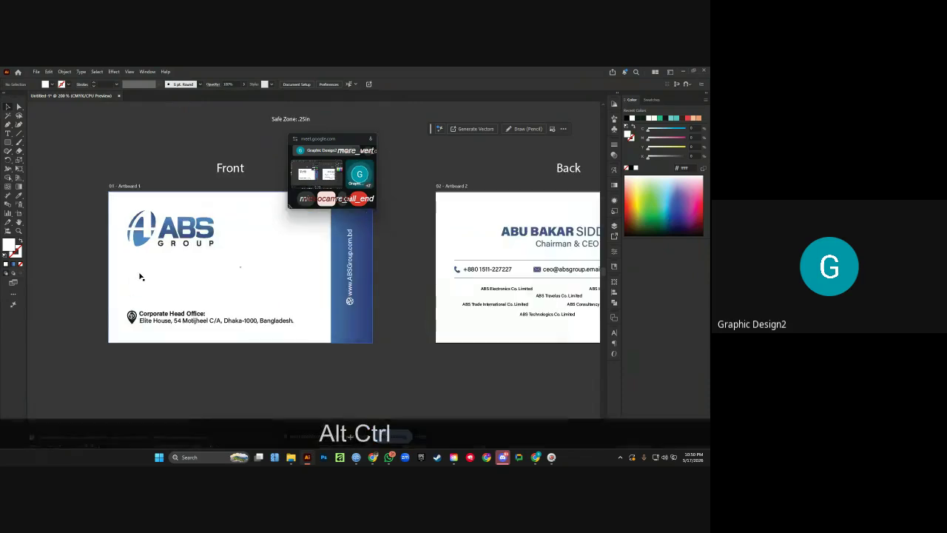
scroll(291, 254, "right", 1)
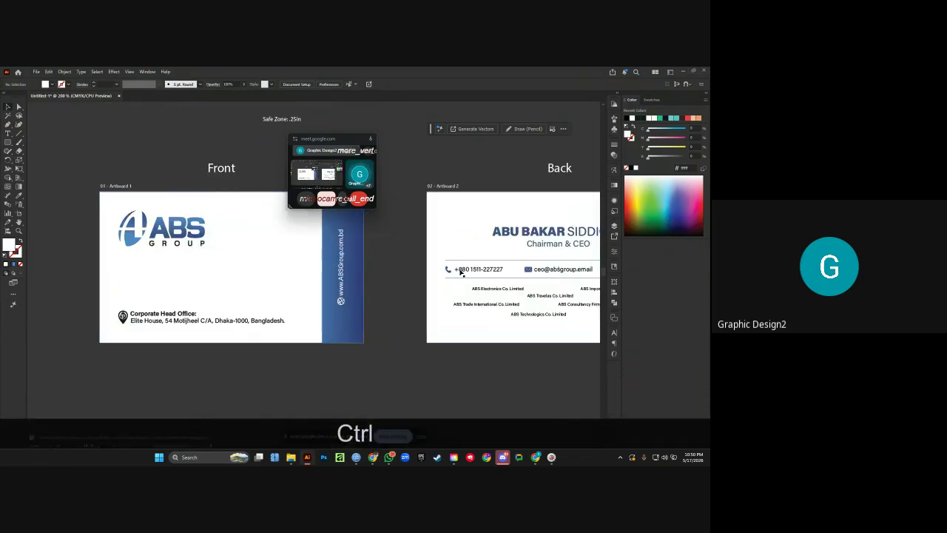
left_click(461, 268, "ctrl")
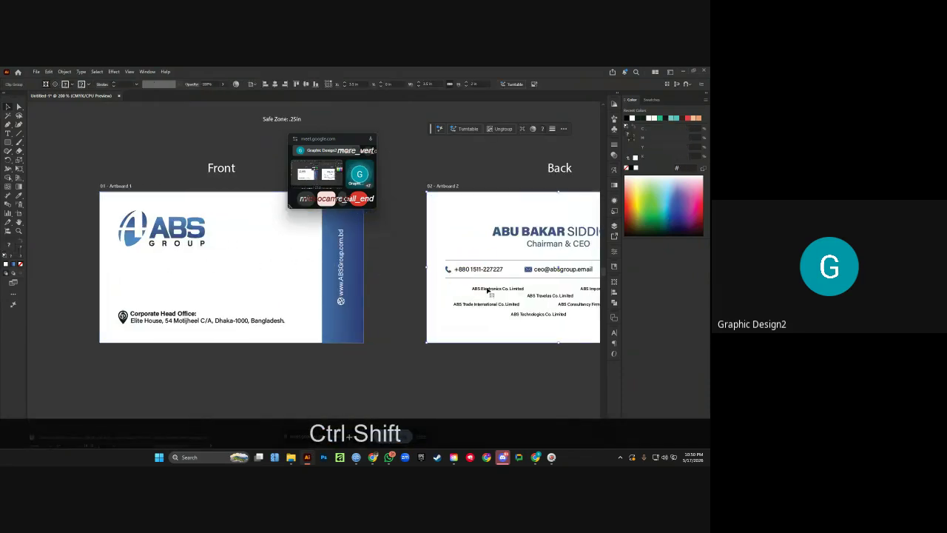
double_click(488, 290)
left_click(479, 268)
key("ctrl+c")
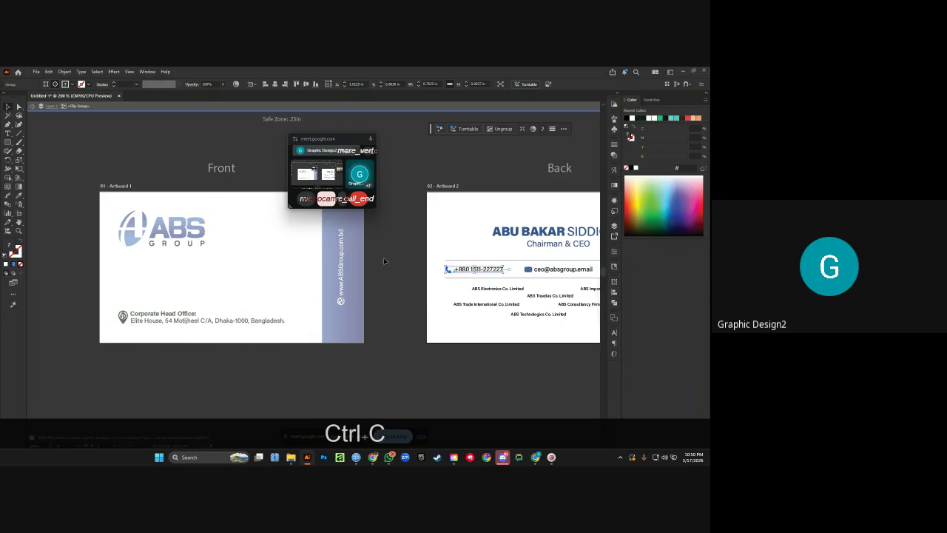
Leave isolation, paste the phone entry onto the front card and stack two copies of it beneath the logo.
double_click(383, 258)
key("ctrl+v")
left_click_drag(305, 267, 159, 279)
left_click(158, 269, "shift")
left_click(191, 266, "ctrl+alt")
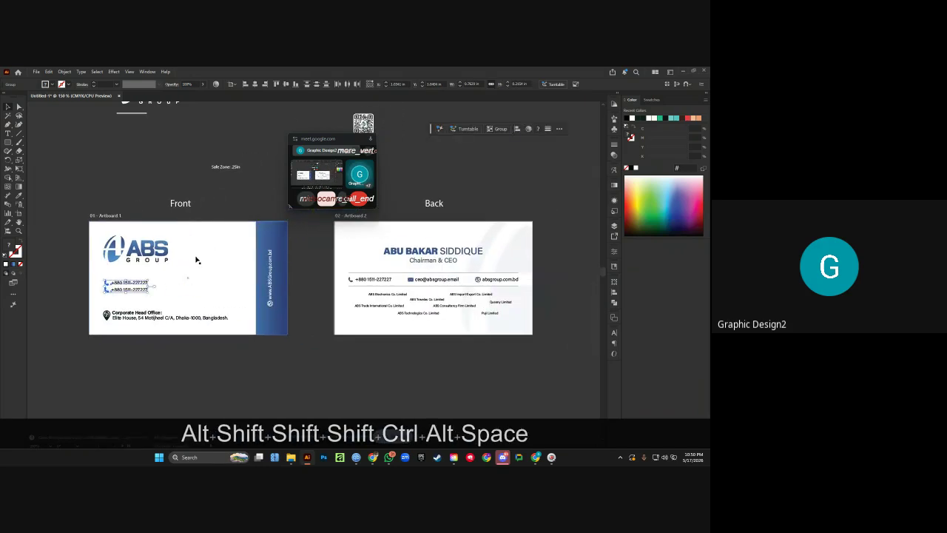
Select both phone entries on the front card and move them straight up off the card.
left_click(239, 193)
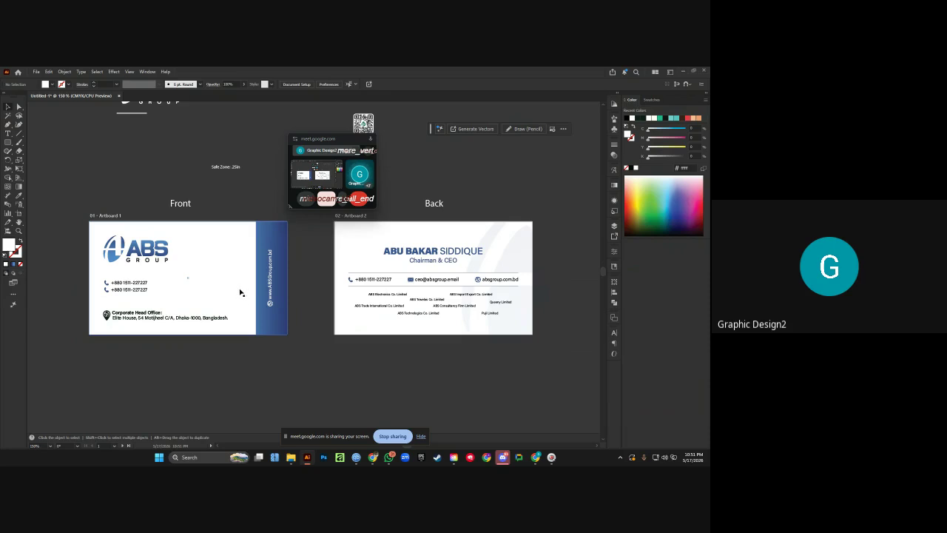
left_click(142, 286)
key("Caps_Lock")
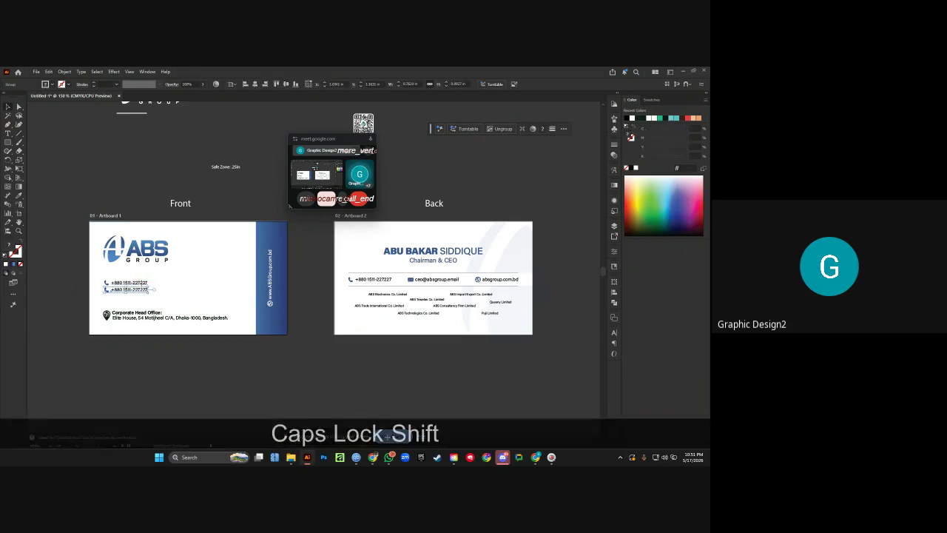
left_click_drag(152, 284, 152, 176)
Enlarge the ABS Group logo on the front card proportionally until it nearly reaches the blue side band.
left_click(144, 239)
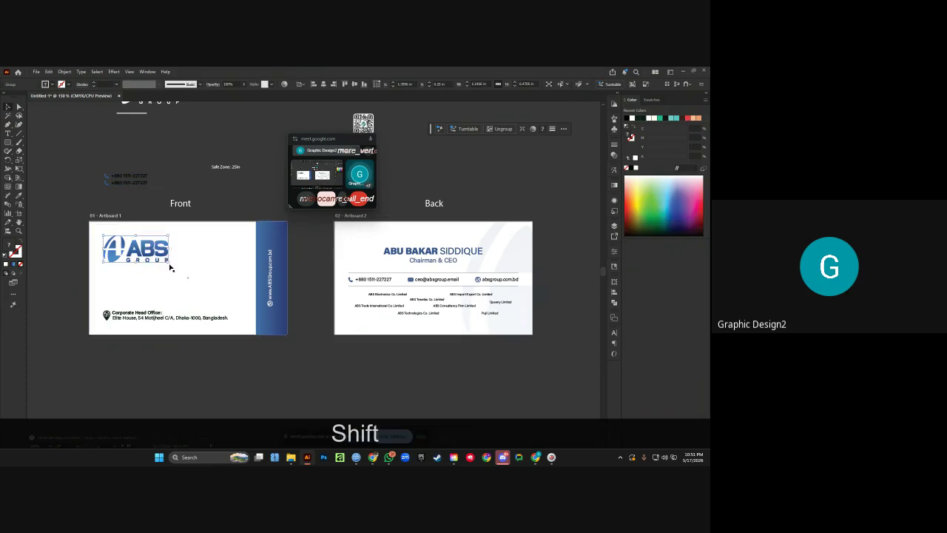
left_click_drag(169, 267, 223, 293)
key("ctrl+shift+a")
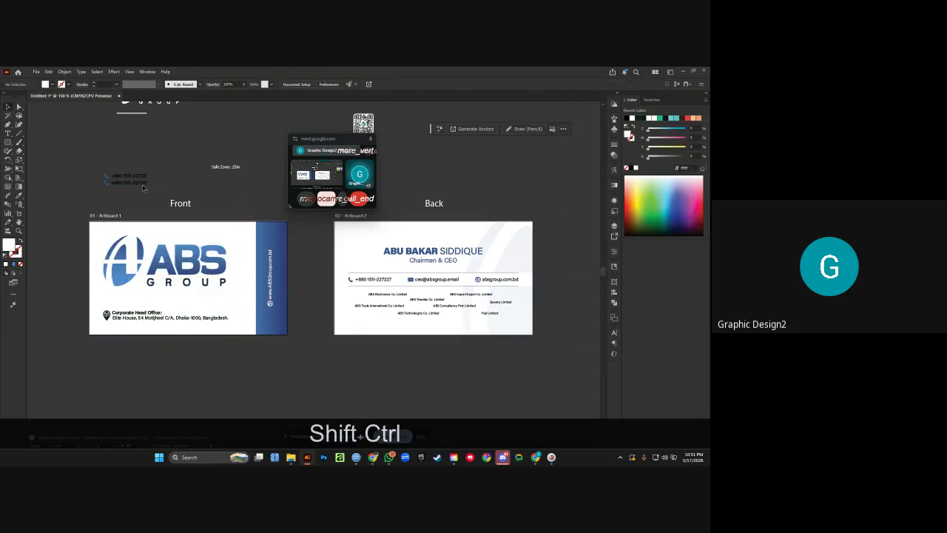
Delete the two phone entries above the front card and move the floating meeting window clear of the artwork.
left_click_drag(104, 193, 162, 170)
key("BackSpace")
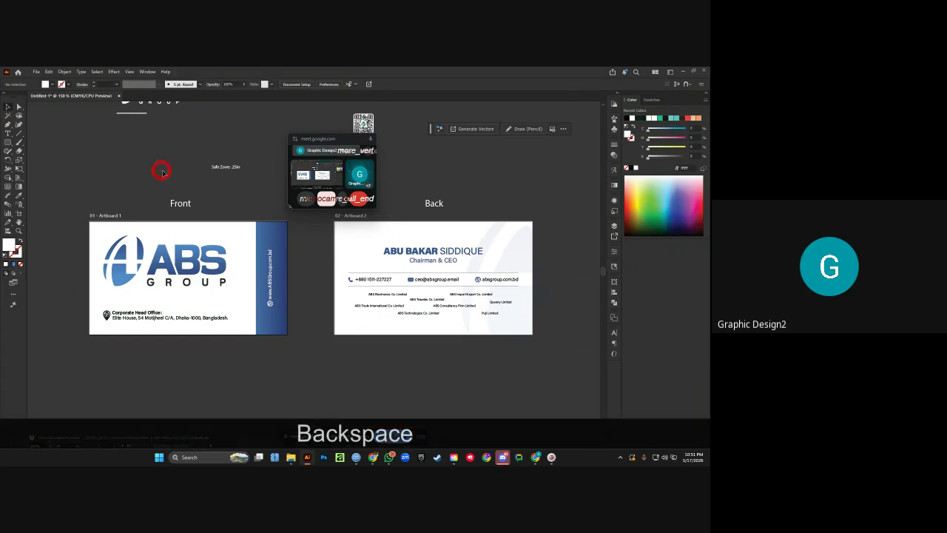
scroll(220, 217, "right", 1)
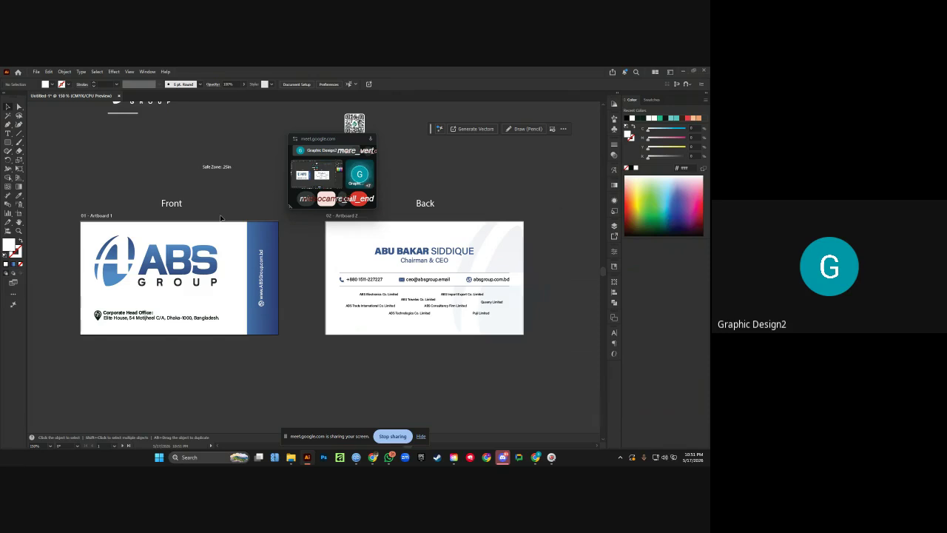
scroll(222, 212, "right", 1)
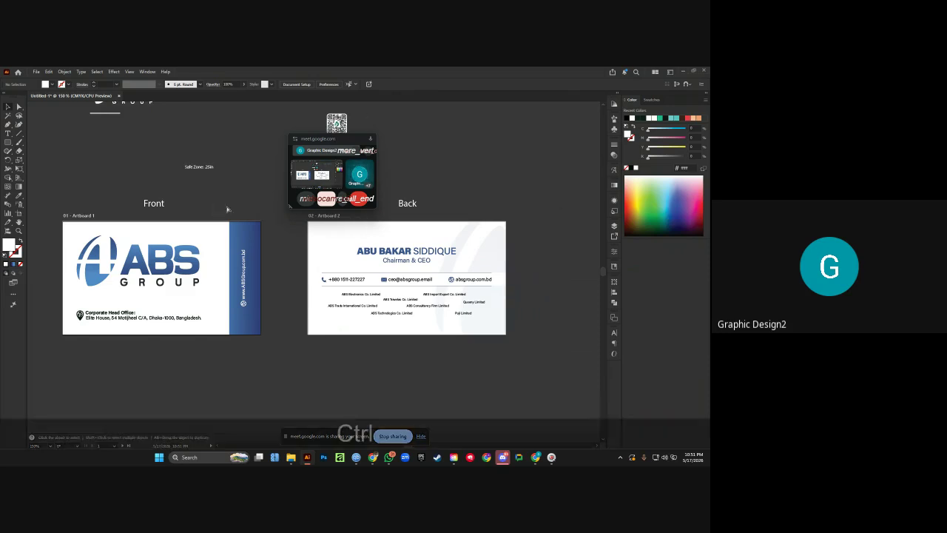
left_click_drag(333, 141, 558, 152)
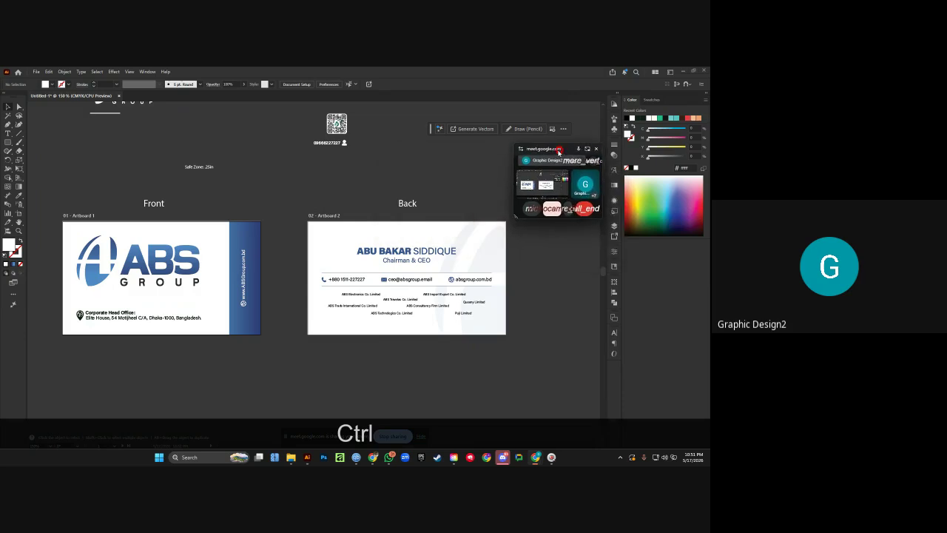
Undo and redo the recent edits to compare the front logo sizes, finishing with the logo enlargement undone.
scroll(325, 159, "down", 4)
key("ctrl+z")
key("ctrl+z")
key("ctrl+z")
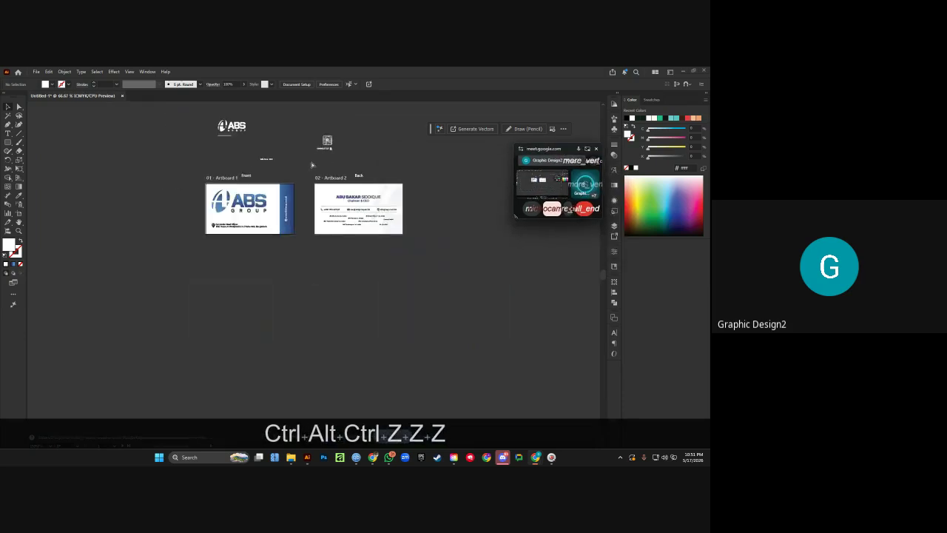
key("ctrl+shift+z")
key("ctrl+shift+z")
scroll(307, 180, "up", 4)
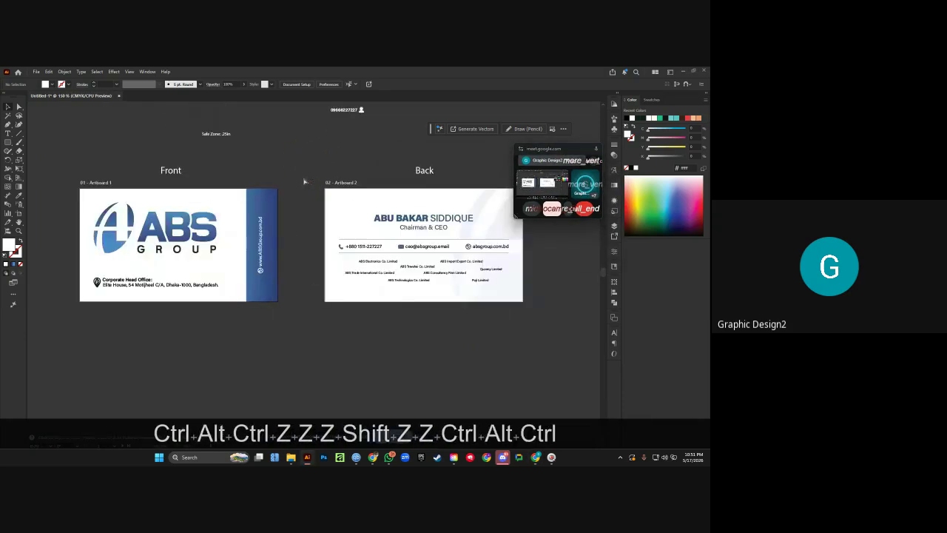
key("ctrl+z")
key("ctrl+shift+z")
key("ctrl+shift+z")
key("ctrl+shift+z")
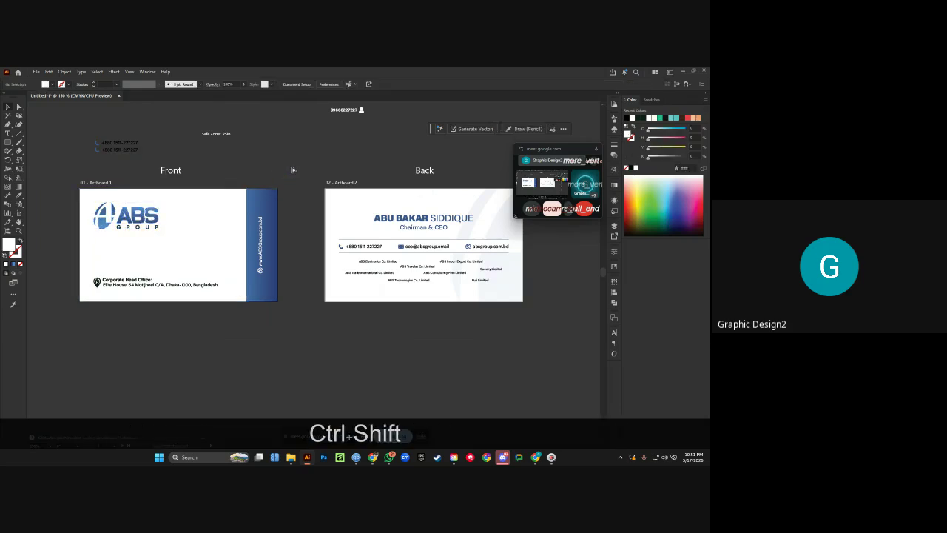
key("ctrl+shift+z")
left_click(287, 177, "ctrl+alt")
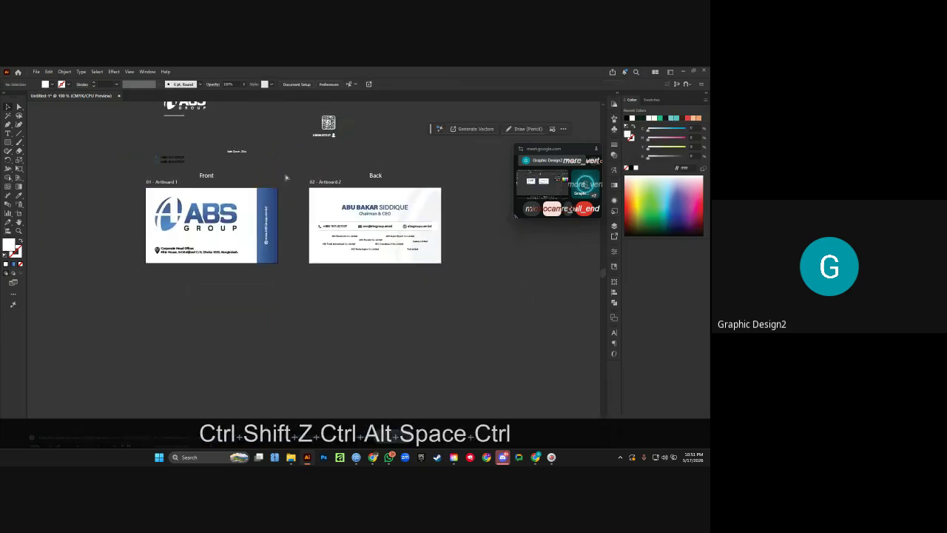
key("ctrl+z")
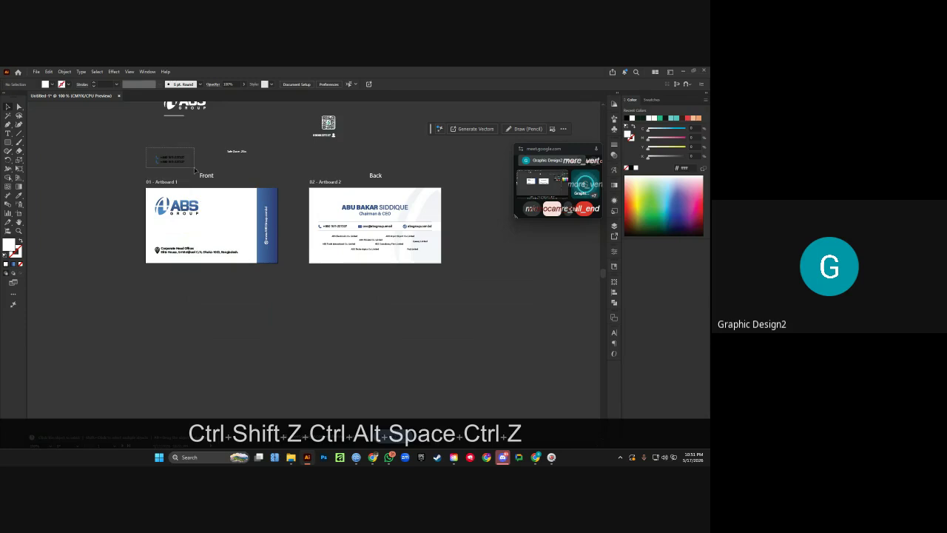
Remove the pair of phone entries left on the pasteboard above the front card.
left_click_drag(194, 170, 195, 170)
key("BackSpace")
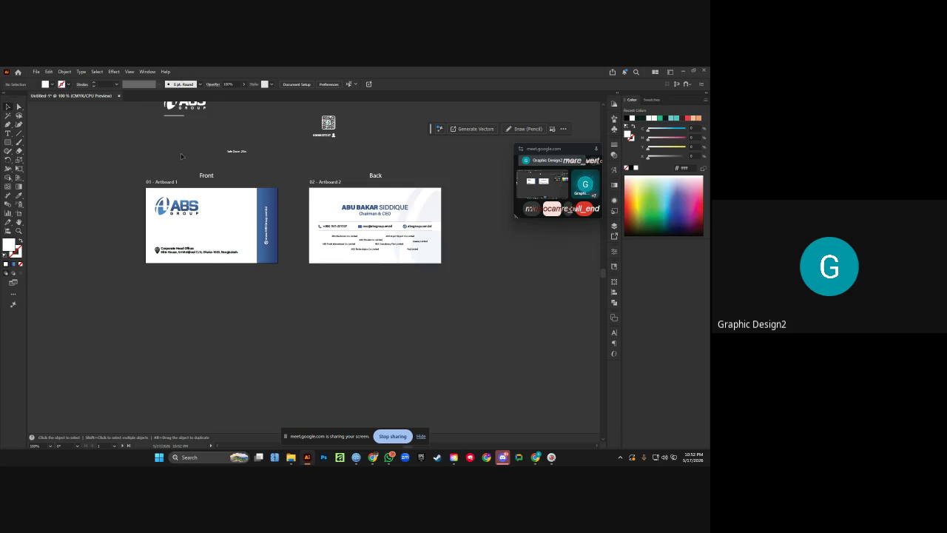
scroll(181, 155, "right", 1)
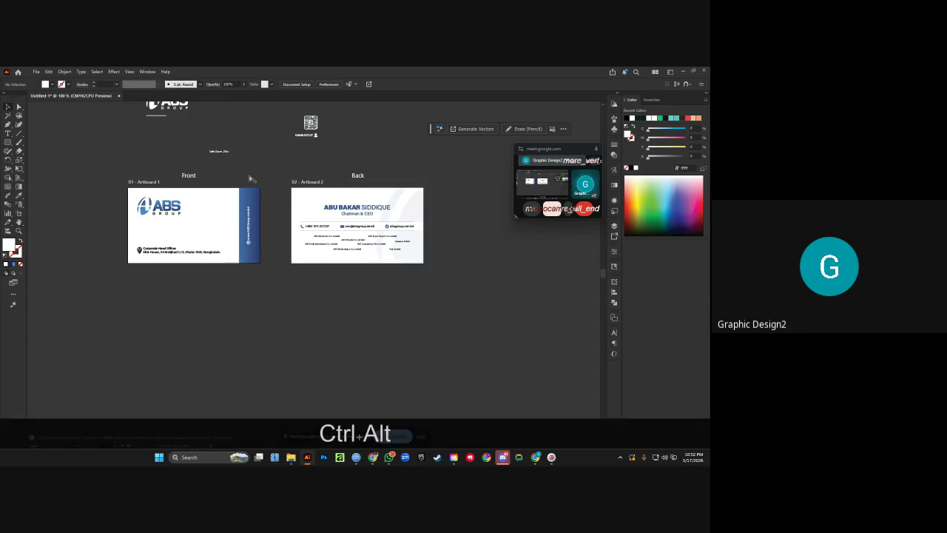
scroll(248, 175, "up", 1)
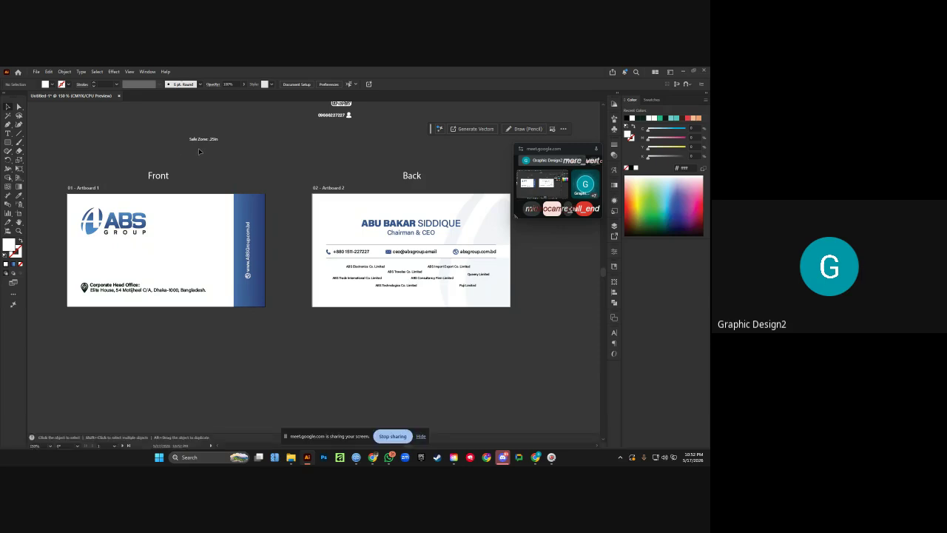
Move the Safe Zone note down beside the Front label, dismiss the chat notification and deselect the note.
left_click_drag(210, 141, 248, 179)
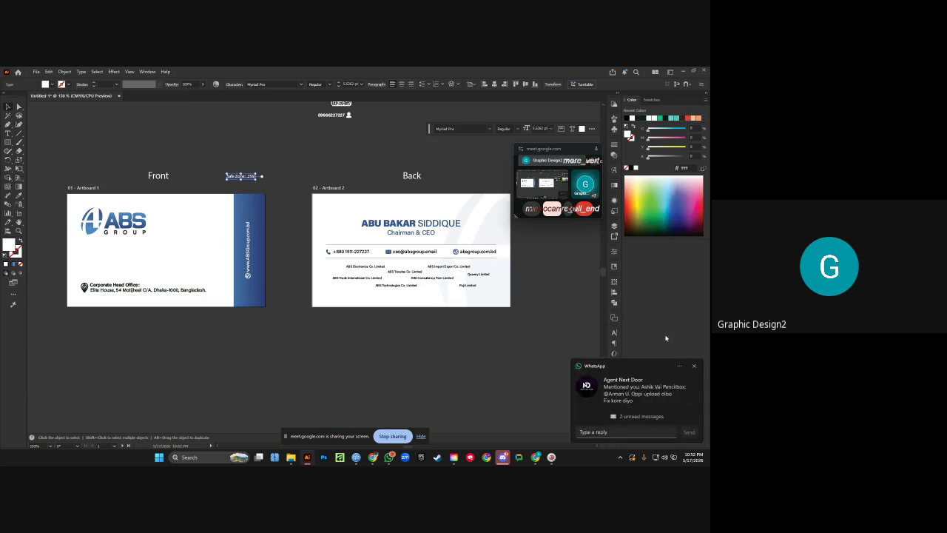
left_click(695, 366)
left_click(518, 333)
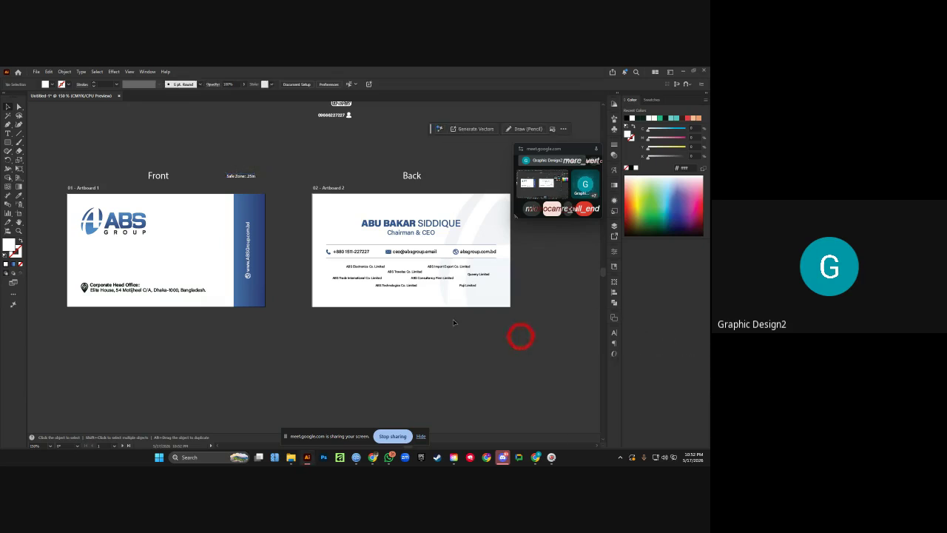
scroll(280, 252, "right", 2)
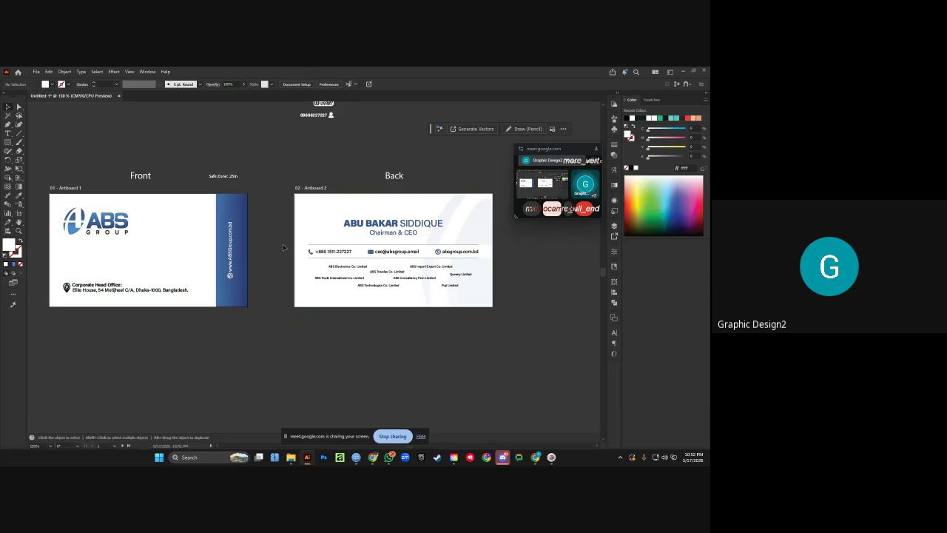
Save the document in the Downloads folder as "Business card design" in Adobe Illustrator format with the default options.
key("ctrl+shift")
left_click(36, 71)
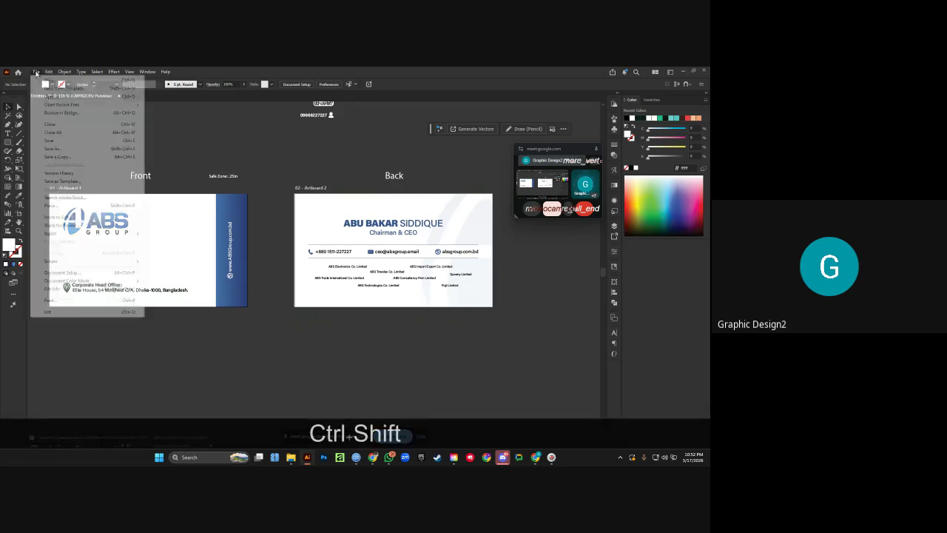
left_click(46, 137)
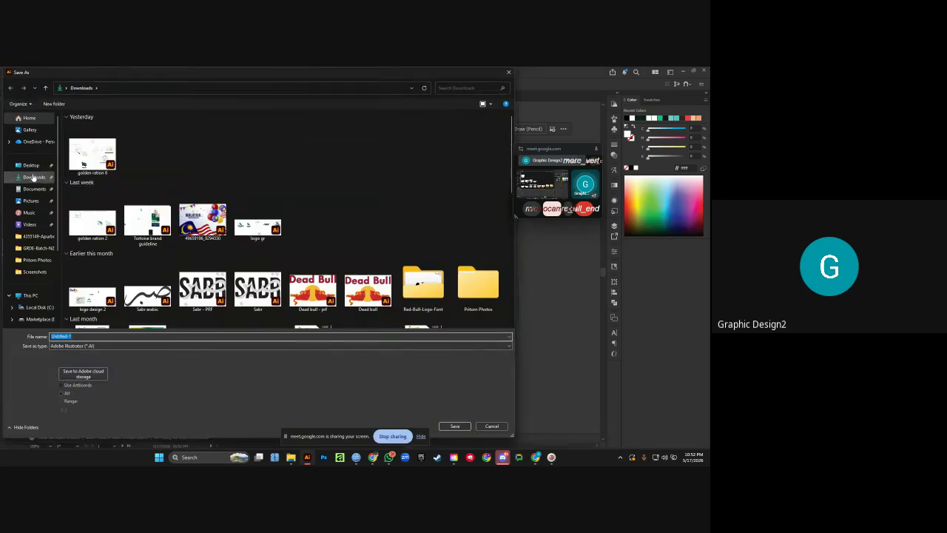
key("shift")
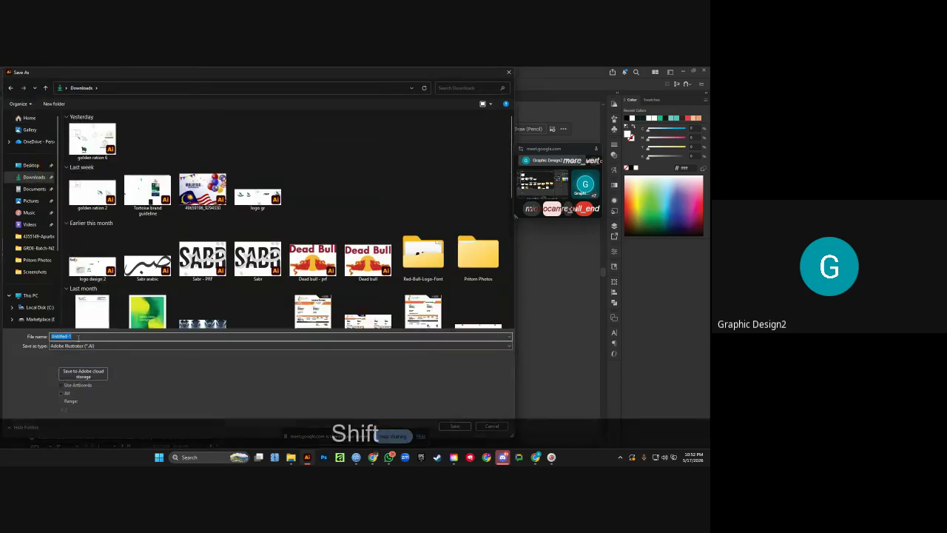
type("BUSINES")
key("BackSpace")
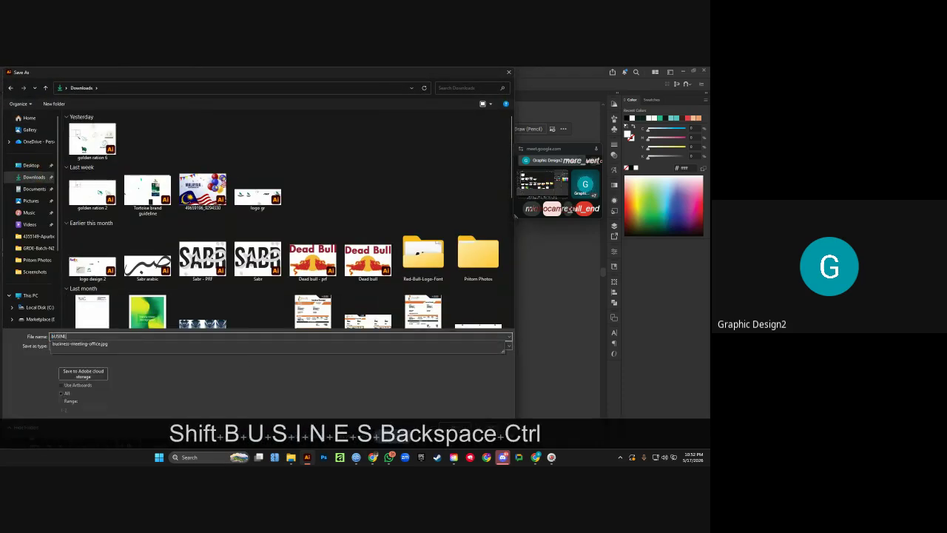
key("ctrl+BackSpace")
key("ctrl+a")
key("Caps_Lock")
type("B")
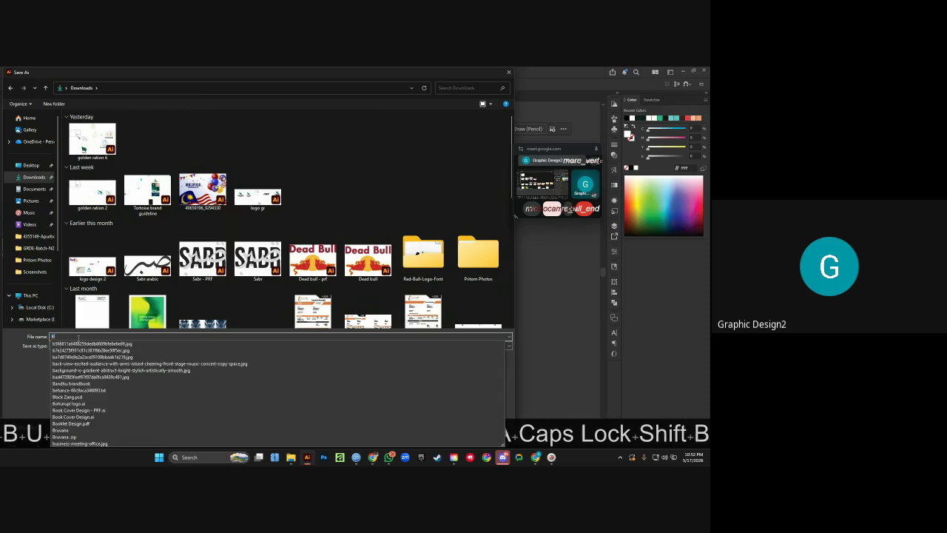
type("usiness c")
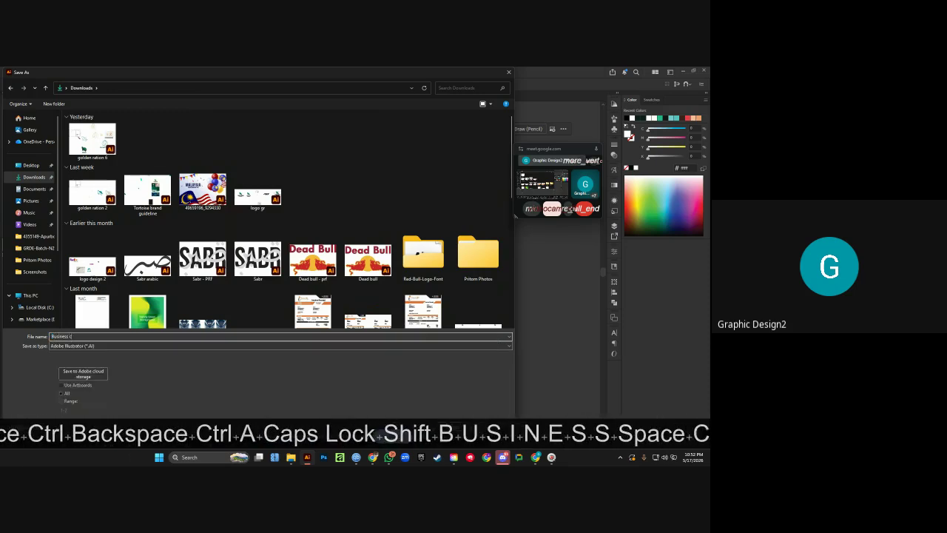
type("ard design")
key("Return")
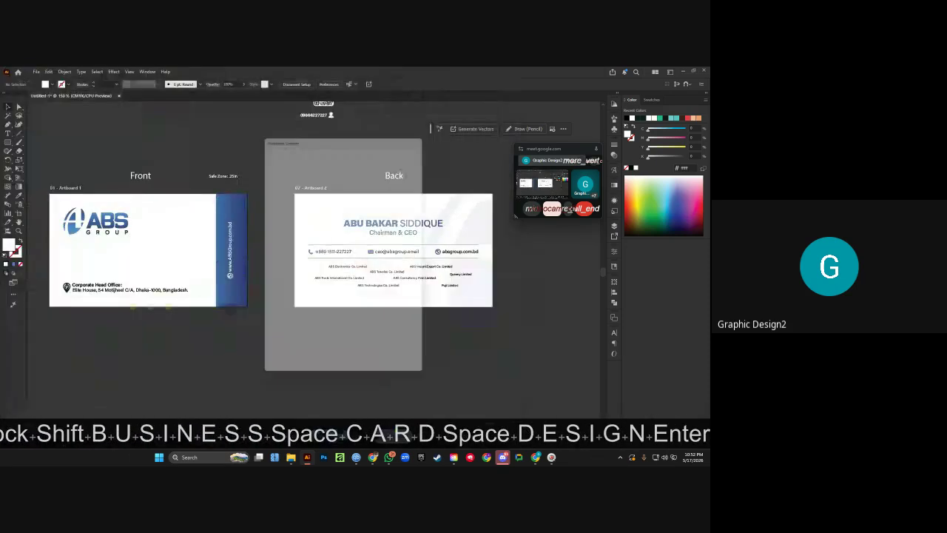
key("Return")
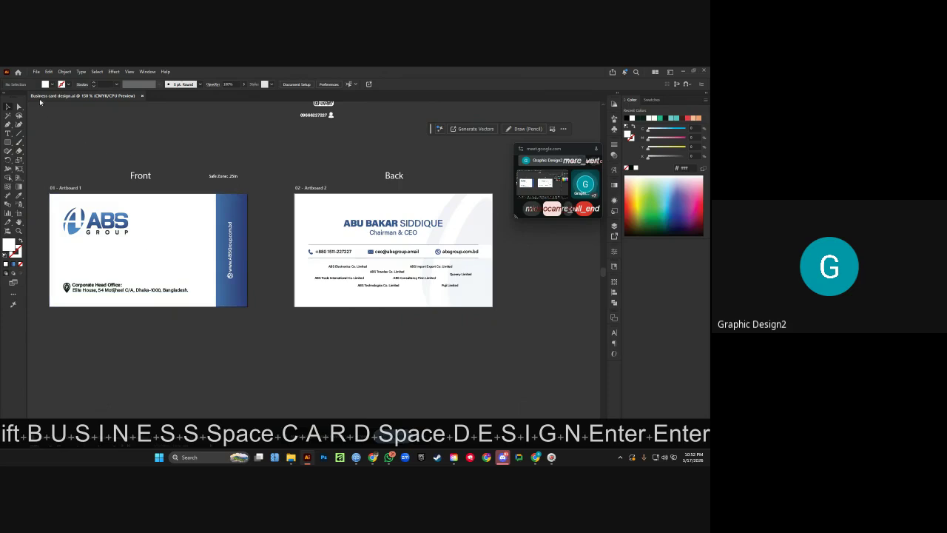
left_click(138, 214)
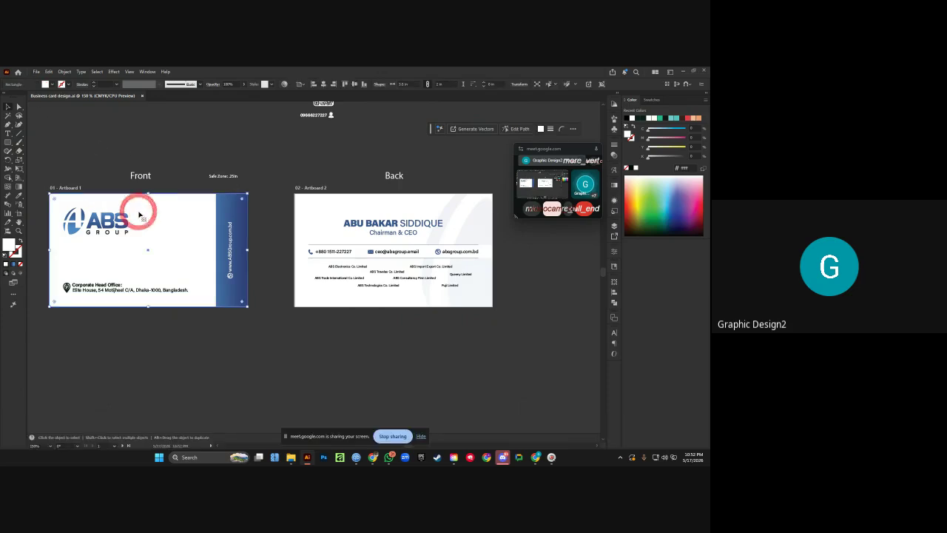
key("ctrl+shift+alt+s")
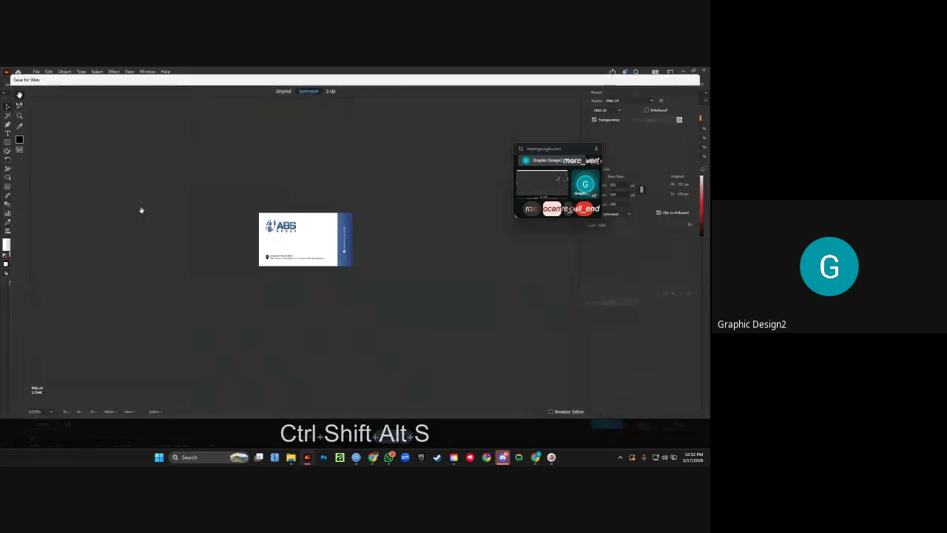
left_click(644, 424)
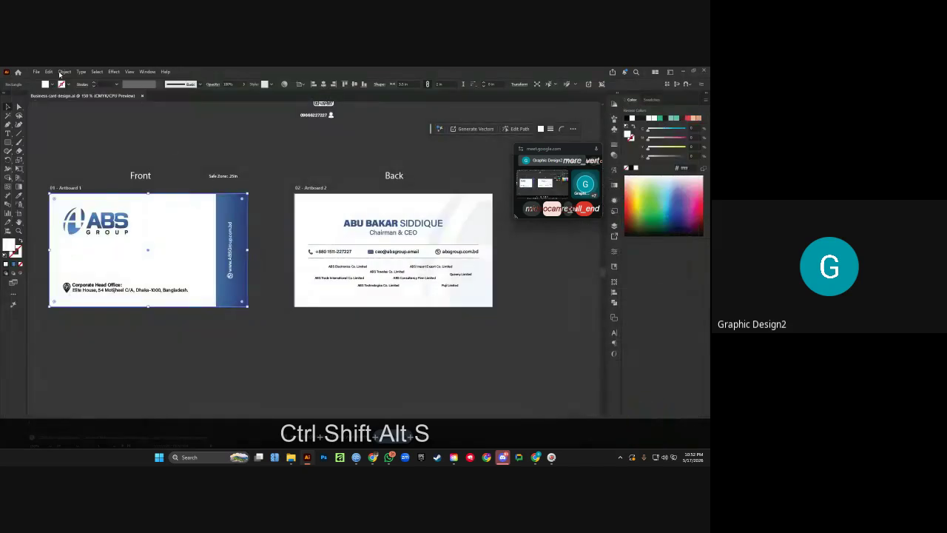
Open Export for Screens with both artboards included and set the export scale to 4x.
left_click(36, 72)
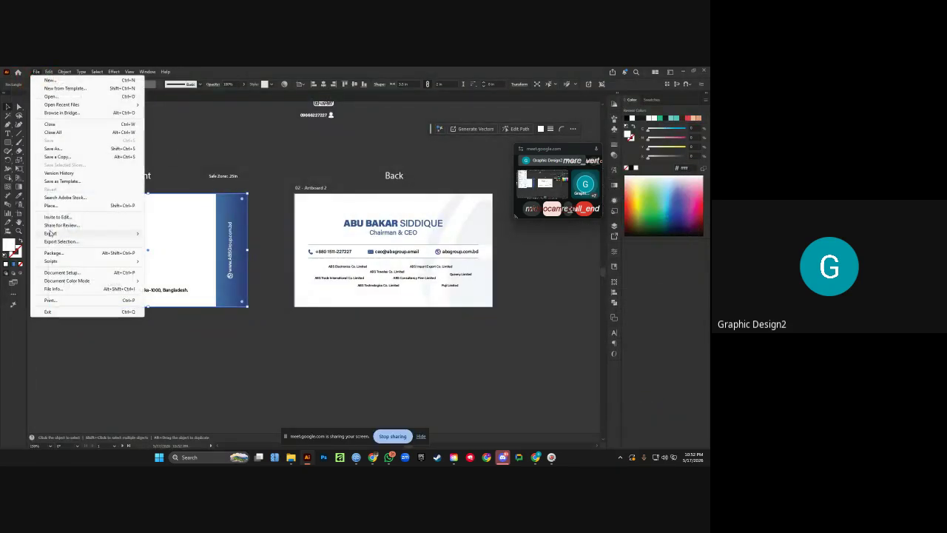
mouse_move(51, 233)
left_click(167, 234)
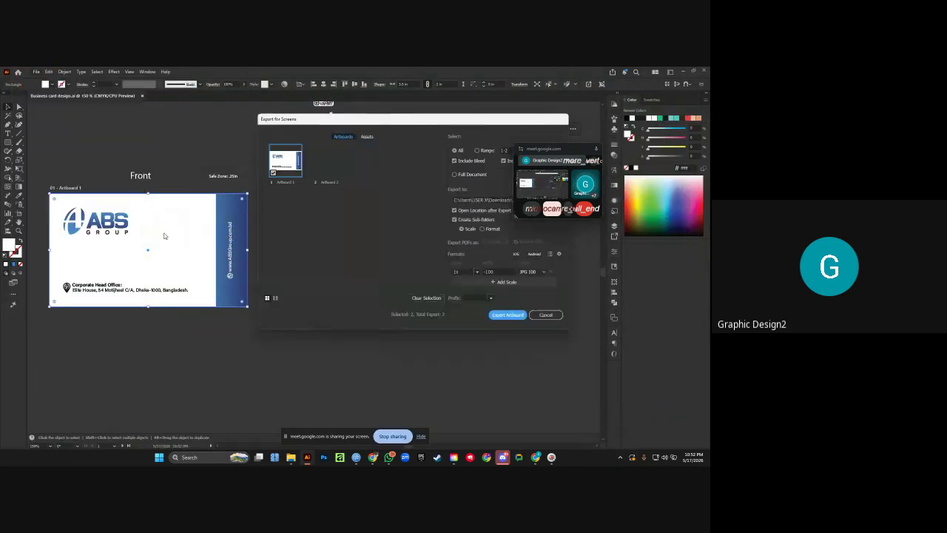
left_click_drag(417, 126, 357, 122)
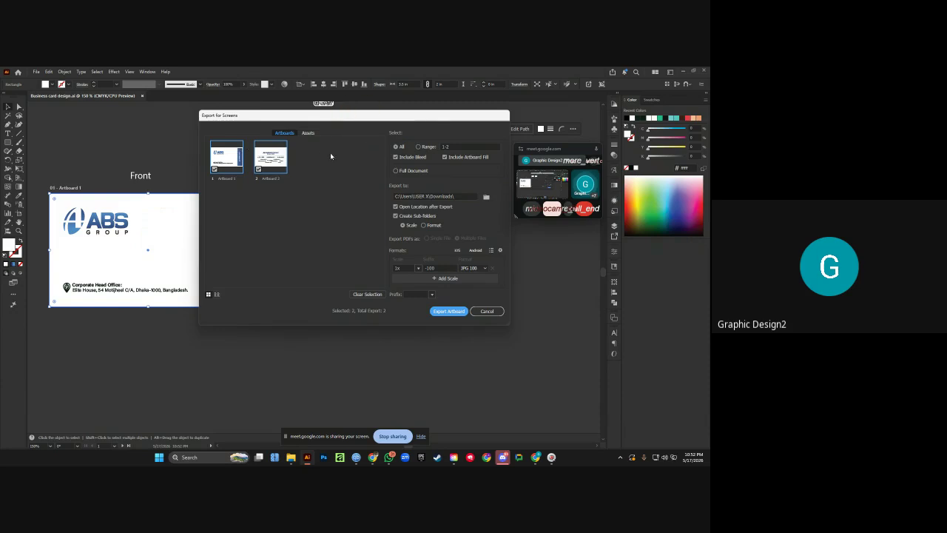
left_click(419, 269)
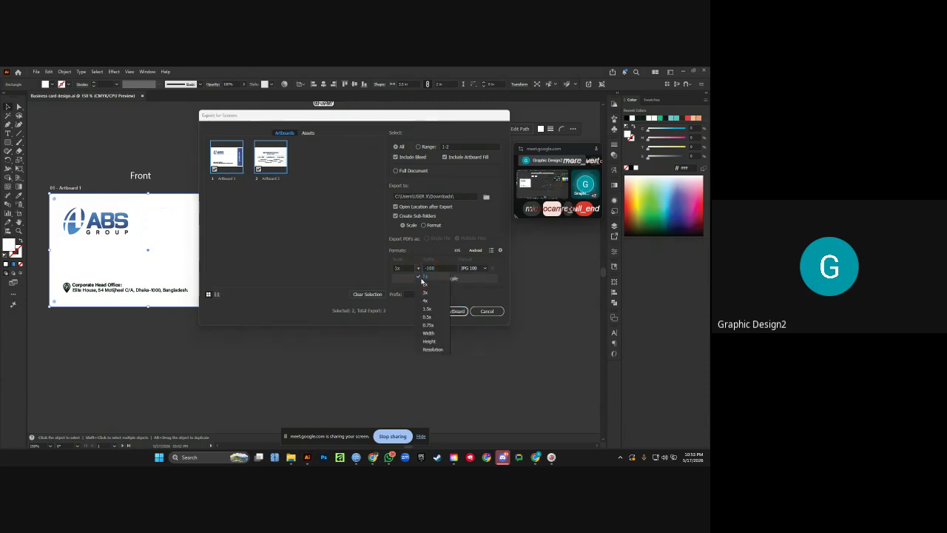
left_click(427, 302)
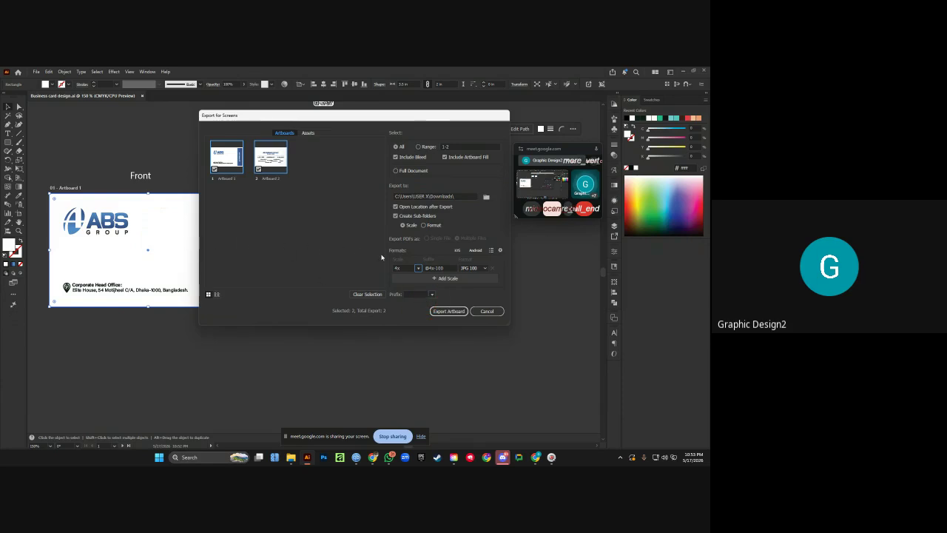
Keep JPG 100 as the export format, save its format settings and open the export location picker.
left_click(474, 268)
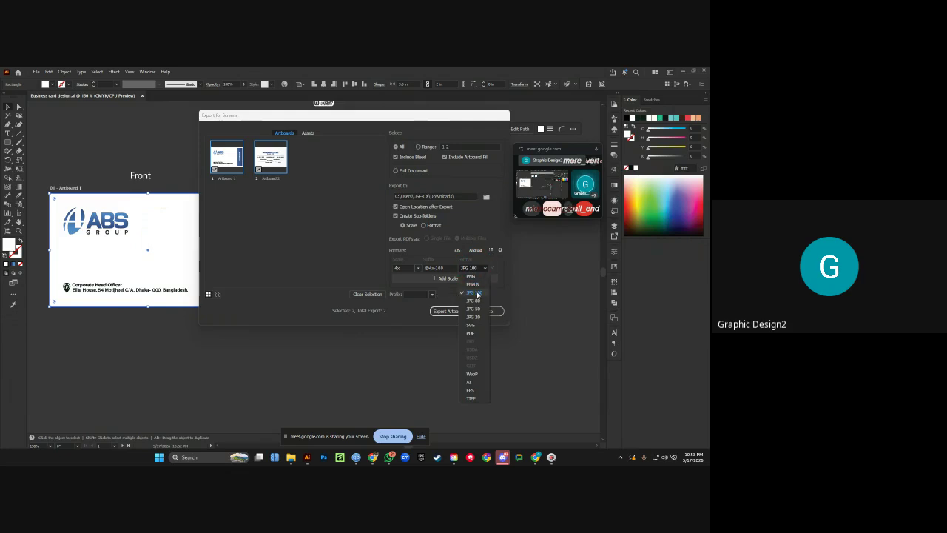
key("Escape")
left_click(500, 251)
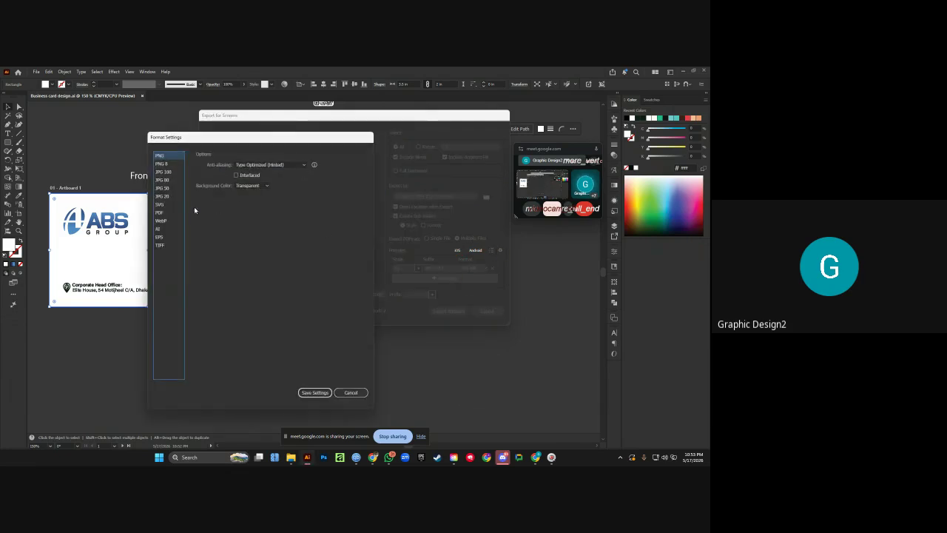
left_click(165, 171)
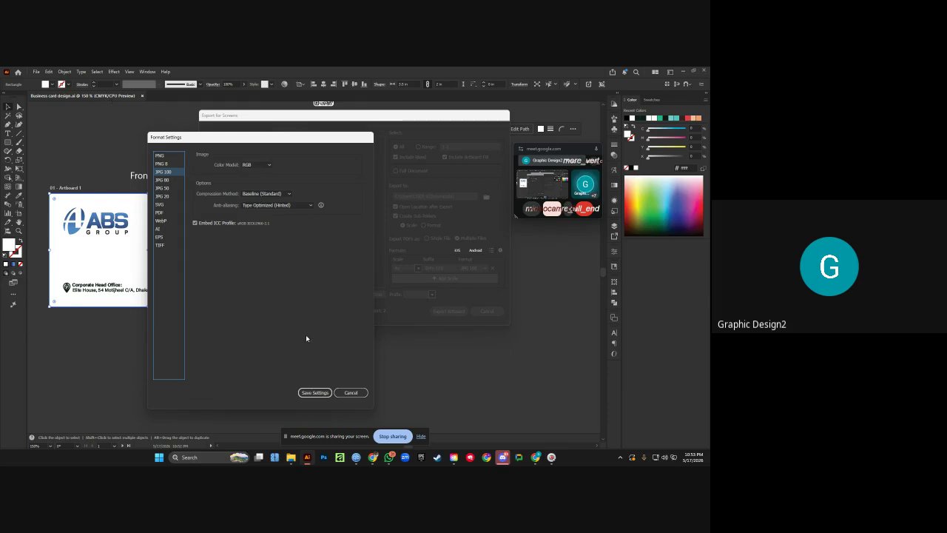
left_click(314, 392)
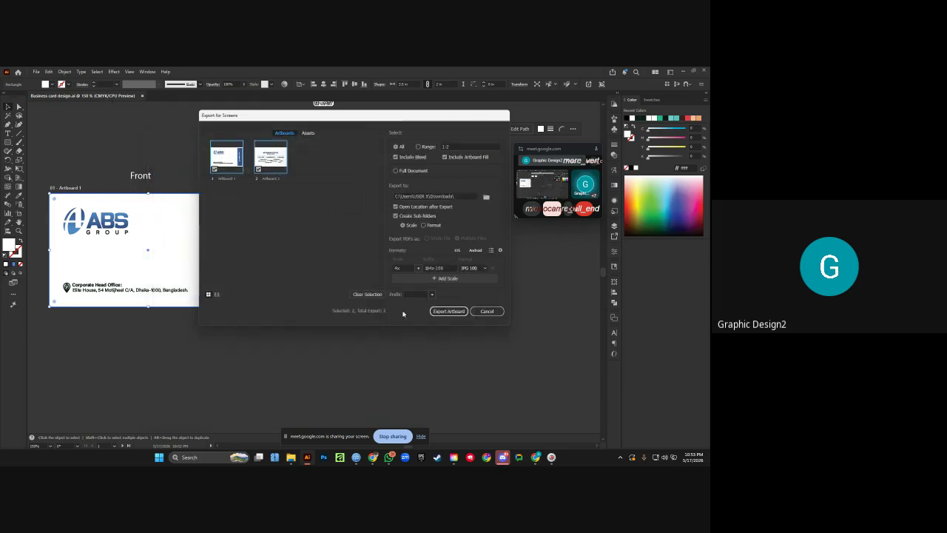
left_click(485, 198)
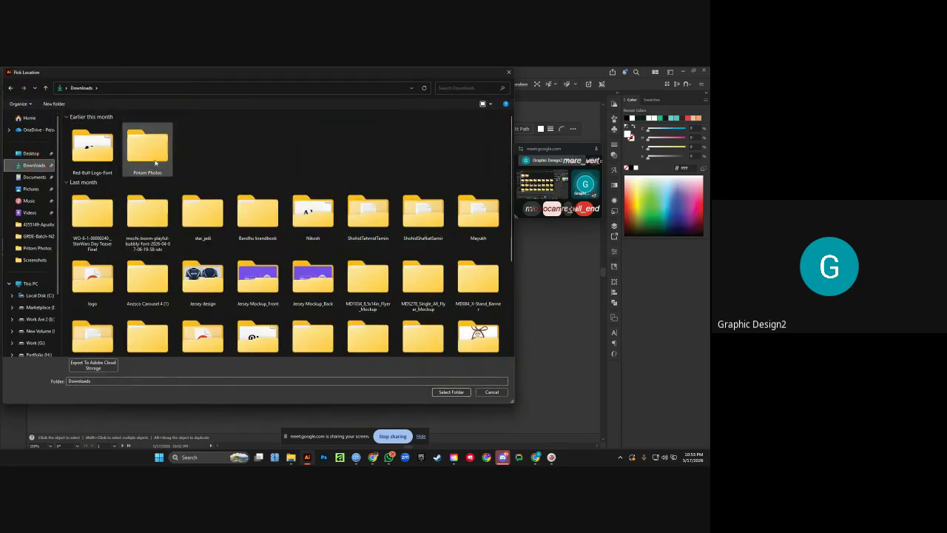
right_click(270, 170)
mouse_move(292, 238)
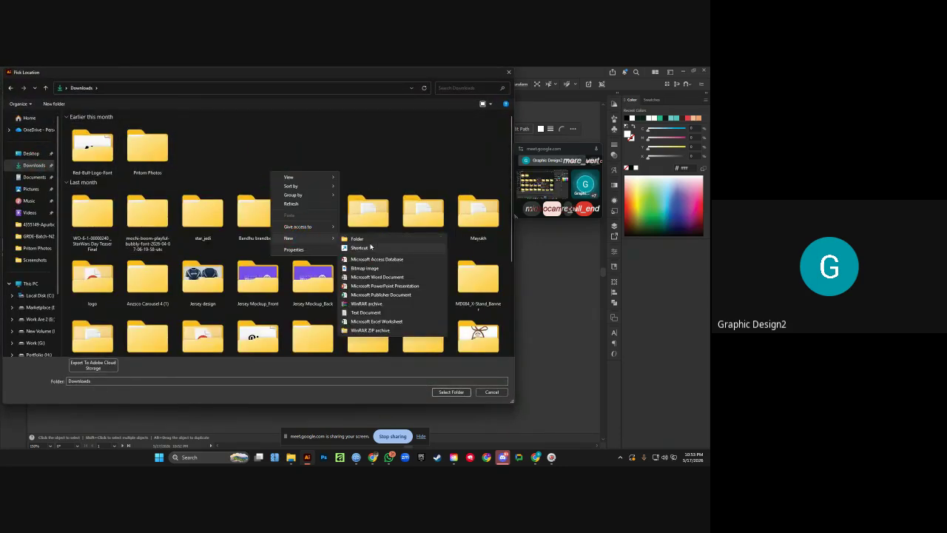
left_click(371, 246)
key("Escape")
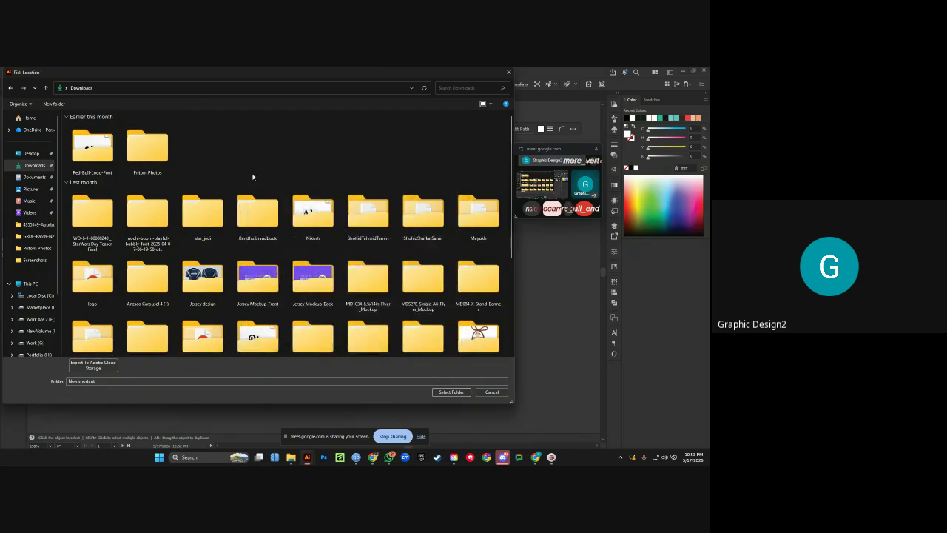
Create a new folder named "Business card" inside the Downloads folder.
right_click(253, 177)
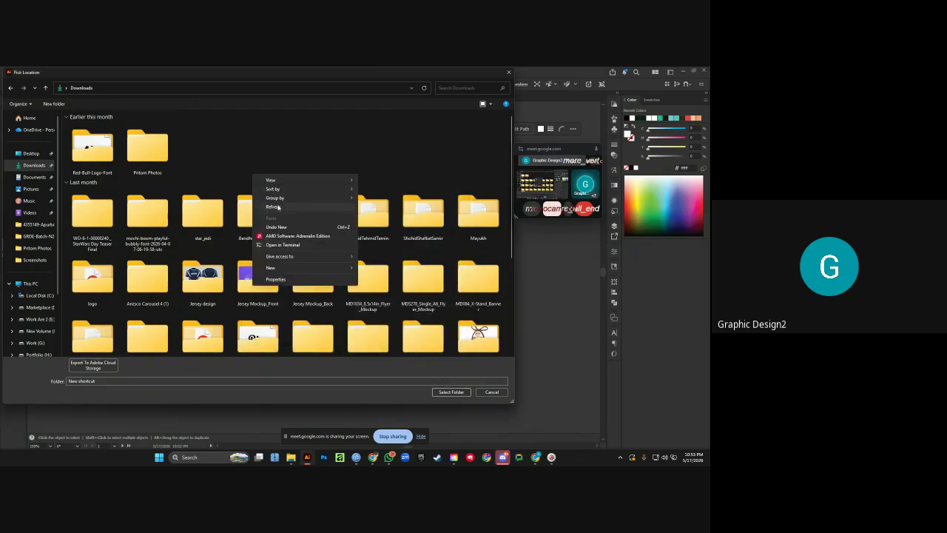
mouse_move(300, 267)
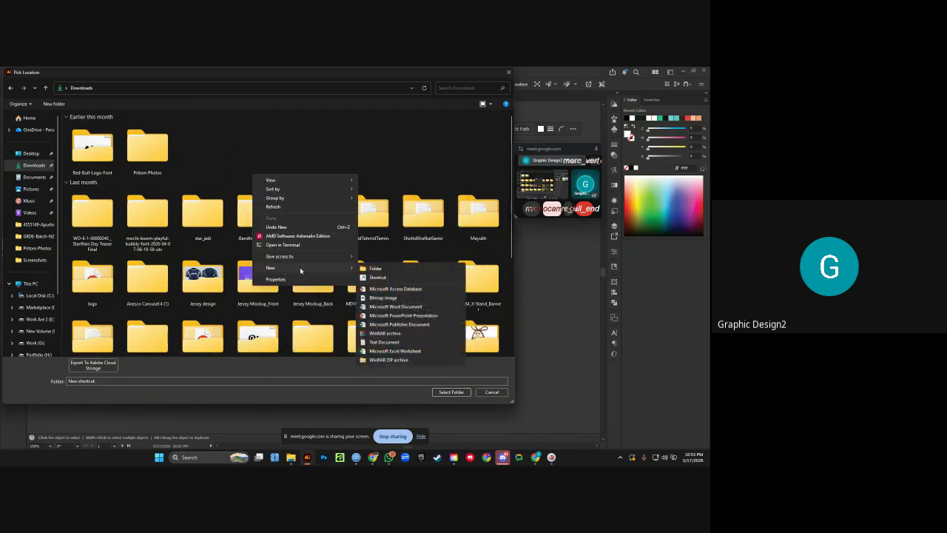
left_click(376, 269)
key("shift")
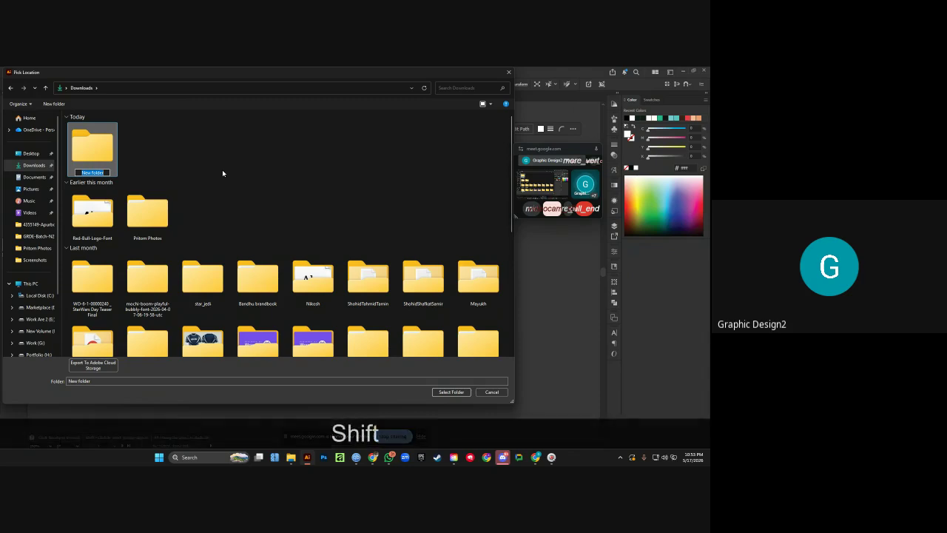
type("Busines")
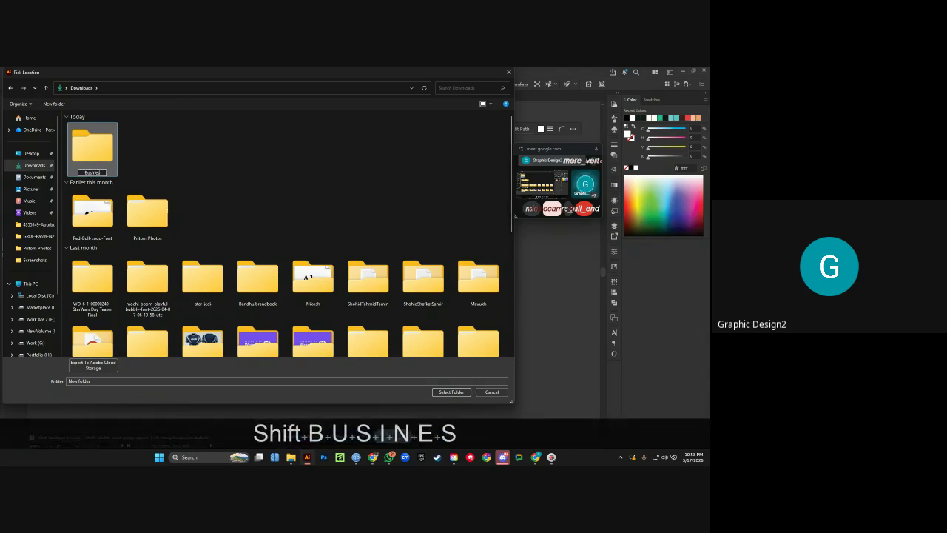
type("s Card")
key("Return")
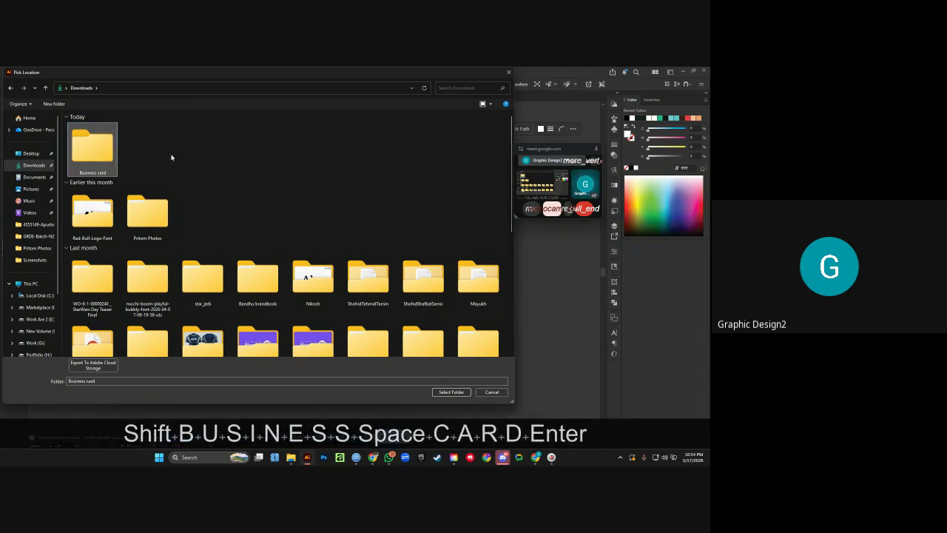
Choose the new Business card folder as the export location and export both artboards.
double_click(97, 151)
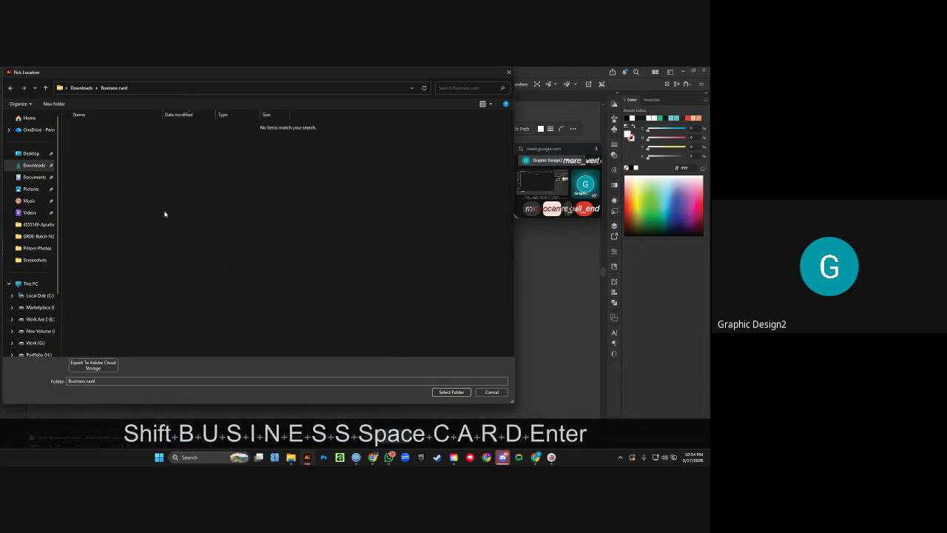
left_click(447, 392)
left_click(448, 311)
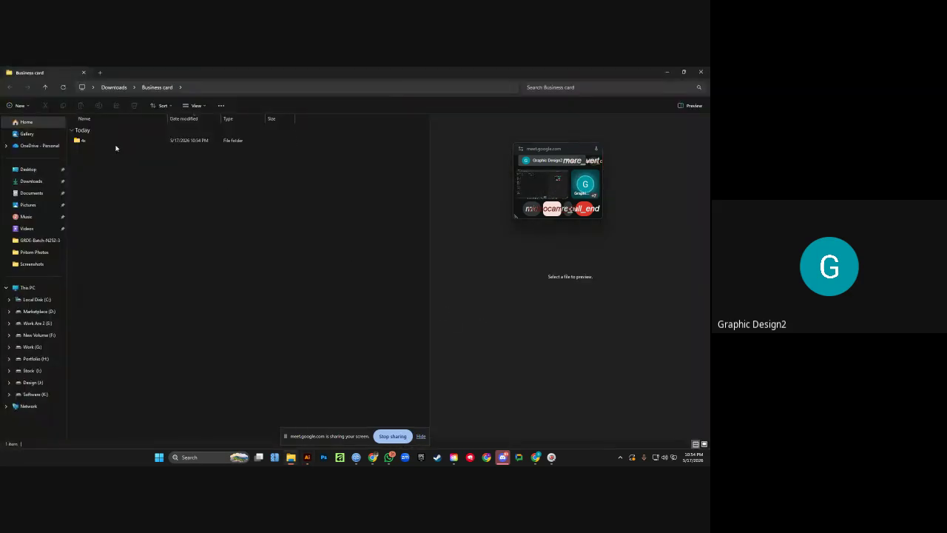
Open the exported 4x folder, enlarge its thumbnails and preview the front and back card images.
double_click(111, 140)
scroll(126, 154, "up", 3, "ctrl")
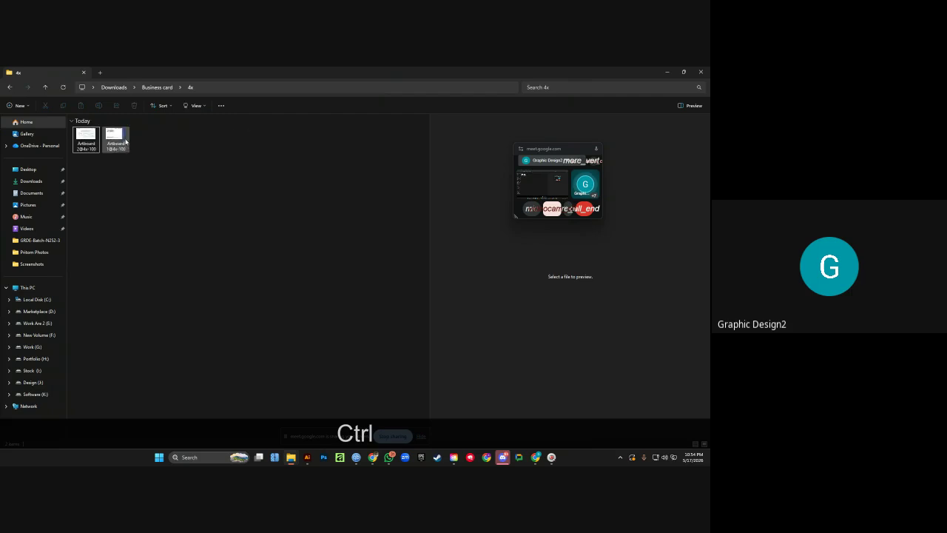
scroll(127, 142, "up", 3, "ctrl")
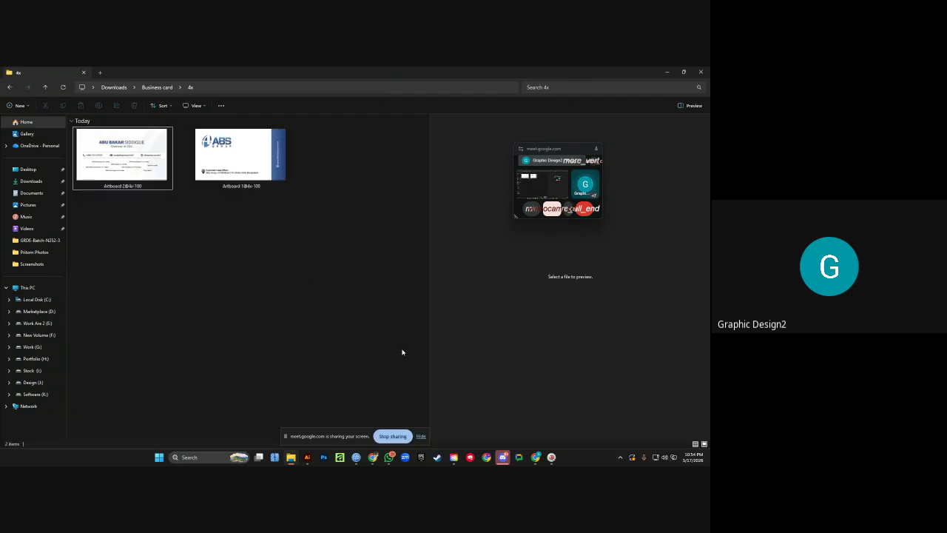
left_click(241, 156)
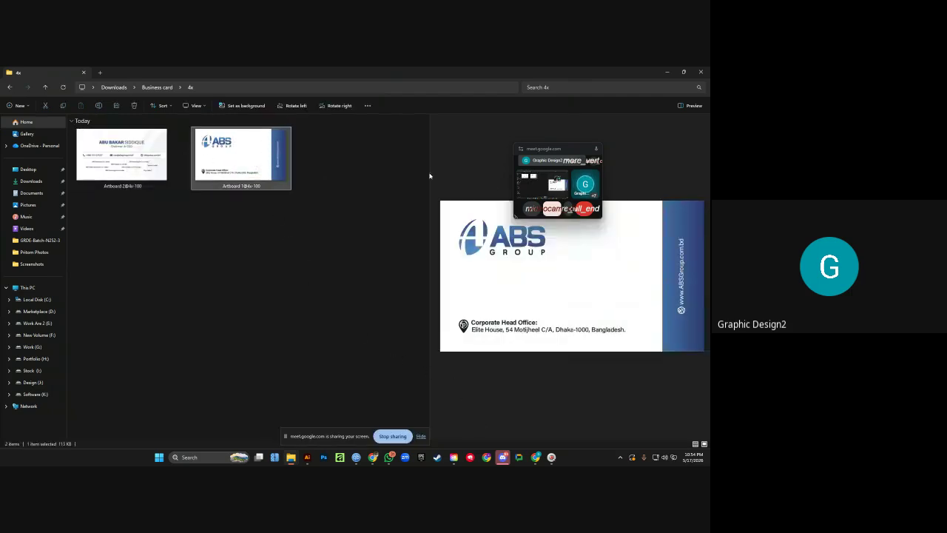
left_click_drag(556, 150, 488, 124)
left_click(140, 151)
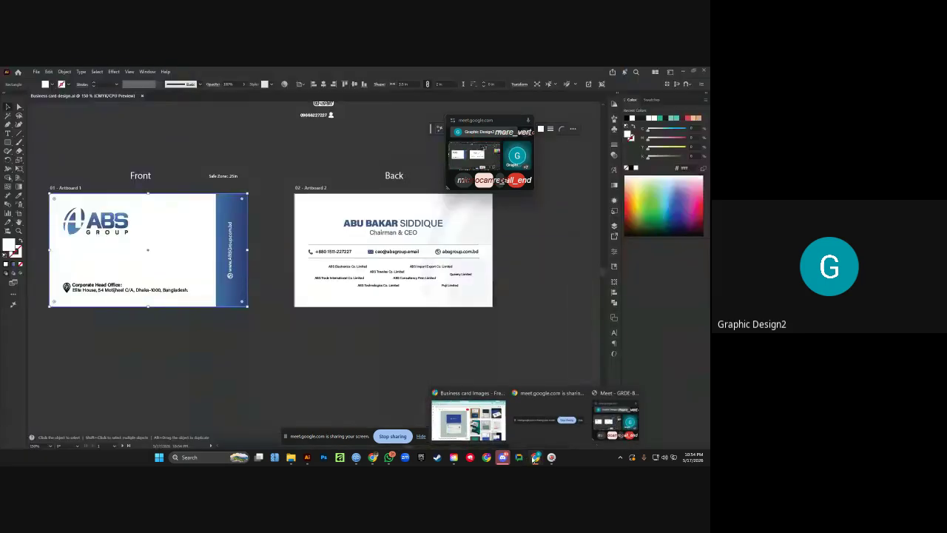
Switch to the Chrome browser and search Google for "business card mockup" in place of the rent-a-car results.
left_click(474, 427)
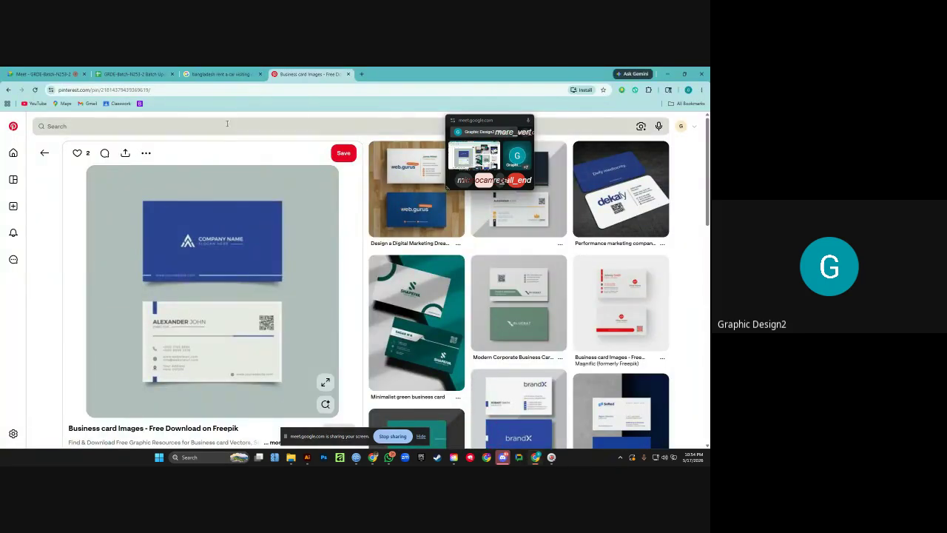
left_click(221, 74)
left_click(222, 90)
type("business")
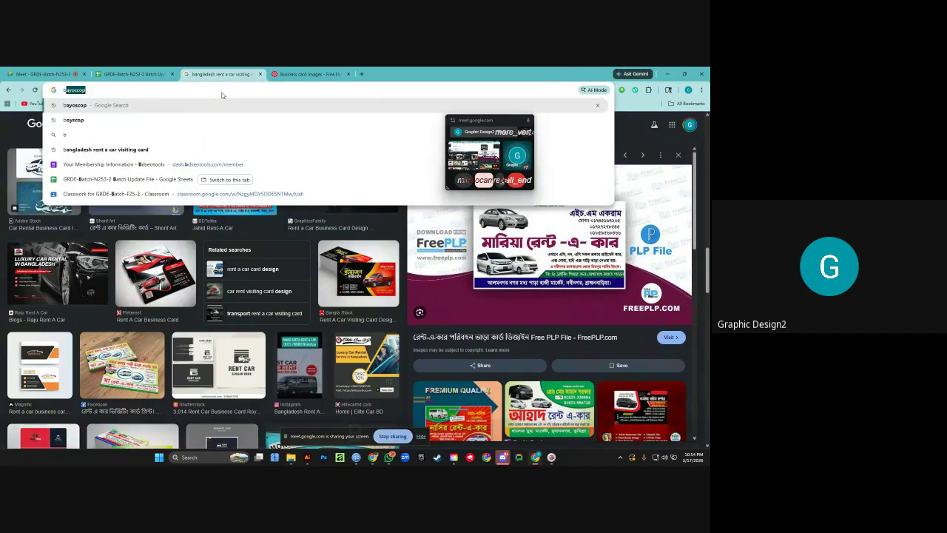
type("c")
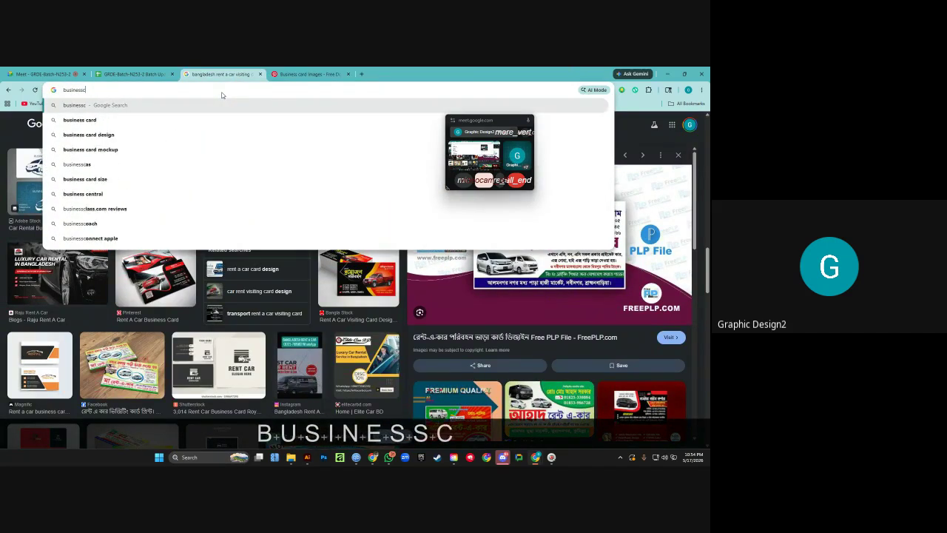
key("BackSpace")
type("cva")
key("BackSpace")
key("BackSpace")
type("ar")
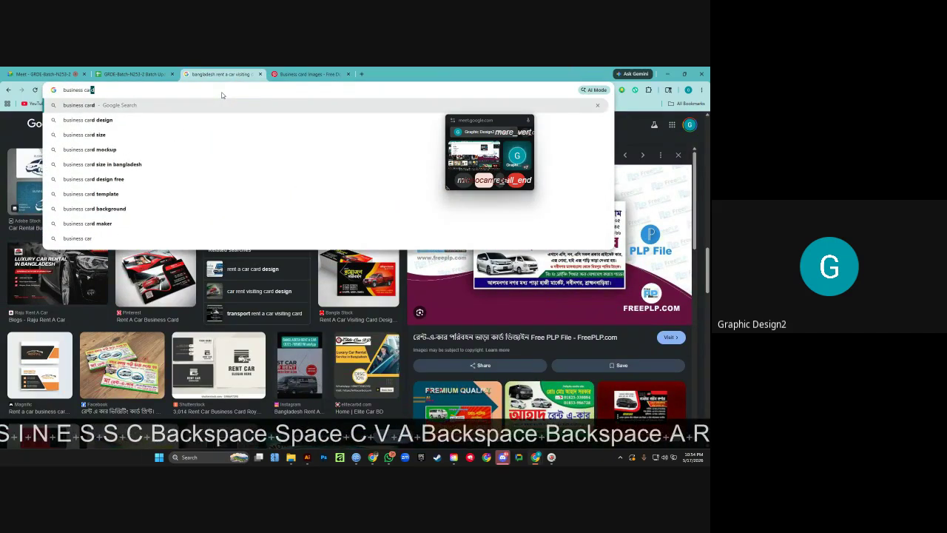
type("d mockup")
key("Return")
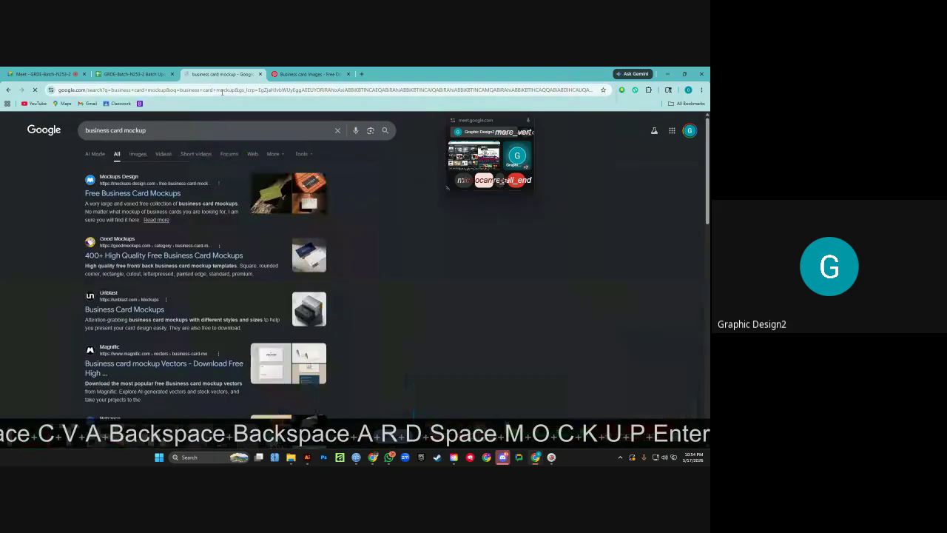
Show the image results and refine the search to "business card mockup free download".
left_click(137, 155)
left_click(157, 130)
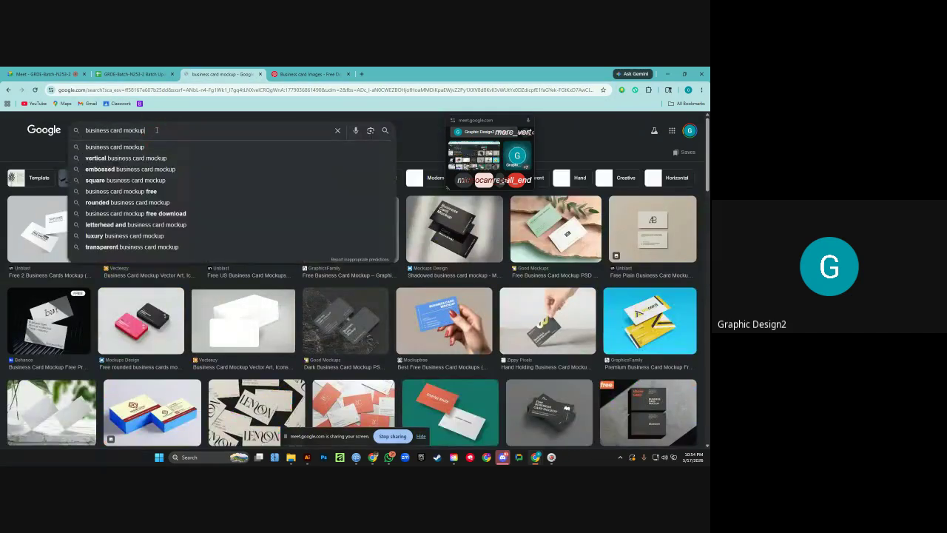
type("free")
left_click(159, 159)
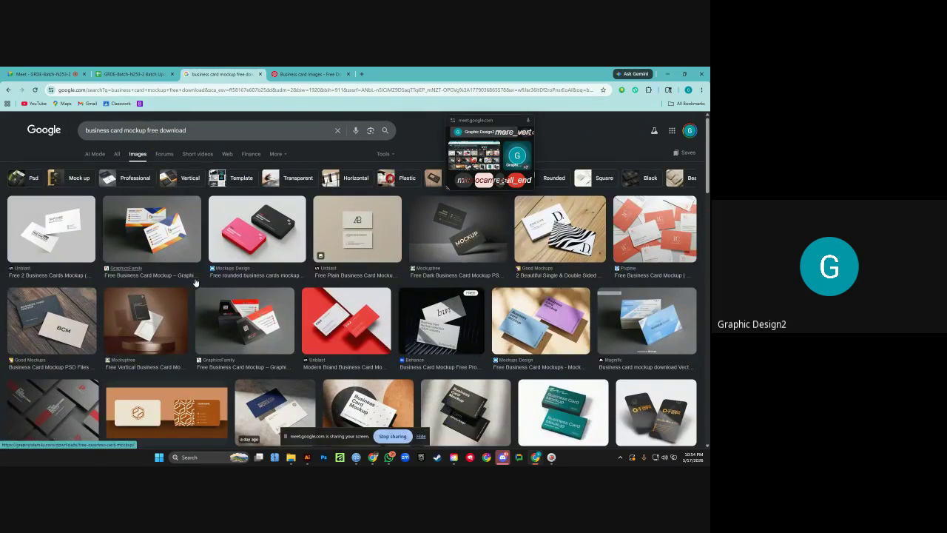
Preview the rounded card and red-and-white card mockups in the image results and open the Pixpine Free Business Card Mockup page.
left_click(259, 248)
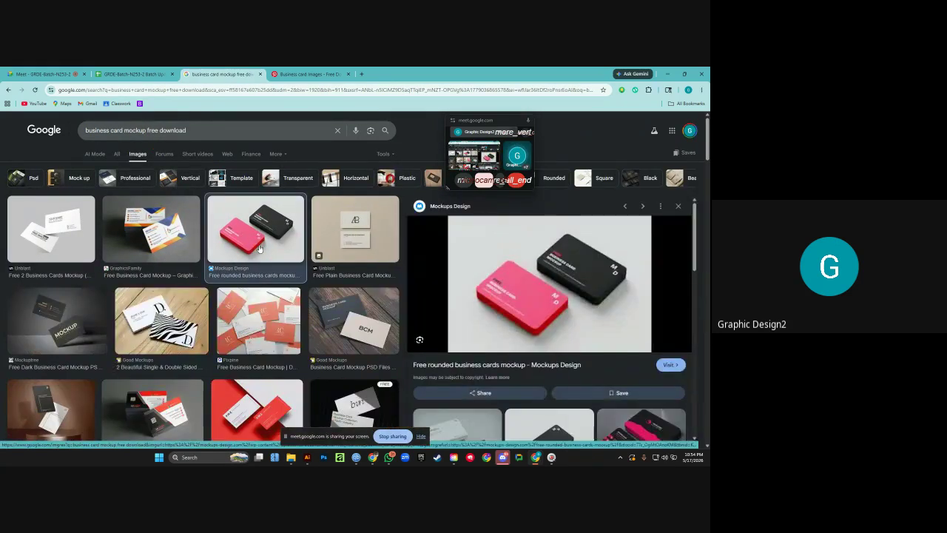
left_click(253, 328)
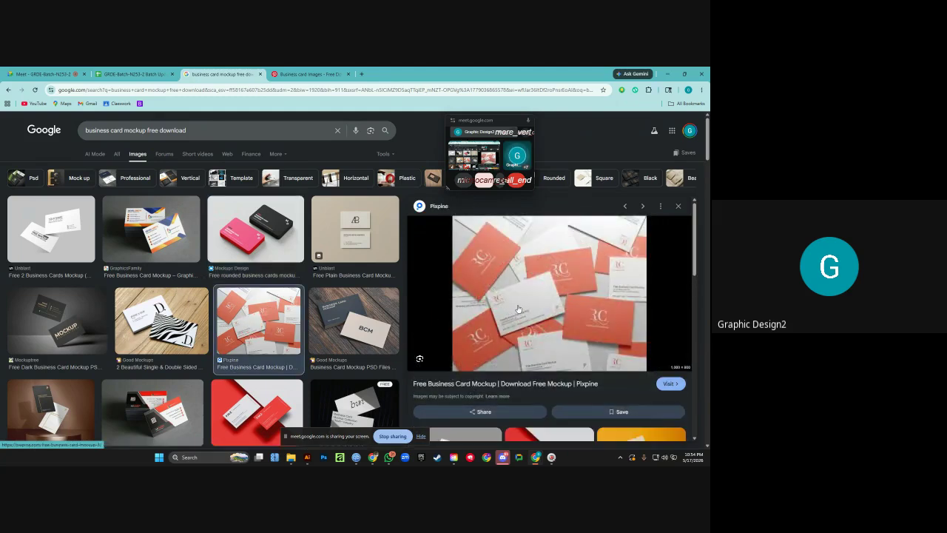
left_click(546, 299)
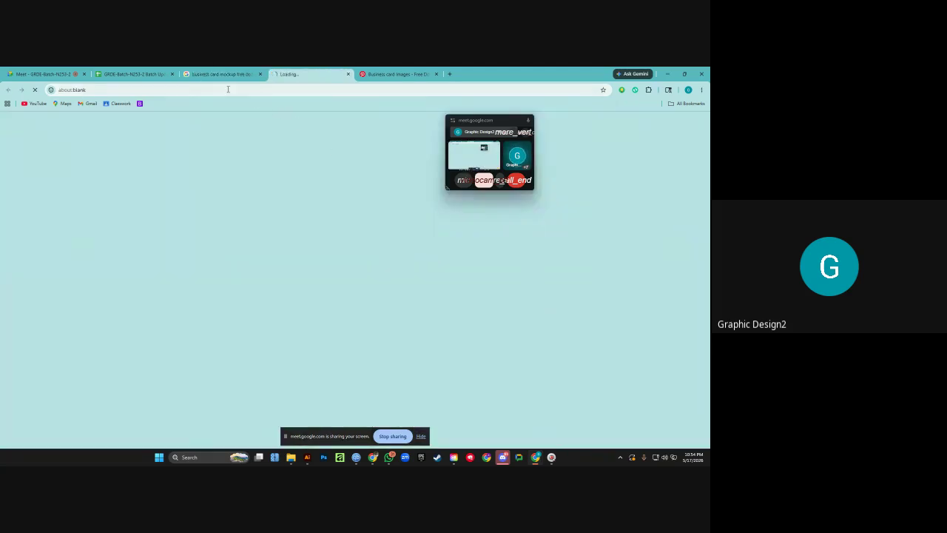
left_click(227, 77)
scroll(254, 239, "down", 1)
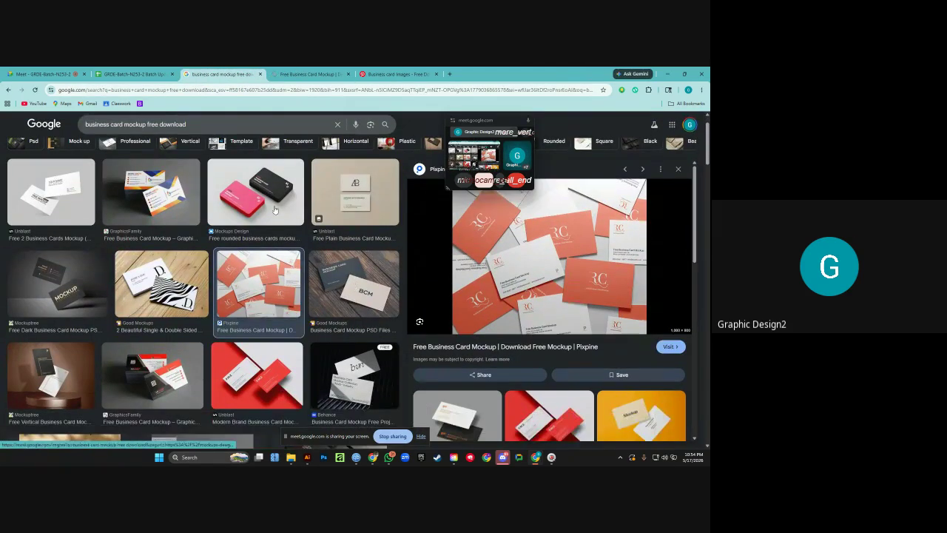
left_click(308, 75)
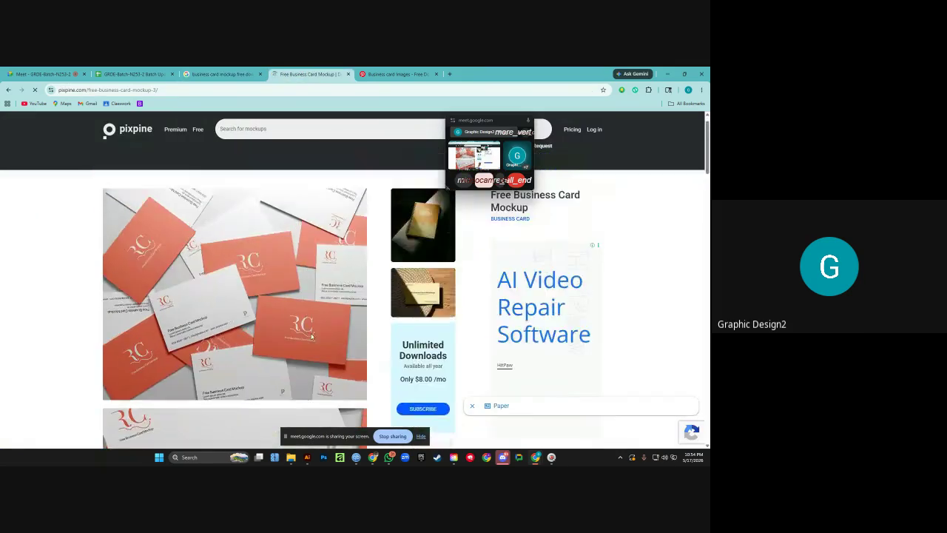
Download the free business card mockup PSD from its Pixpine page, starting the download manually.
scroll(241, 354, "down", 5)
scroll(241, 354, "down", 10)
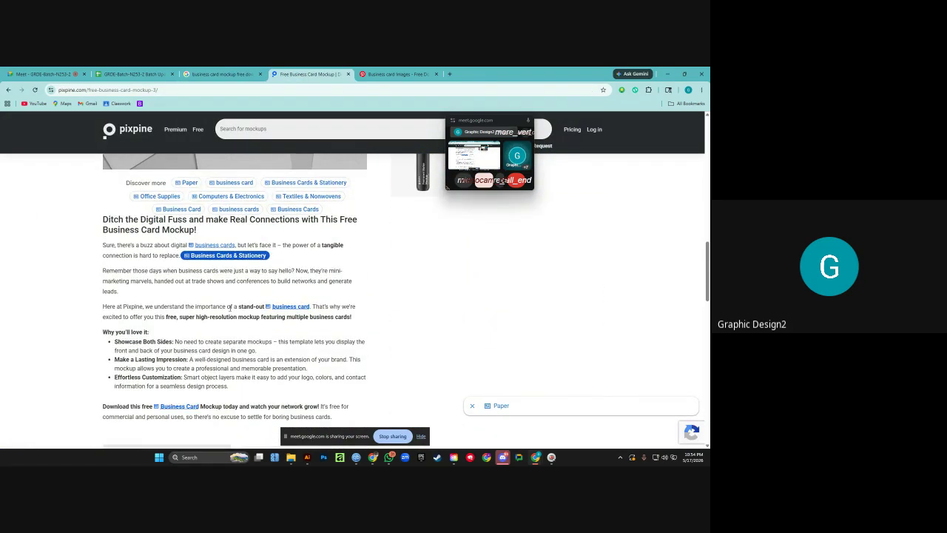
scroll(237, 261, "down", 6)
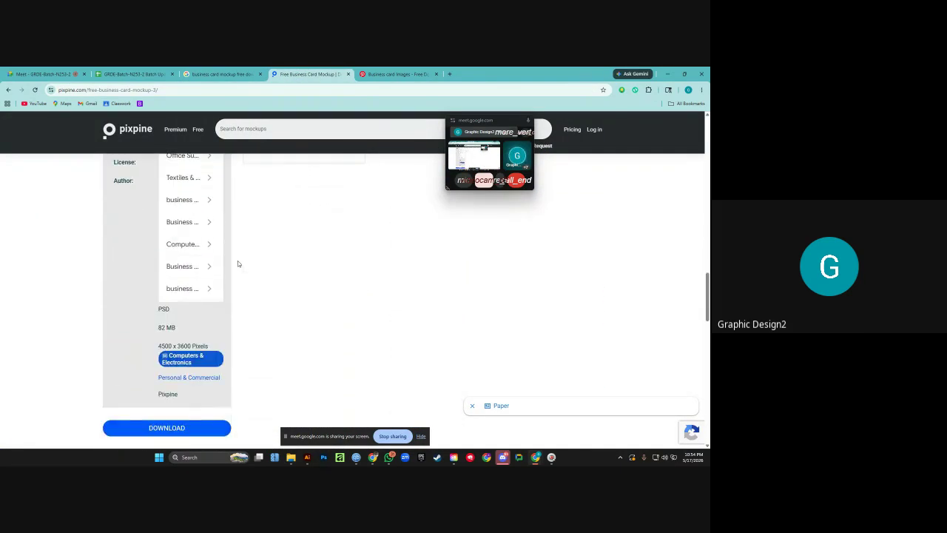
scroll(233, 282, "up", 4)
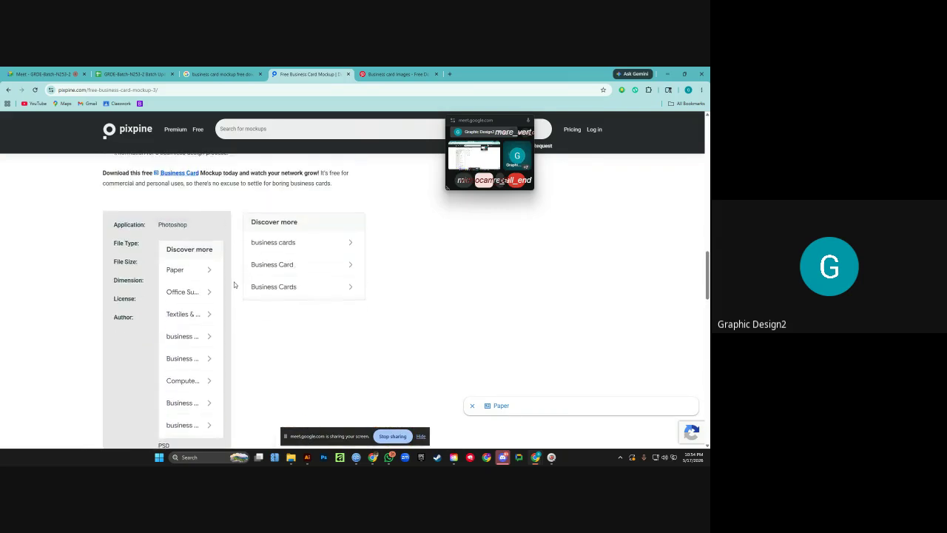
scroll(233, 282, "down", 3)
left_click(180, 393)
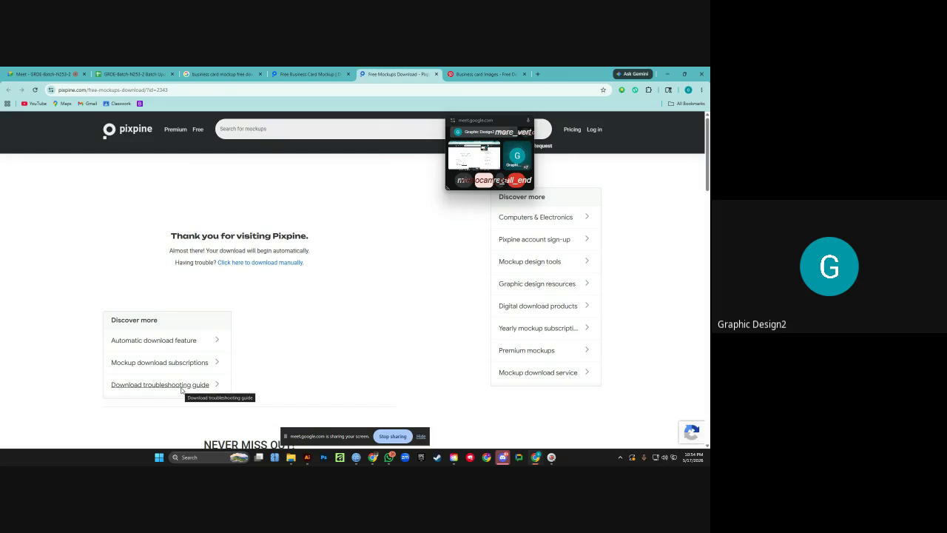
left_click(276, 264)
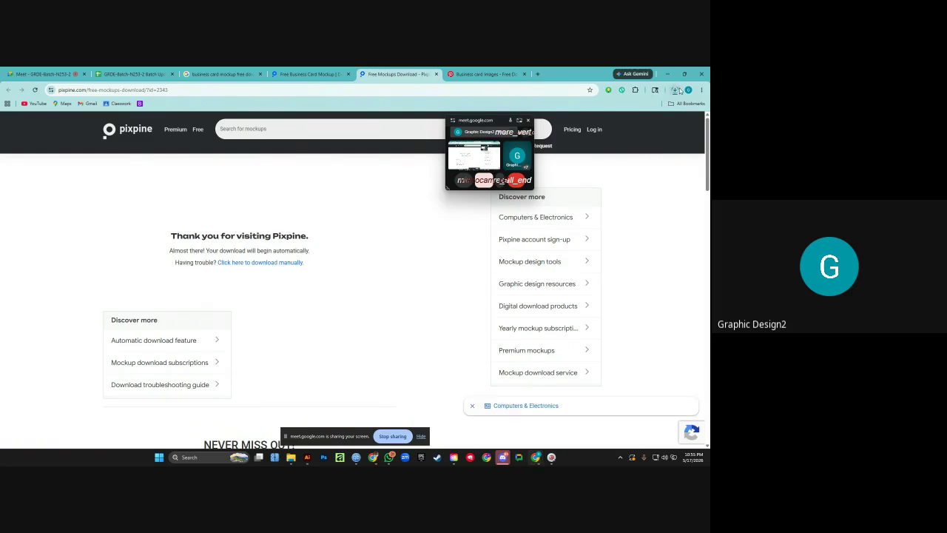
Close the two Pixpine pages and browse further down the "business card mockup free download" image results.
left_click(315, 72)
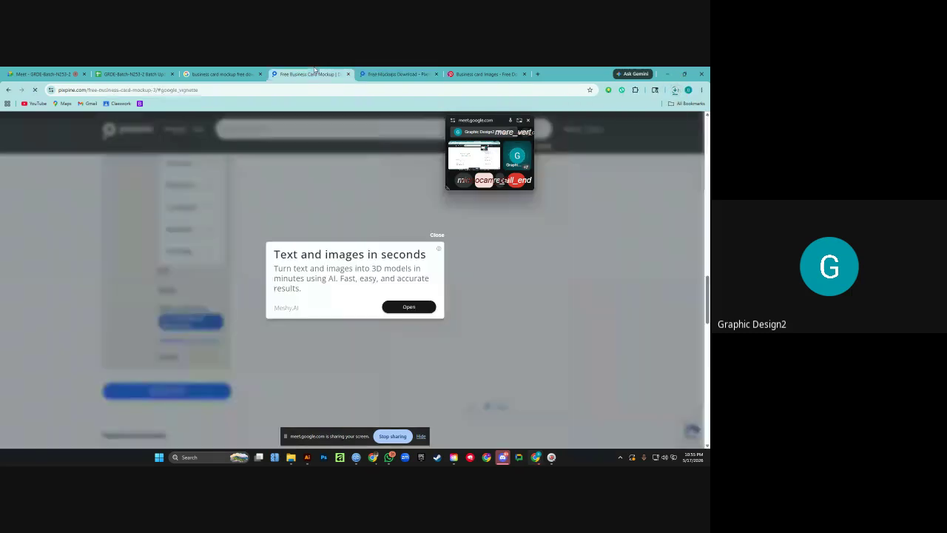
left_click(214, 74)
left_click(360, 75)
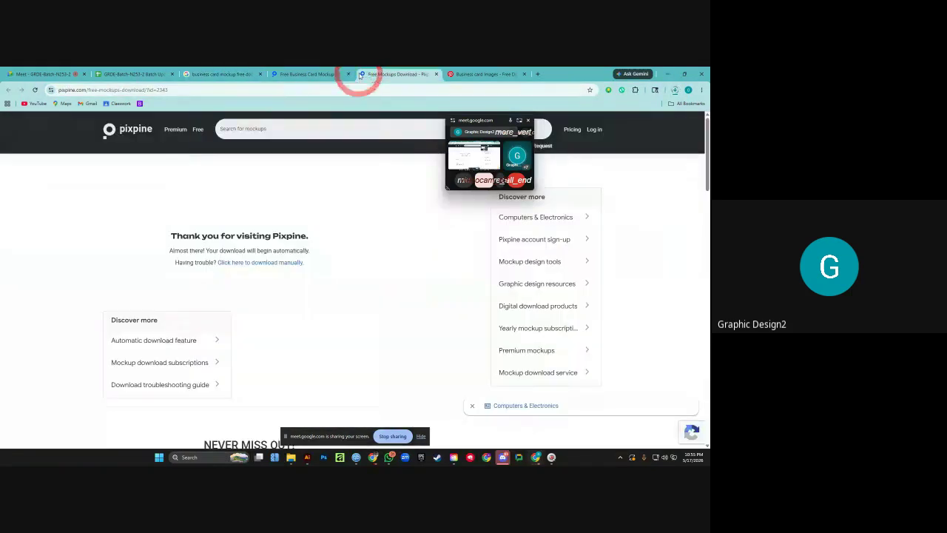
left_click(349, 74)
left_click(346, 74)
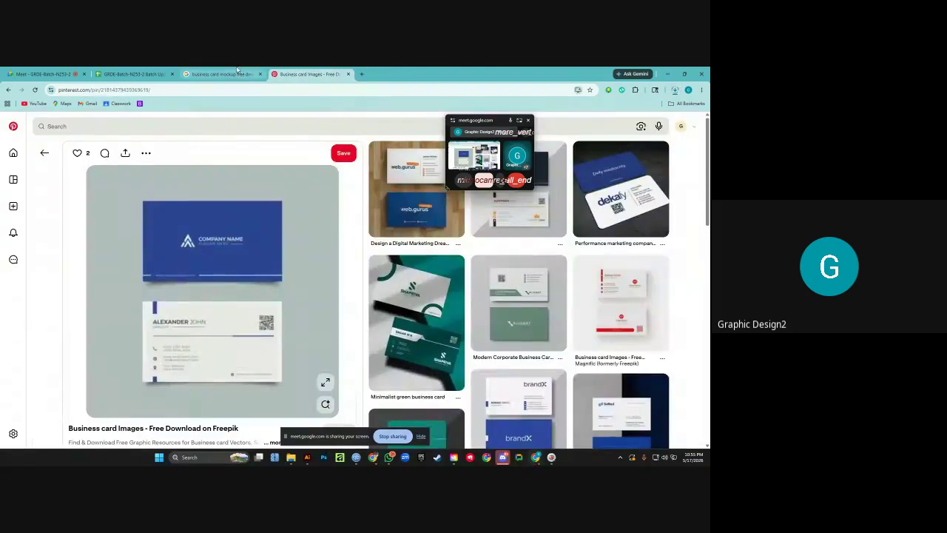
left_click(222, 74)
scroll(352, 313, "down", 2)
scroll(353, 313, "down", 1)
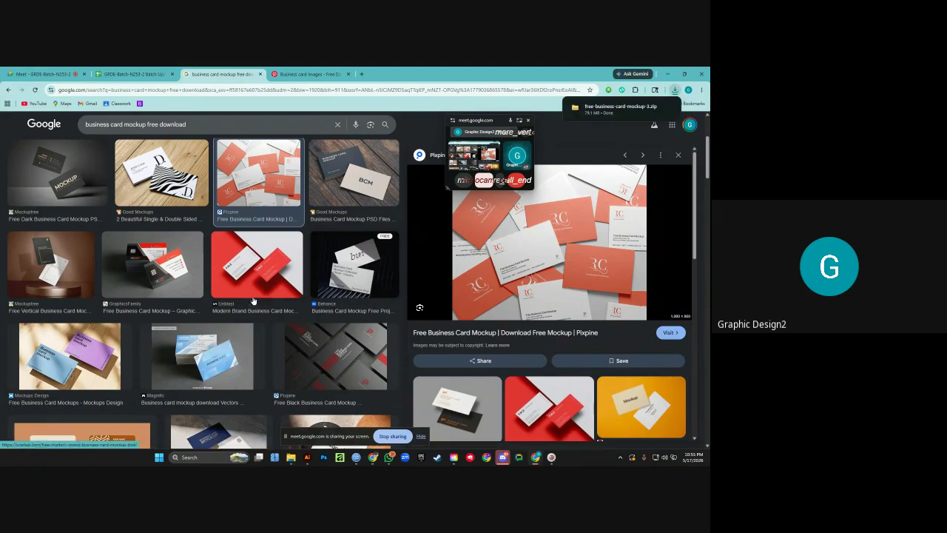
scroll(237, 367, "down", 2)
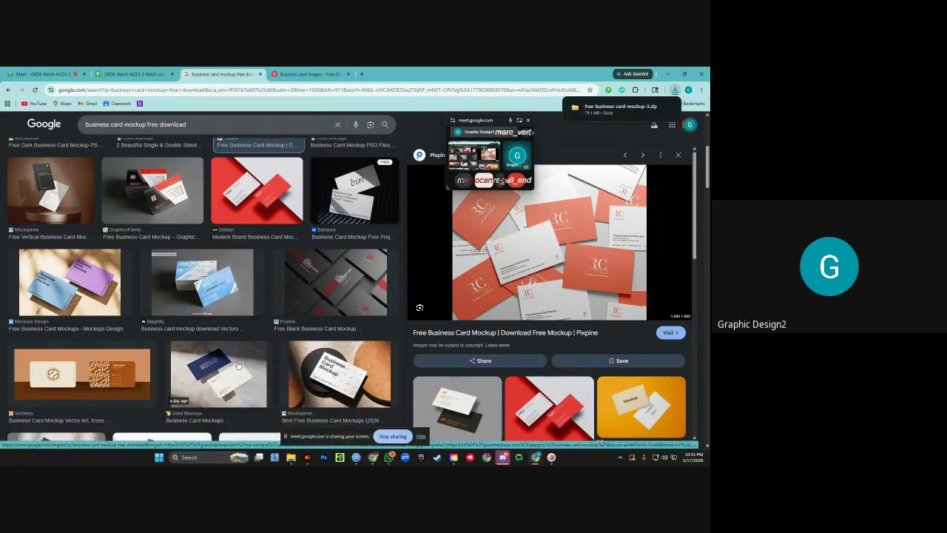
Show the downloaded free-business-card-mockup-3 zip in Downloads and extract it to a folder of the same name.
left_click(655, 109)
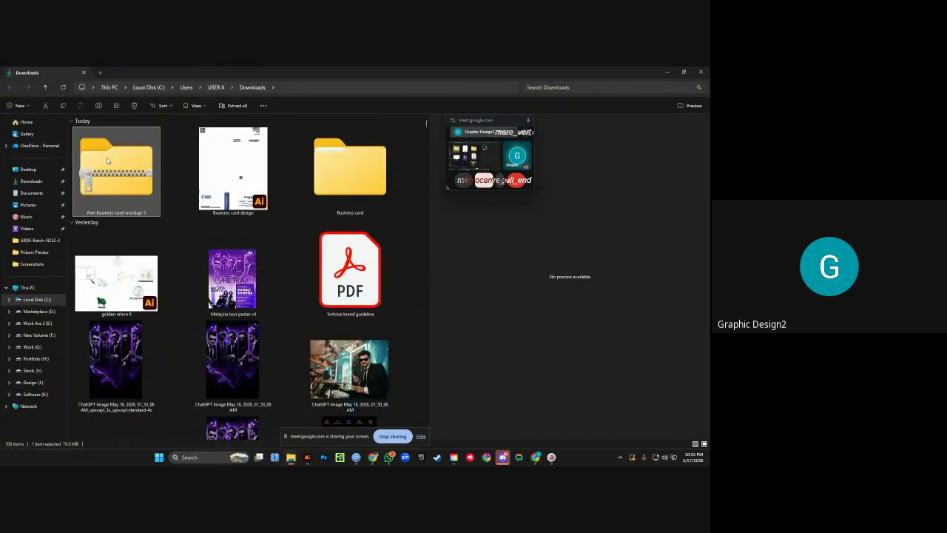
right_click(108, 160)
left_click(141, 348)
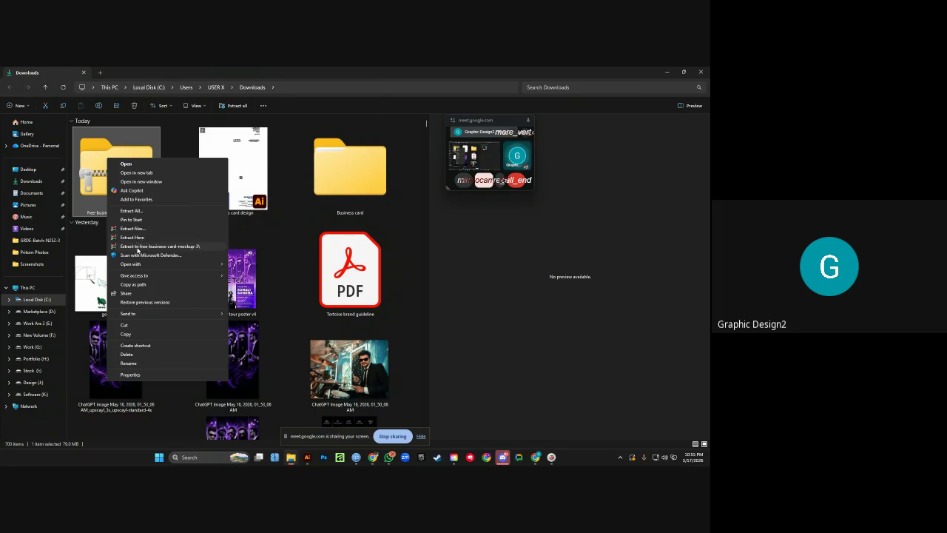
left_click(137, 247)
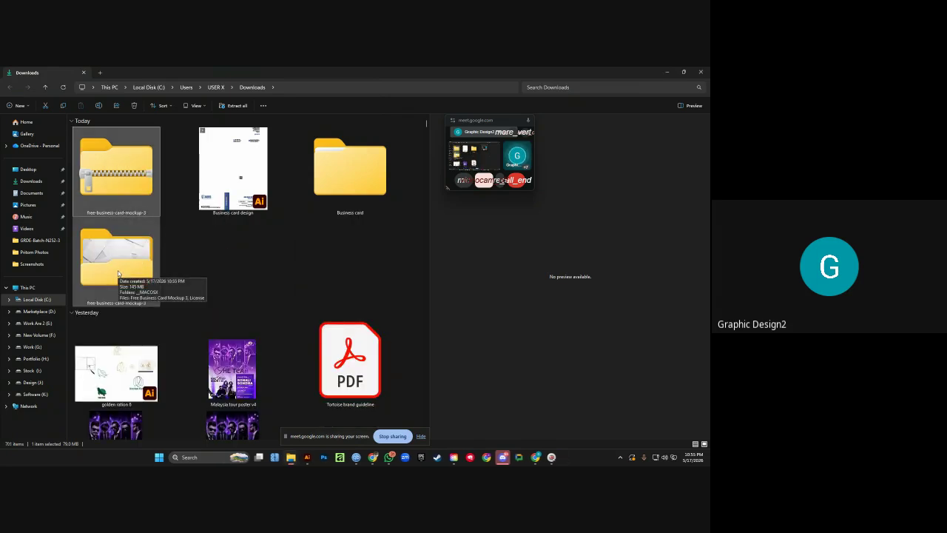
Open the Free Business Card Mockup 3 PSD from the extracted folder in Photoshop and hide its Web Tag layer.
double_click(117, 274)
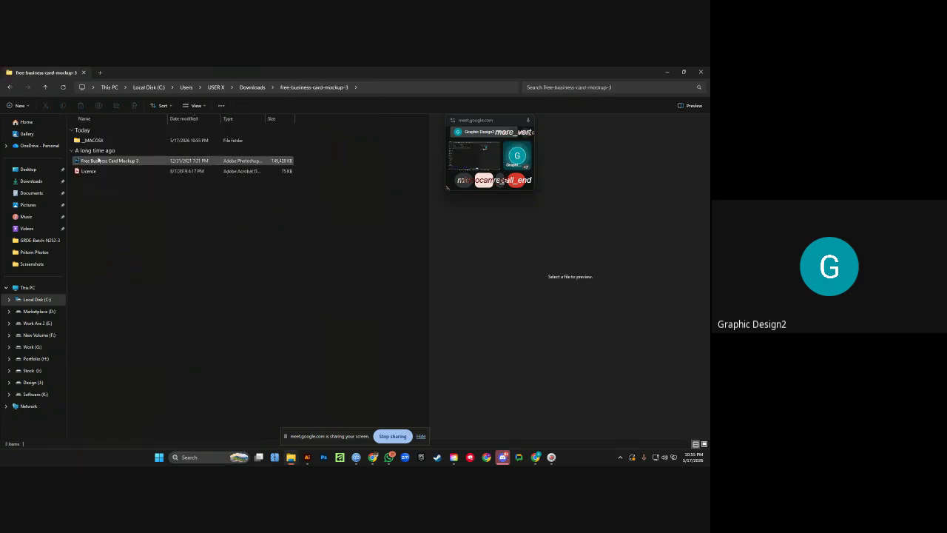
left_click(96, 161)
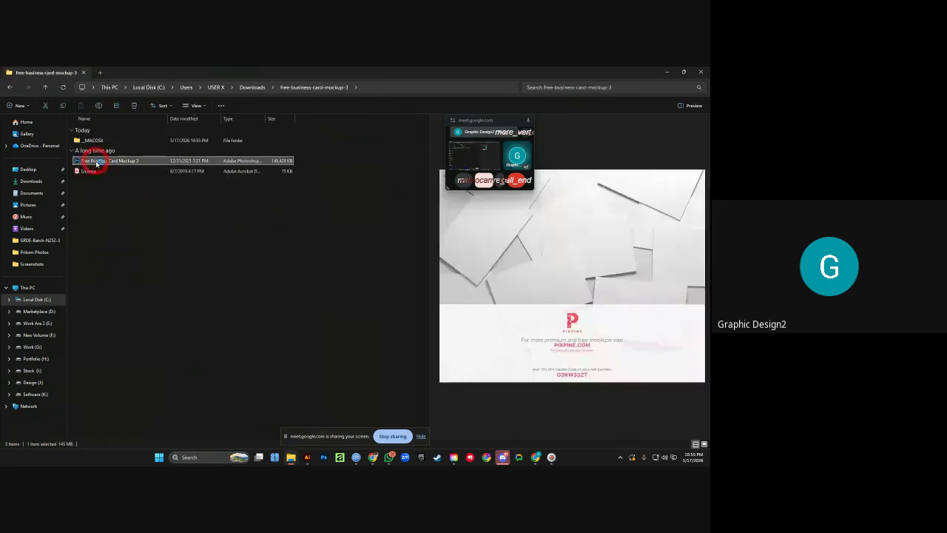
double_click(96, 161)
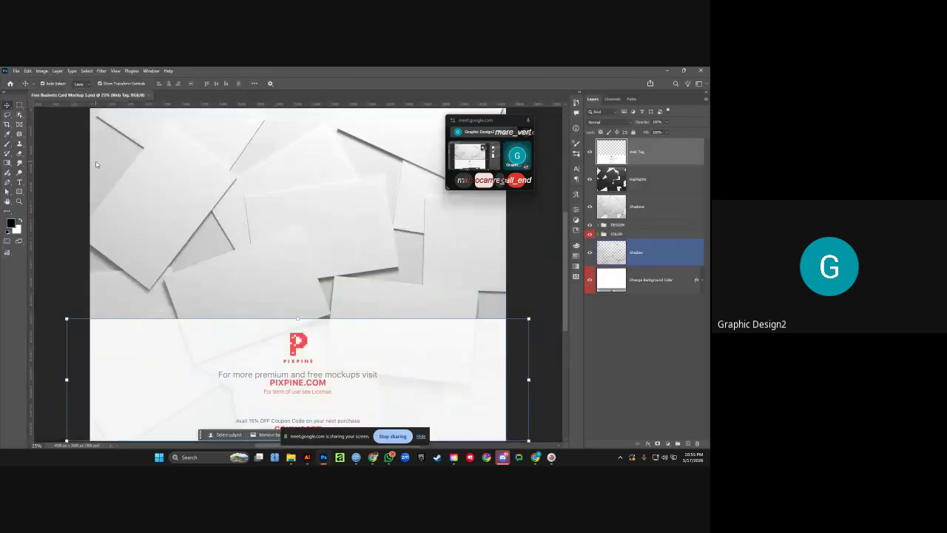
left_click(590, 152)
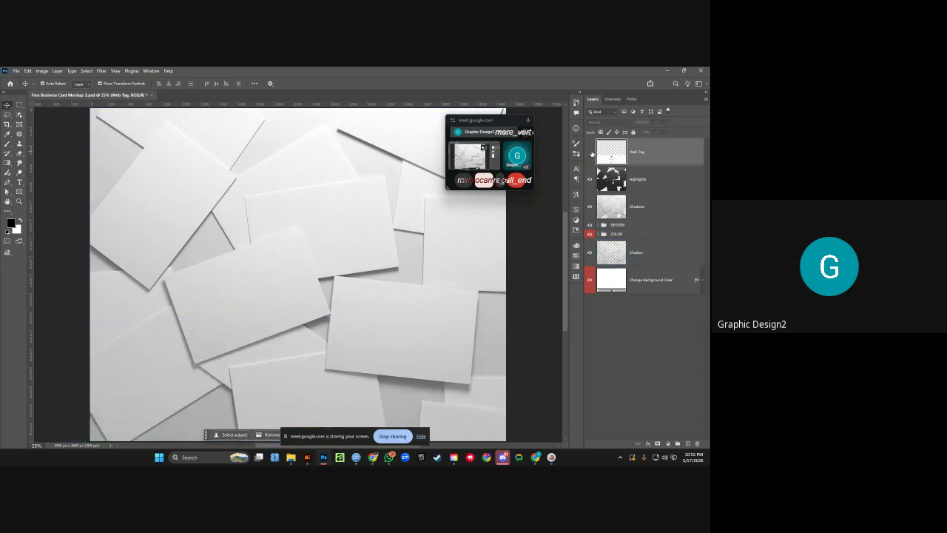
Expand the DESIGN group, widen the layer list and open the Business Card 1 smart object fitted to the window.
left_click(605, 212)
left_click(617, 226)
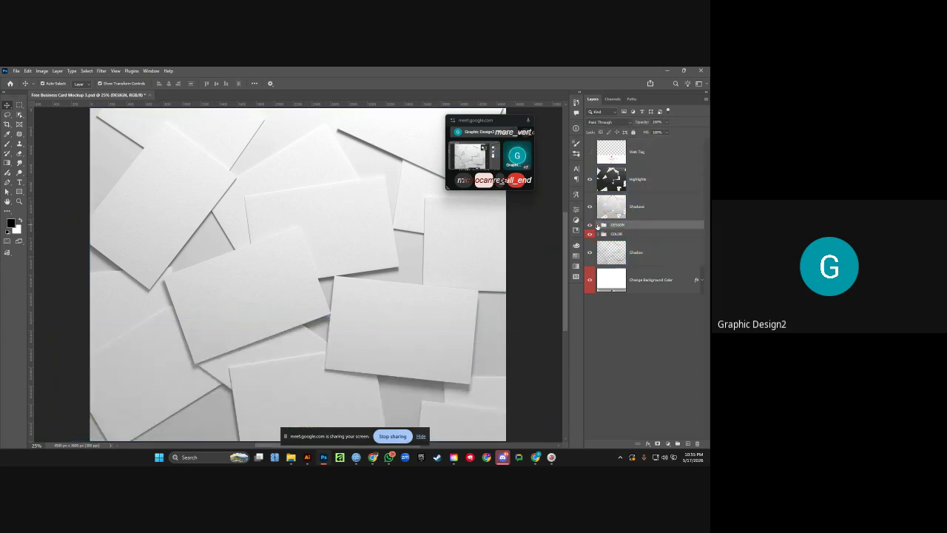
left_click(599, 225)
left_click(610, 244)
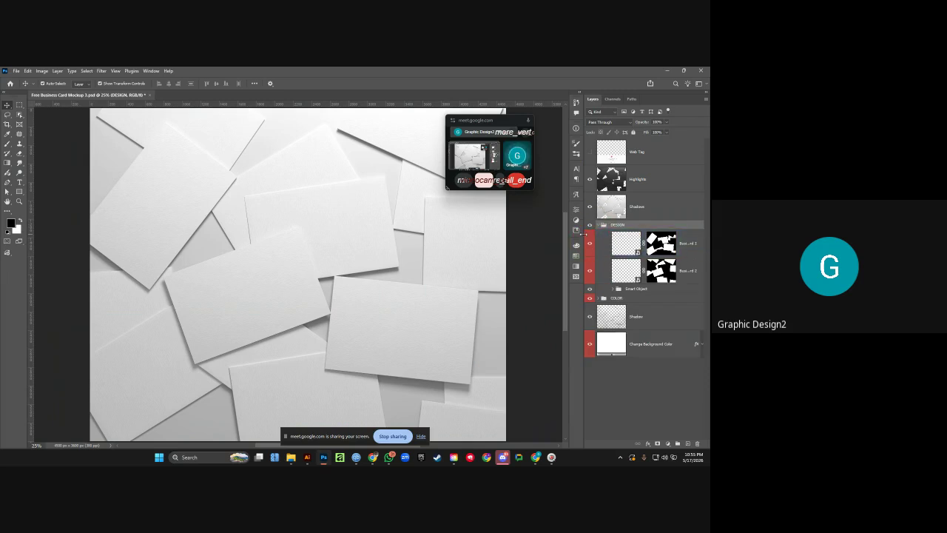
left_click_drag(583, 235, 459, 231)
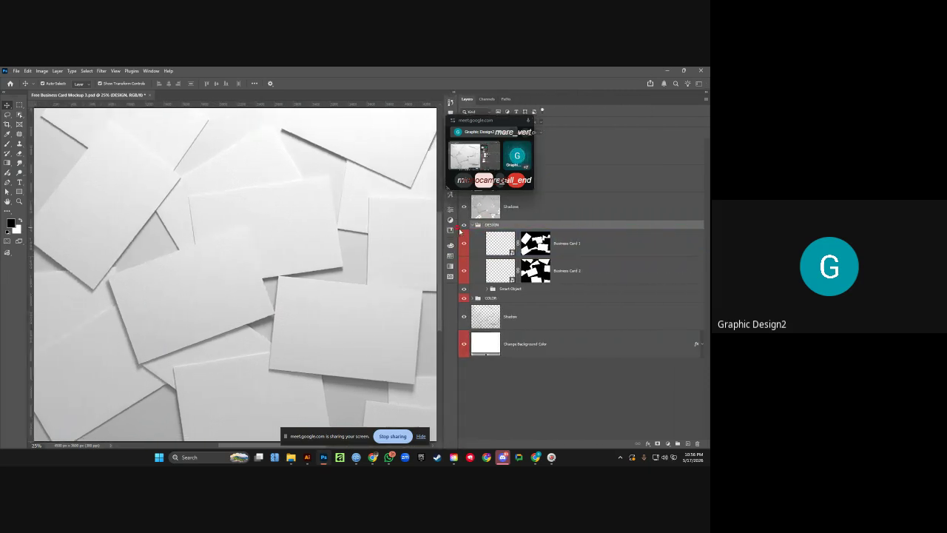
left_click(569, 244)
left_click(509, 249)
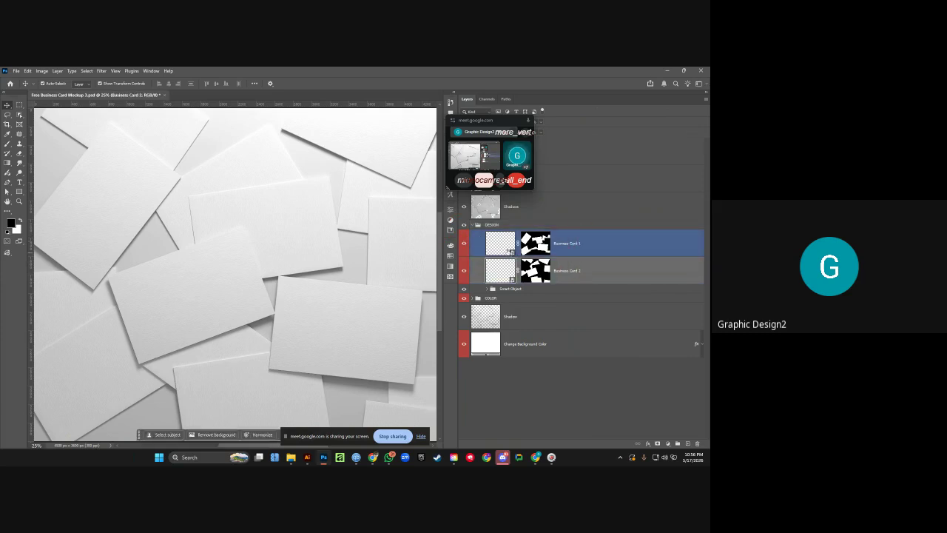
double_click(512, 254)
key("ctrl+0")
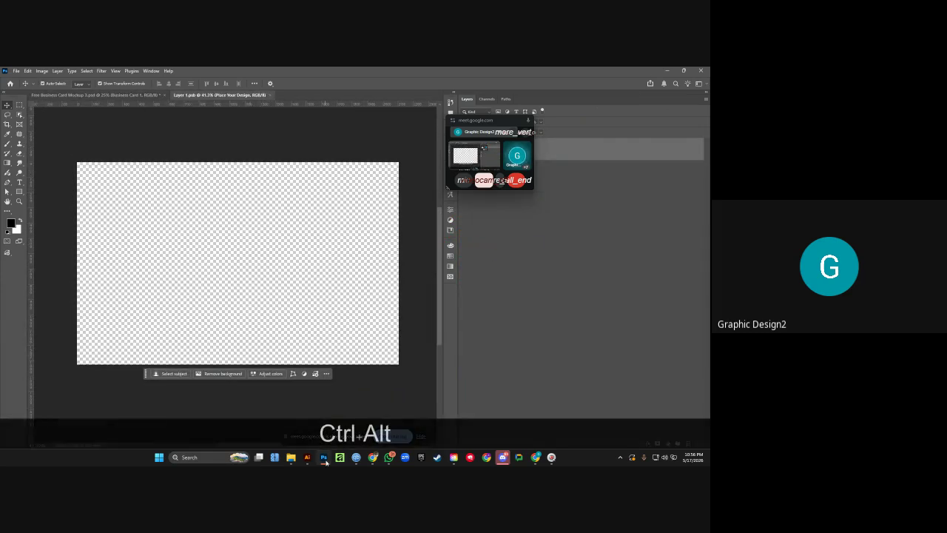
Place the embedded image Artboard 1@4x-100 from the Business card/4x folder and scale it to fill the smart object's canvas.
mouse_move(291, 459)
left_click(16, 71)
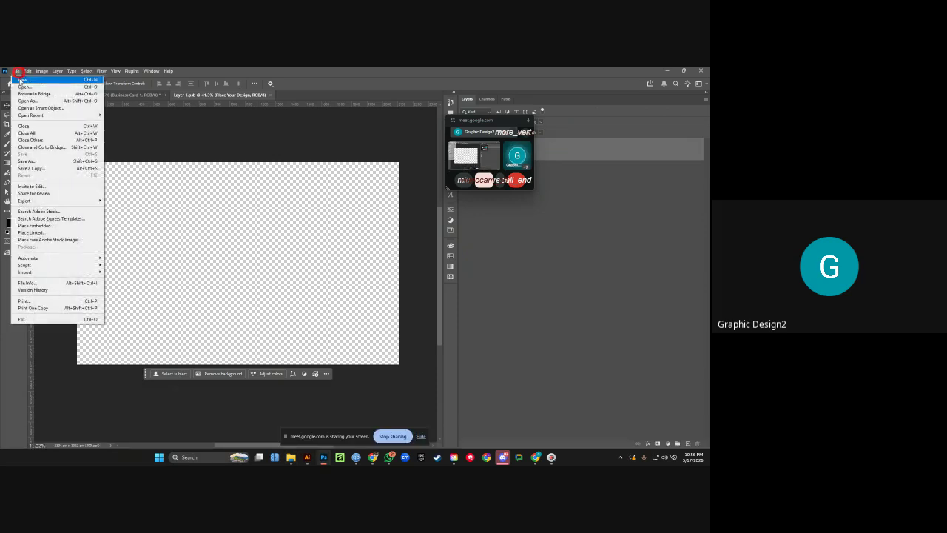
left_click(38, 226)
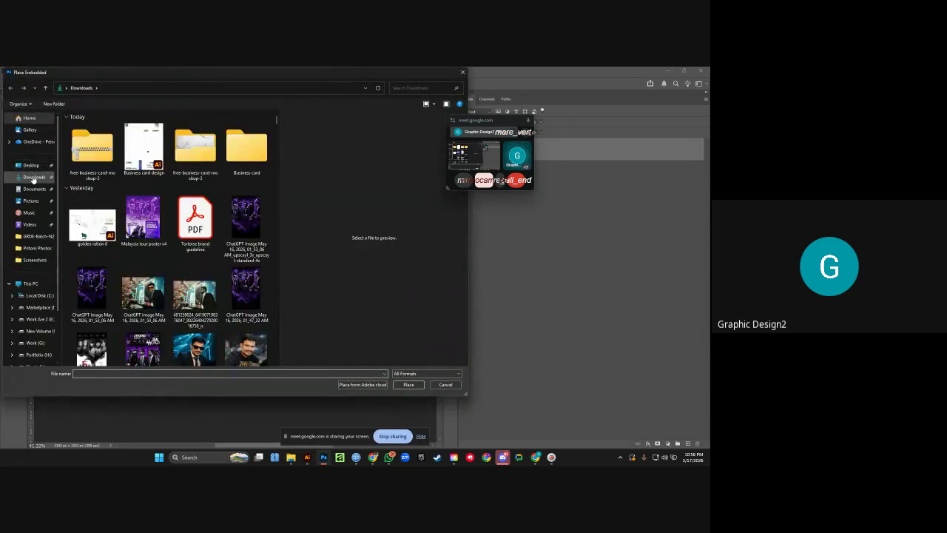
double_click(236, 152)
double_click(81, 137)
left_click(94, 136)
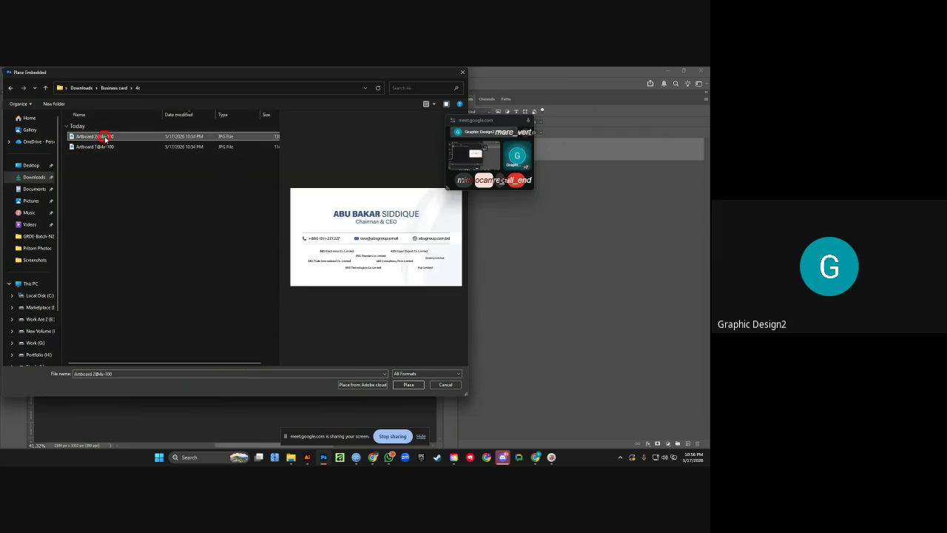
left_click(93, 147)
left_click(408, 384)
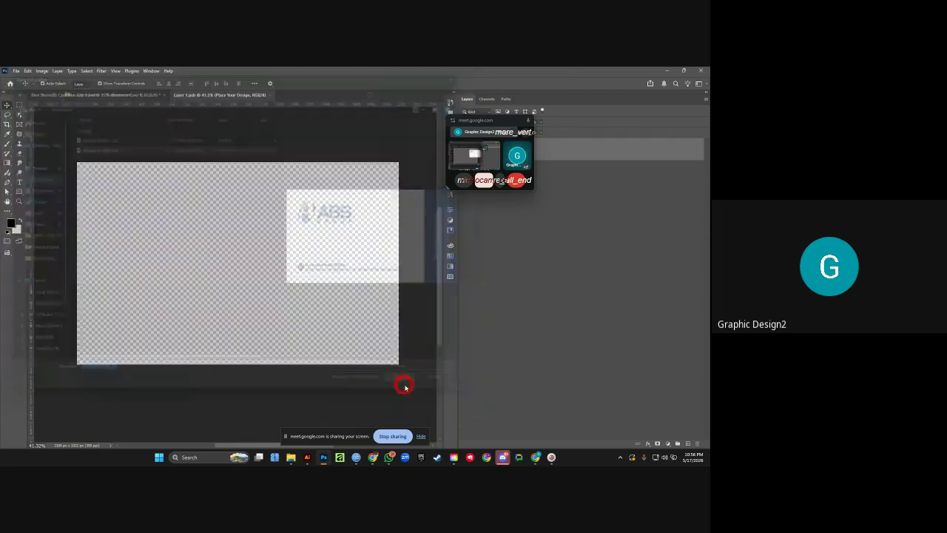
left_click_drag(237, 217, 244, 165)
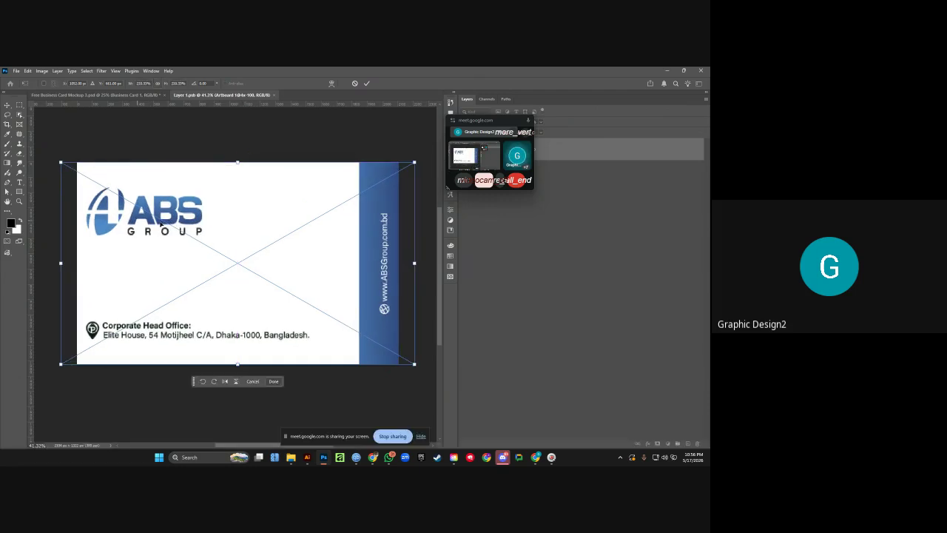
left_click(367, 83)
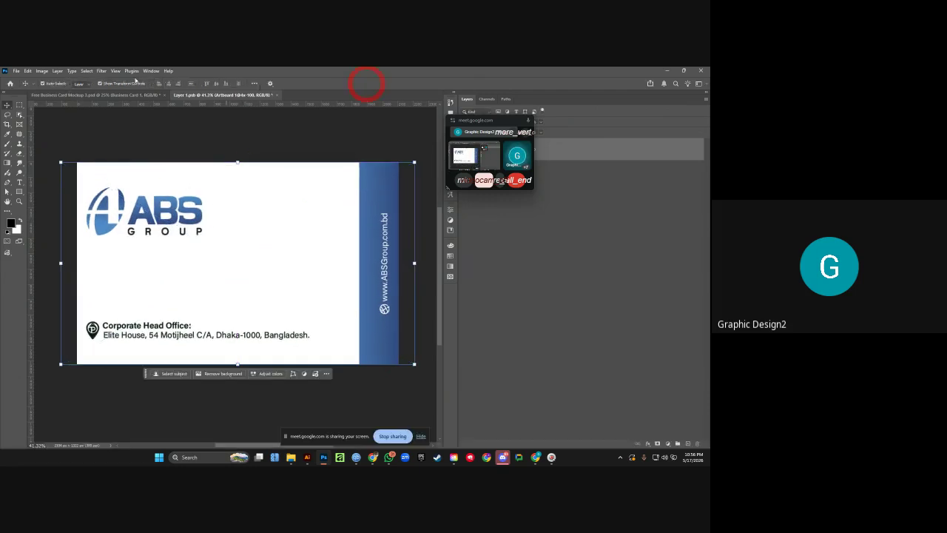
Check the smart object's proportions in Image Size by trying a width of 3.5 inches, without applying the resize.
left_click(43, 71)
left_click(74, 126)
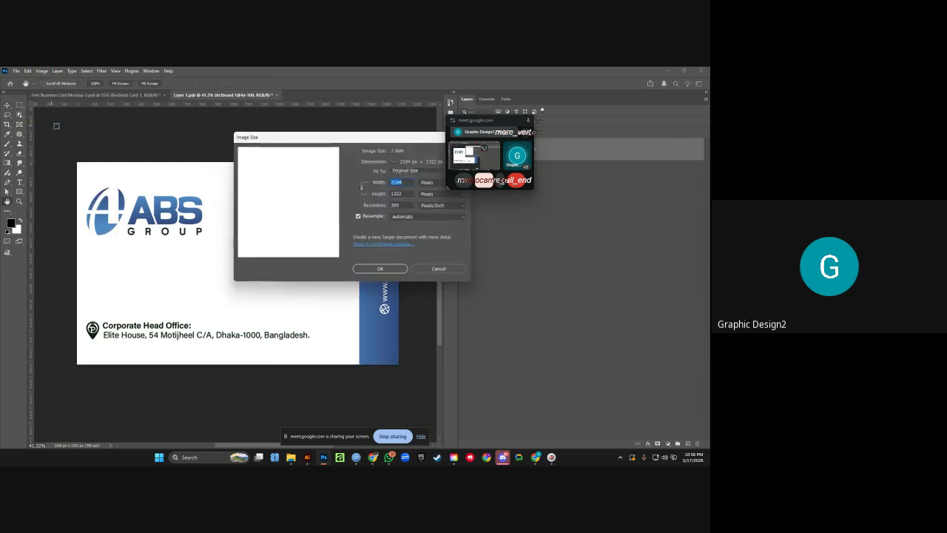
left_click(427, 182)
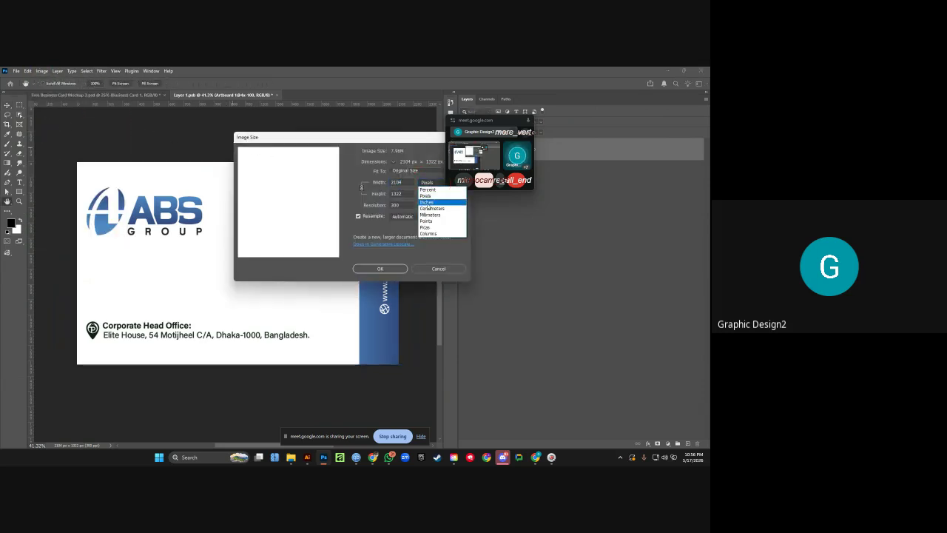
left_click(426, 206)
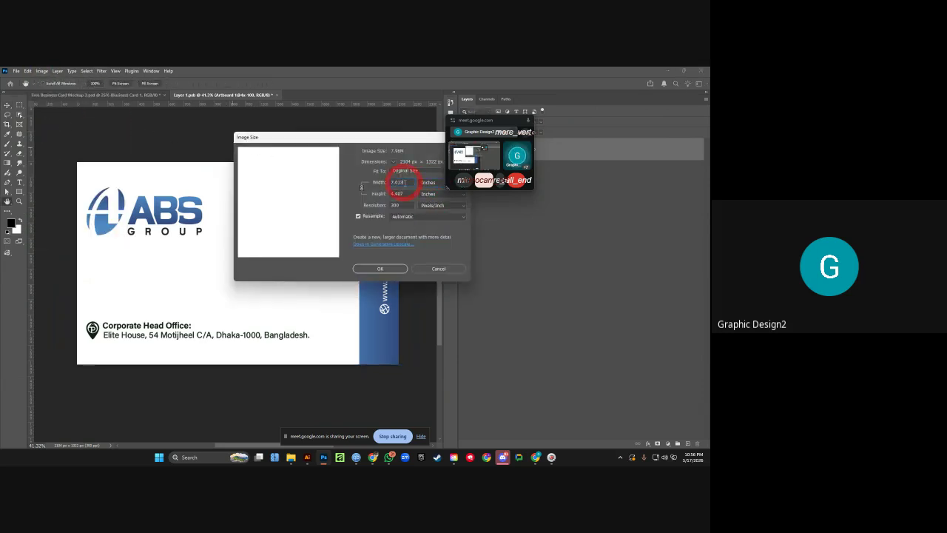
type("3")
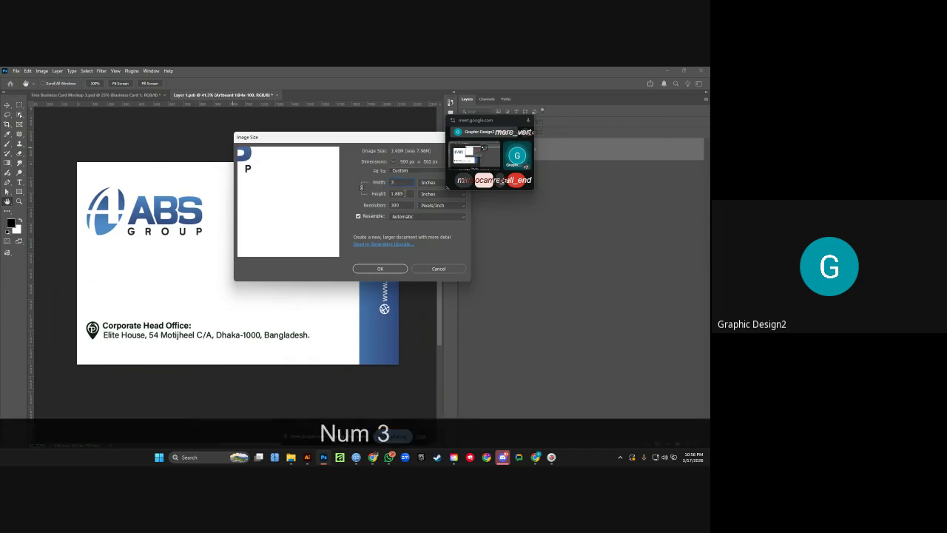
type(".25")
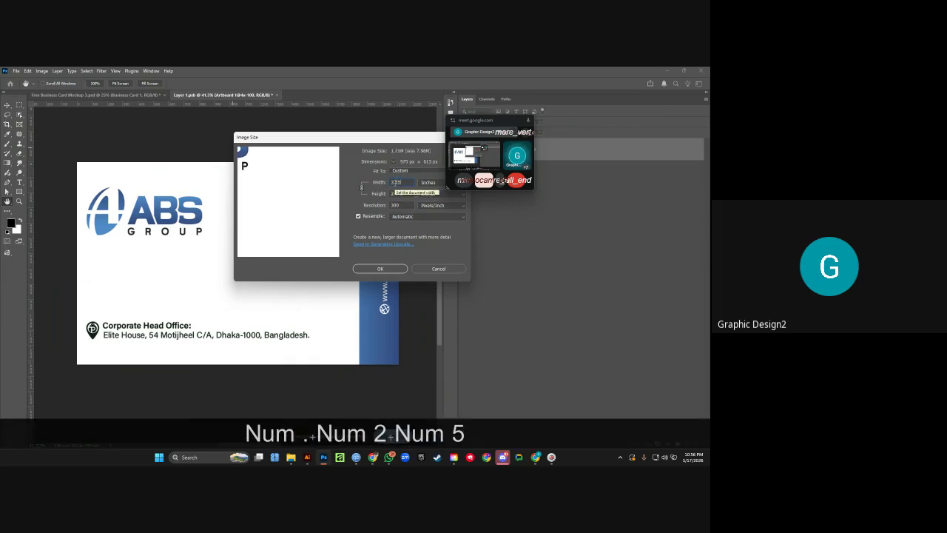
key("BackSpace")
key("BackSpace")
type("5")
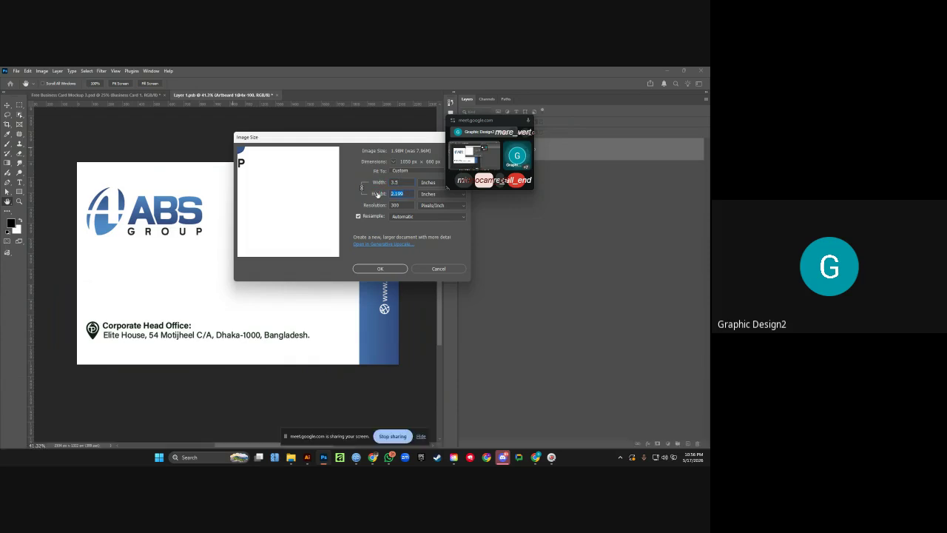
left_click(439, 269)
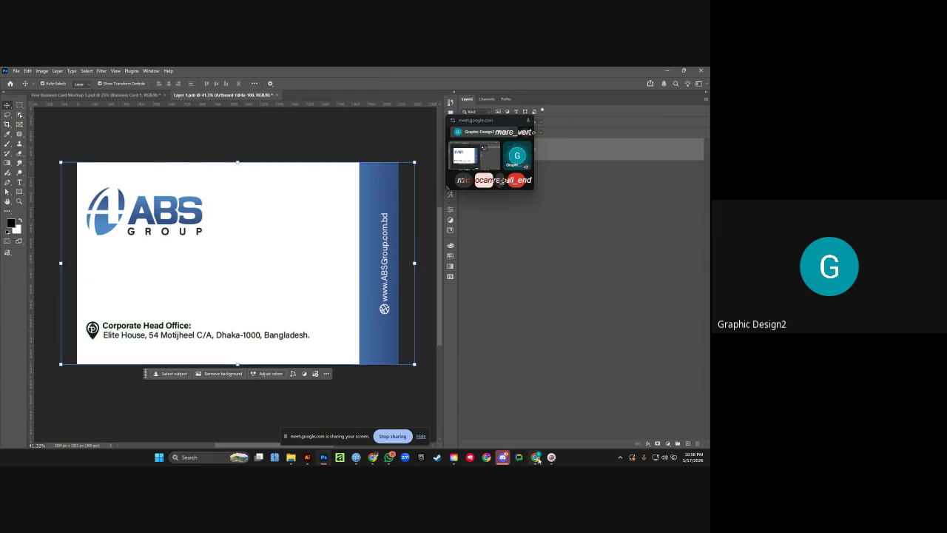
Switch back to Chrome and preview the Unblast red-and-white and Mockups Design blue-and-purple card mockups in the image results.
left_click(458, 418)
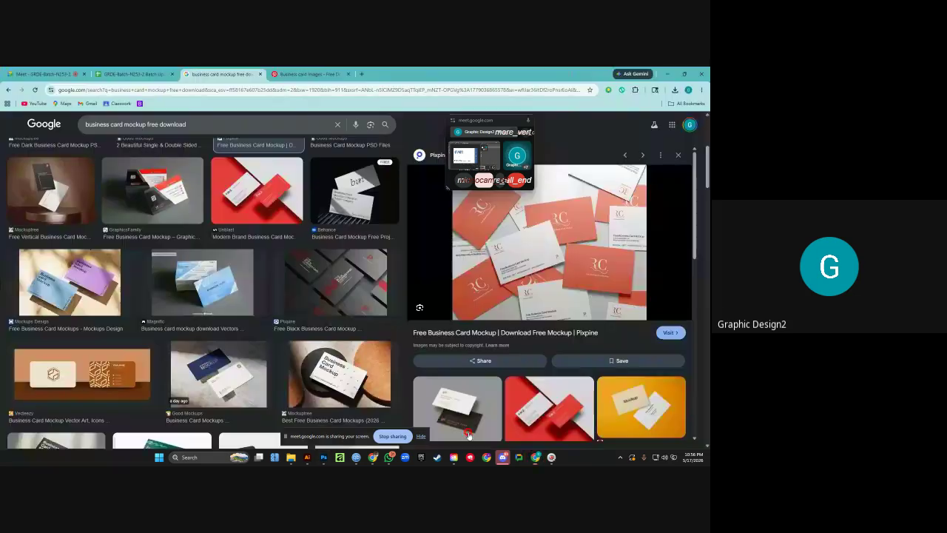
left_click(268, 207)
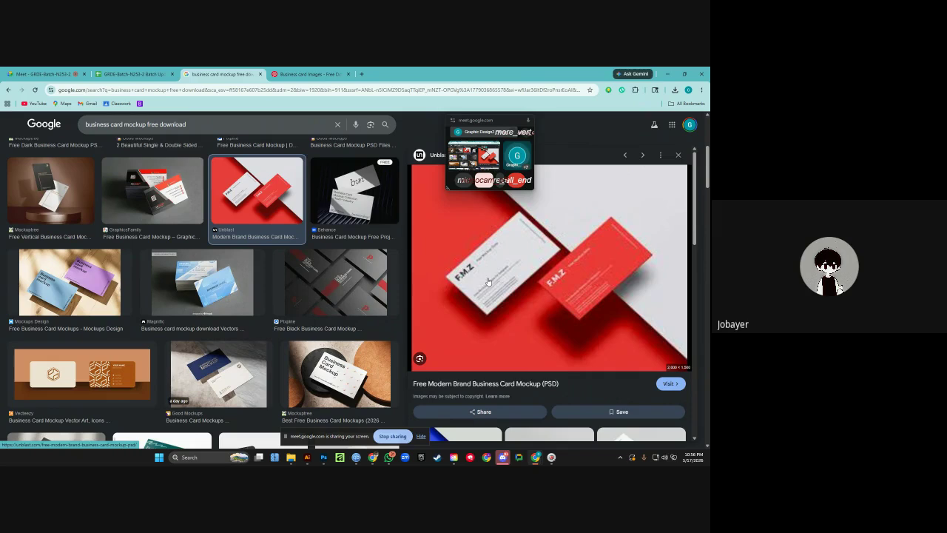
left_click(81, 286)
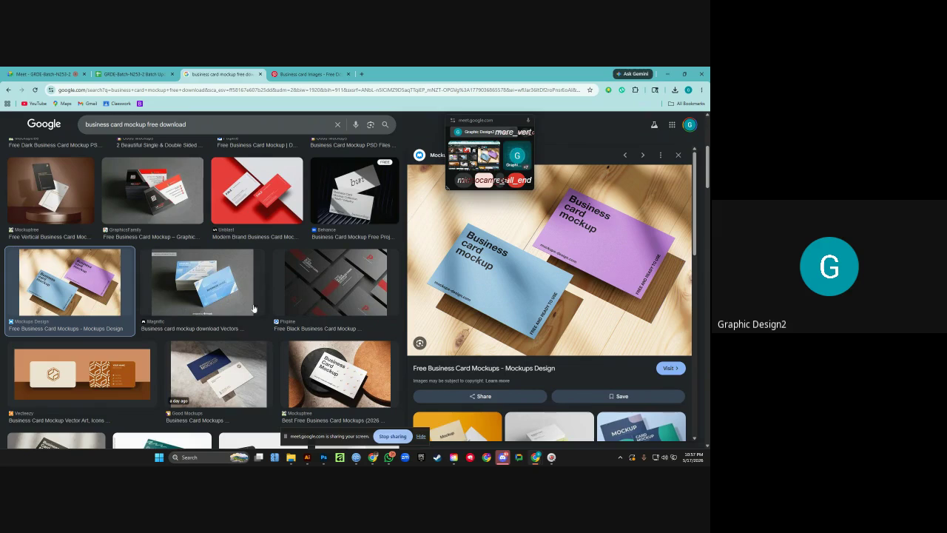
scroll(264, 312, "down", 4)
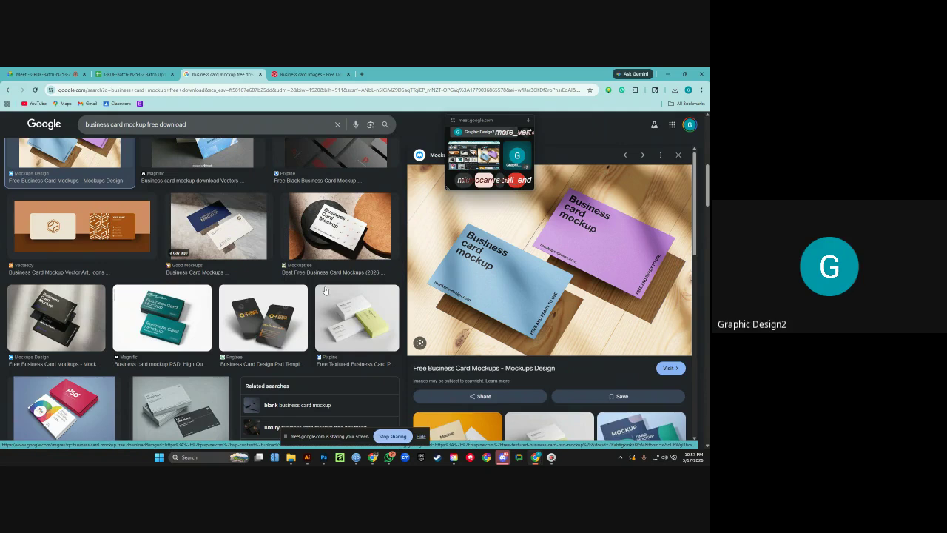
scroll(329, 290, "up", 1)
scroll(339, 288, "up", 1)
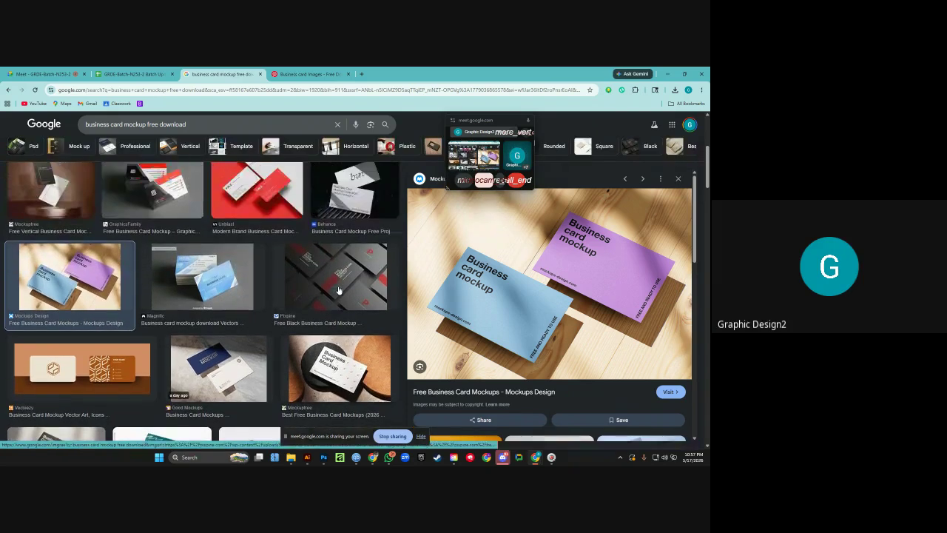
Open the Unblast page for the red-and-white Free Modern Brand Business Card Mockup (PSD) from the image results.
scroll(340, 289, "up", 1)
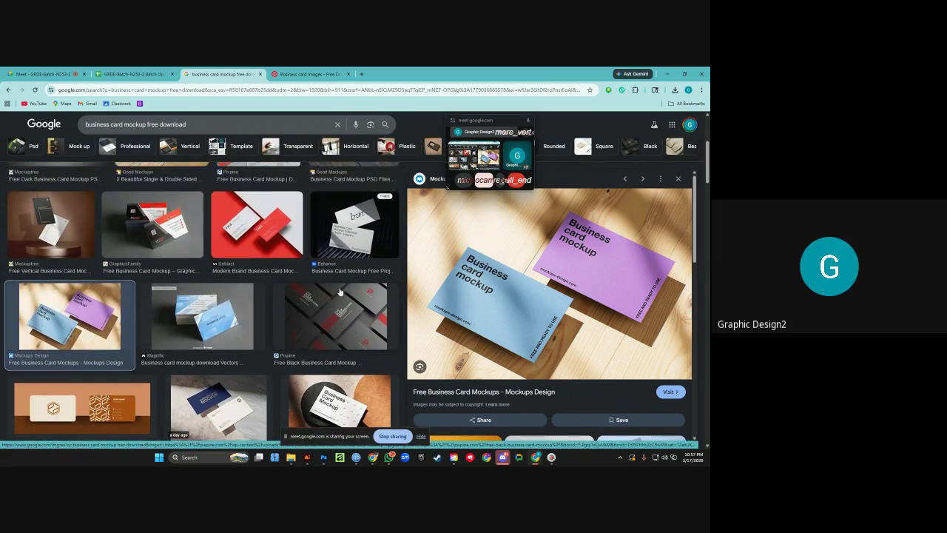
left_click(267, 237)
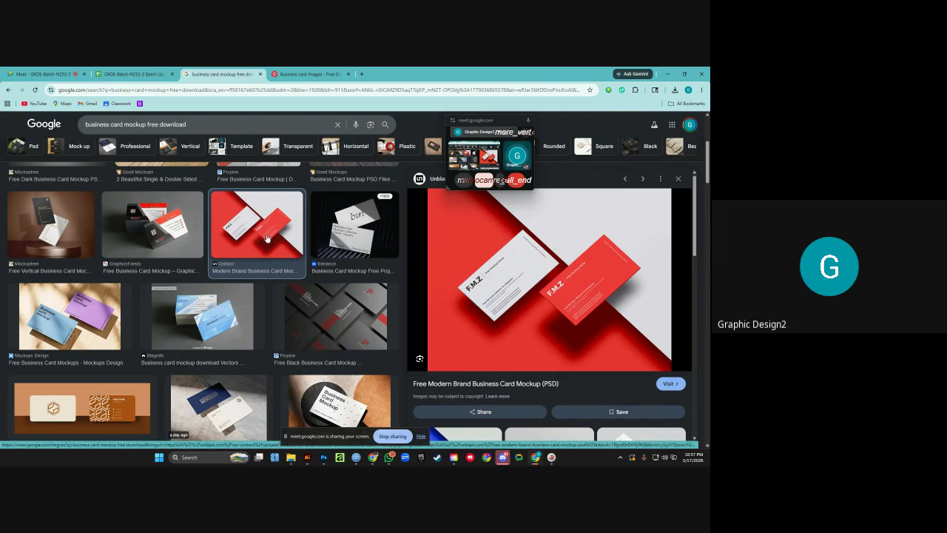
left_click(492, 271)
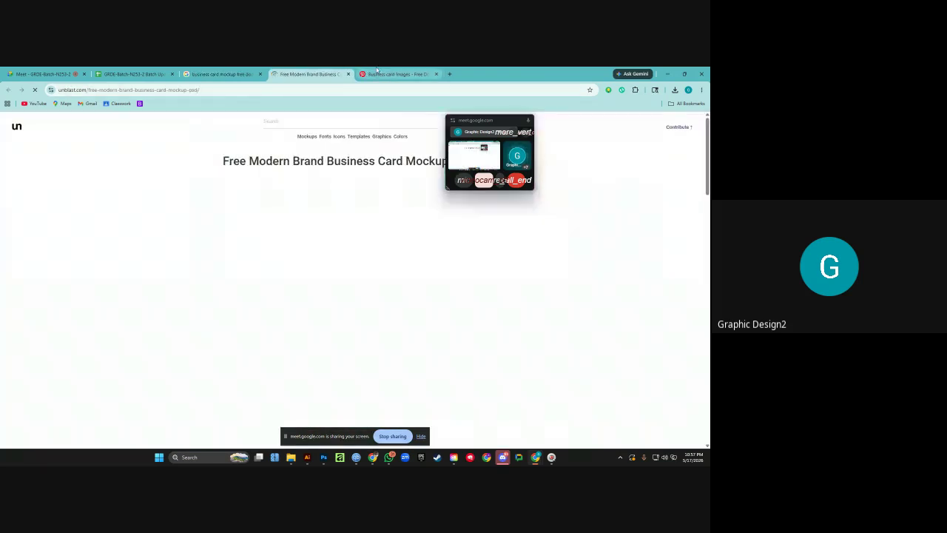
left_click(370, 74)
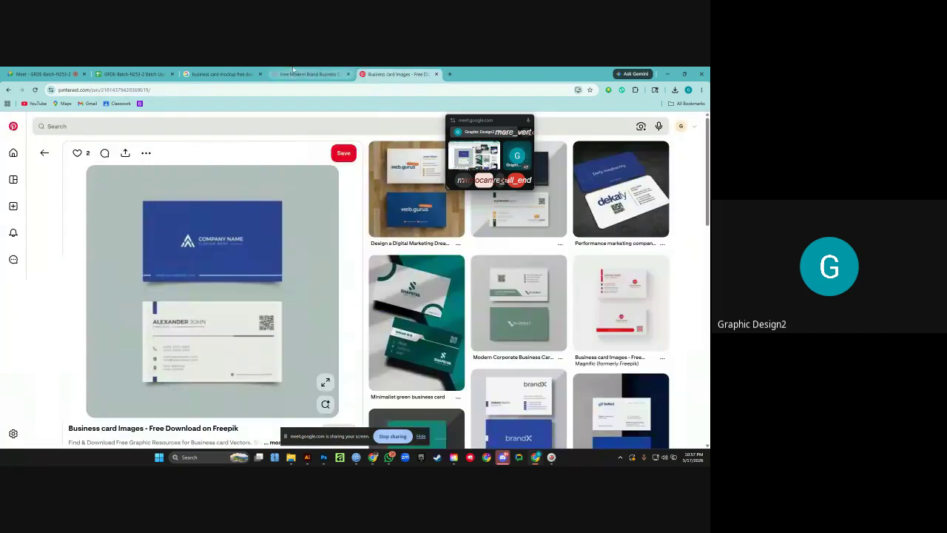
left_click(287, 73)
Follow the Unblast download links for the modern brand business card mockup through to the Free Mockup Zone page.
scroll(387, 267, "down", 15)
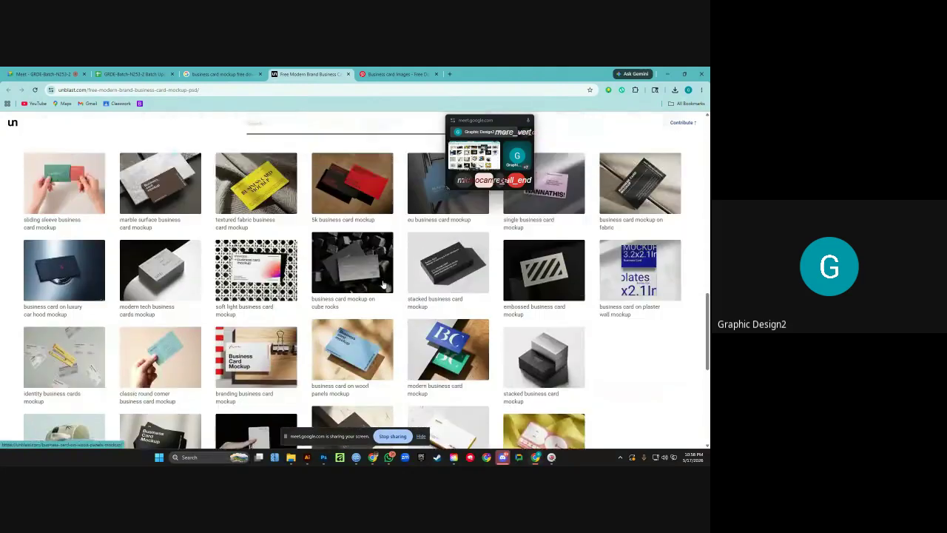
scroll(384, 285, "up", 10)
left_click(495, 296)
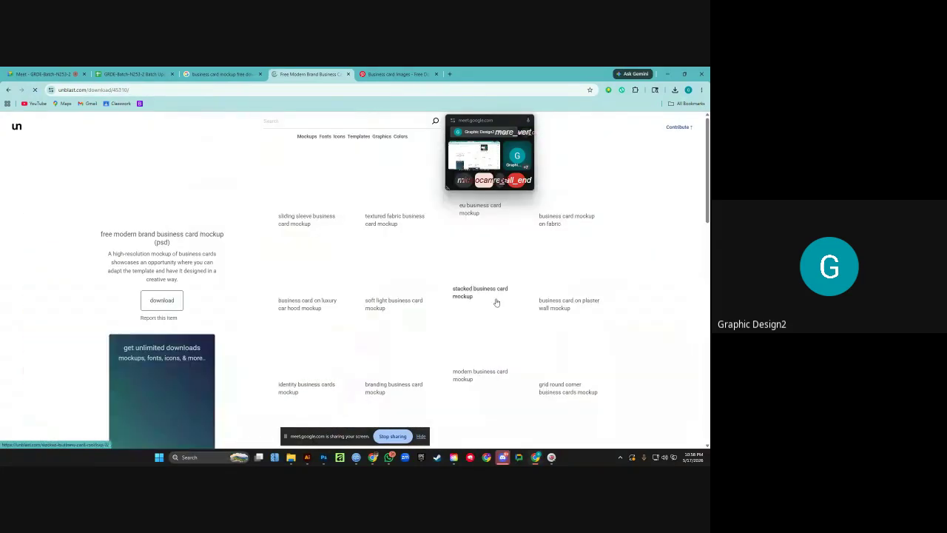
left_click(162, 299)
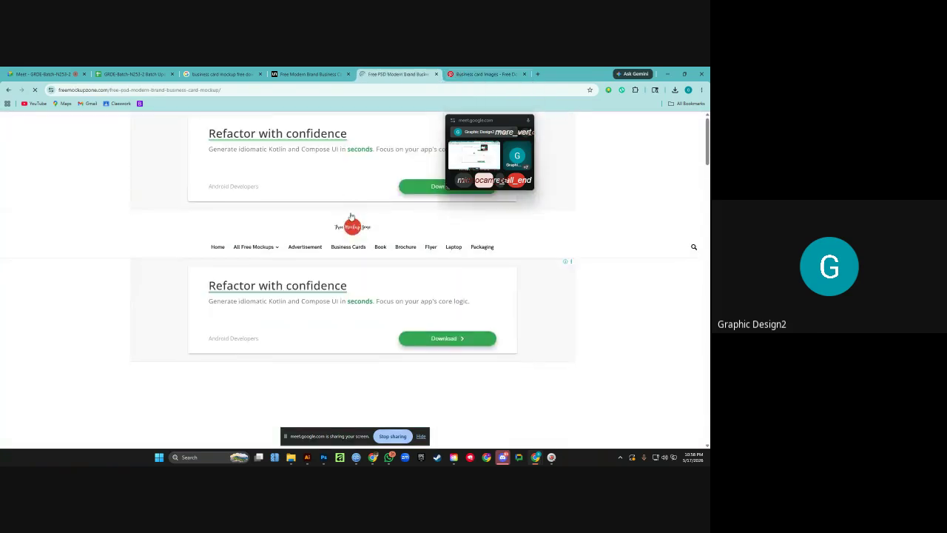
Try to unlock the Free Mockup Zone page by viewing its short ad.
scroll(352, 219, "down", 3)
scroll(352, 219, "down", 5)
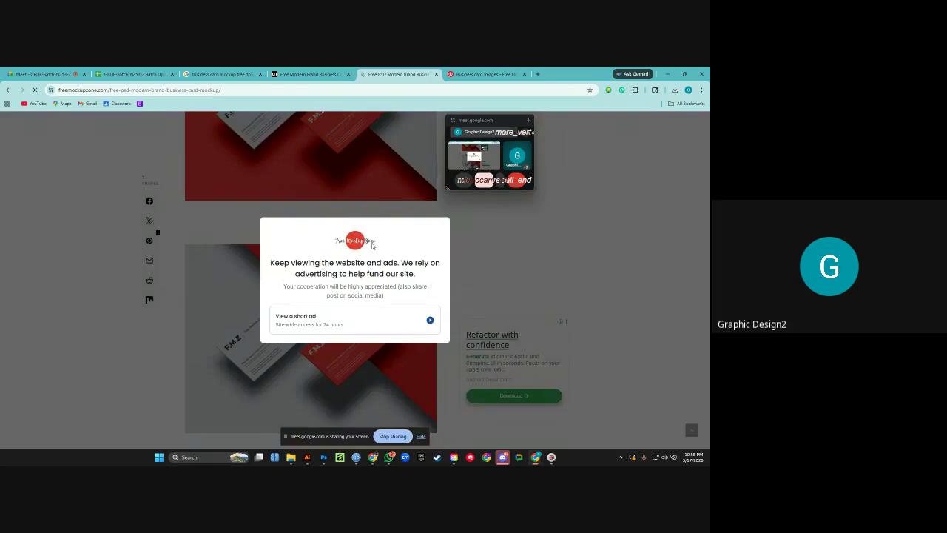
left_click(431, 321)
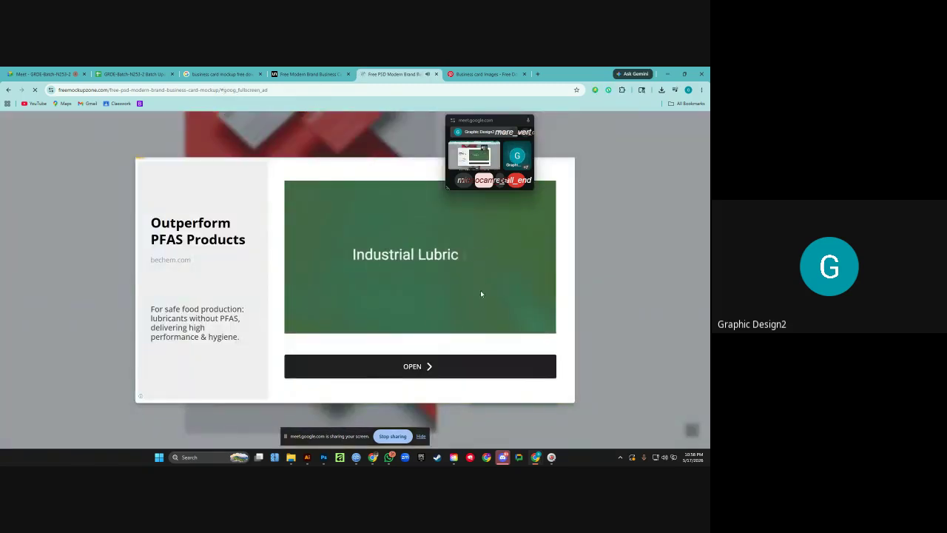
left_click_drag(489, 133, 626, 127)
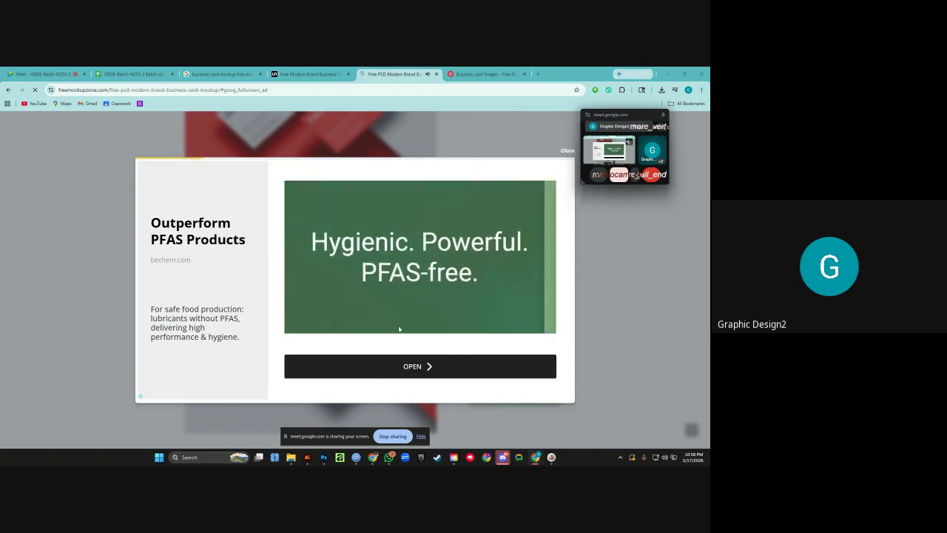
left_click(567, 151)
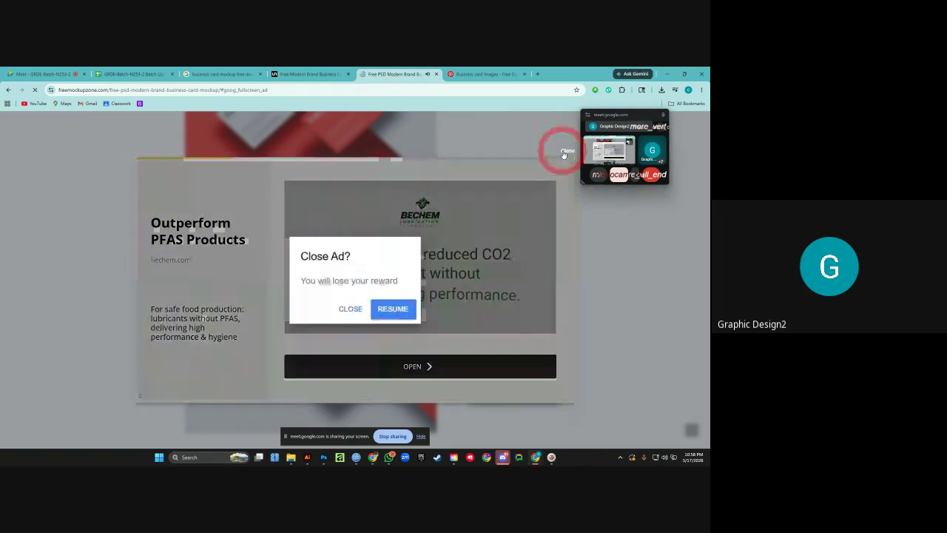
left_click(353, 312)
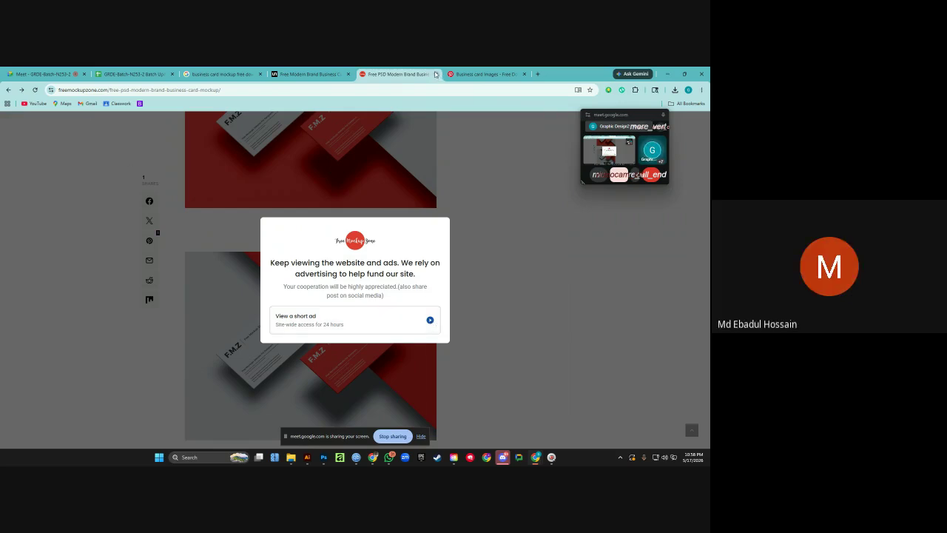
Copy the Free Mockup Zone page address and load it in a new tab of the other Chrome window.
left_click(314, 90)
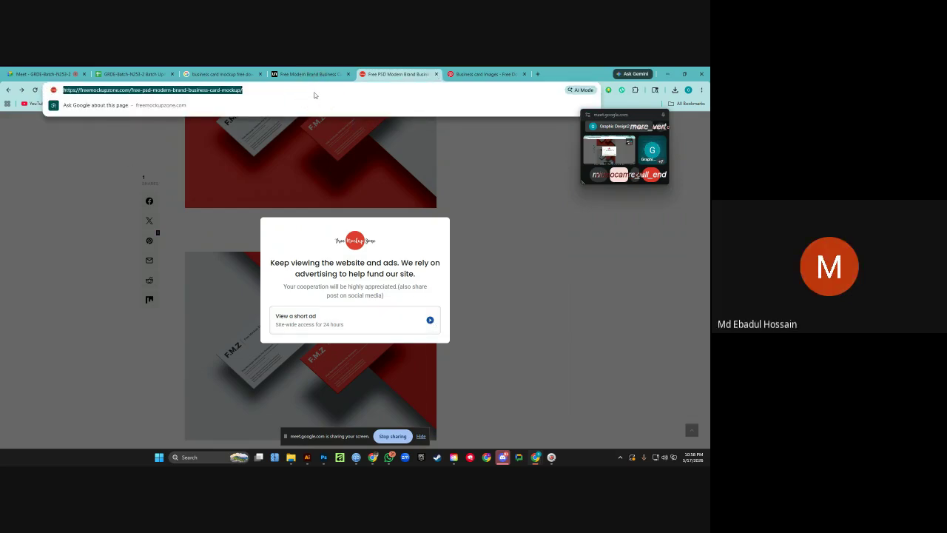
key("ctrl+c")
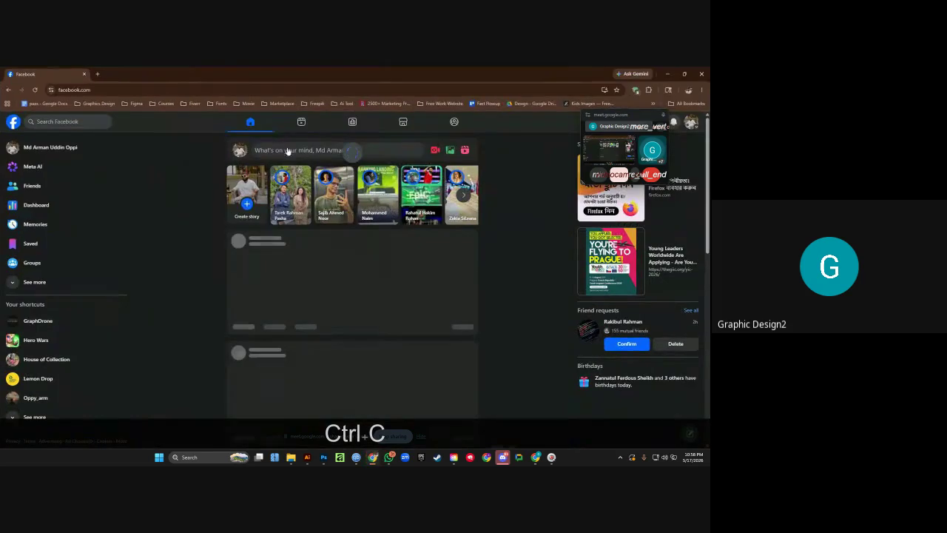
left_click(97, 74)
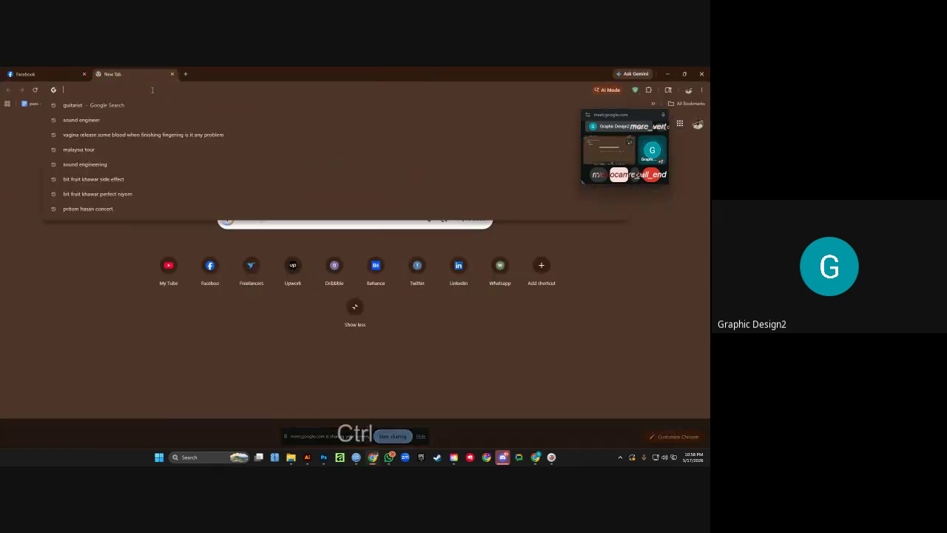
key("ctrl+v")
key("Return")
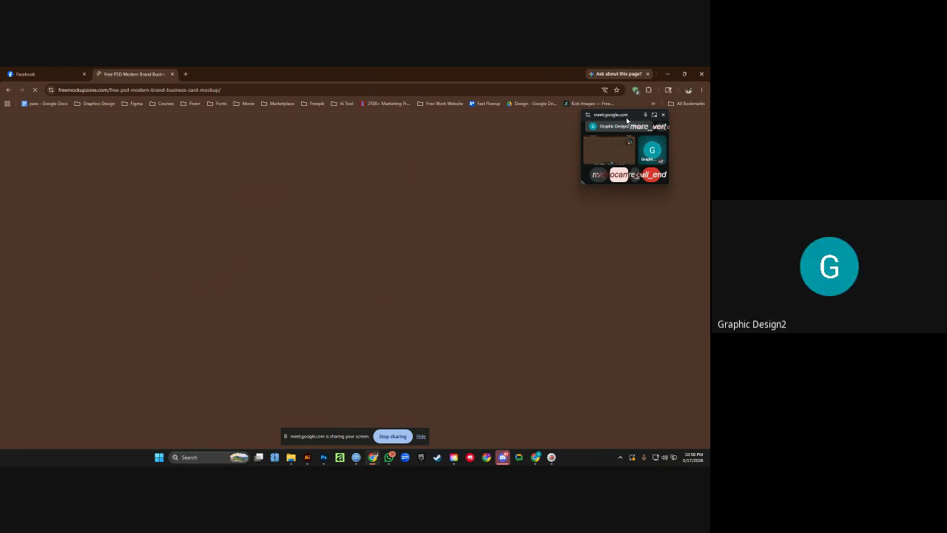
left_click_drag(624, 116, 519, 99)
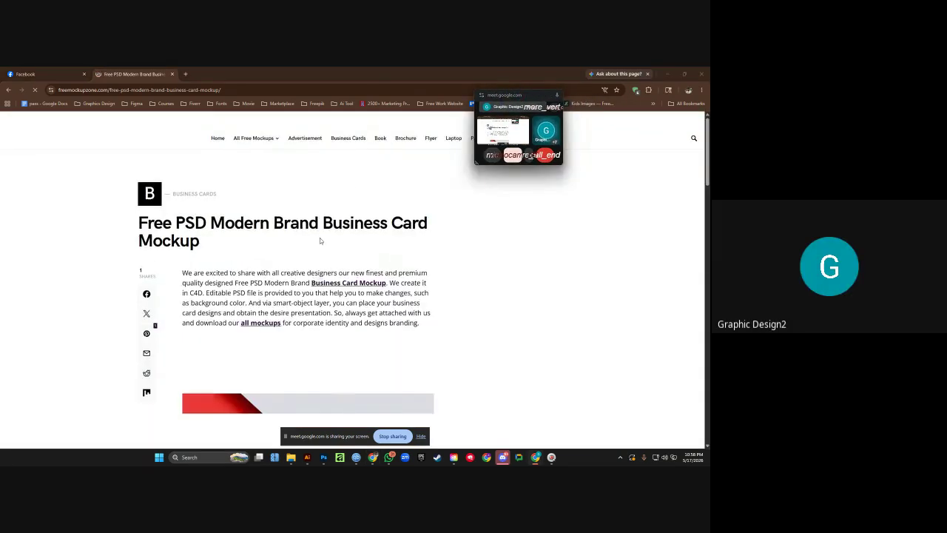
Start downloading the Free PSD Modern Brand Business Card Mockup from its Free Mockup Zone download page.
scroll(320, 238, "down", 3)
scroll(323, 242, "down", 5)
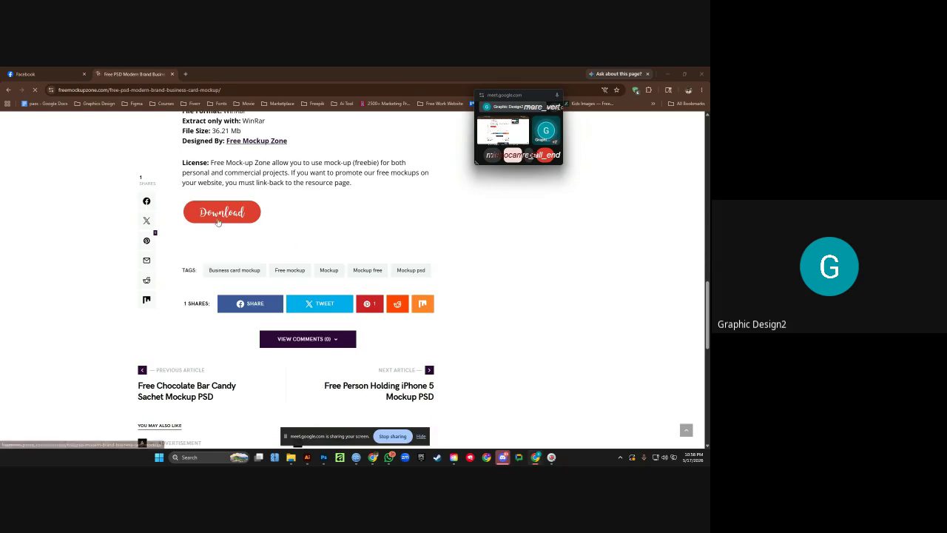
left_click(222, 219)
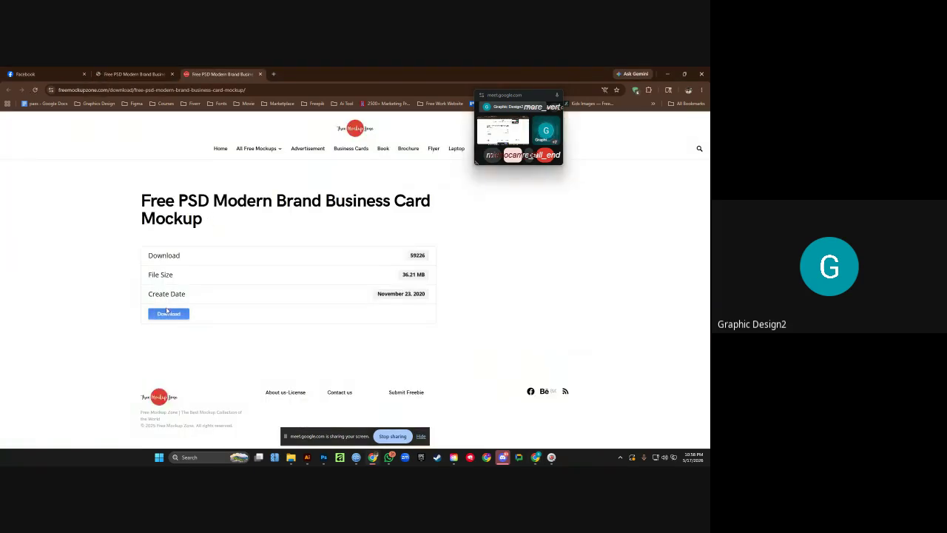
left_click(168, 312)
mouse_move(248, 153)
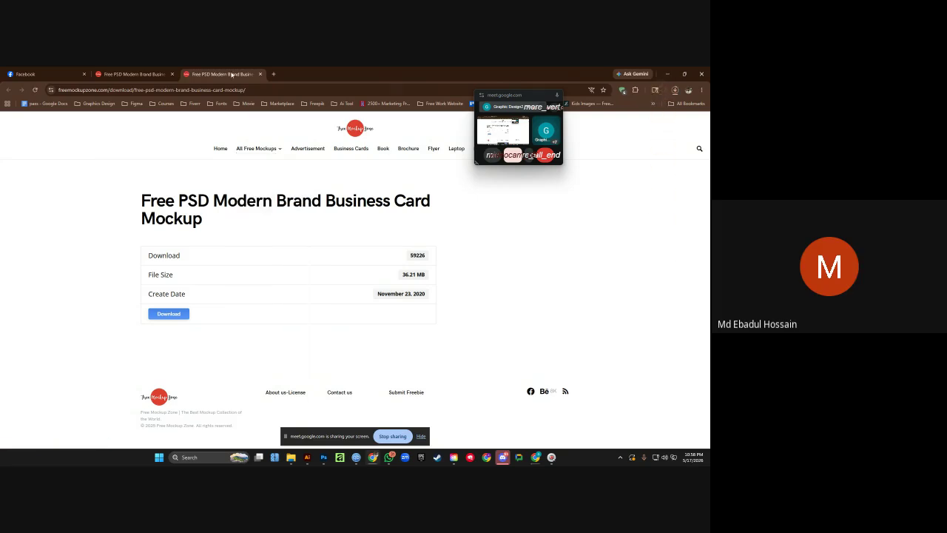
Close the extra download page and show Free PSD Modern Brand Business Card Mockup.zip in its folder once downloaded.
left_click(261, 74)
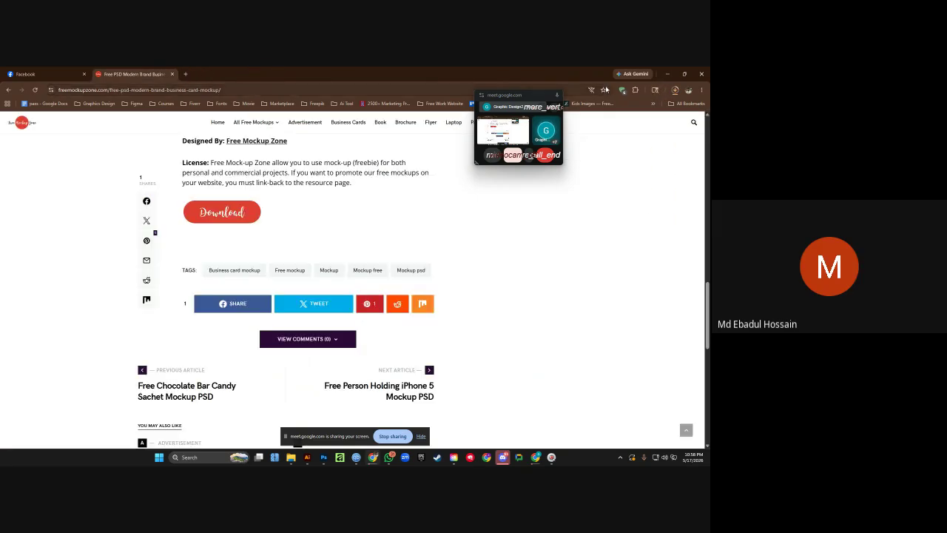
left_click(676, 90)
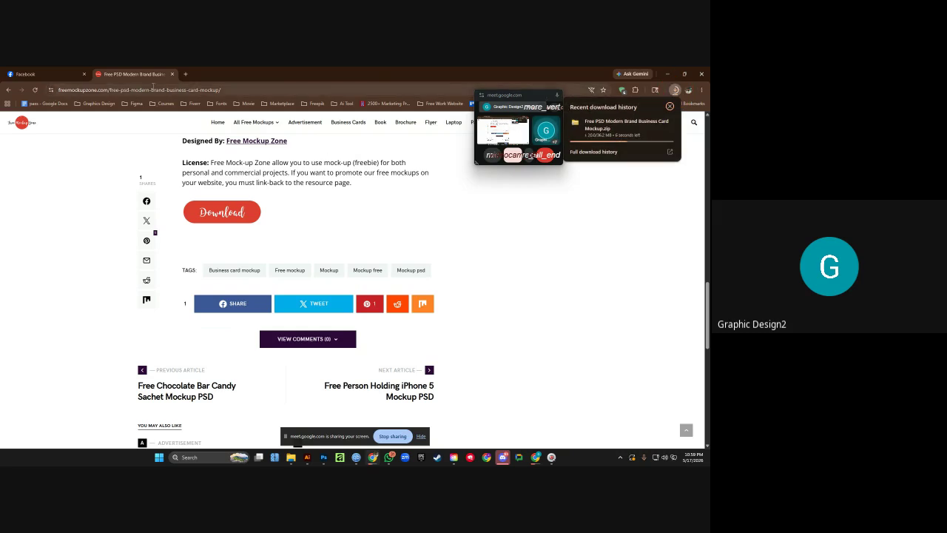
mouse_move(644, 134)
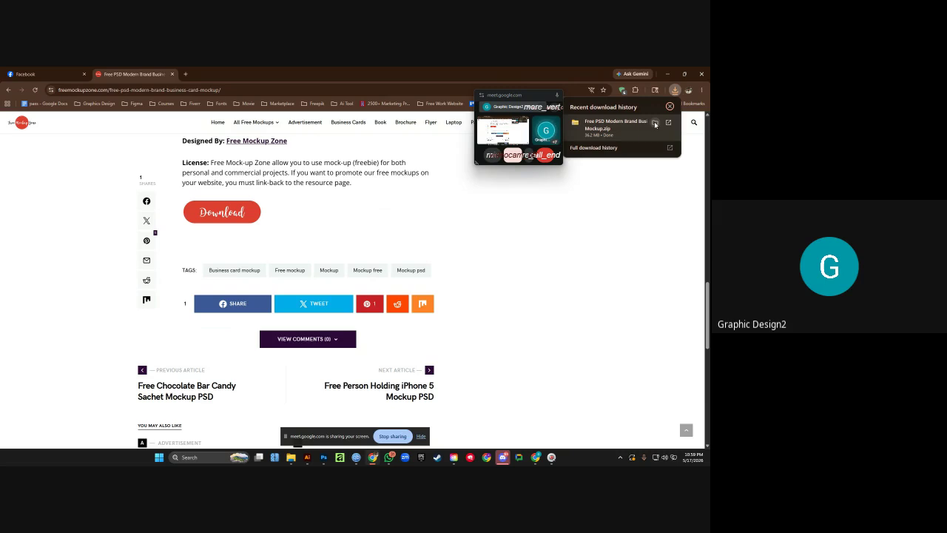
left_click(677, 91)
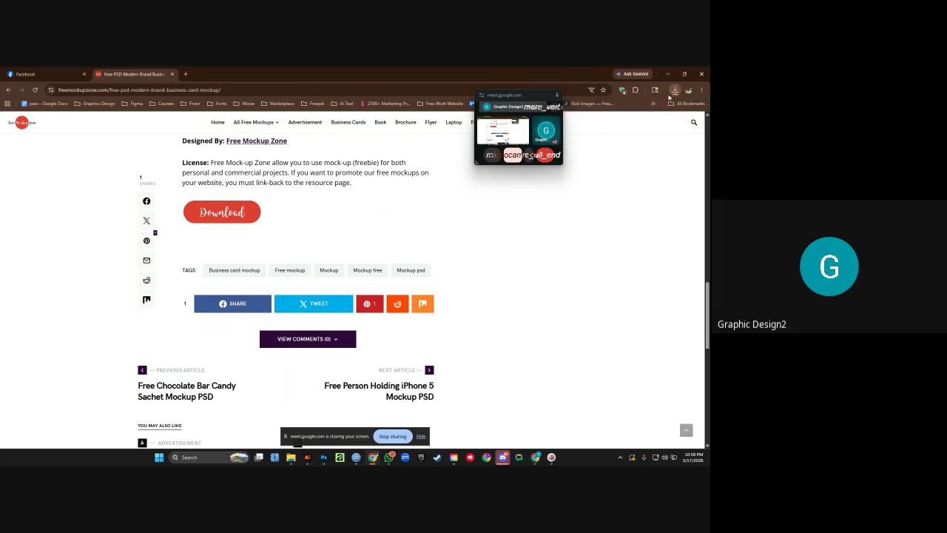
left_click(675, 90)
left_click(656, 124)
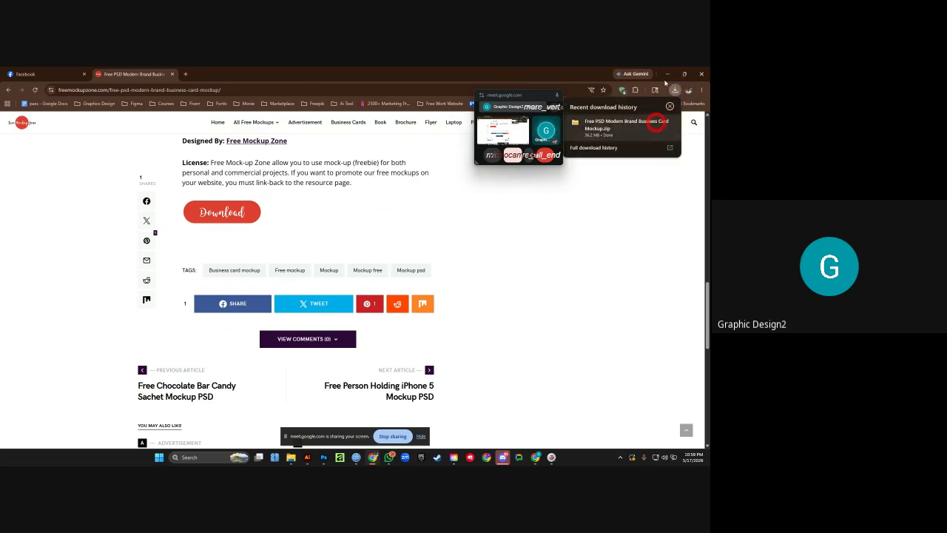
Return to the first Chrome window and close its Free Mockup Zone and Unblast pages.
key("alt+Tab")
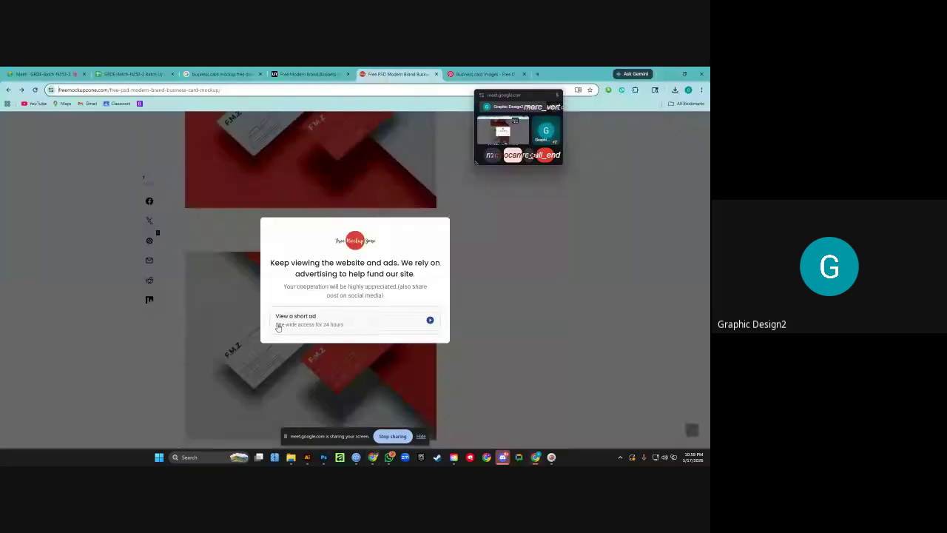
left_click(436, 74)
left_click(348, 74)
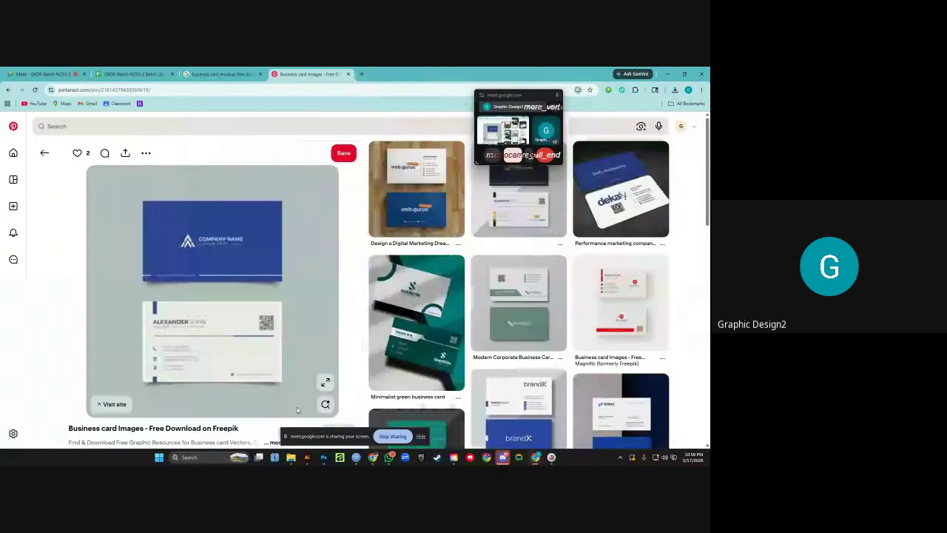
Extract the Free PSD Modern Brand Business Card Mockup archive in Downloads and open its PSD in Photoshop.
mouse_move(291, 456)
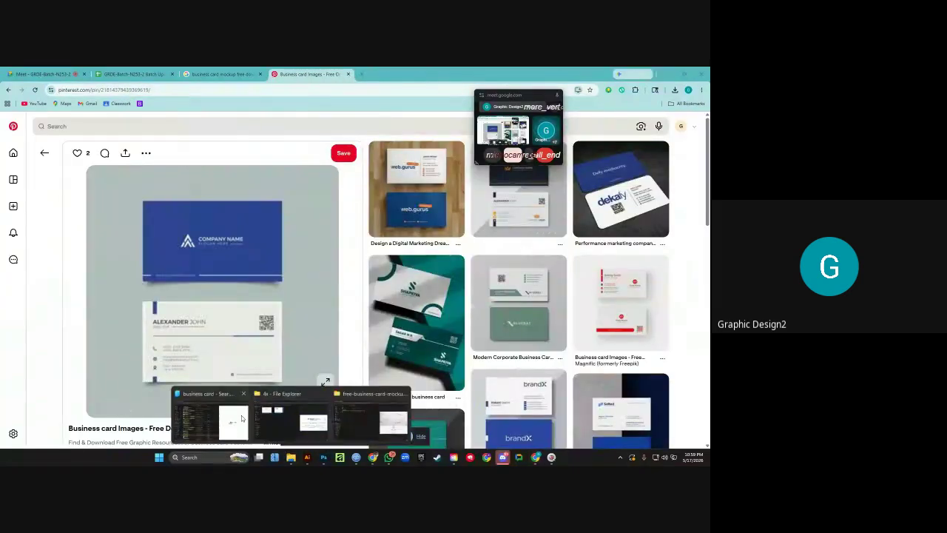
left_click(281, 414)
left_click(31, 180)
left_click(123, 175)
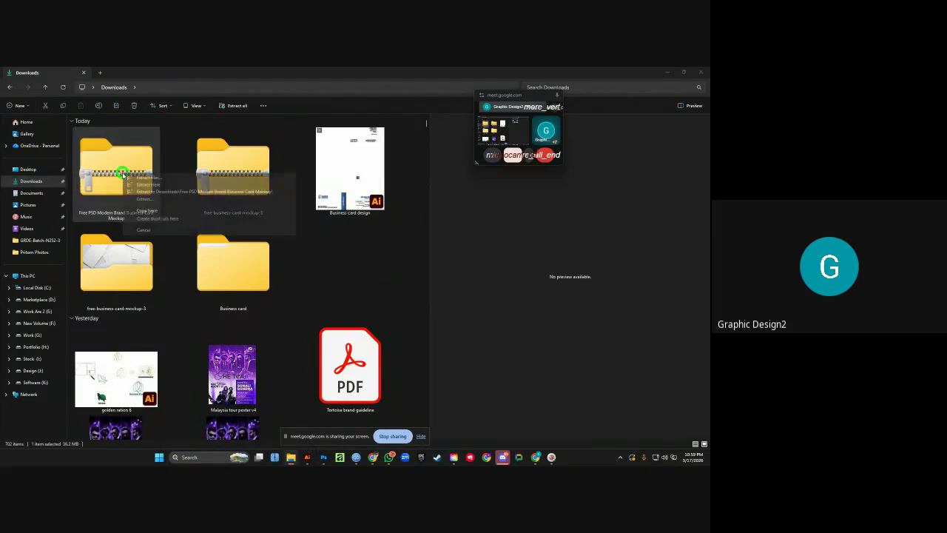
right_click(120, 180)
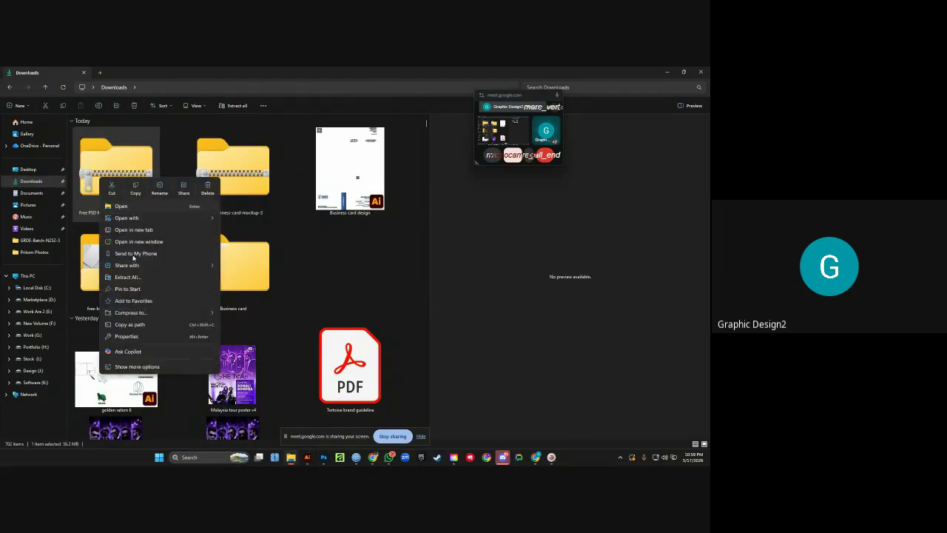
left_click(137, 366)
left_click(160, 264)
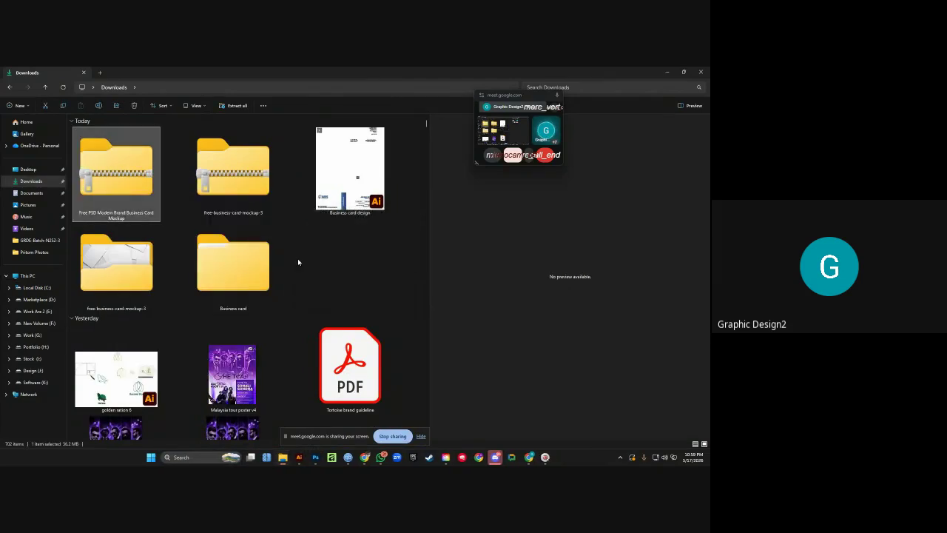
double_click(349, 260)
double_click(114, 140)
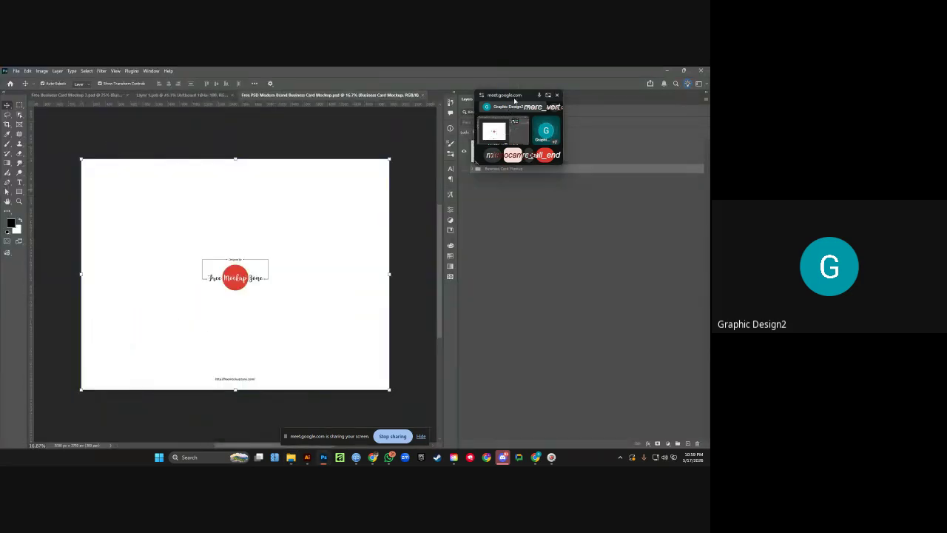
Hide the Delete This Layer cover, then show and expand the Business Card Mockup group to reach Place Artwork 2.
left_click(464, 152)
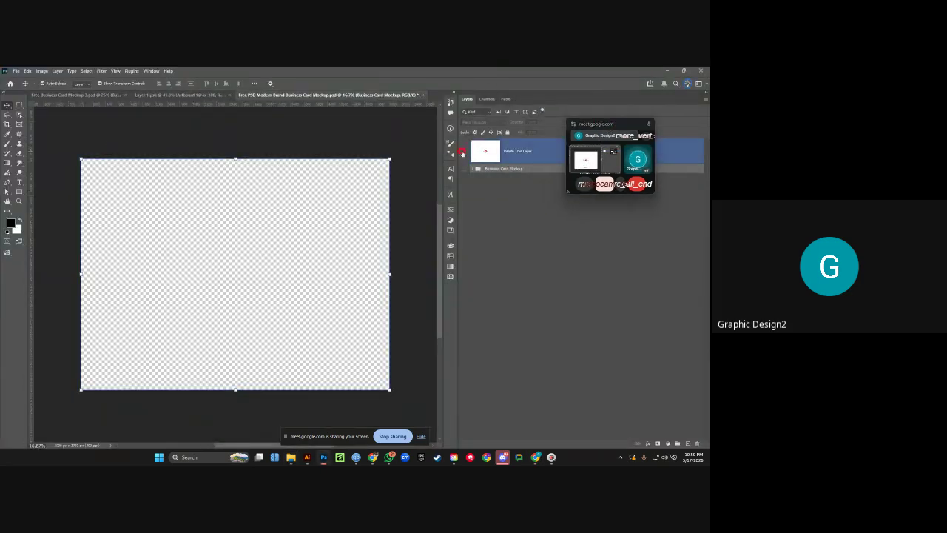
left_click(464, 168)
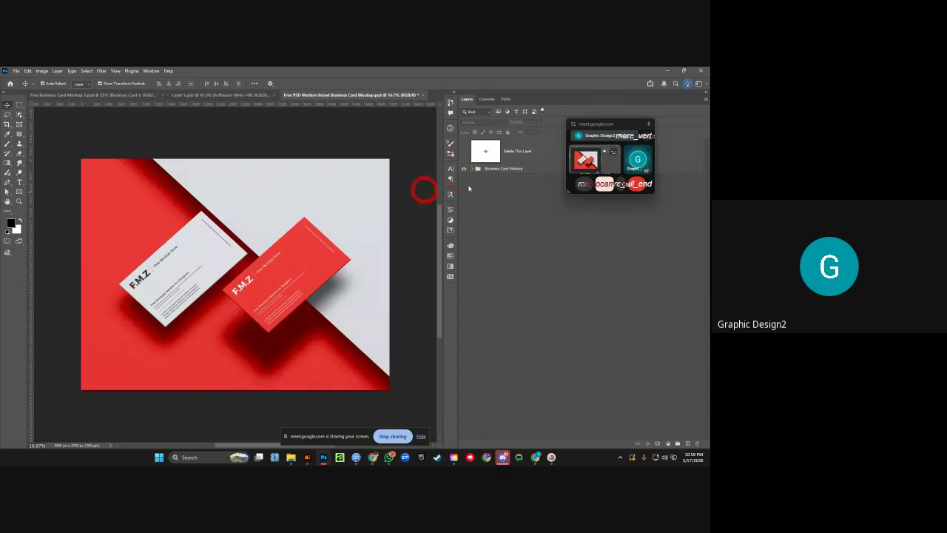
left_click(472, 168)
left_click(520, 214)
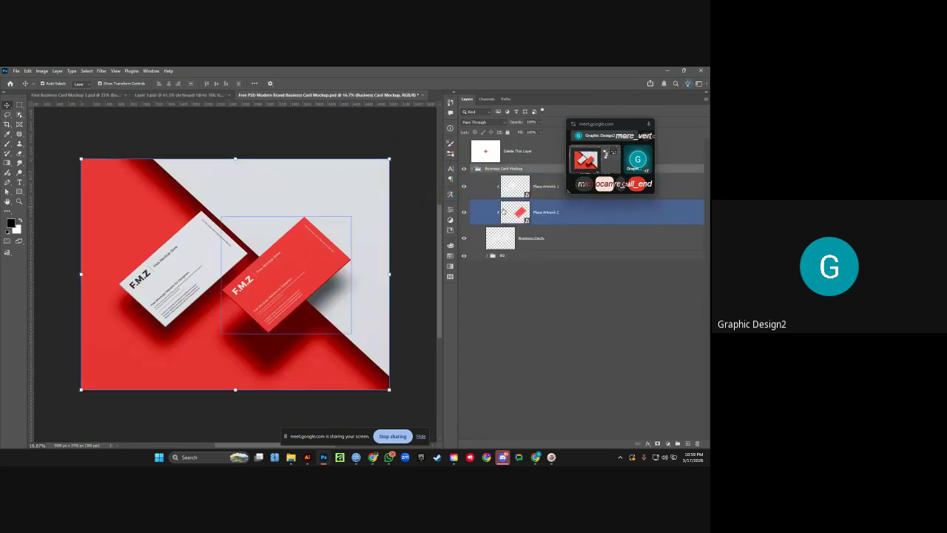
Open the Place Artwork 1 smart object and place the embedded Artboard 1@4x-100 JPG in it.
left_click_drag(521, 189, 526, 220)
left_click(526, 221)
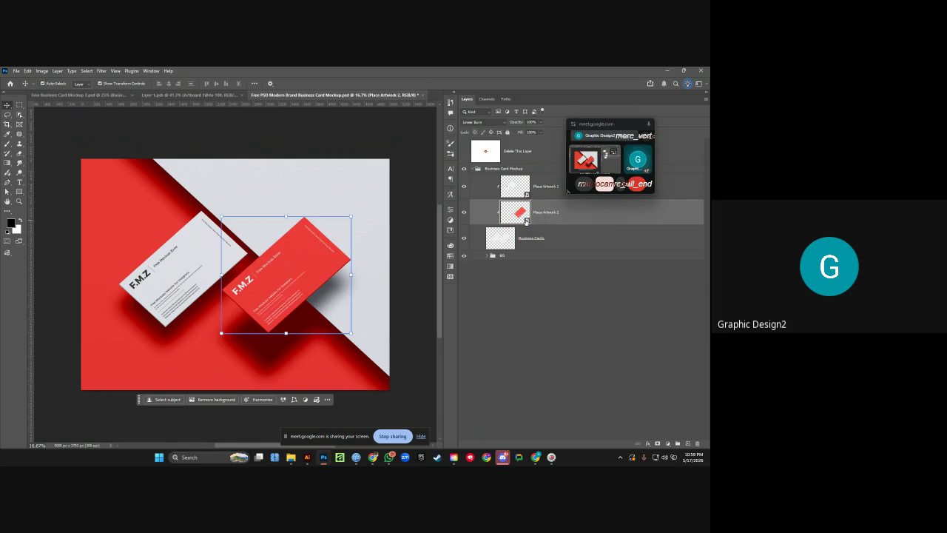
double_click(518, 187)
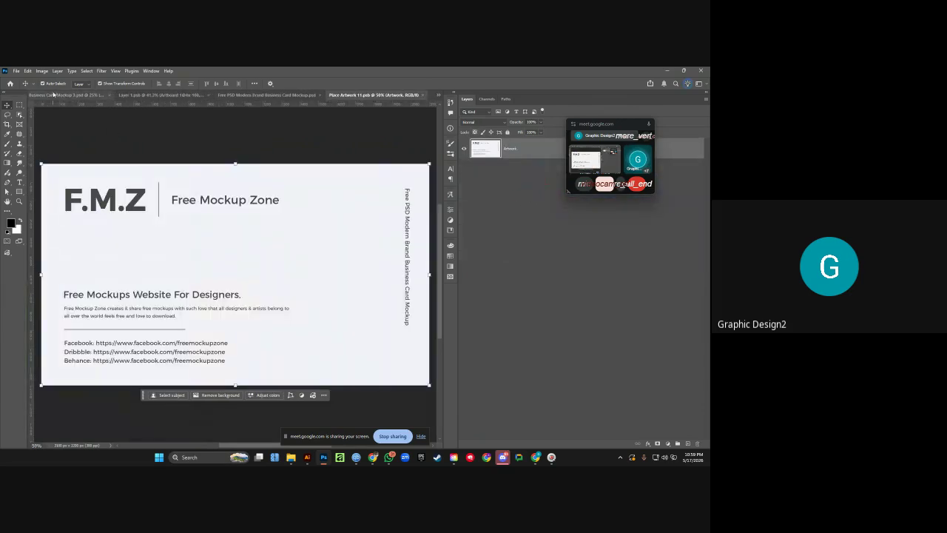
left_click(17, 71)
left_click(37, 221)
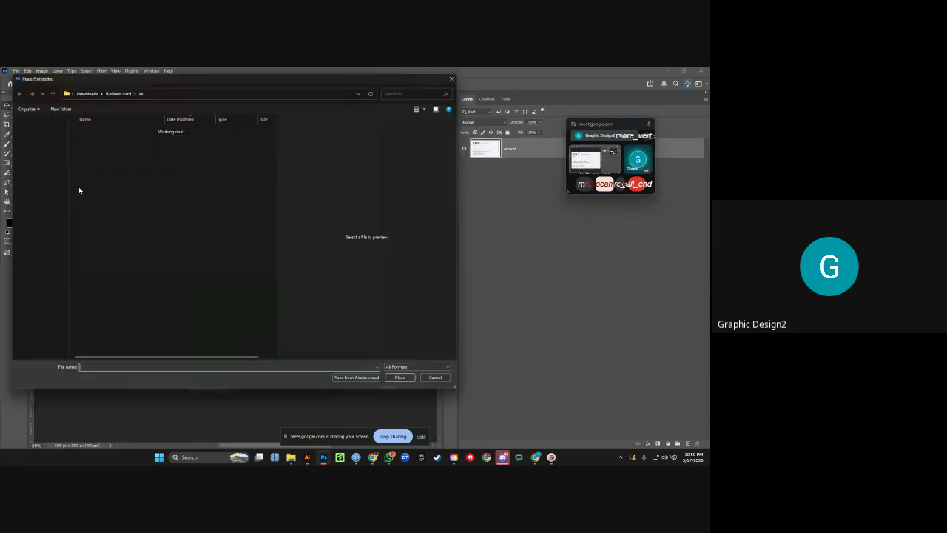
left_click(106, 138)
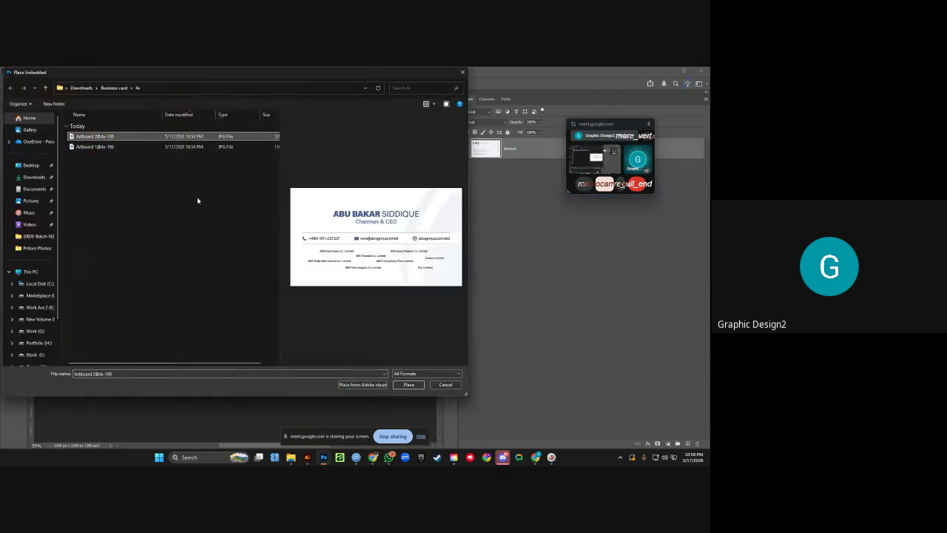
left_click(122, 147)
left_click(409, 384)
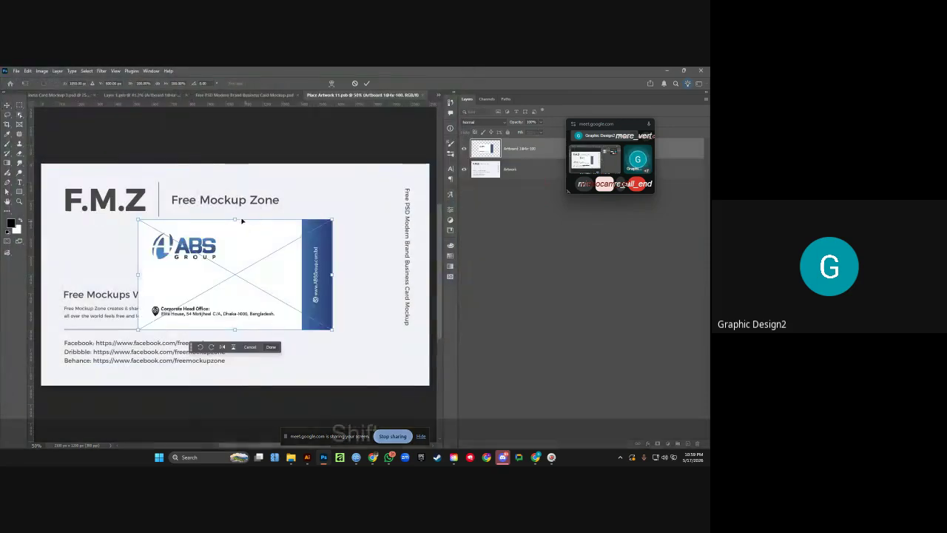
Enlarge the placed logo side from its centre to cover the whole artwork, commit it, and save and close the smart object.
left_click_drag(235, 219, 237, 166)
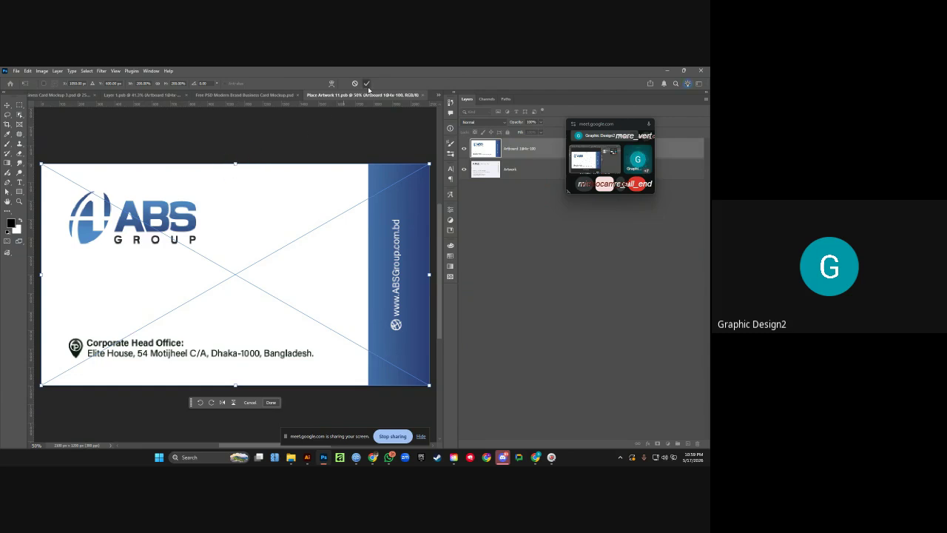
left_click(366, 84)
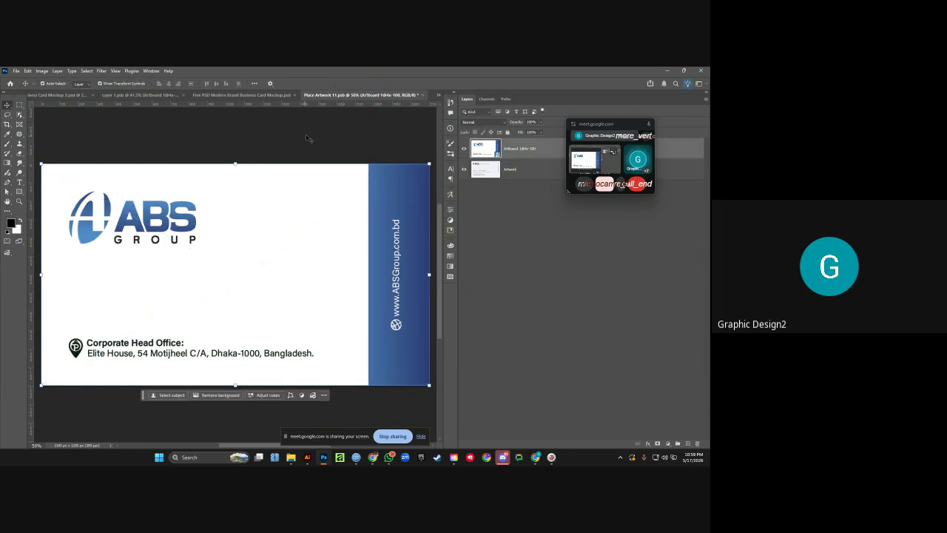
key("ctrl+s")
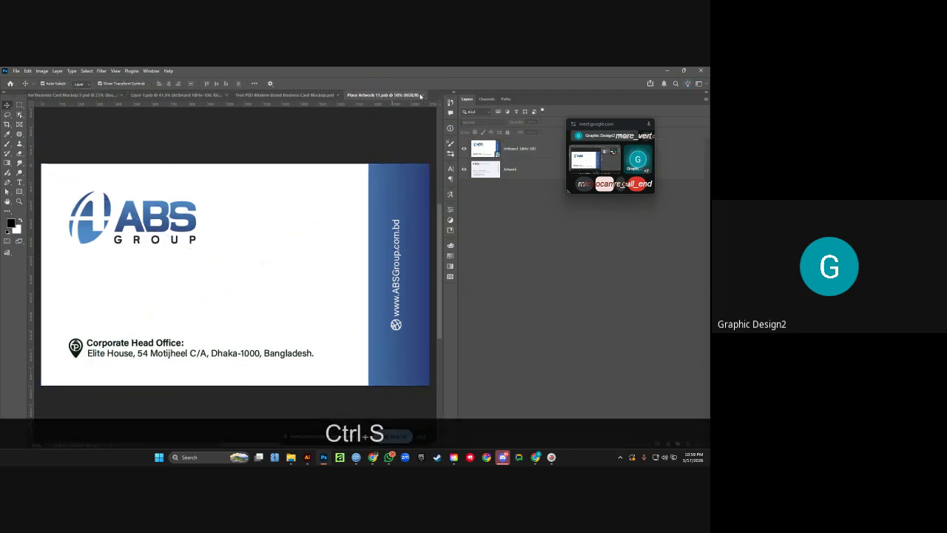
left_click(420, 95)
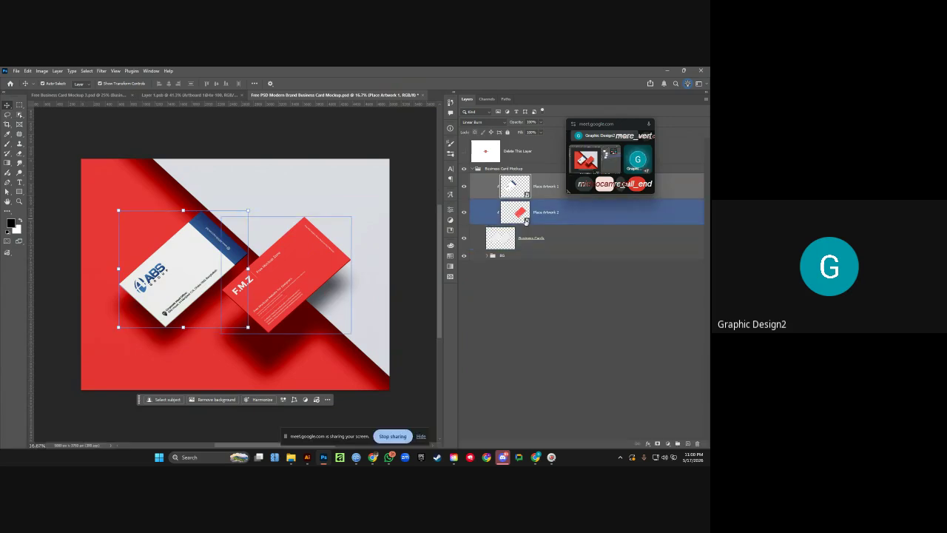
Open the Place Artwork 2 smart object and place the embedded Artboard 2@4x-100 JPG in it.
double_click(526, 221)
left_click(15, 71)
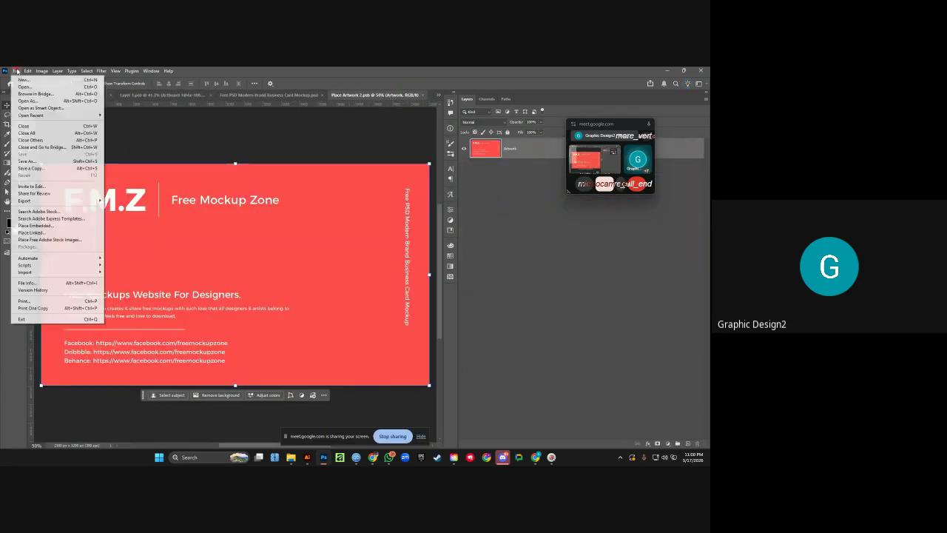
left_click(47, 225)
left_click(117, 147)
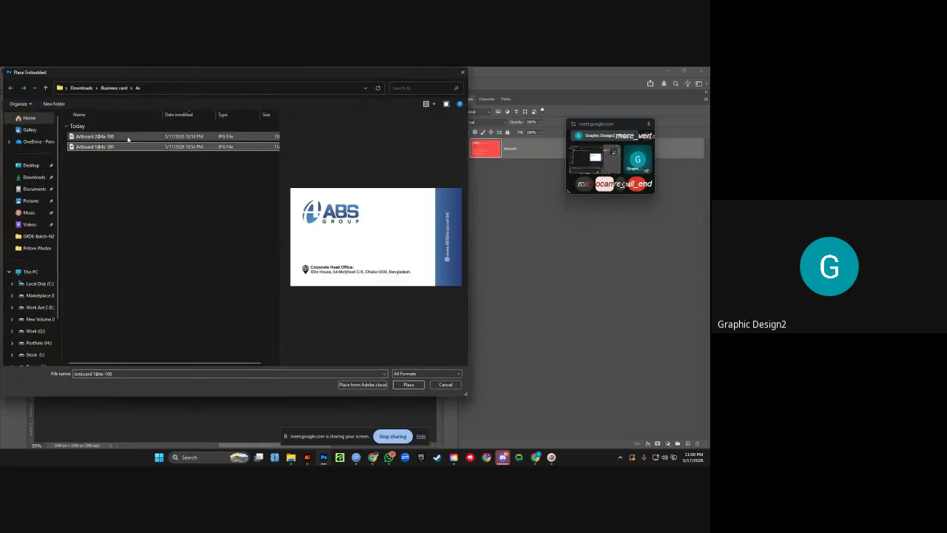
left_click(128, 140)
left_click(409, 384)
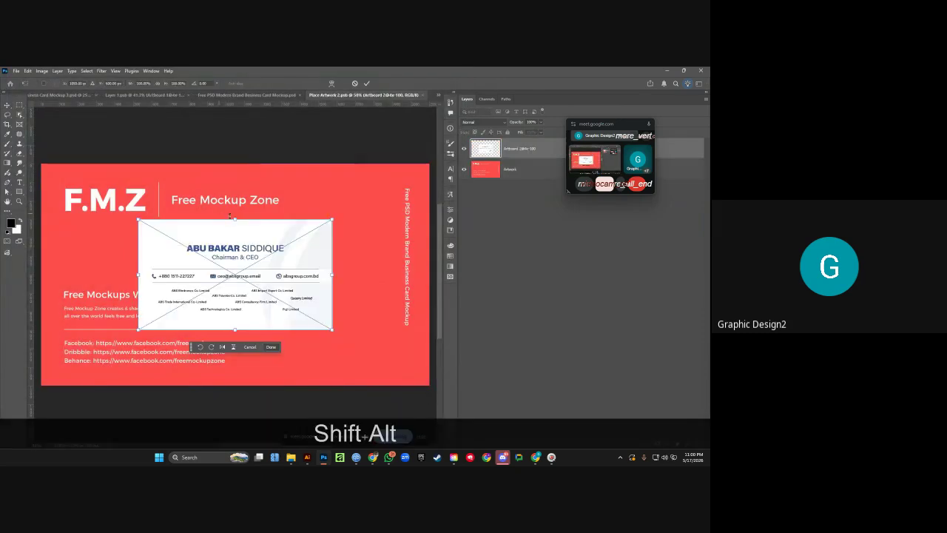
Scale the placed contact side from its centre over the red artwork, commit it, and save and close Place Artwork 2.
left_click_drag(234, 220, 236, 164)
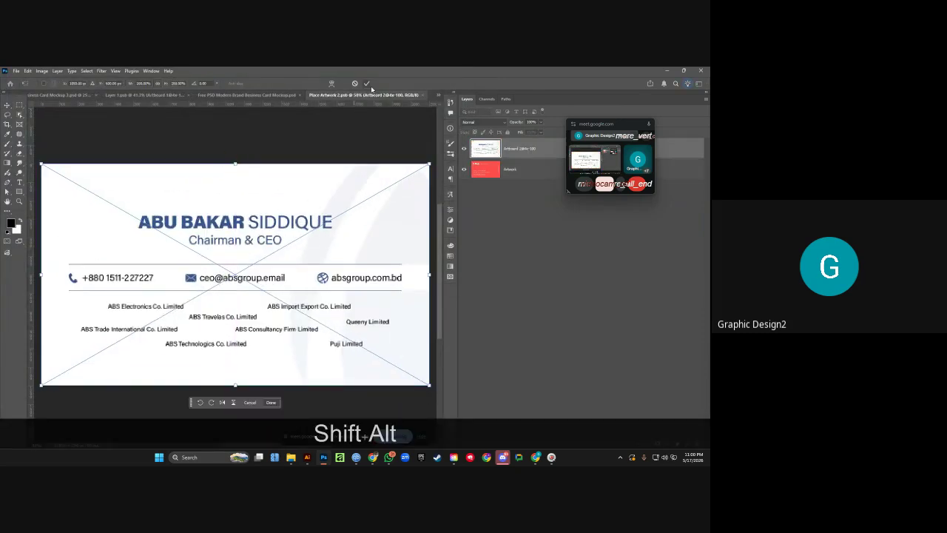
left_click(372, 88)
key("ctrl+s")
left_click(421, 96)
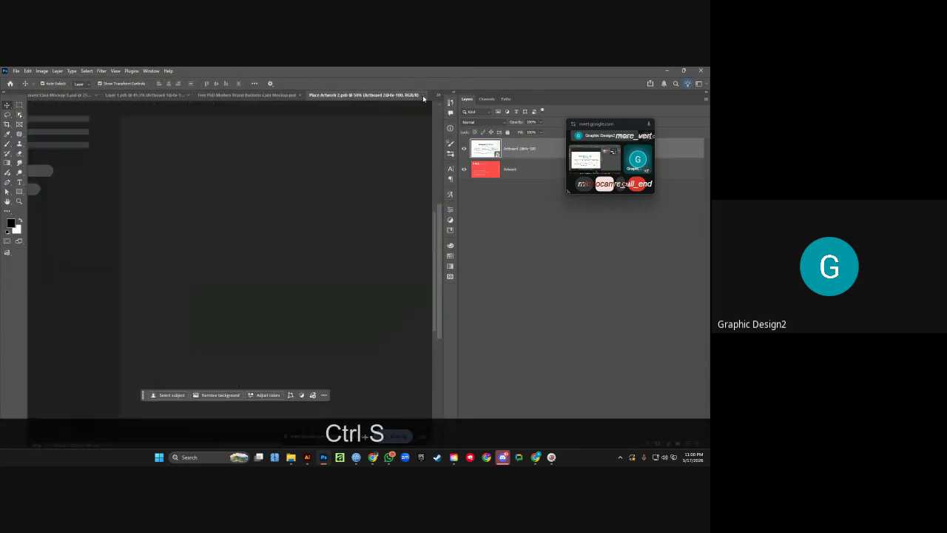
Expand the BG group and recolor the red BG Color fill to dark grey #505050.
left_click_drag(516, 212, 488, 257)
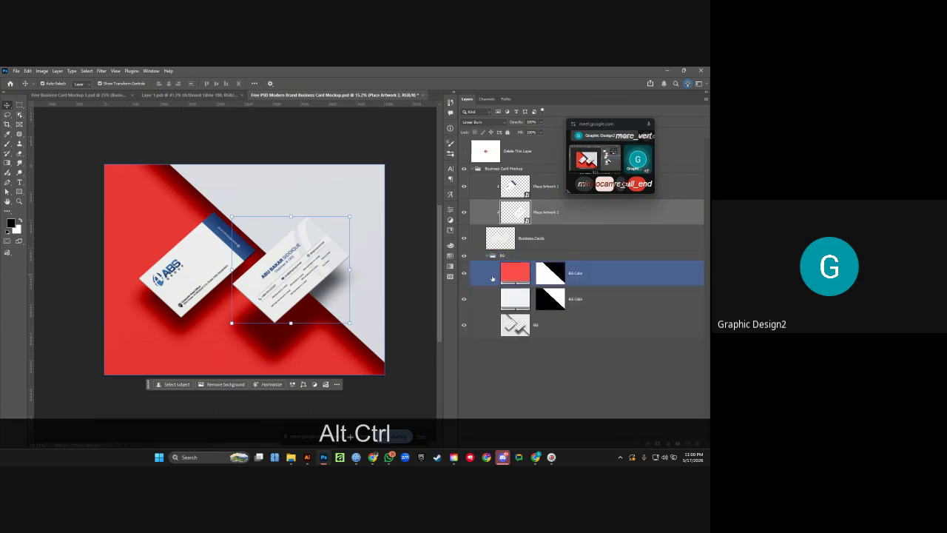
left_click(514, 324)
left_click(515, 274)
double_click(514, 273)
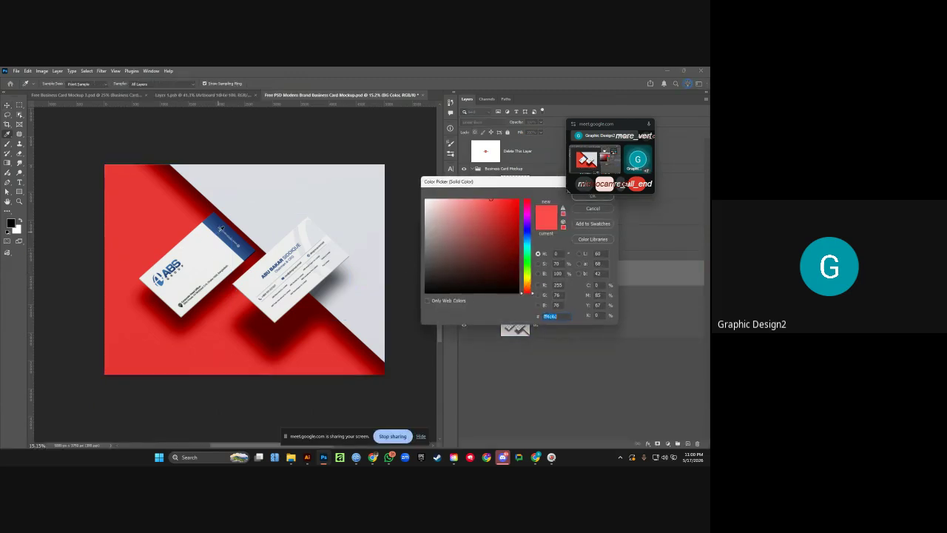
left_click_drag(220, 229, 339, 264)
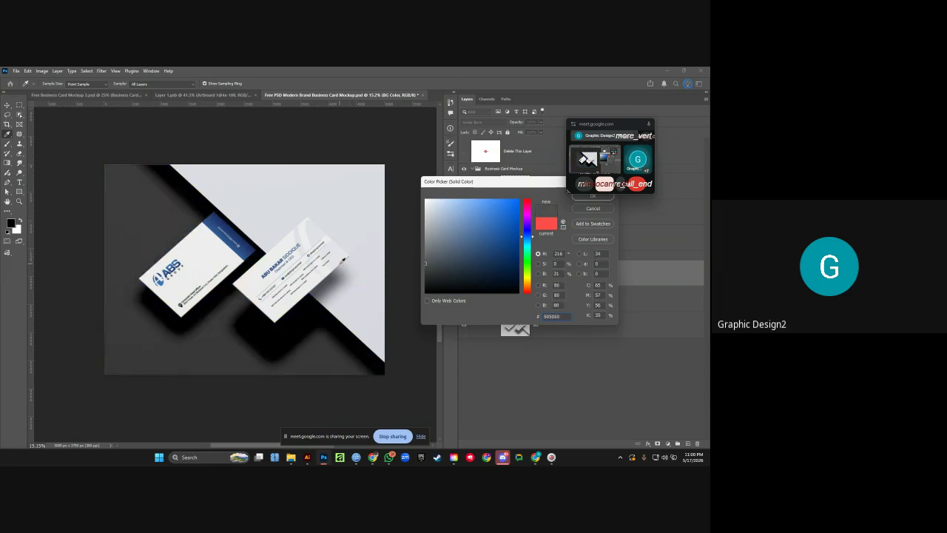
left_click(586, 195)
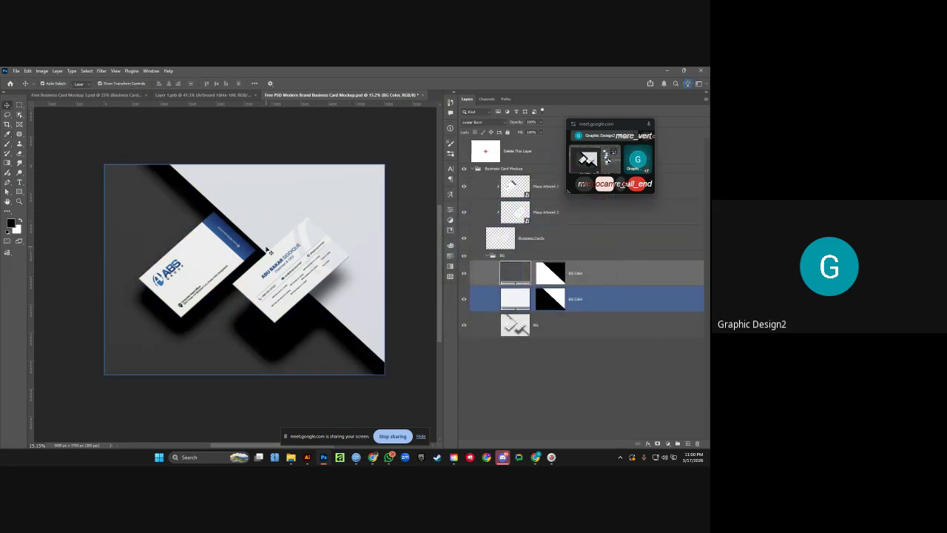
Toggle the visibility of Place Artwork 2, Place Artwork 1 and Business Cards off and on to check what each contributes.
left_click(464, 212)
left_click(464, 211)
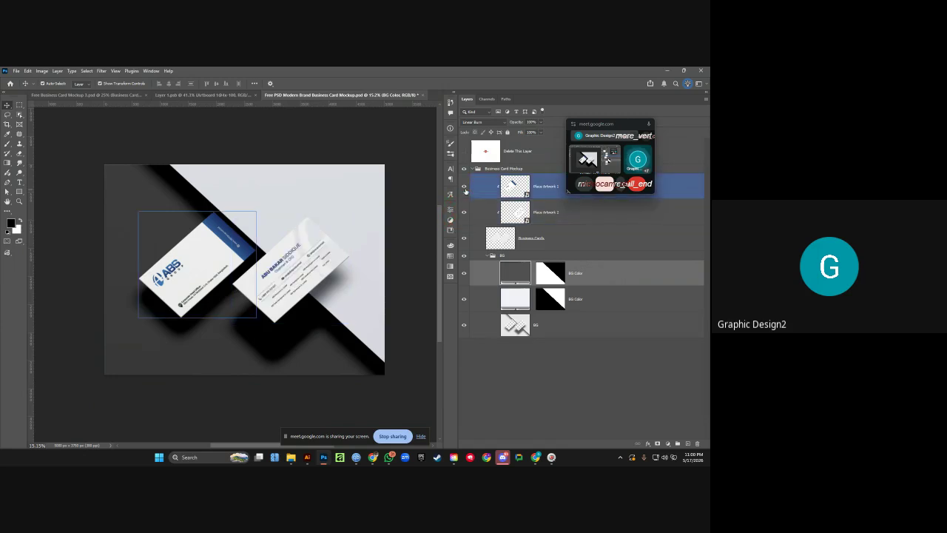
left_click(464, 186)
left_click(464, 186)
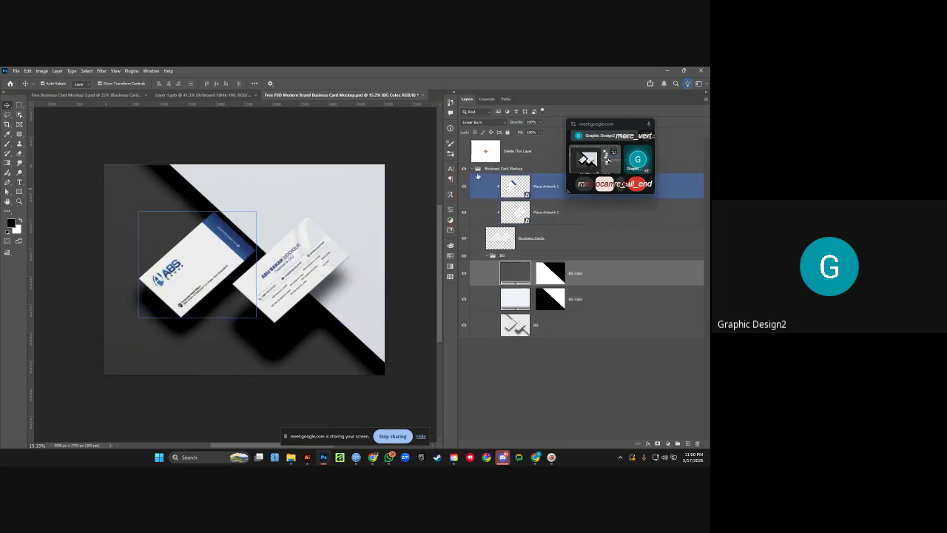
left_click(464, 237)
left_click(464, 237)
Change the blend modes of the Place Artwork 1 and Place Artwork 2 layers from Linear Burn to brighten both cards.
left_click(547, 186)
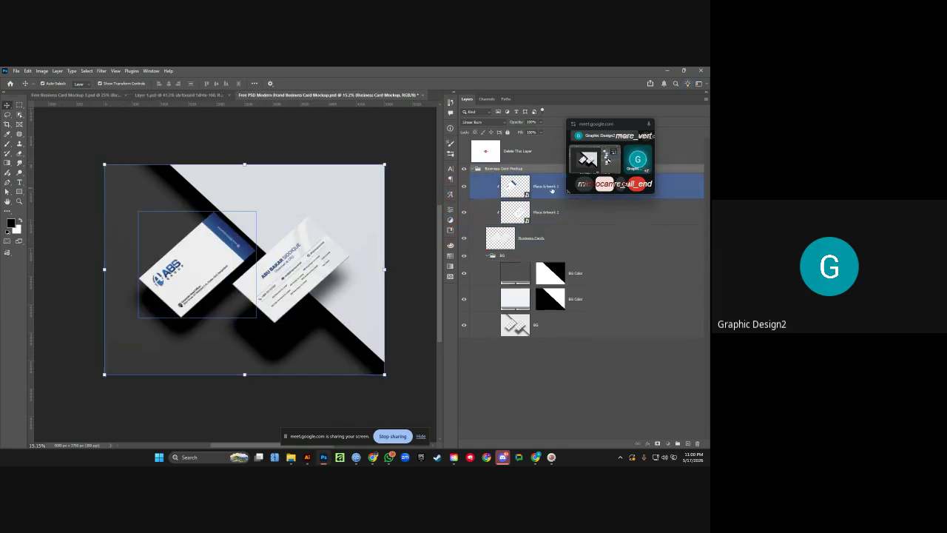
left_click(475, 122)
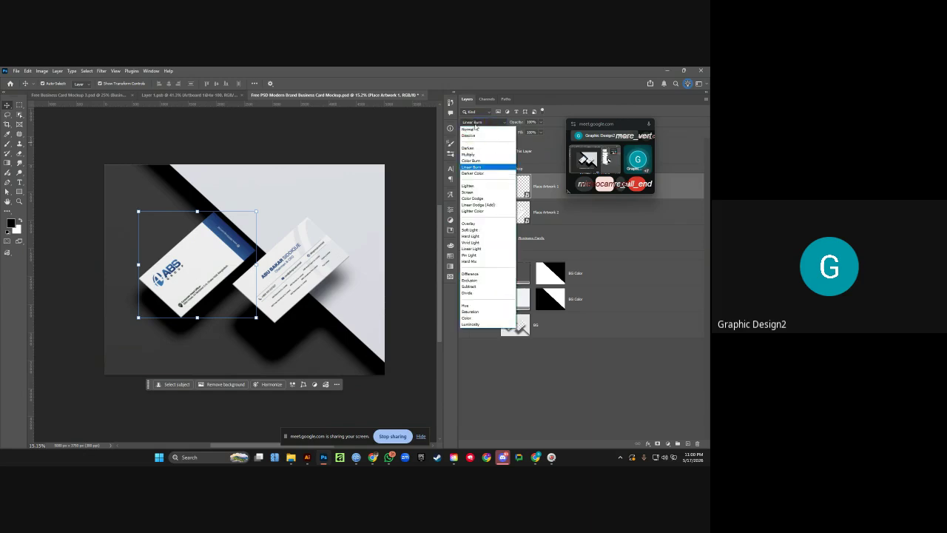
left_click(481, 158)
left_click(543, 212)
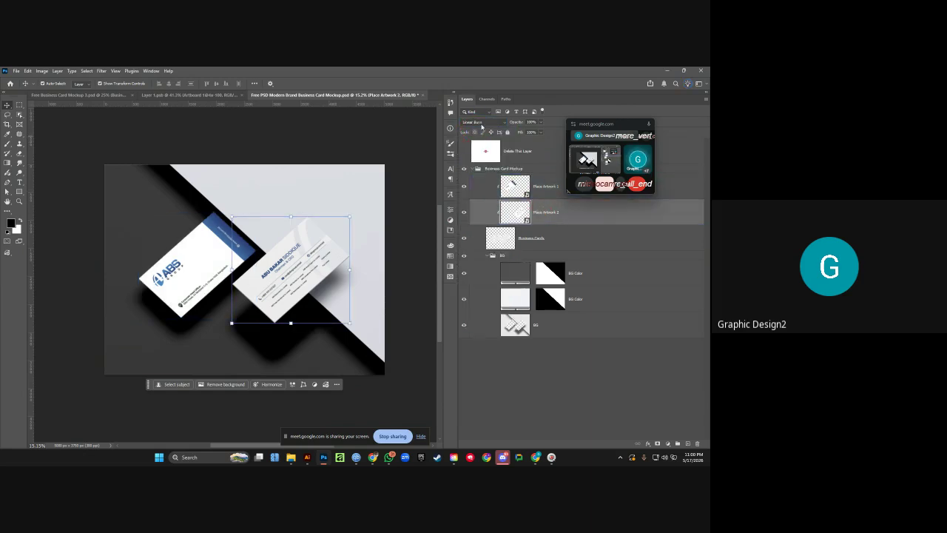
left_click(476, 122)
left_click(476, 122)
left_click(408, 173)
scroll(348, 231, "up", 2)
left_click(345, 229, "ctrl")
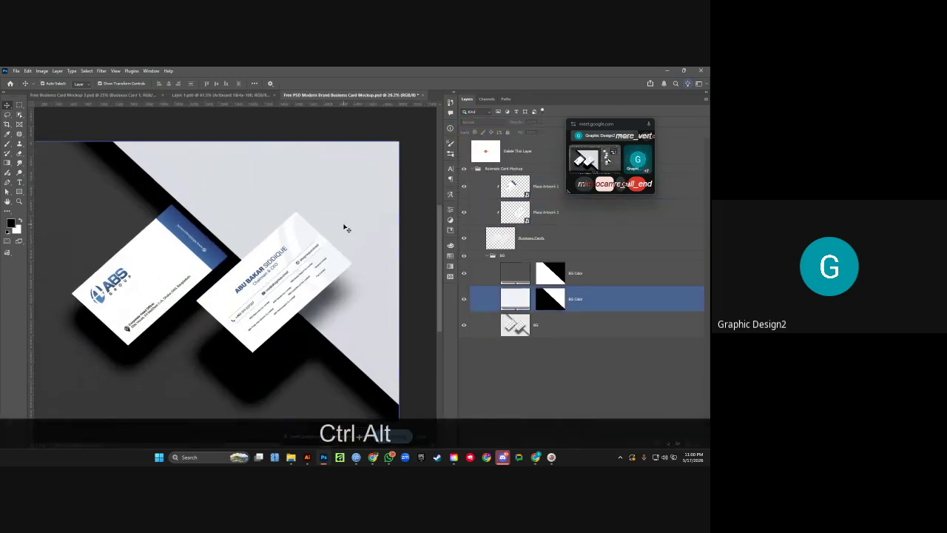
scroll(344, 227, "down", 4)
Recolor the light BG Color fill to a medium grey and darken the other BG Color fill to #3e3e3e.
left_click(464, 300)
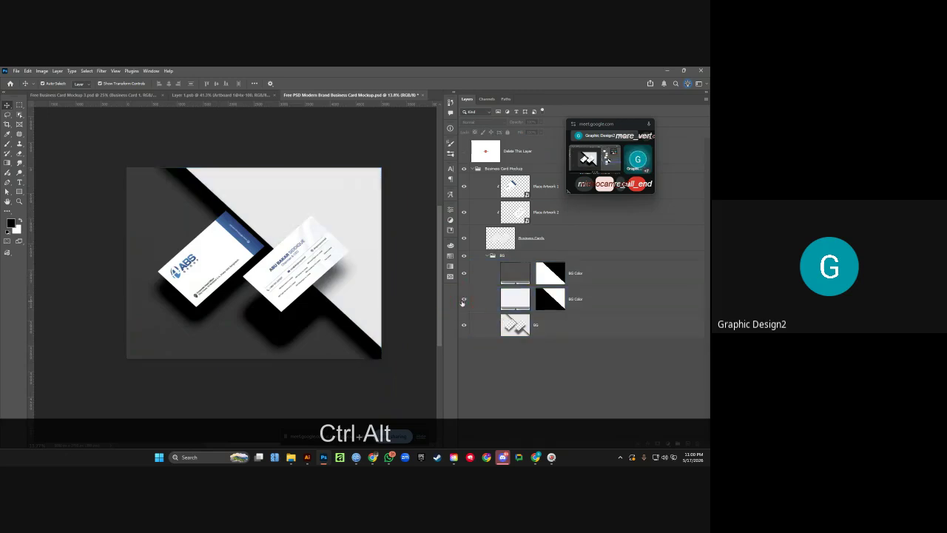
left_click(464, 300)
double_click(516, 299)
left_click(332, 324)
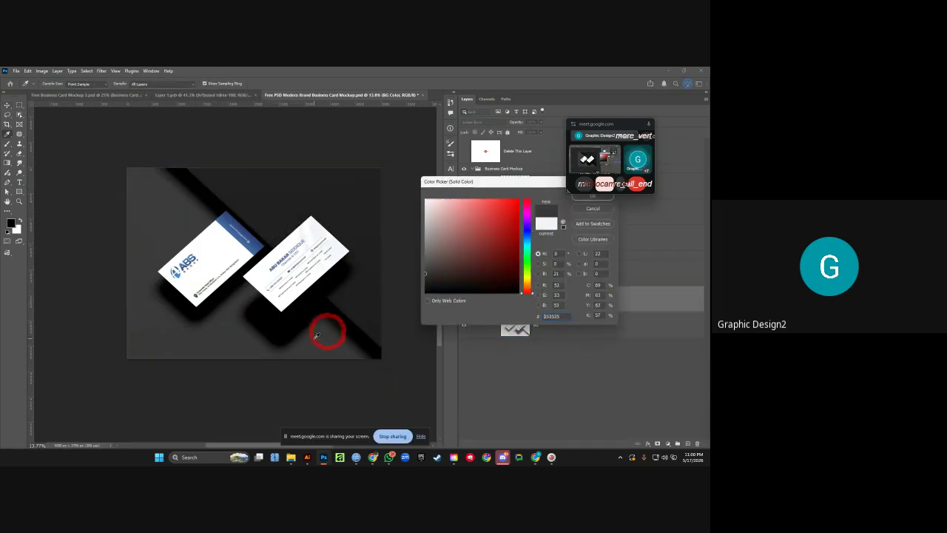
left_click_drag(438, 259, 339, 249)
left_click(591, 196)
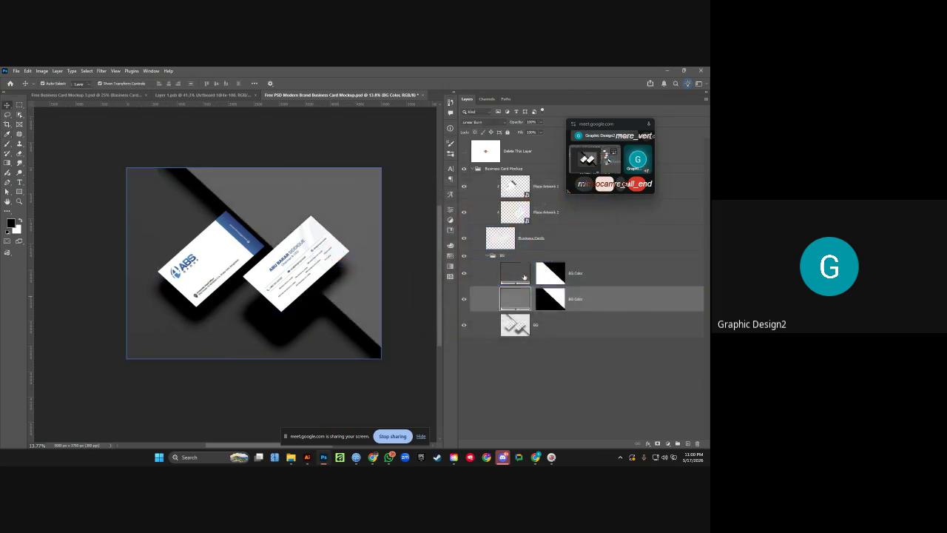
double_click(524, 277)
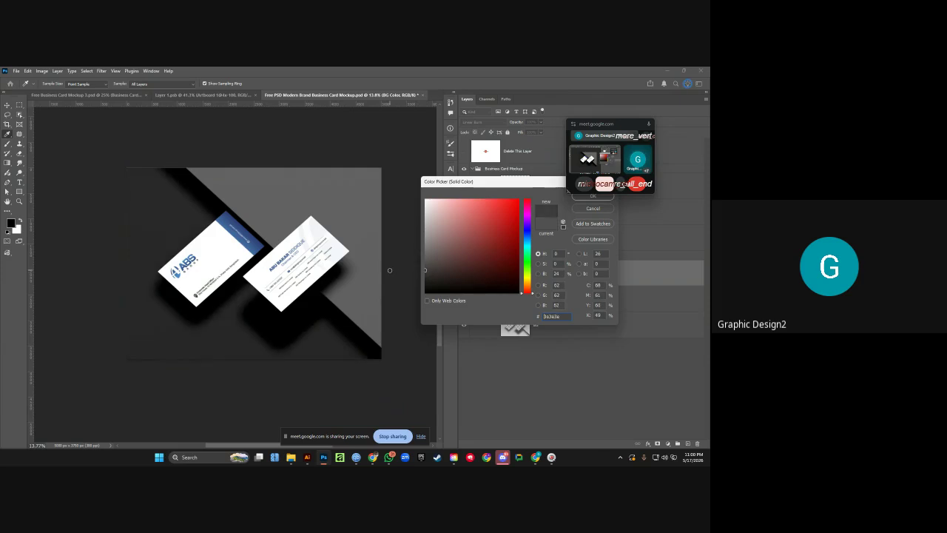
left_click(592, 196)
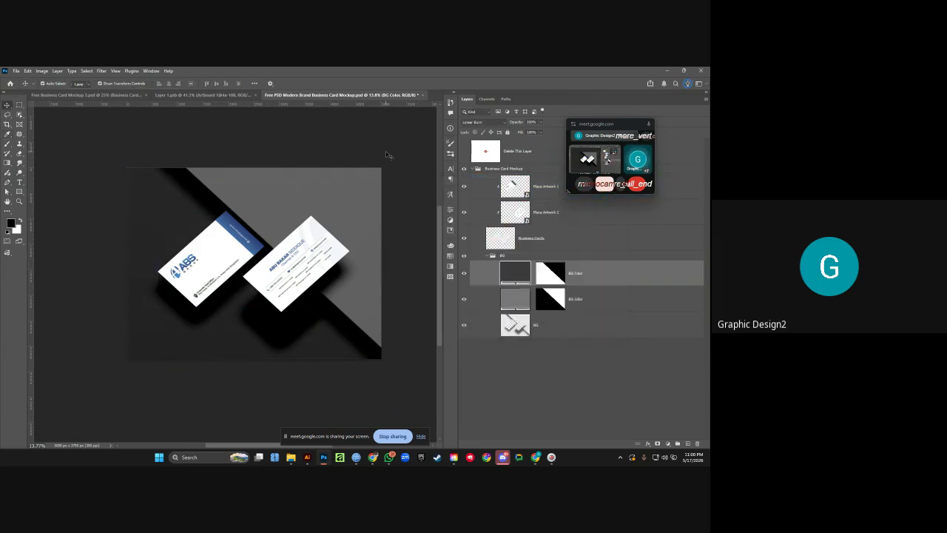
Examine the finished two-card mockup fitted to the screen with the panels hidden, and restore the panels.
key("ctrl+KP_0")
key("Tab")
key("KP_0")
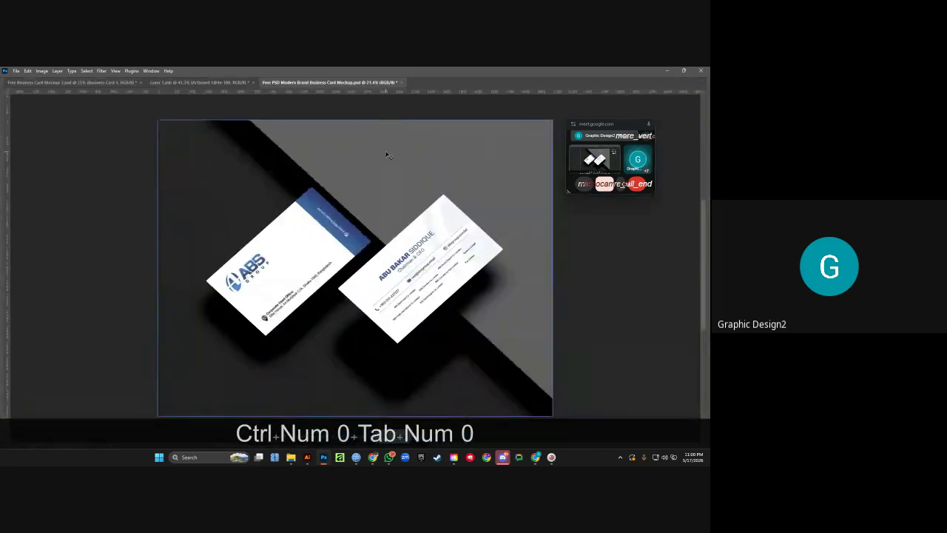
key("ctrl+KP_0")
scroll(656, 264, "down", 2)
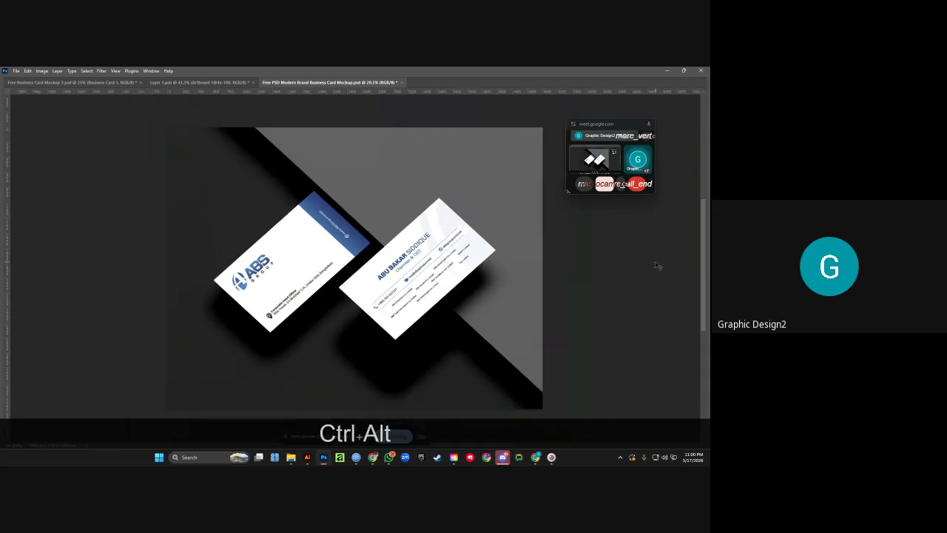
left_click_drag(654, 264, 626, 259)
left_click(626, 259)
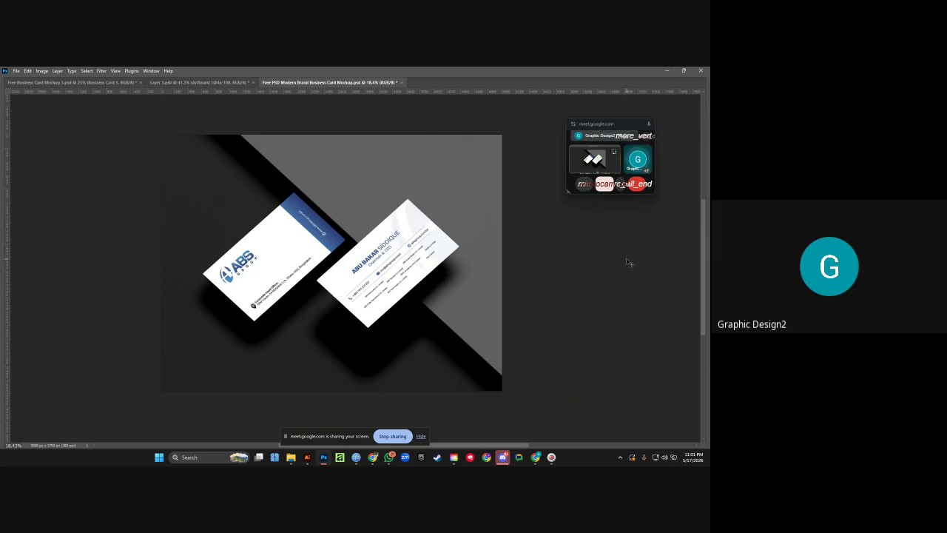
scroll(626, 262, "down", 1)
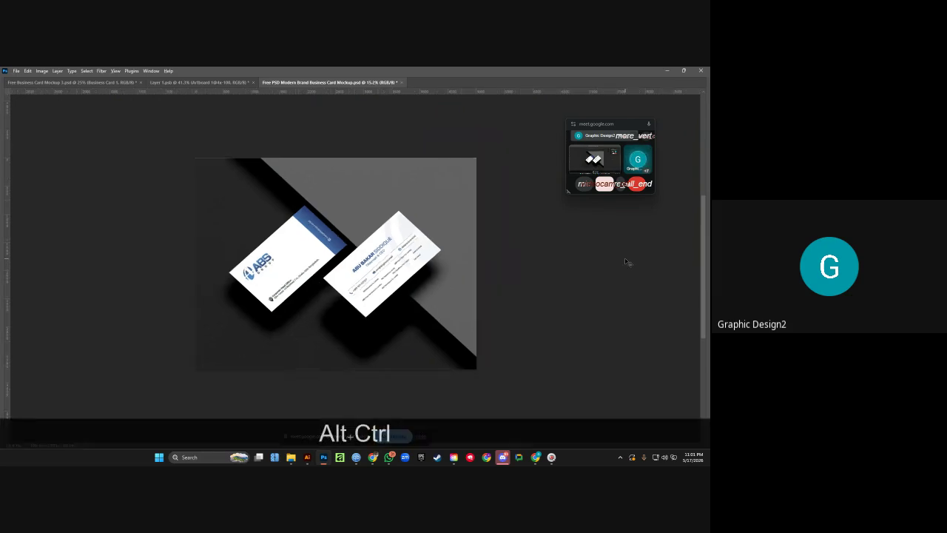
key("Tab")
left_click(625, 258)
left_click(518, 215)
left_click(516, 230)
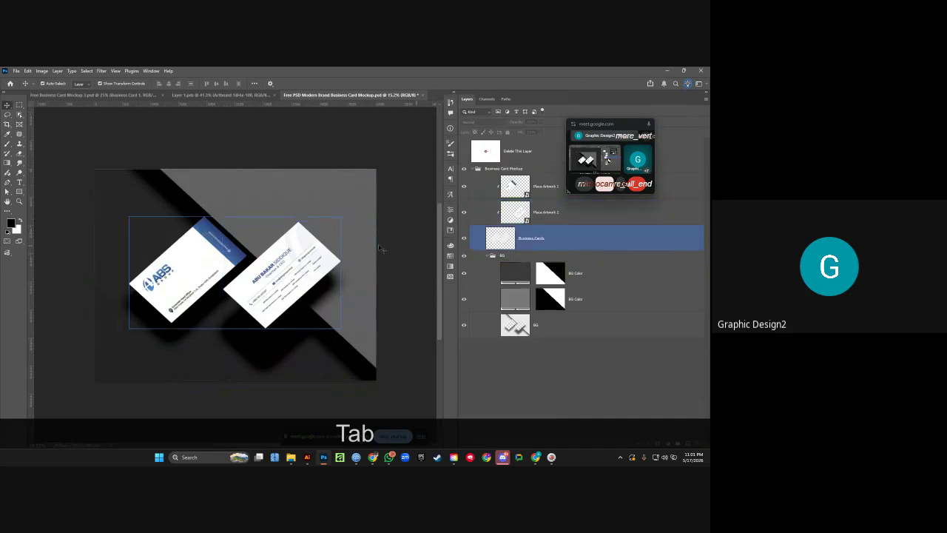
left_click(378, 220)
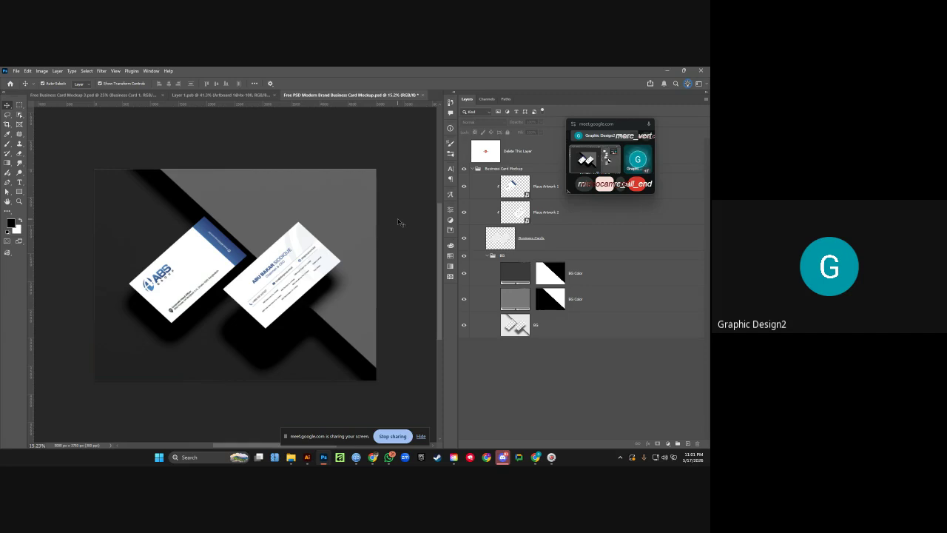
Switch to File Explorer and examine both exported business card artboards in the 4x folder, with the front card enlarged in the preview.
mouse_move(294, 459)
left_click(276, 424)
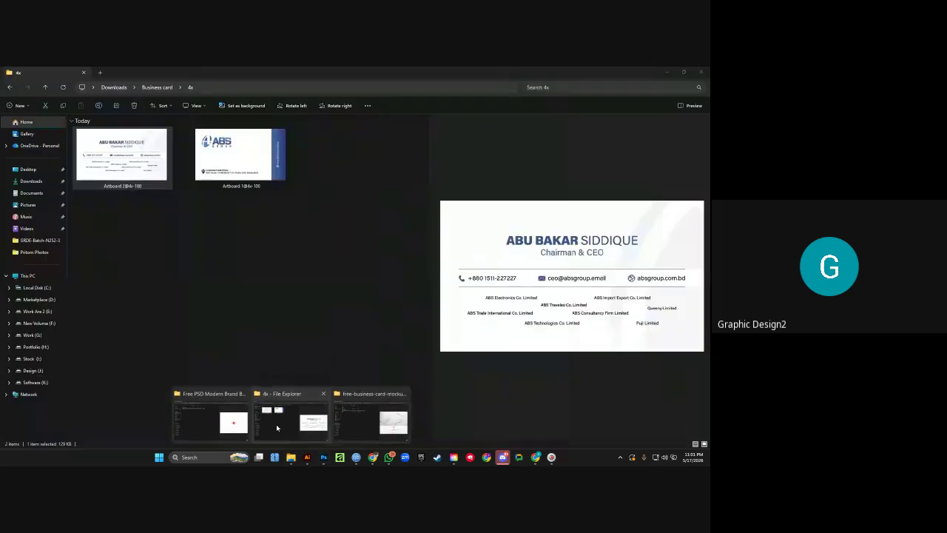
left_click(230, 169)
left_click(138, 160)
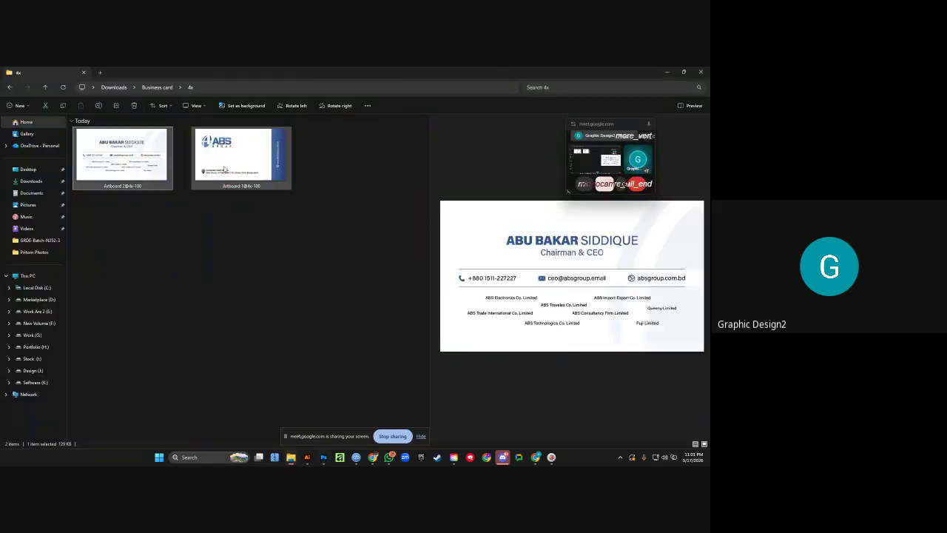
left_click(138, 161)
left_click(222, 163)
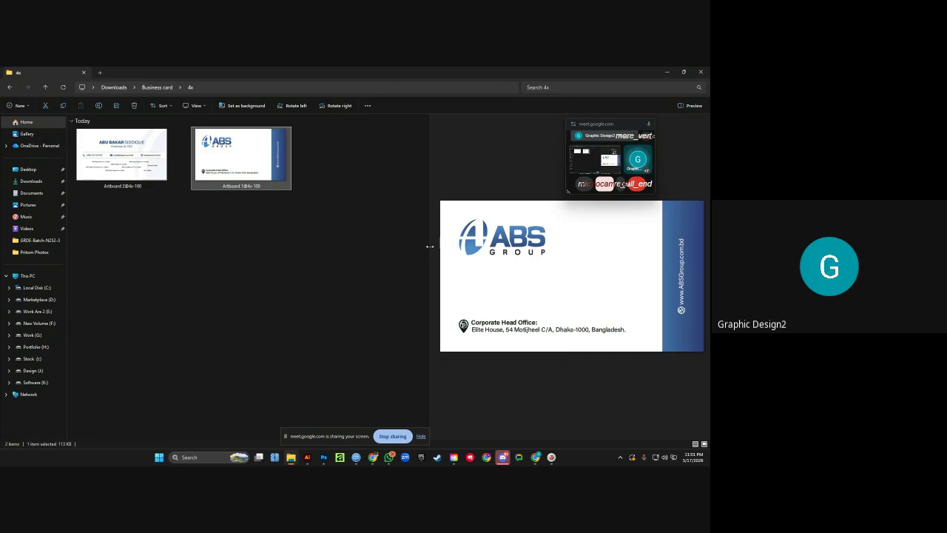
left_click_drag(429, 246, 302, 237)
left_click_drag(596, 127, 162, 235)
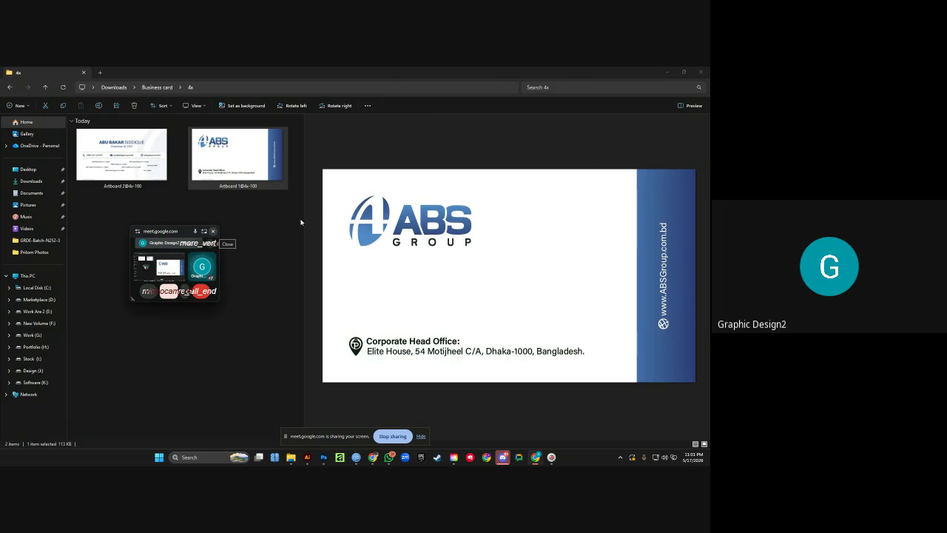
left_click_drag(303, 220, 575, 210)
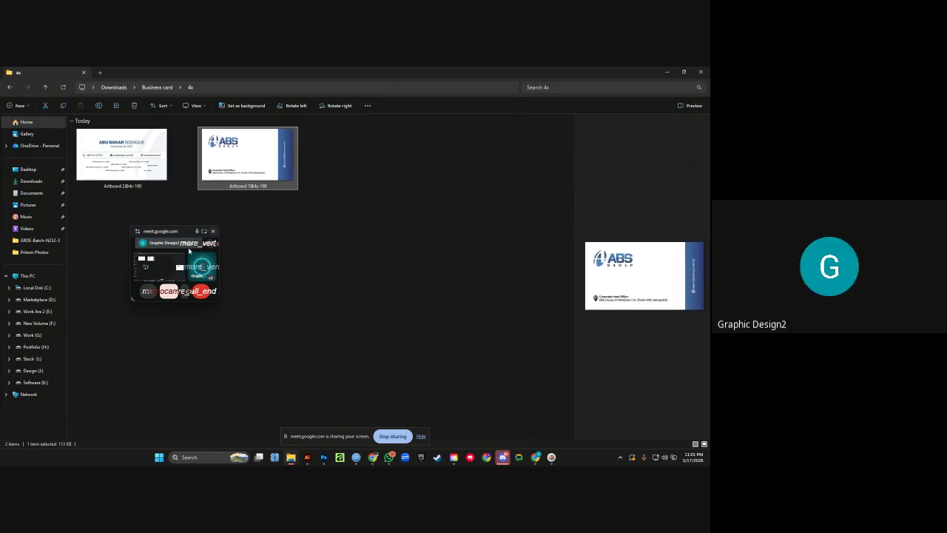
left_click_drag(182, 235, 376, 189)
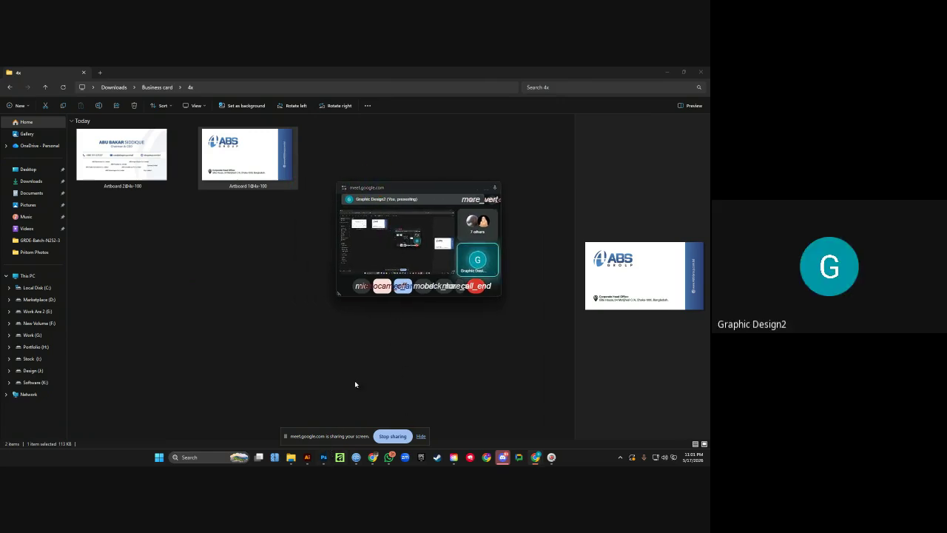
left_click_drag(418, 193, 432, 183)
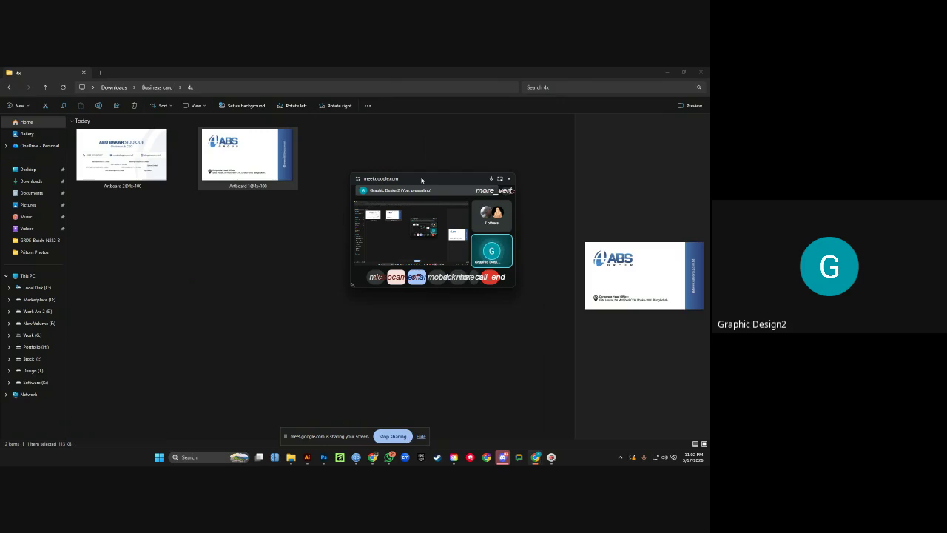
Switch back to Photoshop and examine the two-card mockup close up, with the meeting window kept clear of the layers.
left_click(323, 457)
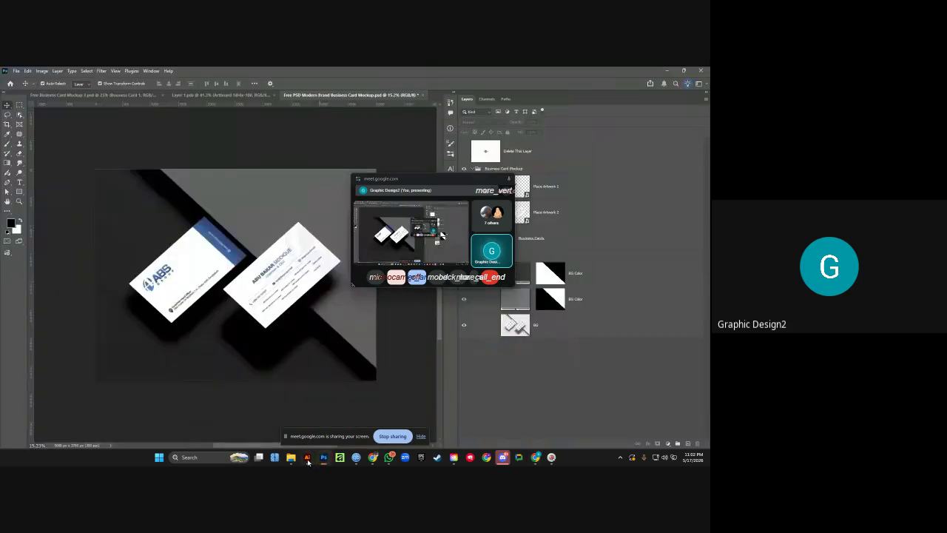
left_click(308, 457)
left_click(308, 458)
mouse_move(311, 461)
left_click_drag(440, 180, 561, 166)
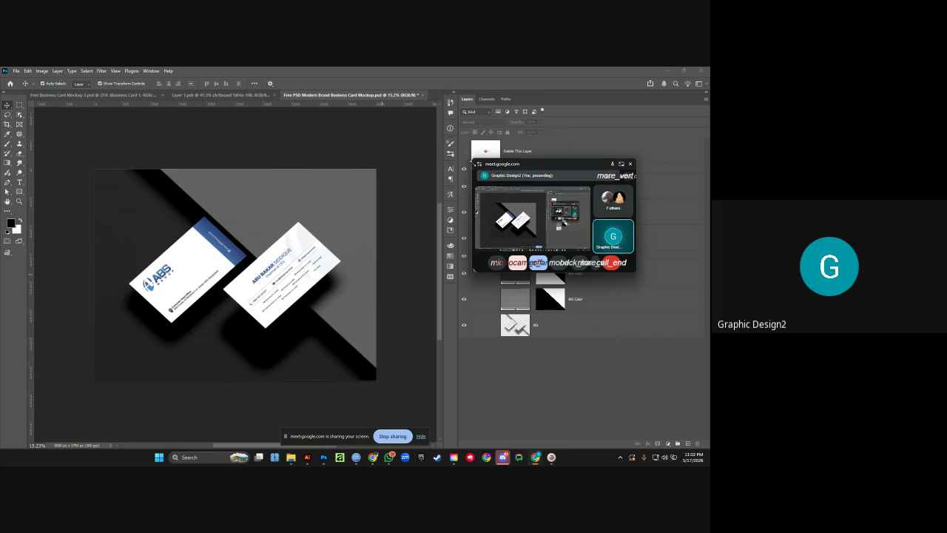
left_click_drag(474, 163, 471, 163)
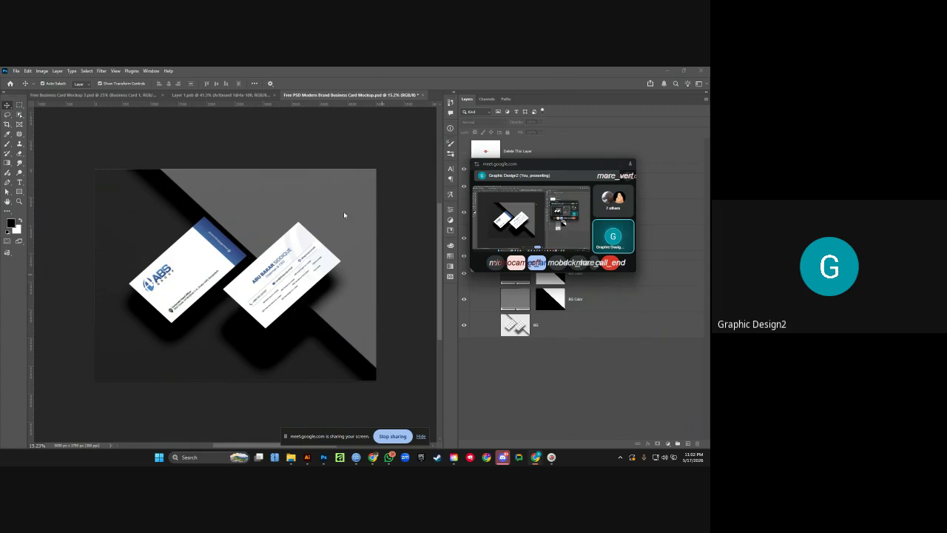
scroll(304, 248, "up", 2)
scroll(303, 245, "up", 2)
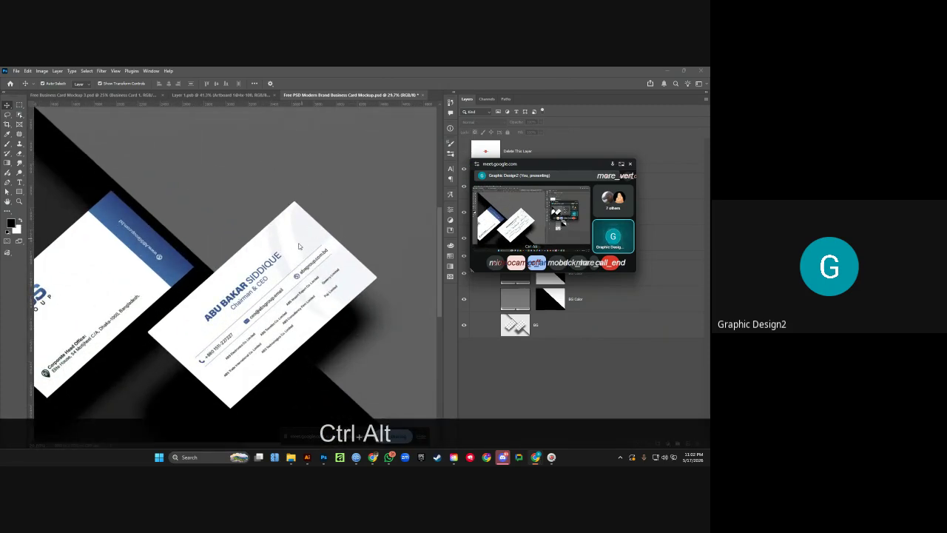
scroll(296, 249, "down", 1)
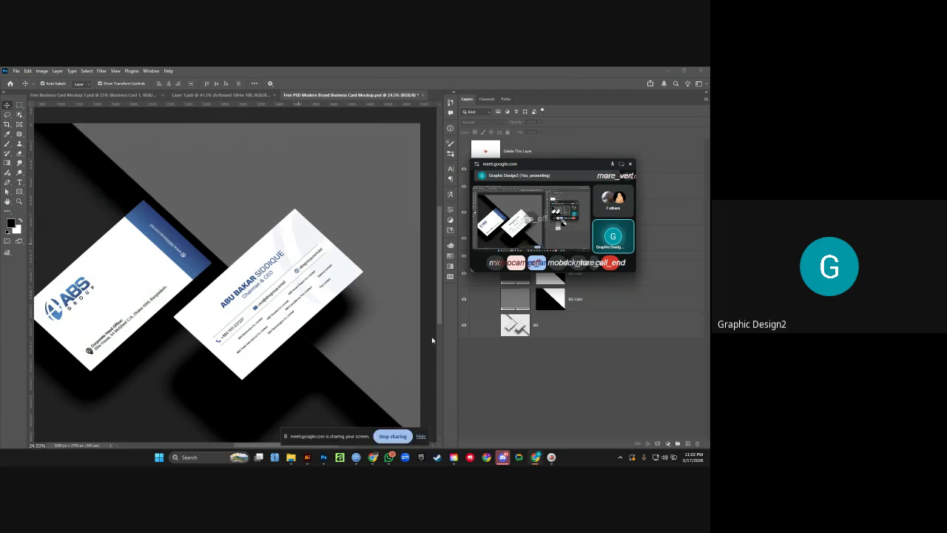
left_click_drag(535, 167, 559, 340)
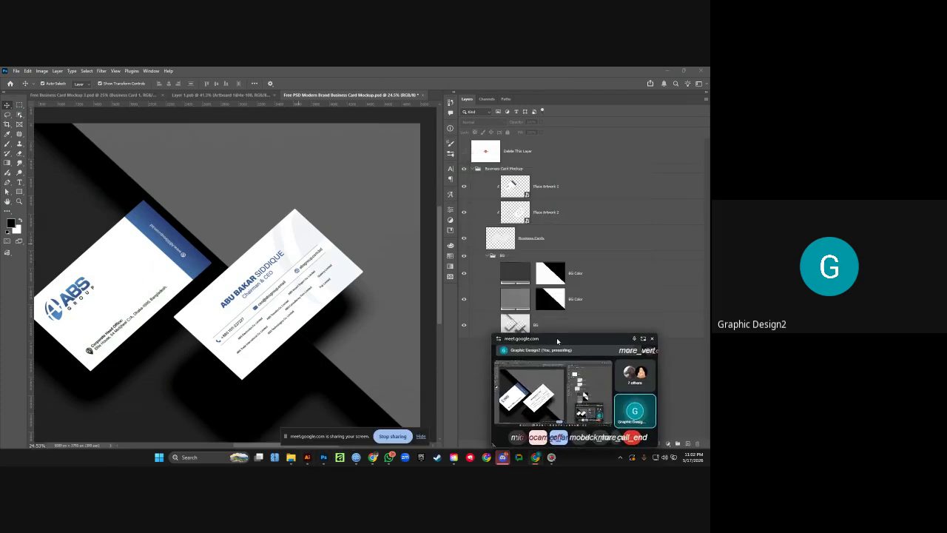
Try adding grain to the Place Artwork 1 layer with the Camera Raw Filter.
left_click(529, 196)
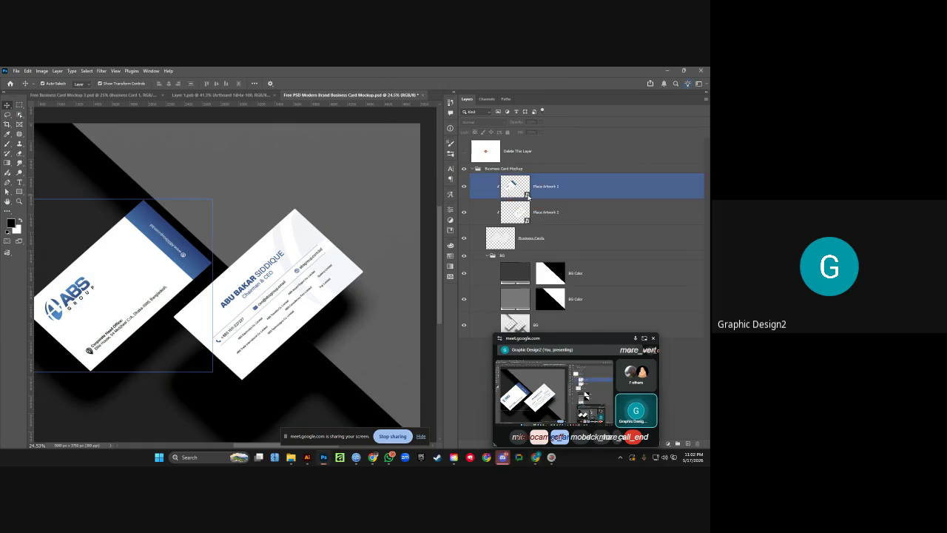
left_click(101, 71)
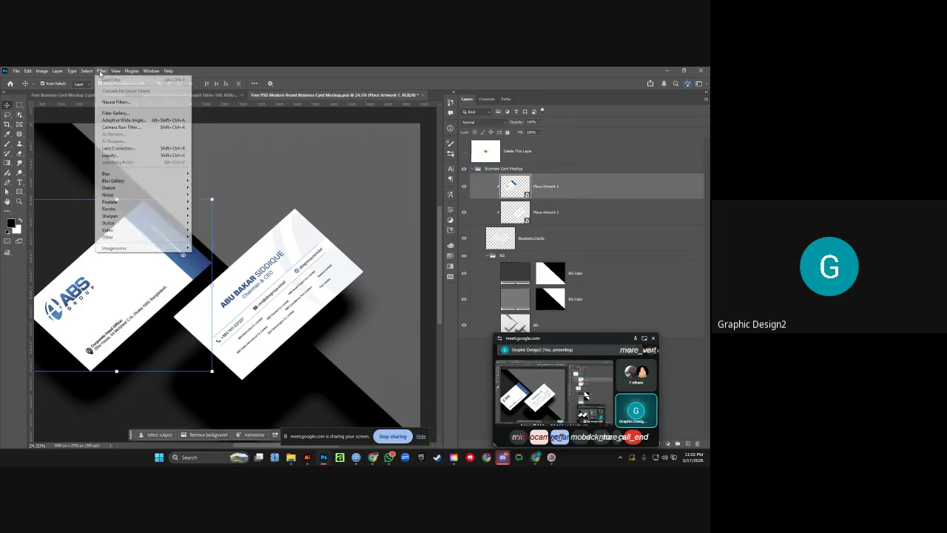
left_click(119, 127)
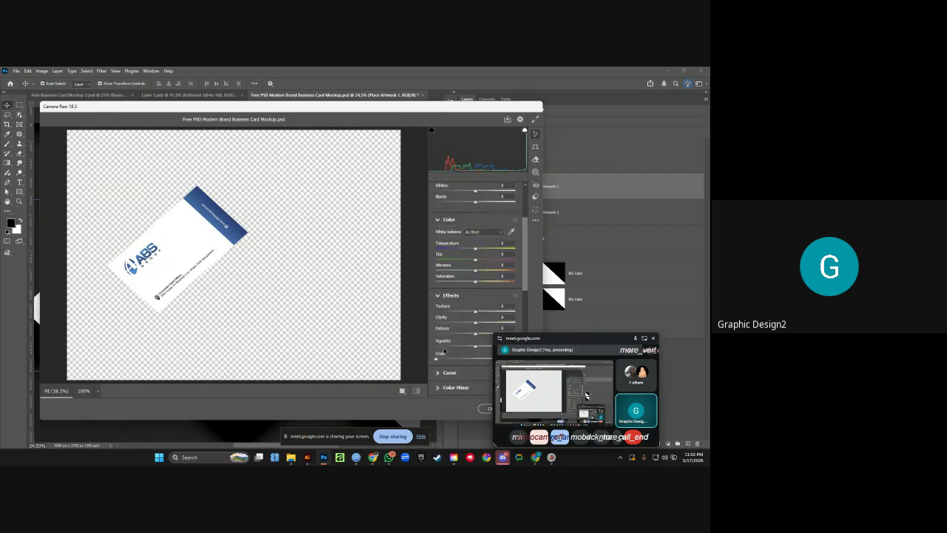
left_click_drag(208, 247, 277, 289)
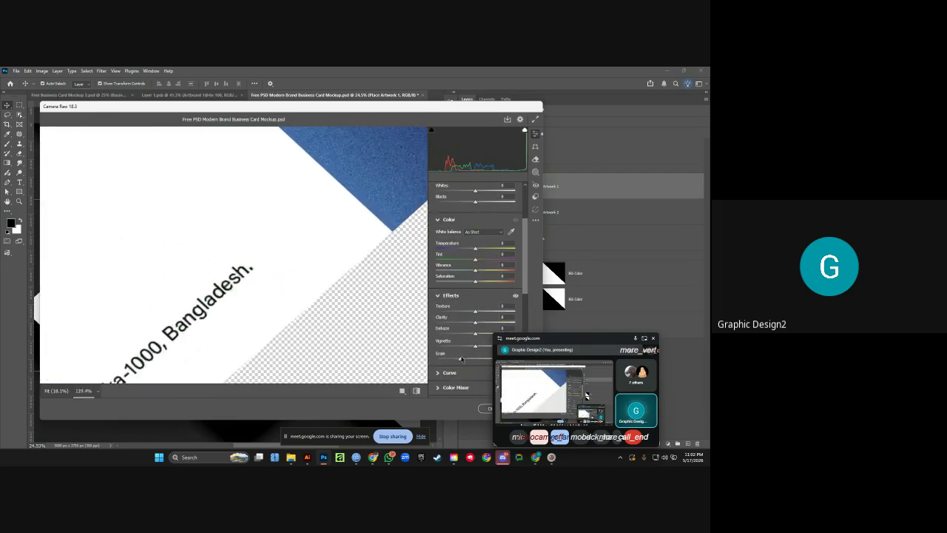
left_click(486, 408)
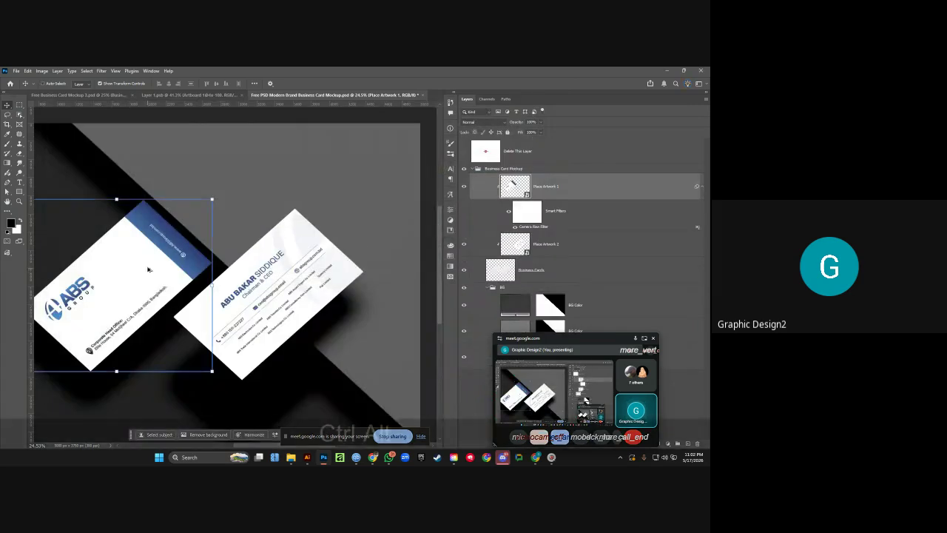
Inspect the logo card close up and undo the Camera Raw grain on Place Artwork 1.
scroll(149, 269, "up", 4)
scroll(156, 262, "up", 2)
left_click_drag(156, 261, 279, 184)
scroll(313, 232, "down", 1)
left_click(176, 237, "ctrl+alt")
key("ctrl+alt+z")
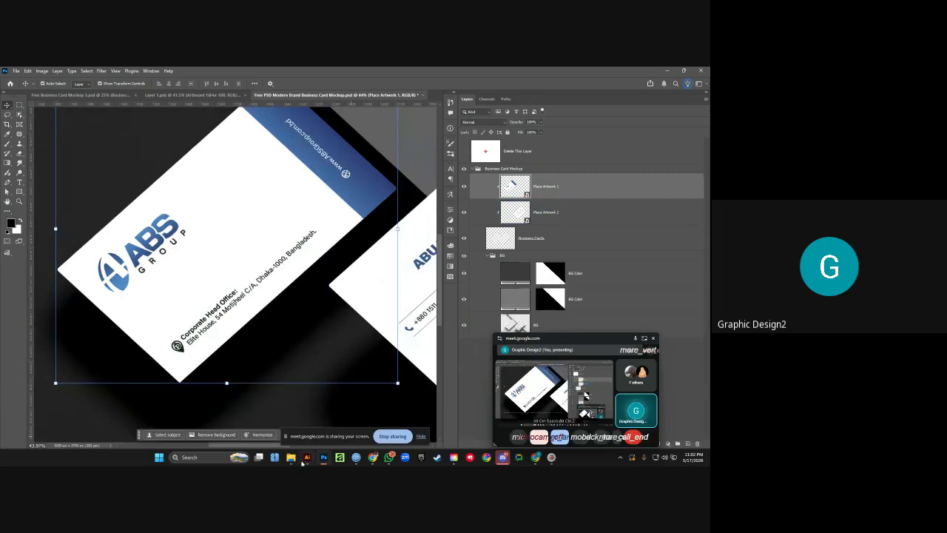
Open the contents of the Place Artwork 1 smart object for editing.
left_click(575, 273)
left_click(591, 213)
double_click(515, 212)
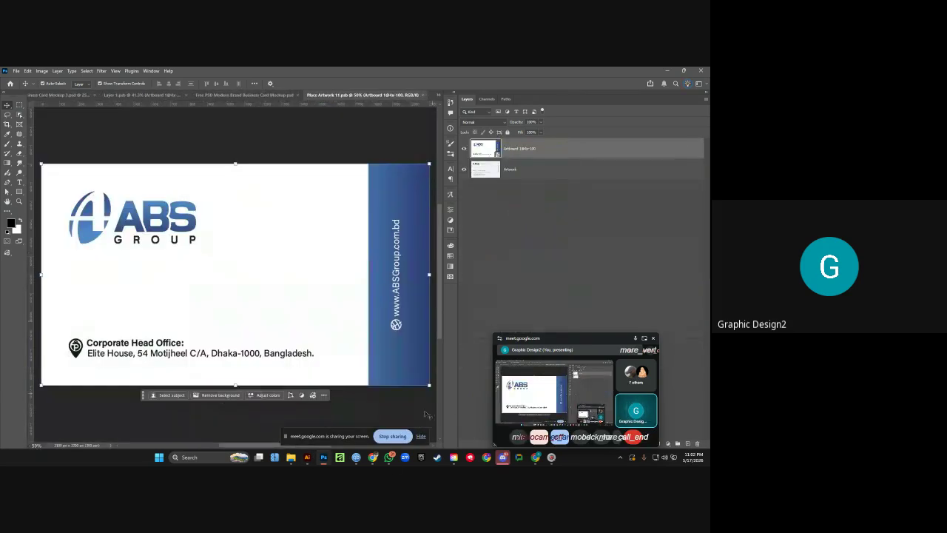
Switch to Chrome and search Google Images for "white texture background".
left_click(536, 457)
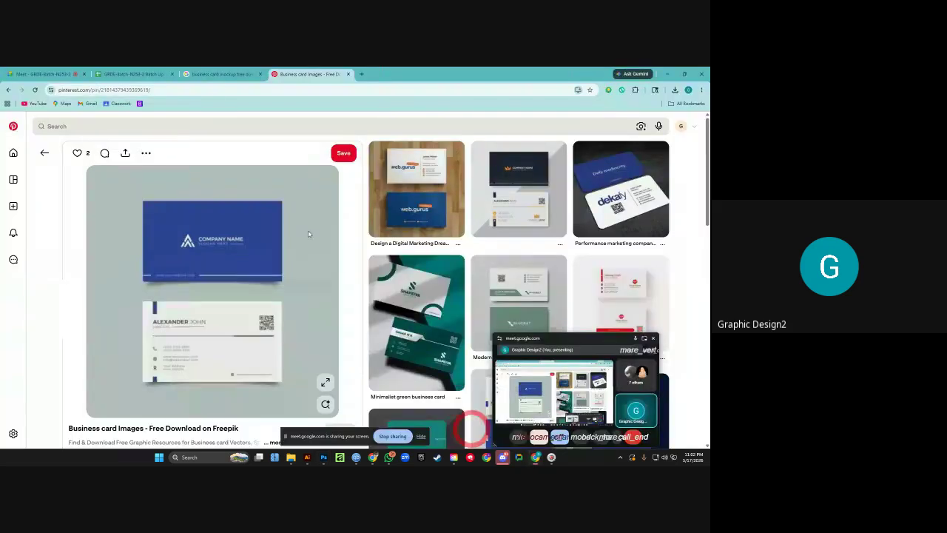
left_click(204, 74)
left_click(191, 91)
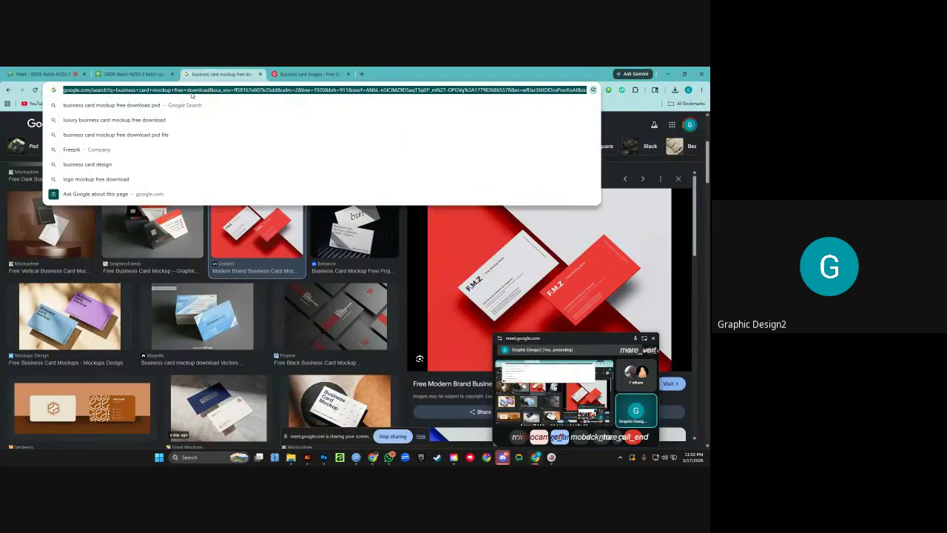
type("white t")
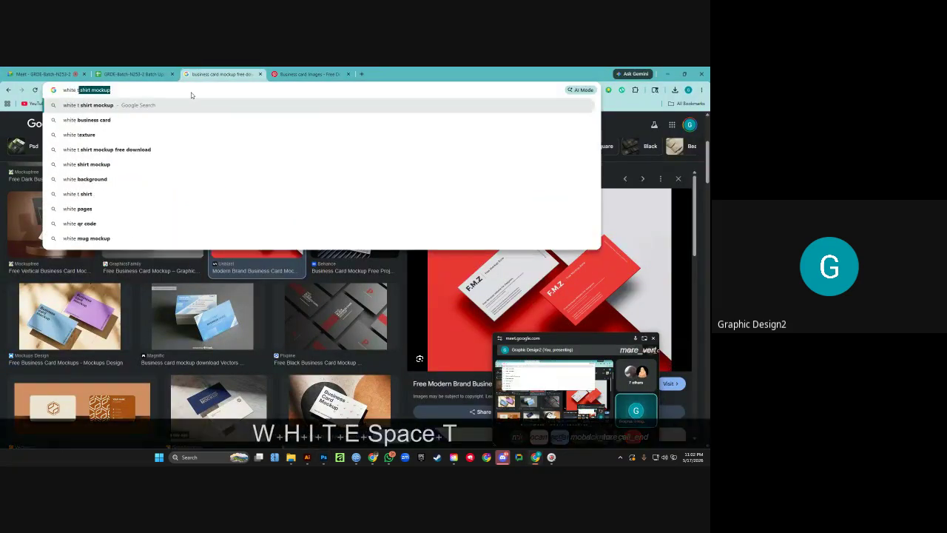
type("exture backg")
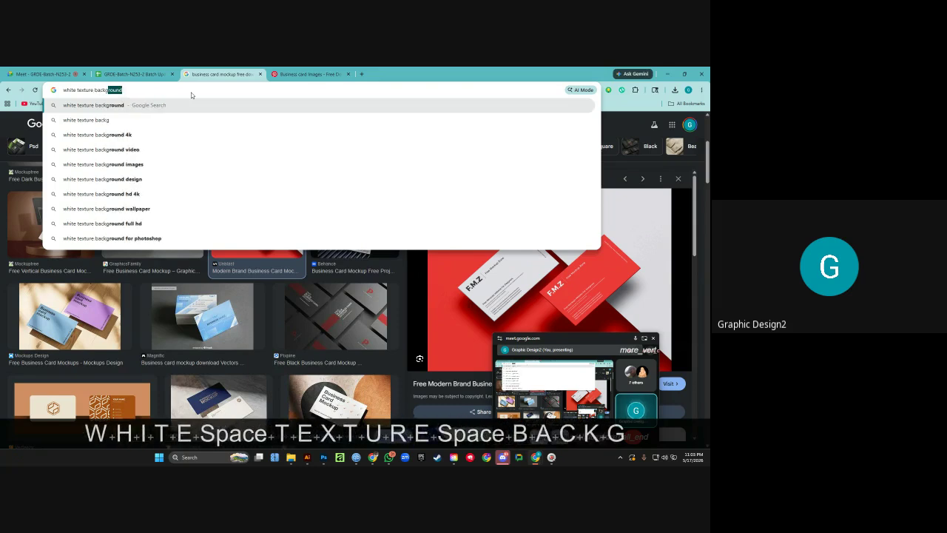
type("round")
key("Return")
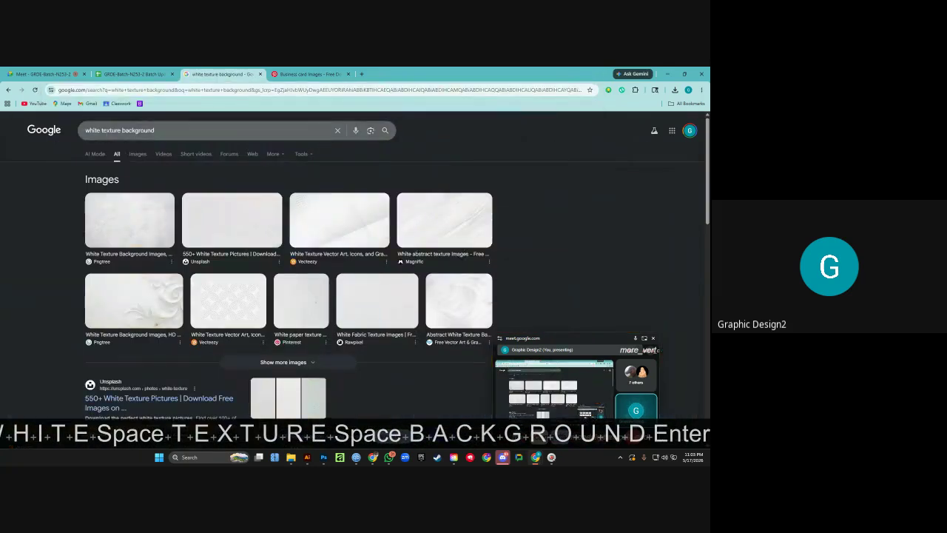
left_click(137, 153)
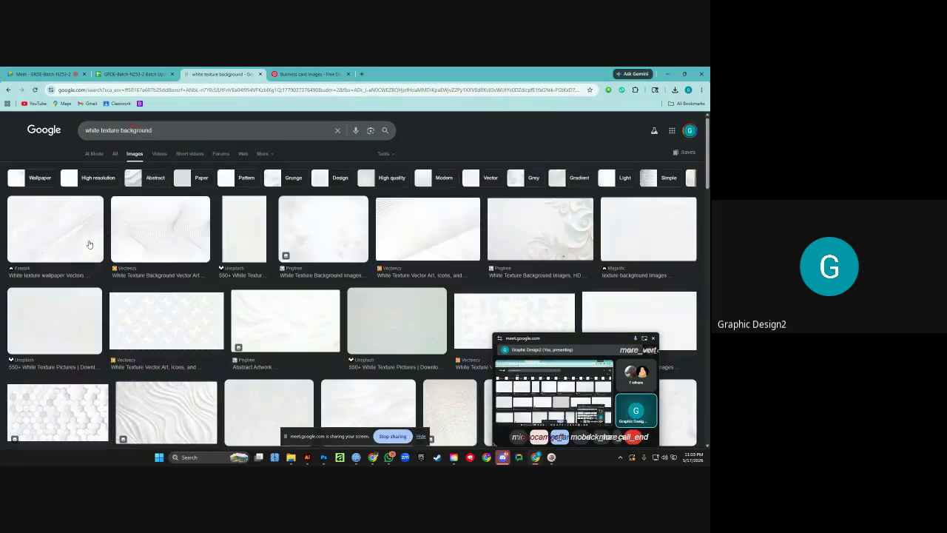
Preview several white texture image results to compare their patterns and paper grain for the card surface.
left_click(247, 247)
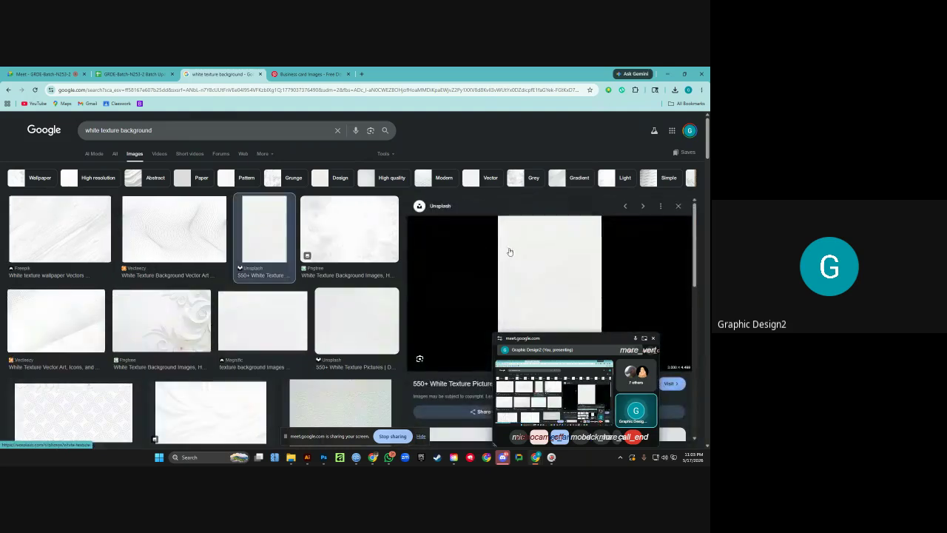
left_click_drag(572, 331, 460, 260)
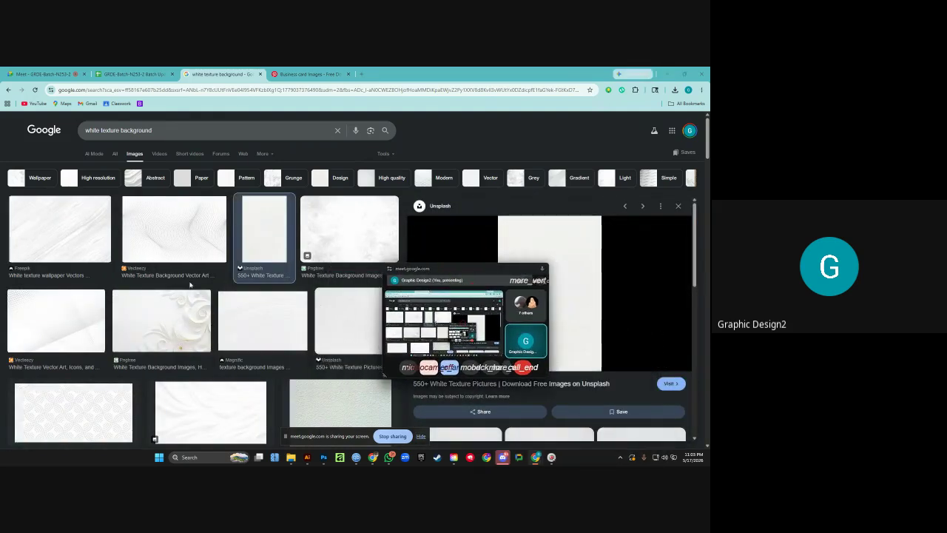
scroll(190, 287, "down", 2)
scroll(190, 287, "down", 1)
left_click(80, 292)
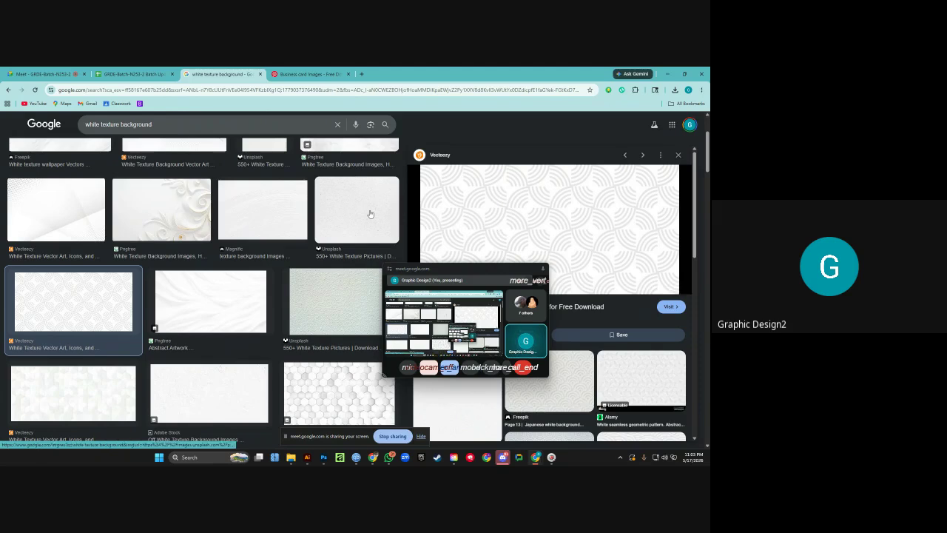
left_click(371, 213)
scroll(258, 281, "down", 3)
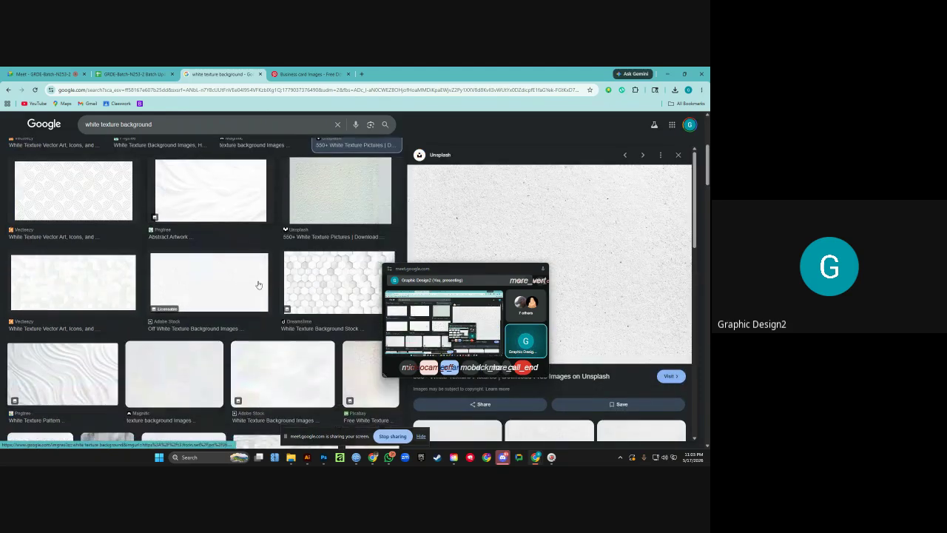
left_click(323, 282)
left_click(282, 374)
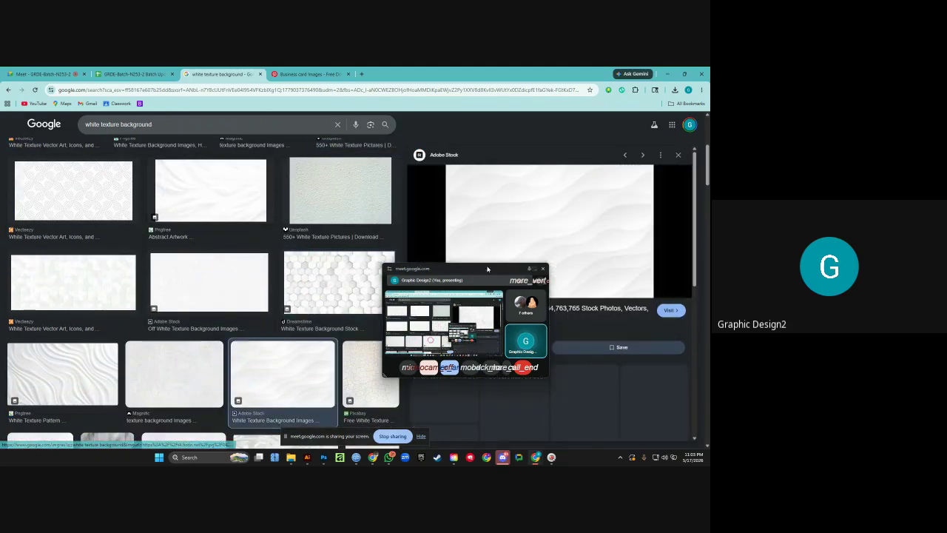
left_click_drag(482, 268, 426, 286)
left_click(212, 190)
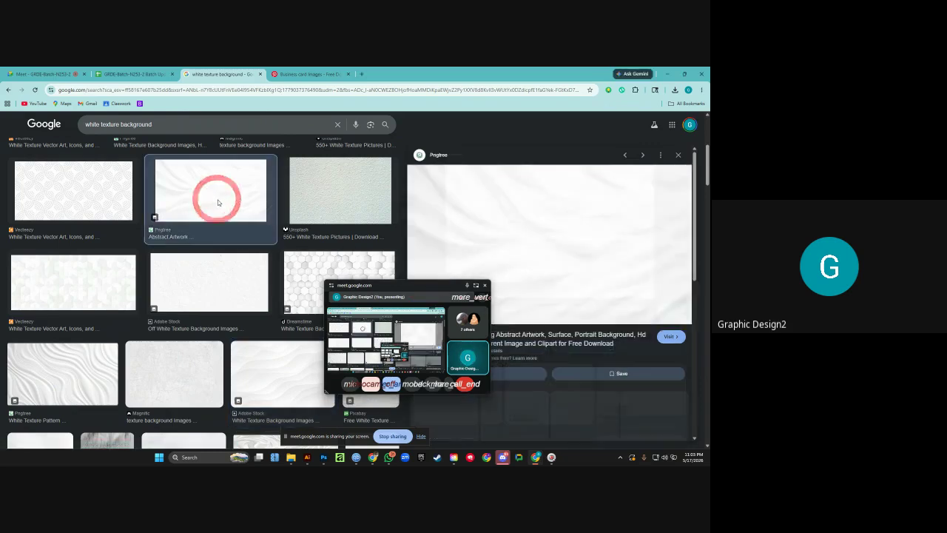
scroll(245, 215, "down", 3)
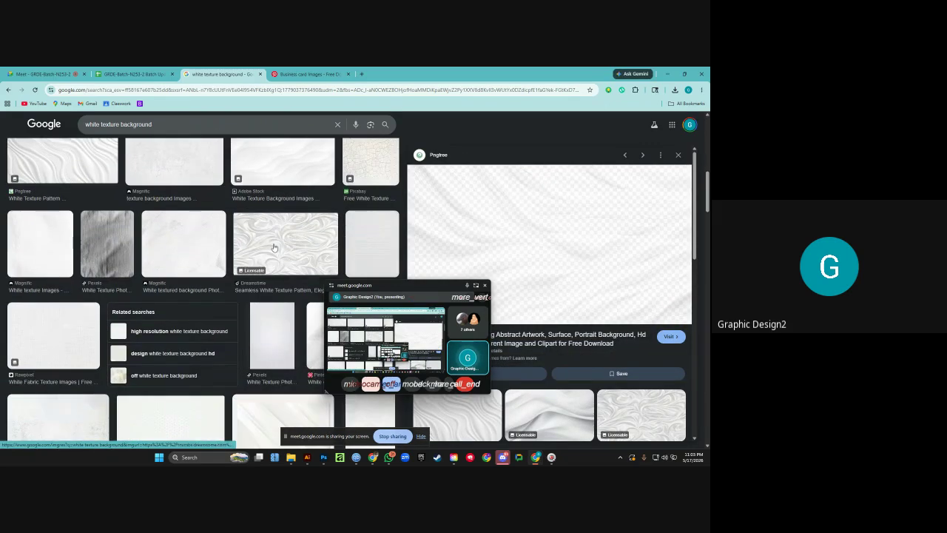
Find the fine-patterned white texture from Vecteezy among the image results and copy its image.
left_click(274, 246)
left_click(48, 320)
scroll(131, 317, "down", 2)
left_click(178, 299)
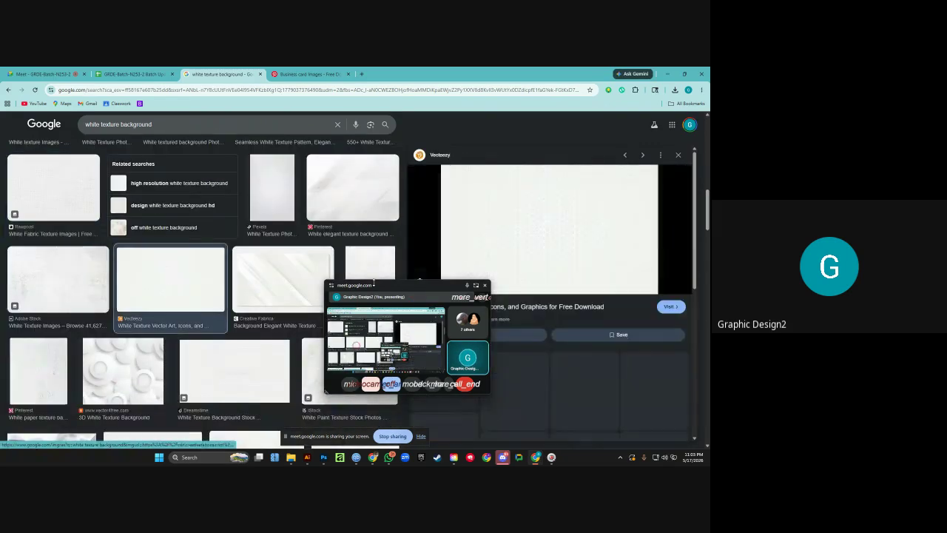
right_click(533, 225)
left_click(564, 356)
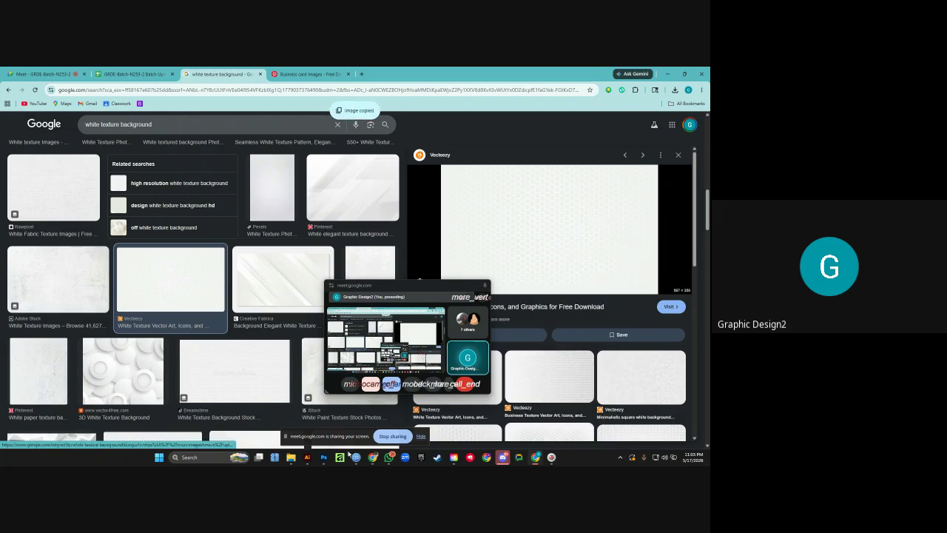
Switch to Photoshop, paste the copied white texture above the card artwork, and scale it up to cover the whole card.
left_click(324, 457)
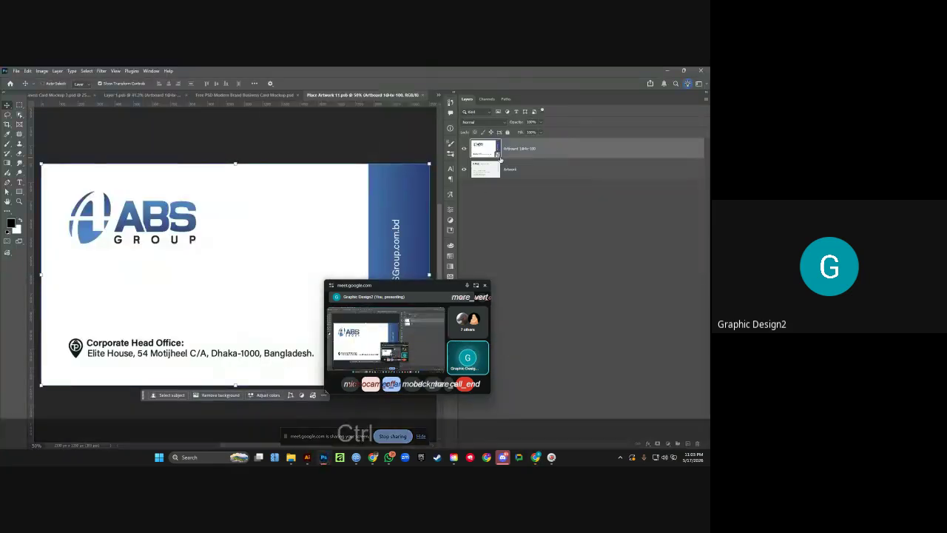
key("ctrl+v")
left_click_drag(236, 243, 236, 152)
left_click(367, 84)
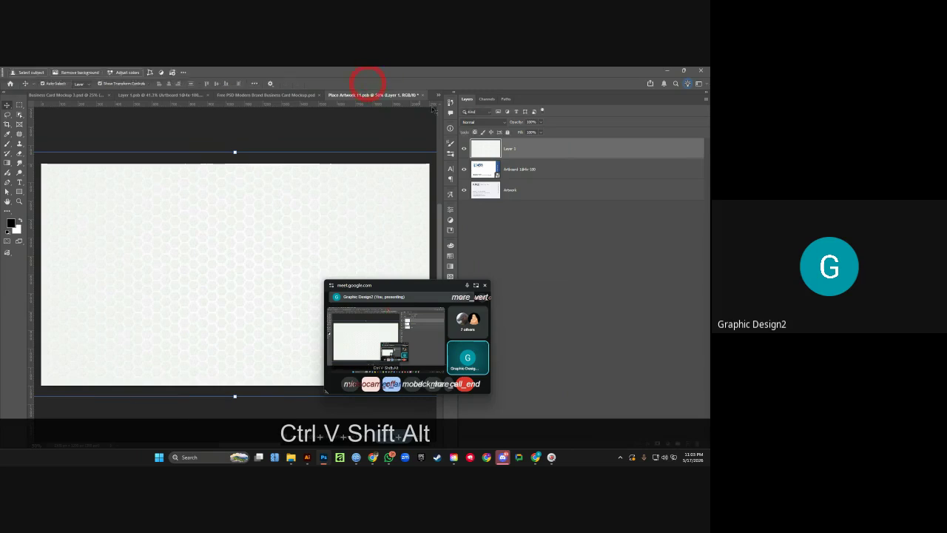
Blend the texture layer with Multiply, lower its fill to a little under 50%, and save the smart object's contents.
left_click(482, 122)
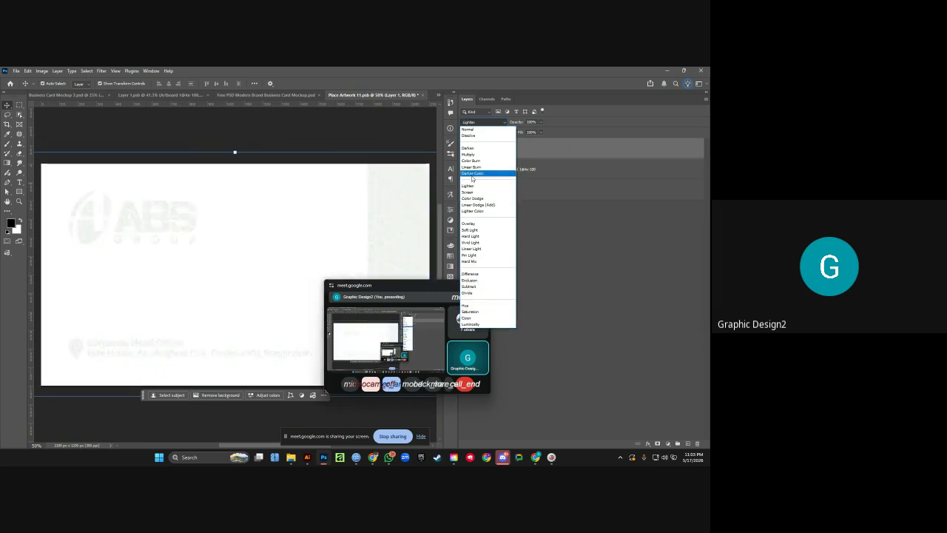
left_click(469, 154)
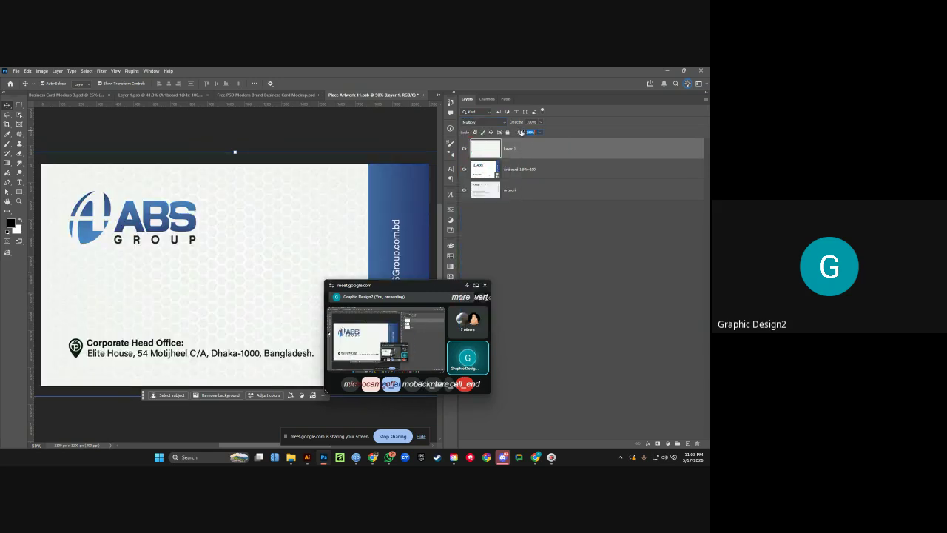
left_click_drag(504, 132, 494, 132)
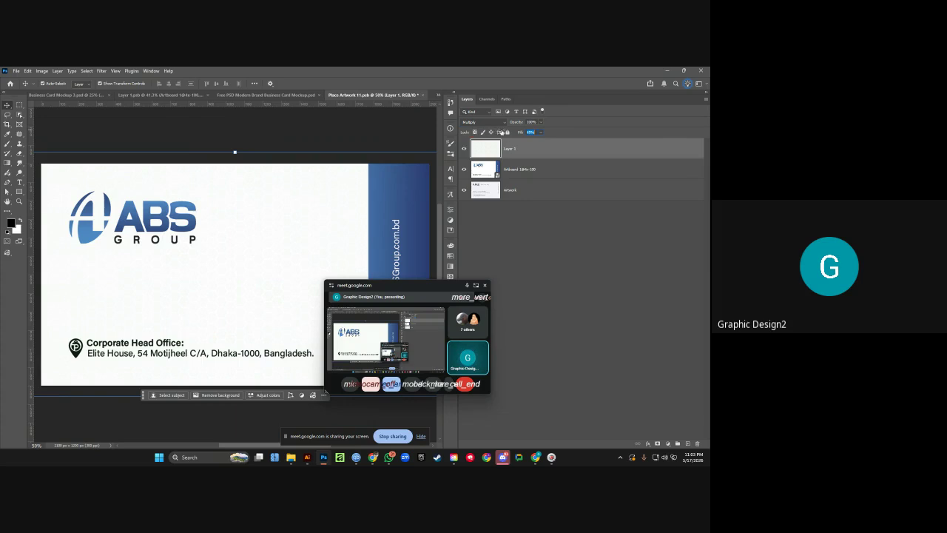
left_click(391, 136)
key("ctrl+s")
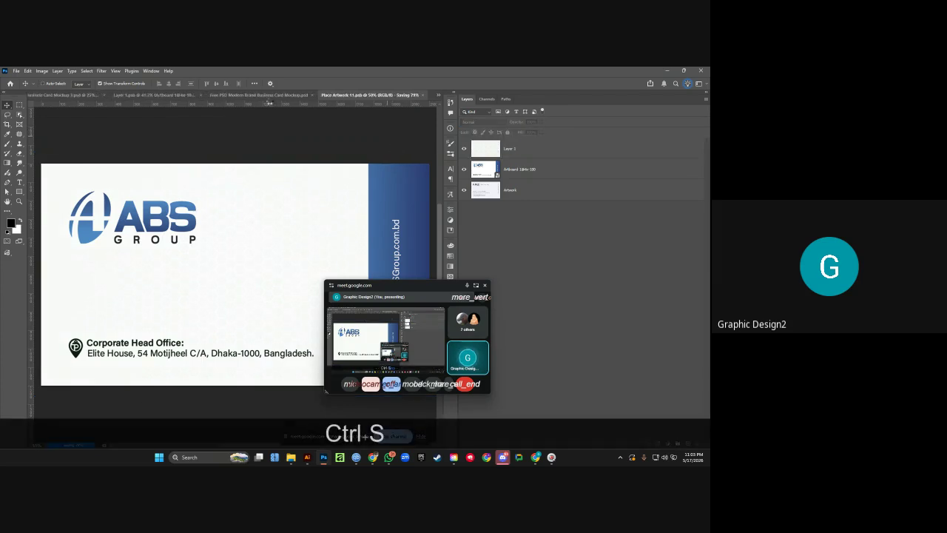
Switch to the Modern Brand Business Card Mockup document, fit it on screen and move the floating meeting window off the cards.
left_click(259, 94)
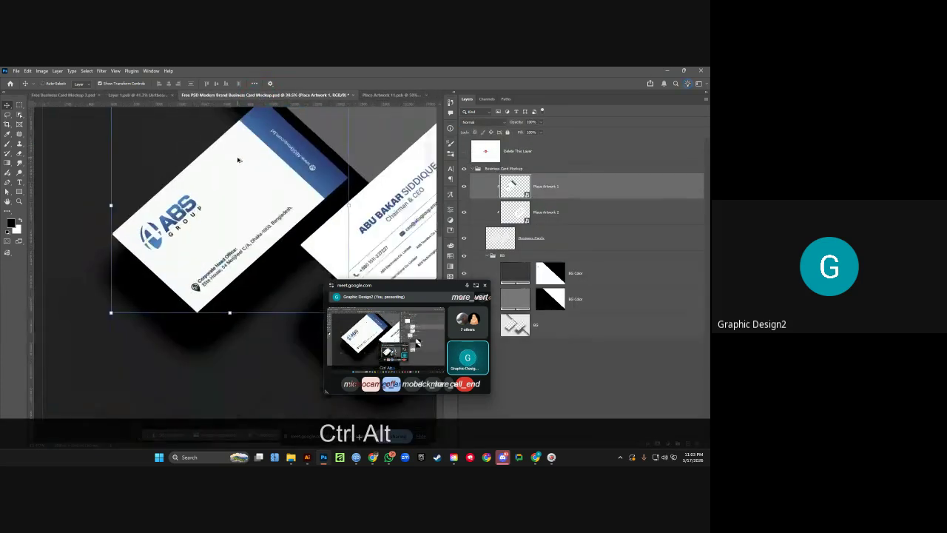
scroll(237, 160, "down", 5)
left_click(94, 204)
key("ctrl+0")
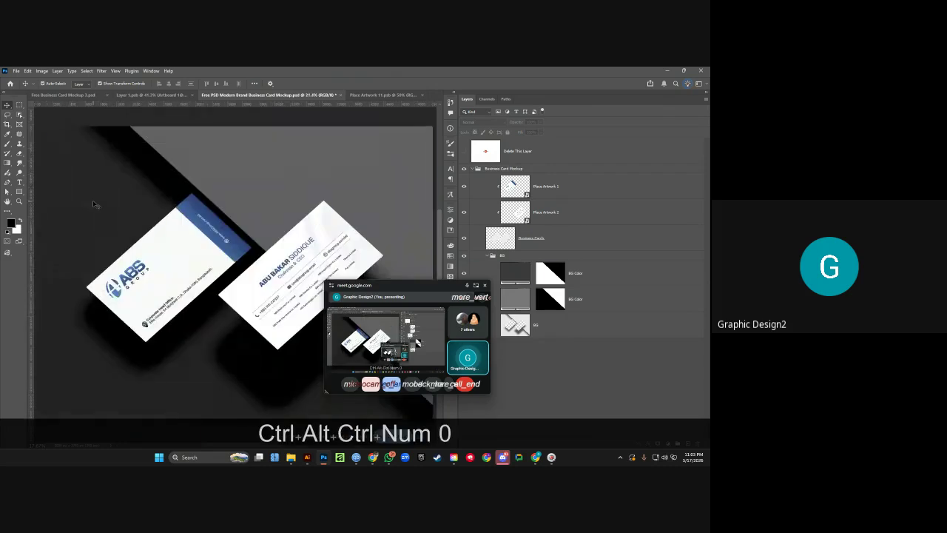
left_click_drag(387, 286, 534, 239)
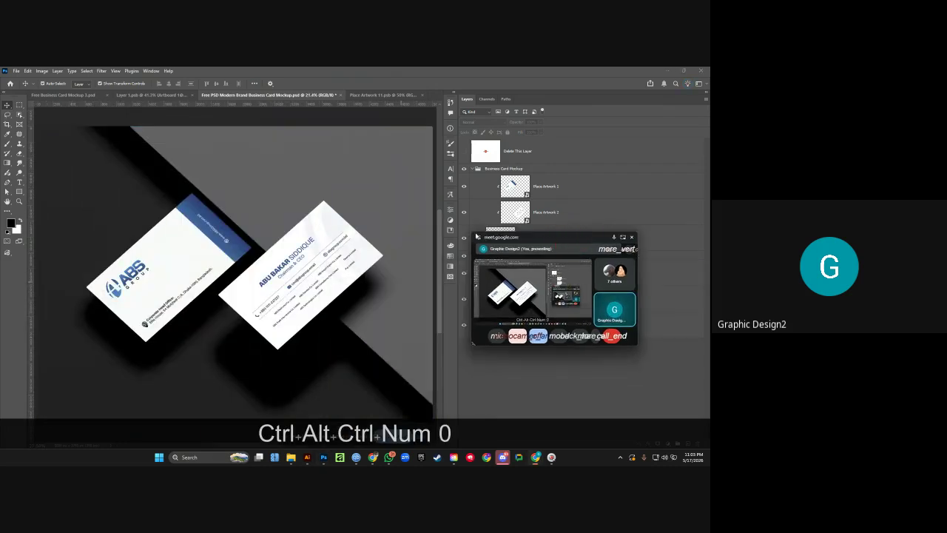
left_click_drag(477, 236, 593, 223)
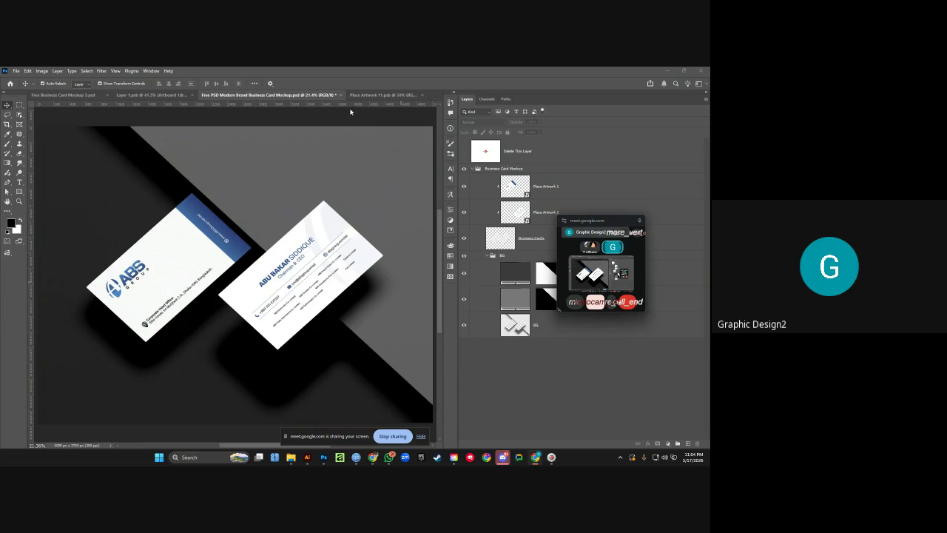
Hide the interface panels and examine the front and back business cards in the mockup at different magnifications.
key("ctrl+alt+minus")
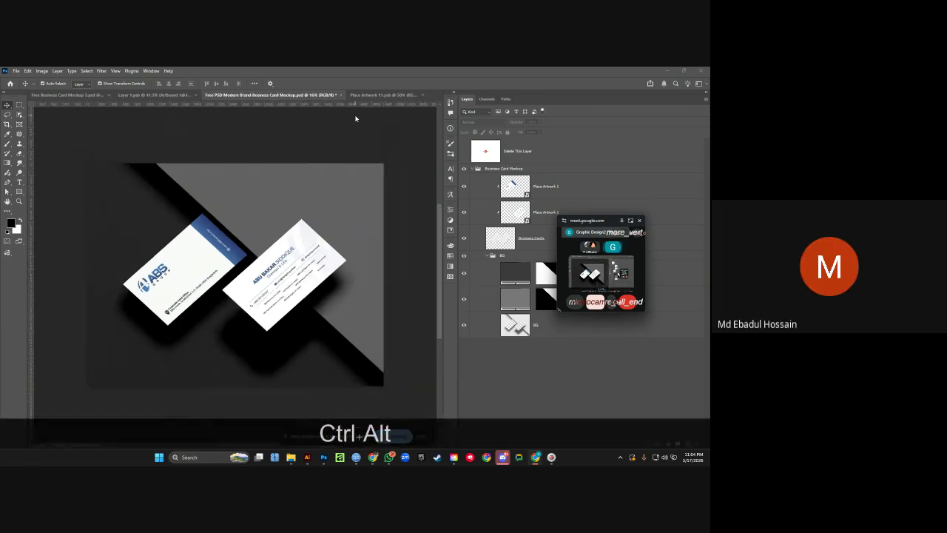
key("Tab")
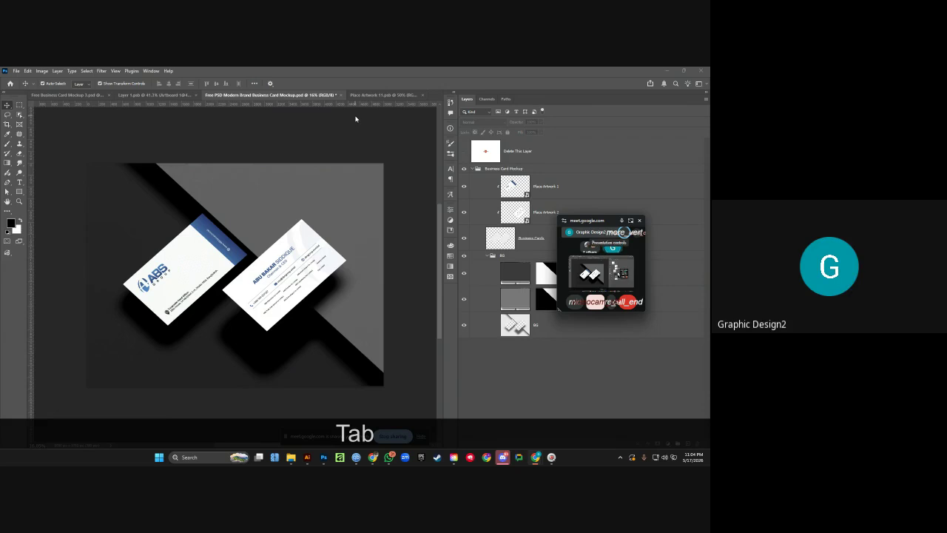
key("Tab")
key("ctrl+alt+plus")
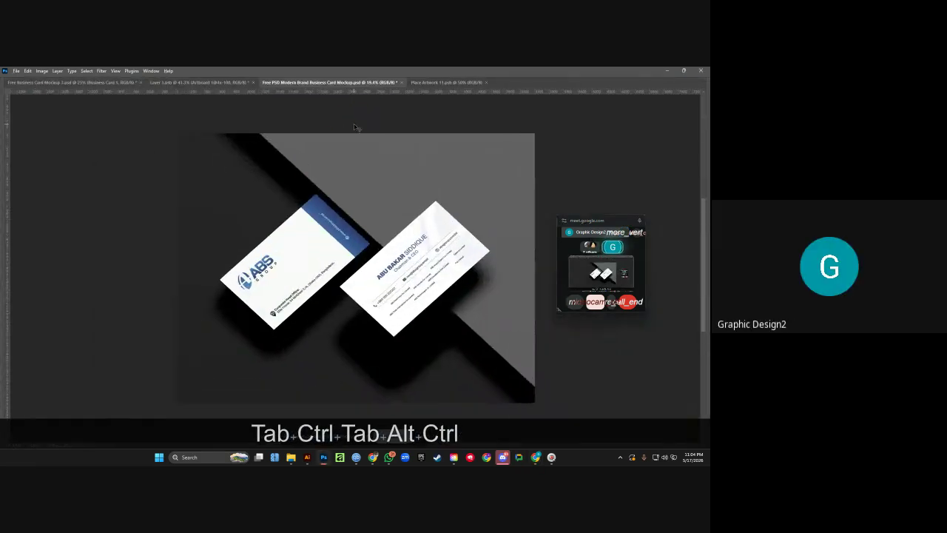
scroll(354, 125, "up", 1)
left_click_drag(373, 121, 346, 113)
left_click(350, 108)
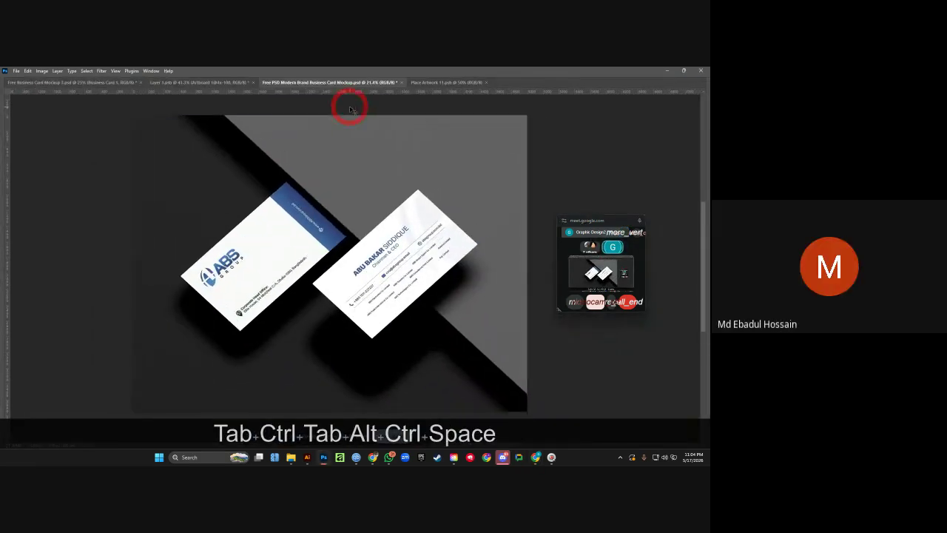
key("ctrl+alt+minus")
left_click_drag(405, 112, 372, 101)
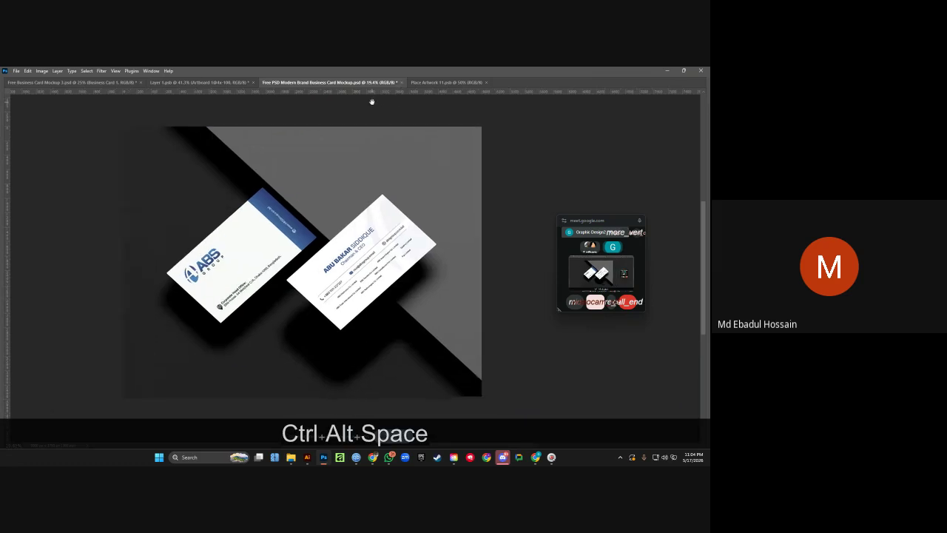
key("ctrl+alt+plus")
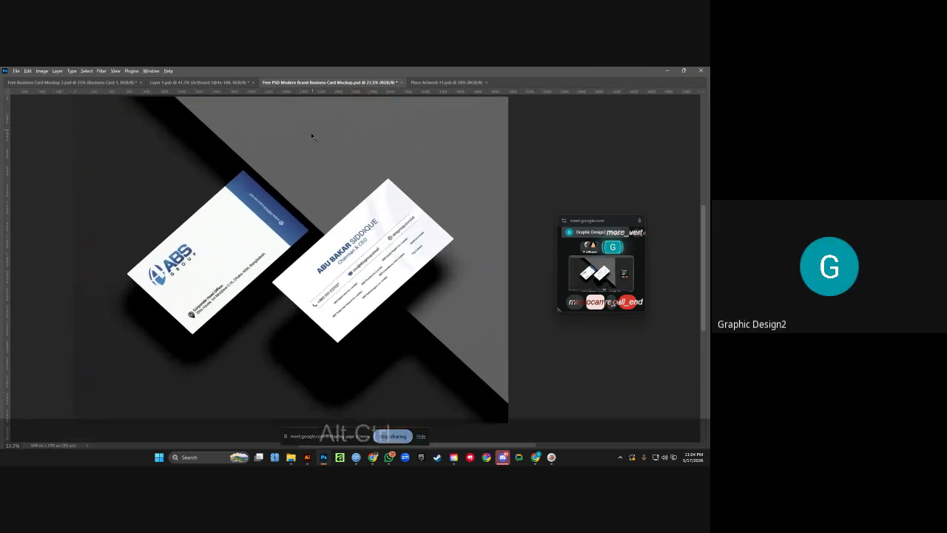
left_click_drag(311, 141, 327, 162)
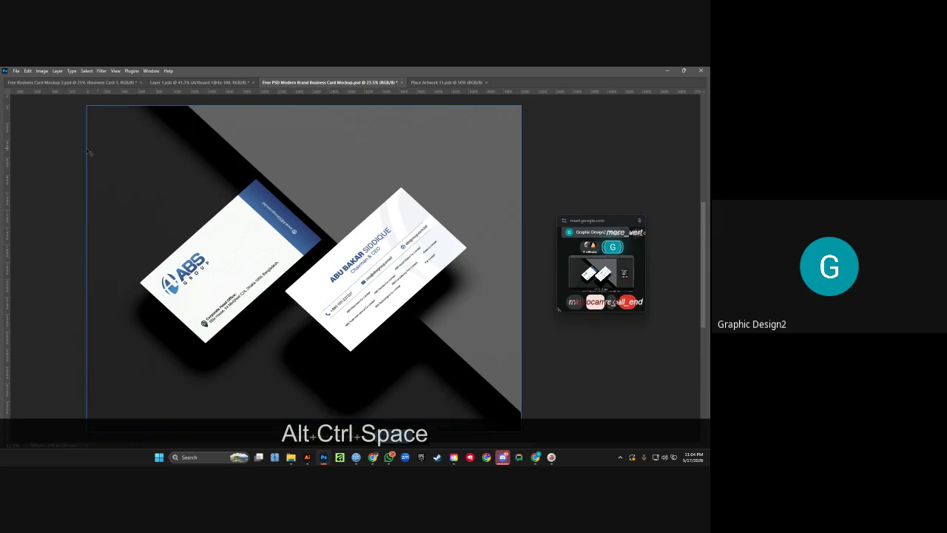
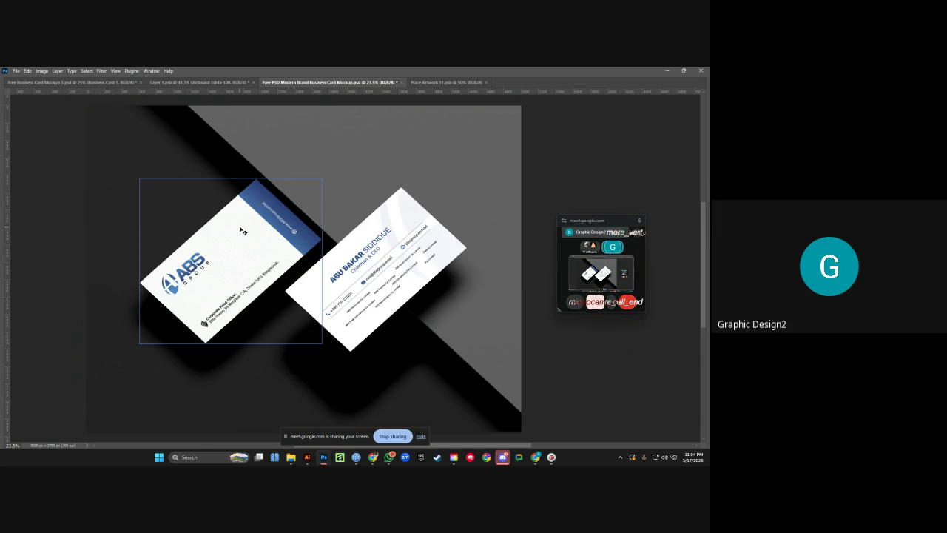
left_click(387, 238)
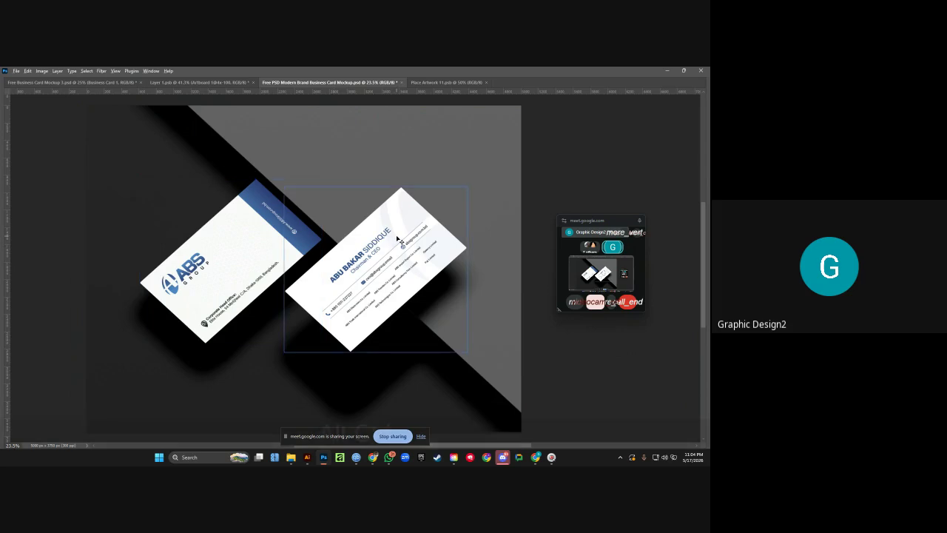
key("ctrl+alt")
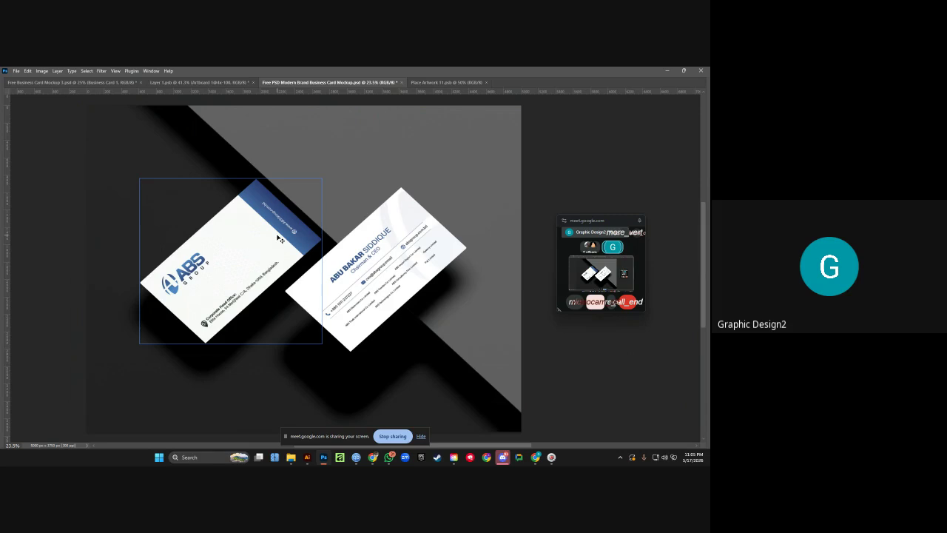
scroll(275, 238, "up", 3)
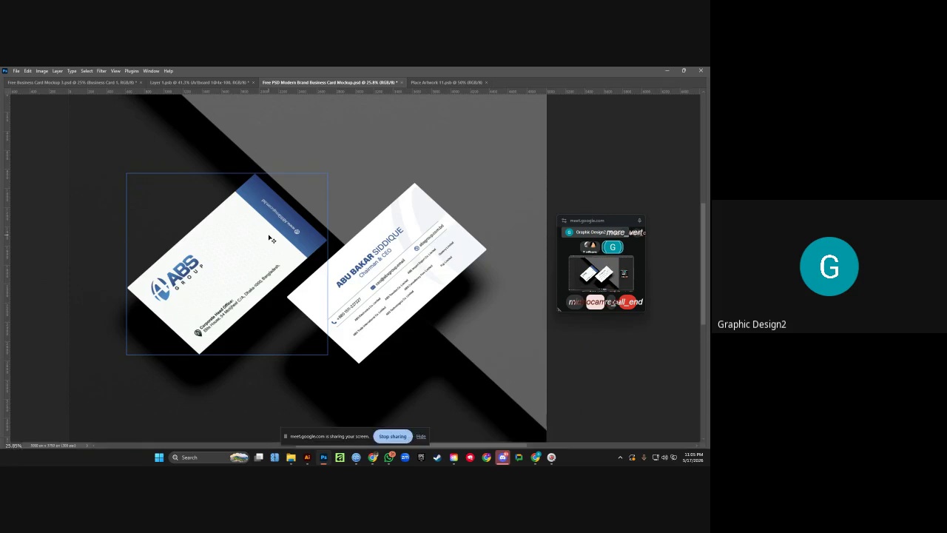
Restore the interface panels, clear the layer selection and review the whole mockup composition.
key("Tab")
scroll(273, 245, "down", 2)
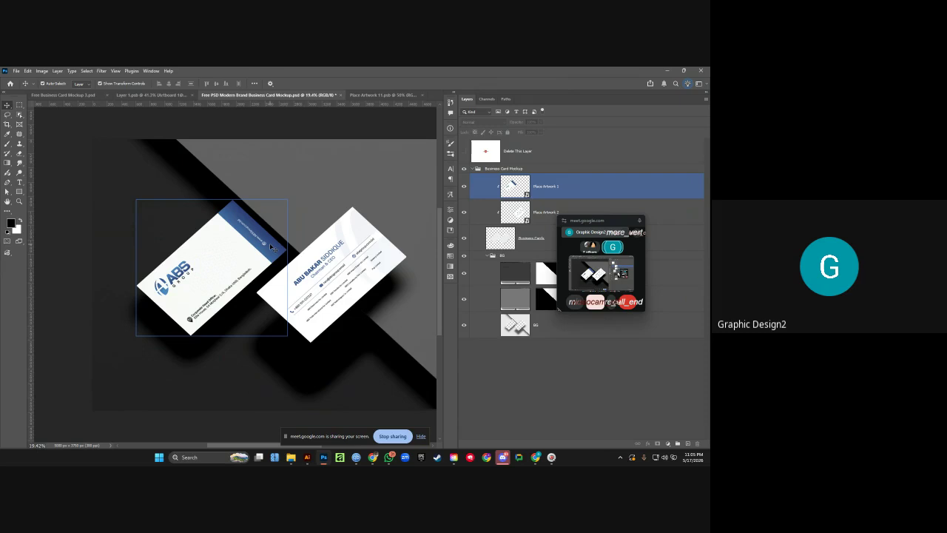
left_click(188, 202)
left_click(266, 160)
left_click(274, 134)
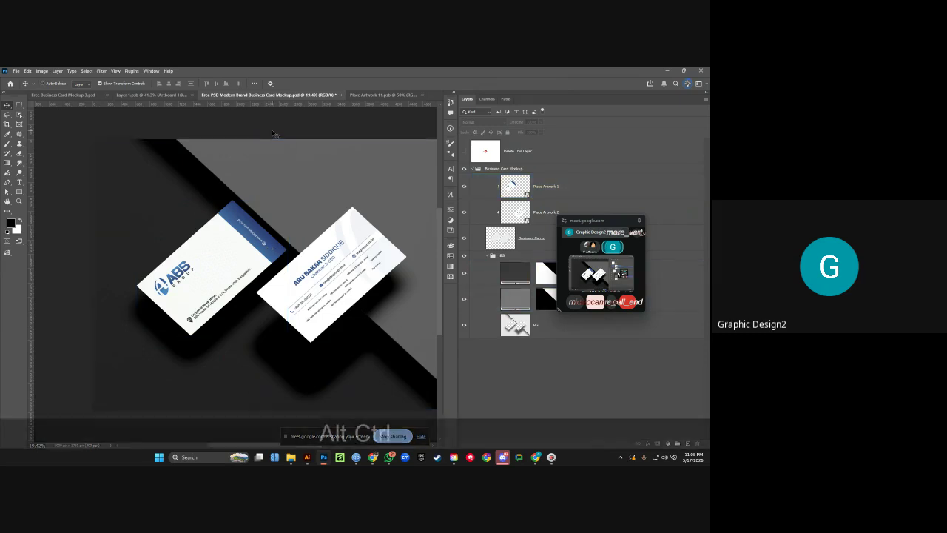
scroll(274, 134, "down", 1)
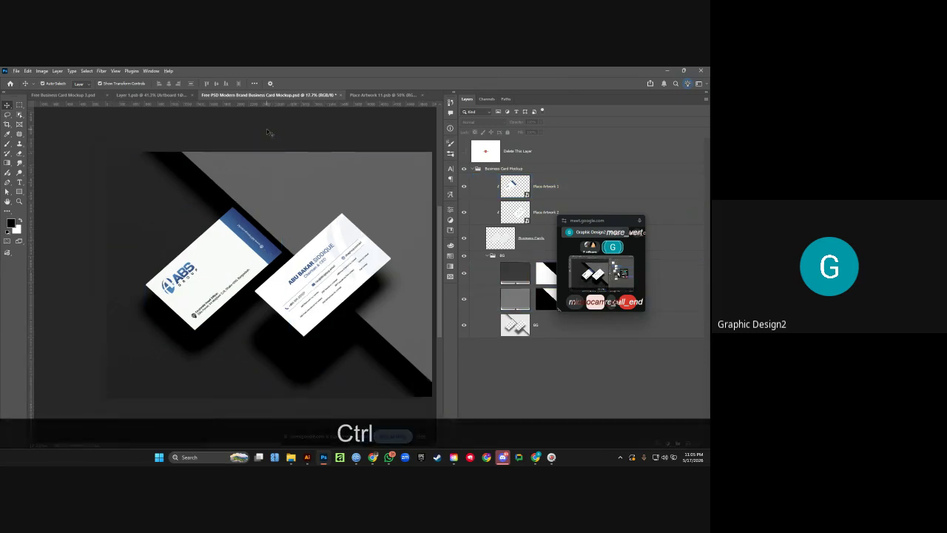
scroll(274, 132, "right", 1)
scroll(273, 128, "down", 1)
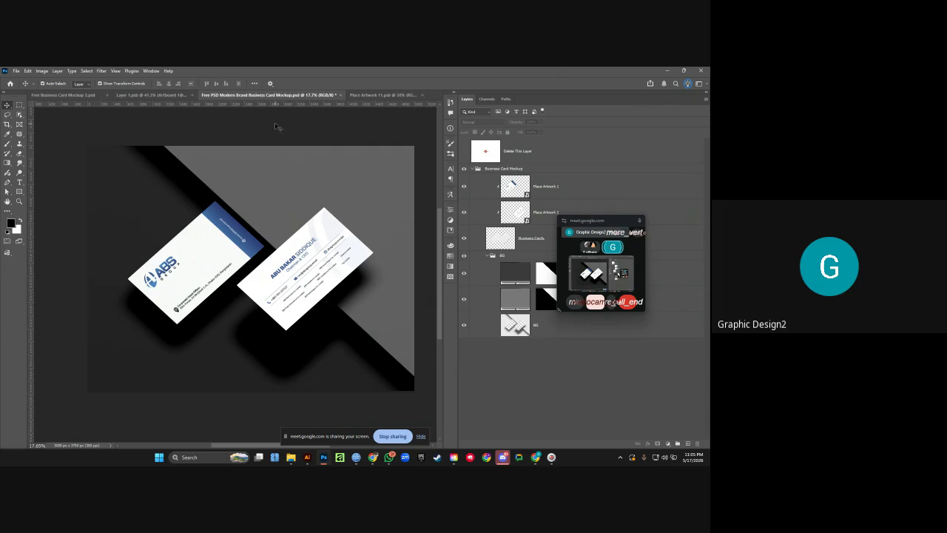
left_click(275, 124, "ctrl+alt")
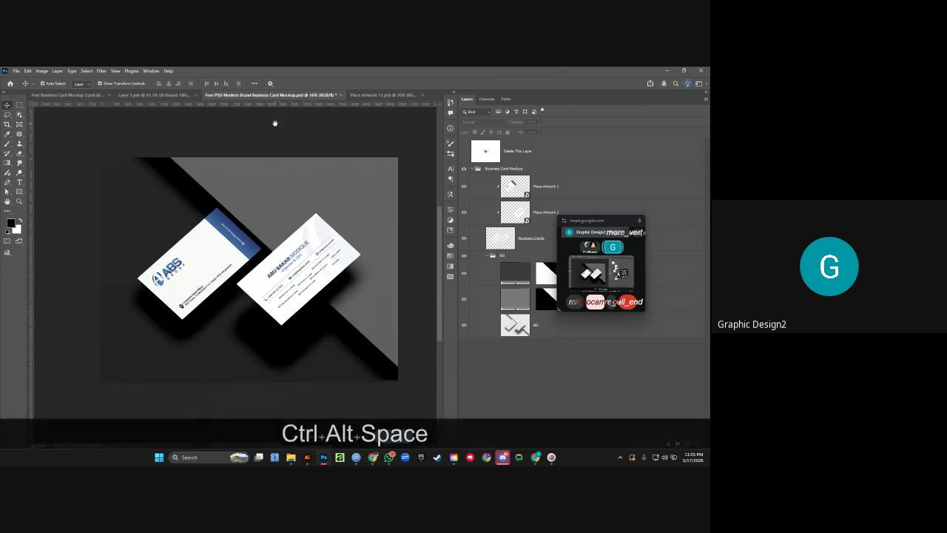
left_click(281, 126, "ctrl+alt")
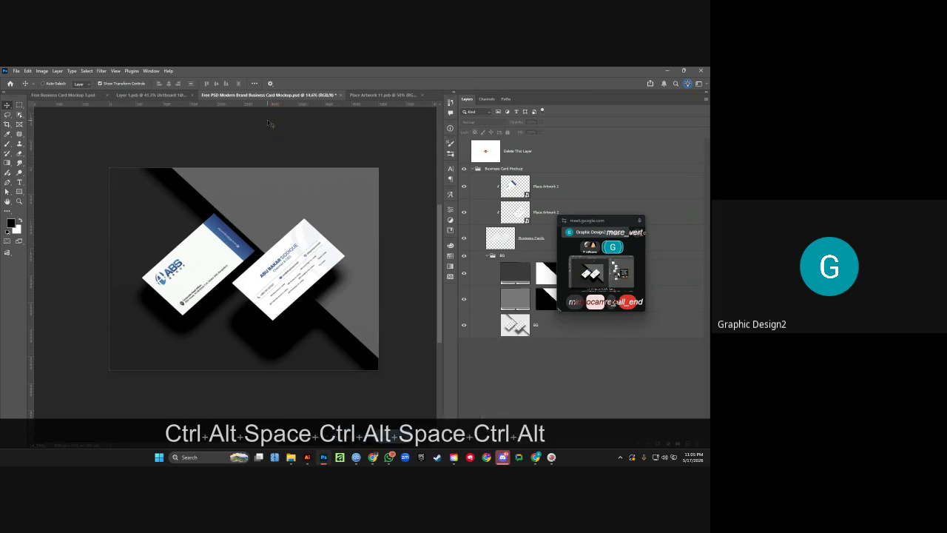
scroll(271, 136, "up", 4)
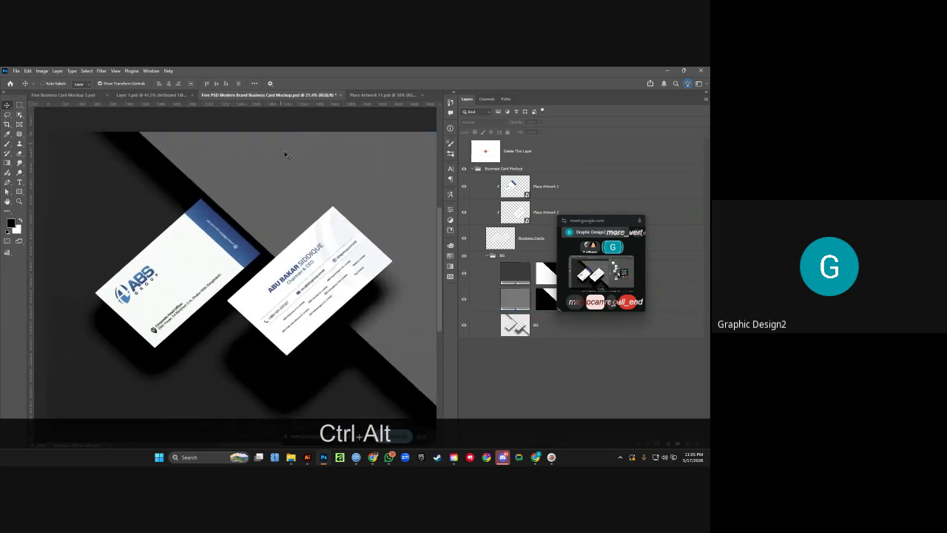
Switch to Pinterest in Chrome and view the web.gurus, Sparkling Spring, Poddit and Digi Technology business card pins for reference.
mouse_move(538, 457)
left_click(474, 435)
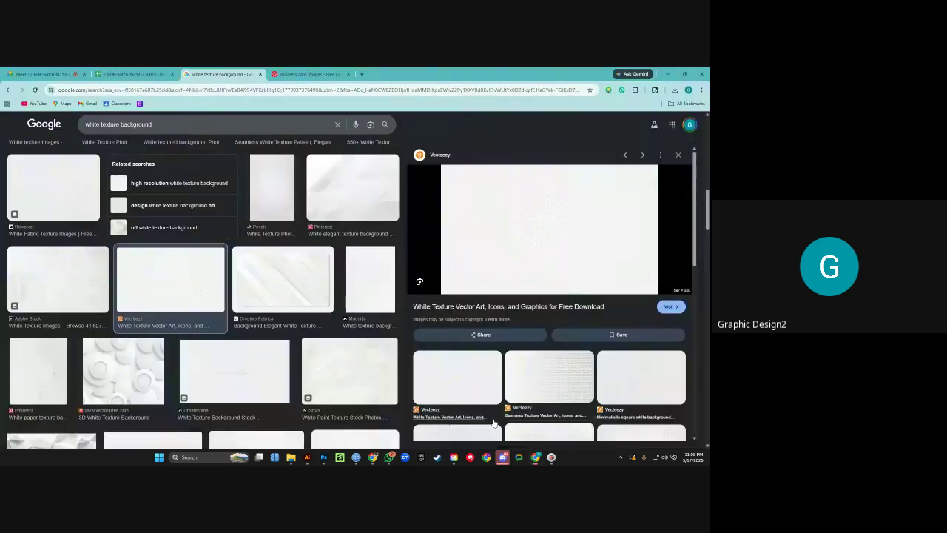
left_click(315, 74)
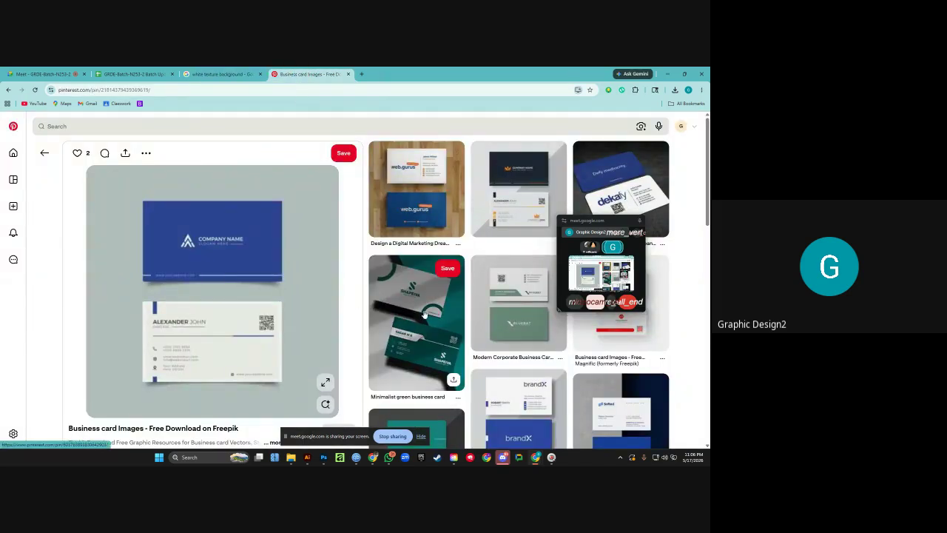
left_click(411, 198)
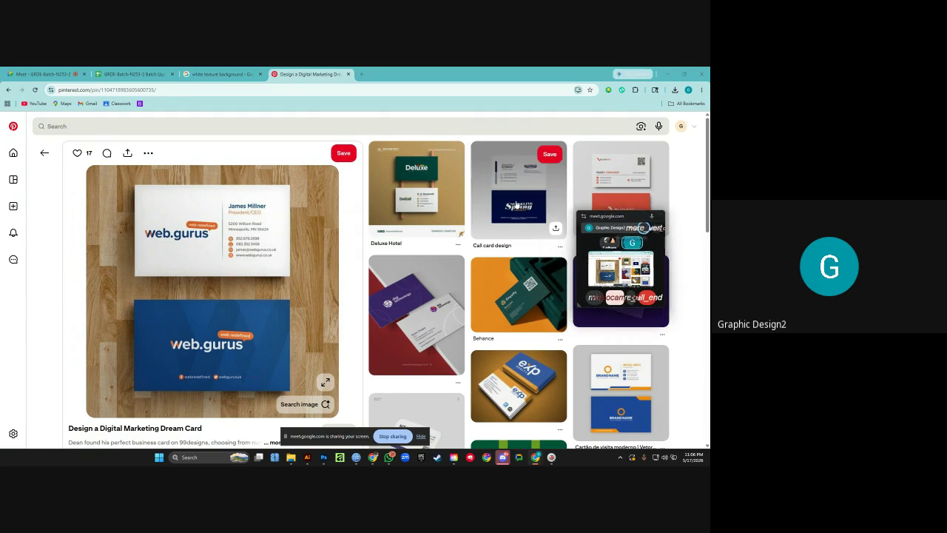
left_click(518, 188)
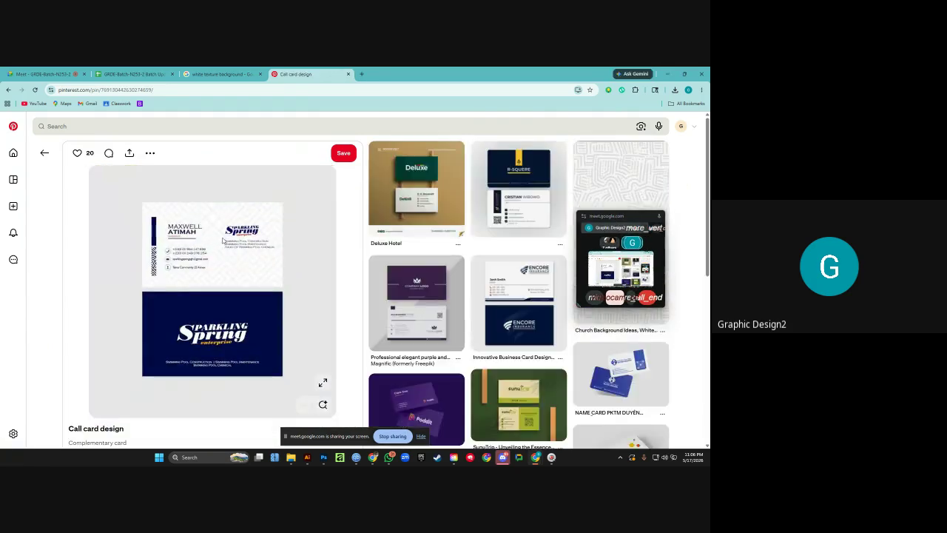
scroll(422, 231, "down", 3)
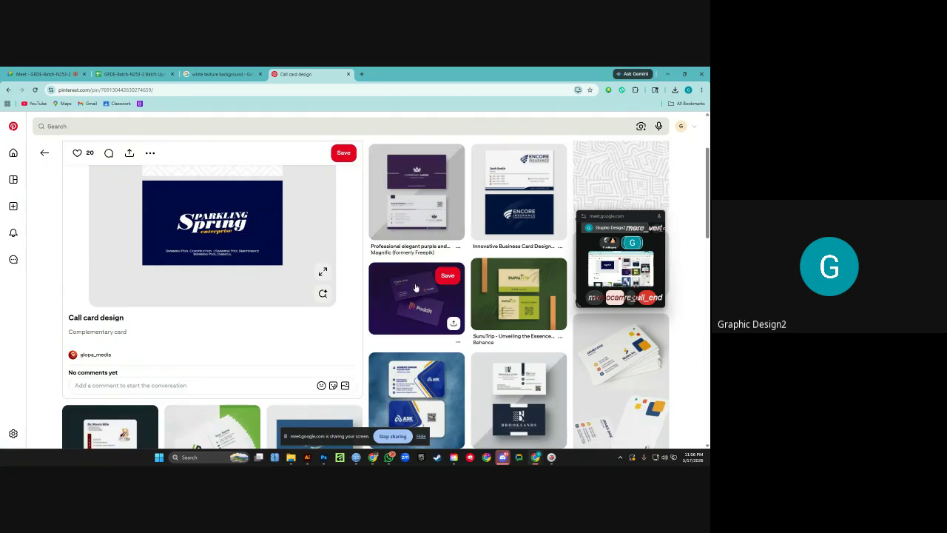
left_click(426, 301)
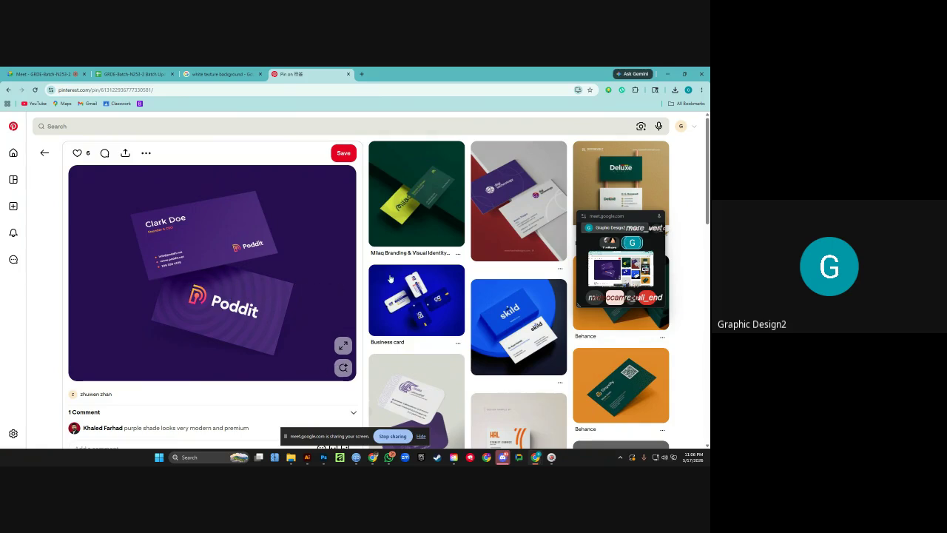
left_click(507, 195)
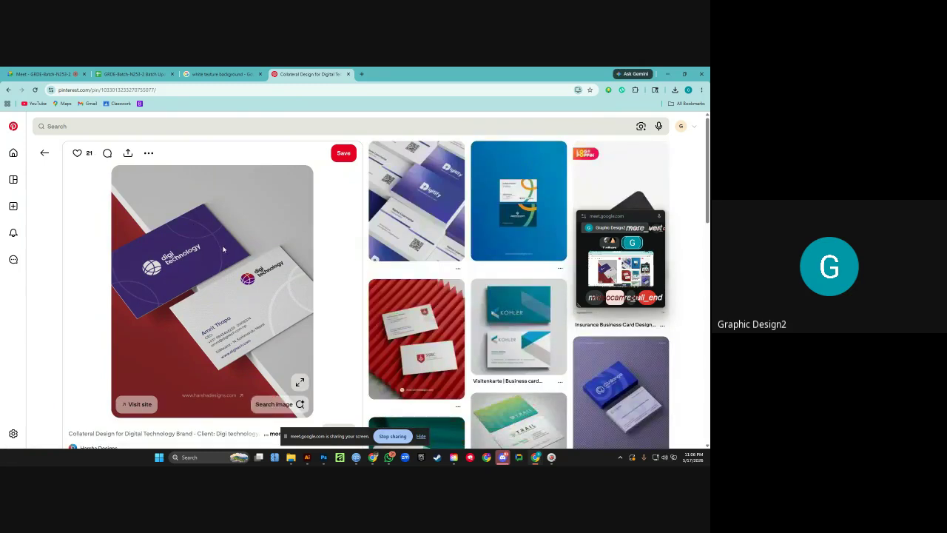
View the C.Vilança, Provident Insurance and Global Trade Logo Design pins, moving the meeting window aside, to compare their card layouts.
scroll(418, 192, "down", 1)
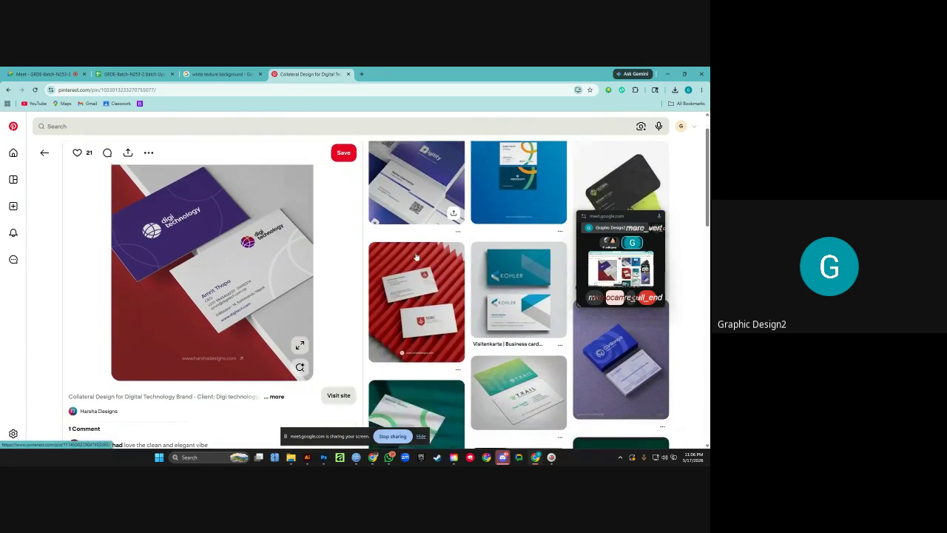
left_click(610, 354)
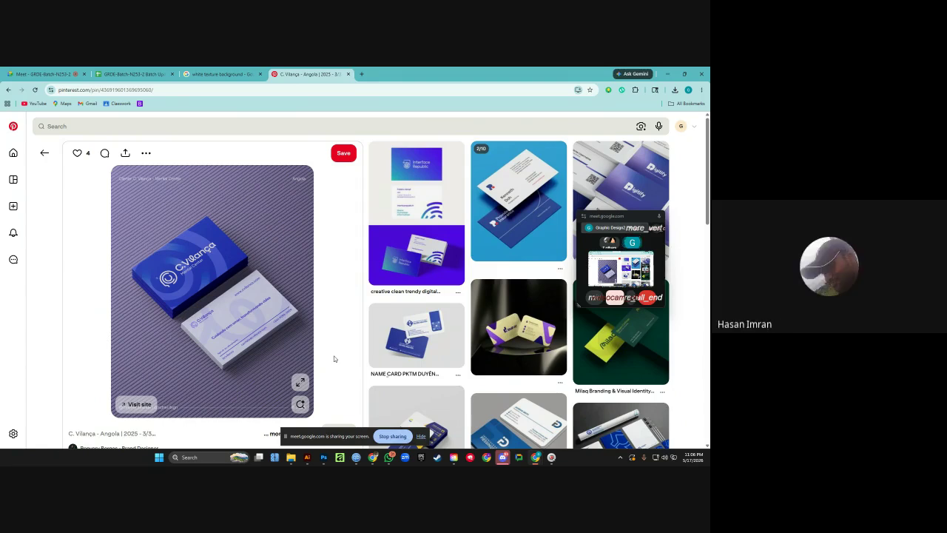
mouse_move(426, 212)
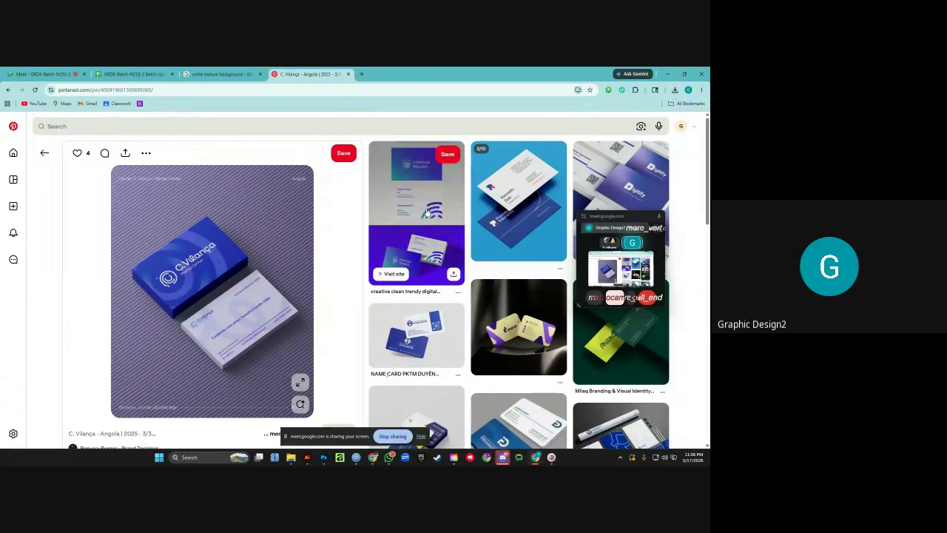
left_click(510, 191)
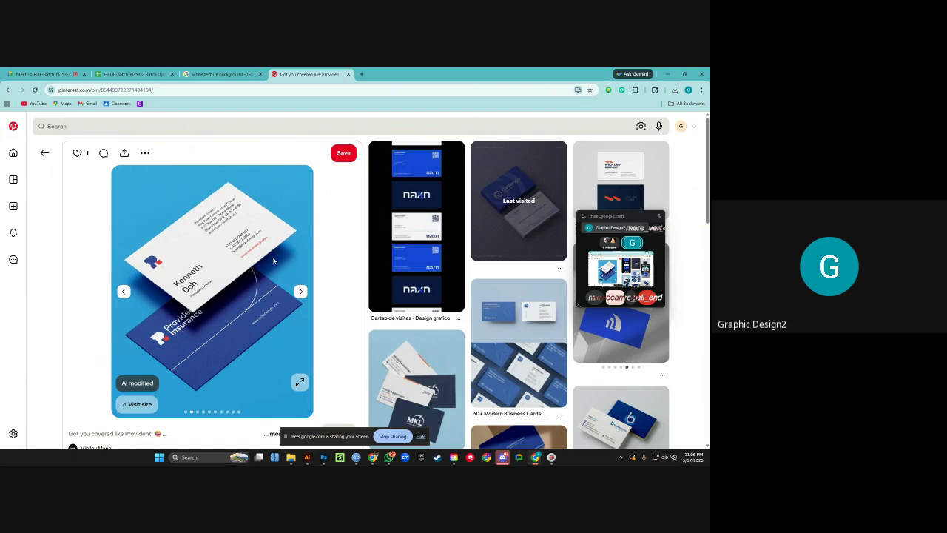
left_click_drag(617, 222, 447, 211)
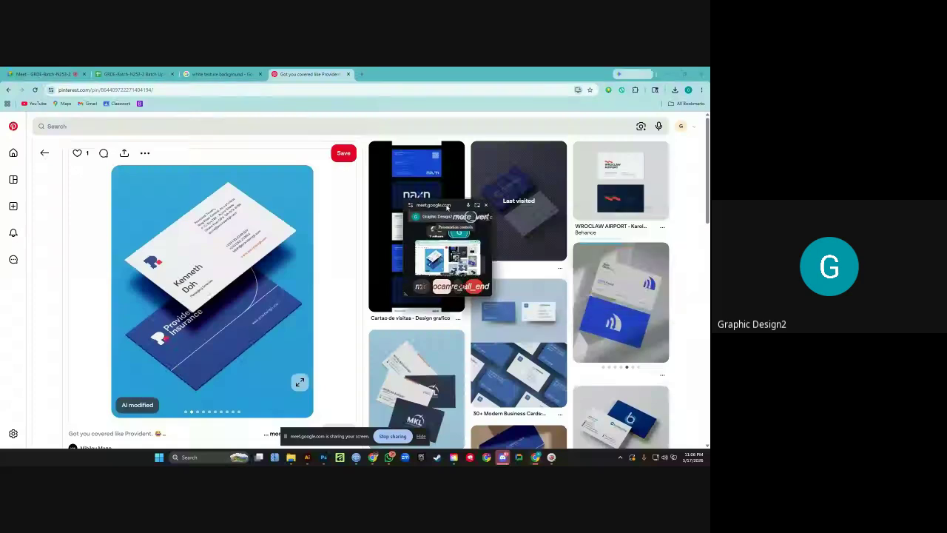
left_click(612, 287)
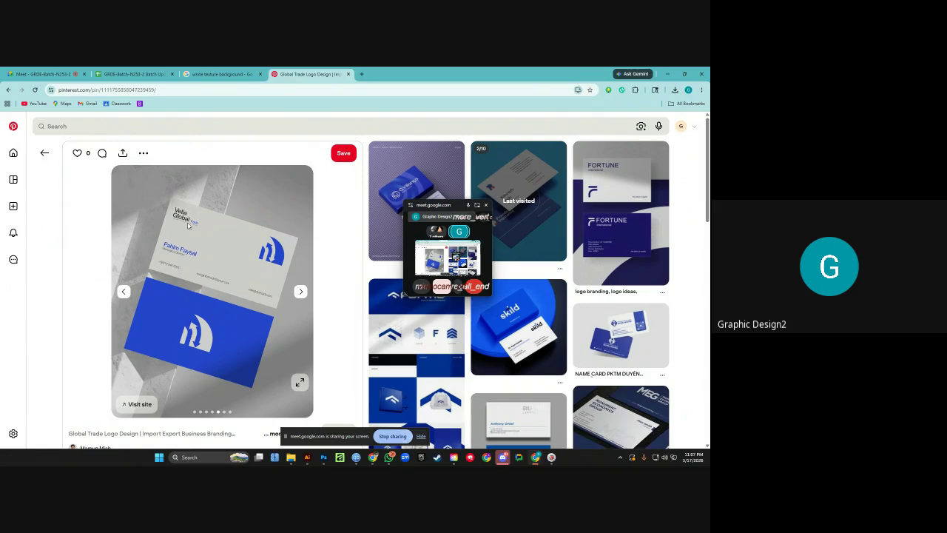
View the Fortune International business card pin and switch back to Photoshop to view the whole ABS Group mockup composition.
left_click(615, 189)
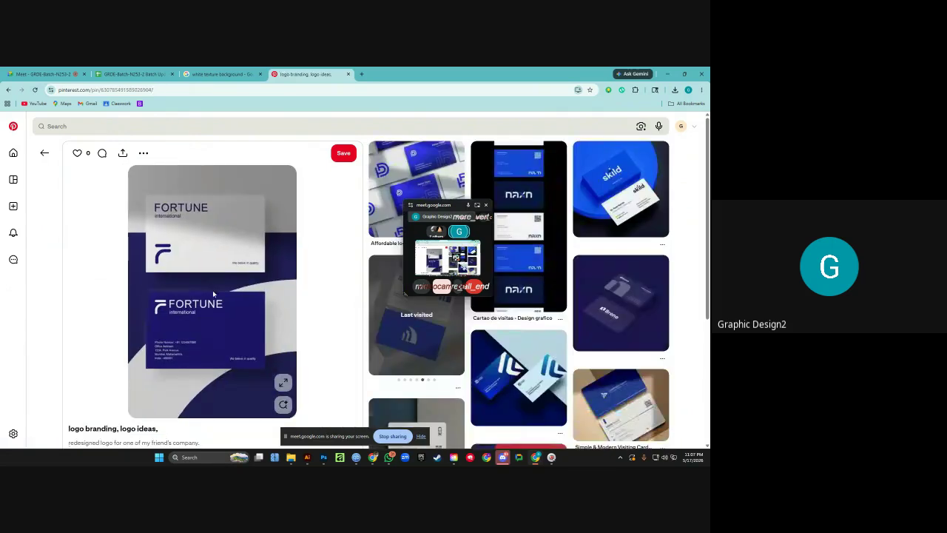
key("alt+Tab")
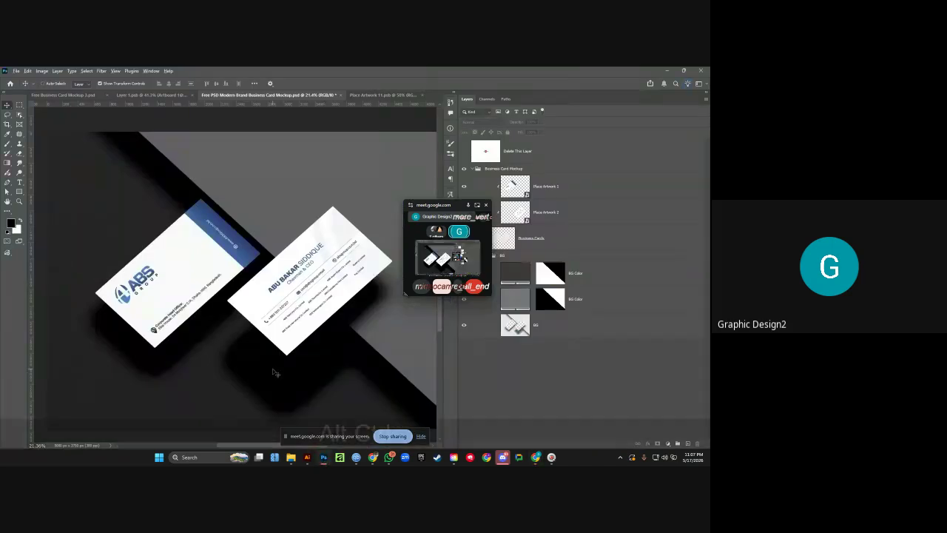
scroll(273, 356, "down", 3)
left_click_drag(277, 292, 257, 278)
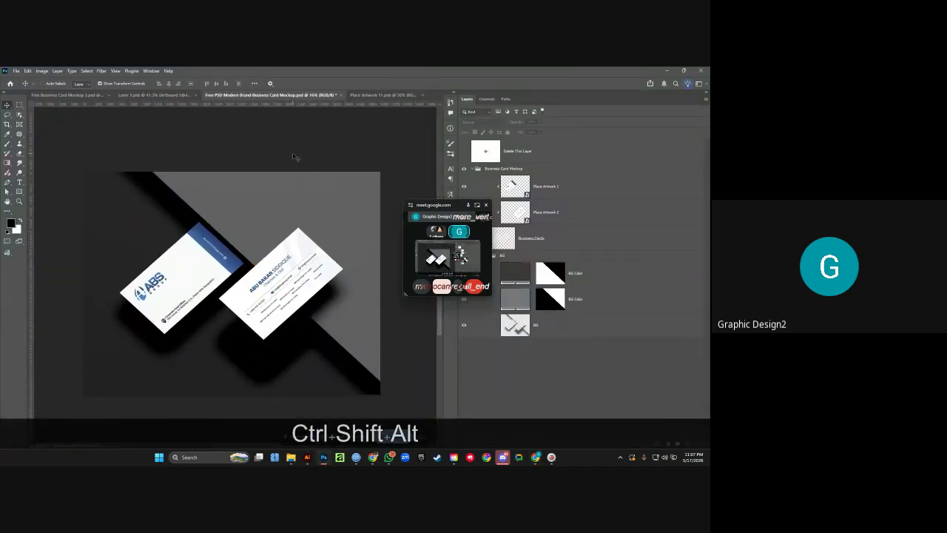
Start a Save for Web JPEG export of the mockup and choose the Business card folder in Downloads as the destination.
key("ctrl+shift+alt+s")
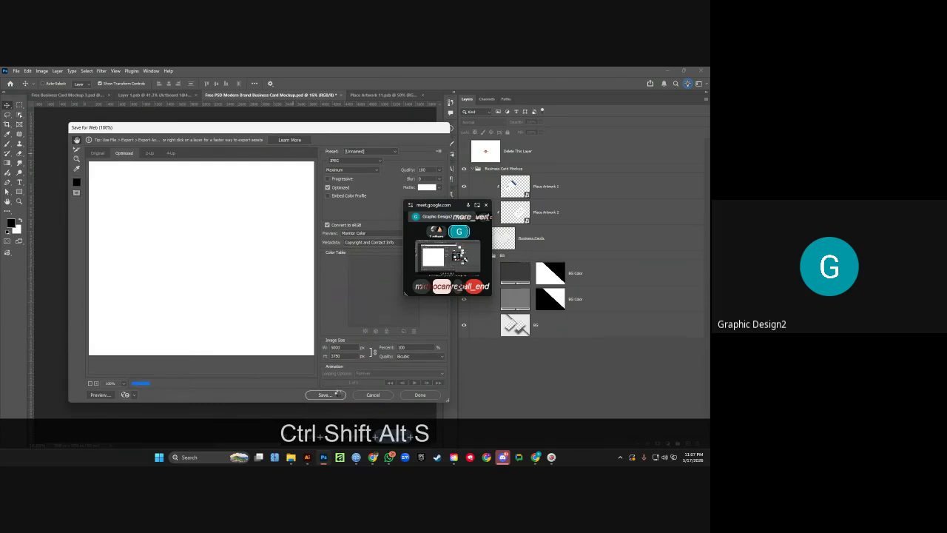
left_click(339, 396)
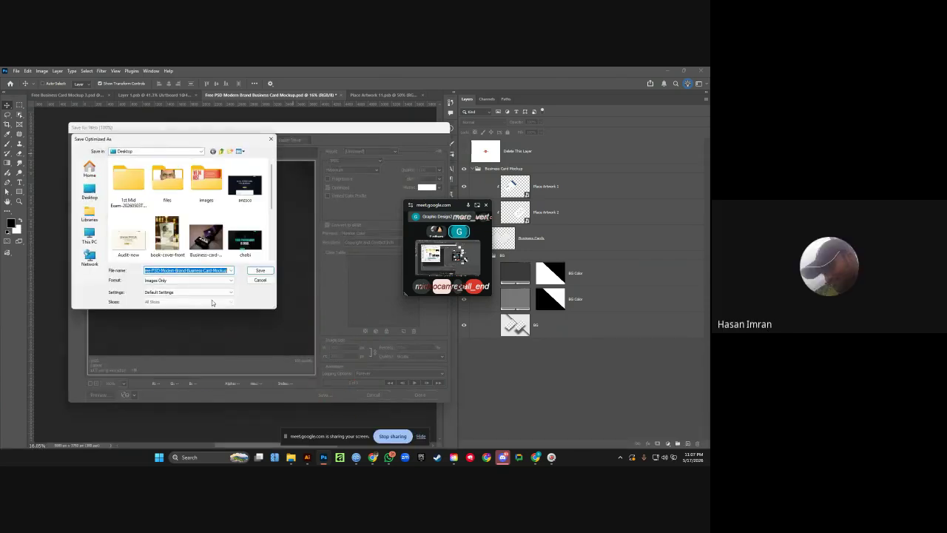
left_click(89, 192)
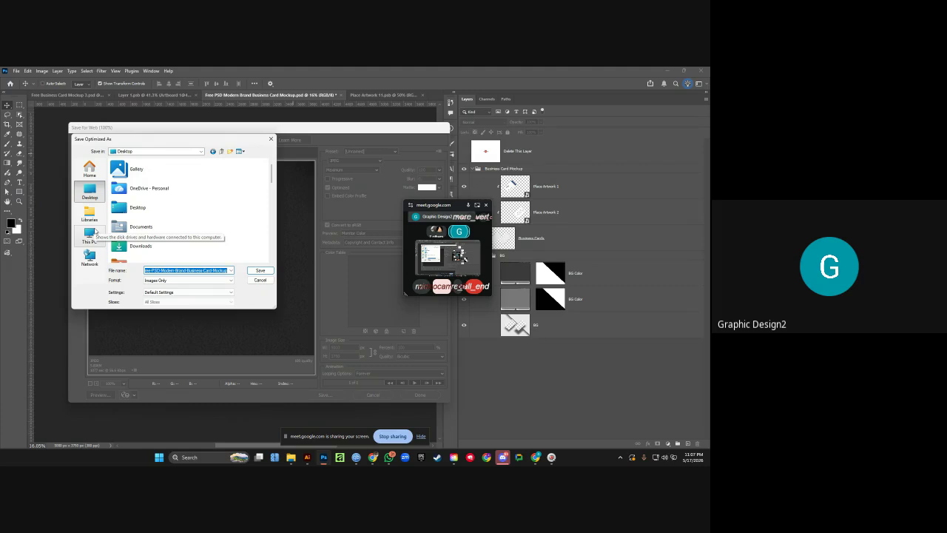
left_click(130, 248)
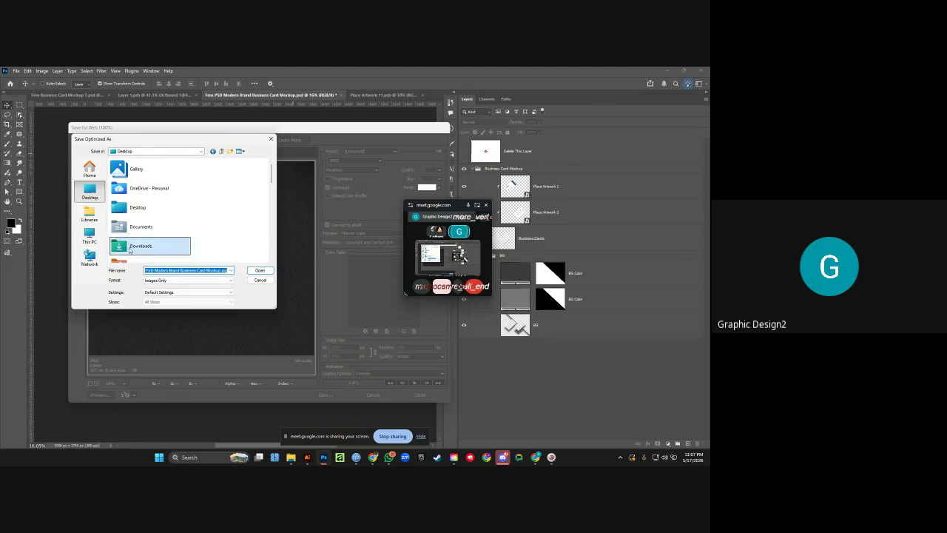
left_click(91, 194)
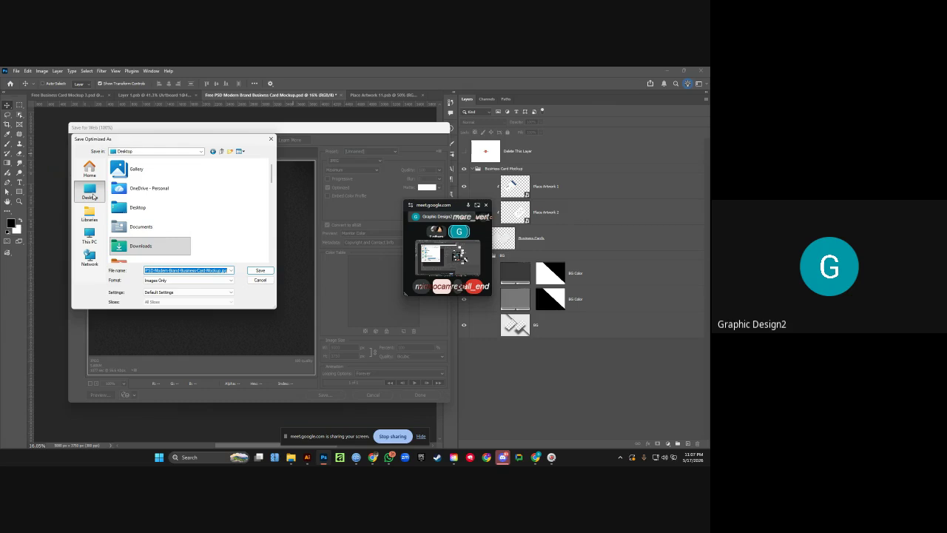
double_click(122, 208)
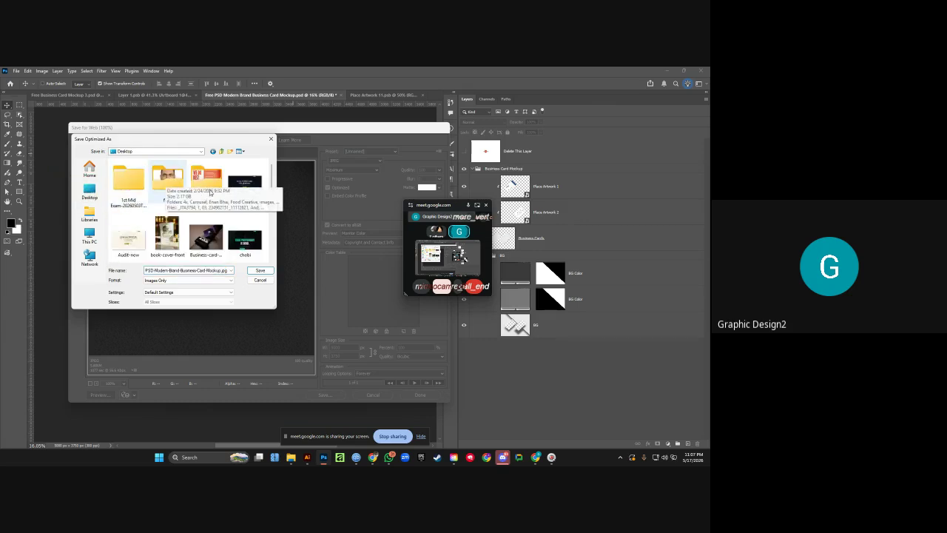
left_click(90, 243)
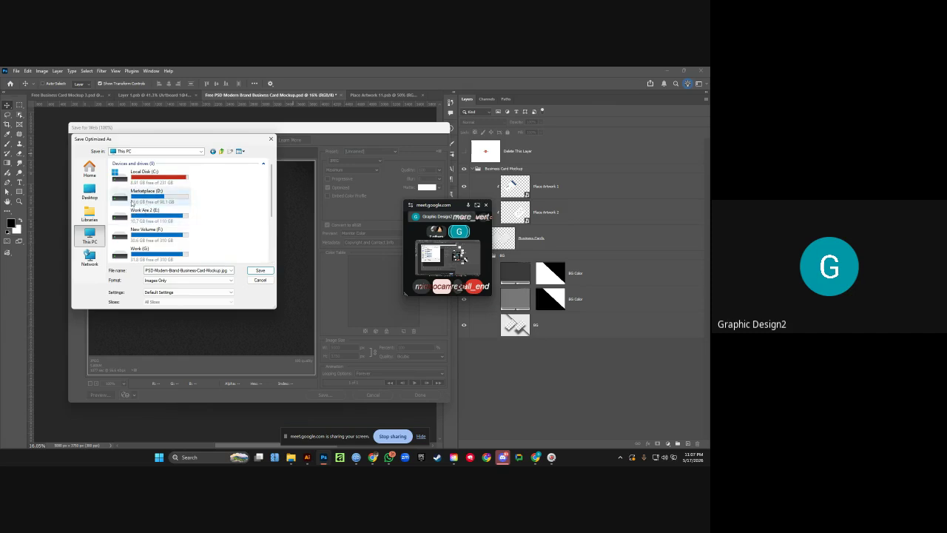
scroll(144, 222, "down", 3)
double_click(148, 228)
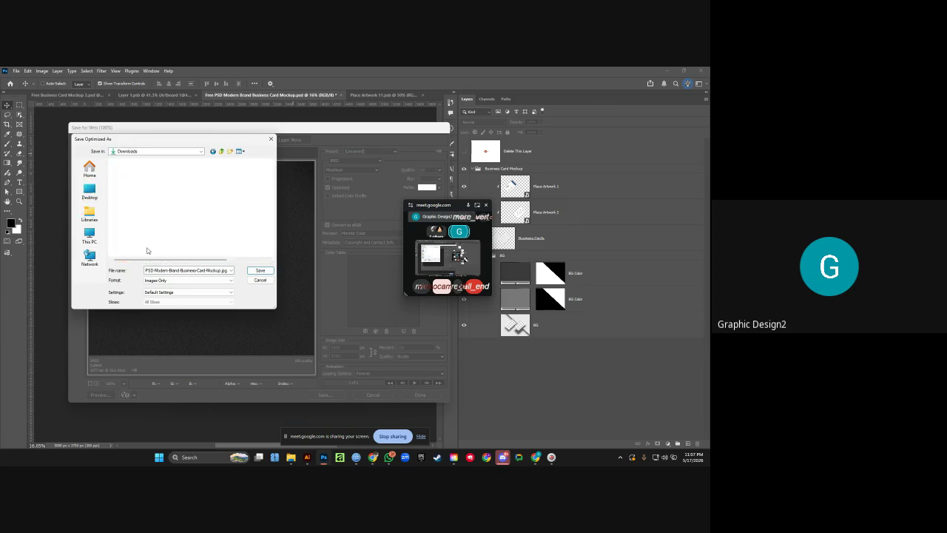
double_click(151, 213)
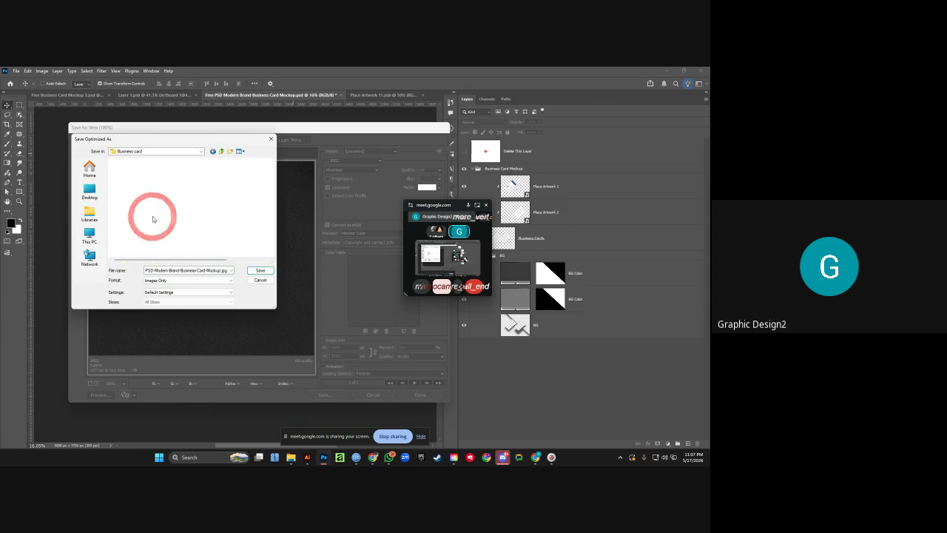
Name the exported image "Business card mockup" and save it.
left_click(197, 271)
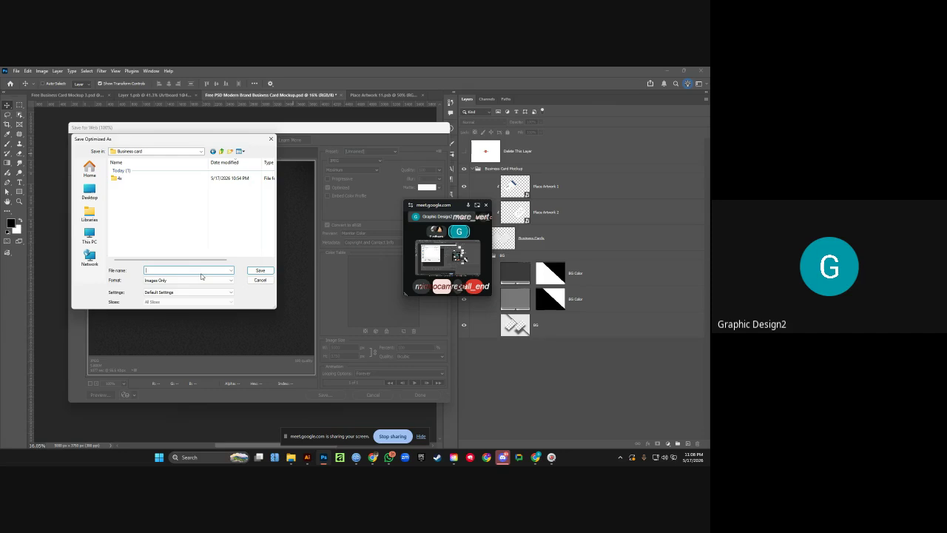
key("shift")
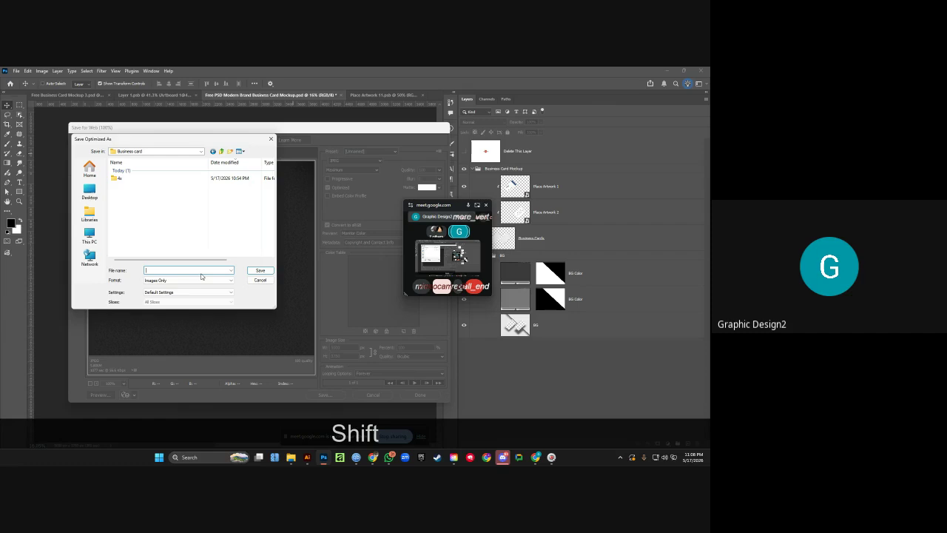
key("shift")
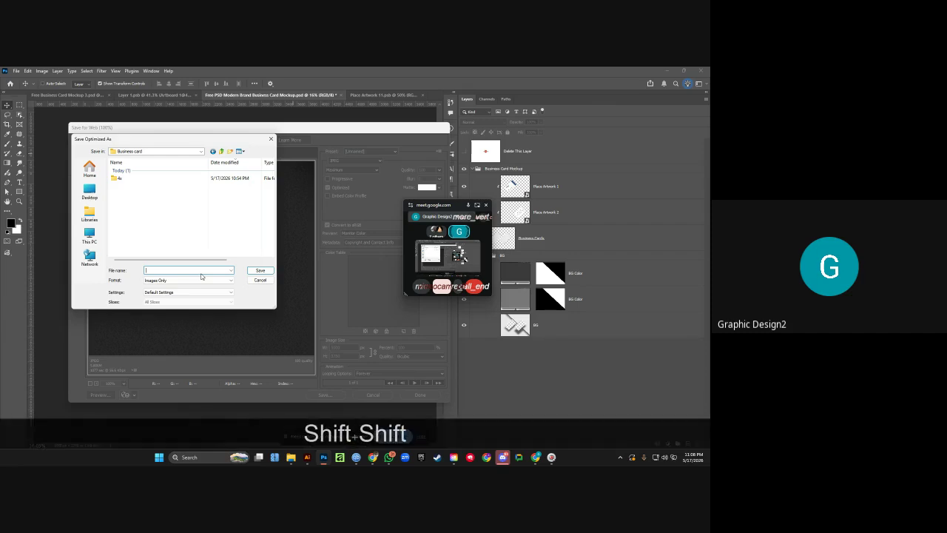
type("Business c")
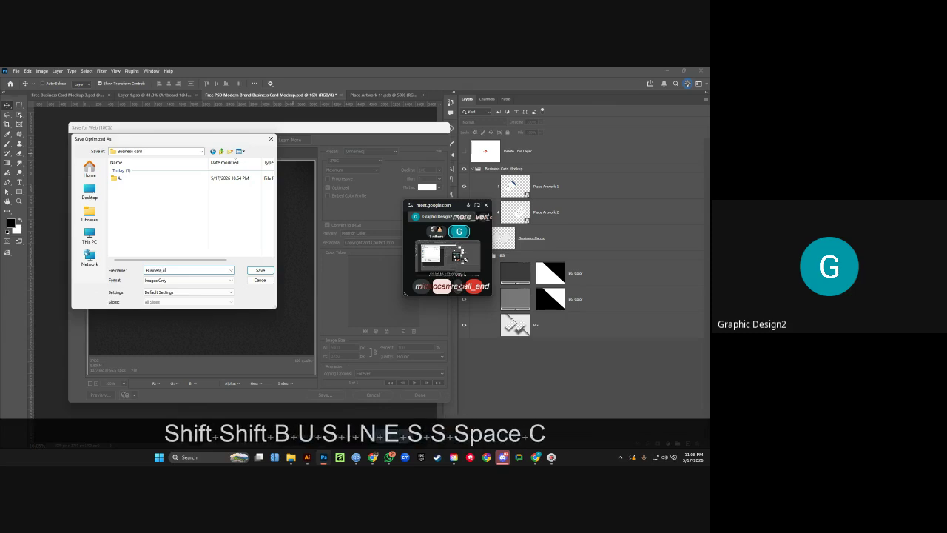
type("ard mockup")
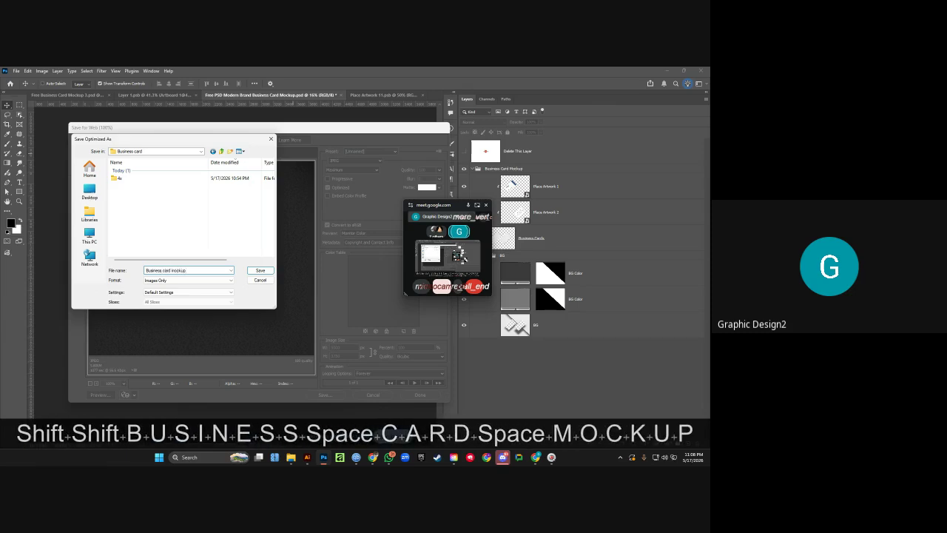
key("Return")
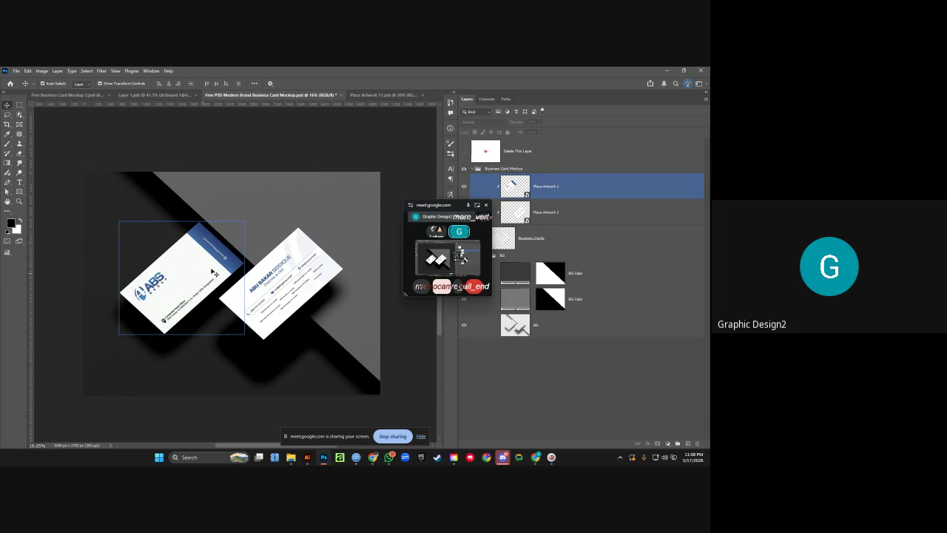
Clear the layer selection and return to the Fortune International pin in Chrome, moving the meeting window aside.
left_click(393, 167)
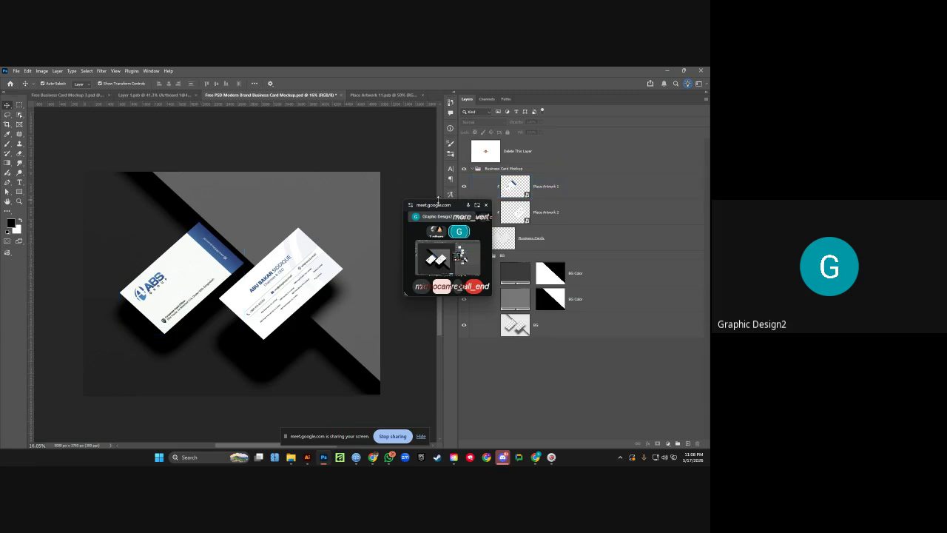
left_click_drag(438, 206, 459, 206)
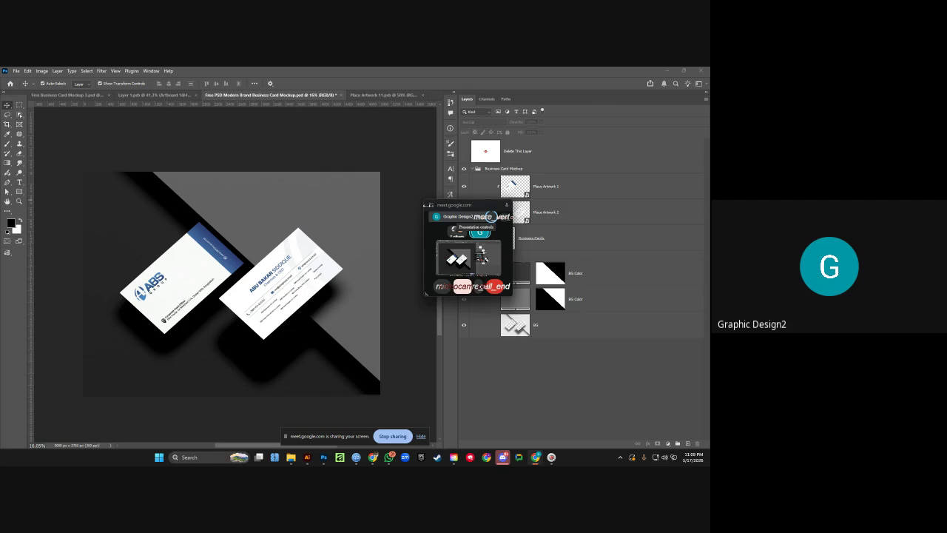
left_click_drag(453, 204, 463, 204)
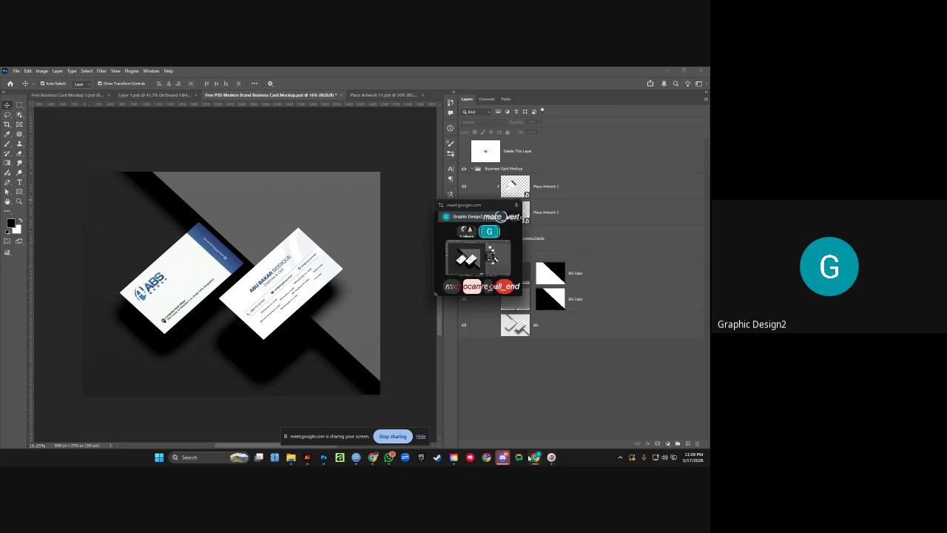
mouse_move(536, 456)
left_click(466, 414)
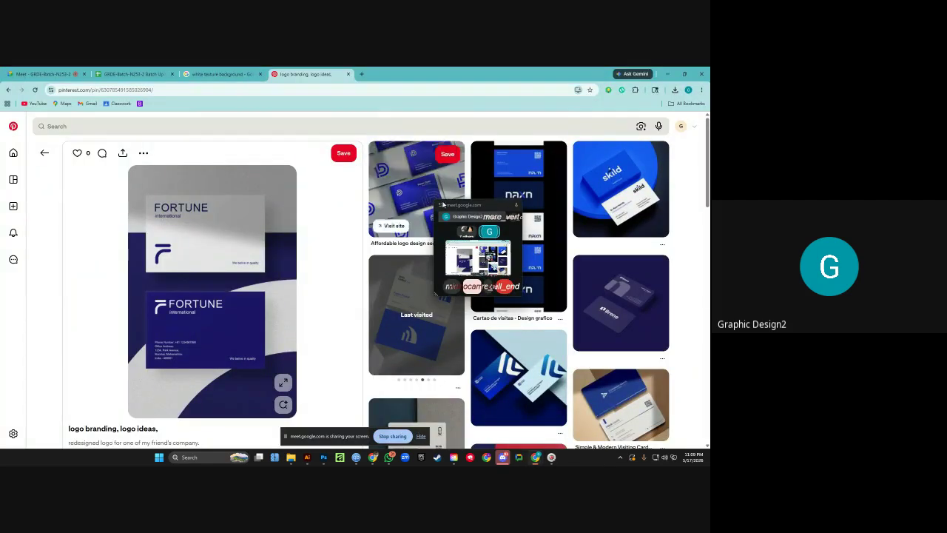
left_click_drag(463, 205, 525, 198)
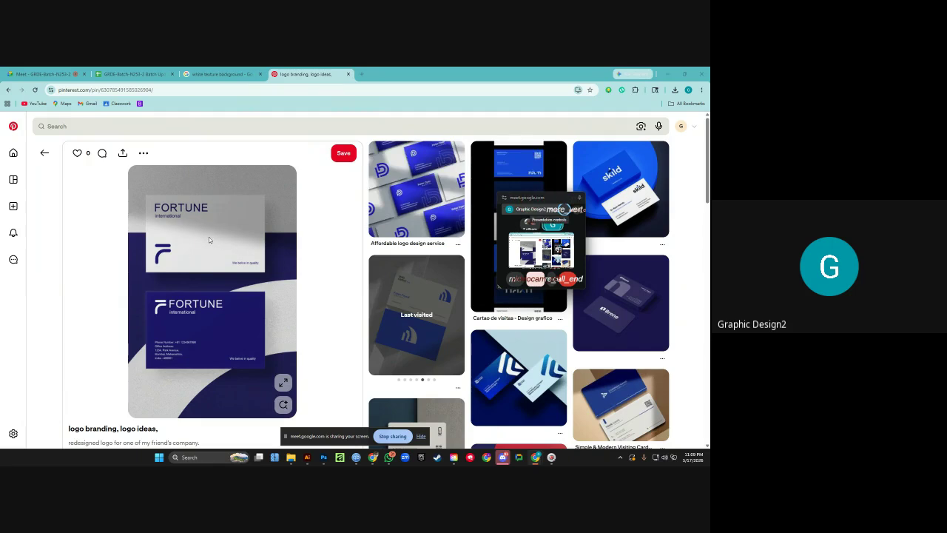
Browse the related designs and view the Zendenta and Enfoque business card pins for reference.
scroll(208, 237, "down", 10)
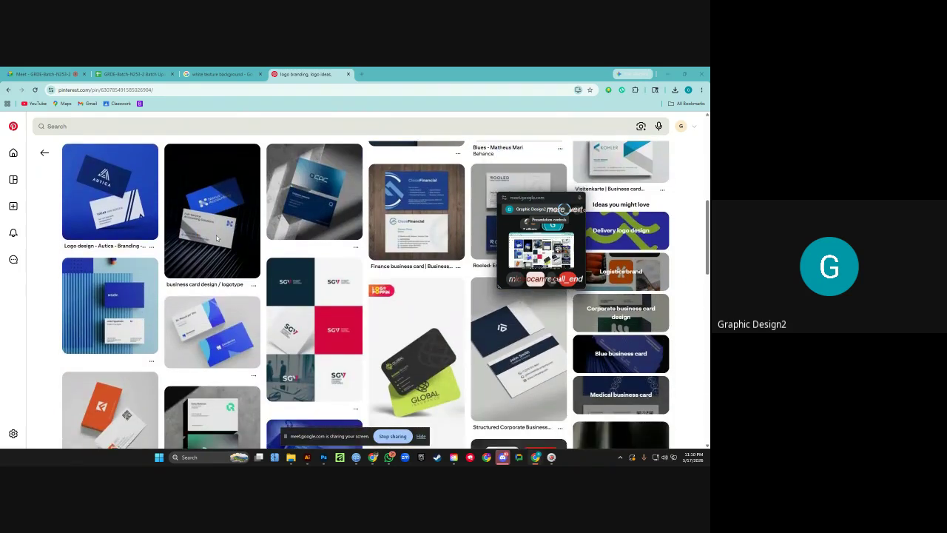
scroll(216, 236, "down", 5)
left_click(198, 261)
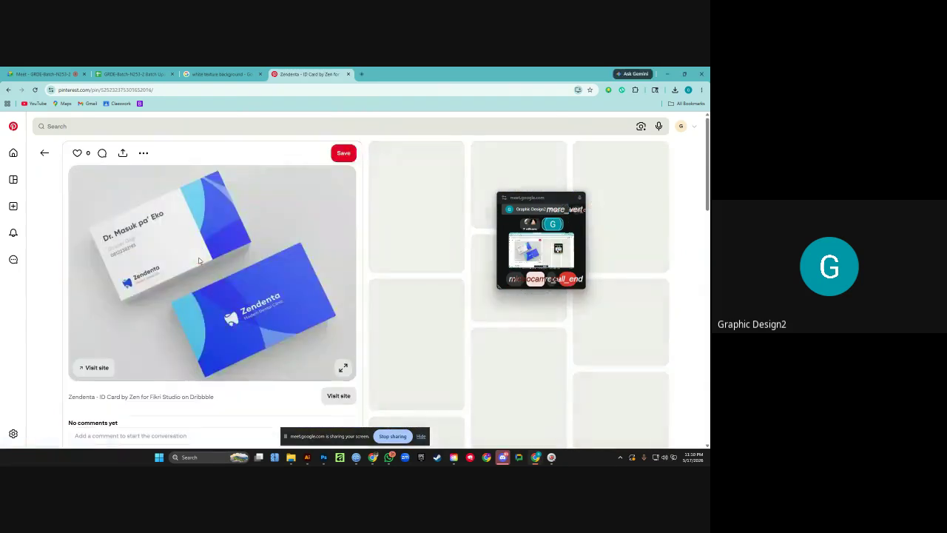
scroll(281, 308, "down", 1)
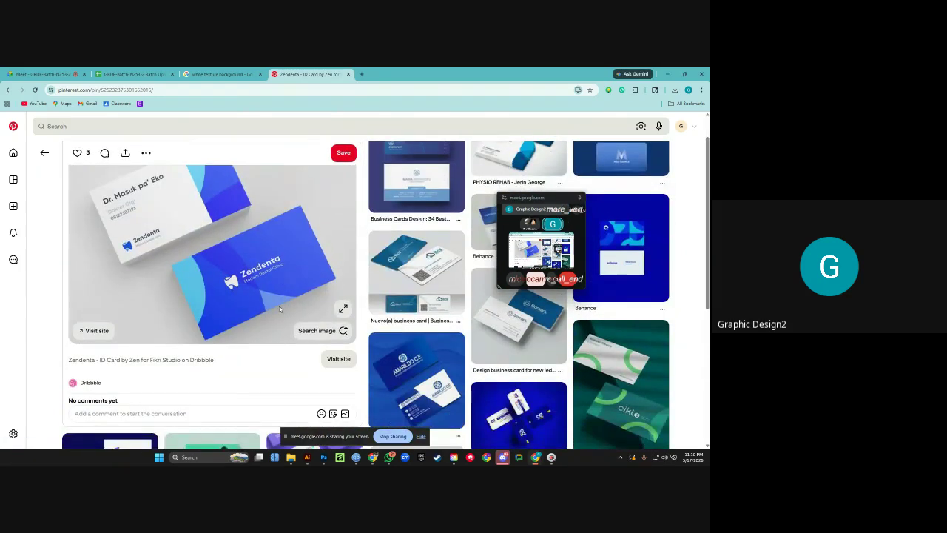
left_click(621, 214)
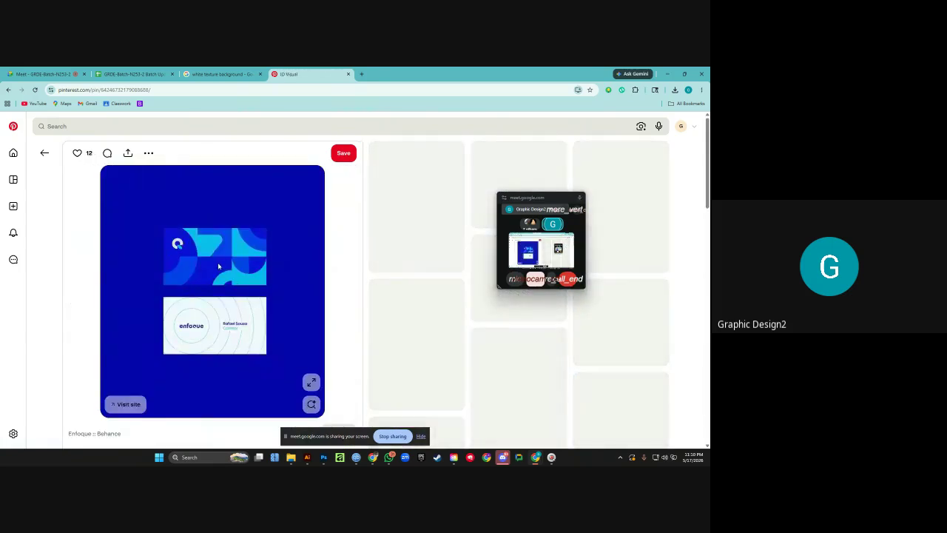
Go back through the visited pins to the Fortune International business card pin.
left_click(9, 90)
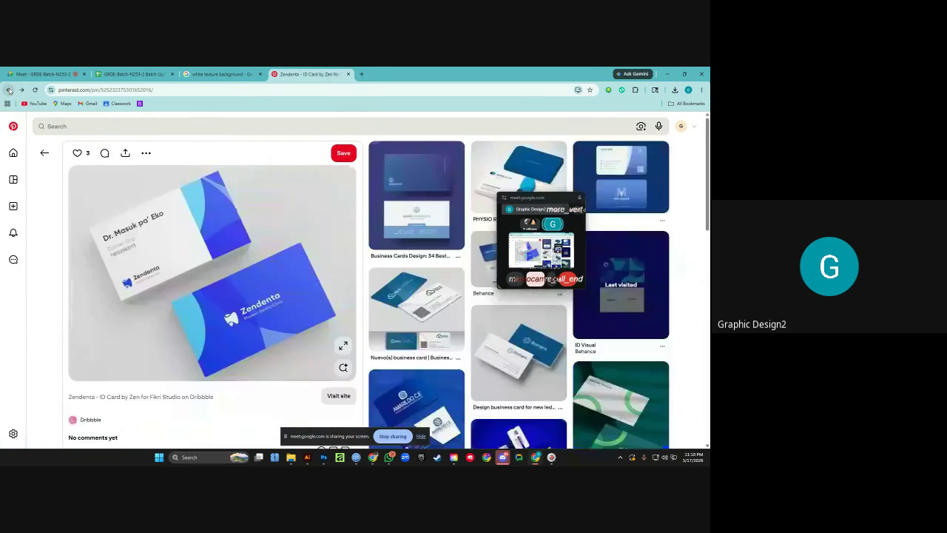
left_click(9, 90)
left_click(9, 90)
left_click(9, 90)
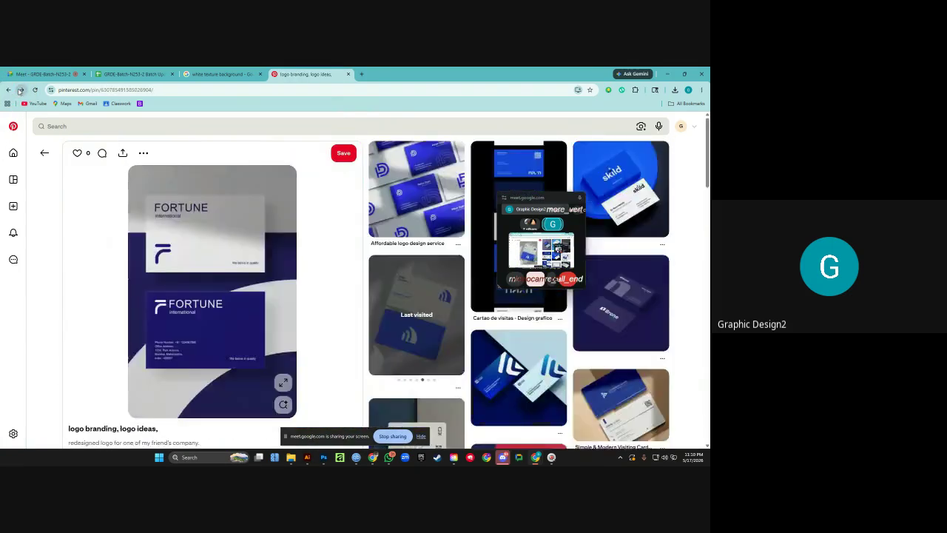
left_click(20, 90)
left_click(8, 90)
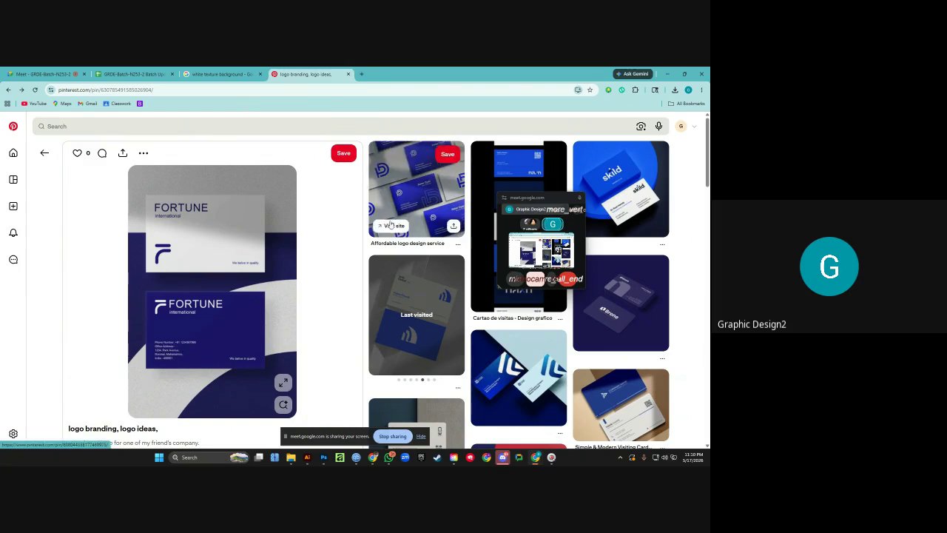
Examine the Fortune International card layout and its related business card designs, moving the meeting window out of the way.
scroll(324, 363, "down", 3)
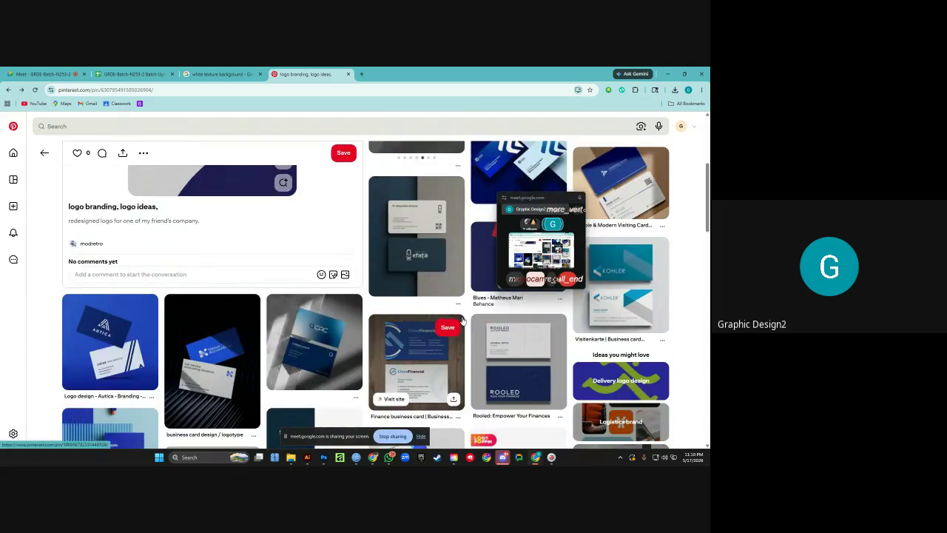
scroll(424, 310, "down", 2)
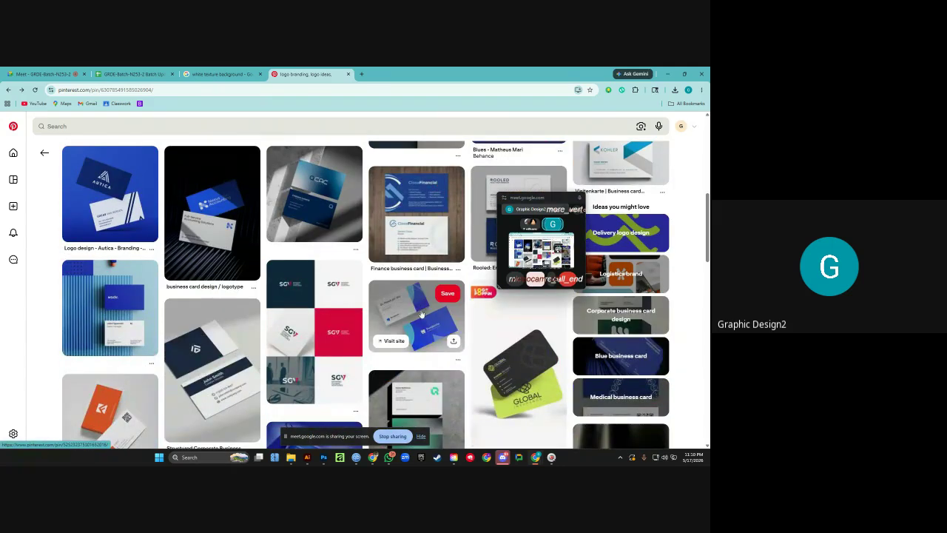
scroll(377, 309, "up", 3)
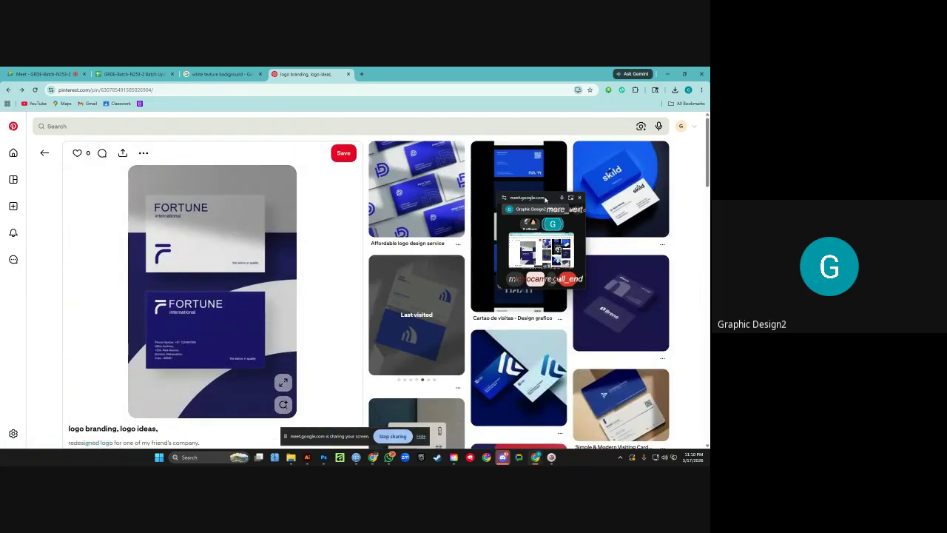
left_click_drag(543, 200, 507, 257)
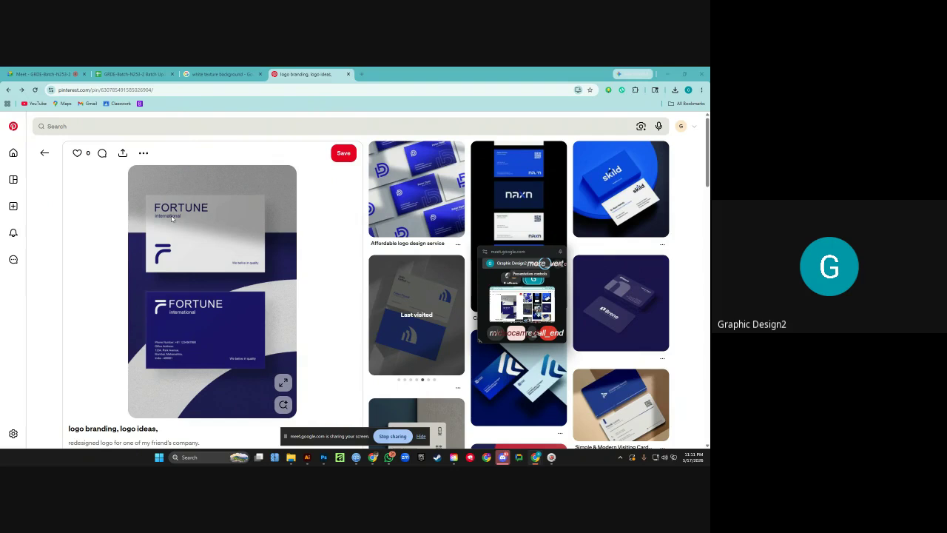
scroll(399, 187, "down", 1)
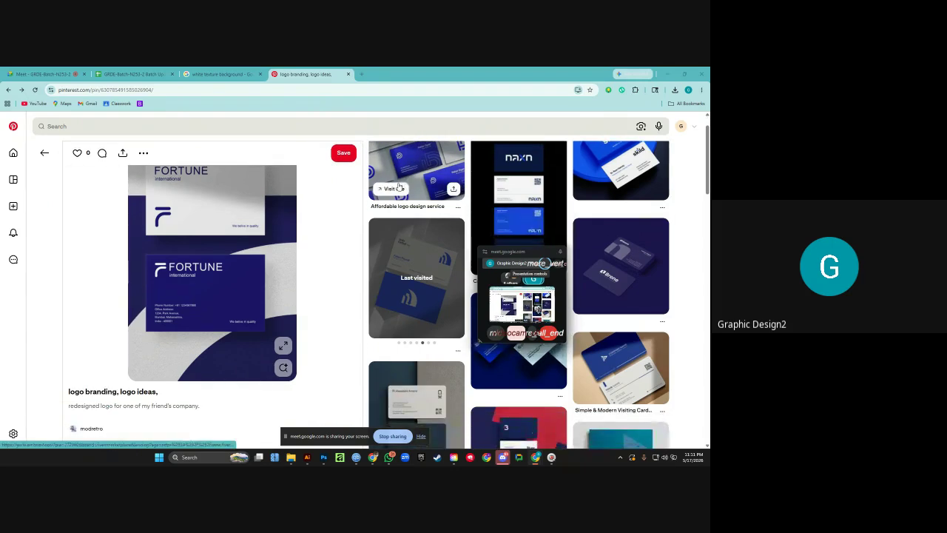
Browse the designs related to the Fortune International card and open the Codexpert "Business Cards Design: 34 Best Print Templates" pin.
scroll(399, 187, "down", 5)
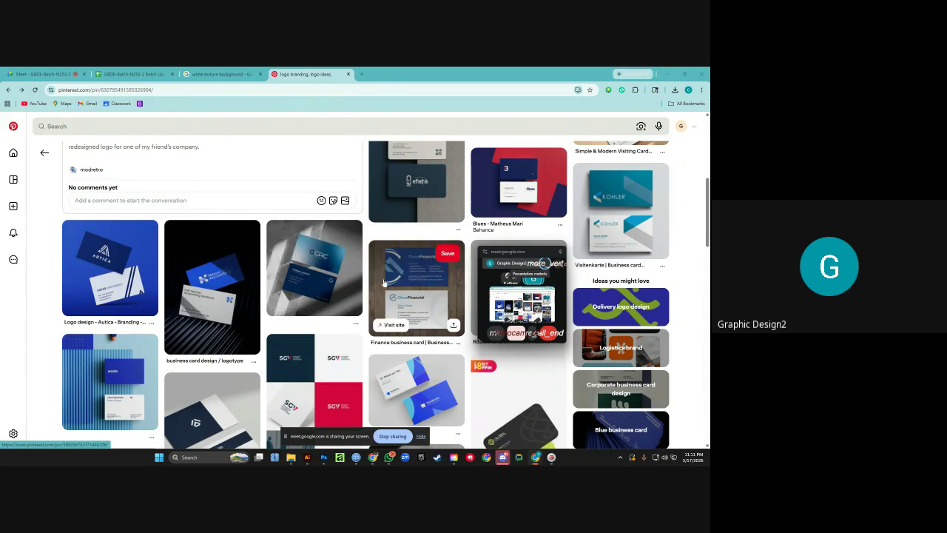
scroll(383, 282, "down", 3)
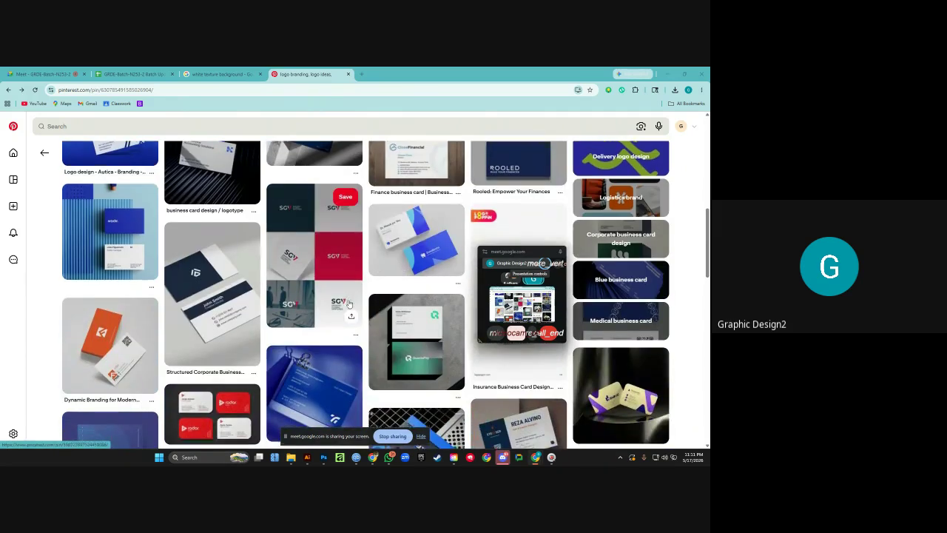
scroll(350, 304, "down", 4)
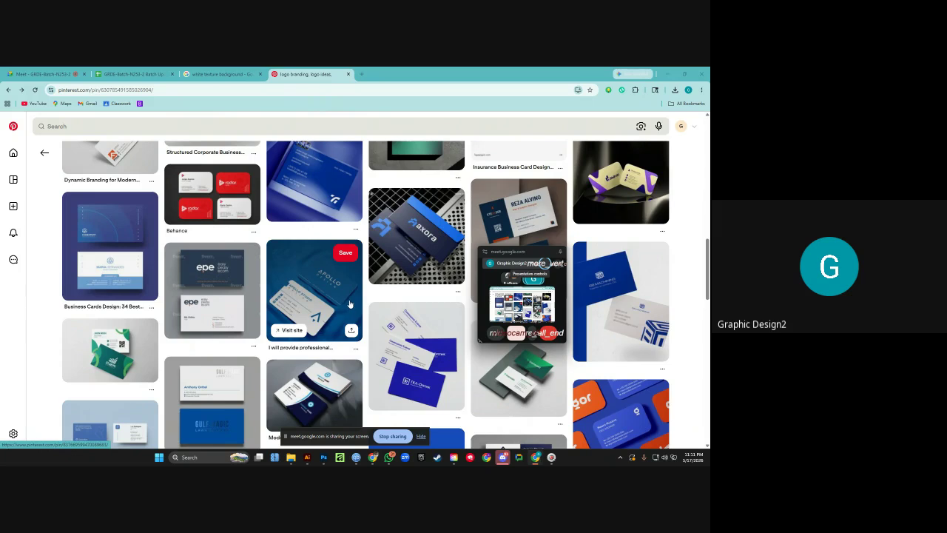
left_click(121, 259)
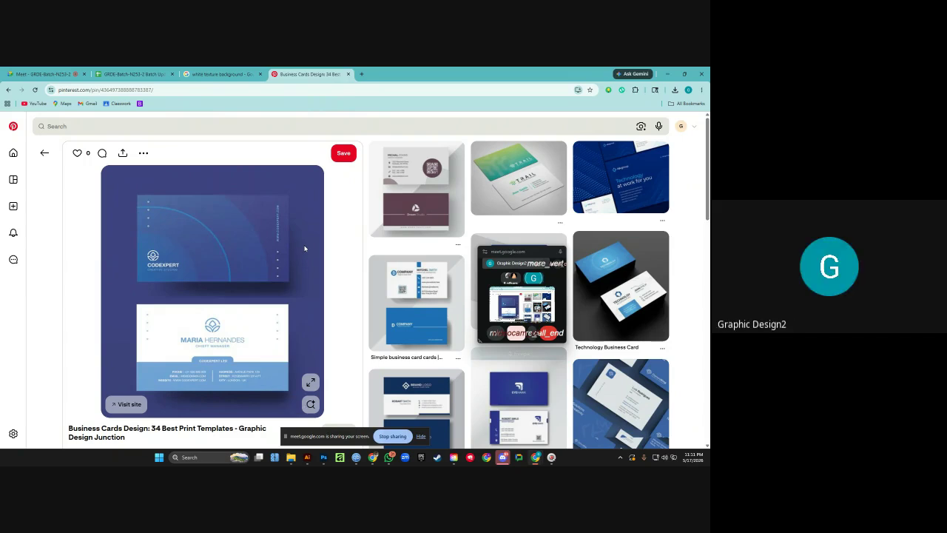
Examine the Codexpert card pin and its related business card designs, moving the meeting window out of the way.
left_click_drag(512, 265, 338, 231)
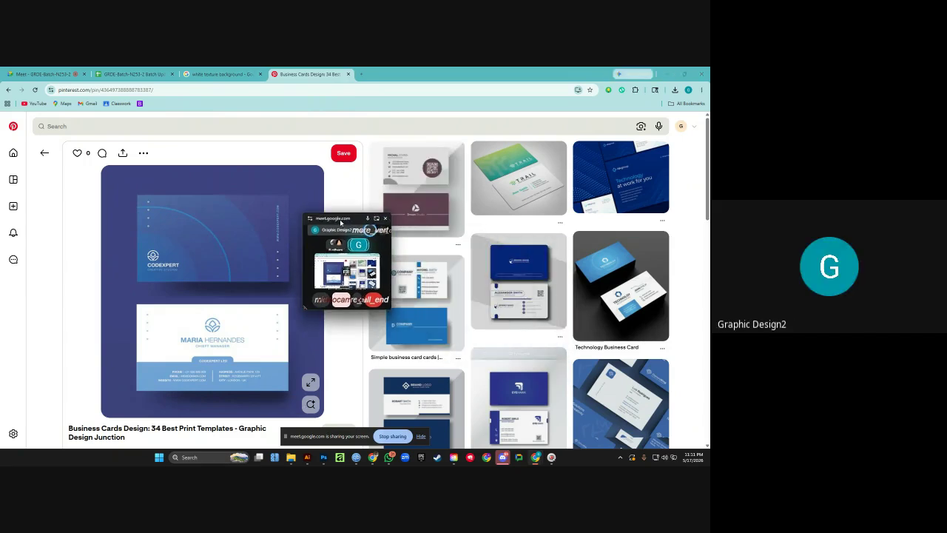
scroll(241, 331, "down", 5)
scroll(241, 331, "down", 5)
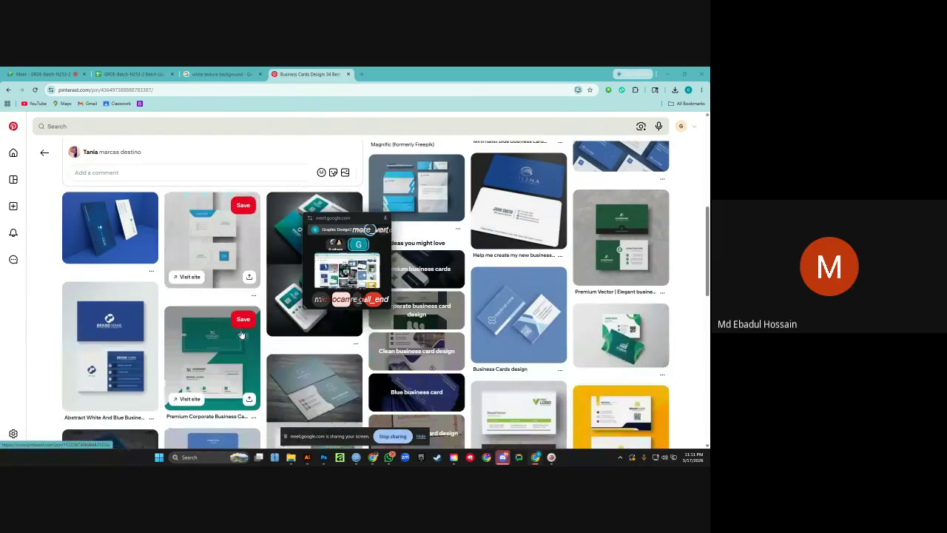
left_click_drag(351, 223, 466, 212)
scroll(307, 259, "up", 10)
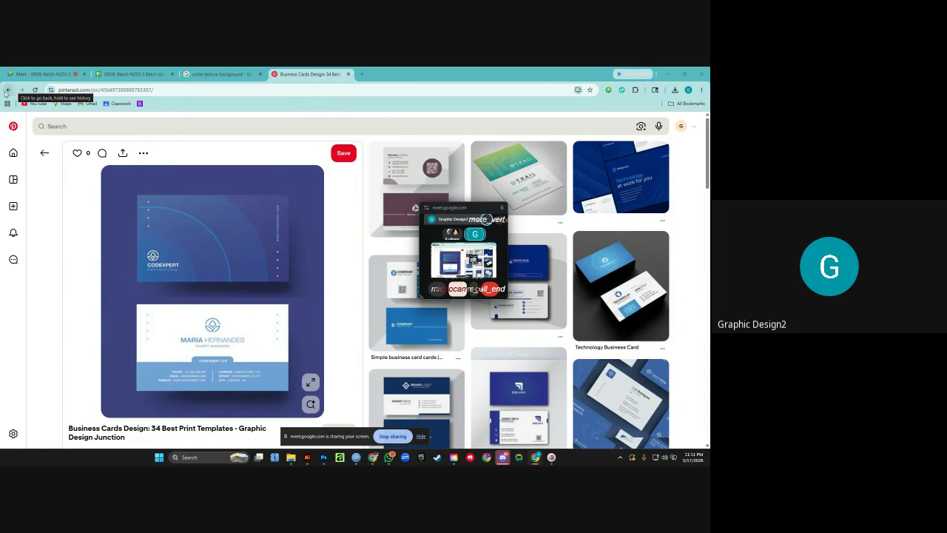
Go back to the Fortune International pin and look over its related designs before returning to the card itself.
left_click(8, 90)
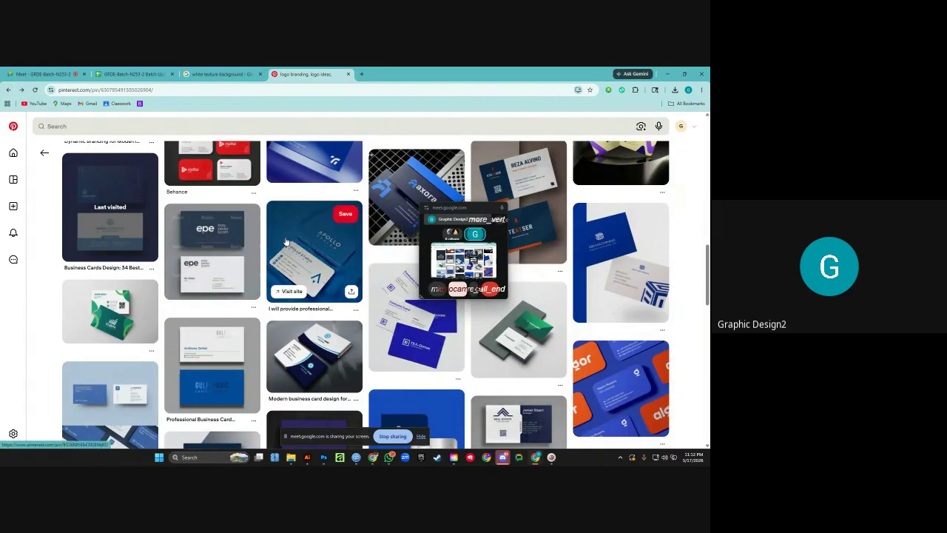
scroll(285, 243, "down", 5)
scroll(285, 242, "up", 8)
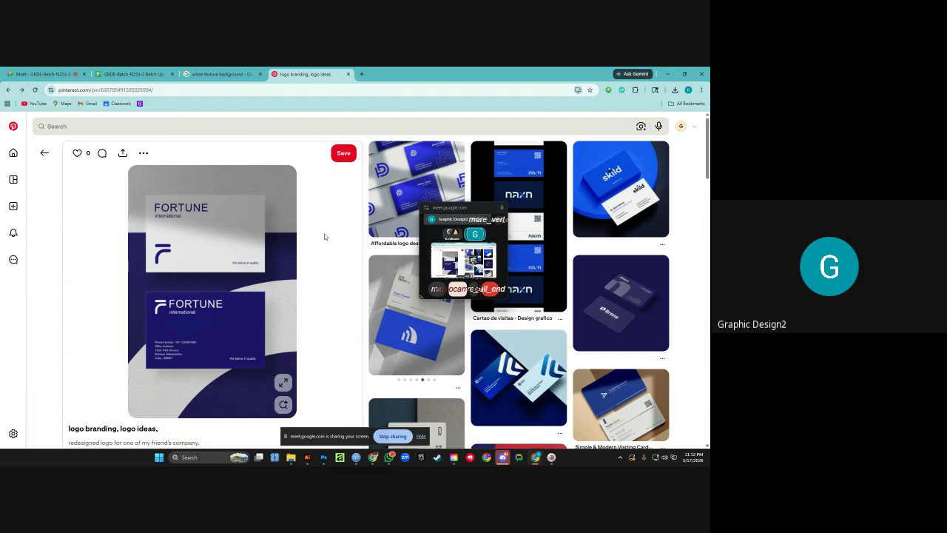
Move the floating meeting window over the related pins, clear of the Fortune International card, and enlarge it.
left_click_drag(416, 204, 508, 174)
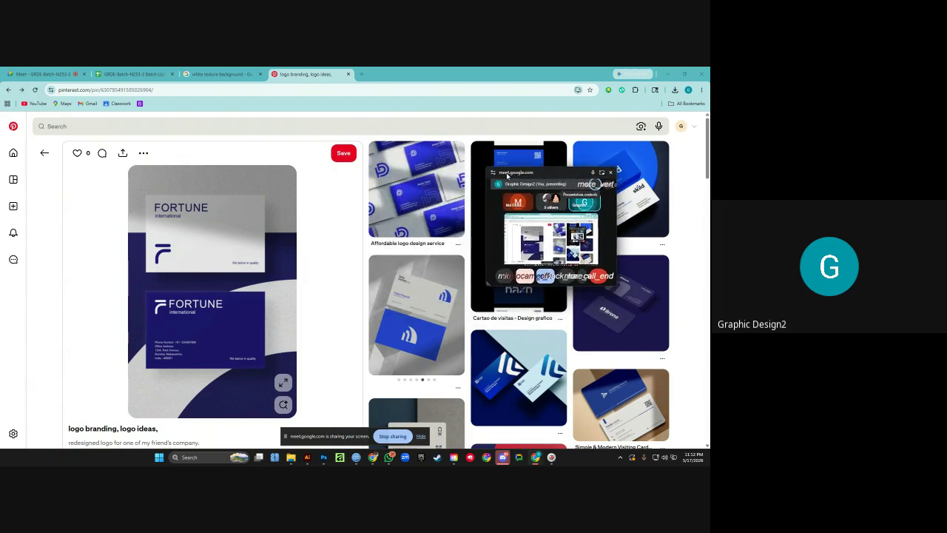
left_click_drag(544, 287, 544, 333)
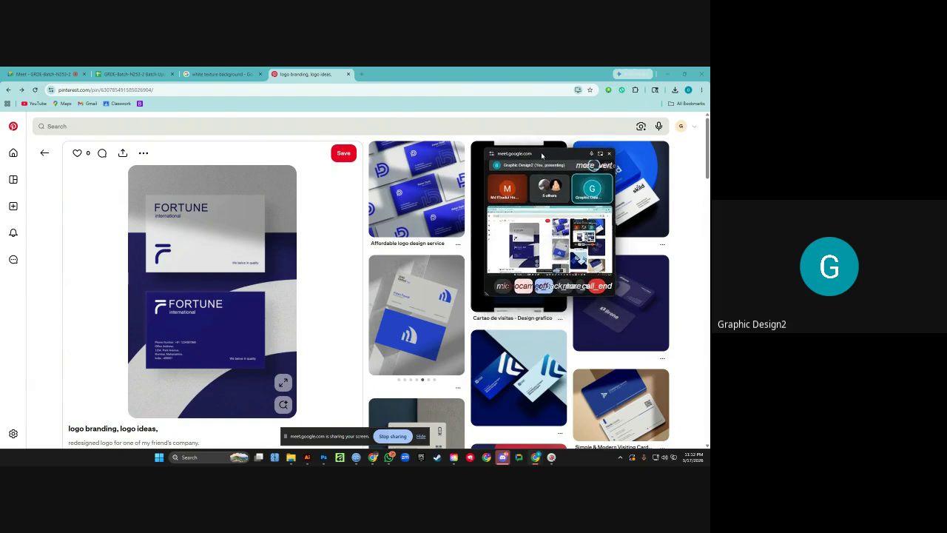
left_click_drag(555, 296, 557, 305)
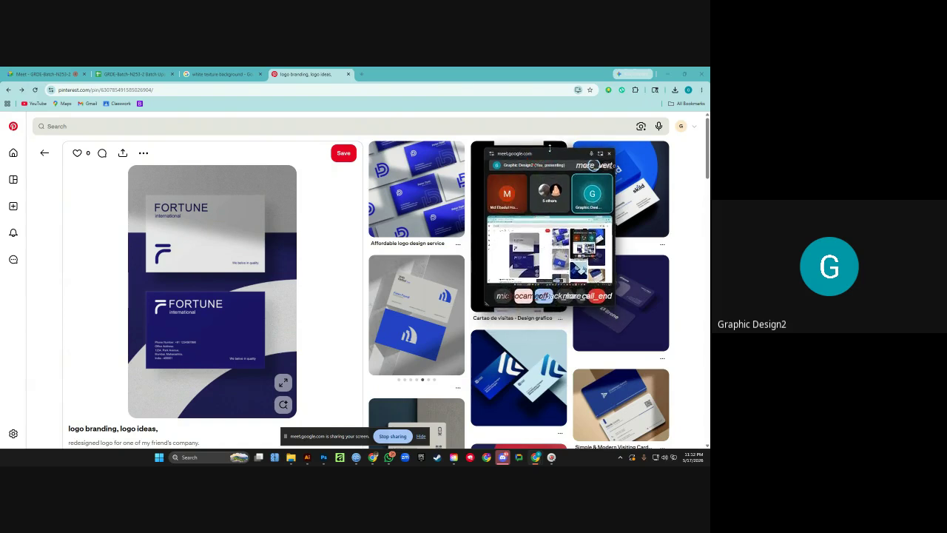
left_click_drag(547, 156, 540, 155)
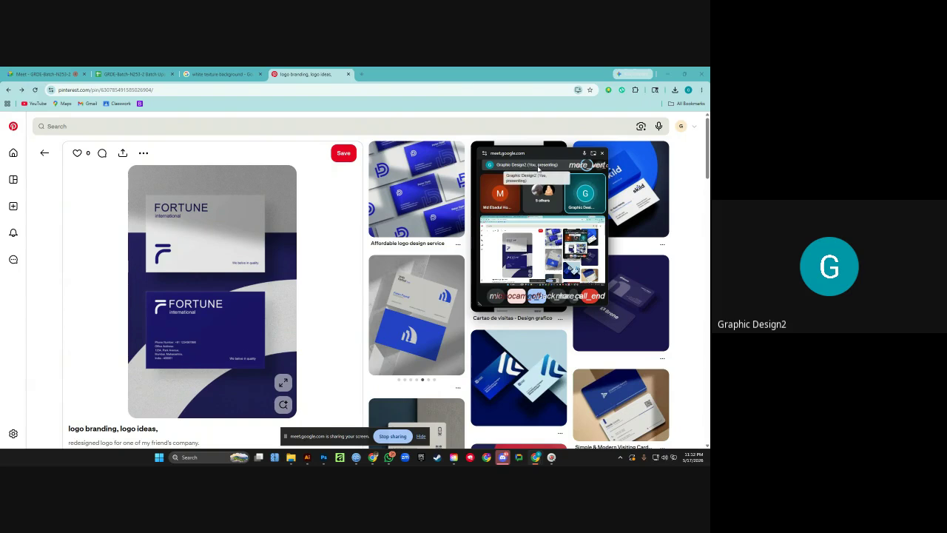
left_click(228, 70)
left_click(269, 74)
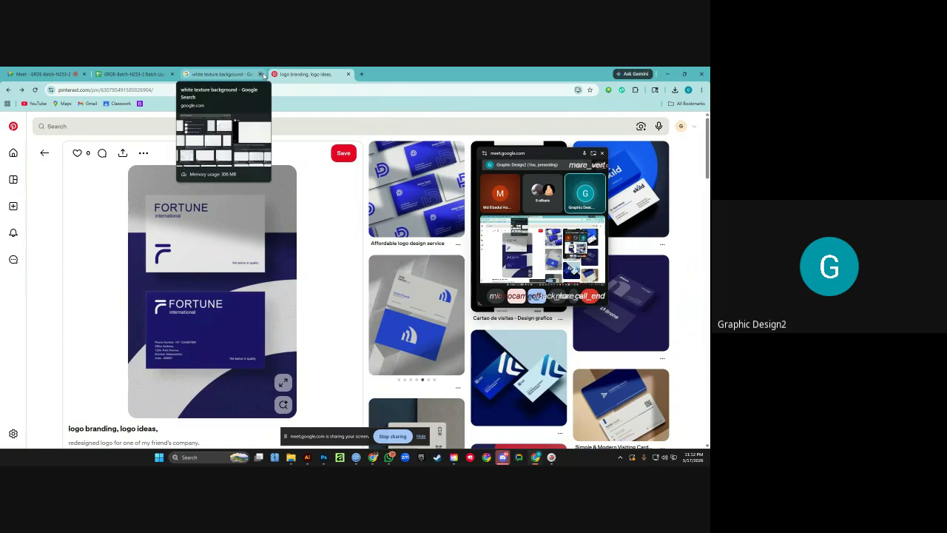
left_click_drag(504, 155, 507, 156)
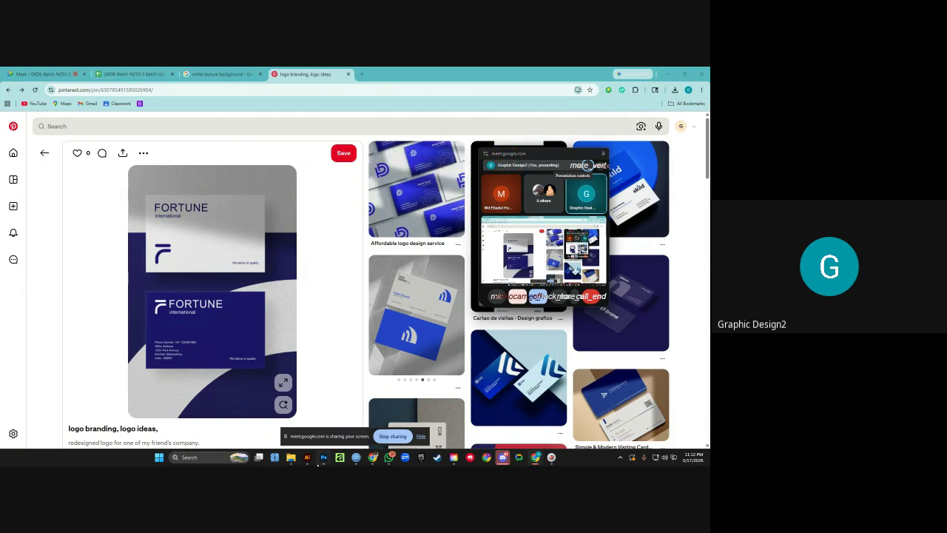
Switch to Photoshop and close the Place Artwork 11 document, keeping the business card mockup open.
left_click(325, 458)
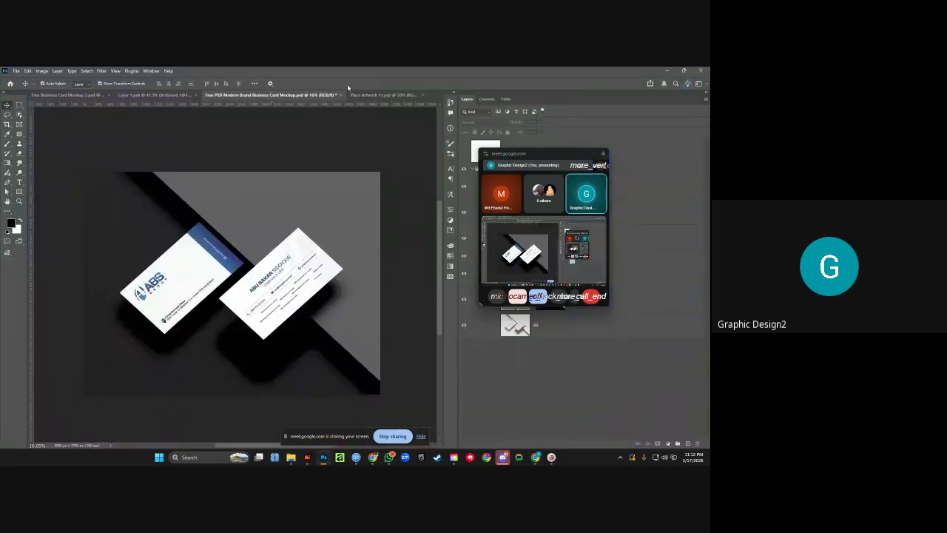
left_click(385, 95)
left_click(422, 94)
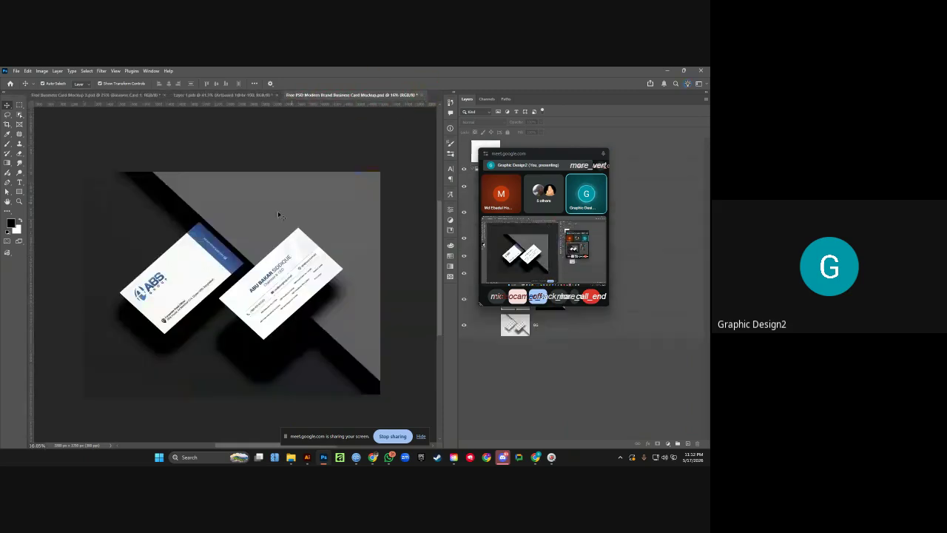
Switch to Illustrator, clear the selection, and move the loose ABS logo and QR code group higher above the business card artboards.
left_click(307, 458)
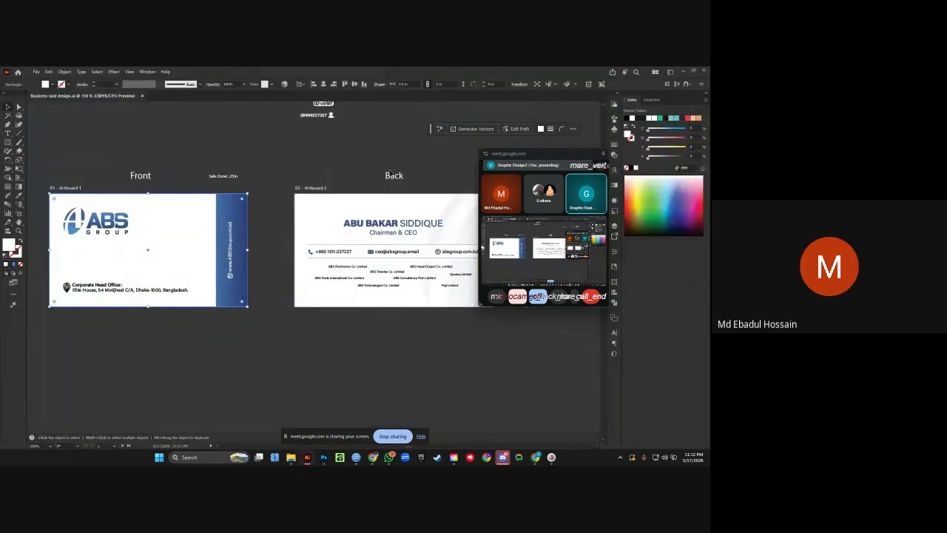
left_click(319, 182)
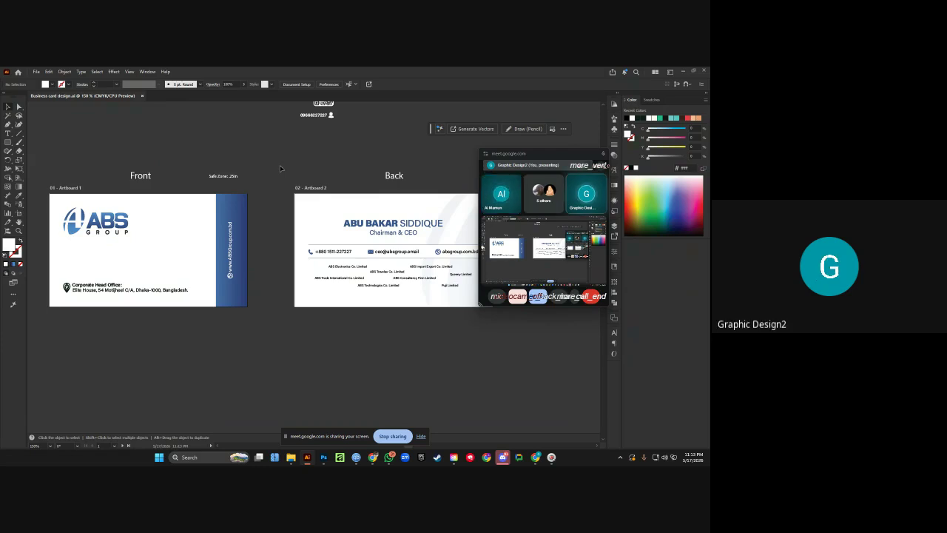
scroll(280, 165, "up", 1)
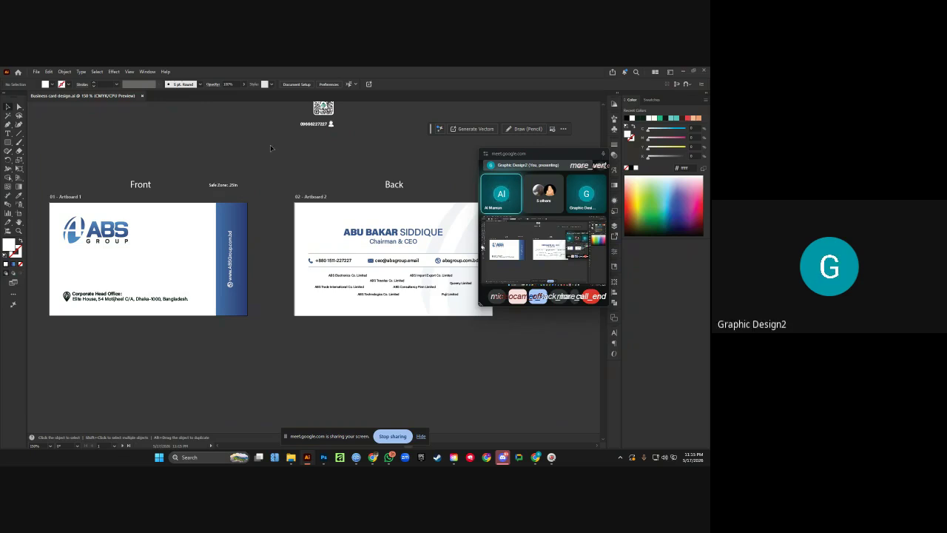
key("ctrl+alt+space")
left_click(238, 153)
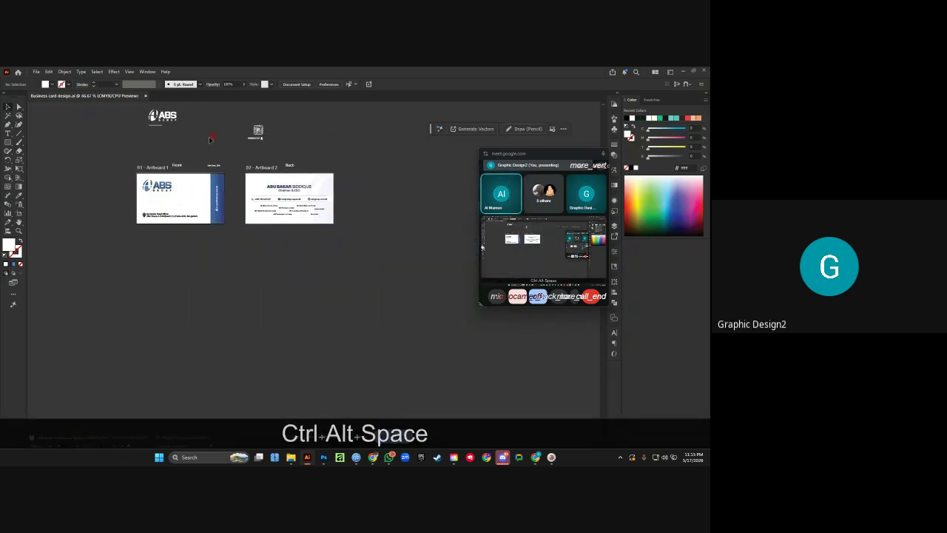
left_click_drag(136, 103, 260, 117)
left_click(342, 129)
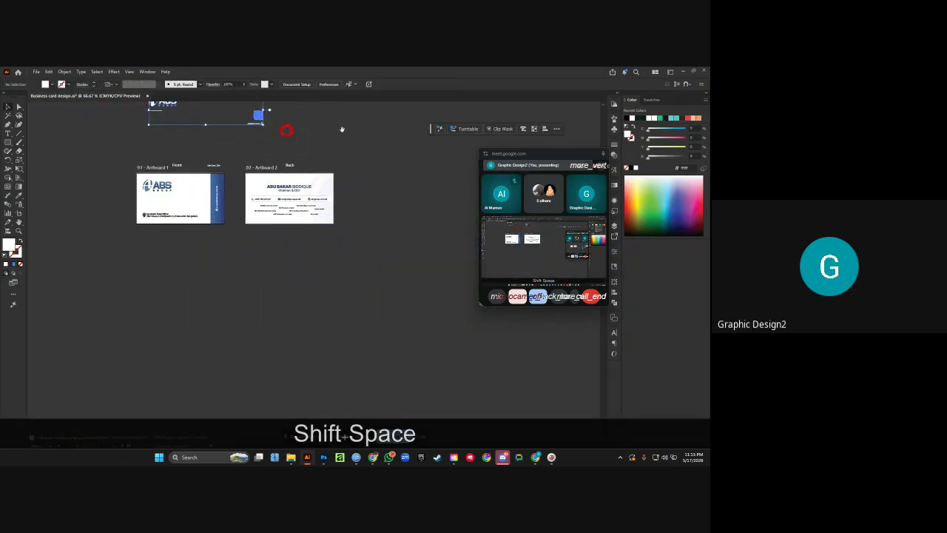
left_click_drag(363, 123, 320, 152)
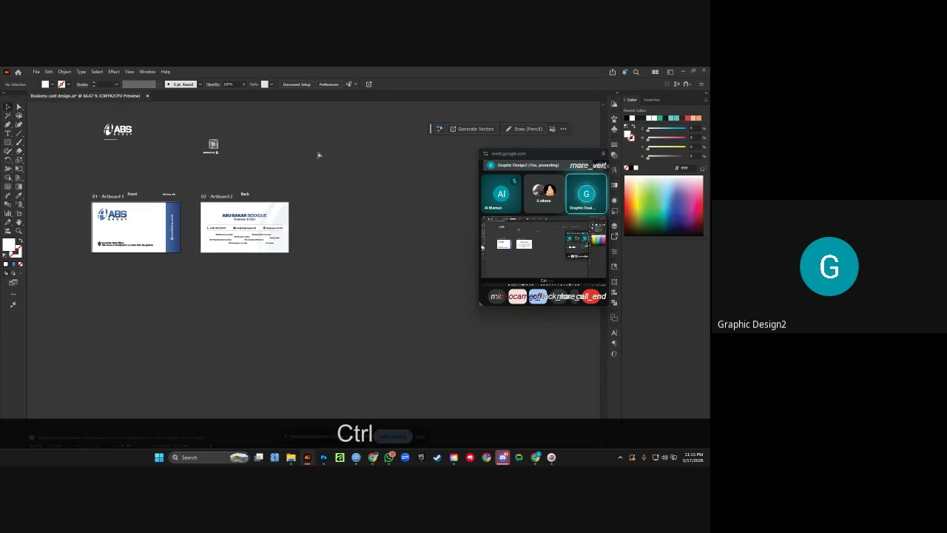
Open the new document settings in Illustrator, and look up "Id design size" on Google in Chrome, expanding the overview of standard dimensions.
key("ctrl+n")
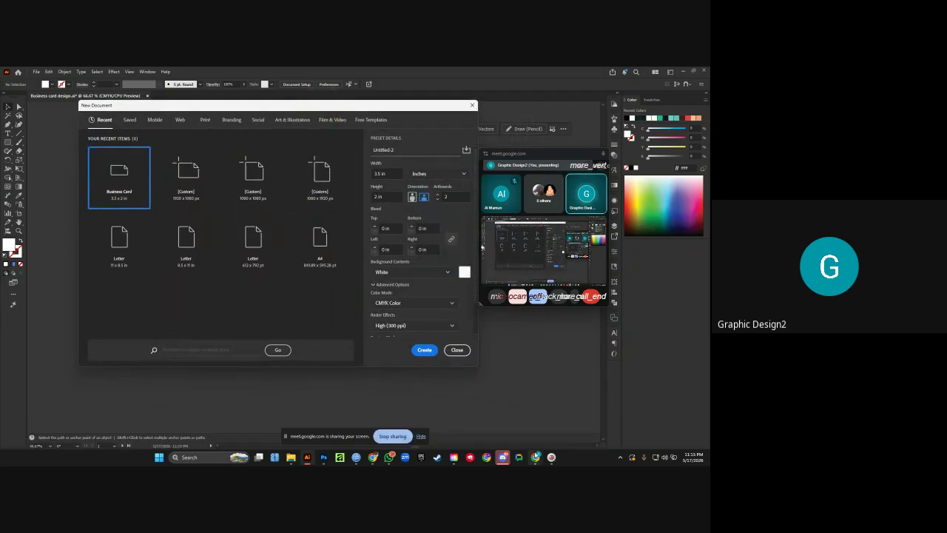
mouse_move(486, 449)
left_click(478, 425)
left_click(222, 74)
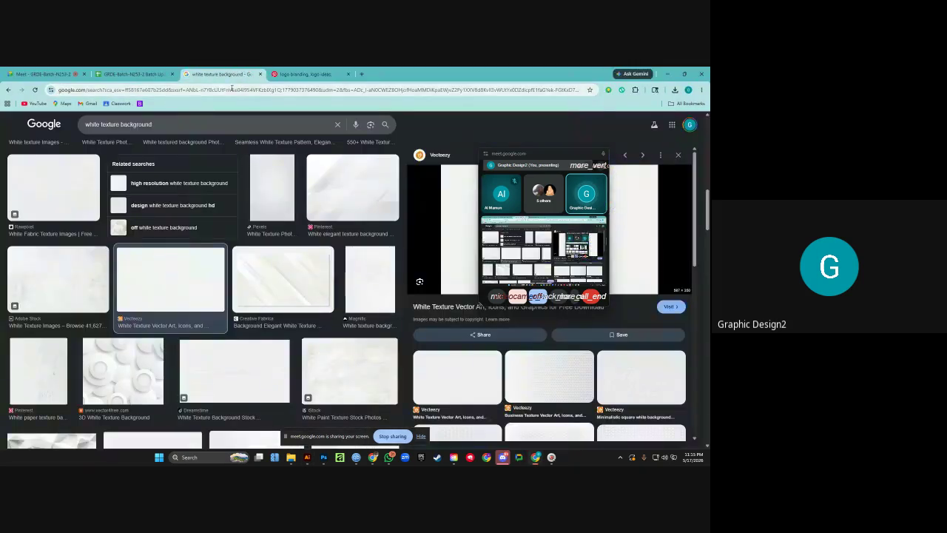
left_click(231, 89)
type("Id de")
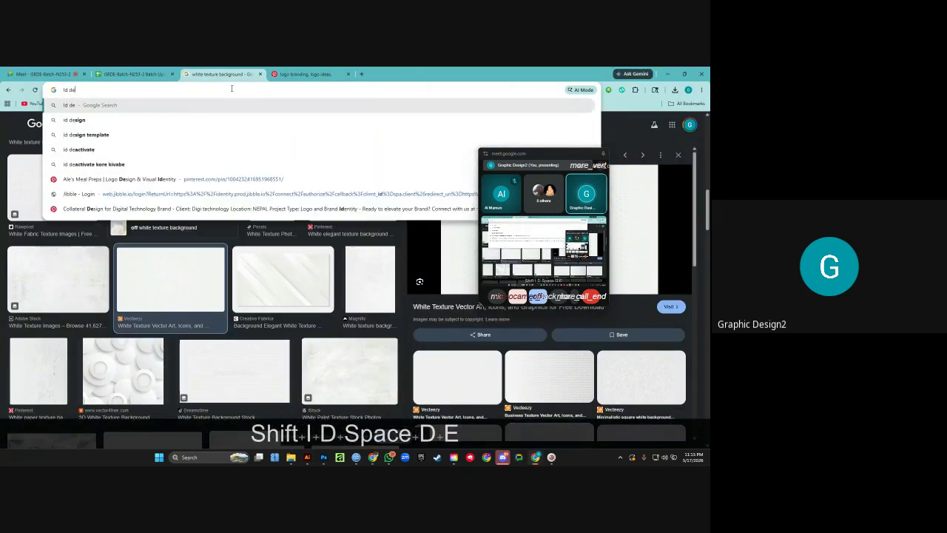
type("sign size")
key("Return")
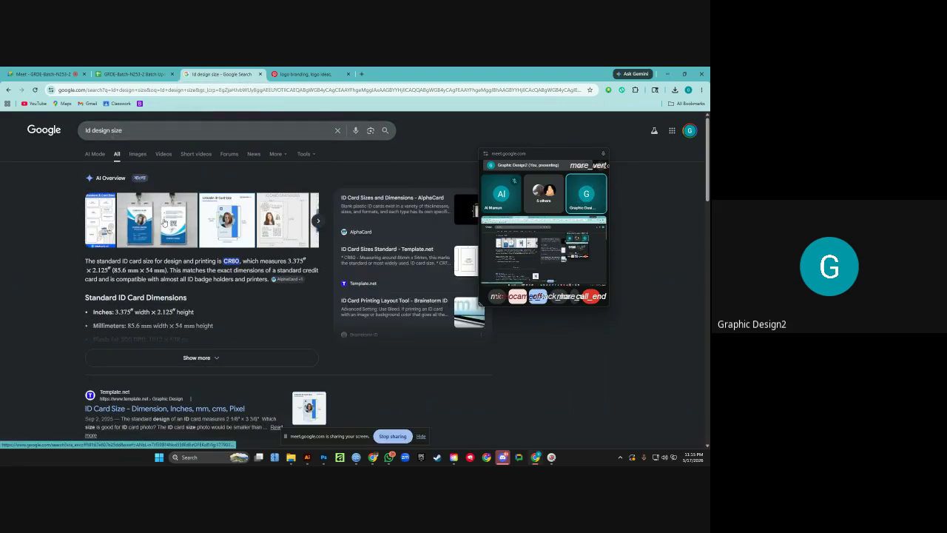
left_click(193, 358)
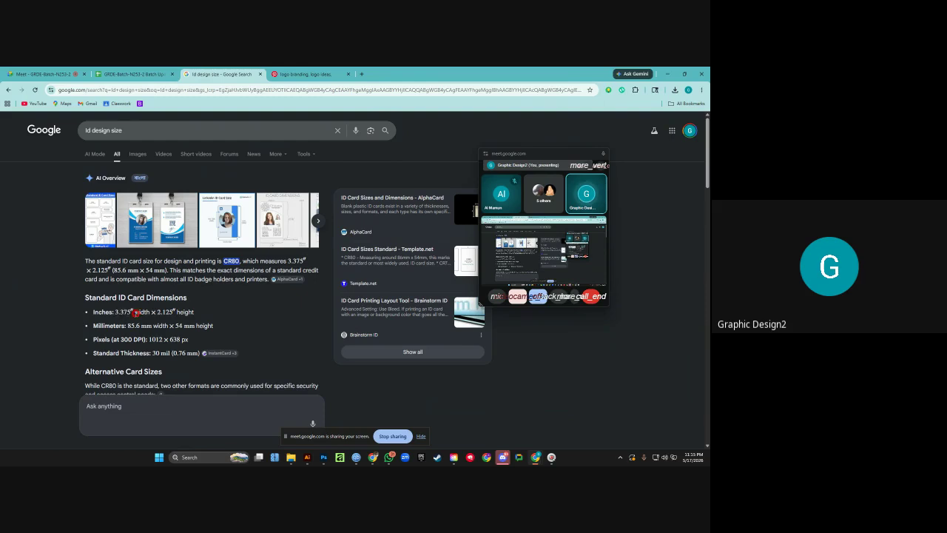
Create an Illustrator document 3.375 in wide and 2.125 in high with two artboards, checking the dimensions in Chrome.
left_click(307, 458)
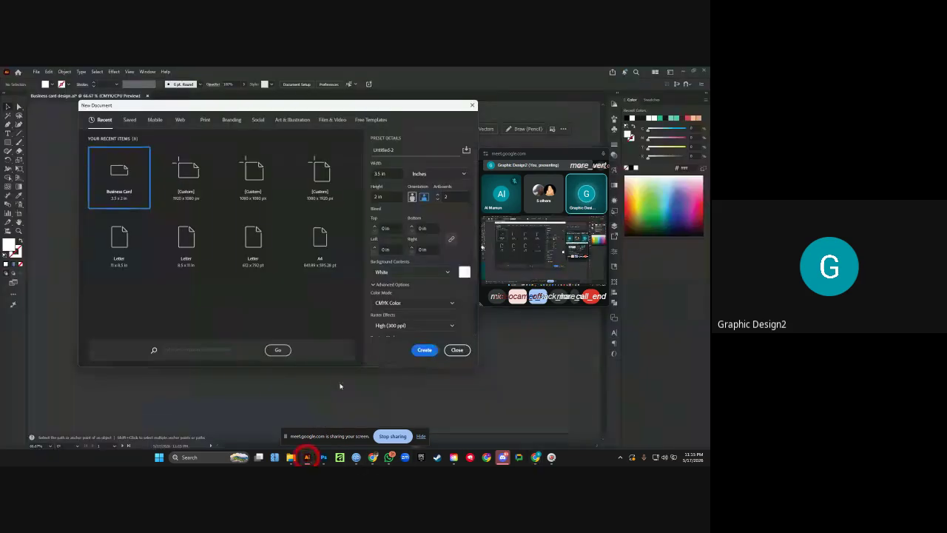
type("3.375")
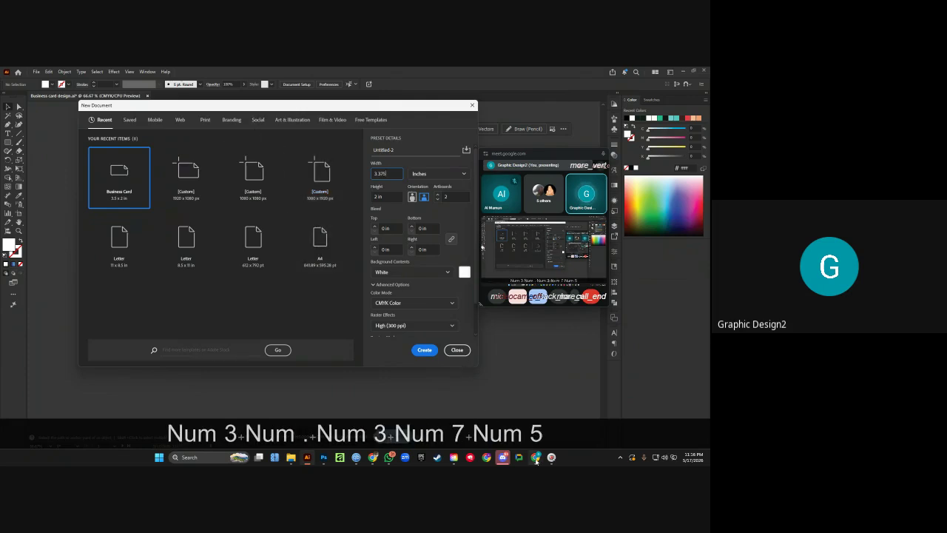
mouse_move(524, 459)
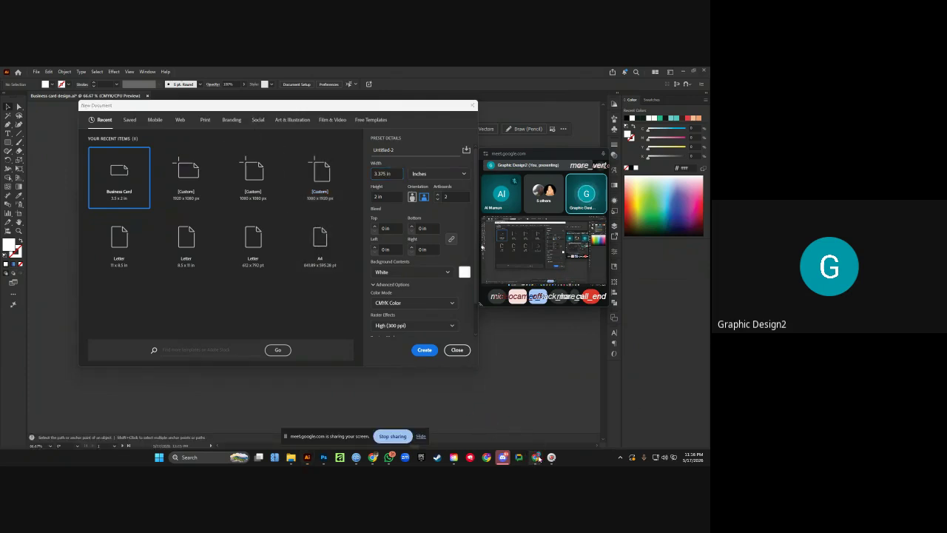
left_click(481, 424)
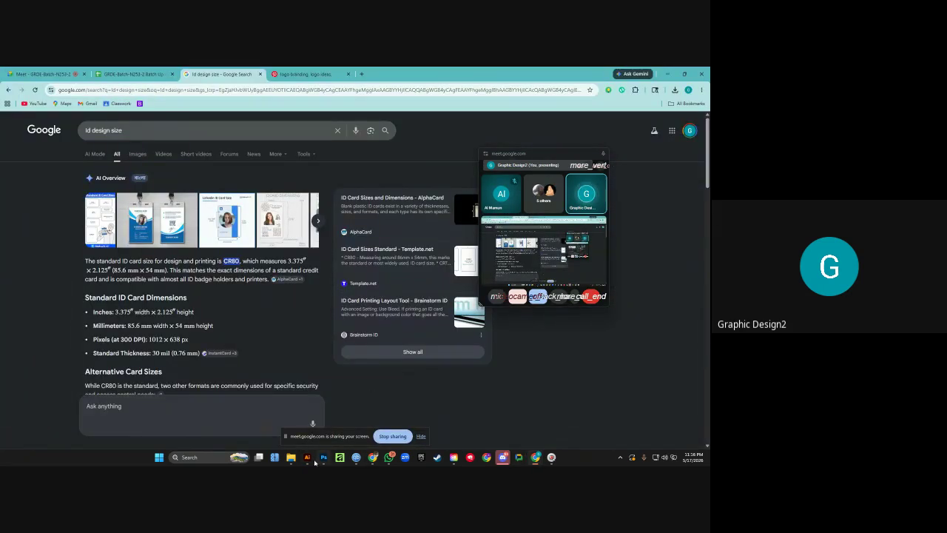
left_click(308, 458)
left_click(379, 196)
type("2")
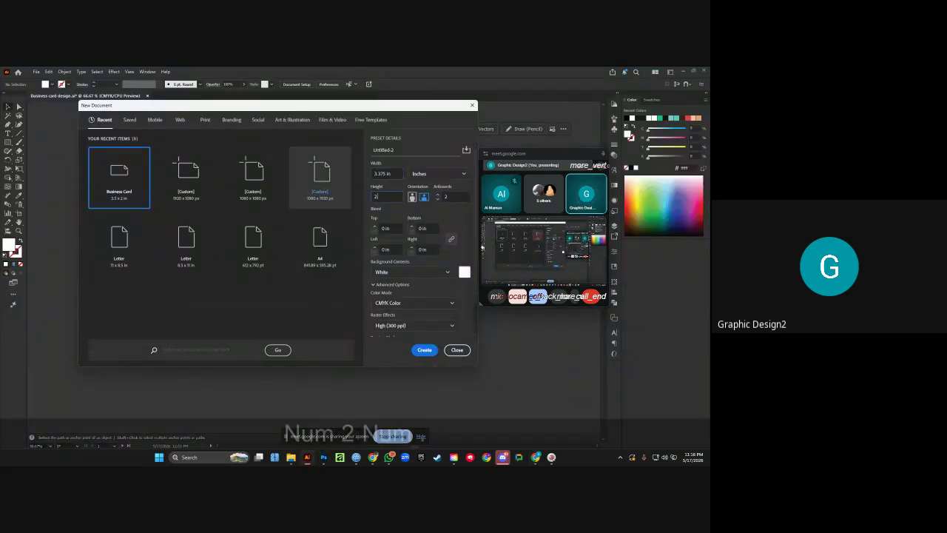
type(".125")
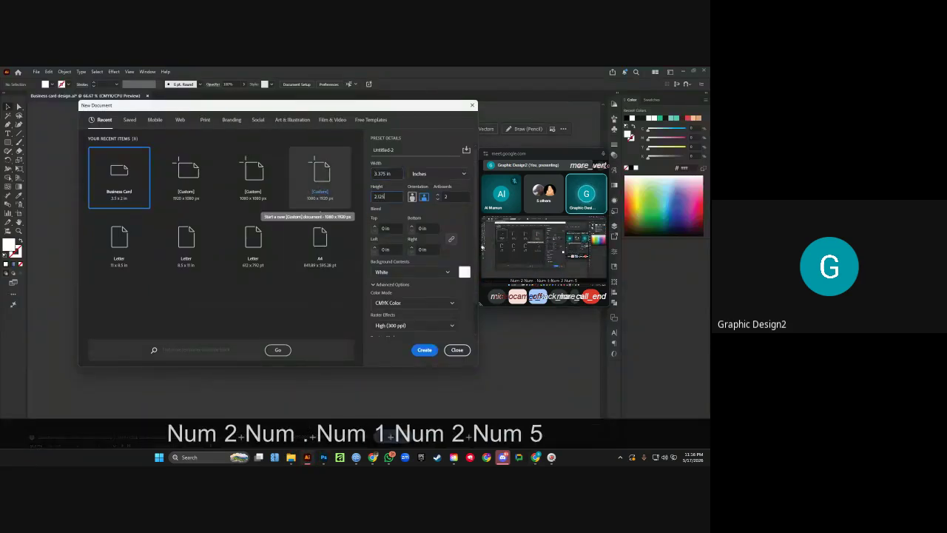
left_click(425, 350)
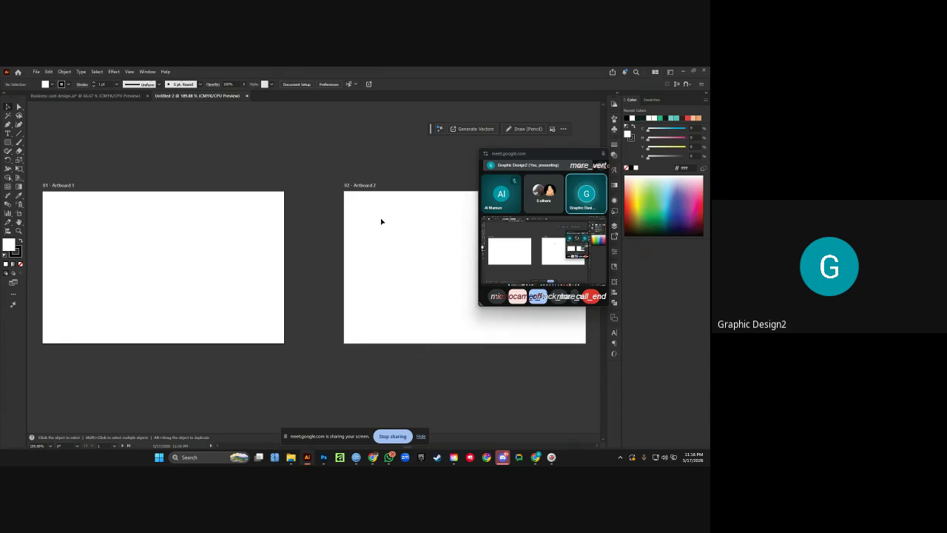
Change both artboards to portrait orientation and move Artboard 2 closer beside Artboard 1.
left_click(19, 213)
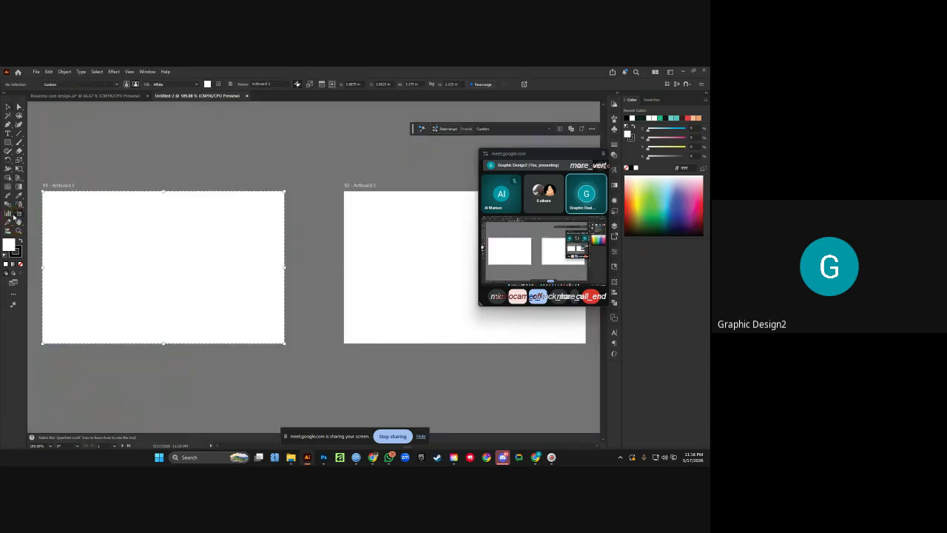
left_click(126, 85)
key("Escape")
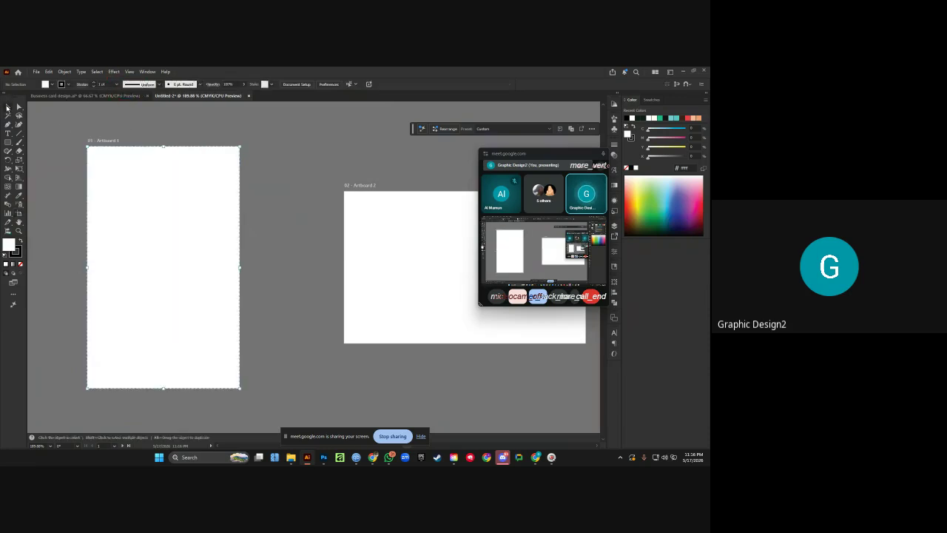
left_click(20, 212)
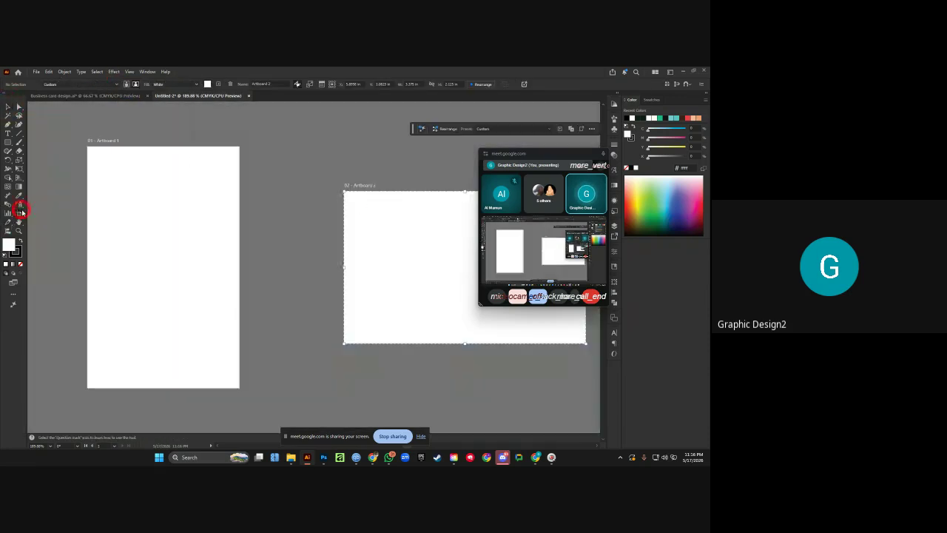
left_click(127, 84)
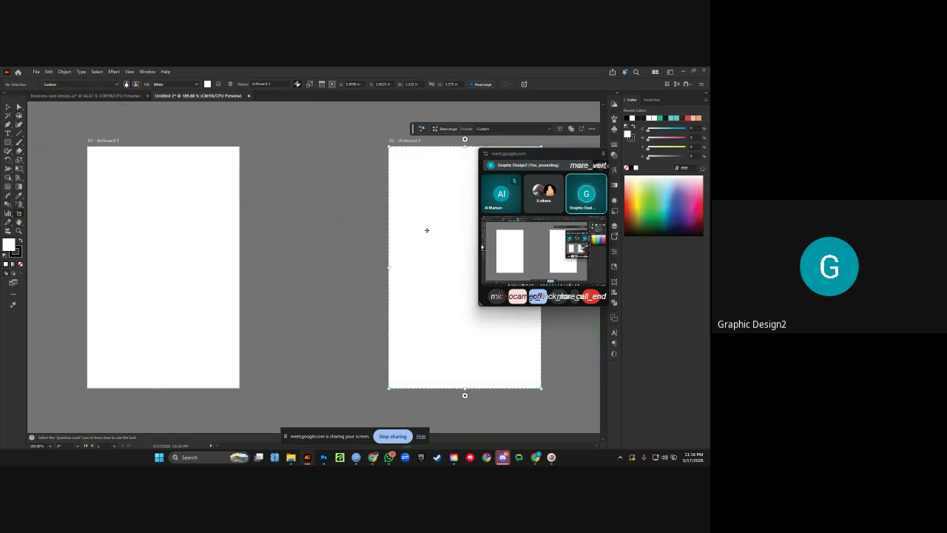
left_click_drag(447, 226, 325, 222)
left_click(8, 107)
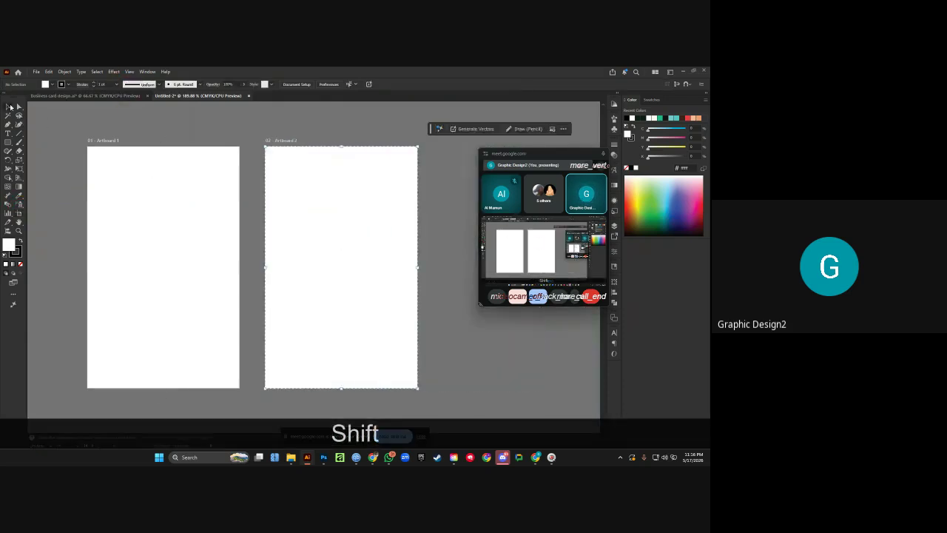
left_click_drag(119, 136, 160, 140)
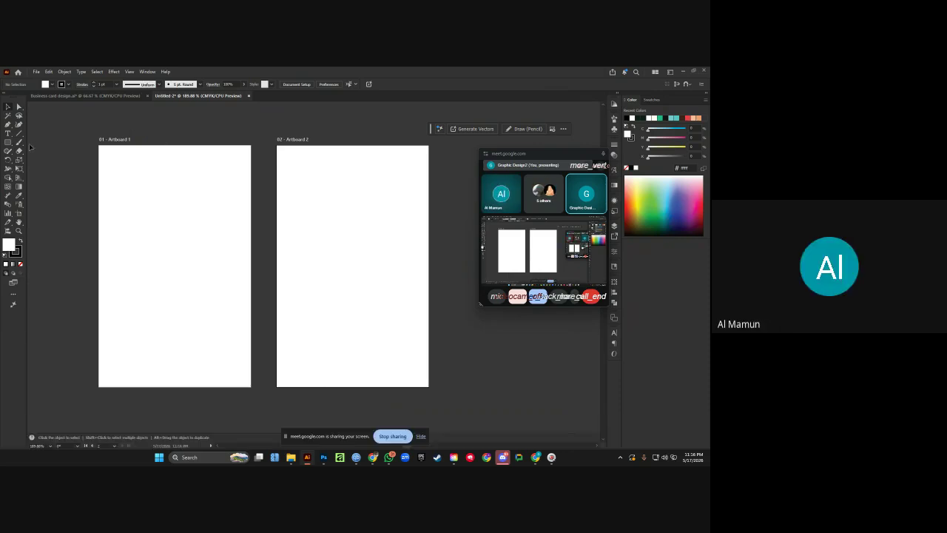
Set the stroke to none, return to Illustrator from Chrome, and draw a 2.125 by 3.375 in rectangle covering each artboard.
left_click(18, 256)
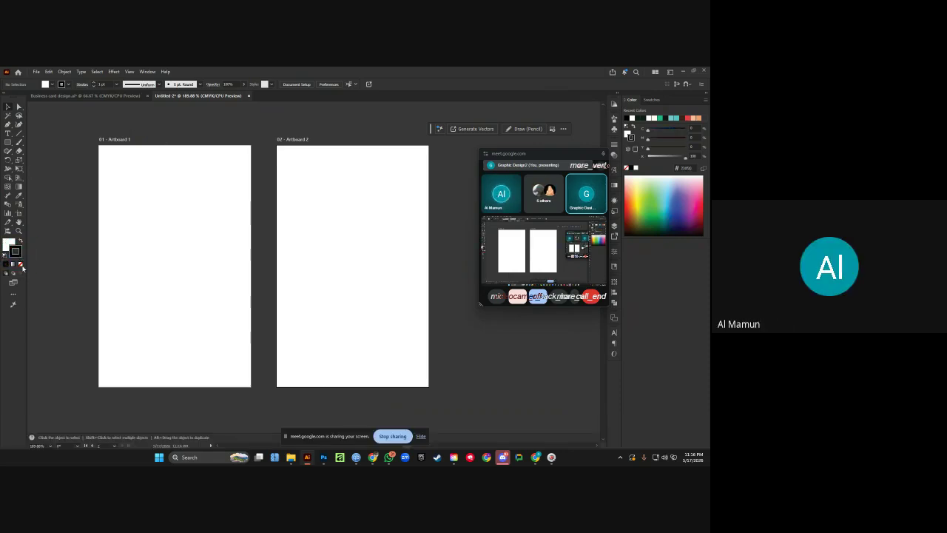
left_click(21, 265)
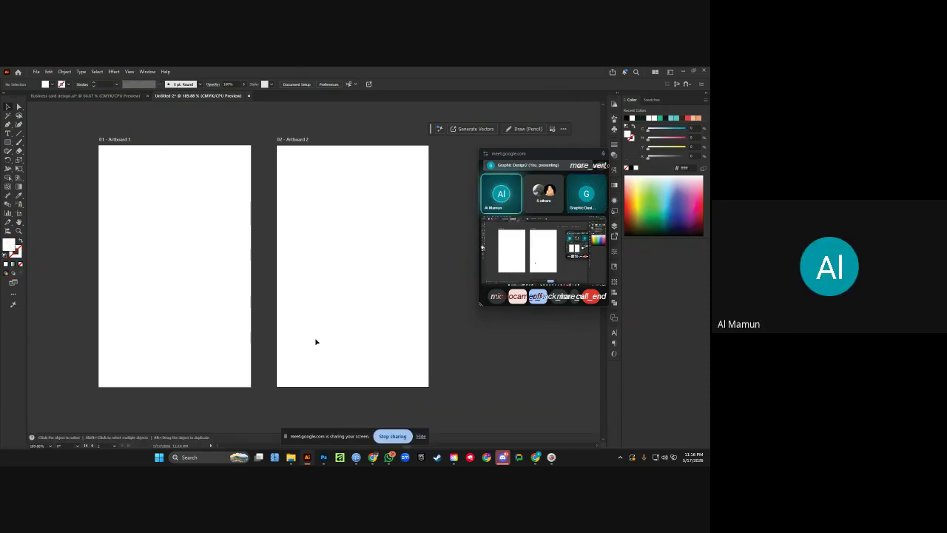
mouse_move(379, 460)
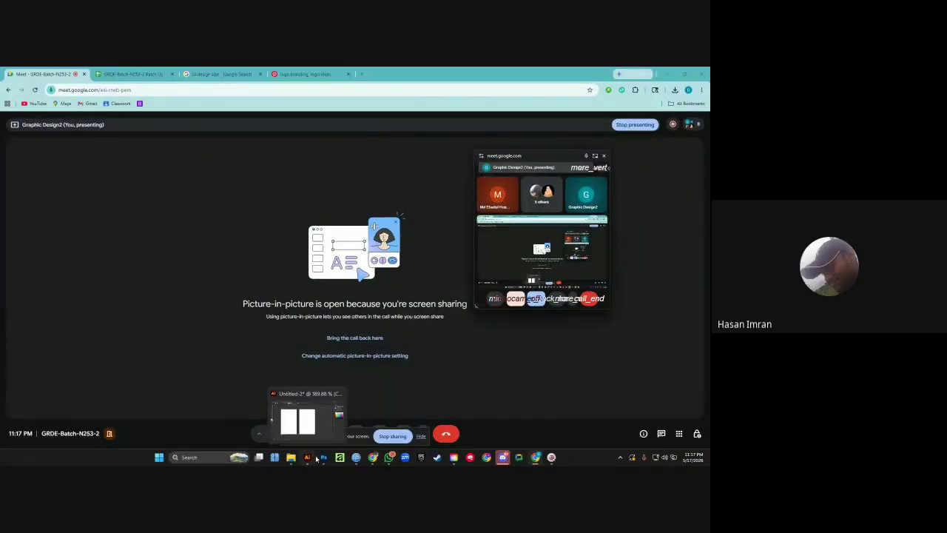
left_click(307, 457)
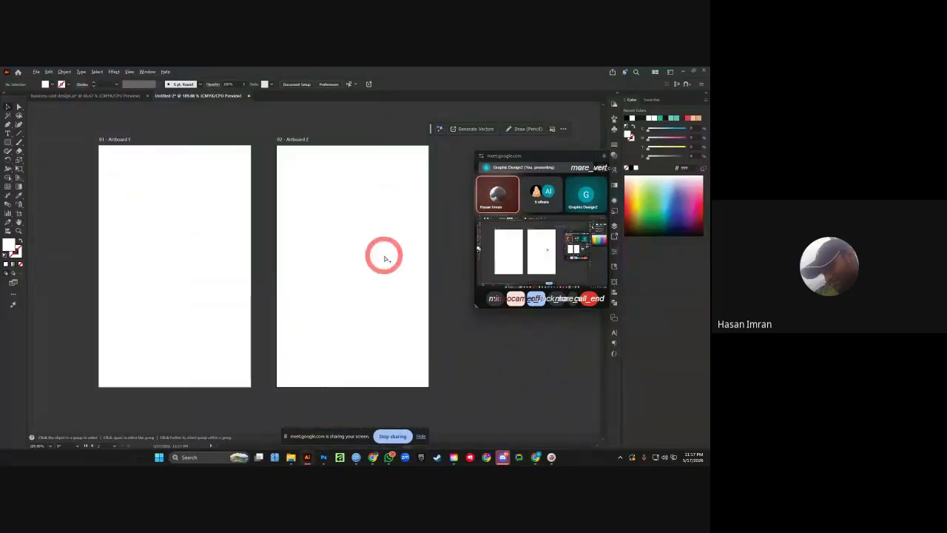
key("ctrl+alt+space")
left_click(388, 255, "ctrl+alt")
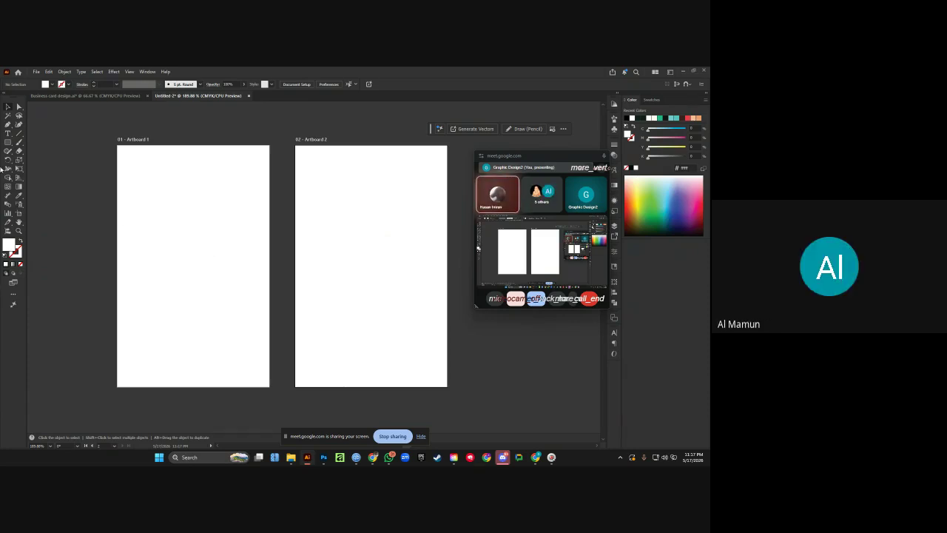
left_click(7, 145)
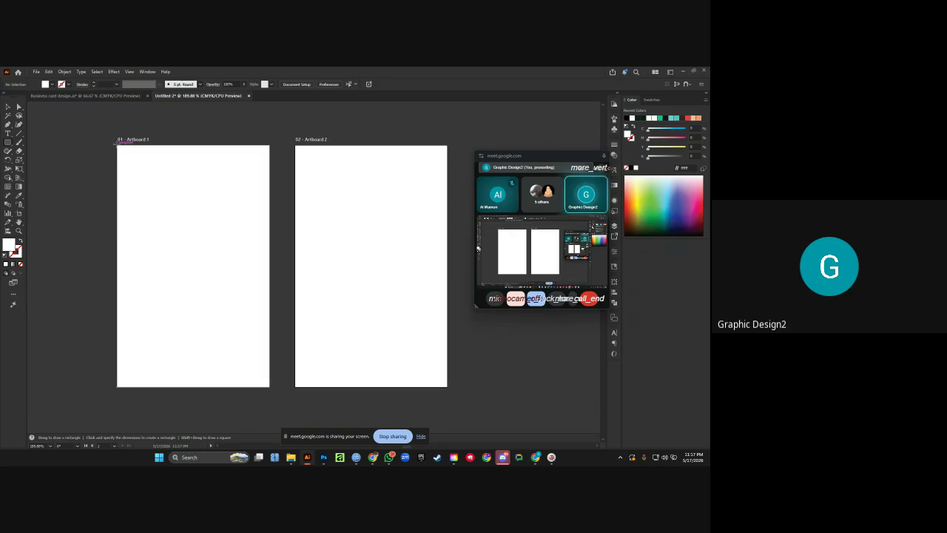
left_click_drag(118, 146, 269, 387)
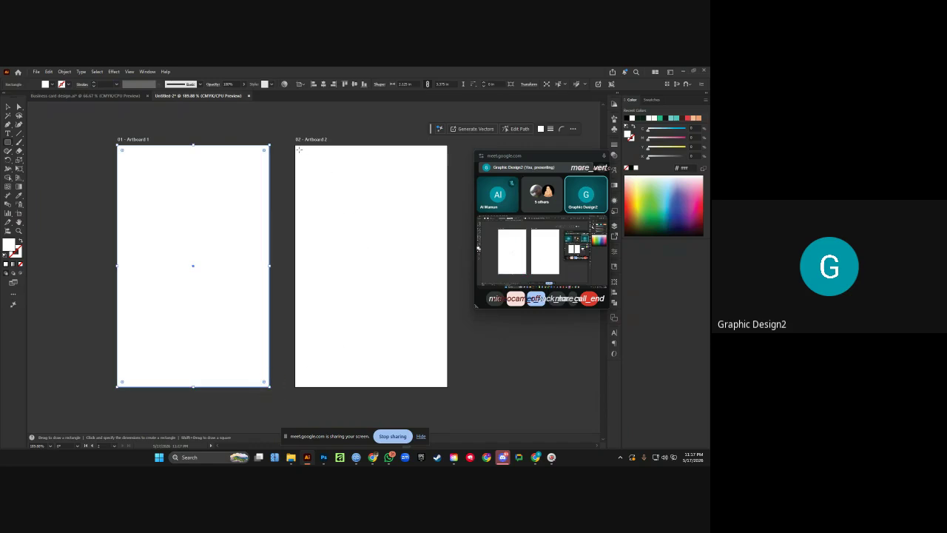
left_click_drag(296, 146, 444, 386)
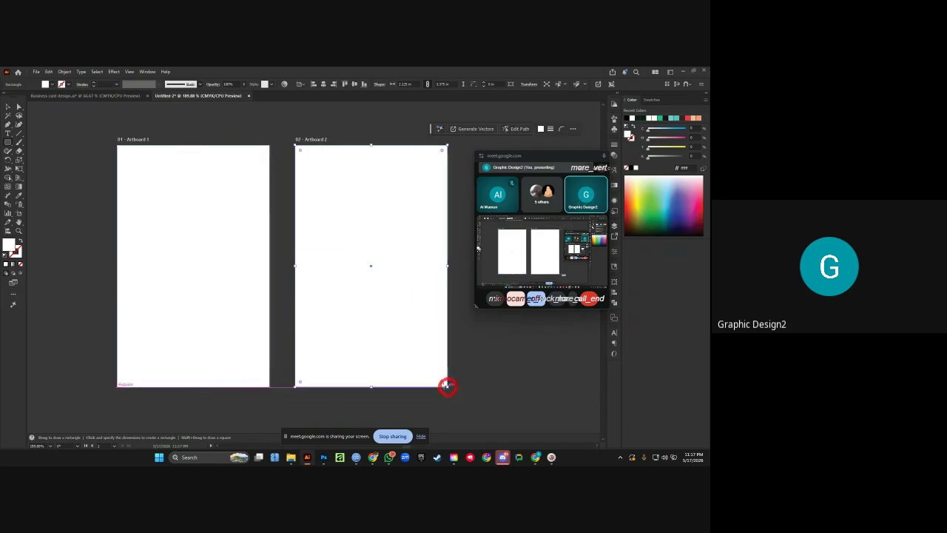
Offset the paths of both artboard rectangles by -0.25 in and convert the inner rectangles into guides.
left_click(7, 106)
left_click_drag(142, 120, 386, 305)
left_click_drag(221, 124, 342, 208)
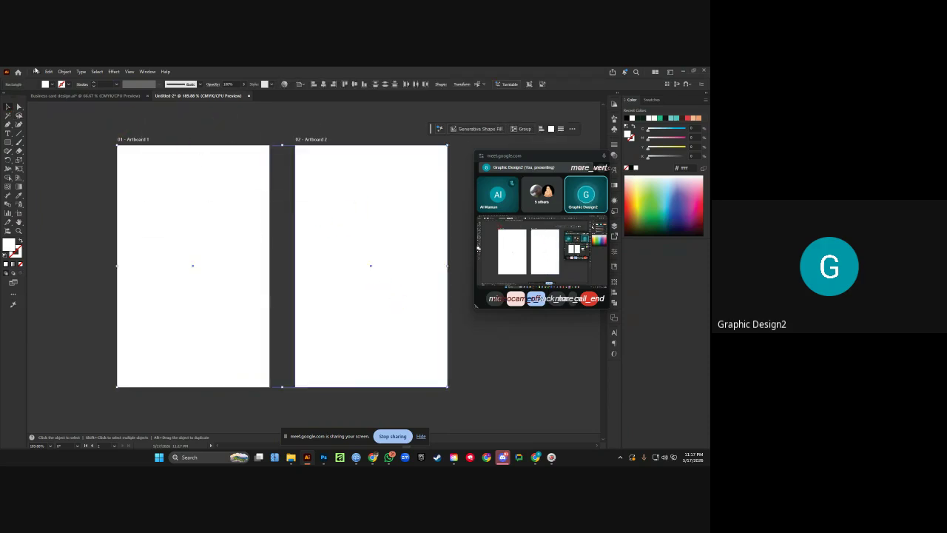
left_click(64, 71)
mouse_move(74, 278)
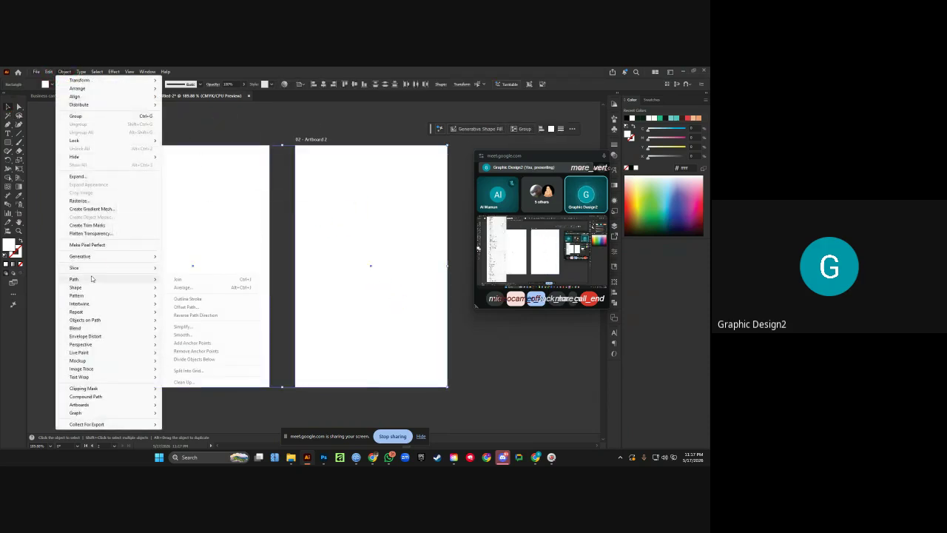
left_click(181, 307)
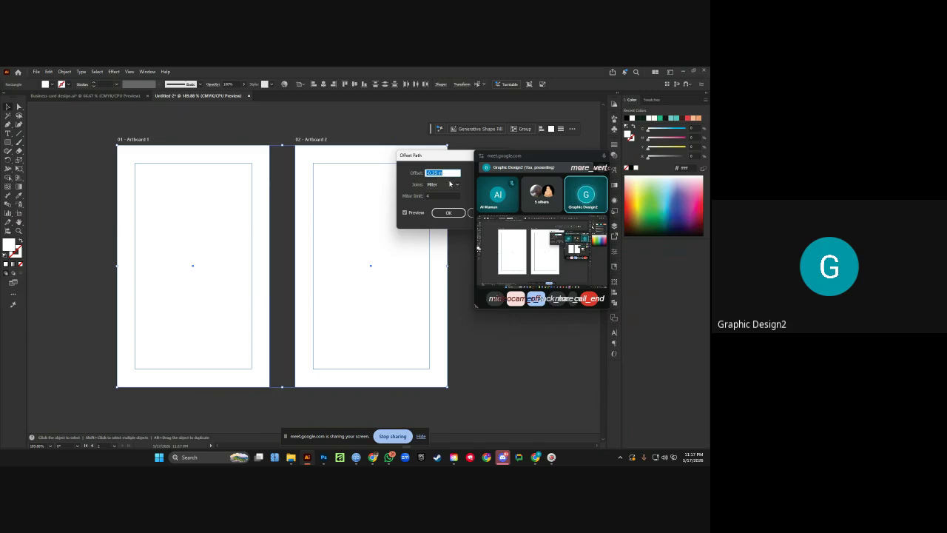
left_click(449, 212)
right_click(62, 150)
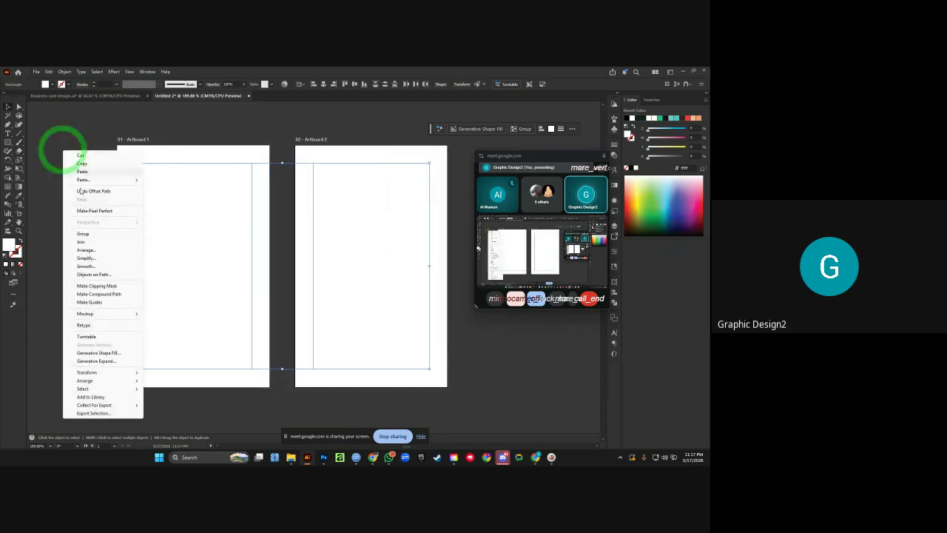
left_click(89, 302)
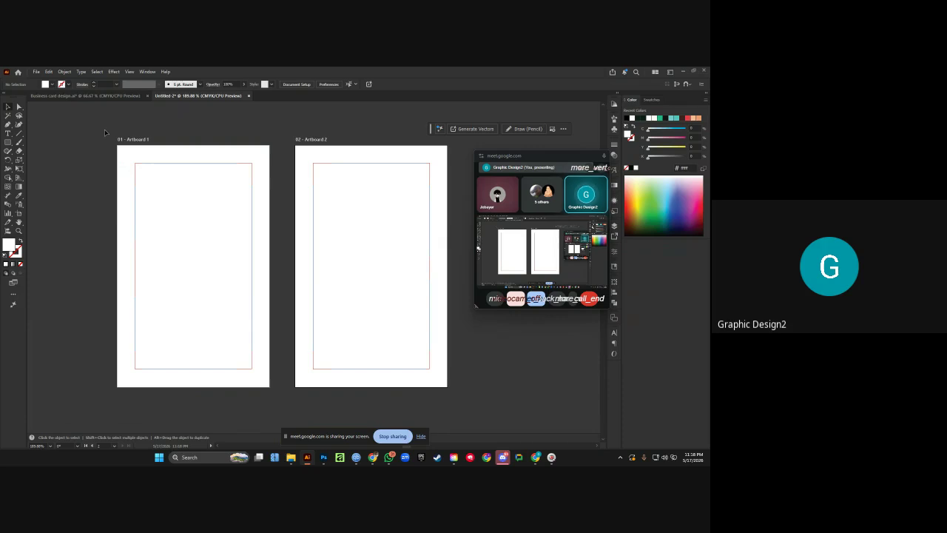
Copy the logo, address, website text and back-side artwork from the business card document and place them above the ID card artboards.
left_click(103, 95)
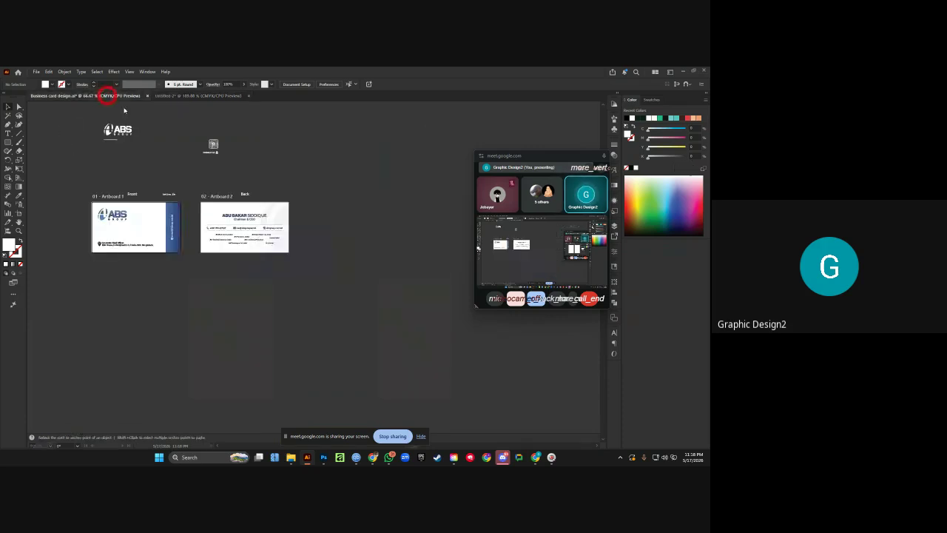
key("ctrl+alt+space")
key("shift")
left_click(115, 243, "shift")
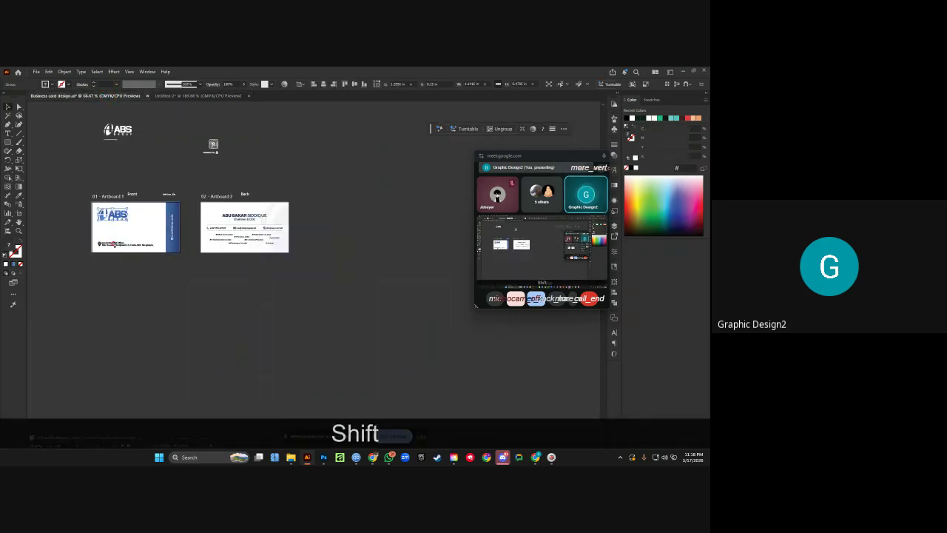
left_click(173, 229, "shift")
left_click(219, 230, "shift")
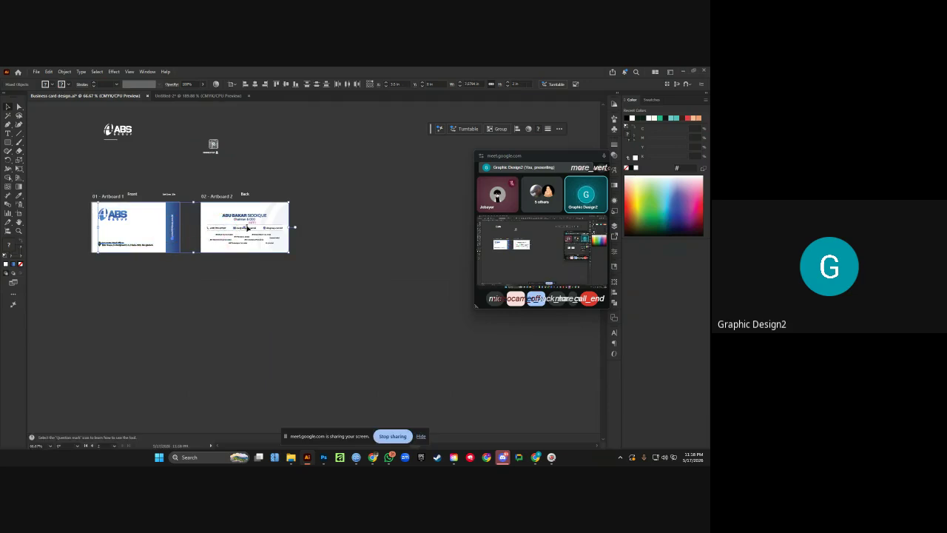
left_click_drag(248, 230, 264, 156)
scroll(275, 192, "up", 1)
scroll(279, 197, "down", 3)
left_click_drag(279, 197, 341, 155)
left_click(391, 203)
scroll(391, 203, "up", 2)
left_click_drag(381, 202, 419, 246)
Release the clipping mask on the pasted back-side artwork and delete its white background and empty mask shape.
right_click(312, 185)
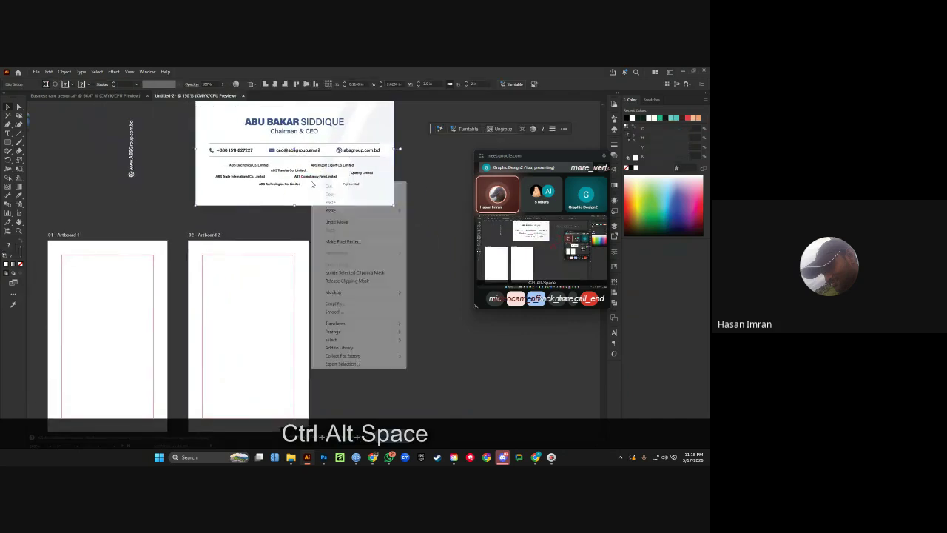
left_click(394, 264)
scroll(390, 269, "down", 1)
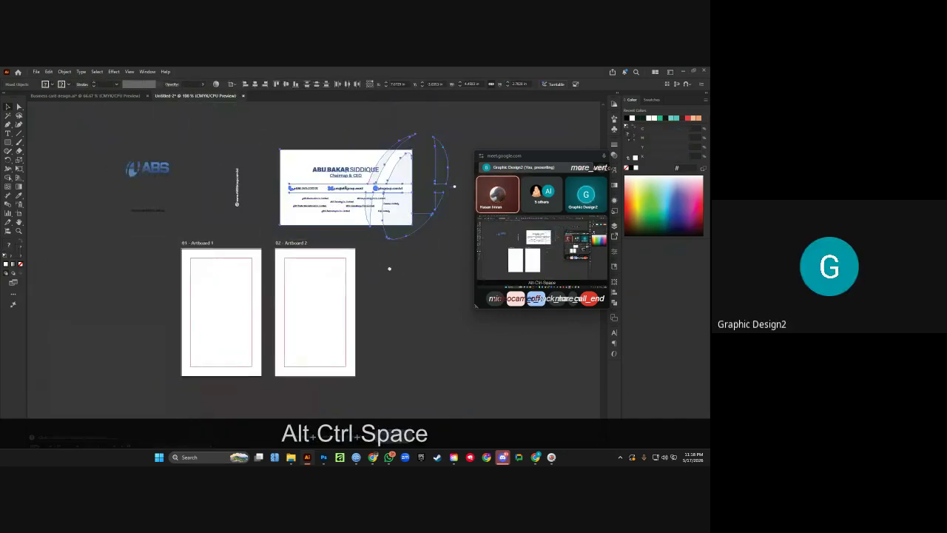
left_click(328, 218)
key("BackSpace")
left_click(320, 219)
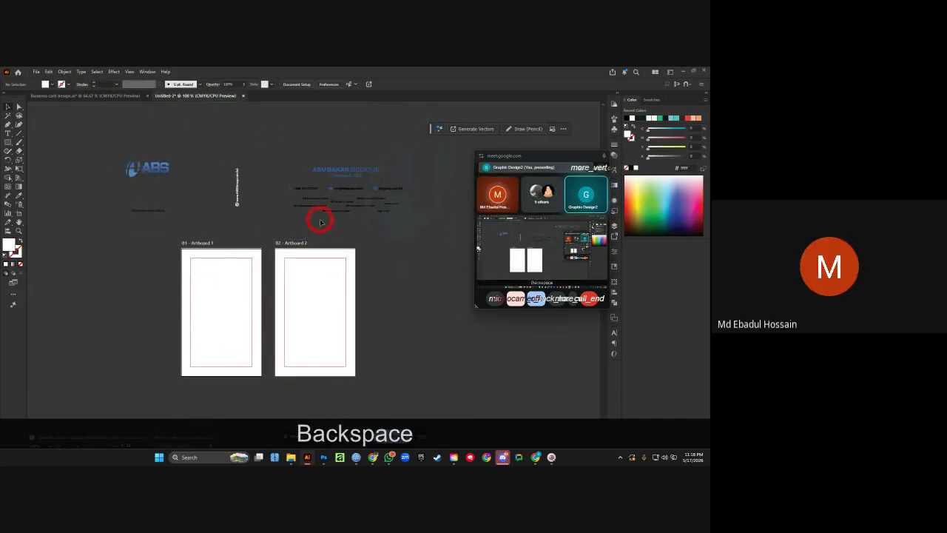
left_click(245, 224)
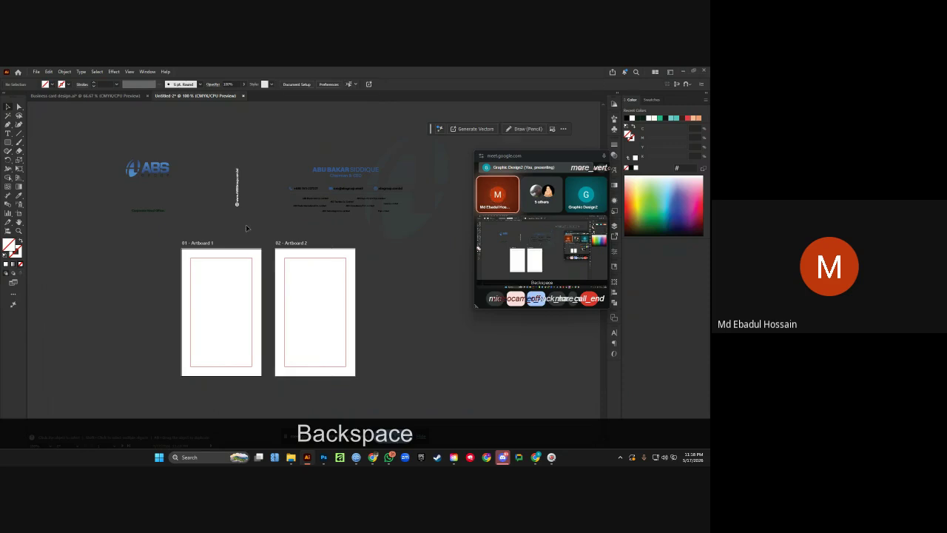
Move the blue ABS logo to just above Artboard 1 and clear the selection.
left_click_drag(264, 189, 284, 185)
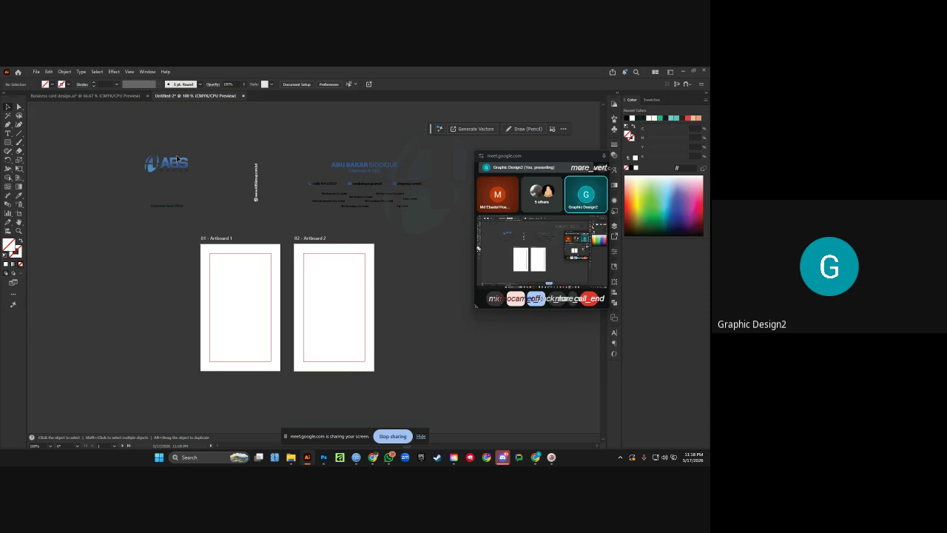
key("ctrl+alt")
left_click_drag(170, 166, 221, 191)
left_click(38, 148)
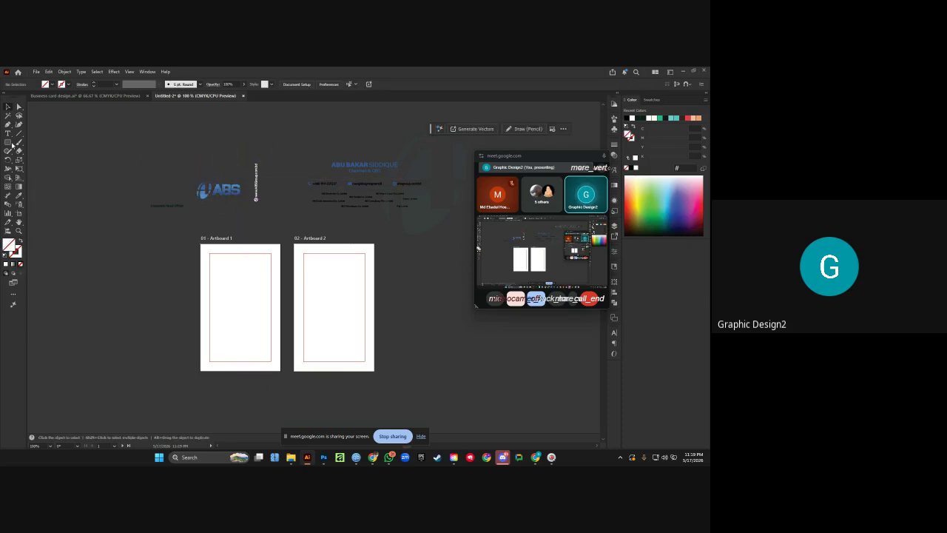
Draw a square about 0.58 in wide in the upper part of Artboard 1 and center it horizontally on the artboard.
left_click(9, 143)
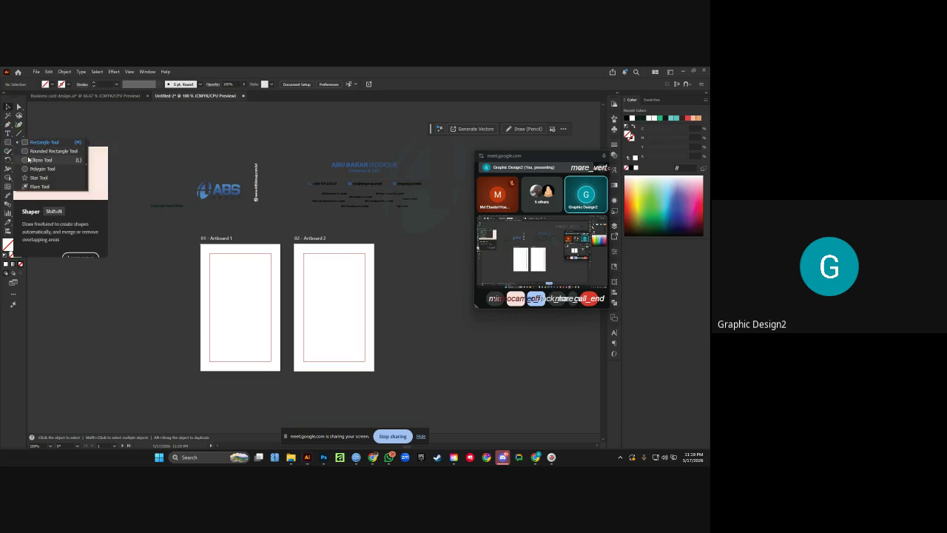
left_click(28, 159)
scroll(234, 289, "up", 5)
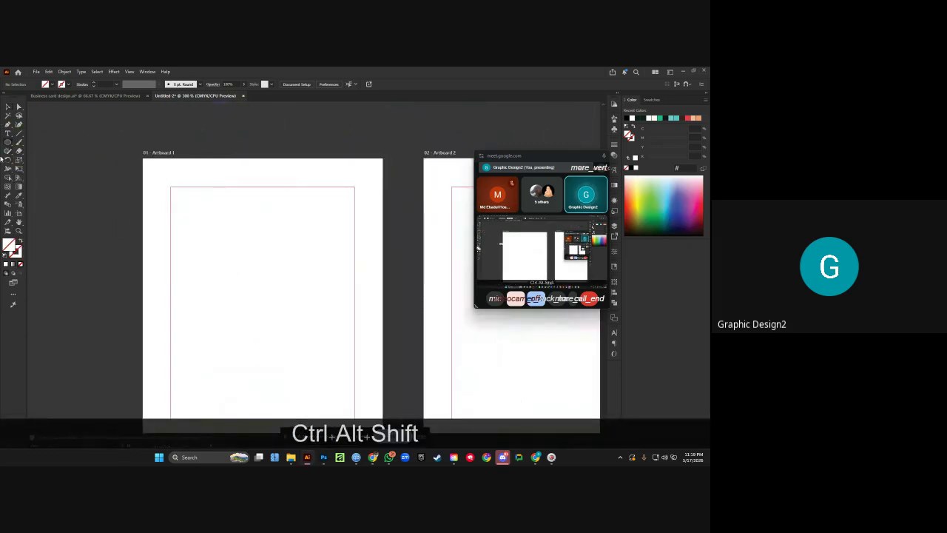
right_click(8, 143)
left_click(35, 149)
right_click(8, 144)
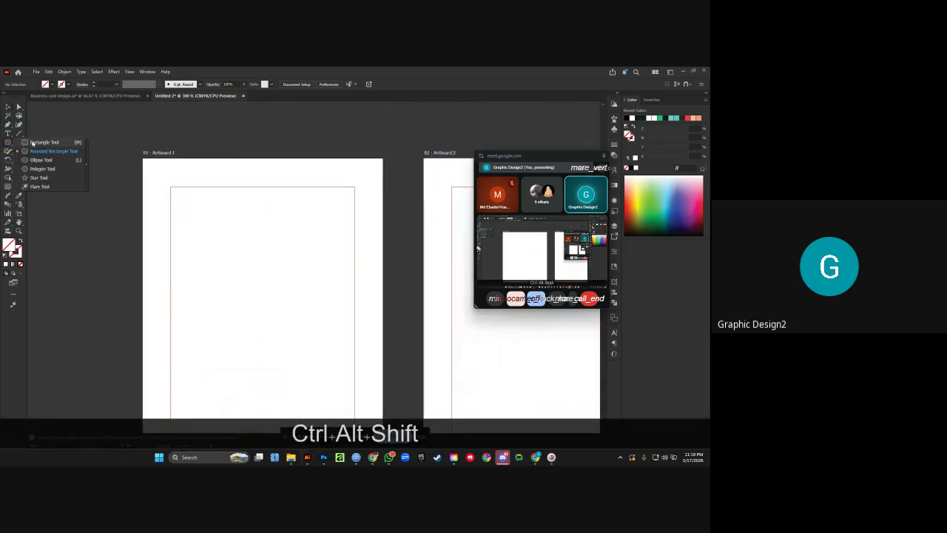
left_click(32, 143)
left_click_drag(225, 230, 289, 294)
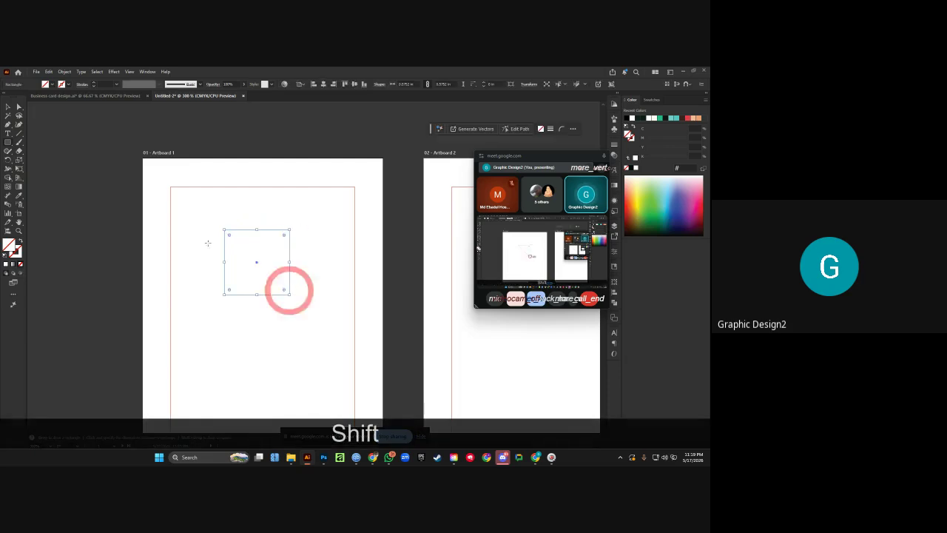
left_click(324, 84)
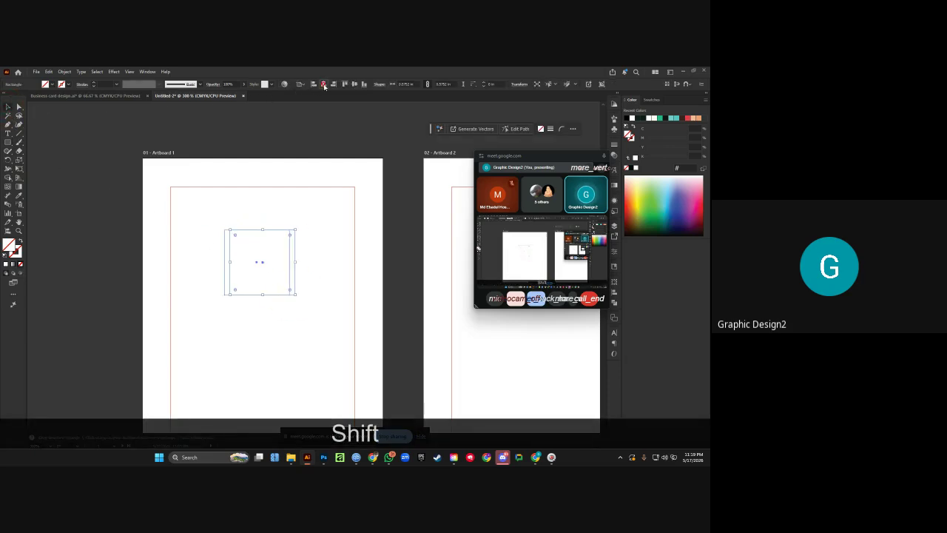
left_click(279, 236, "shift")
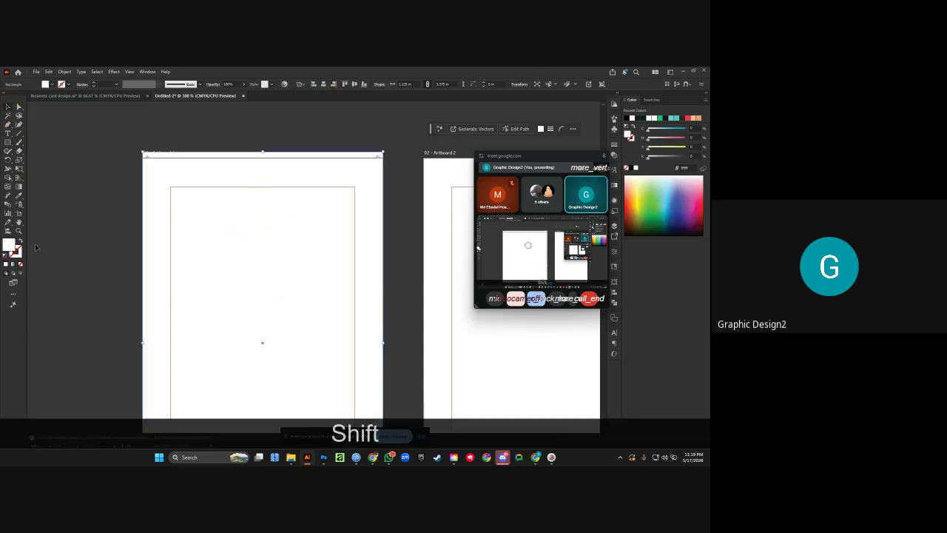
key("ctrl+shift+z")
left_click(289, 249)
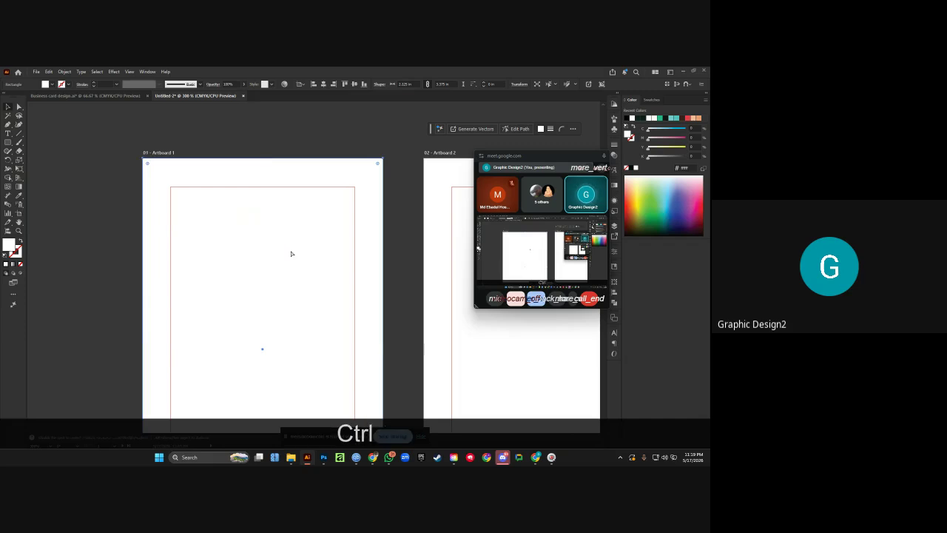
Fill the square on Artboard 1 with a dark gray and clear the selection.
key("ctrl+y")
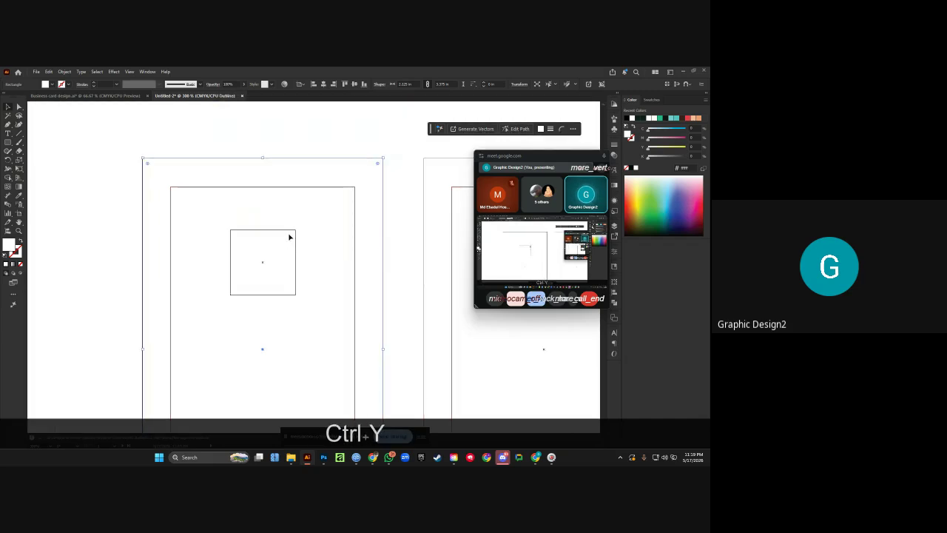
left_click(279, 134)
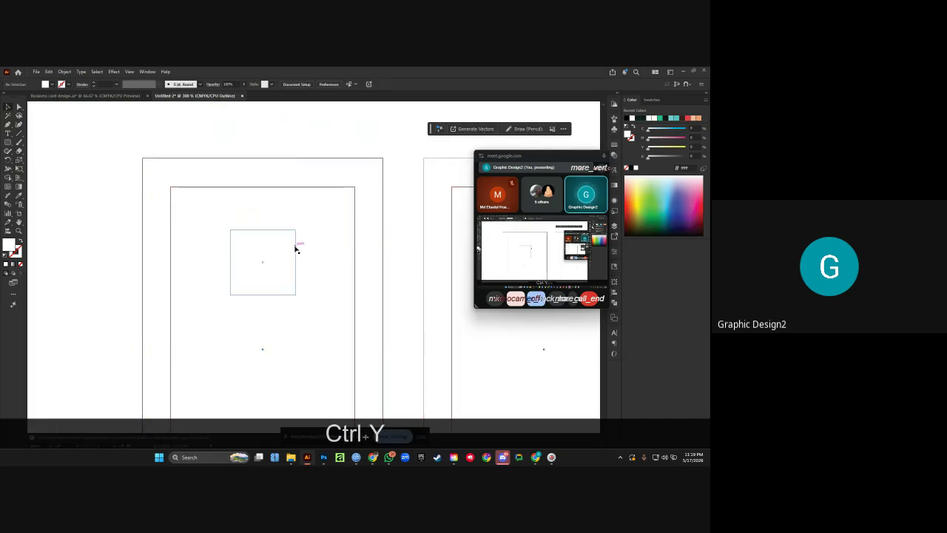
left_click(296, 248)
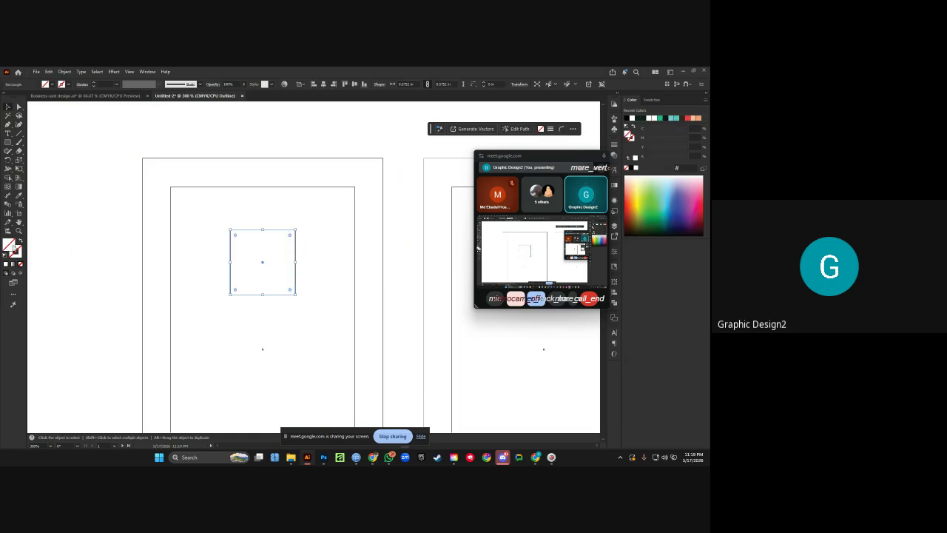
key("ctrl+y")
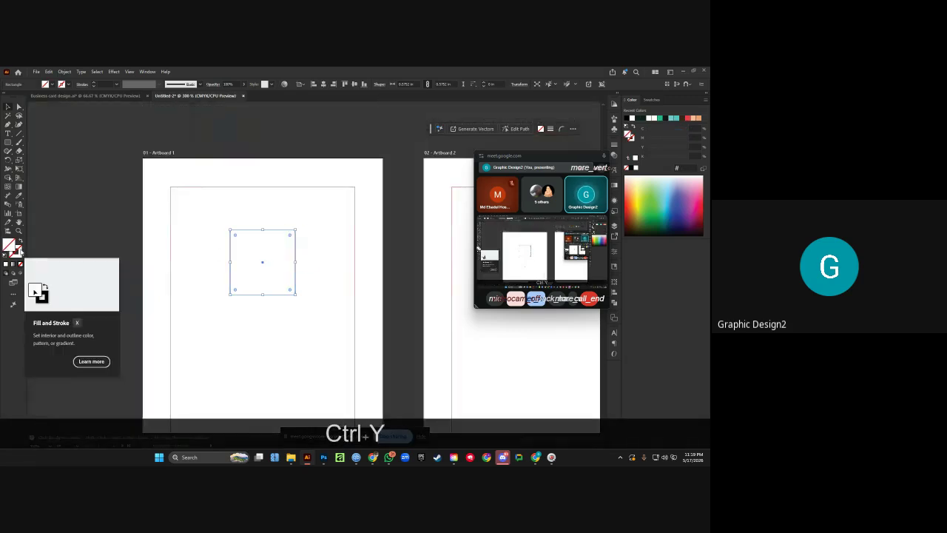
double_click(11, 246)
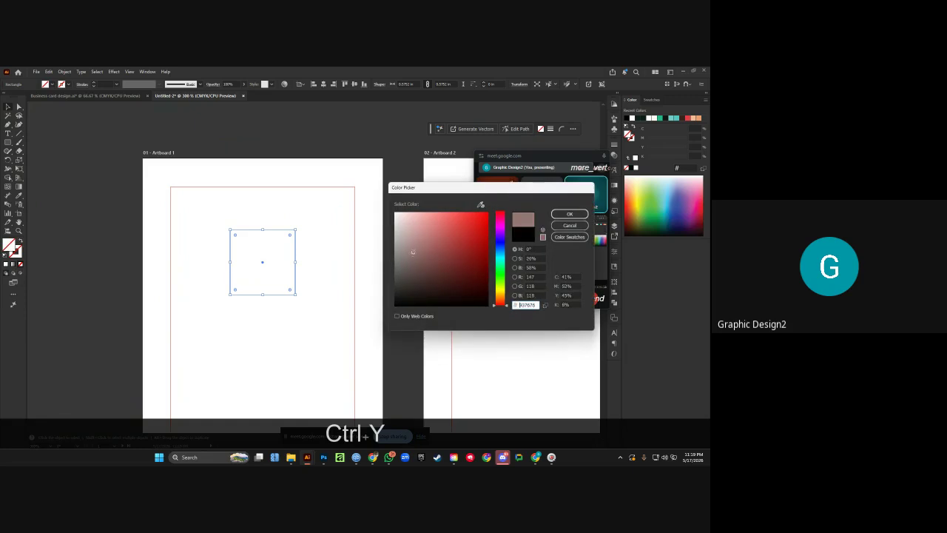
left_click(568, 214)
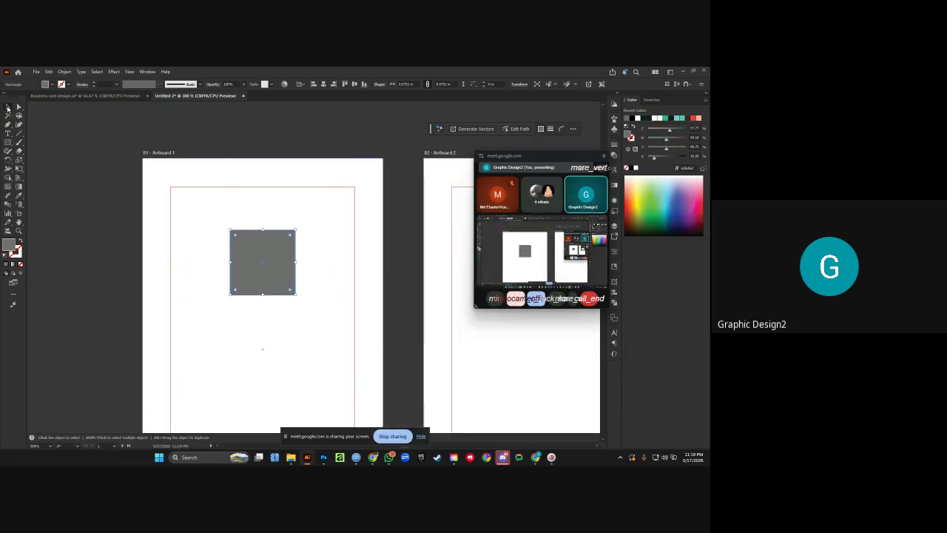
left_click(91, 131)
Move the person's name and the "Chairman & CEO" title below the gray square, scaled to fit the width between the margin guides.
scroll(96, 129, "right", 1)
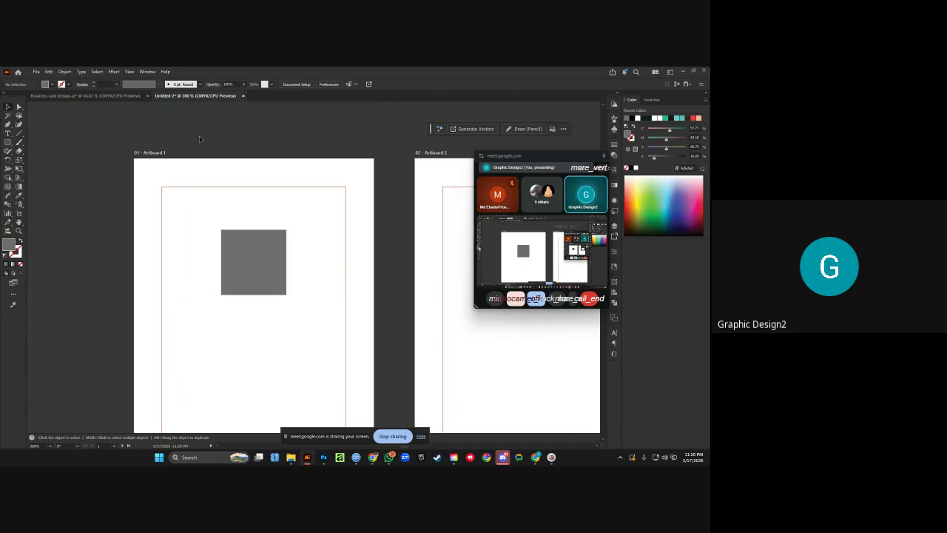
scroll(92, 209, "right", 1)
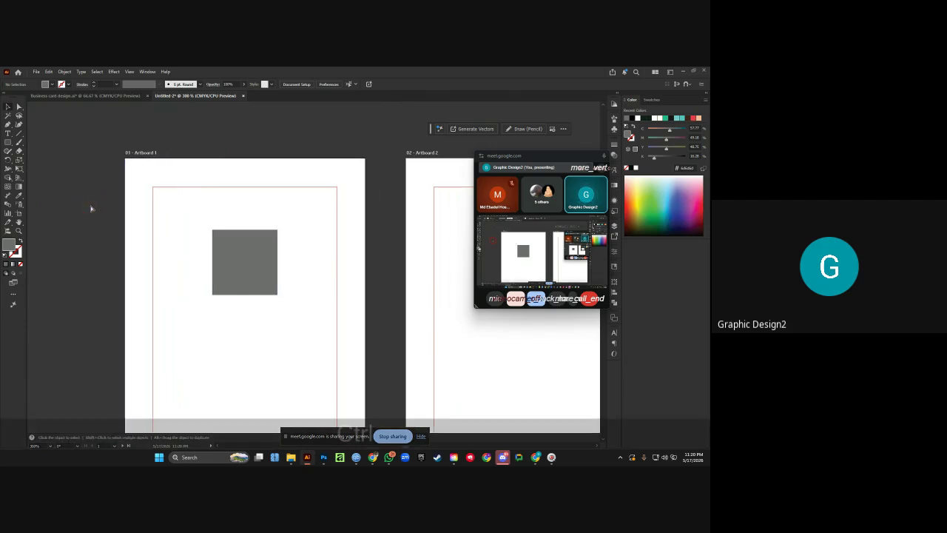
left_click(91, 209, "ctrl+alt")
left_click(91, 209, "ctrl+alt")
left_click(91, 208, "ctrl+alt")
left_click(305, 136)
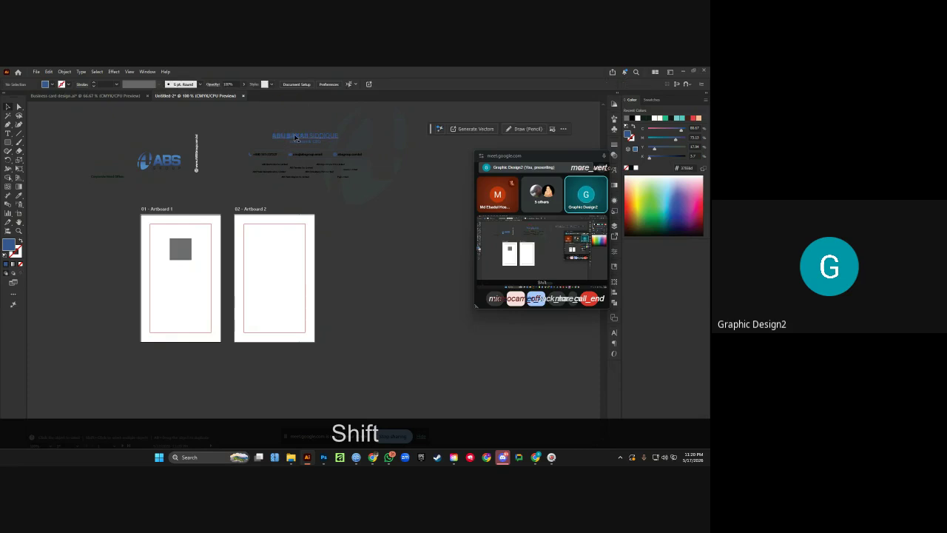
left_click_drag(294, 145, 229, 278)
scroll(198, 264, "up", 2)
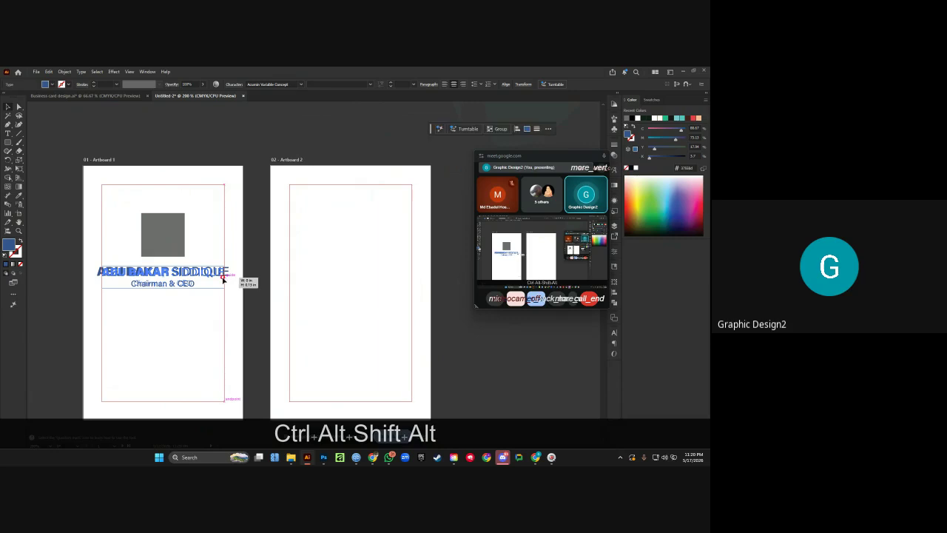
left_click(61, 245)
key("ctrl+space")
left_click_drag(61, 244, 131, 232)
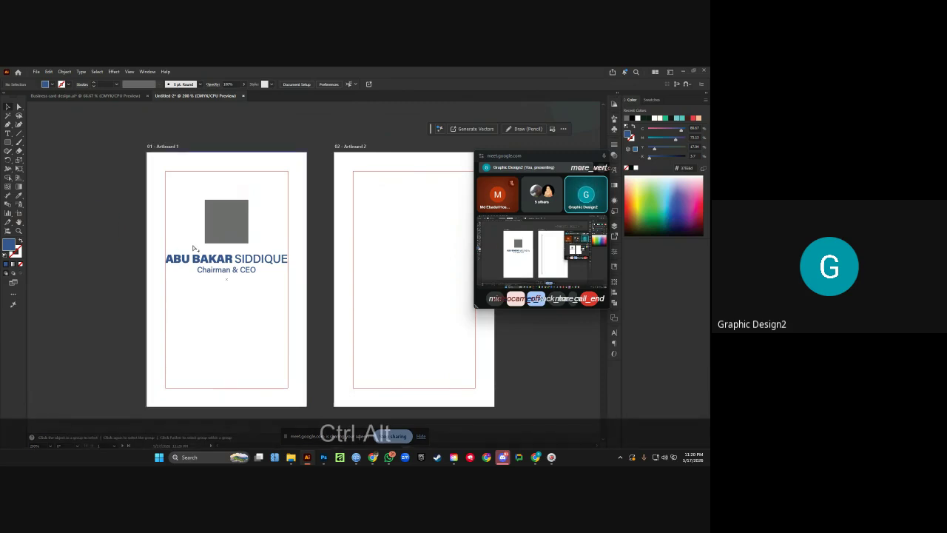
Move the job title lower and break the name into two lines, with the surname on the second.
scroll(233, 267, "up", 1)
left_click_drag(233, 275, 236, 309)
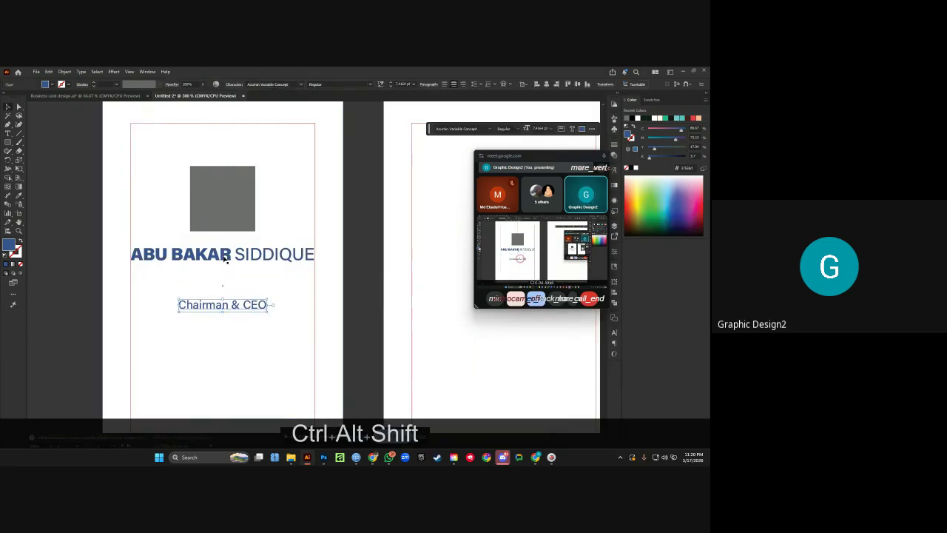
double_click(220, 254)
key("BackSpace")
key("Return")
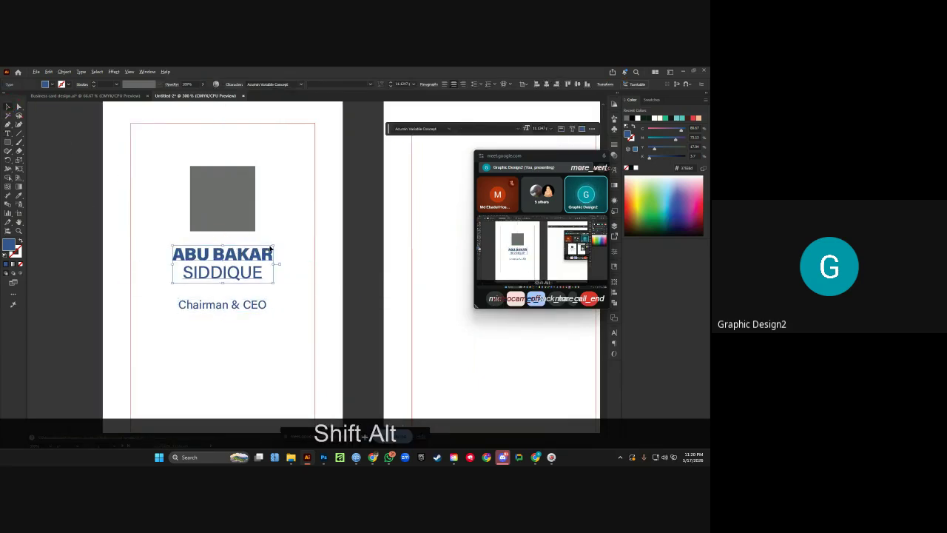
Enlarge the two-line name below the gray square and place the job title at 7 pt close beneath it.
mouse_move(276, 240)
left_mouse_down()
mouse_move(307, 247)
mouse_move(292, 246)
left_mouse_up()
left_click(362, 256)
left_click_drag(259, 302, 263, 295)
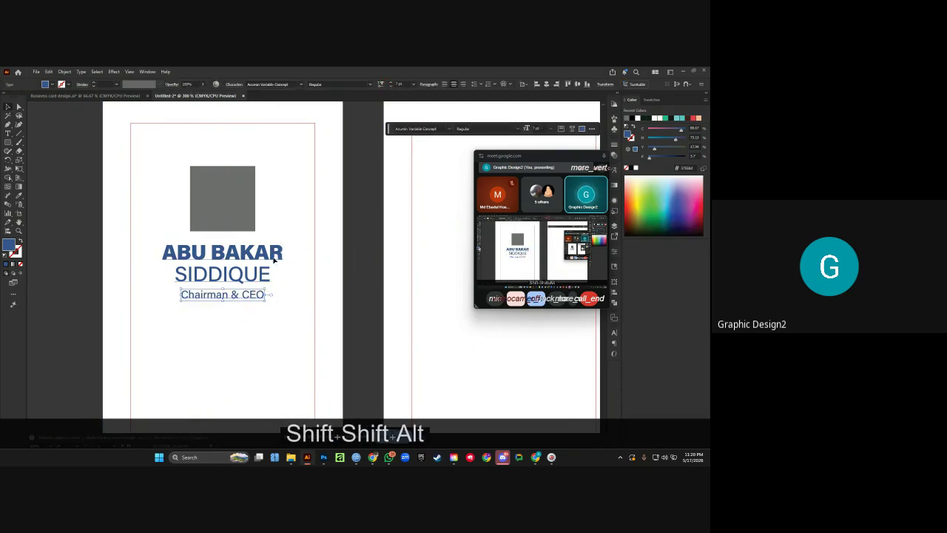
left_click(275, 261)
left_click_drag(284, 262, 254, 278)
left_click(249, 296)
left_click(254, 261, "shift")
Enlarge the gray square proportionally from its center to about 0.76 in wide.
left_click(232, 215)
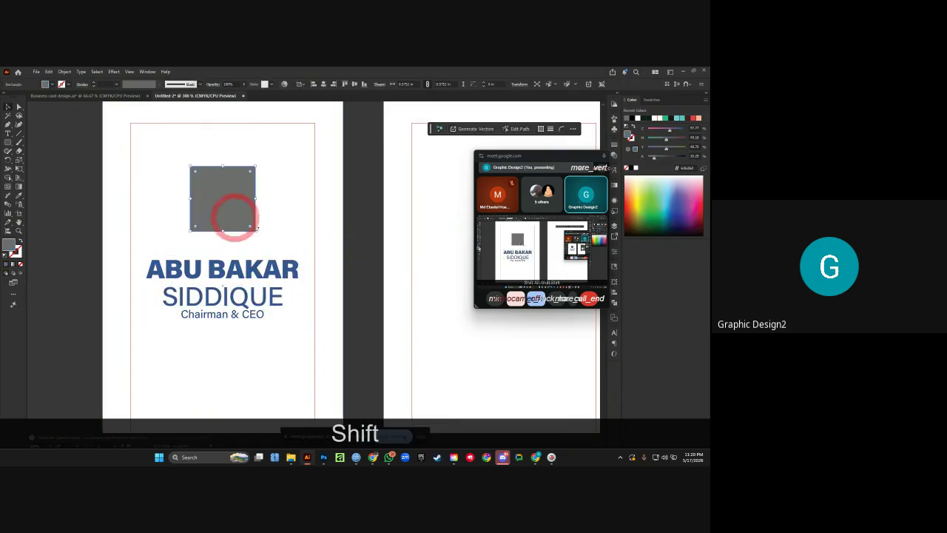
left_click_drag(255, 231, 271, 243)
left_click(348, 245, "ctrl")
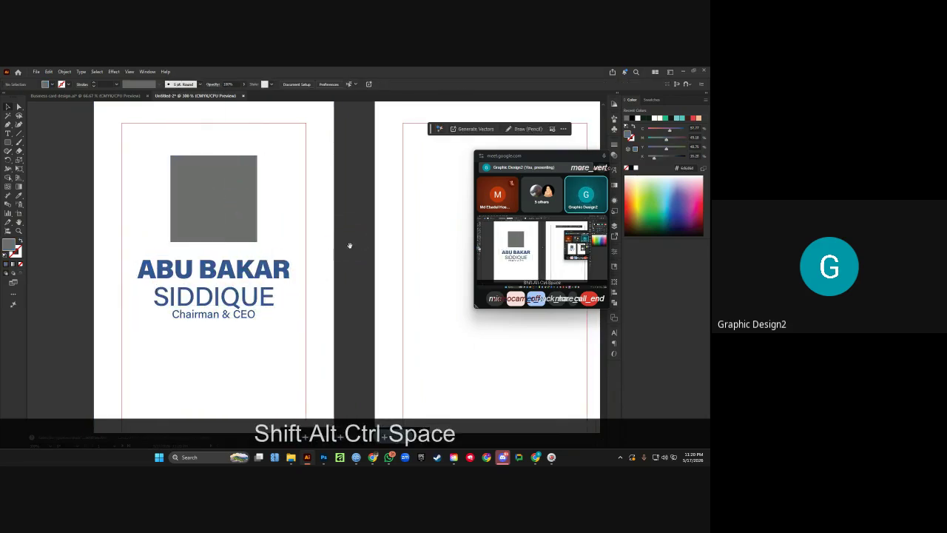
left_click(348, 245, "ctrl+alt")
left_click(240, 231)
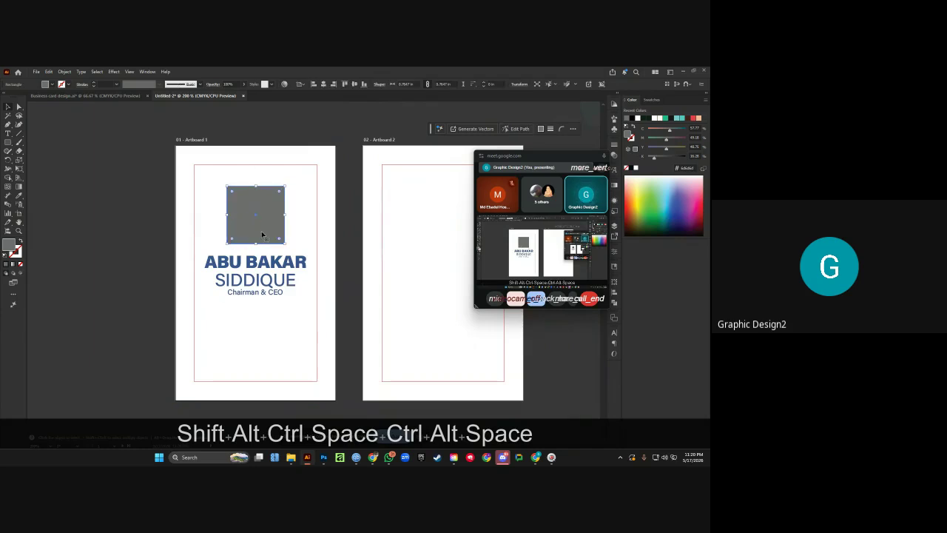
Move the phone, e-mail and website contact items from above the artboards to just below Artboard 1.
left_click(304, 189, "ctrl+alt")
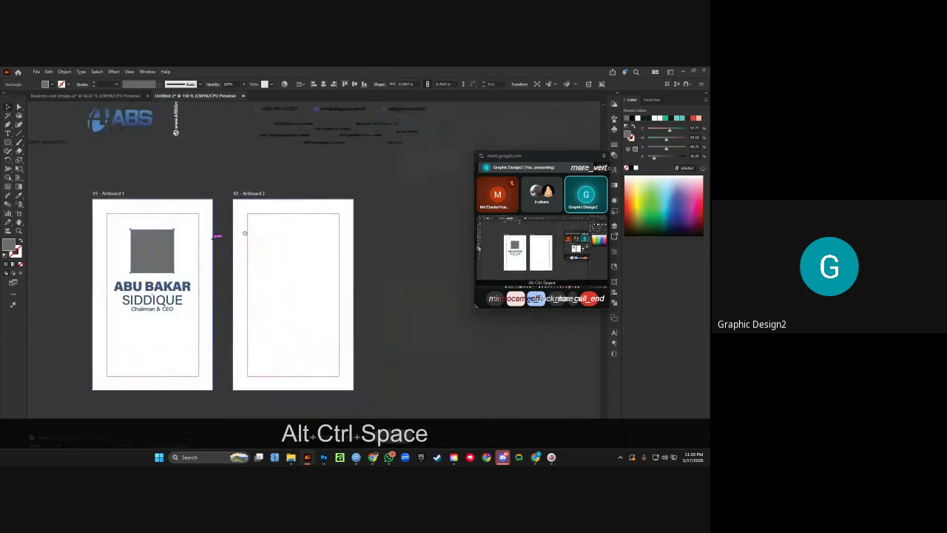
left_click(294, 176, "ctrl+alt")
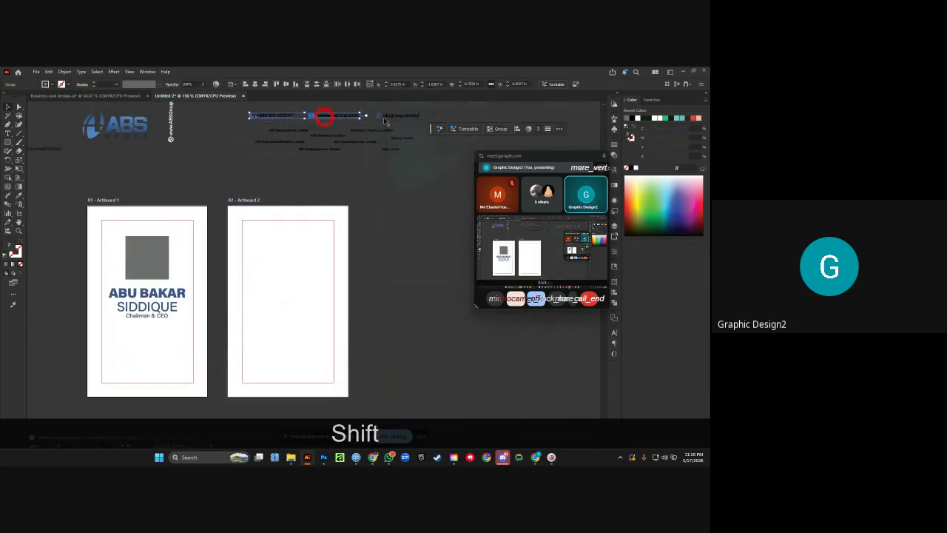
left_click(321, 116, "shift")
left_click_drag(321, 116, 364, 103)
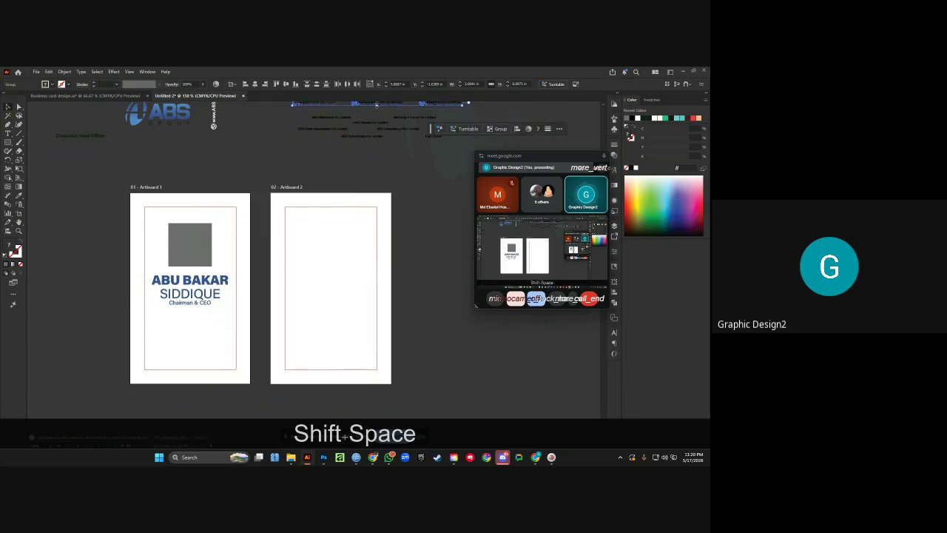
left_click(386, 103)
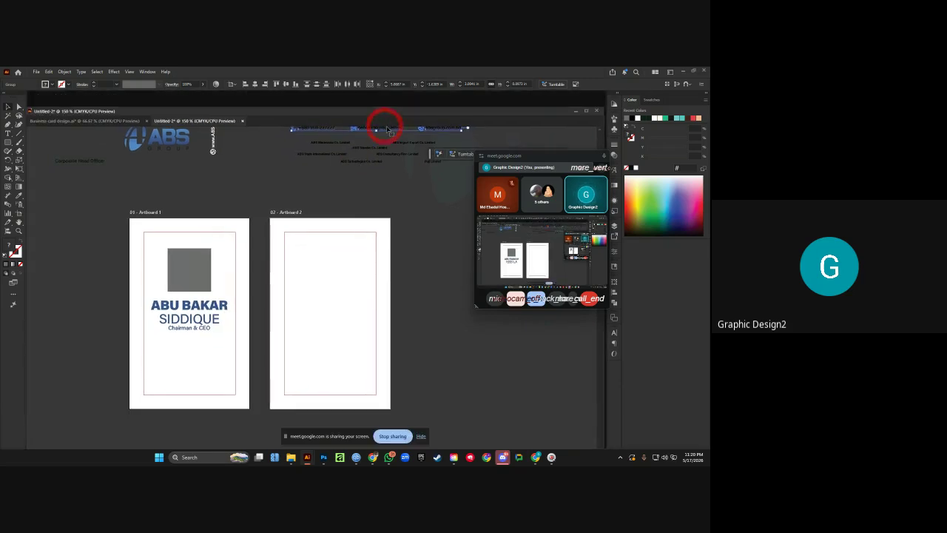
left_click_drag(394, 102, 236, 405)
key("space")
left_click_drag(213, 340, 242, 327)
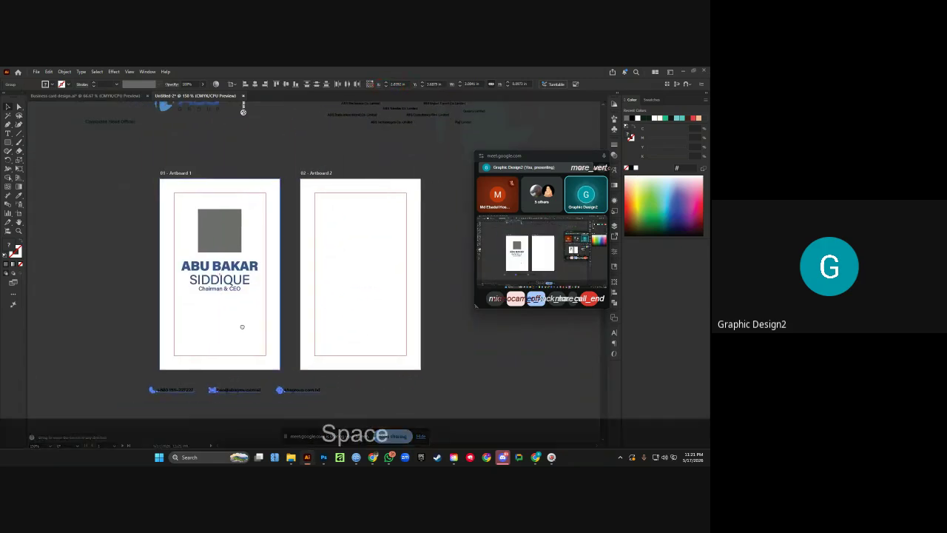
Move the job title slightly lower to widen its gap from the name.
left_click(136, 285)
left_click_drag(218, 289, 218, 298)
scroll(217, 290, "up", 1)
left_click(89, 274)
Add a text object reading "Blood Group:" below the job title on Artboard 1.
key("t")
scroll(190, 284, "down", 1)
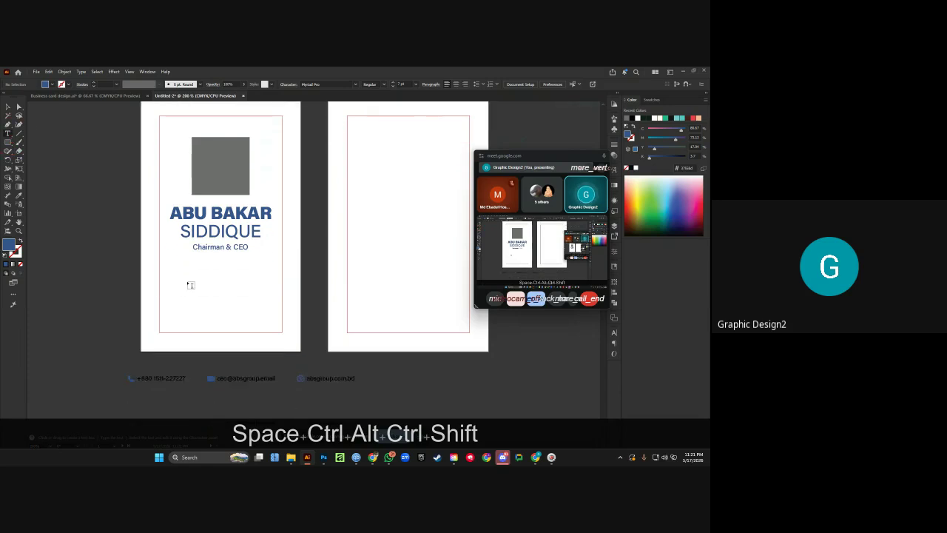
left_click(175, 268)
type("Blo")
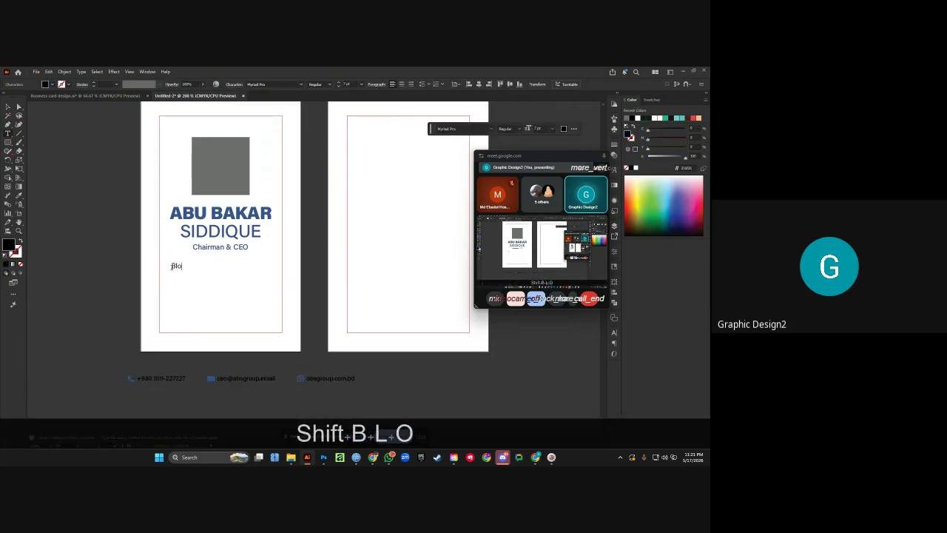
type("od Grou")
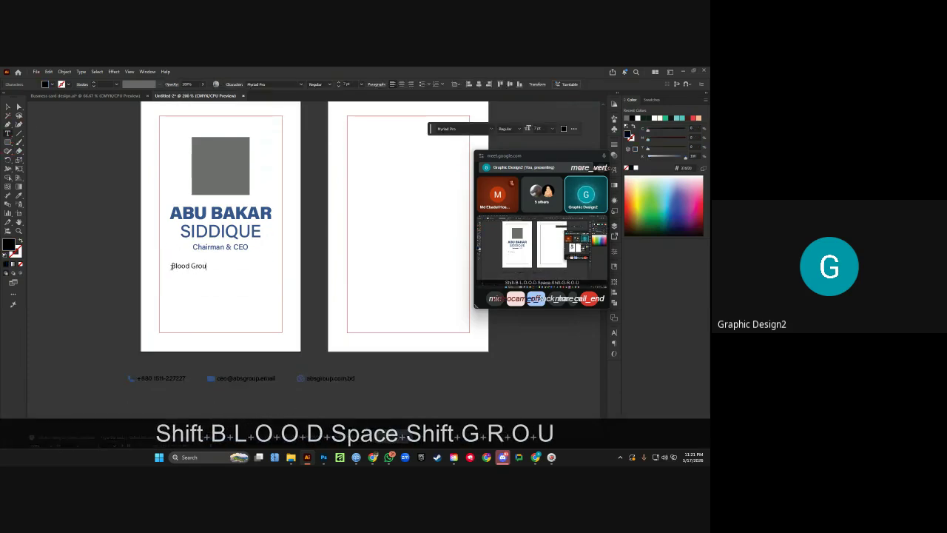
type("p:")
key("Return")
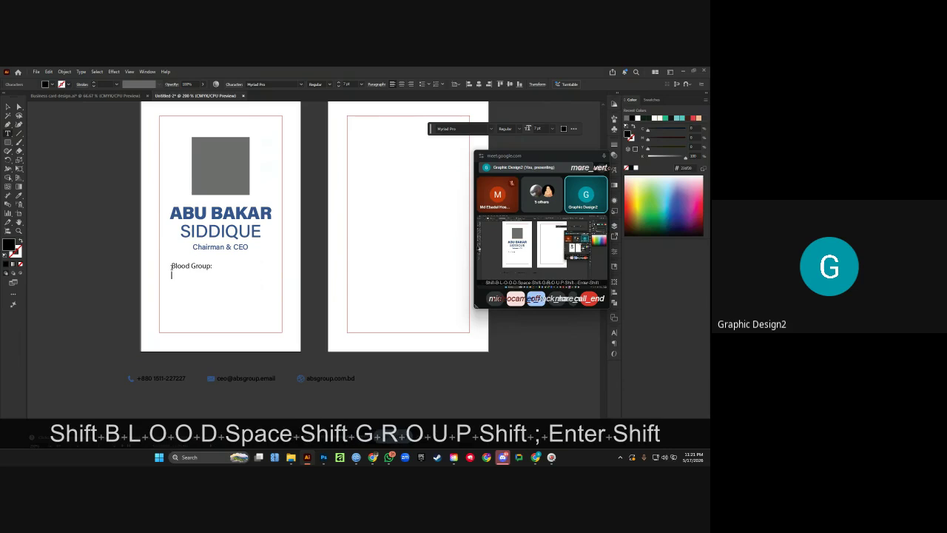
Add "Joinning Date:" as the second line of the detail text and start a third line.
type("Join")
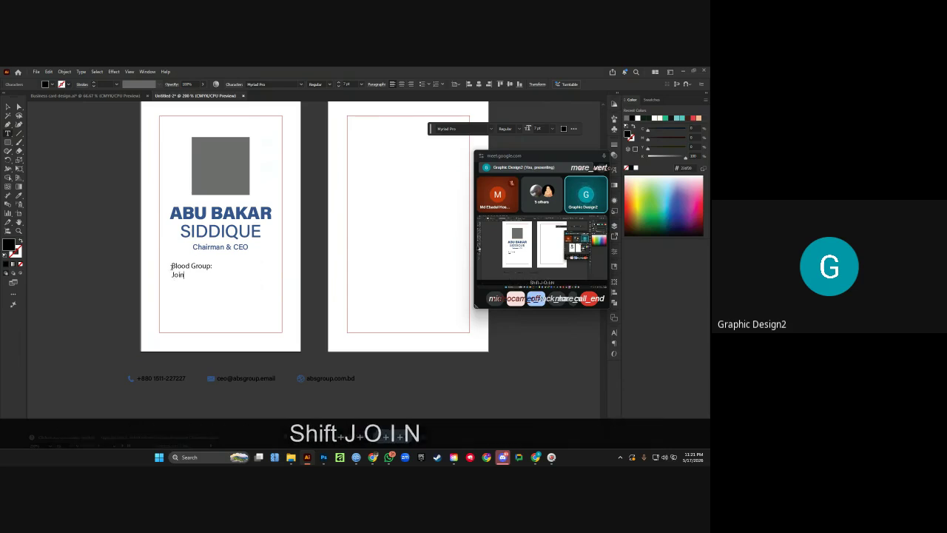
type("ning")
key("BackSpace")
key("BackSpace")
key("BackSpace")
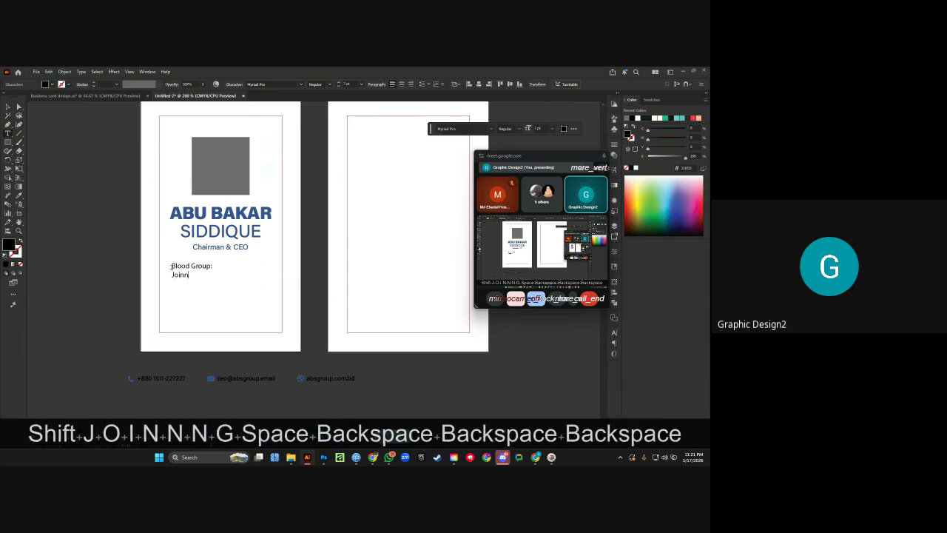
type("ing Date:")
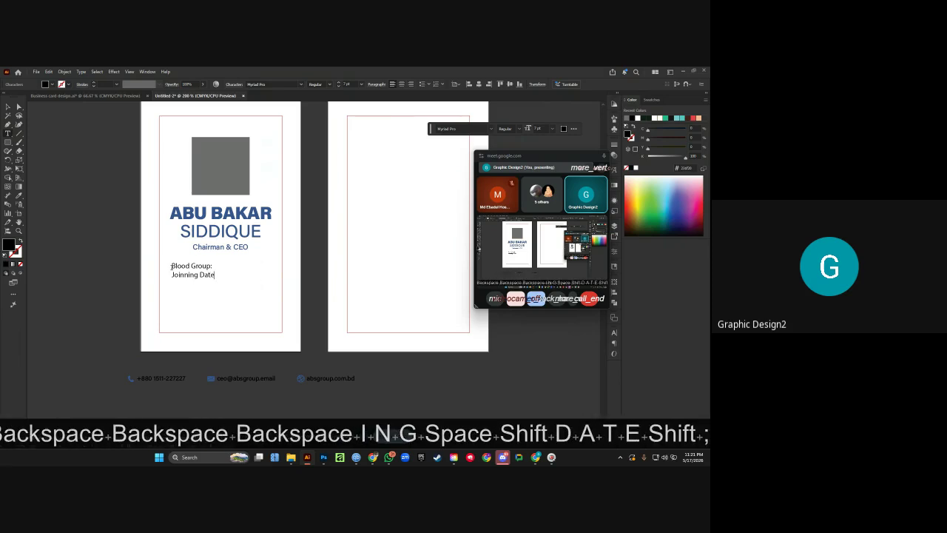
key("Return")
type("Expire")
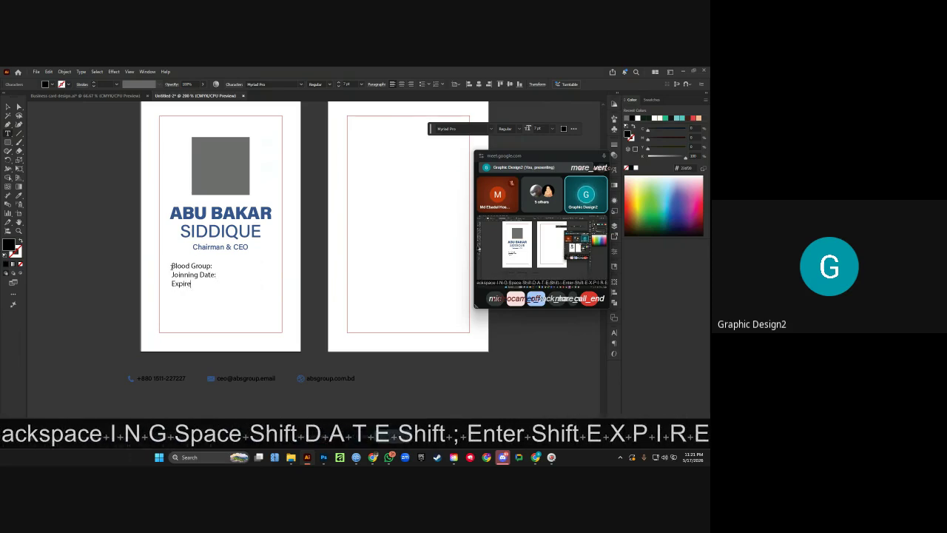
key("BackSpace")
type("y D")
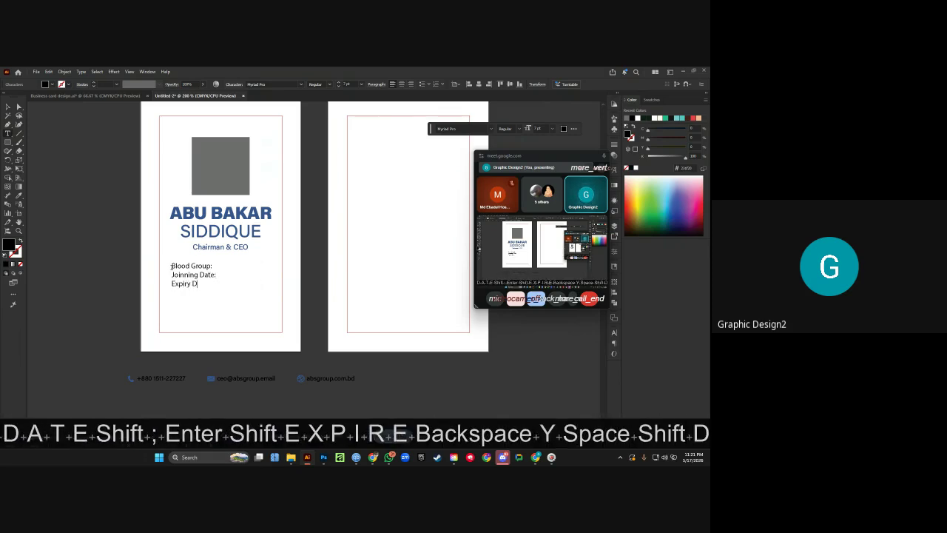
type("ate:")
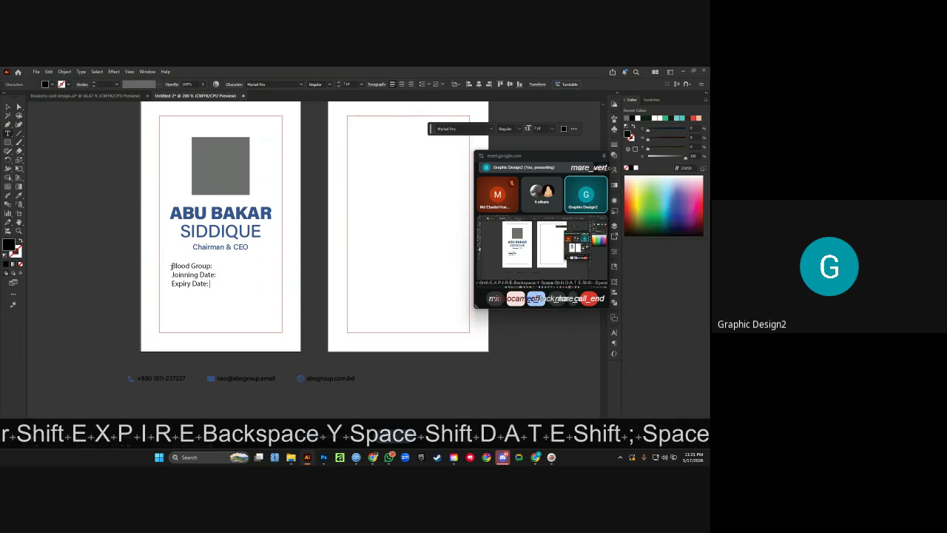
key("BackSpace")
key("Return")
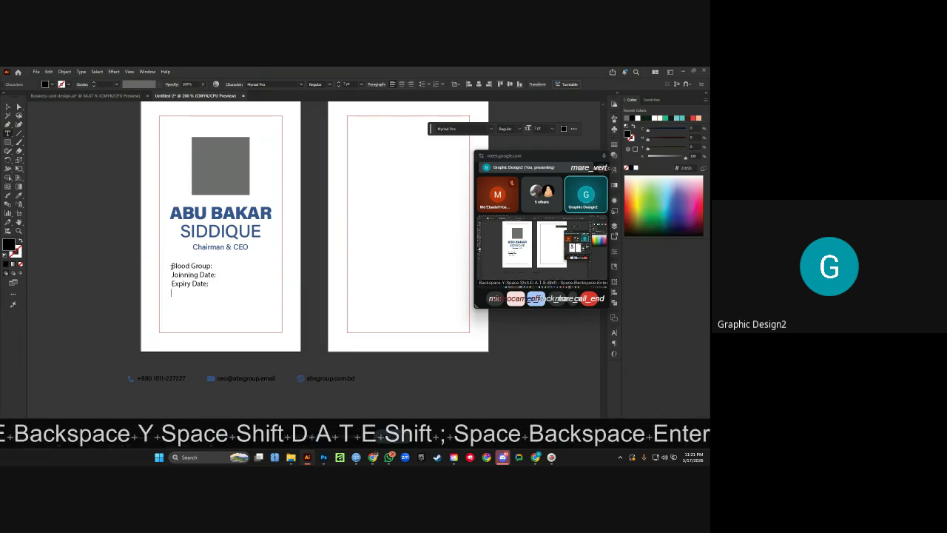
key("BackSpace")
key("BackSpace")
key("BackSpace")
key("BackSpace")
key("BackSpace")
key("BackSpace")
key("BackSpace")
key("BackSpace")
key("BackSpace")
key("BackSpace")
key("BackSpace")
key("BackSpace")
key("BackSpace")
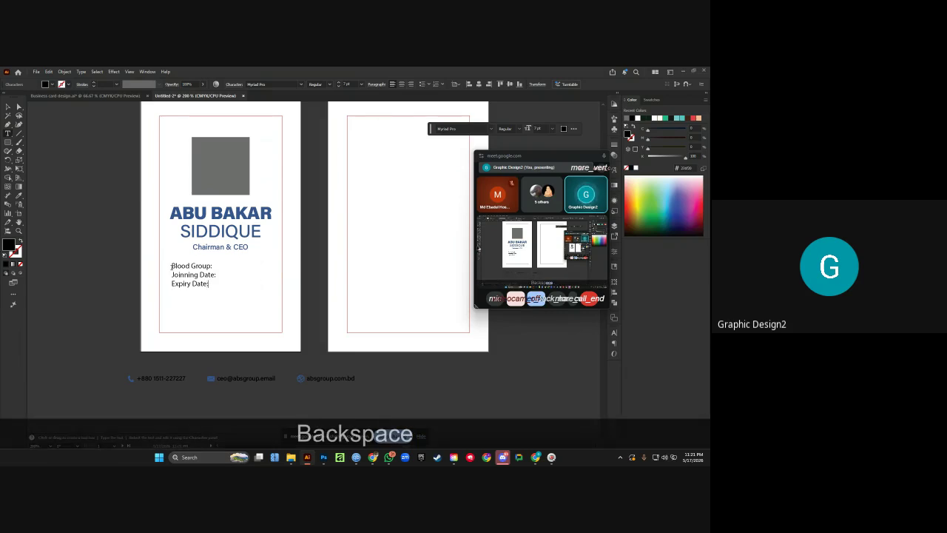
Replace the third line of the detail text with "Date of Birth:" and finish editing the text.
type("D")
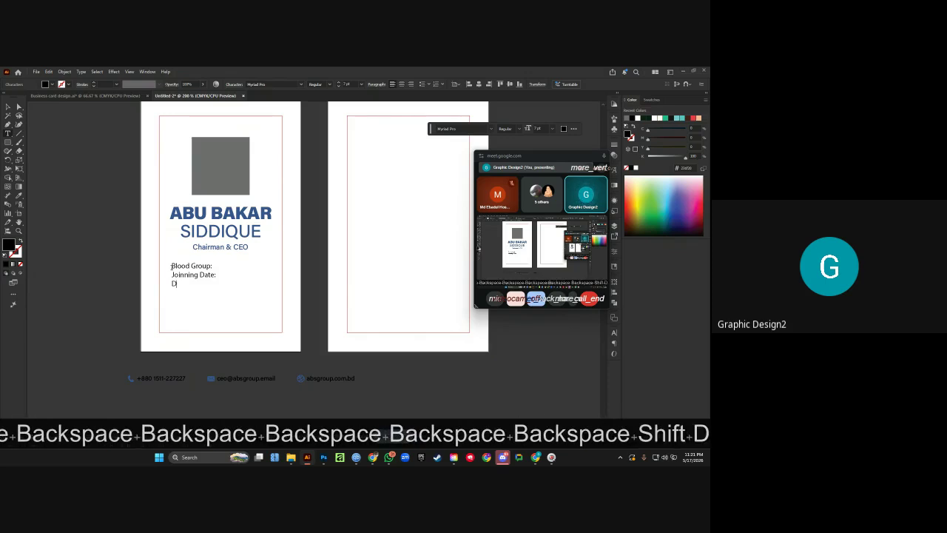
type("ate of Birth:")
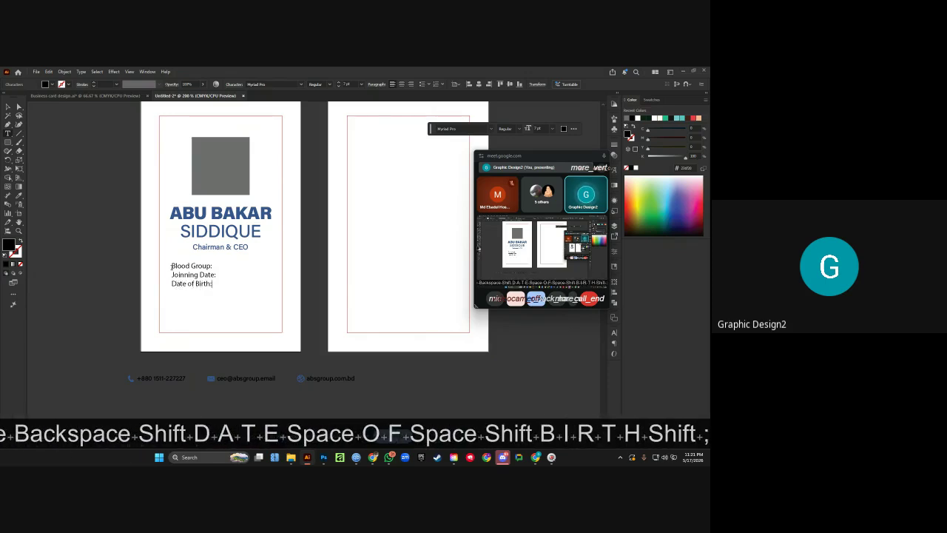
key("Return")
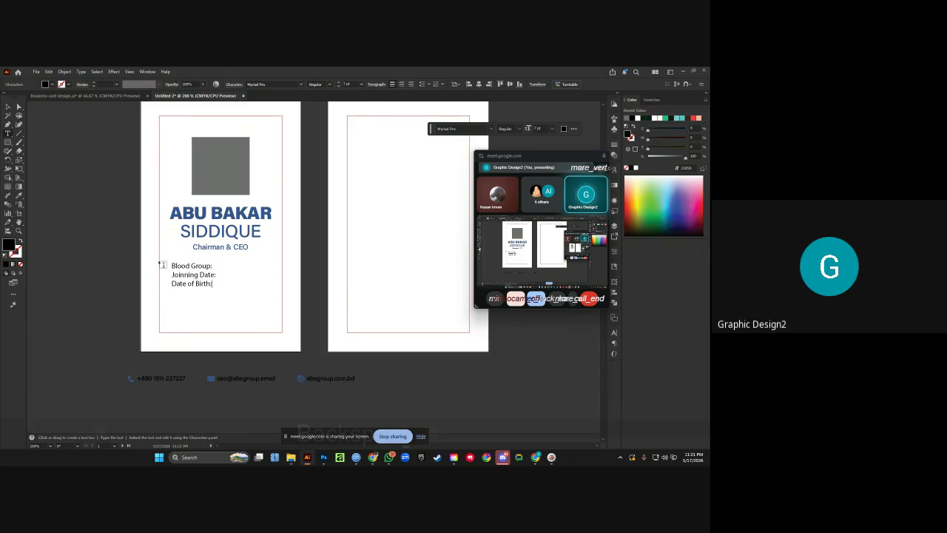
key("BackSpace")
key("Escape")
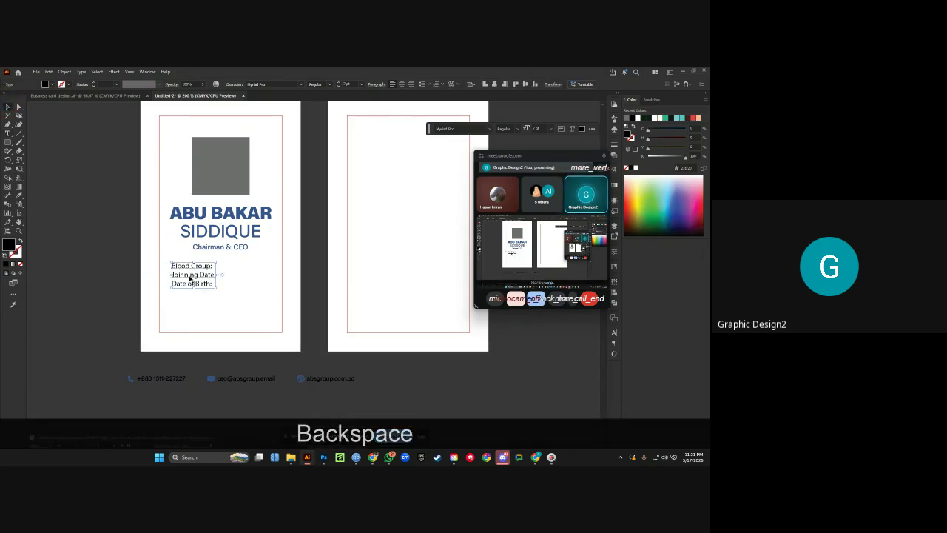
Shift the detail text, the name and title block and the photo placeholder slightly lower on Artboard 1.
left_click_drag(187, 275, 192, 290)
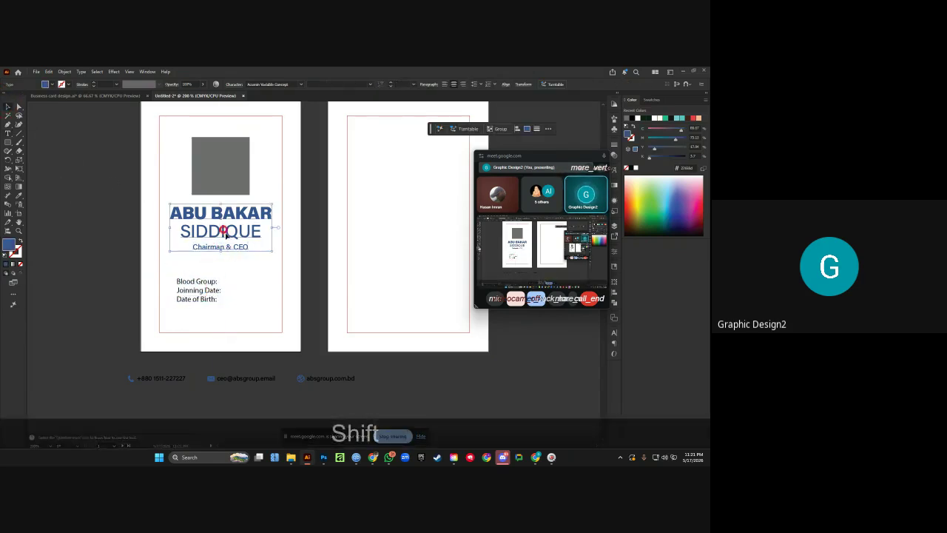
left_click_drag(227, 232, 239, 247)
left_click(218, 181)
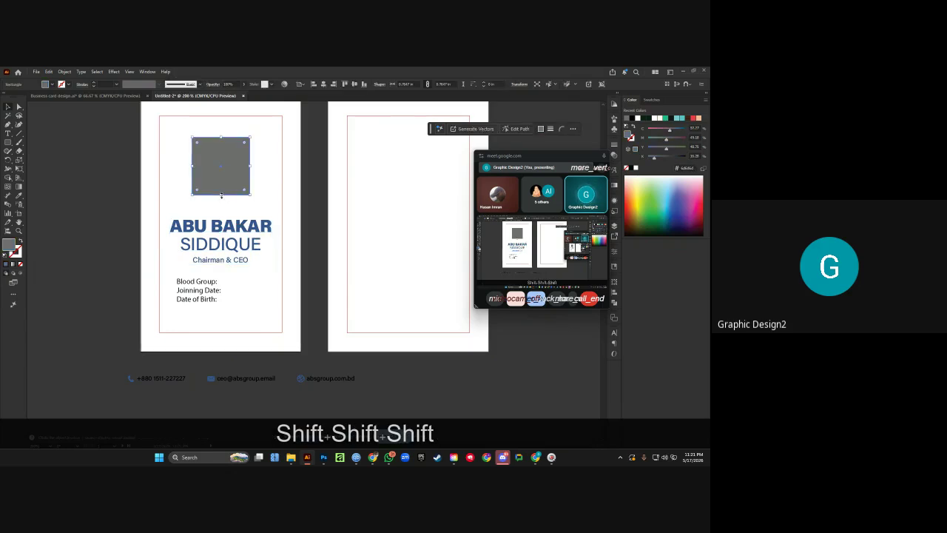
left_click_drag(221, 195, 221, 204)
Move the ABS Group logo from above the artboards into the lower-right margin corner of Artboard 1 at a reduced size.
left_click_drag(219, 150, 223, 247)
left_click(199, 137)
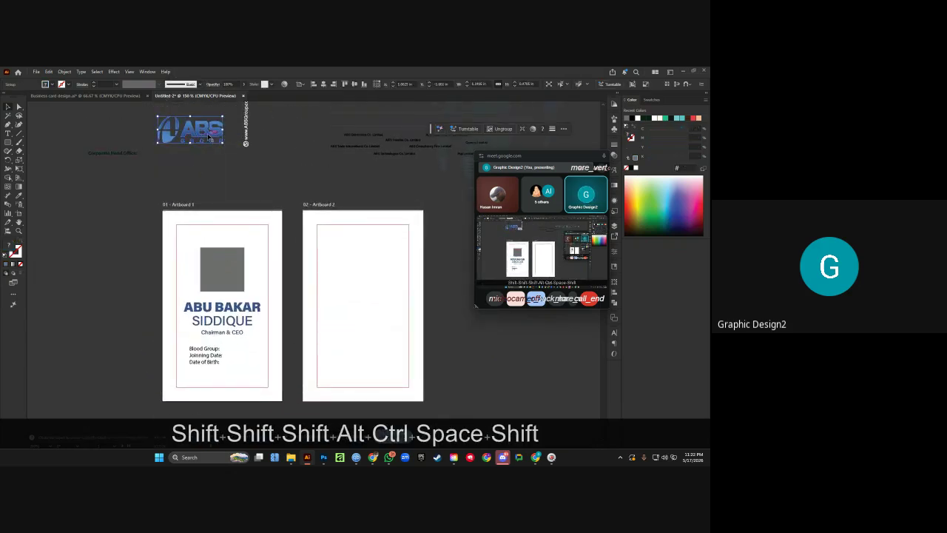
left_click_drag(200, 138, 205, 351)
left_click(296, 213)
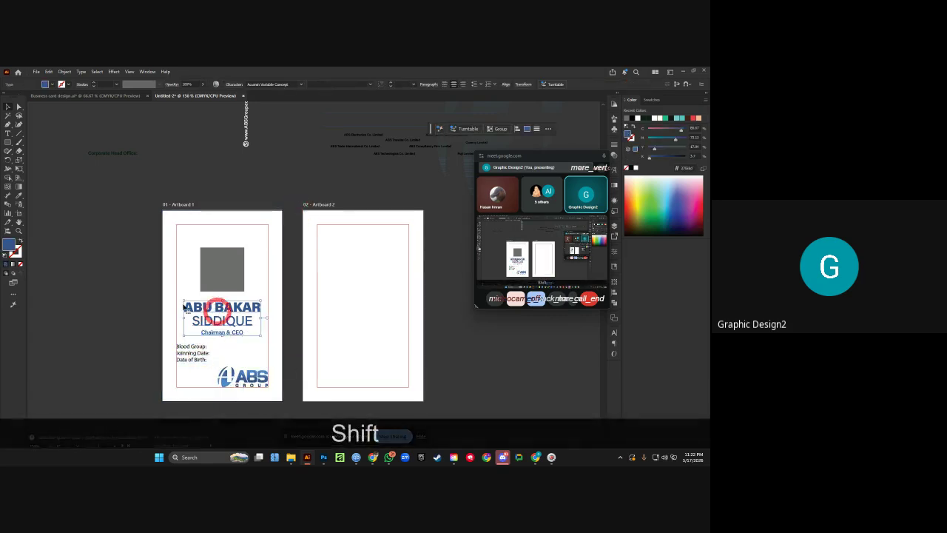
Move the ABS Group logo to the top margin of Artboard 1, centred above the photo placeholder.
key("ctrl+shift+a")
scroll(127, 276, "right", 1)
left_click_drag(215, 377, 214, 242)
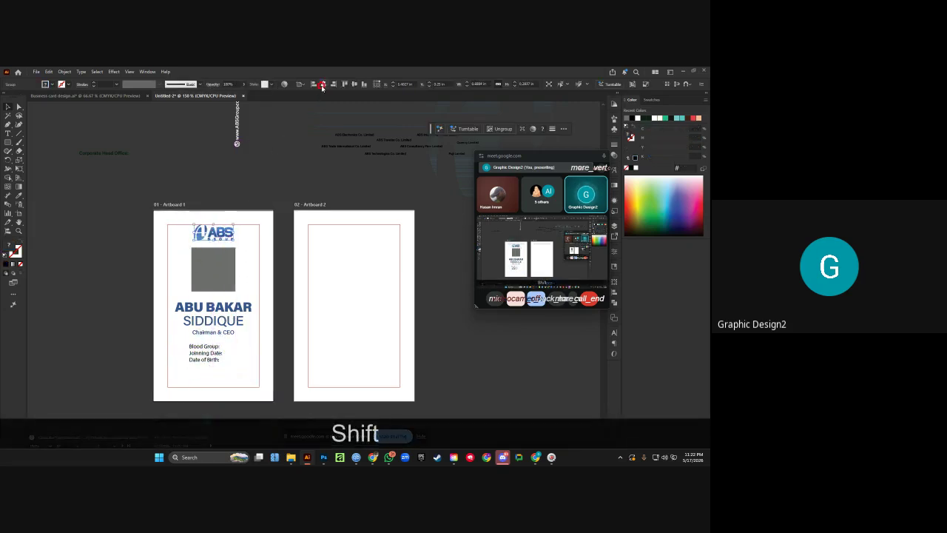
left_click(251, 176)
Lower the detail text and name block on Artboard 1 and enlarge the photo placeholder, centred between the logo and the name.
scroll(210, 244, "right", 1)
left_click_drag(199, 353, 200, 364)
left_click_drag(219, 308, 220, 315)
left_click_drag(212, 267, 229, 275)
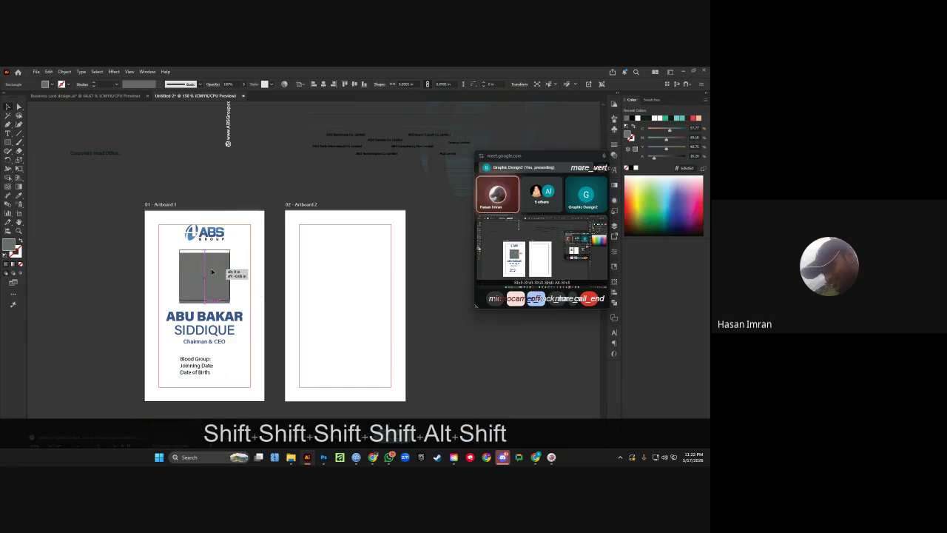
left_click(274, 135)
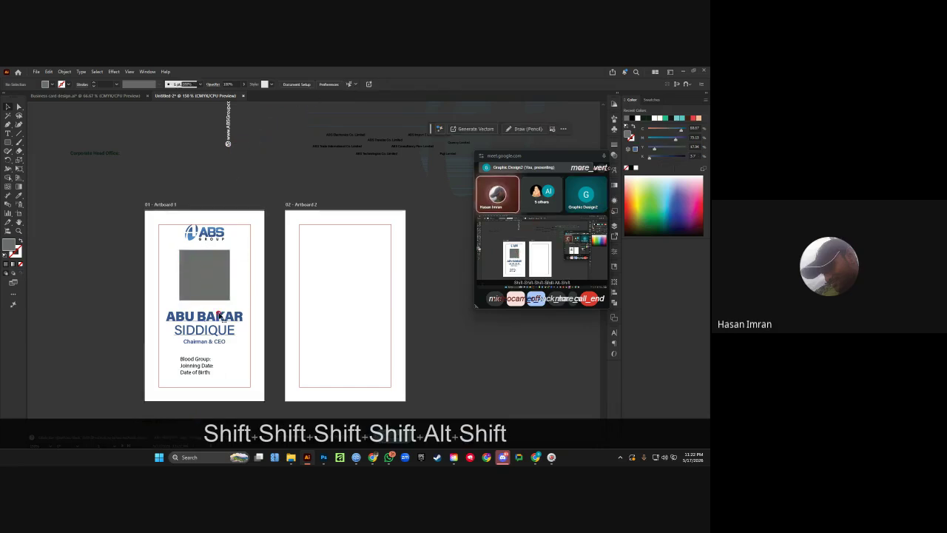
left_click(254, 196)
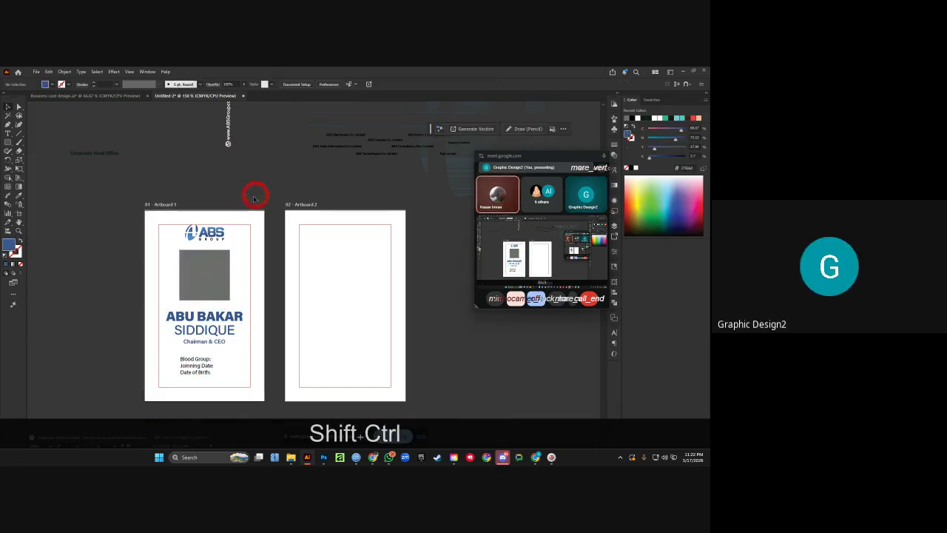
left_click_drag(254, 196, 205, 214)
left_click(211, 217, "ctrl+alt")
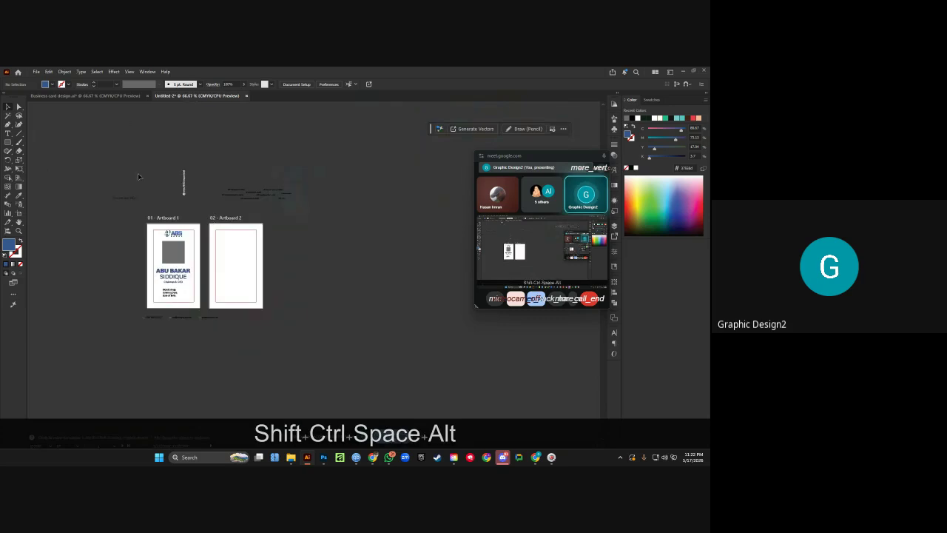
Switch to File Explorer and search This PC for "Id card".
mouse_move(289, 459)
left_click(212, 418)
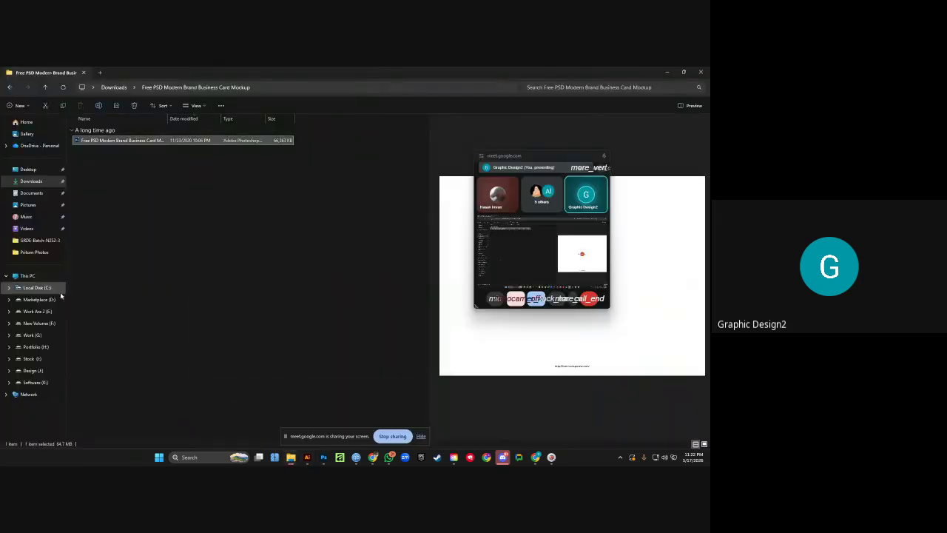
left_click(30, 275)
left_click(558, 87)
type("I")
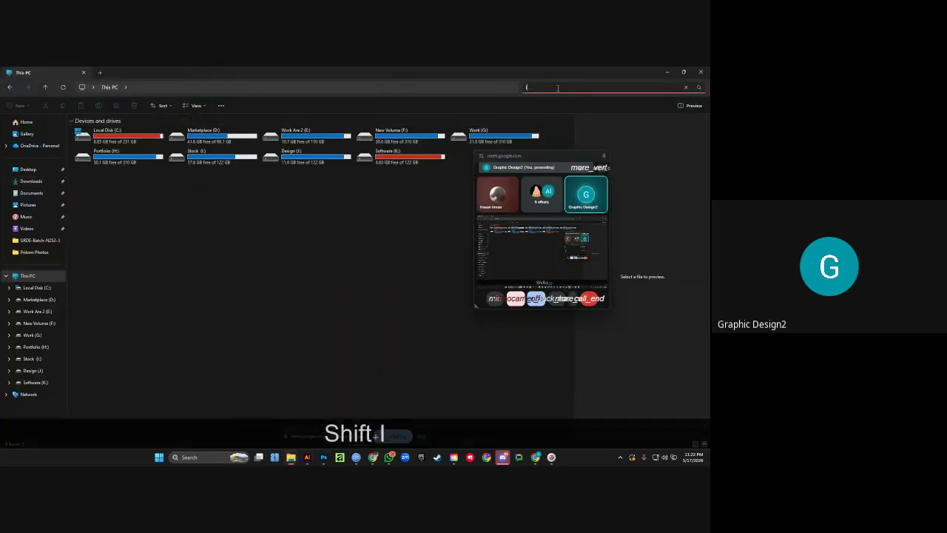
type("d card")
key("Return")
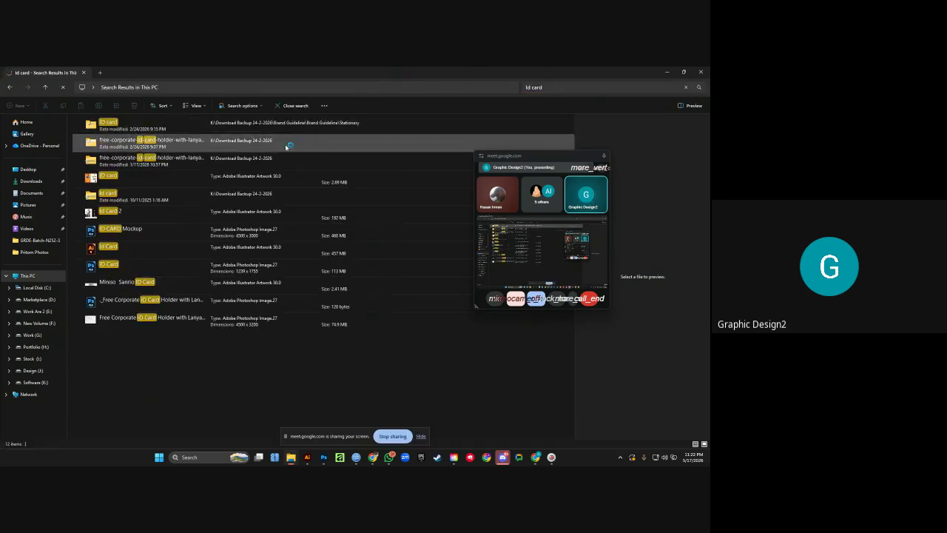
Preview the Illustrator and Photoshop ID card files among the search results for a reference layout.
left_click(159, 178)
left_click(131, 264)
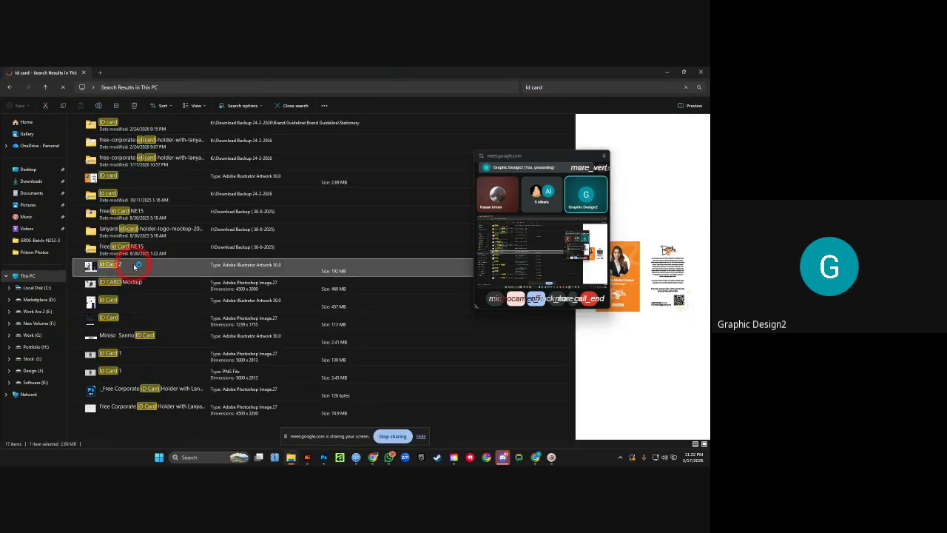
left_click(130, 303)
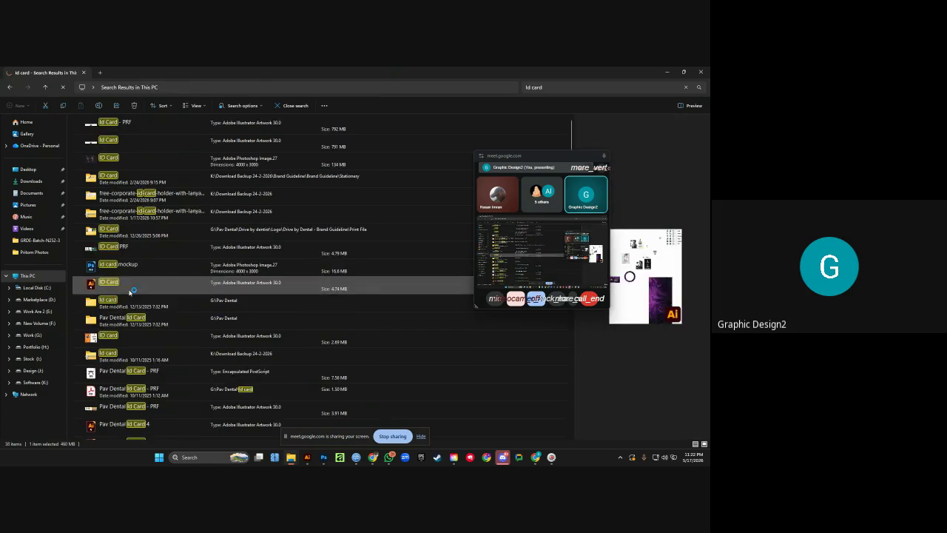
left_click(130, 354)
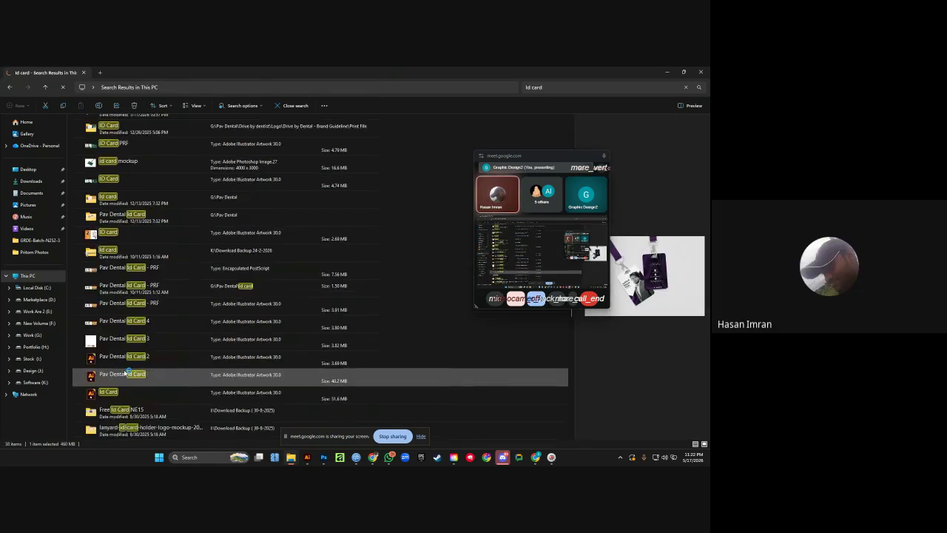
scroll(126, 333, "down", 3)
left_click(122, 311)
scroll(123, 311, "down", 2)
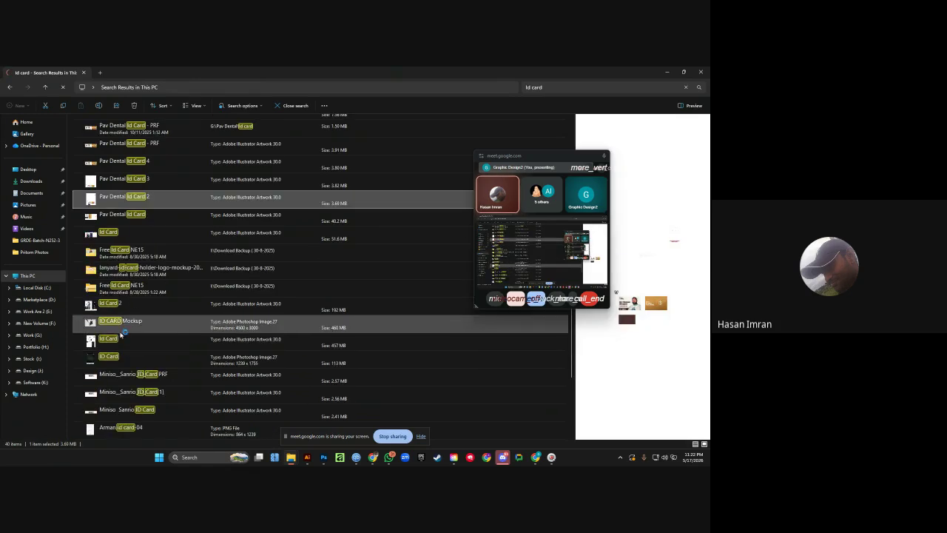
left_click(128, 338)
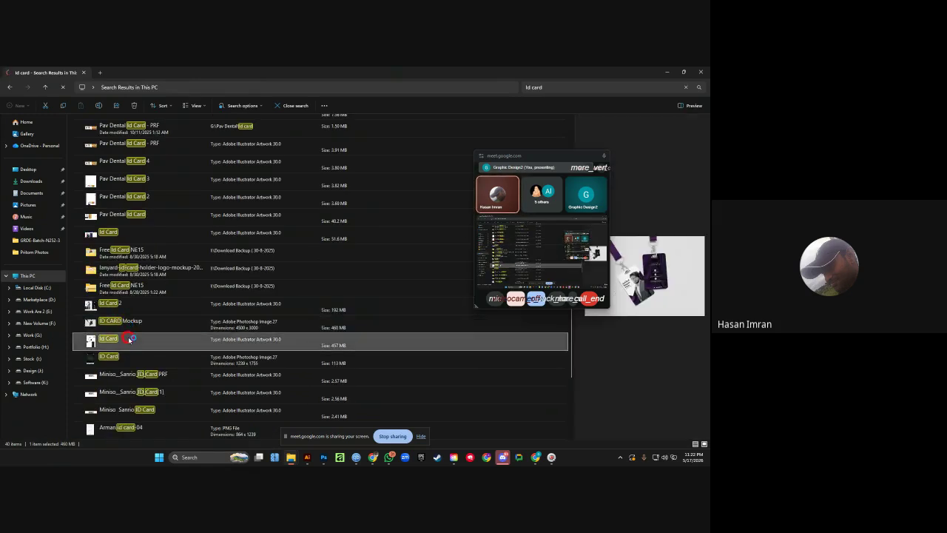
left_click(130, 358)
scroll(131, 358, "down", 1)
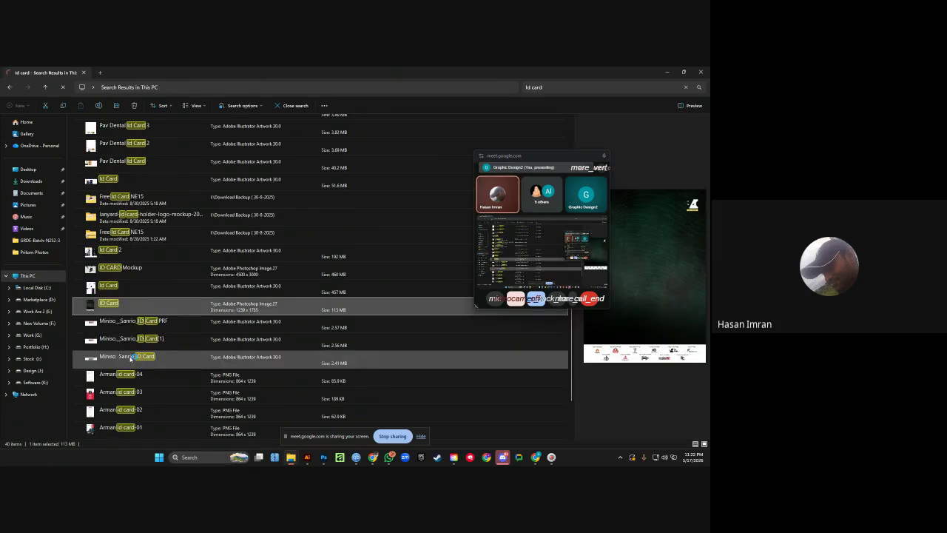
Preview the numbered ID card PNG designs, including 04, 01 and 03, for their front and back layouts.
scroll(130, 385, "down", 1)
left_click(128, 340)
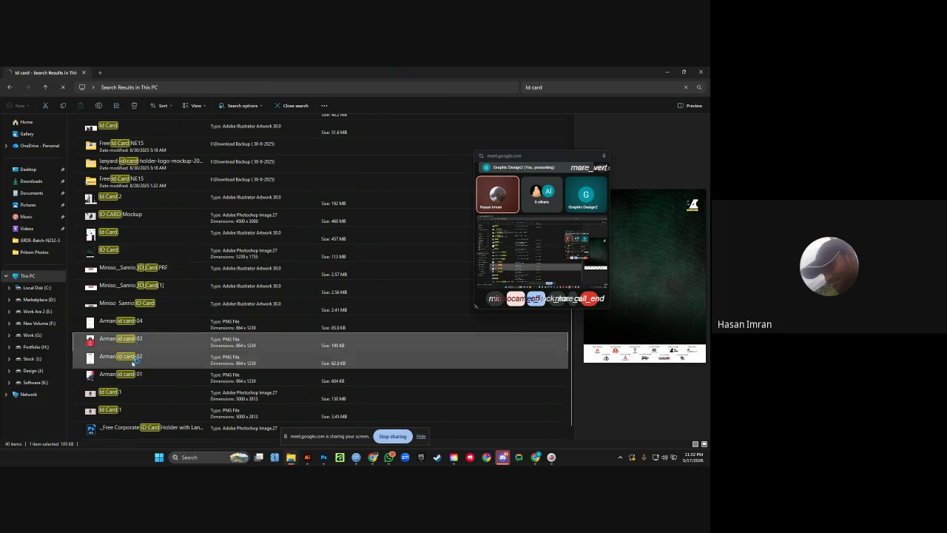
left_click(127, 326)
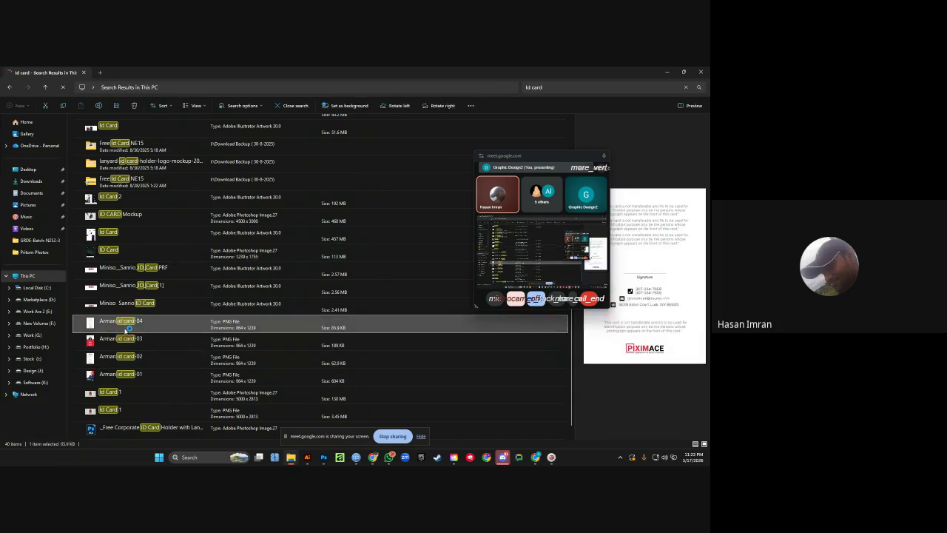
scroll(126, 333, "down", 1)
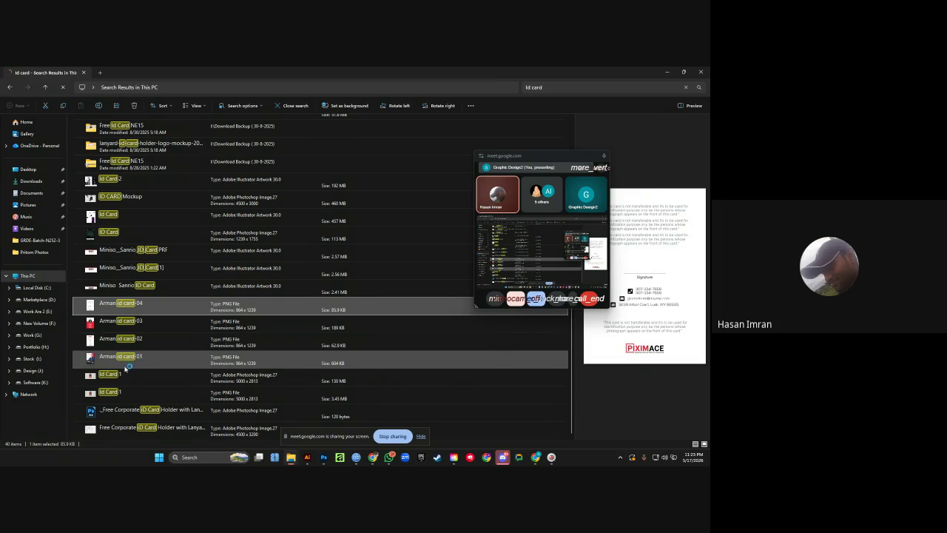
left_click(129, 362)
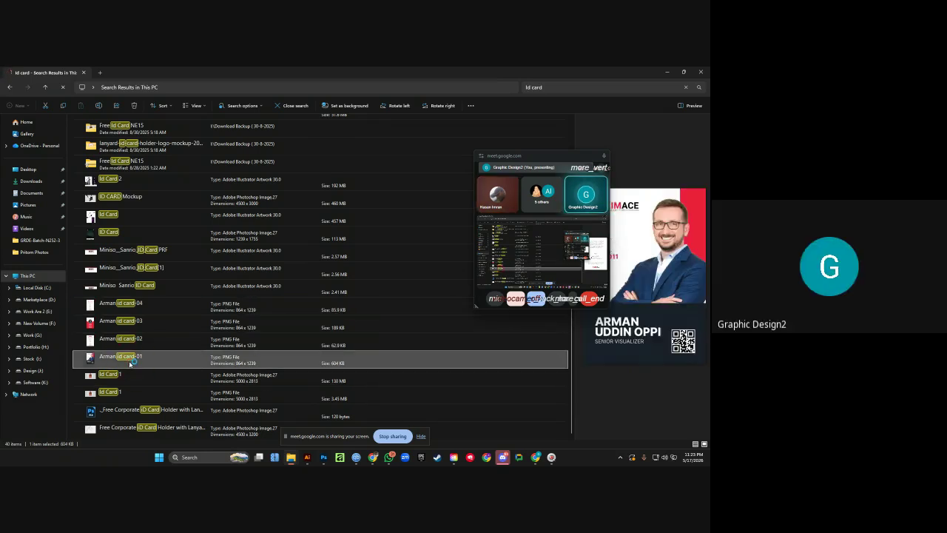
left_click(130, 341)
left_click(144, 323)
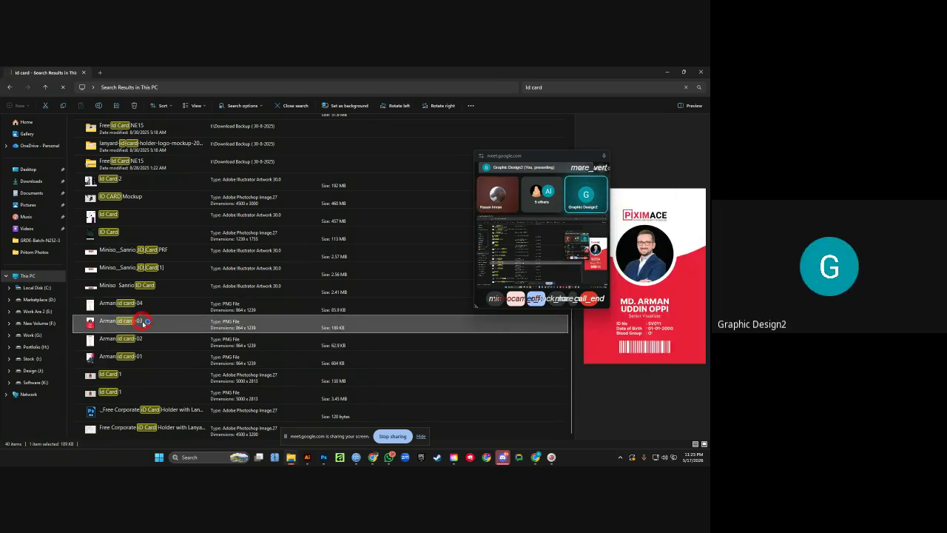
left_click(145, 405)
Open the "ID card" Illustrator file with the orange Bandhu design from the search results.
scroll(161, 385, "up", 5)
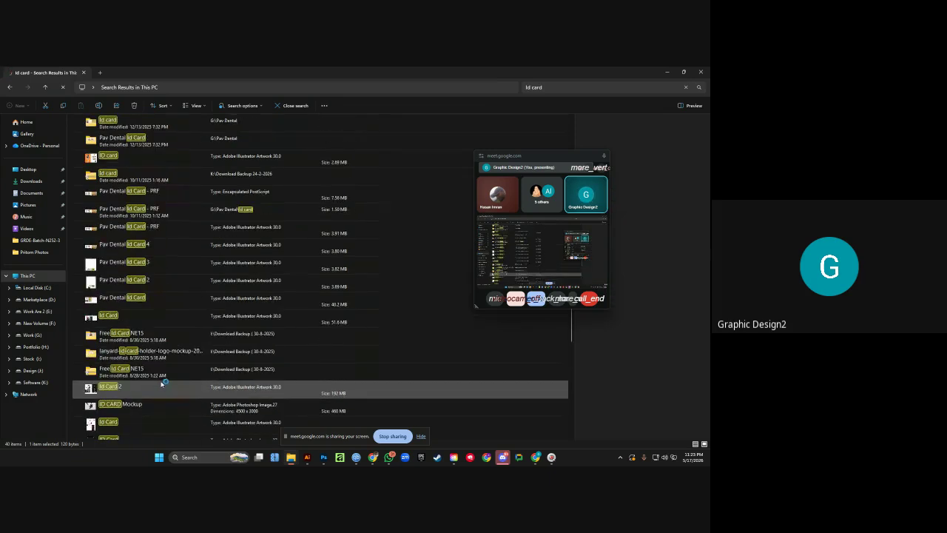
left_click(161, 361)
middle_click(141, 177)
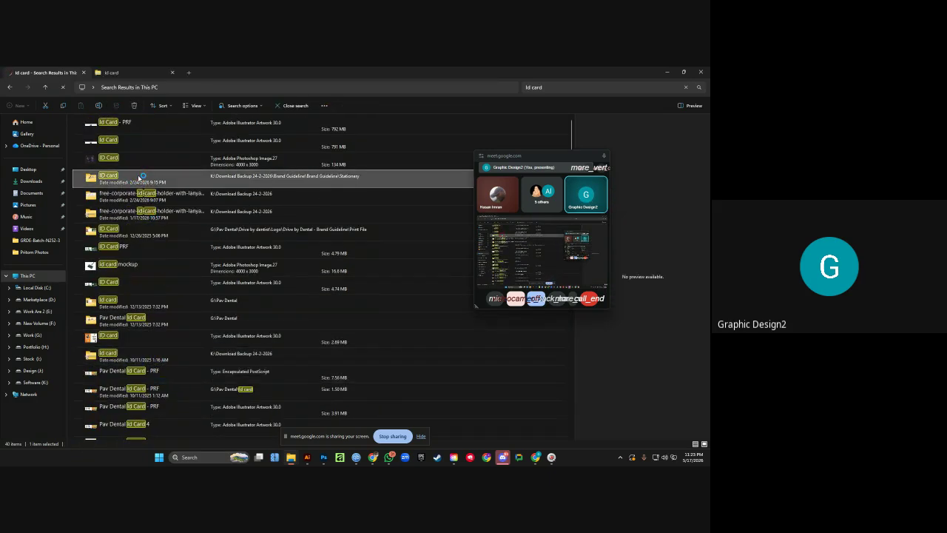
left_click(133, 287)
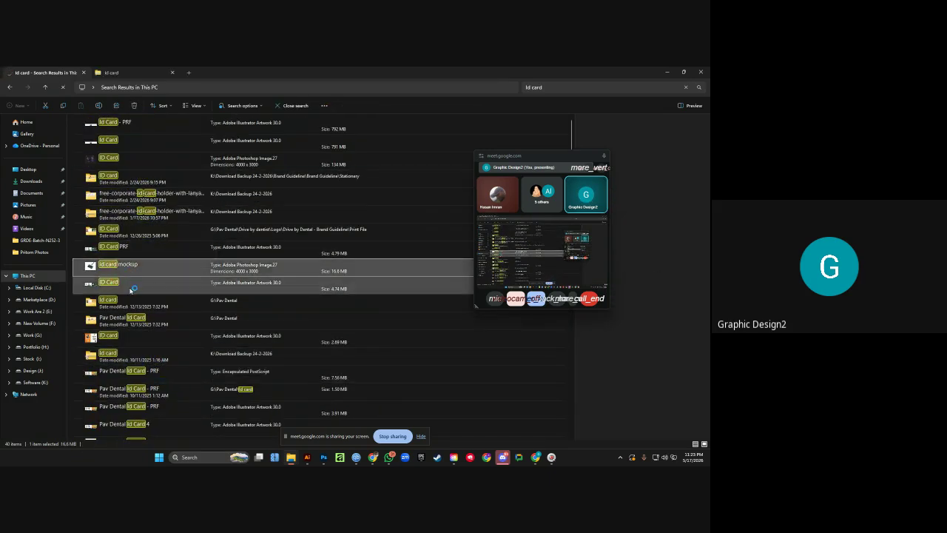
left_click(122, 304)
left_click(135, 337)
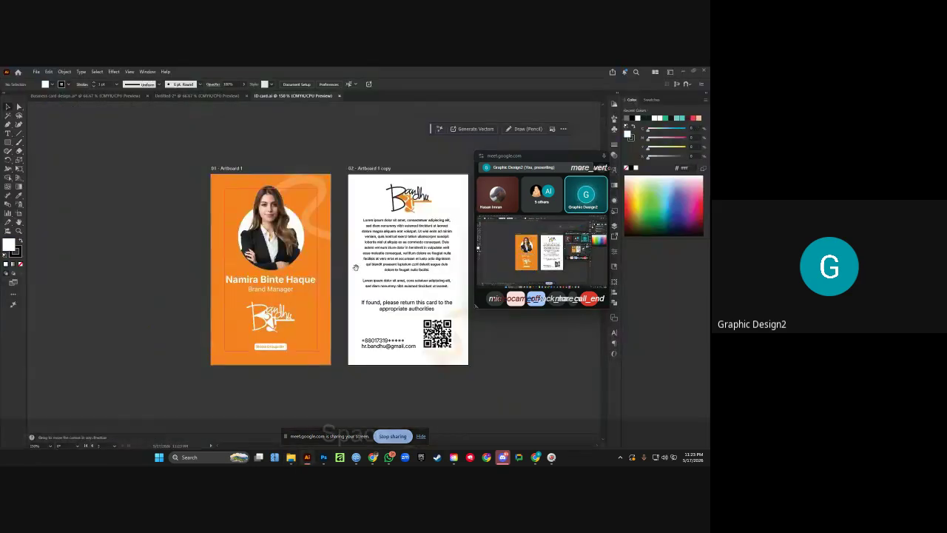
Isolate the grouped artwork on the back side of the orange Bandhu card.
key("space")
left_click_drag(353, 265, 226, 252)
double_click(271, 233)
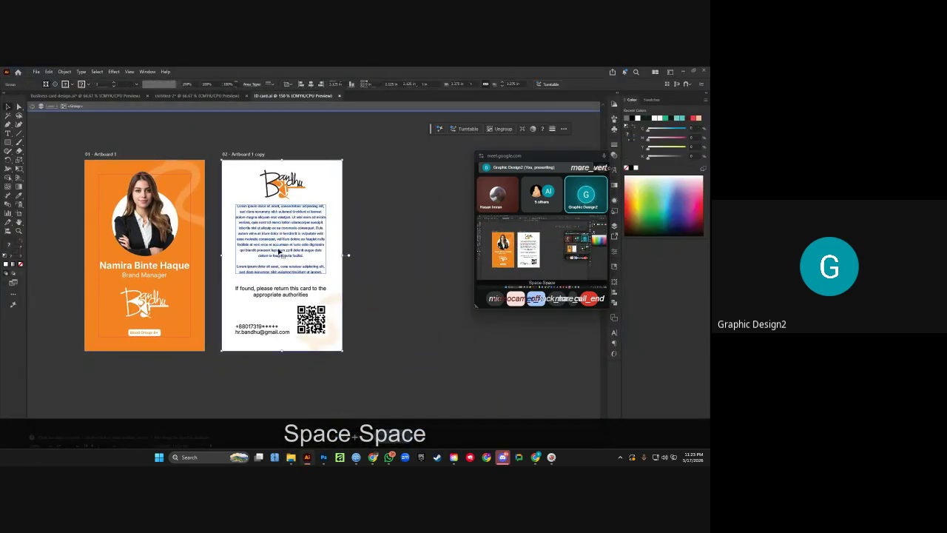
Try to copy the Bandhu card's back-side text and QR code into the untitled ABS card document.
left_click(265, 271)
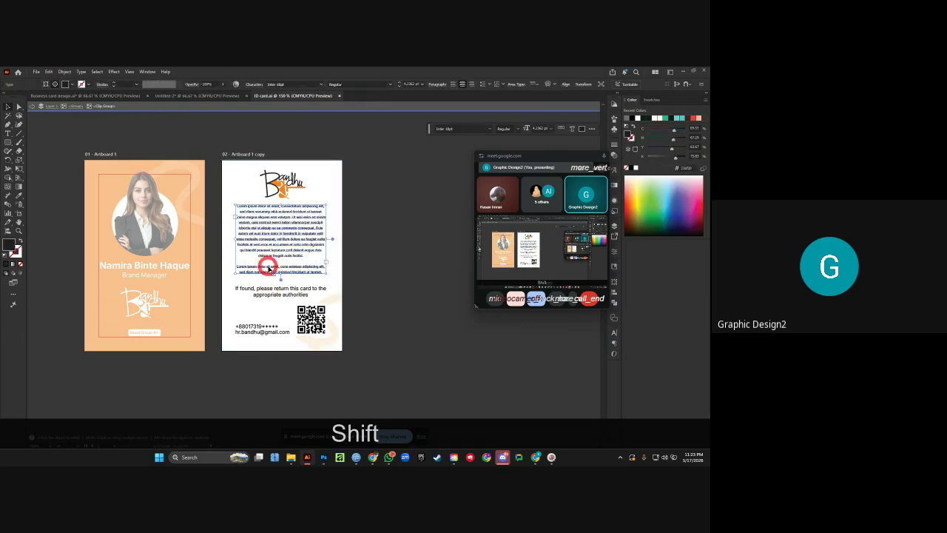
left_click(260, 289, "shift")
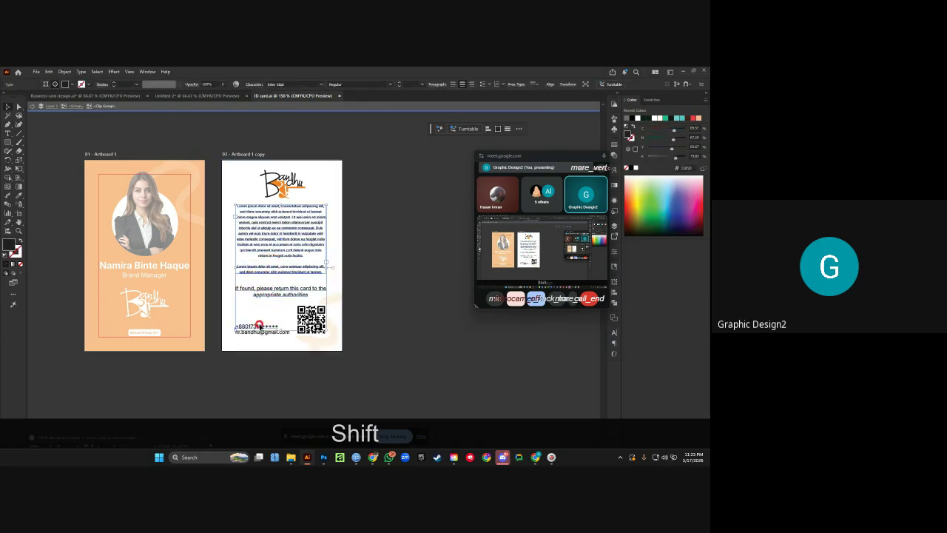
left_click(309, 324, "shift")
key("ctrl+a")
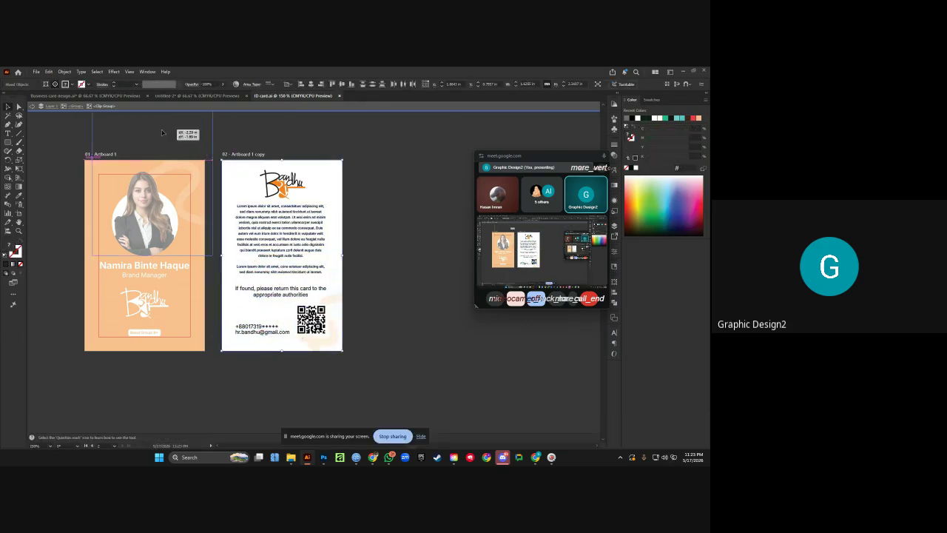
left_click(190, 96)
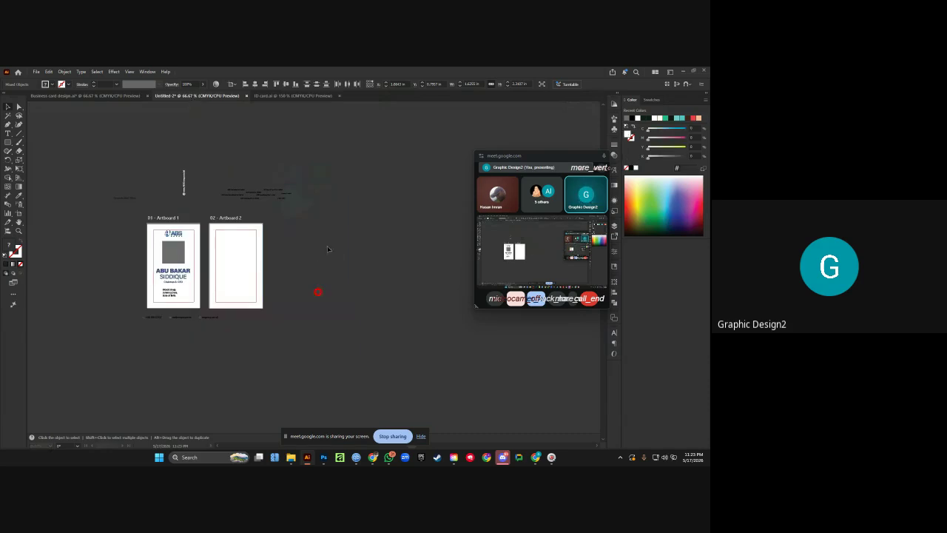
key("ctrl+v")
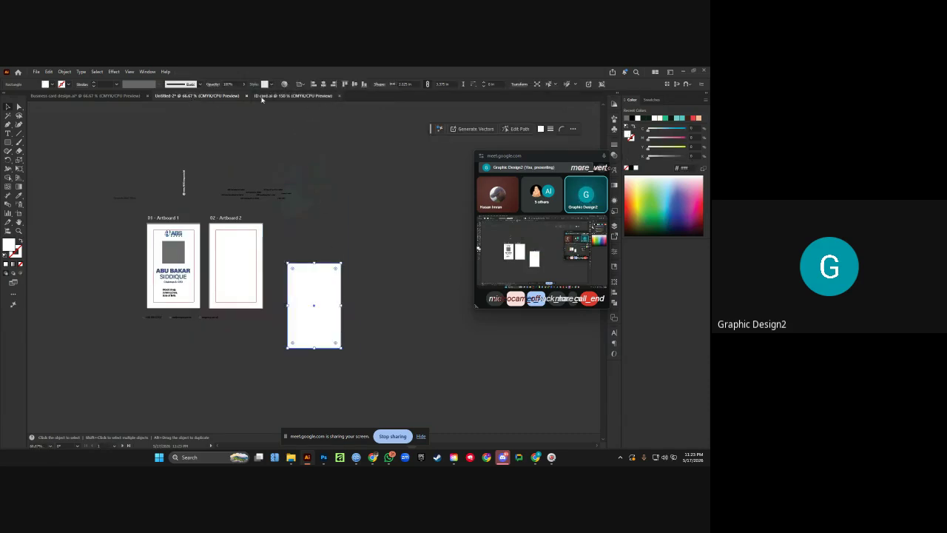
Copy the Bandhu back-side paragraphs, return notice, contact lines and QR code into the ABS card document, then delete the stray white rectangle there.
left_click(261, 96)
left_click(280, 222)
left_click(281, 194, "shift")
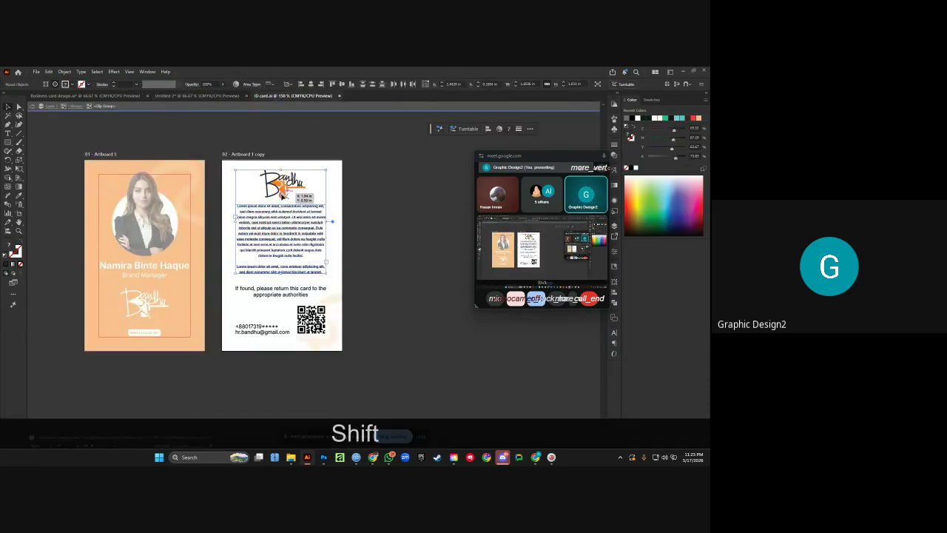
left_click(281, 194, "shift")
left_click(267, 291, "shift")
left_click(265, 332, "shift")
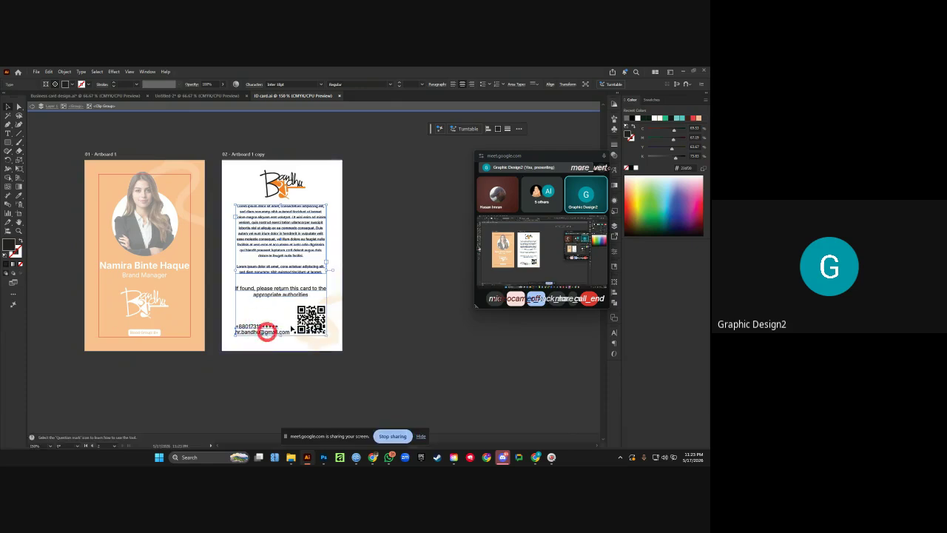
left_click_drag(292, 329, 221, 116)
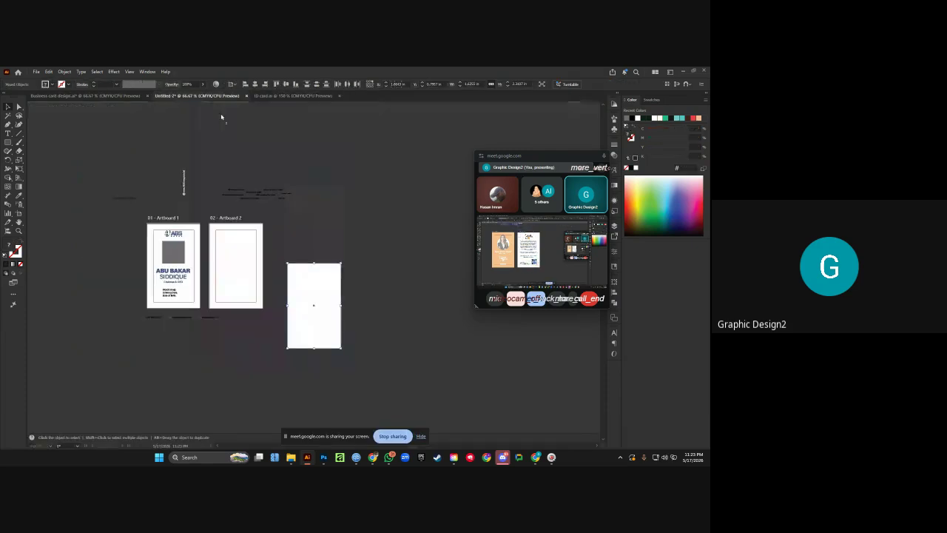
left_click(313, 285)
key("BackSpace")
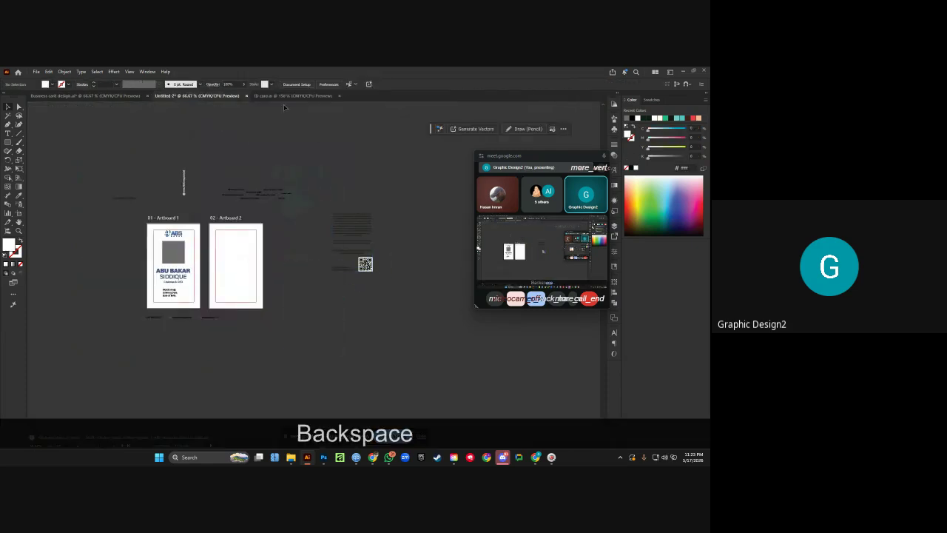
Move the copied back-side text and QR code onto Artboard 2, inside its margin guide.
scroll(273, 313, "up", 2)
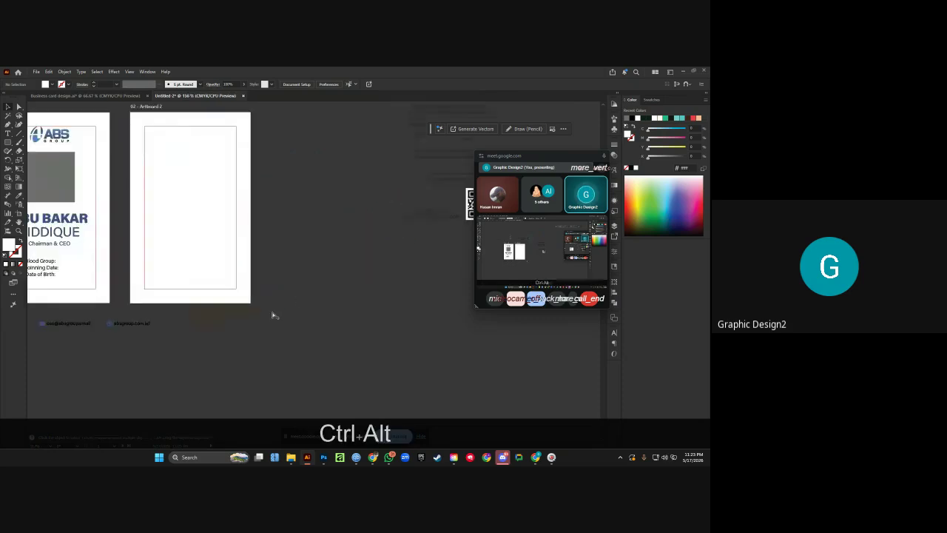
left_click_drag(275, 332, 246, 308)
left_click_drag(340, 241, 302, 310)
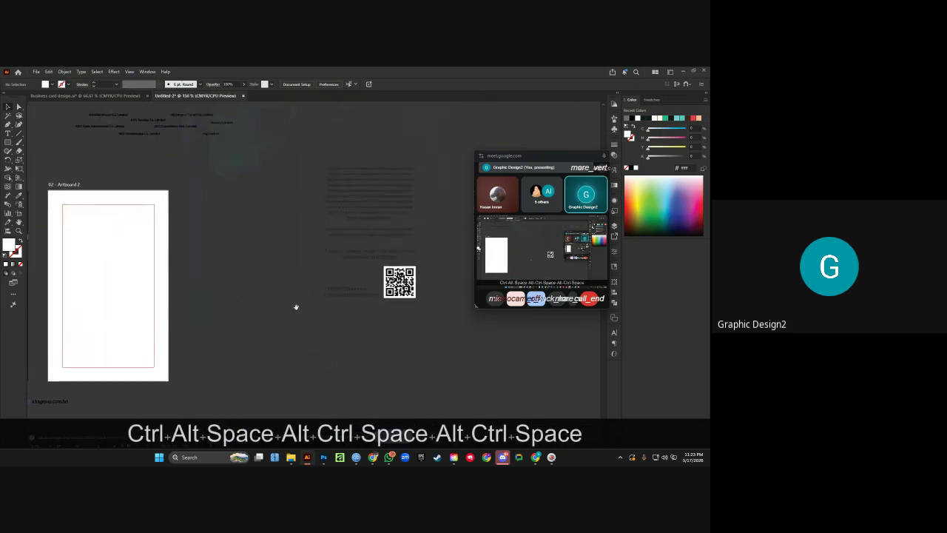
left_click_drag(402, 284, 142, 338)
key("space")
left_click_drag(226, 340, 350, 309)
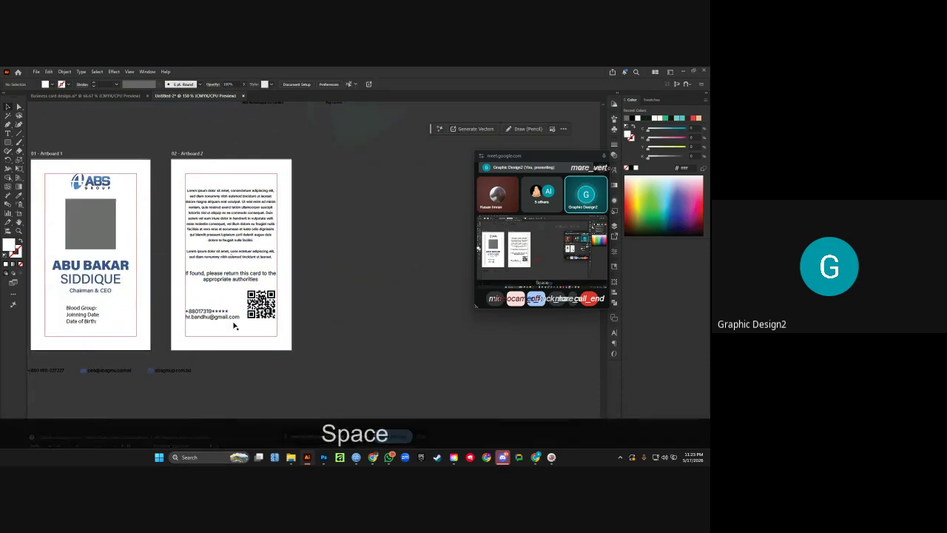
Move the Bandhu contact lines off Artboard 2 and stack the ABS phone, email and website lines beside the QR code.
left_click(209, 316)
left_click_drag(207, 314, 258, 398)
key("space")
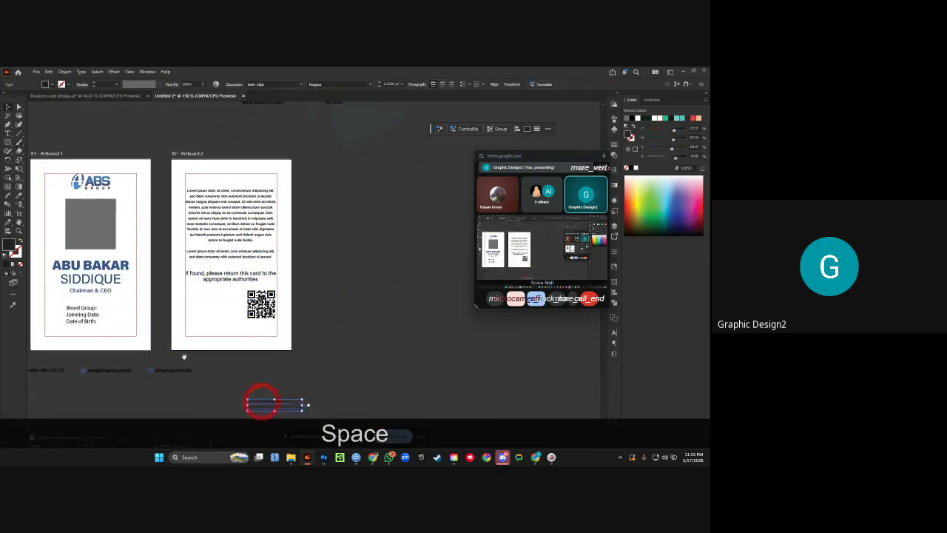
left_click_drag(182, 354, 249, 342)
left_click_drag(143, 359, 281, 290)
left_click_drag(189, 361, 294, 301)
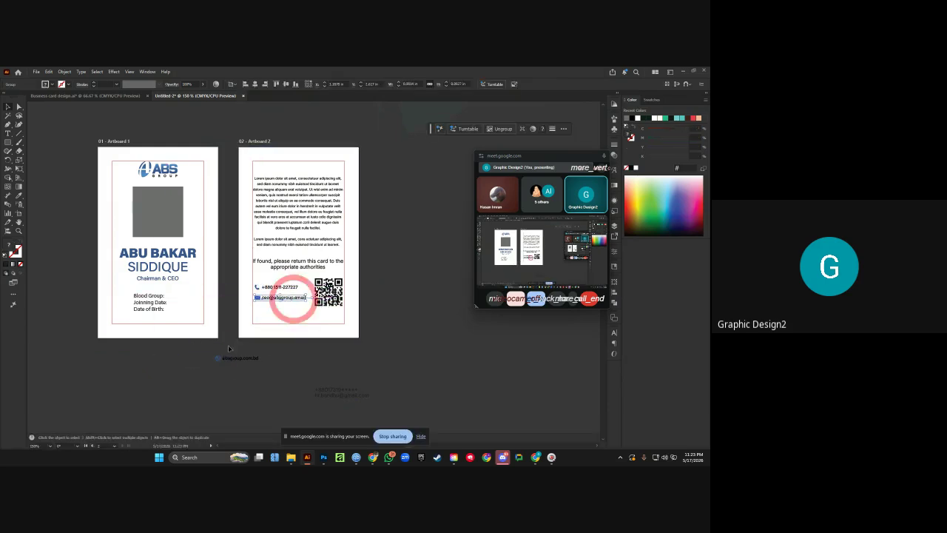
left_click_drag(229, 358, 270, 311)
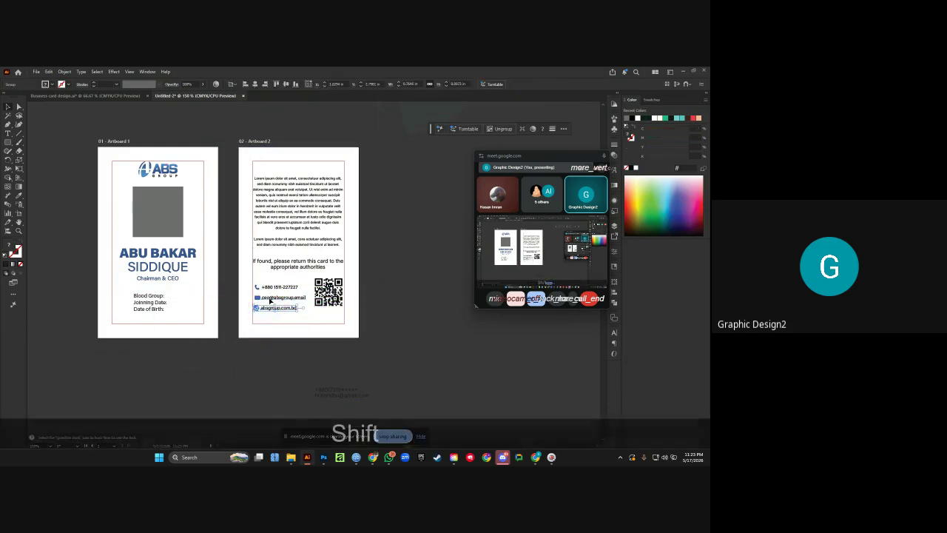
Line up the three ABS contact lines with the margin guide and lower the QR code to sit level with them.
left_click(281, 287, "shift")
left_click(283, 297, "shift")
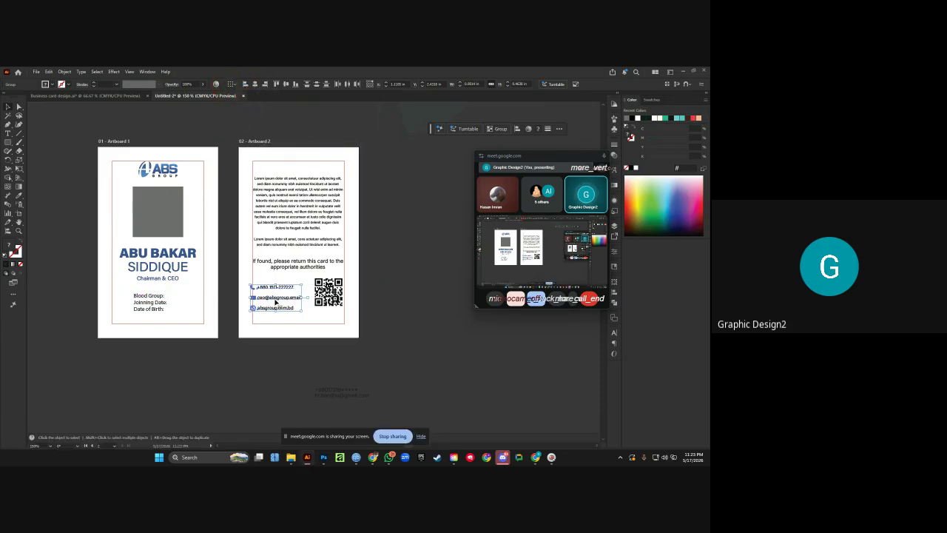
left_click_drag(274, 299, 277, 299)
left_click(397, 299)
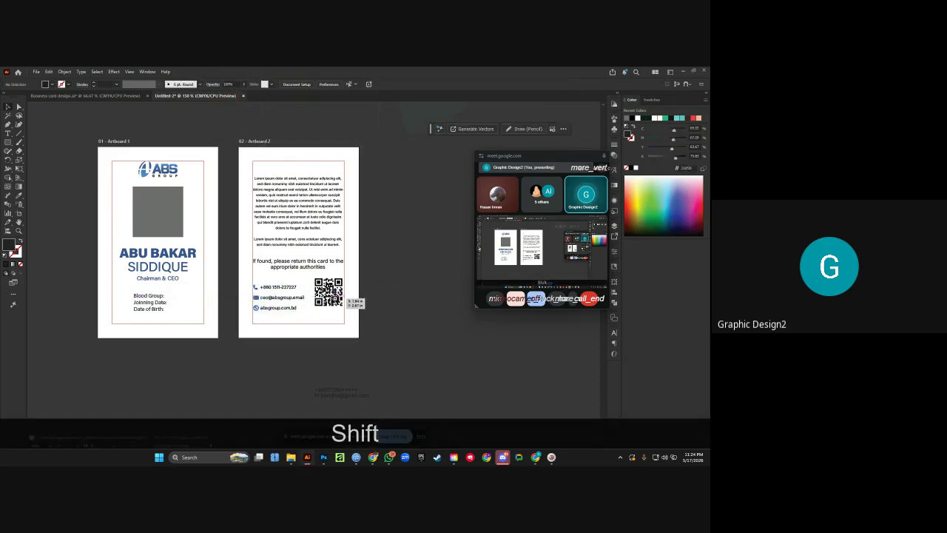
left_click_drag(352, 302, 354, 309)
left_click(390, 279)
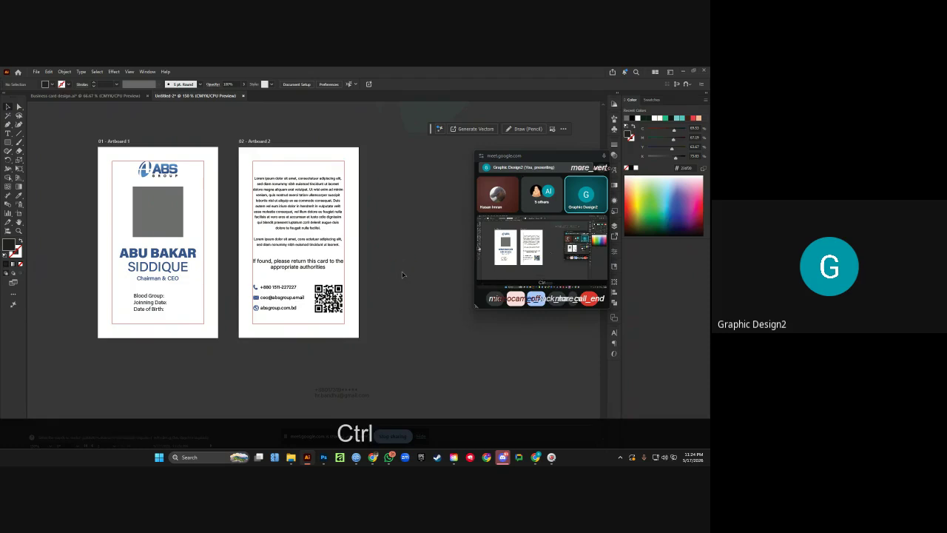
Draw a closed shape with a curved lower edge over the upper part of Artboard 1, overlapping the card edges, with the Pen tool.
scroll(401, 273, "down", 1)
scroll(397, 271, "up", 1)
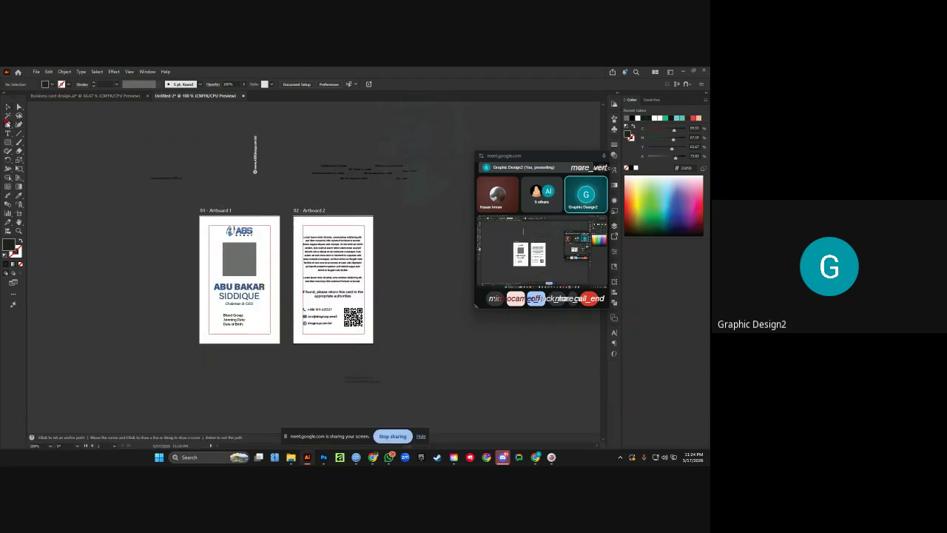
scroll(240, 256, "up", 3)
scroll(111, 193, "down", 1)
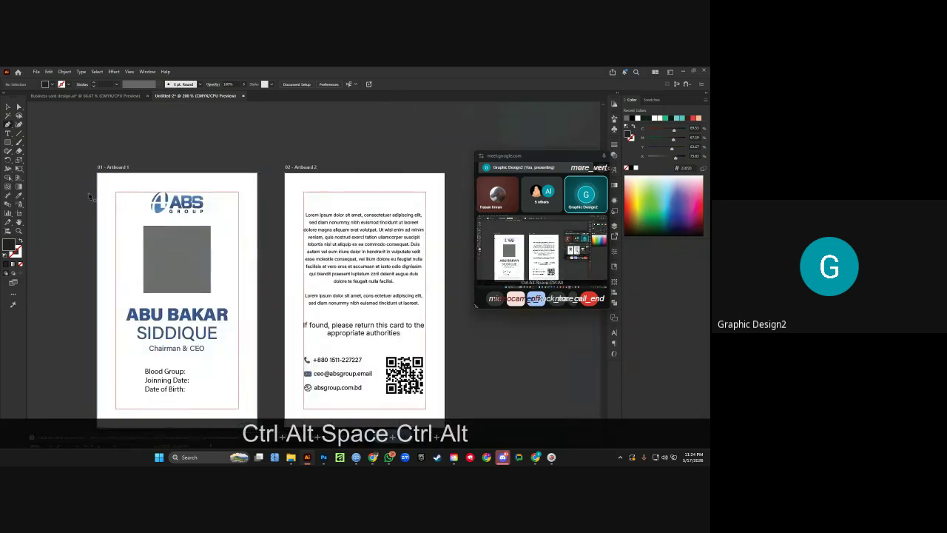
left_click_drag(86, 193, 208, 294)
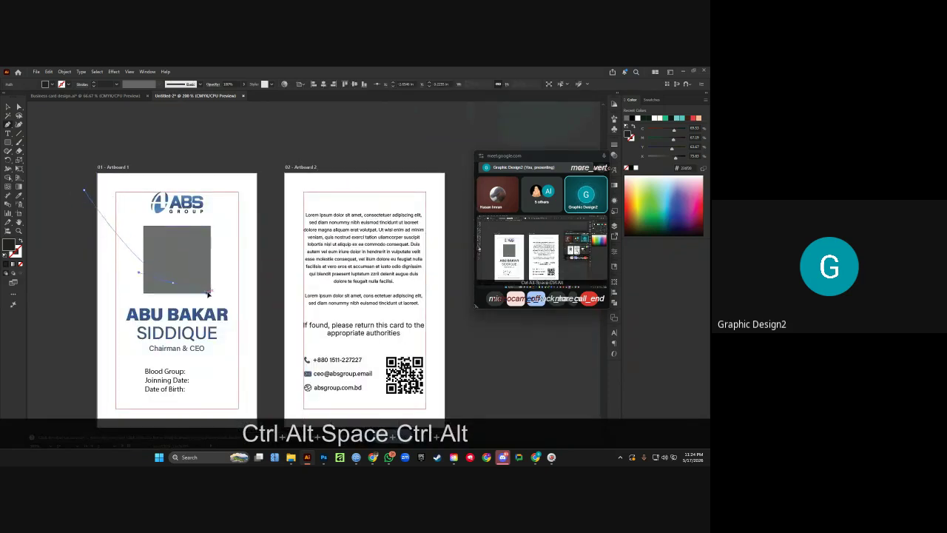
left_click(248, 296)
left_click(276, 235)
left_click(274, 161)
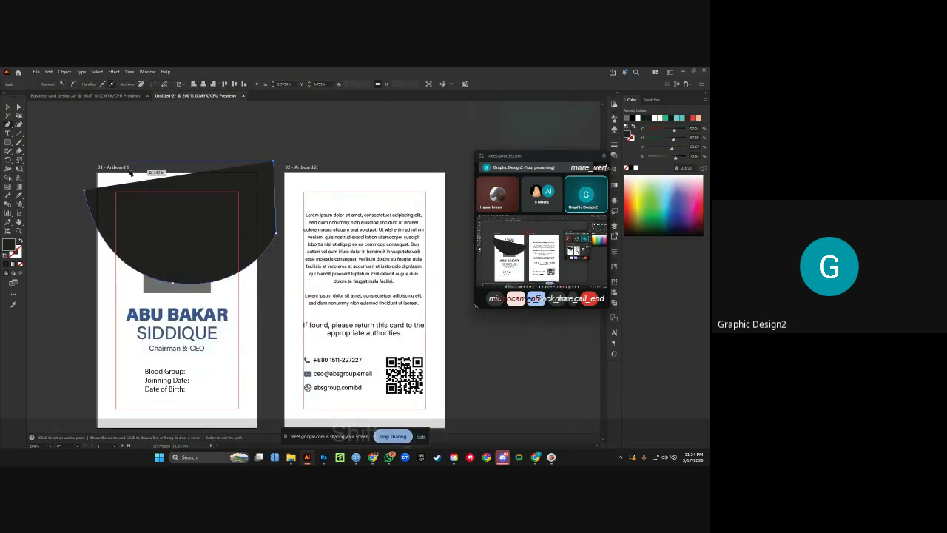
left_click(84, 160, "shift")
left_click(7, 107)
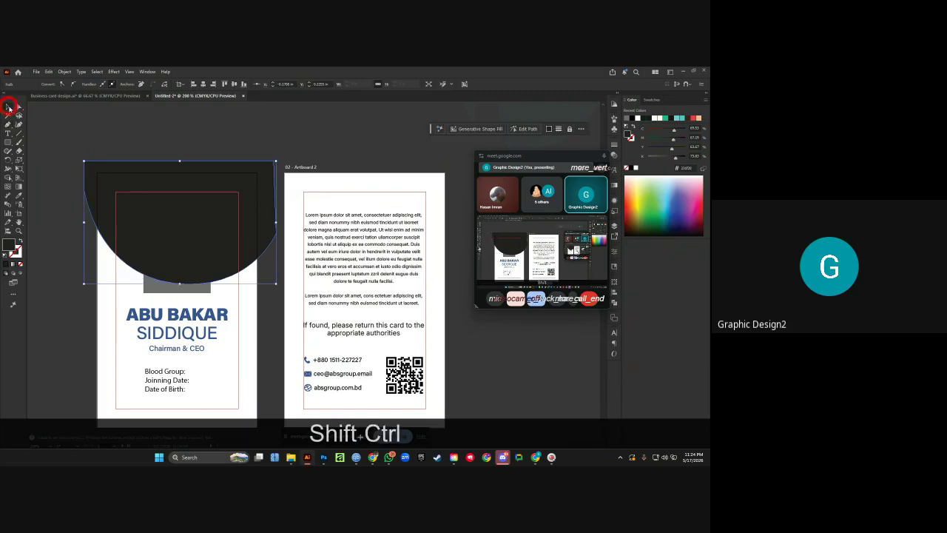
Restack the curved shape directly in front of Artboard 1's white background, behind the logo and photo placeholder.
key("ctrl+shift+bracketleft")
key("ctrl+x")
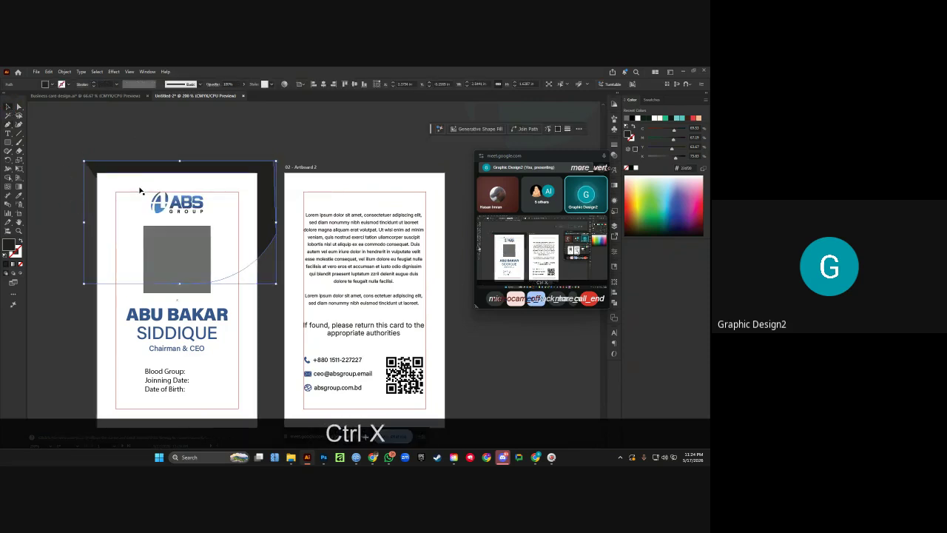
key("ctrl+z")
left_click(115, 127)
left_click(118, 185)
key("ctrl+x")
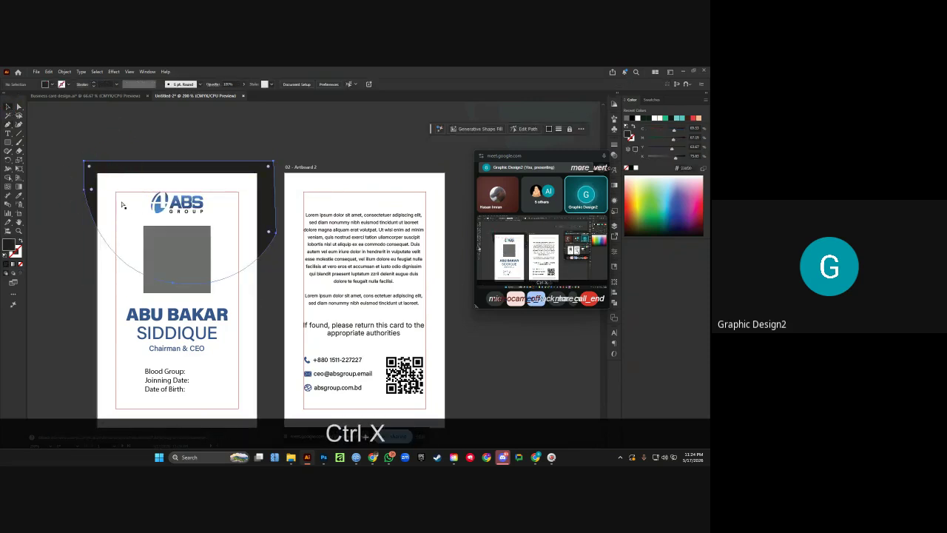
left_click(120, 203)
key("ctrl+f")
Fill the curved shape with the logo's blue gradient and recolor the front-side ABS Group logo white.
key("i")
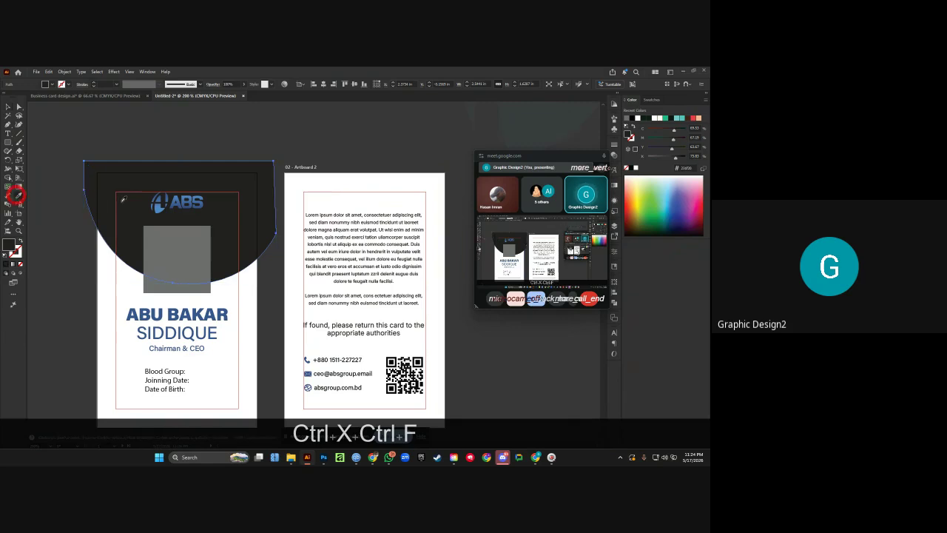
left_click(176, 201)
key("v")
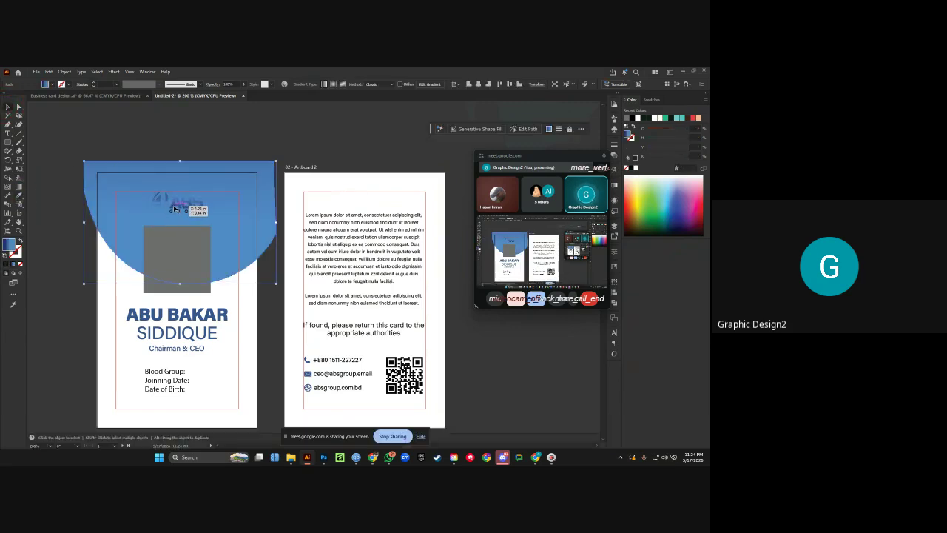
left_click(168, 207)
key("shift+x")
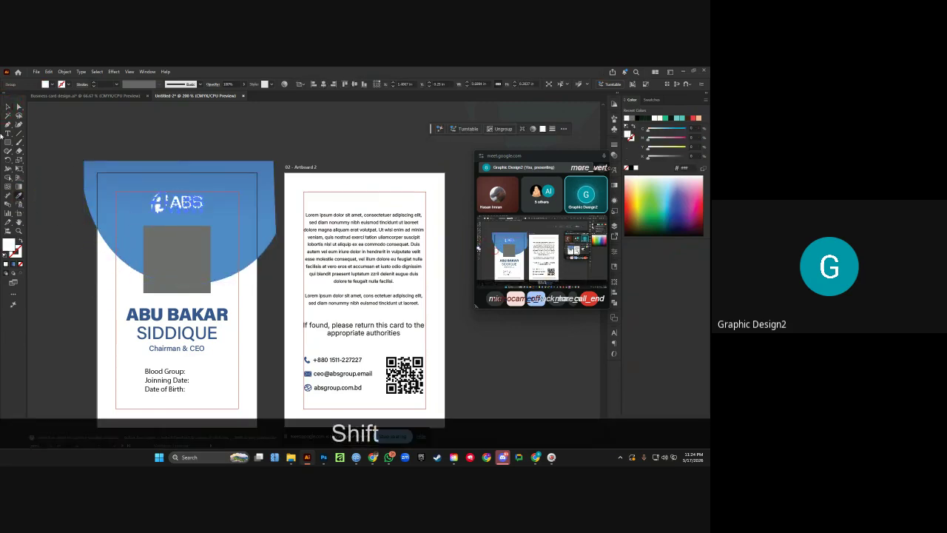
Trim away the parts of the blue curved shape that extend beyond the front card's edges.
left_click(97, 212, "shift")
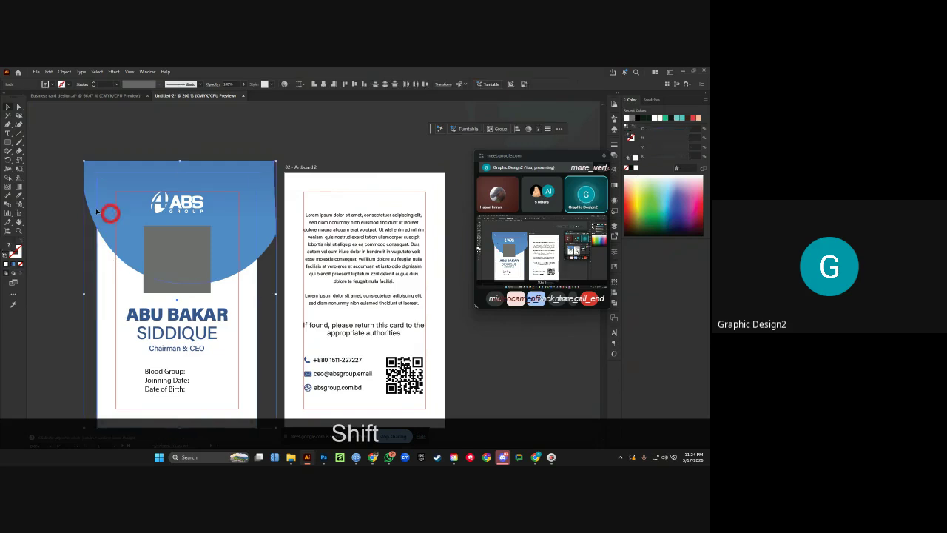
left_click(87, 167)
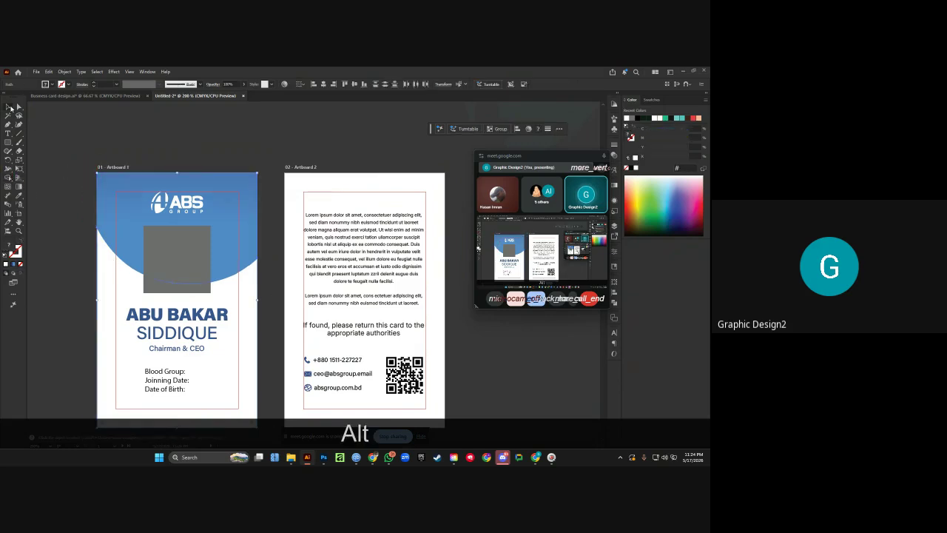
left_click(127, 150)
scroll(126, 150, "right", 1)
Duplicate the blue curved header shape in place in front and reflect it across the vertical axis.
left_click(111, 230)
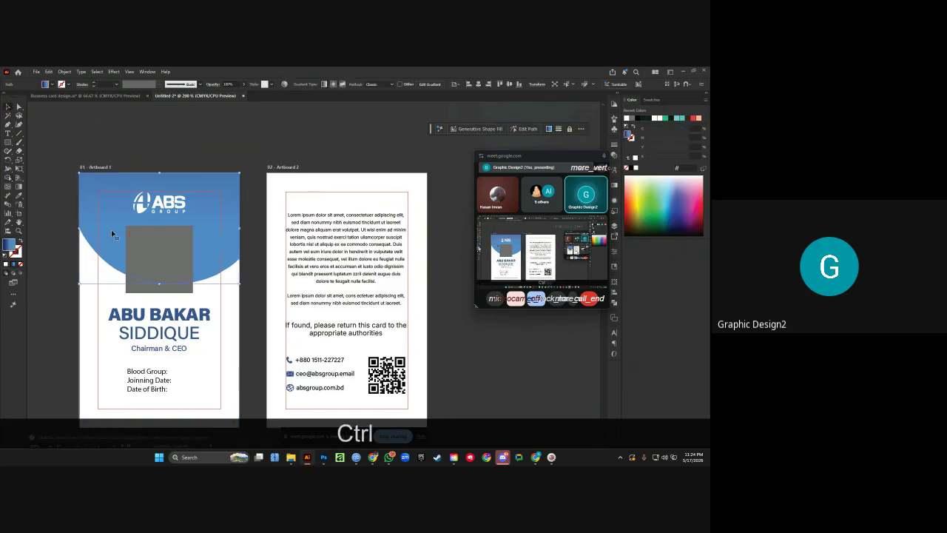
left_click(112, 234, "ctrl")
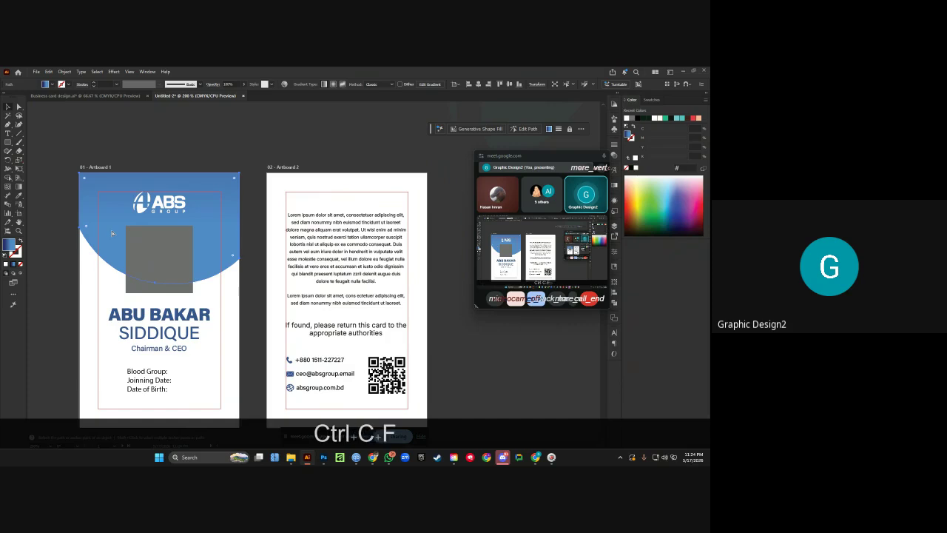
right_click(111, 234)
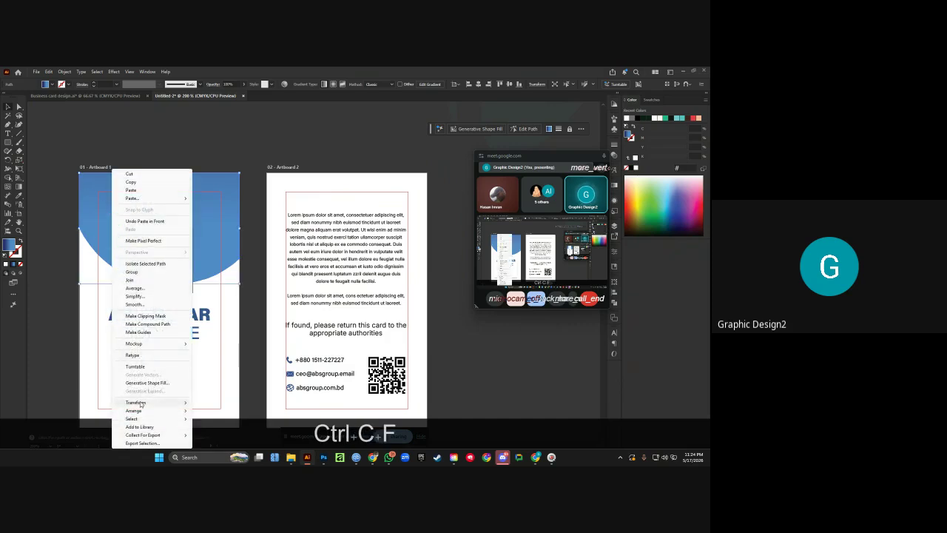
mouse_move(141, 403)
left_click(213, 364)
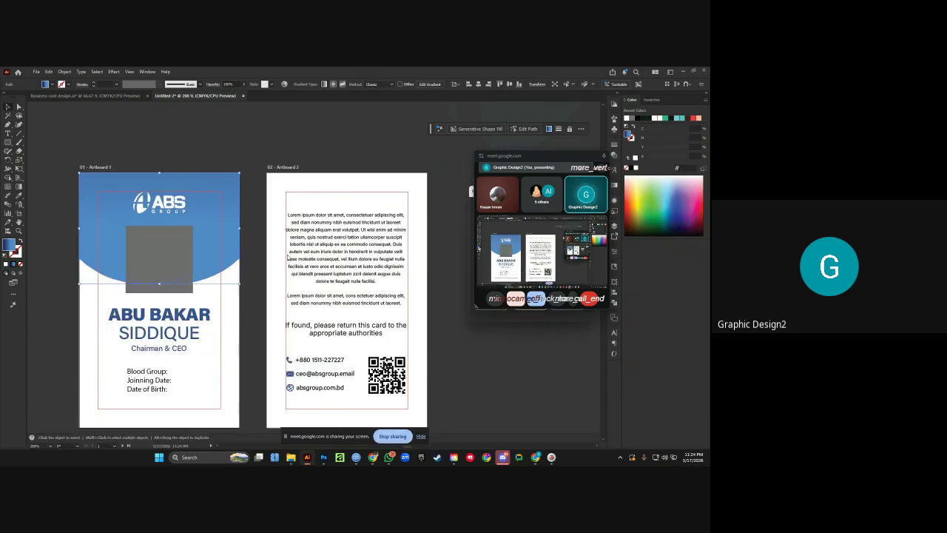
key("ctrl+bracketleft")
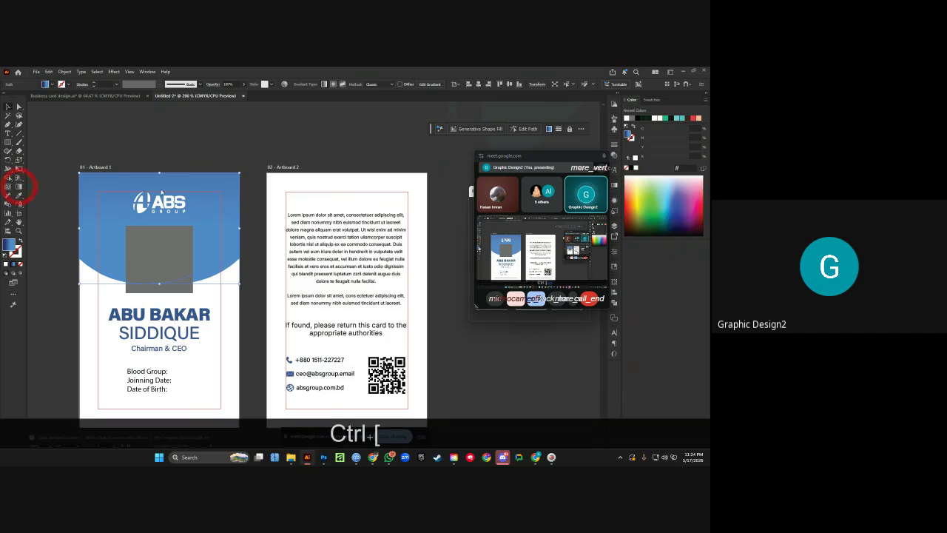
left_click_drag(569, 161, 430, 137)
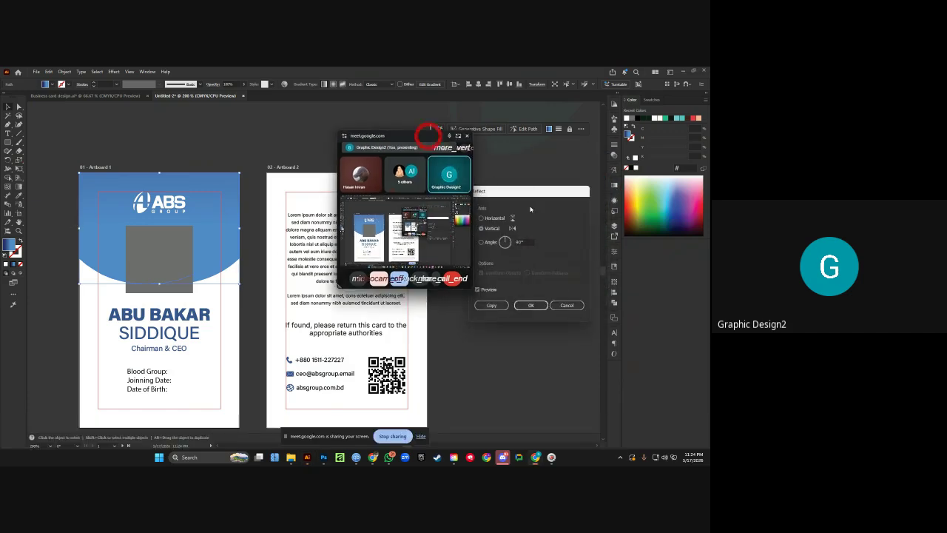
left_click(544, 306)
Reverse the gradient of the reflected curved shape in the front card's header.
left_click(615, 187)
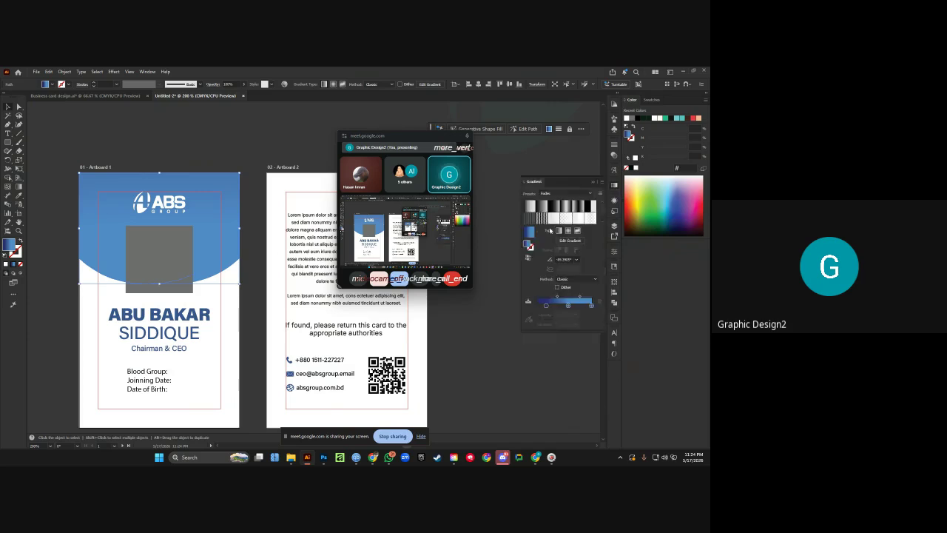
left_click(529, 259)
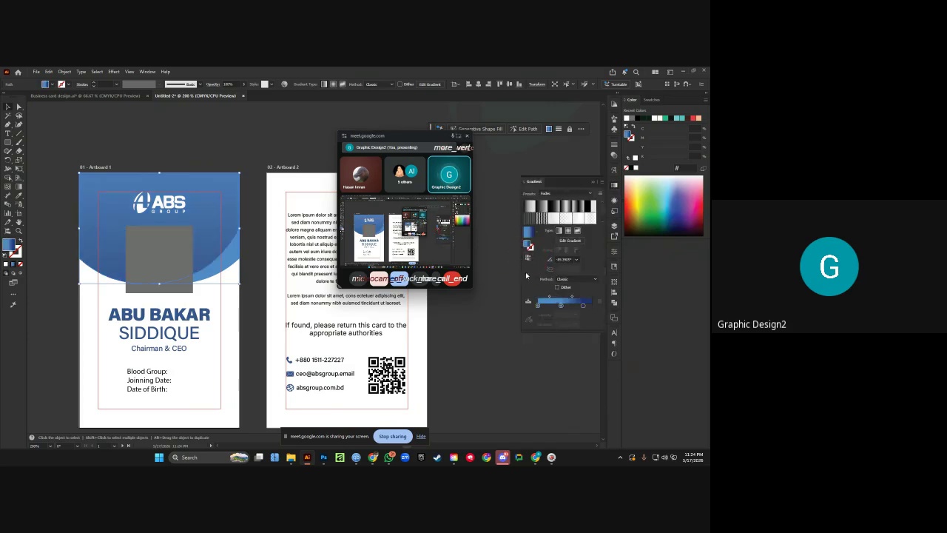
key("ctrl+space")
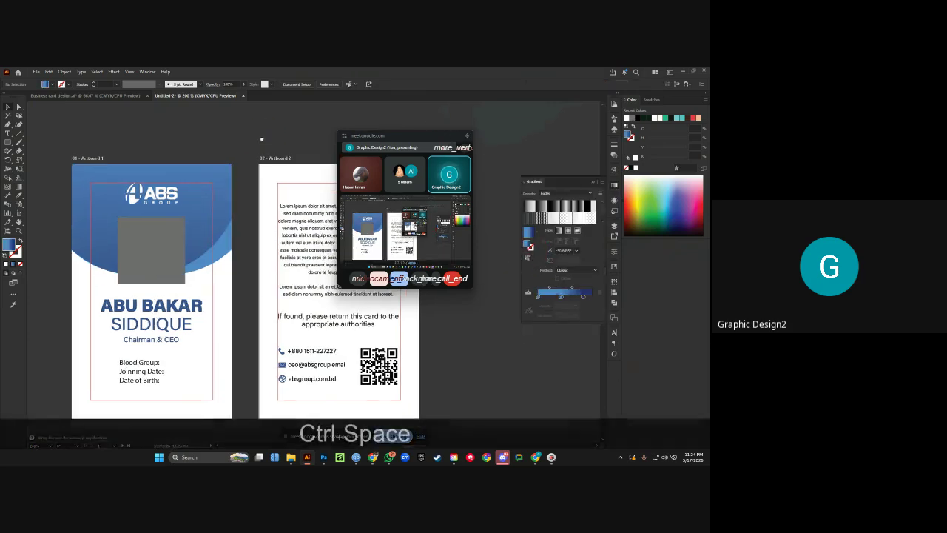
left_click(270, 145, "ctrl+alt")
Duplicate the rear curved shape slightly lower, behind the header shapes, with its gradient reversed.
left_click(243, 240)
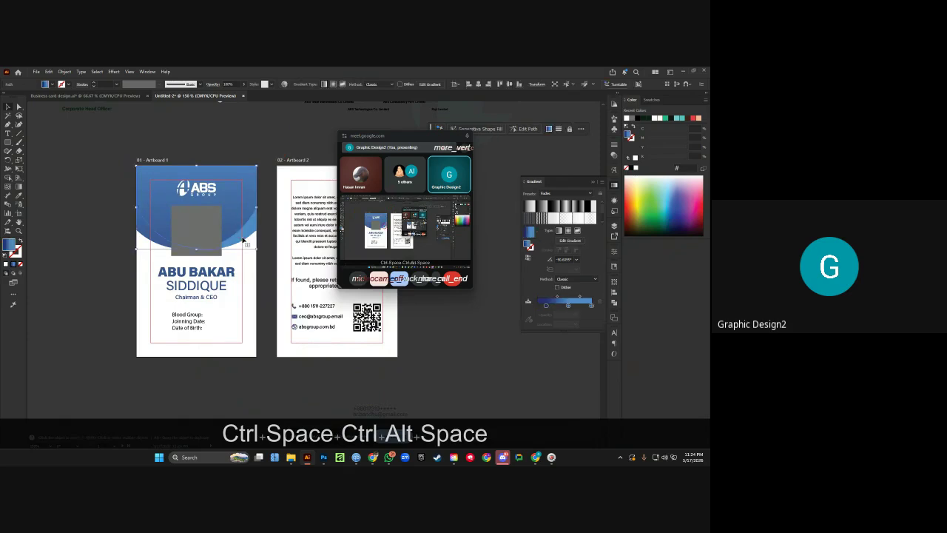
key("alt")
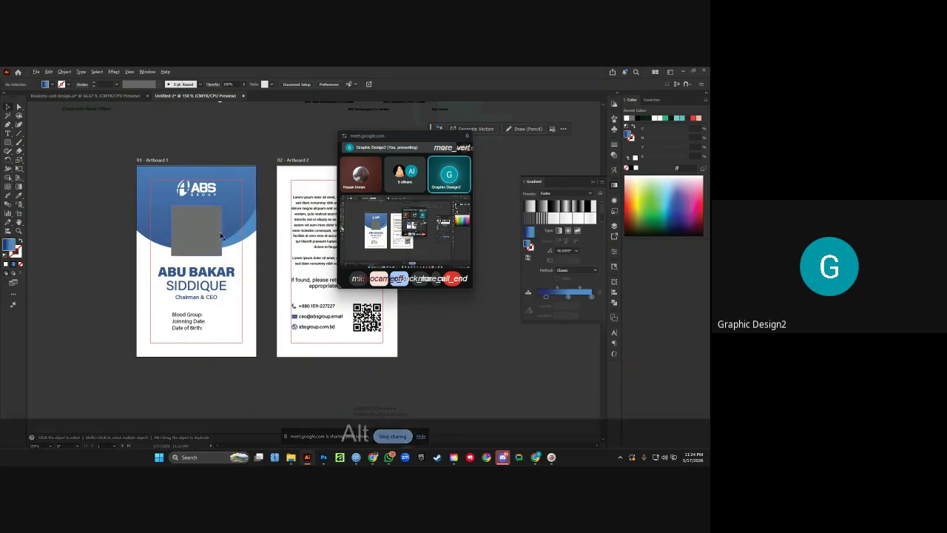
key("shift")
left_click_drag(234, 244, 243, 255)
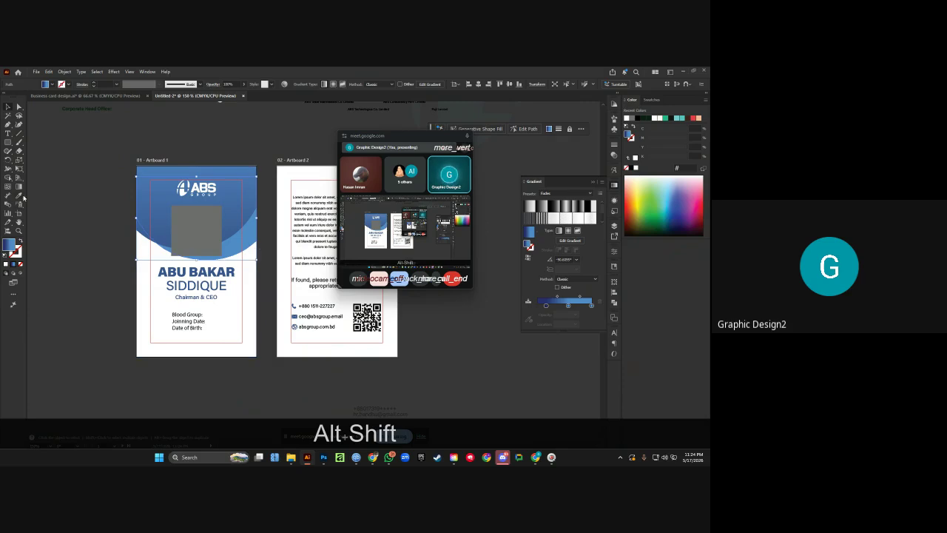
key("ctrl+bracketleft")
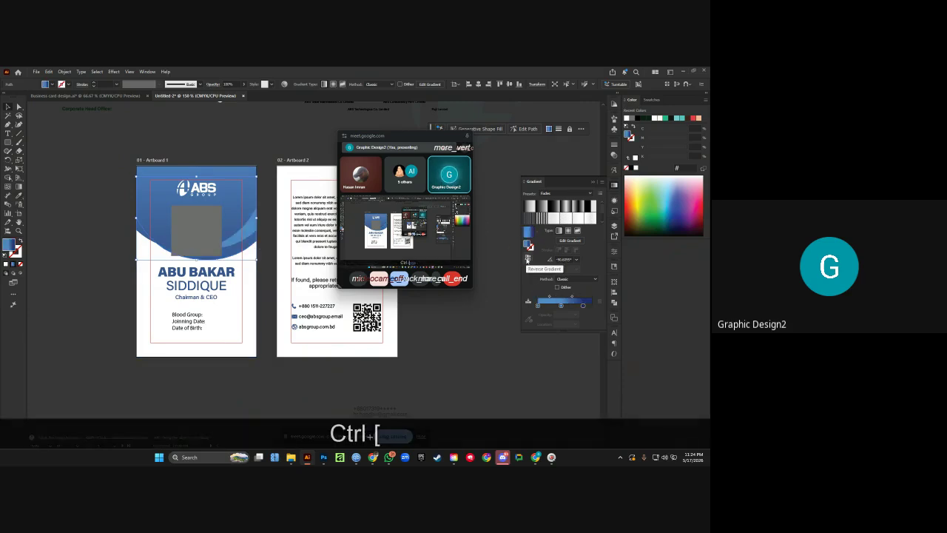
Move the lower curved copy up slightly so only a thin rim shows beneath the header.
key("shift")
left_click_drag(231, 254, 230, 247)
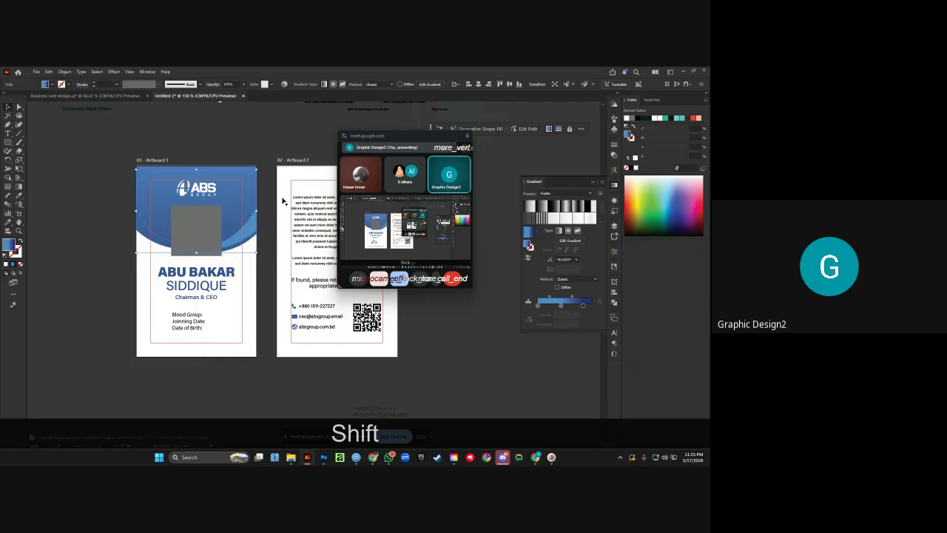
left_click(264, 192)
scroll(231, 244, "right", 1)
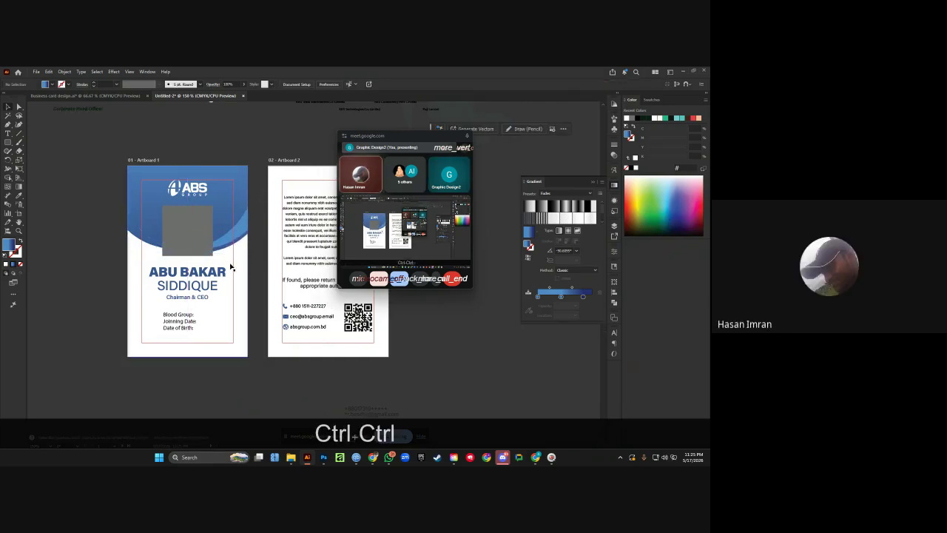
scroll(256, 250, "right", 1)
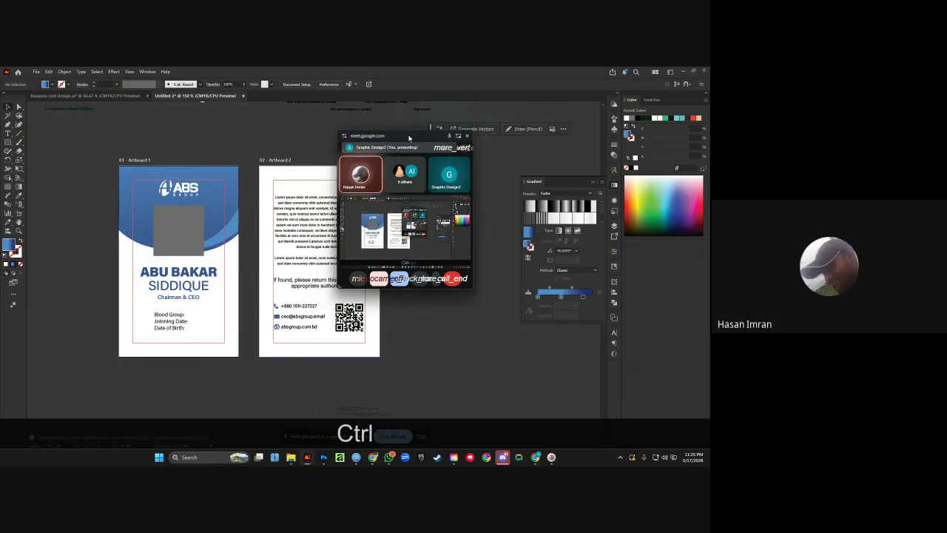
Undo the layered header edits and the trim, back to the untrimmed curved shape with the white logo.
left_click_drag(400, 150, 439, 177)
key("ctrl+z")
key("ctrl+z")
key("ctrl+z")
key("ctrl+z")
key("ctrl+z")
key("ctrl+z")
key("ctrl+z")
key("ctrl+z")
key("ctrl+z")
key("ctrl+z")
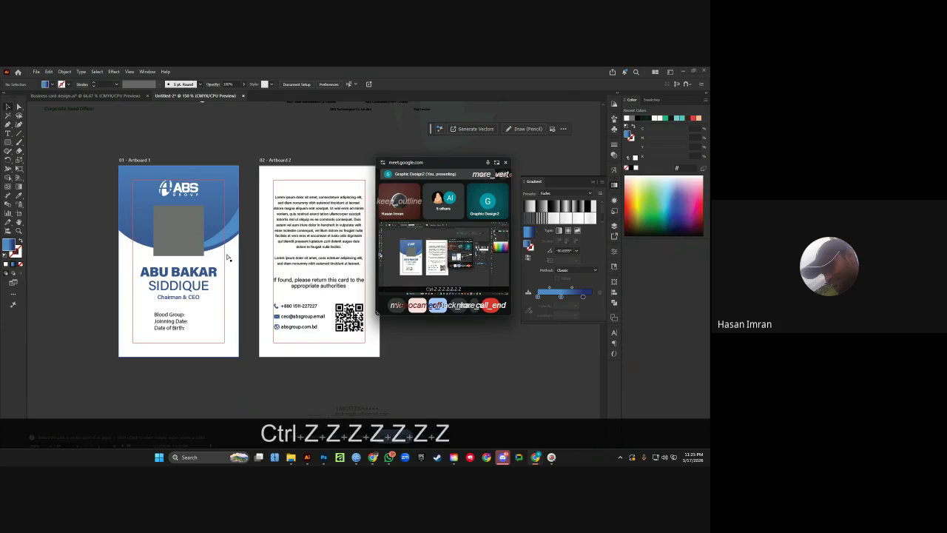
key("ctrl+z")
key("ctrl+z")
key("ctrl+z")
key("ctrl+z")
key("ctrl+z")
key("ctrl+z")
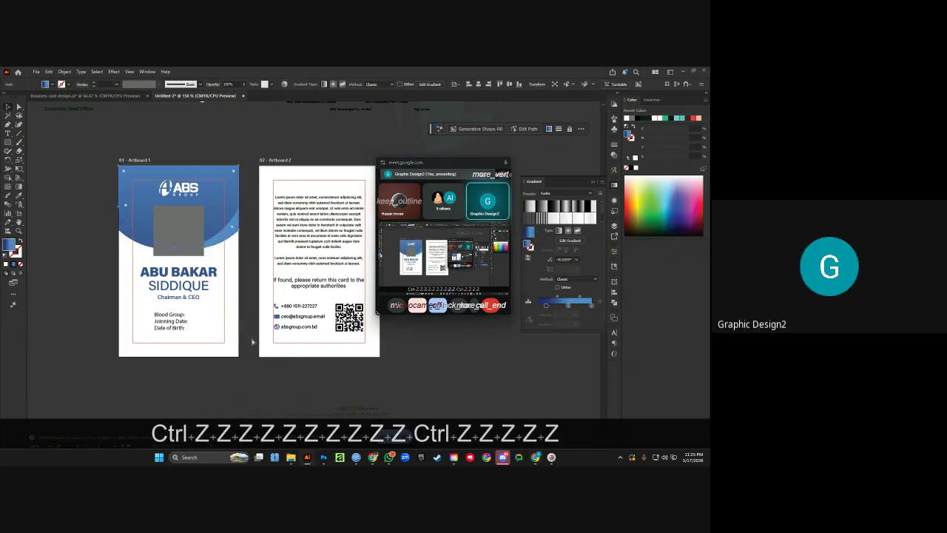
key("ctrl+z")
key("ctrl+z")
key("ctrl+z")
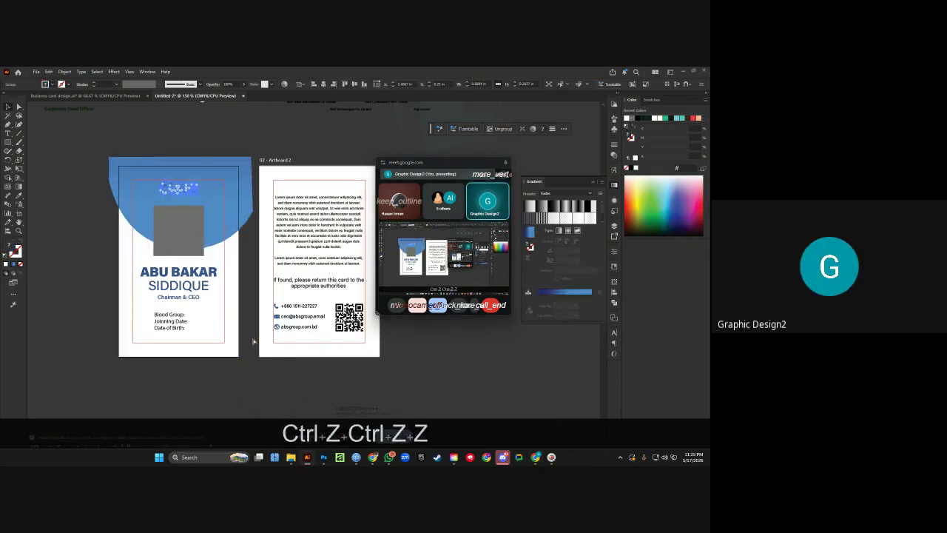
key("ctrl+shift+z")
left_click(259, 139)
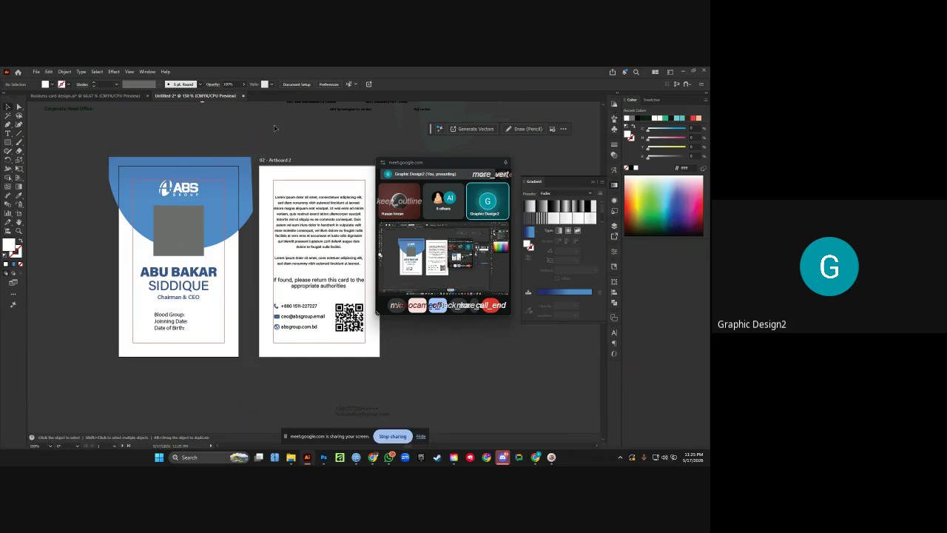
Trim the parts of the blue curved shape that extend beyond Artboard 1's white background.
left_click(230, 161)
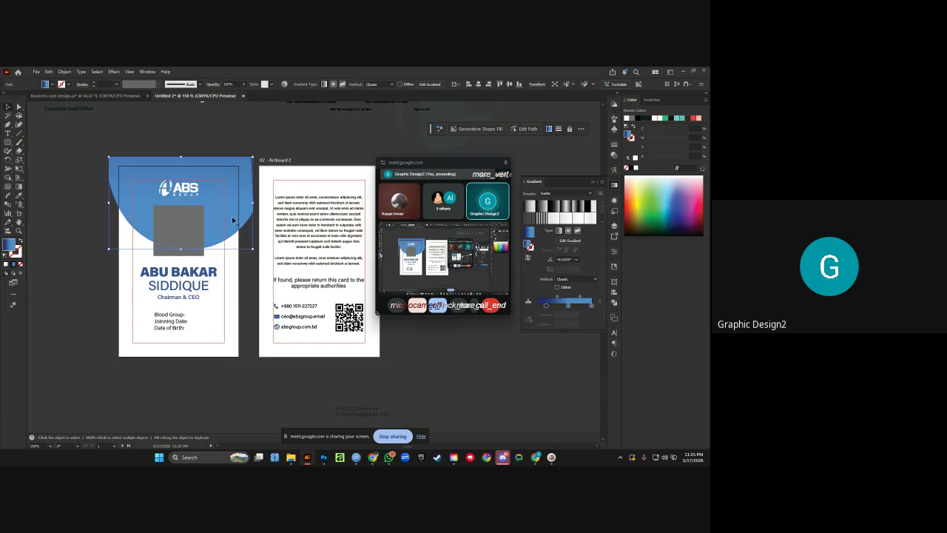
key("shift")
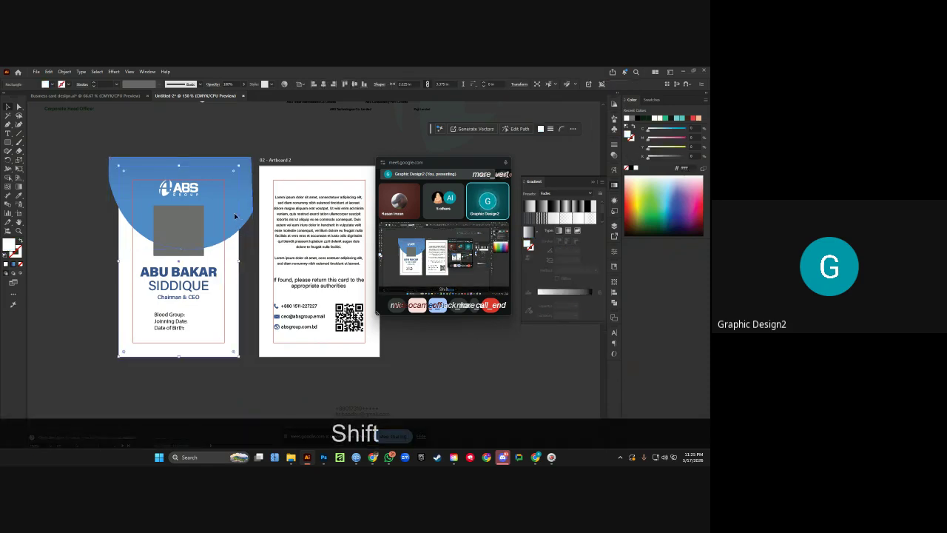
left_click(237, 222, "shift")
scroll(114, 167, "up", 1)
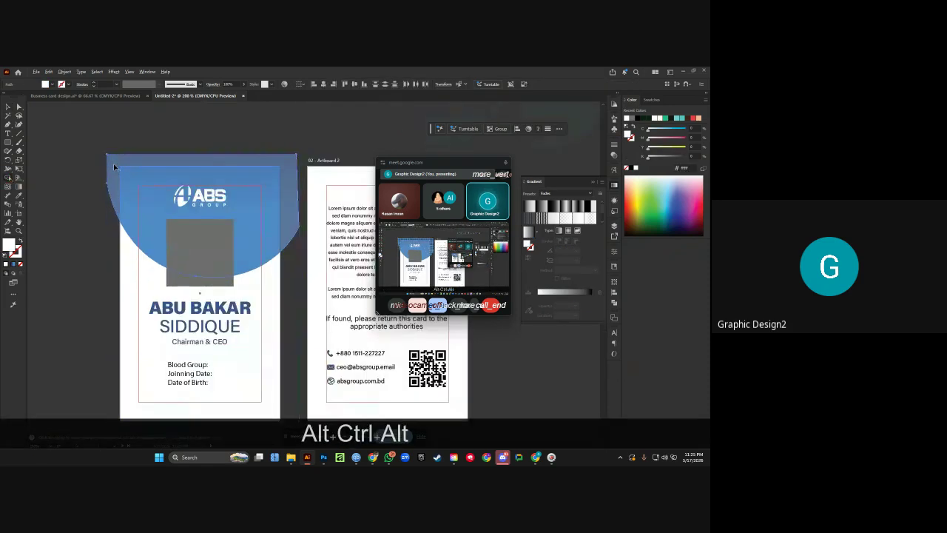
key("ctrl+z")
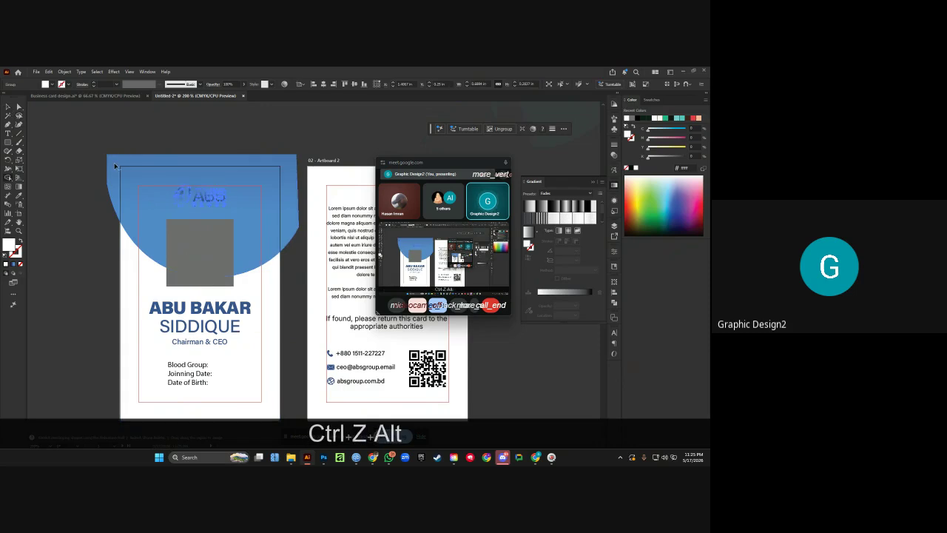
left_click(116, 162, "shift")
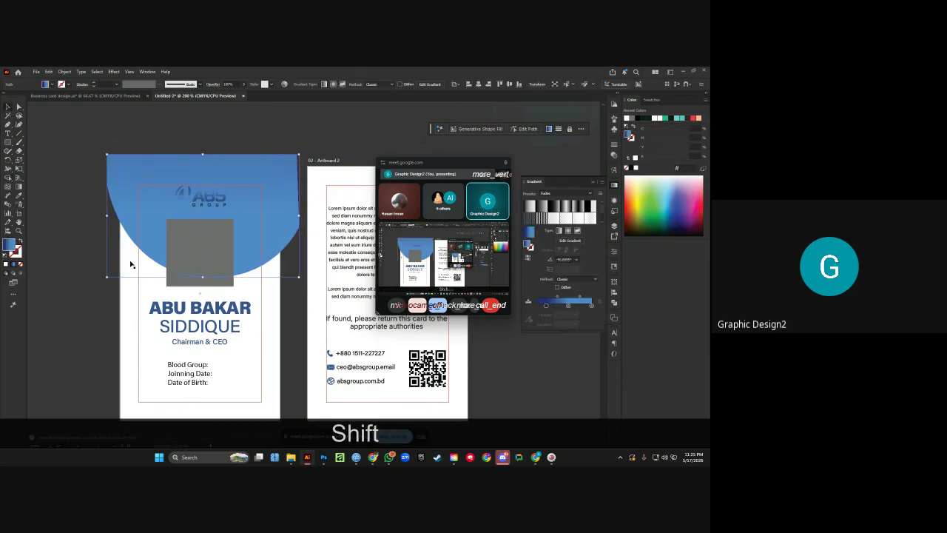
left_click(114, 168, "alt+shift")
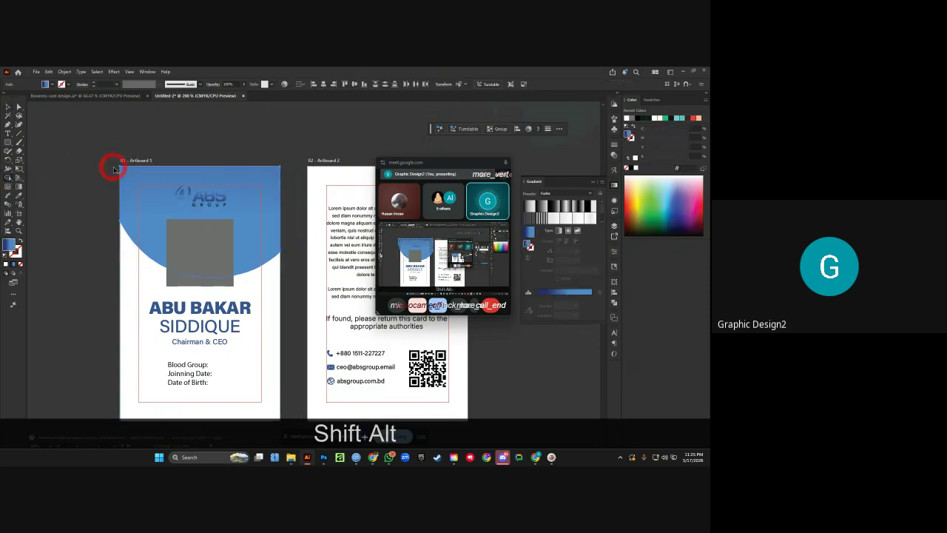
scroll(113, 126, "right", 1)
Recolor the front-side ABS Group logo white by sampling the card background.
left_click(191, 197, "ctrl")
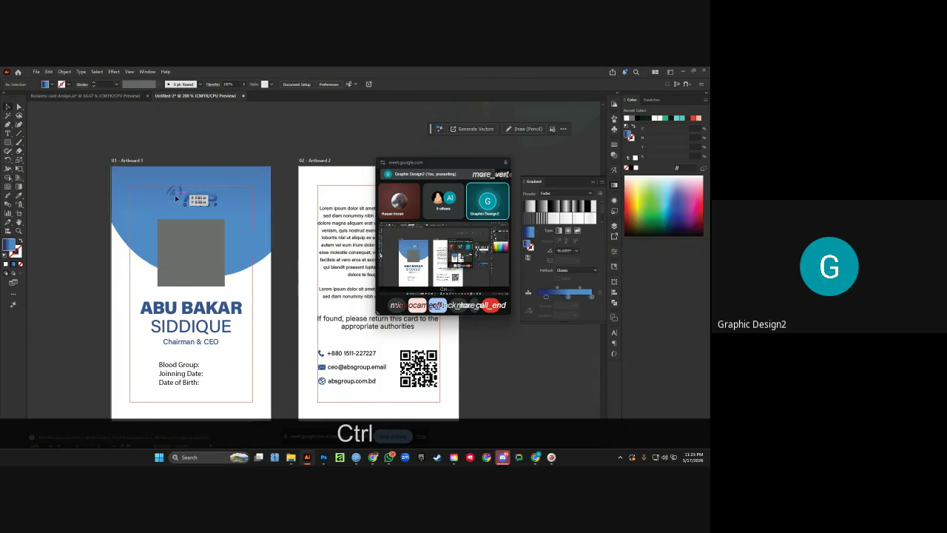
left_click(17, 195)
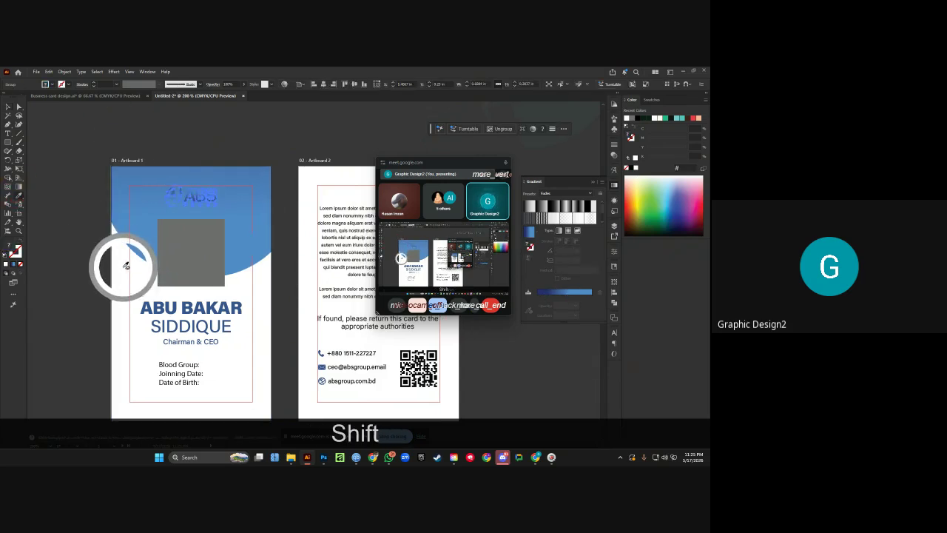
left_click(127, 254, "shift")
left_click(67, 116)
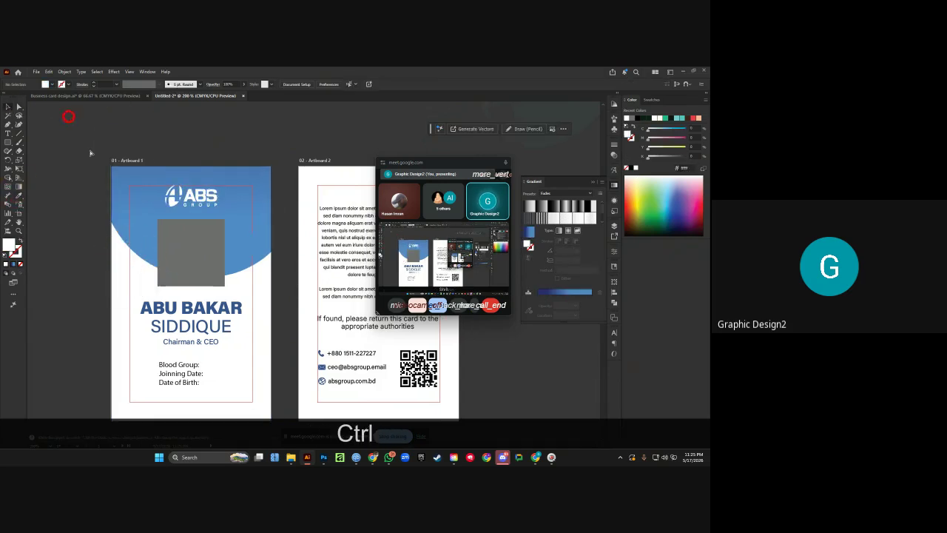
scroll(256, 185, "right", 2)
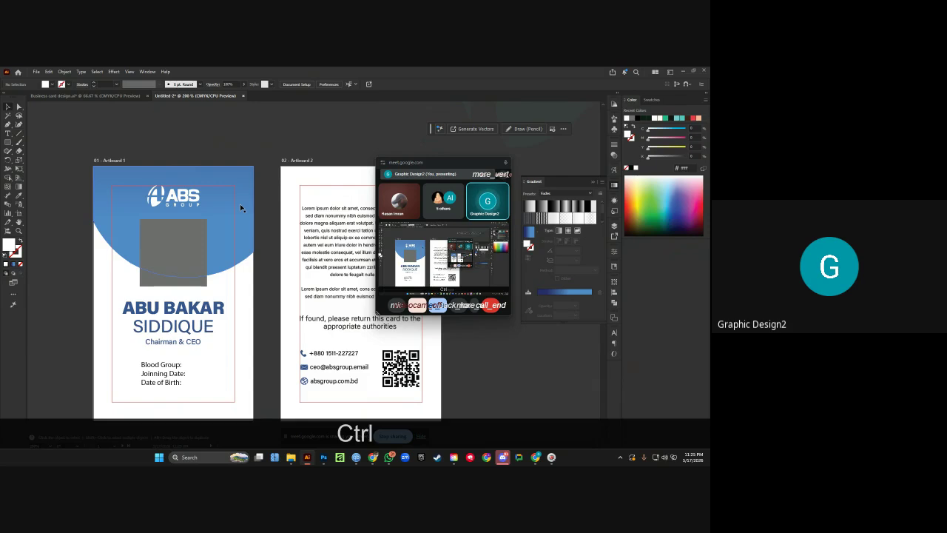
Reflect the blue curved header shape on Artboard 1 across the vertical axis.
left_click(240, 206)
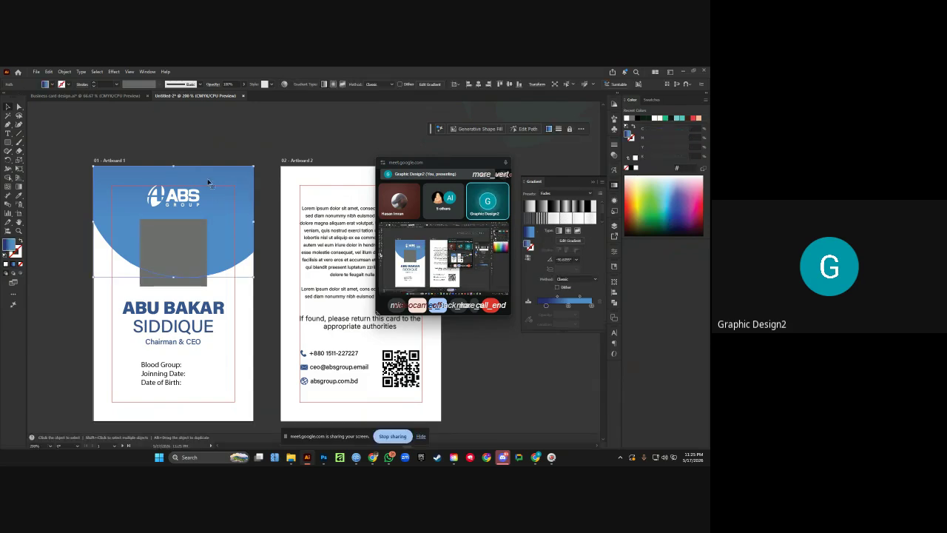
key("ctrl")
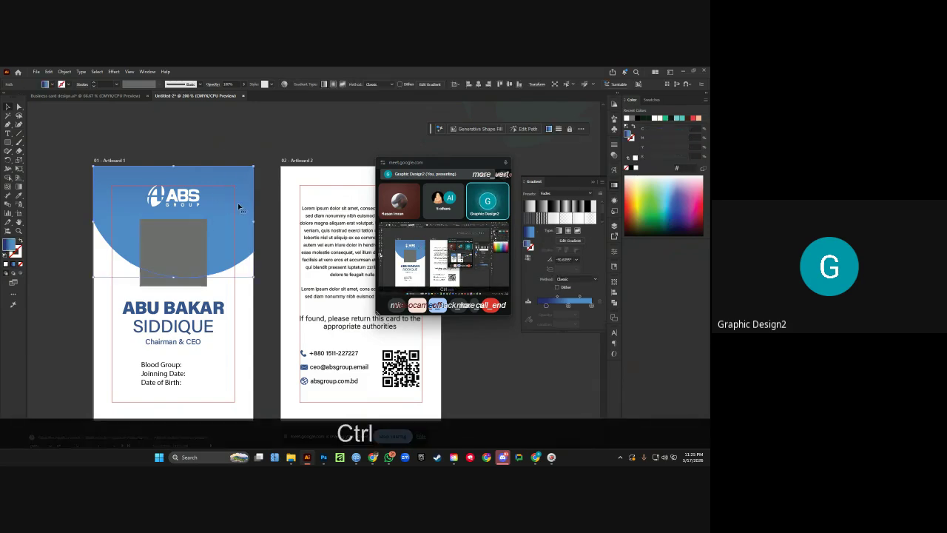
right_click(239, 207)
mouse_move(257, 404)
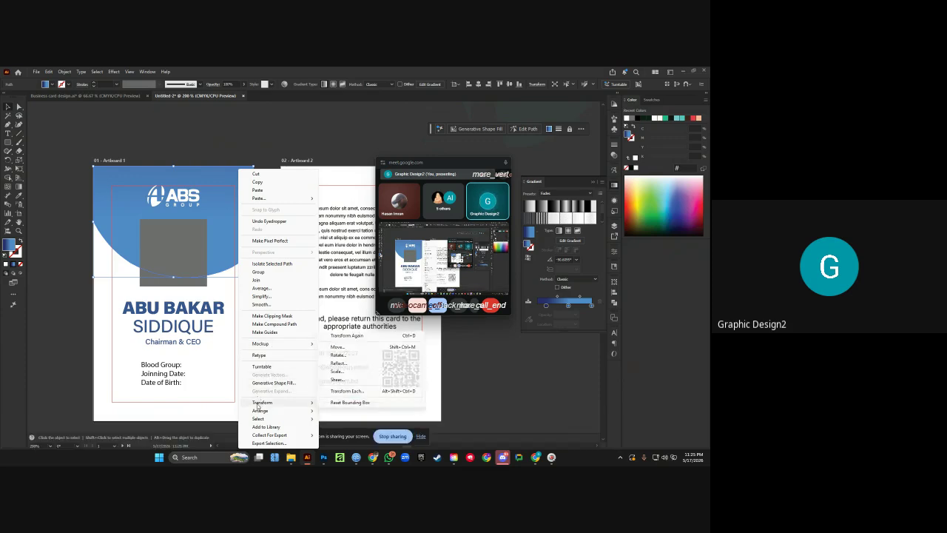
left_click(338, 362)
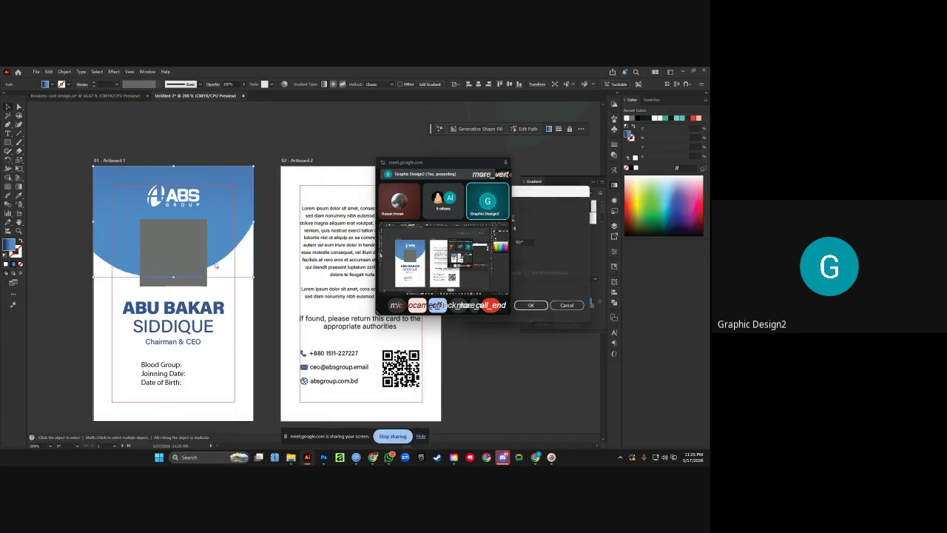
left_click_drag(444, 162, 342, 154)
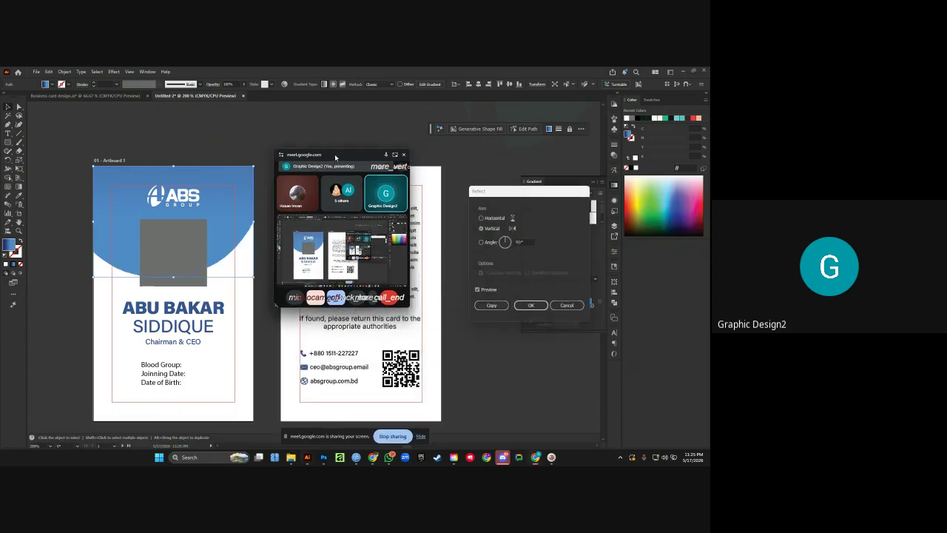
left_click(489, 229)
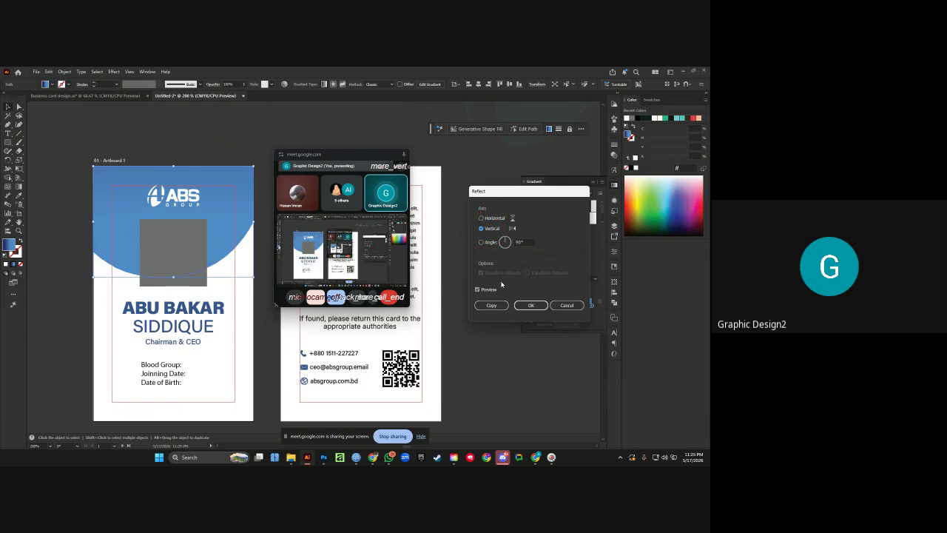
left_click(531, 305)
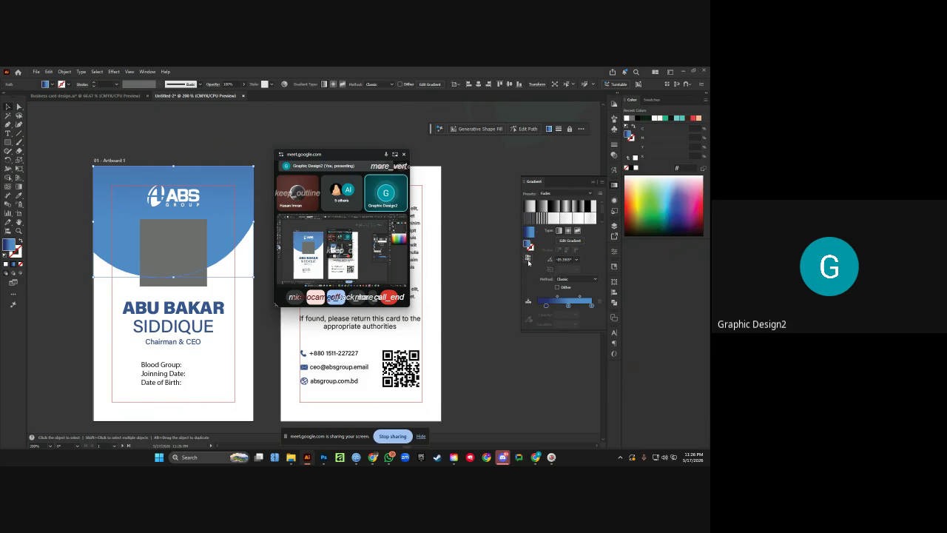
Try reversing the reflected header's gradient, and undo both the reversal and the reflection.
left_click(528, 259)
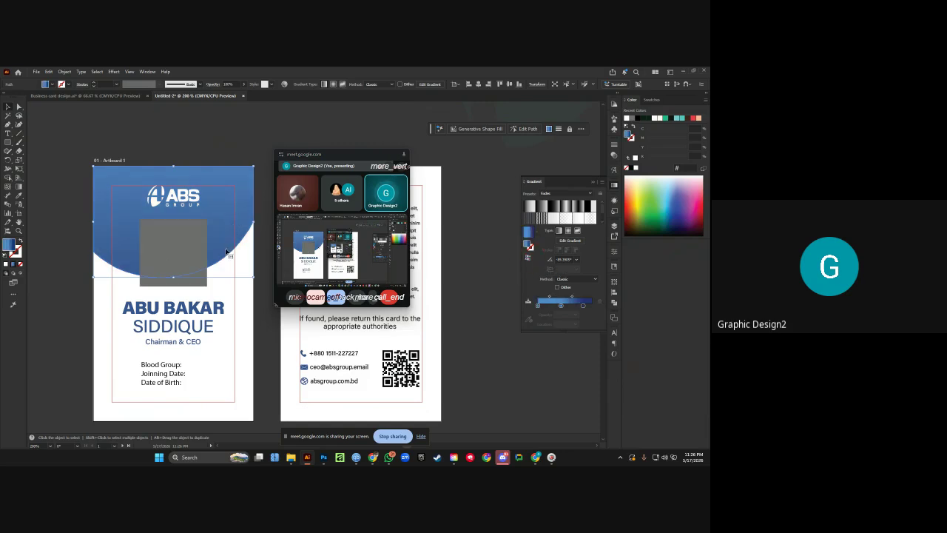
left_click_drag(221, 220, 196, 173)
key("ctrl+z")
key("ctrl+z")
key("ctrl+z")
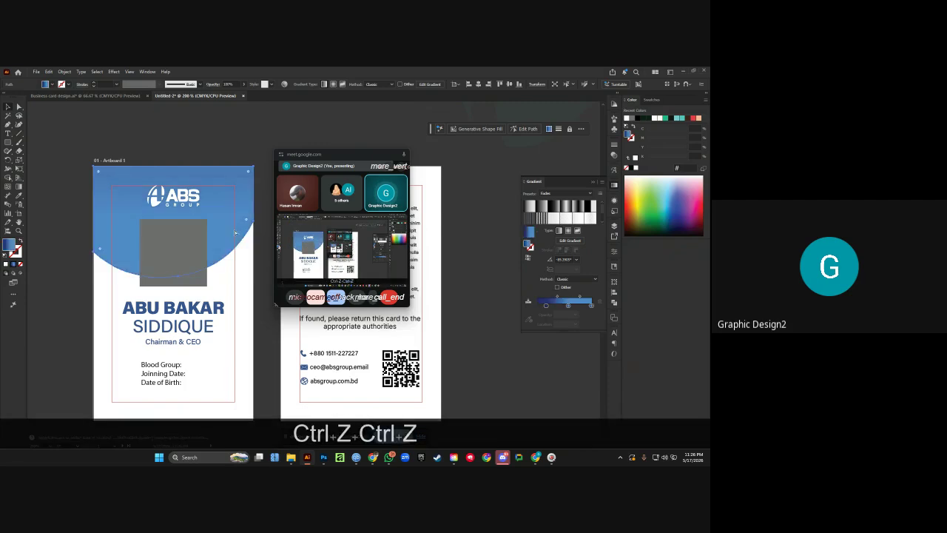
Make a copy of the curved header reflected across the vertical axis, and reverse the copy's gradient.
right_click(233, 211)
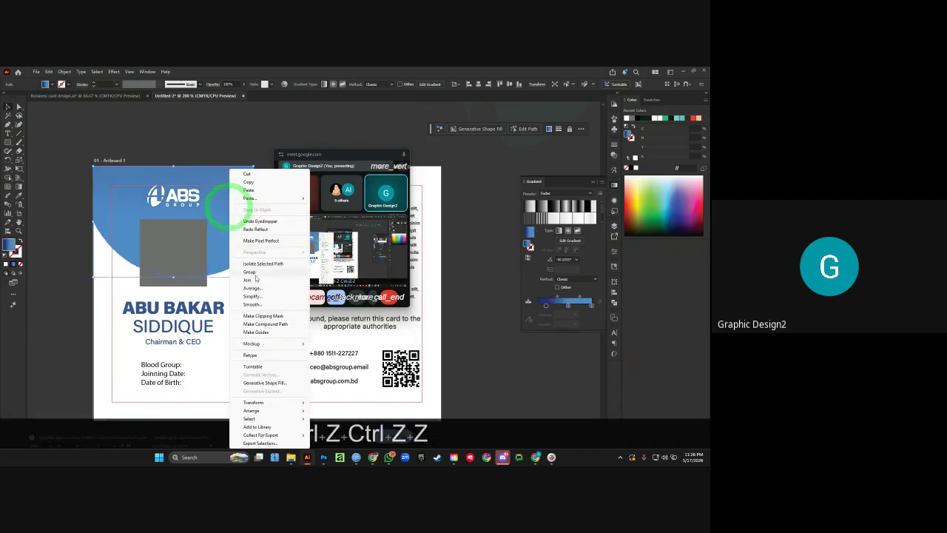
mouse_move(253, 404)
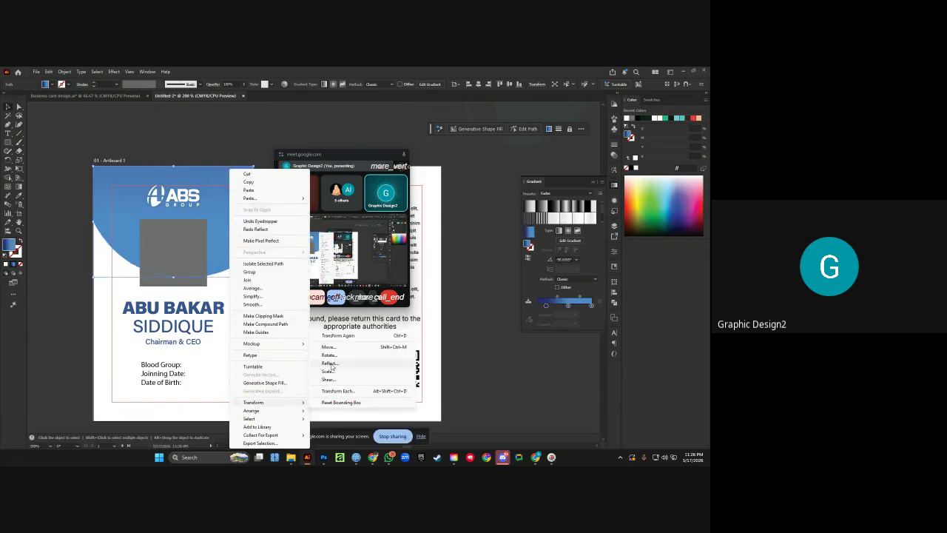
left_click(330, 363)
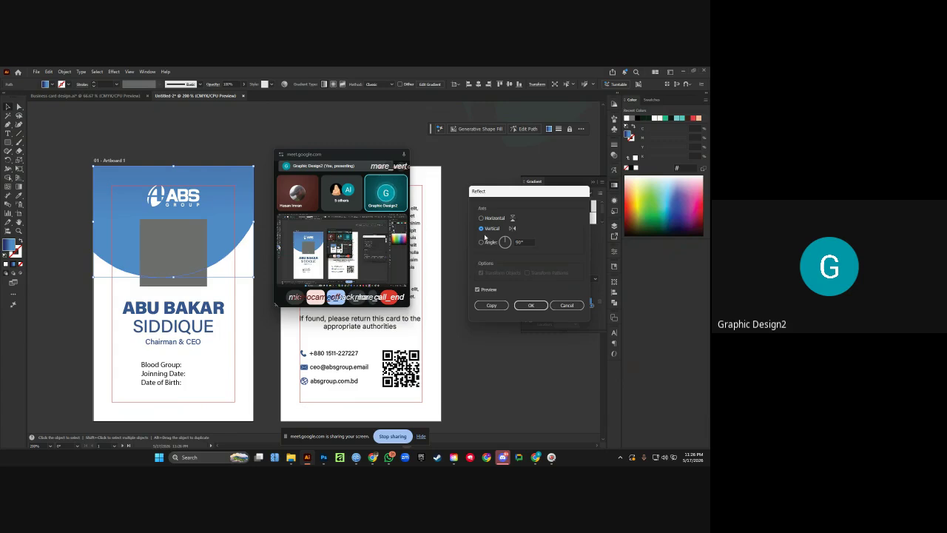
left_click(491, 306)
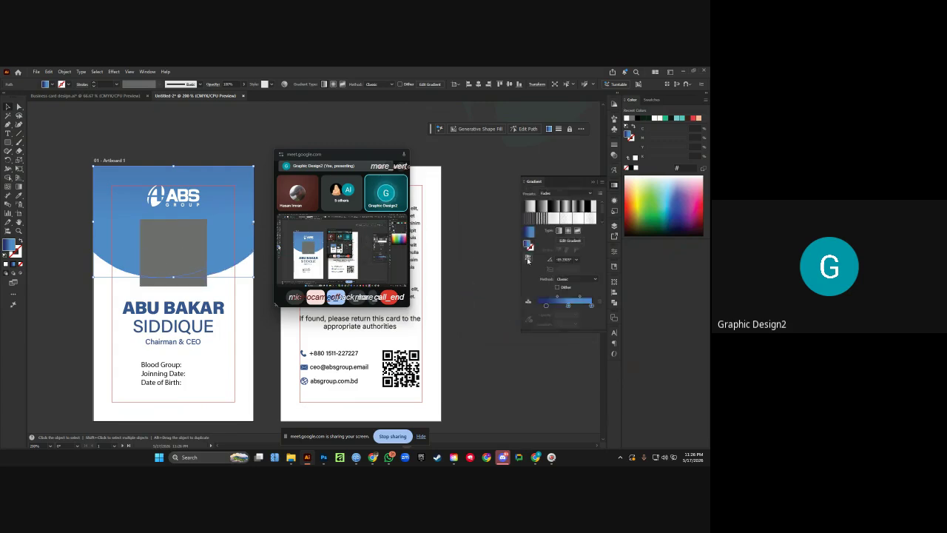
left_click(527, 259)
left_click(480, 253)
scroll(480, 254, "right", 1)
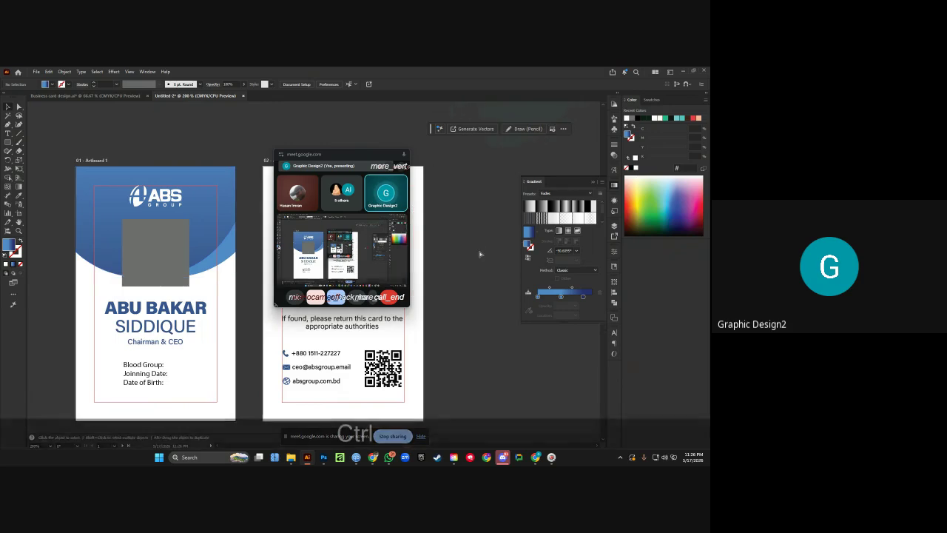
Duplicate the lighter lower header layer slightly downward and reverse the duplicate's gradient to make it darker.
left_click(231, 248)
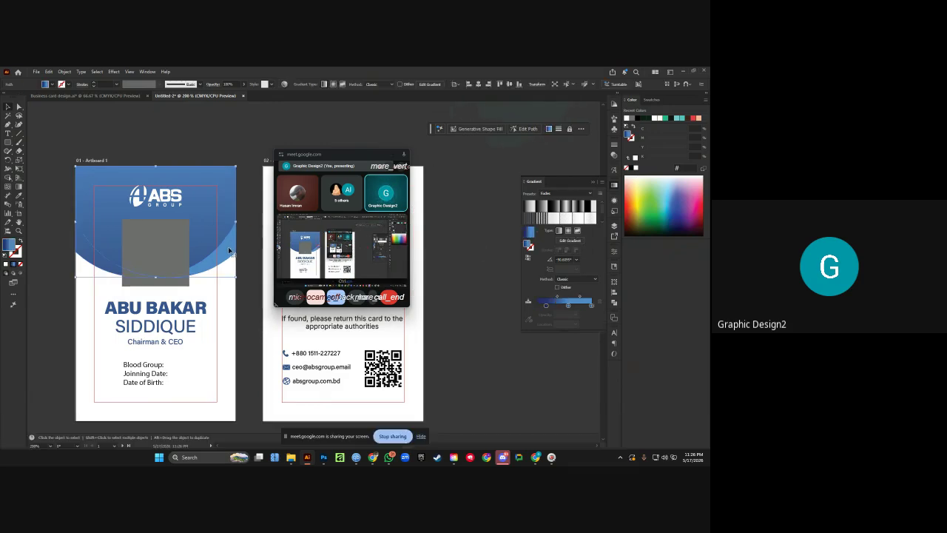
left_click_drag(230, 252, 229, 259)
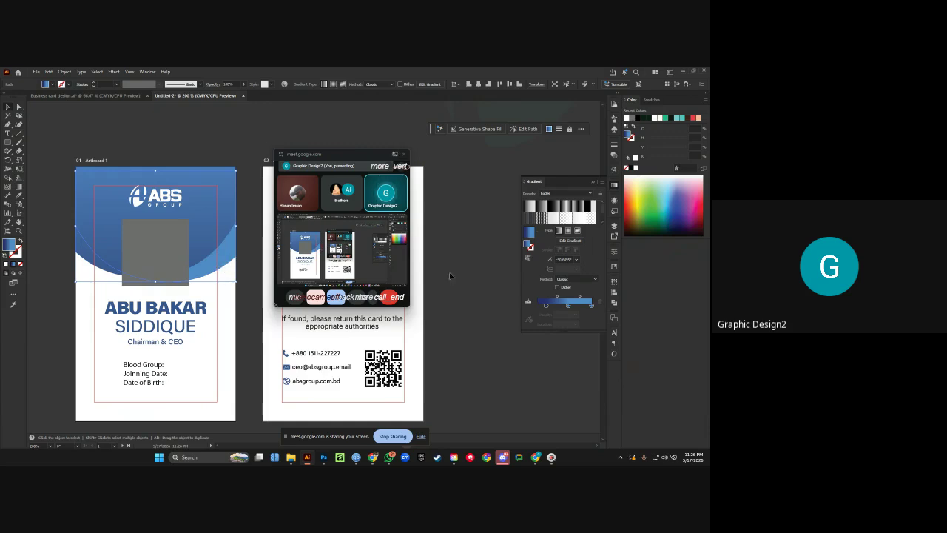
left_click(528, 258)
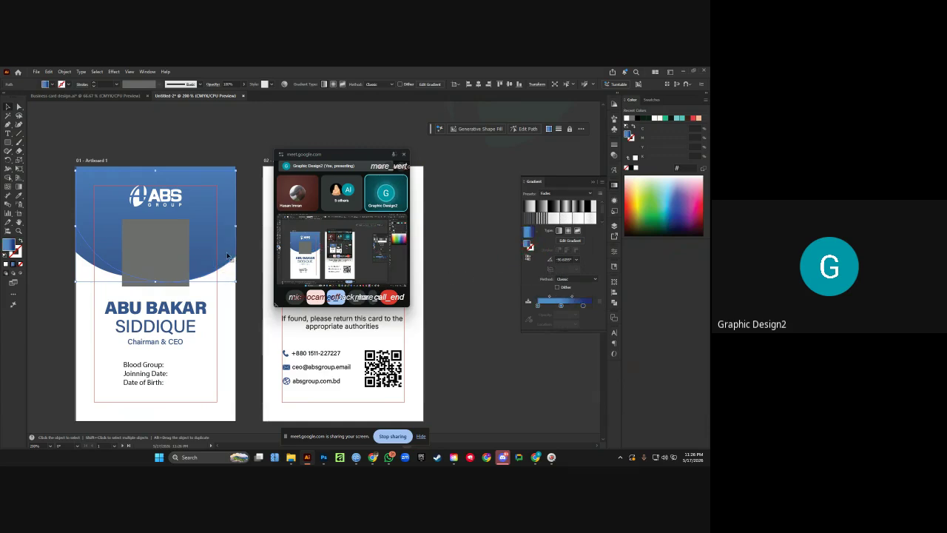
Try shifting a dark header layer up and to the left, and undo the move.
mouse_move(243, 252)
left_mouse_down()
mouse_move(254, 258)
mouse_move(237, 255)
left_mouse_up()
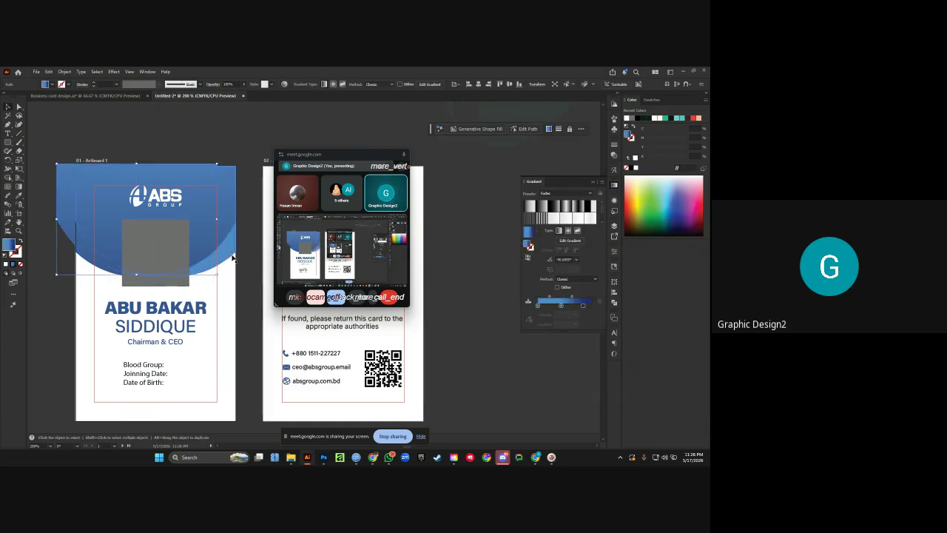
key("ctrl+z")
key("ctrl+z")
key("ctrl+z")
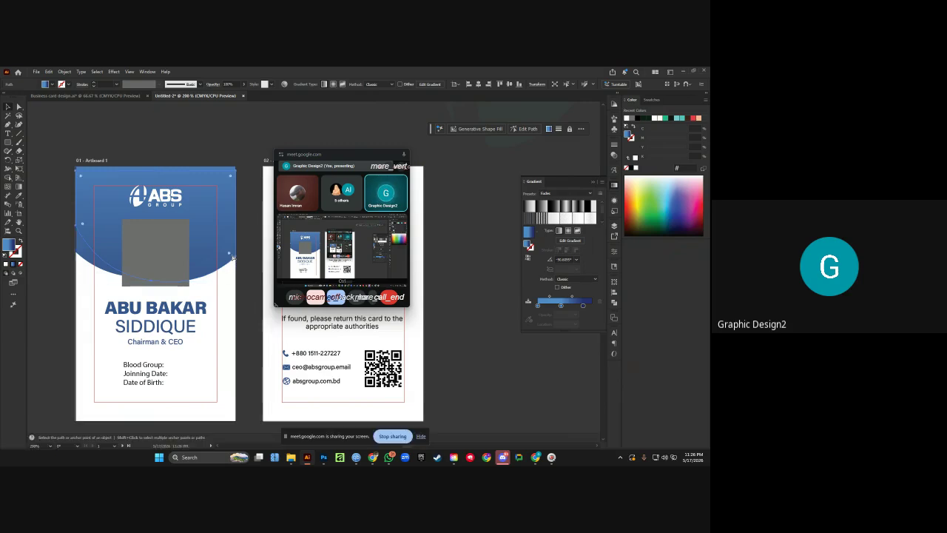
Send the dark duplicate behind the lighter curve and nudge it up so only a thin rim shows beneath.
left_click(233, 256)
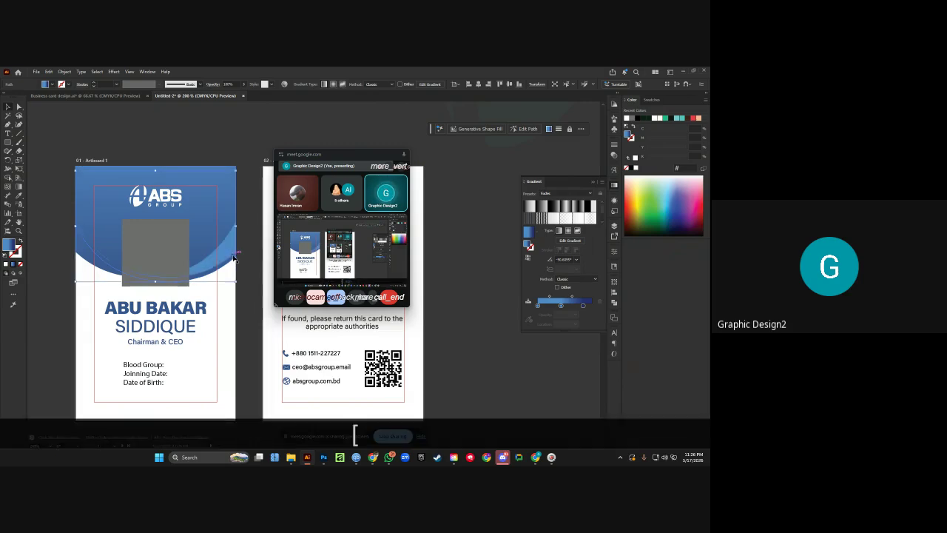
scroll(208, 268, "up", 4)
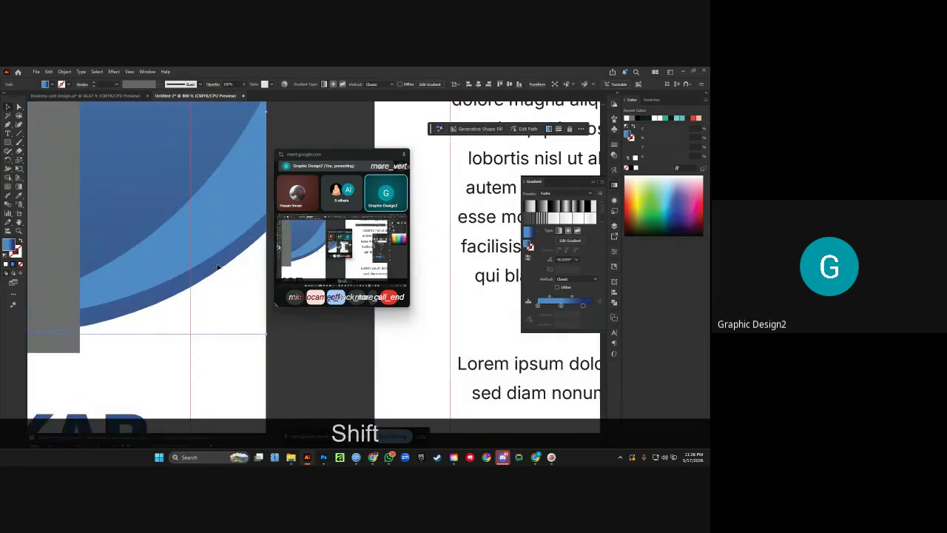
left_click_drag(219, 268, 212, 258)
scroll(215, 266, "down", 4)
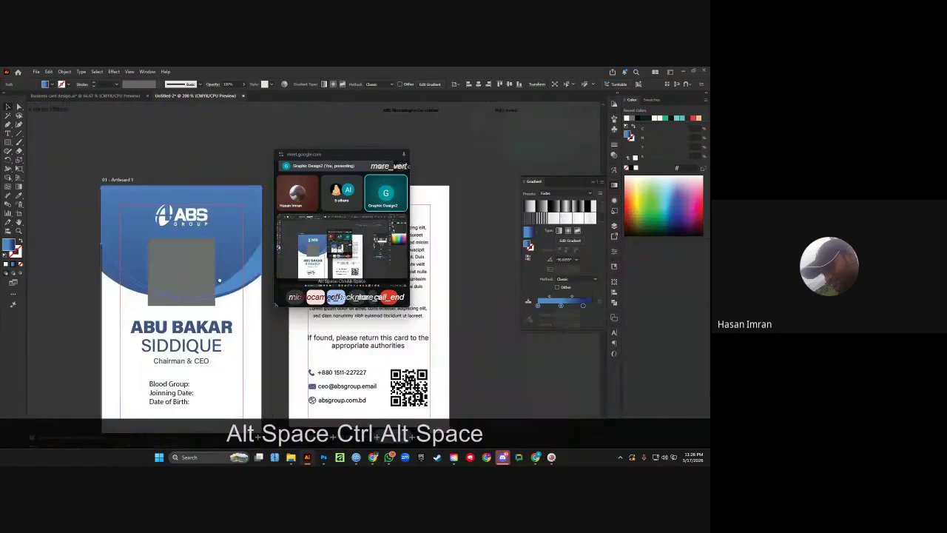
scroll(205, 286, "up", 3)
left_click_drag(205, 289, 232, 275)
scroll(204, 294, "down", 2)
scroll(233, 274, "down", 1)
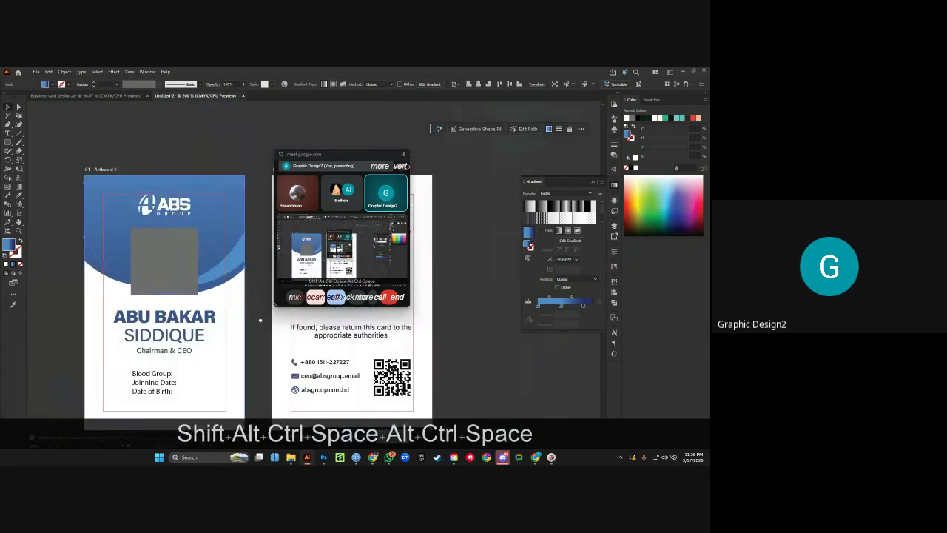
left_click_drag(259, 319, 249, 315)
Reflect the top dark header layer across the vertical axis and reverse its gradient to the lighter blue.
left_click(216, 262)
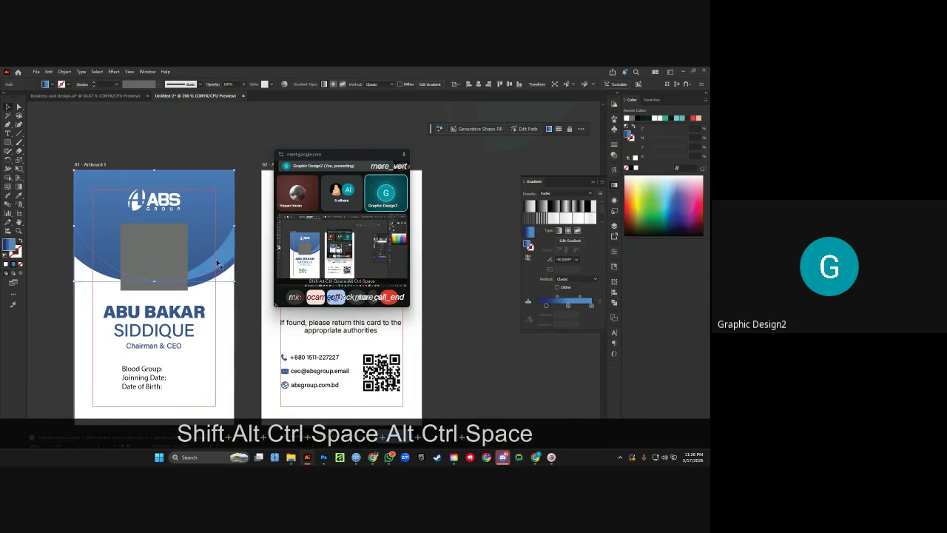
key("ctrl")
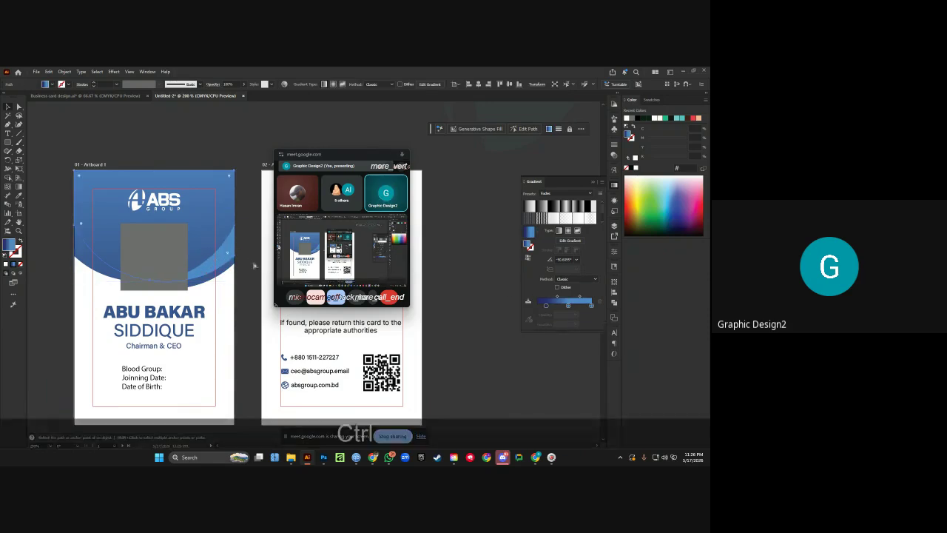
left_click(209, 242, "ctrl")
key("ctrl+c")
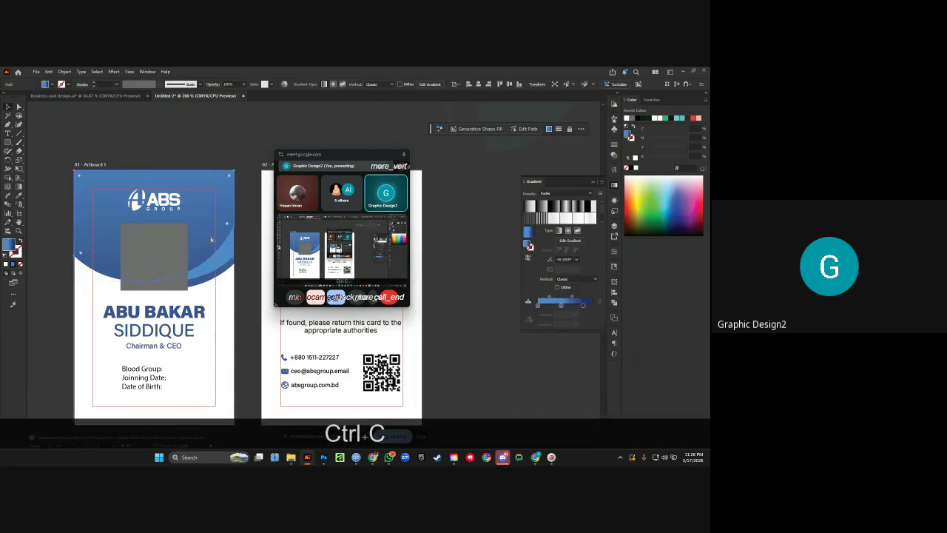
key("ctrl+f")
right_click(211, 241)
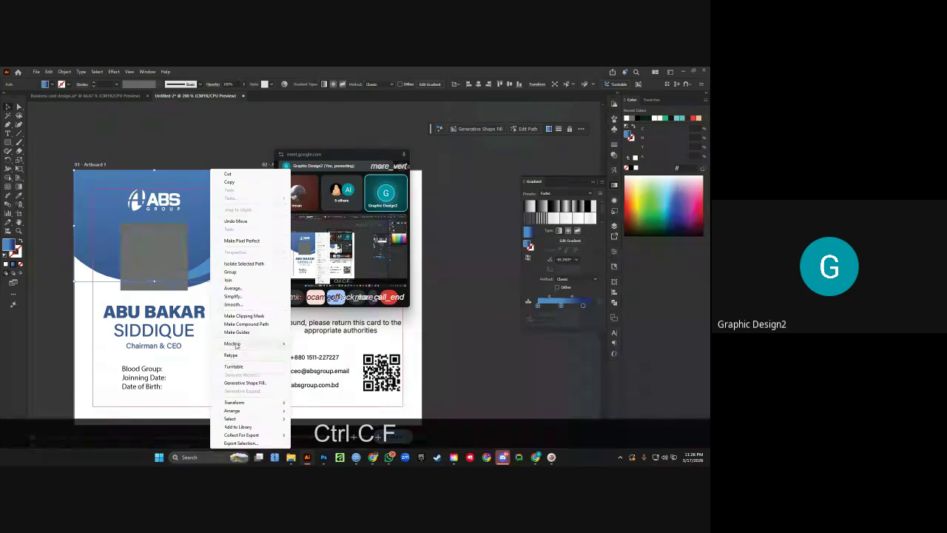
mouse_move(234, 402)
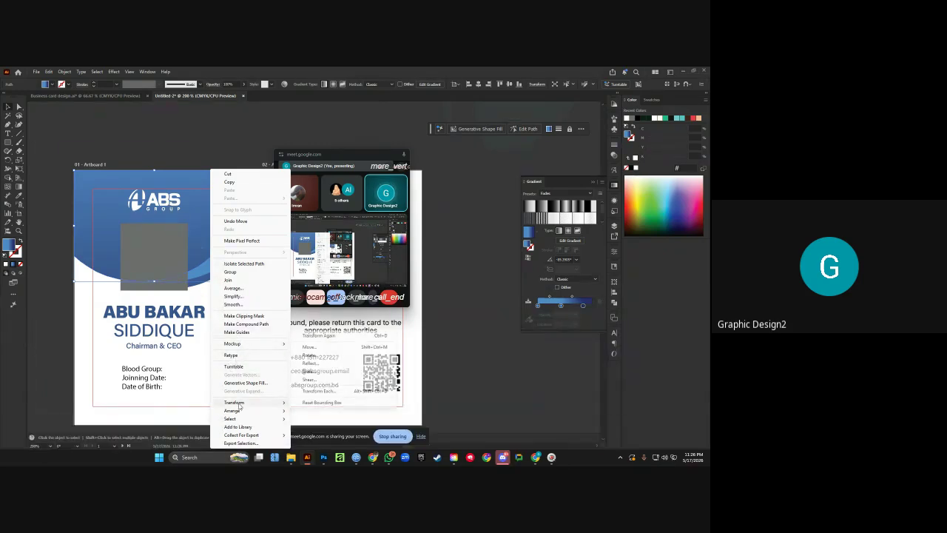
left_click(325, 364)
left_click(529, 302)
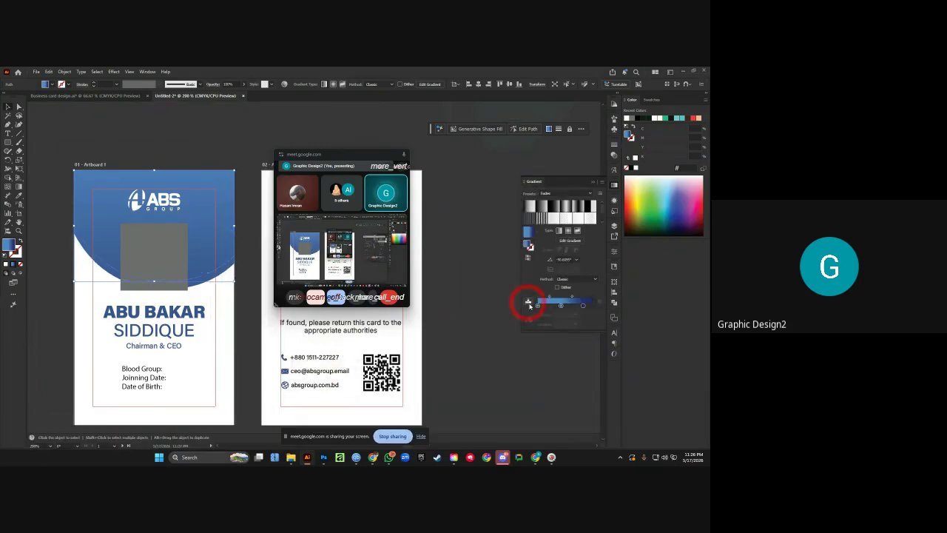
left_click(528, 261)
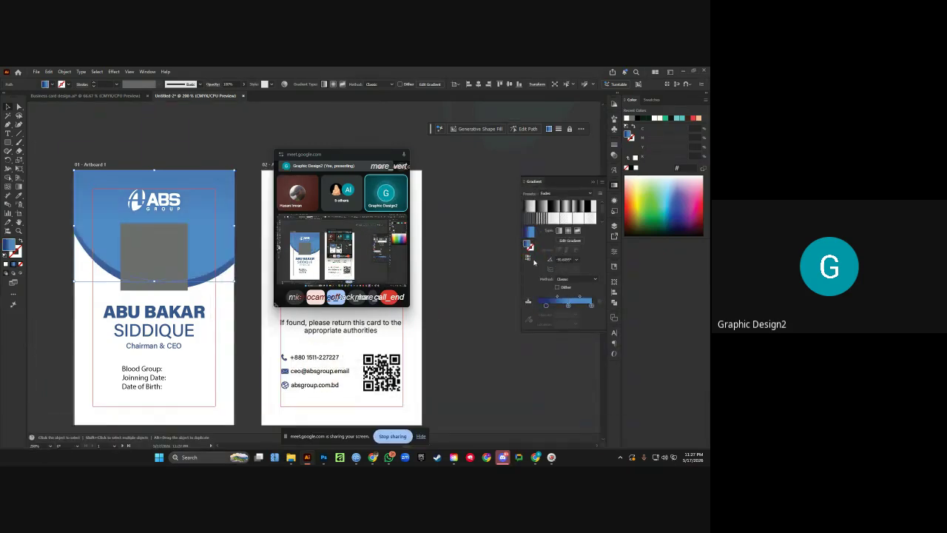
Reflect the now lighter top header layer across the vertical axis again.
right_click(212, 244)
mouse_move(234, 402)
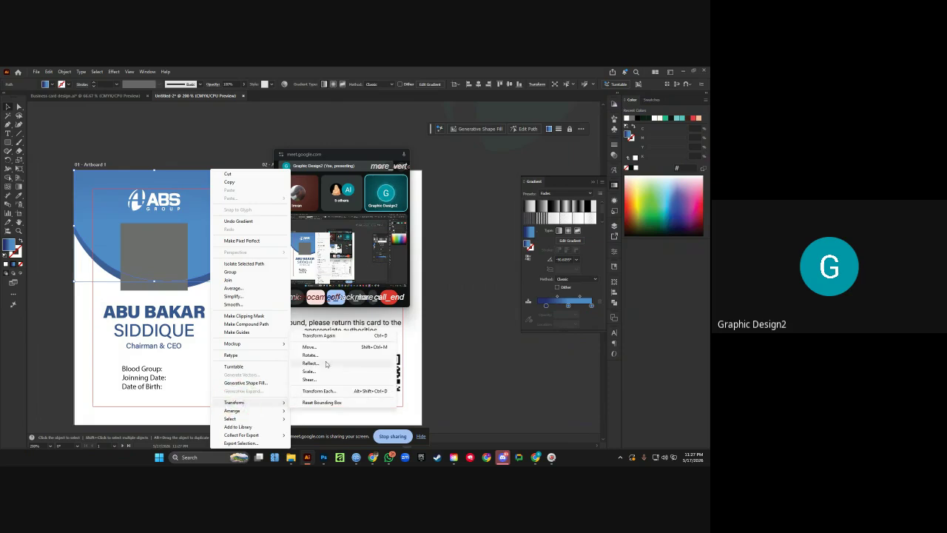
left_click(326, 364)
left_click(531, 306)
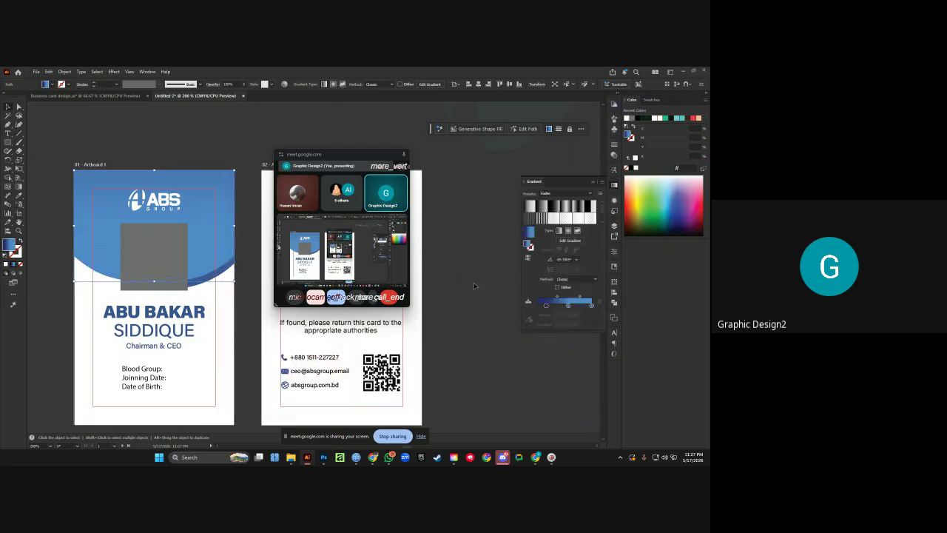
Duplicate the top header layer straight up a short distance and reverse the copy's gradient.
left_click_drag(197, 252, 197, 238)
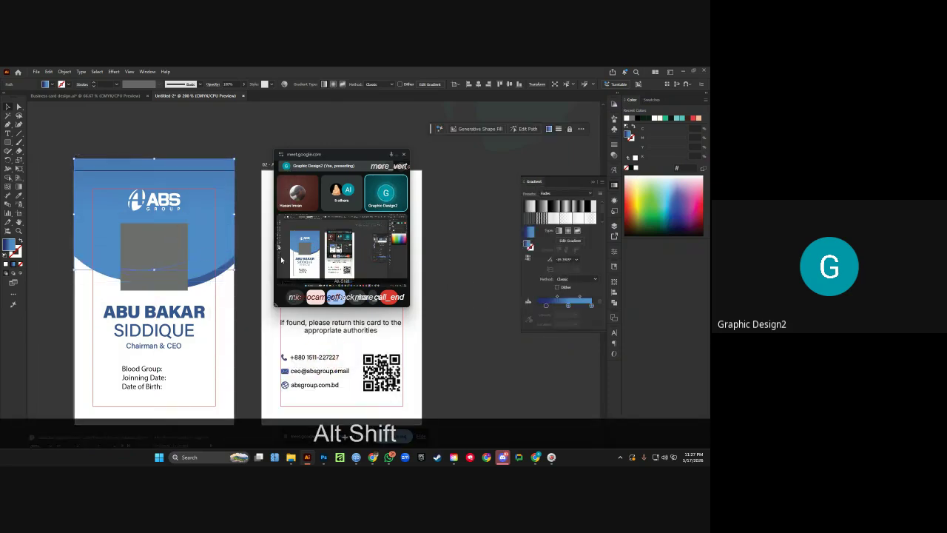
left_click(528, 258)
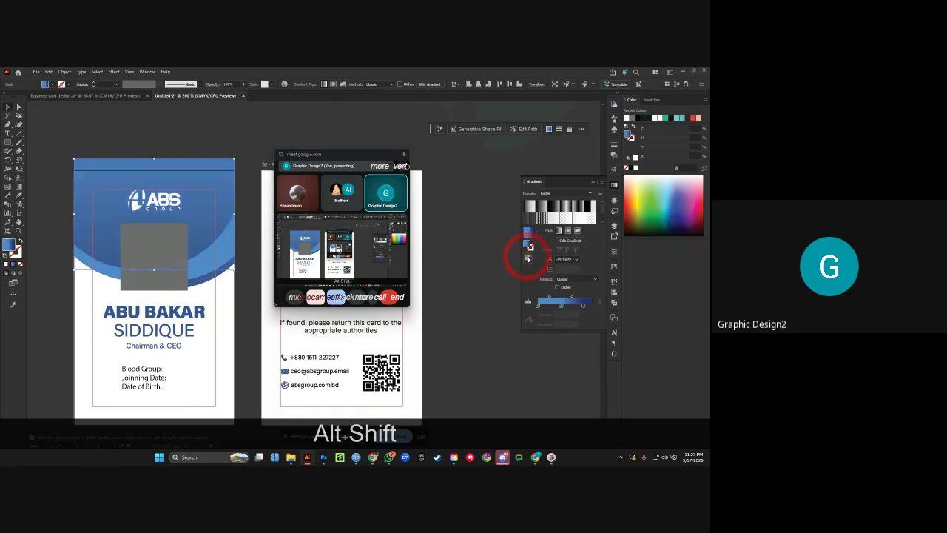
left_click(213, 251)
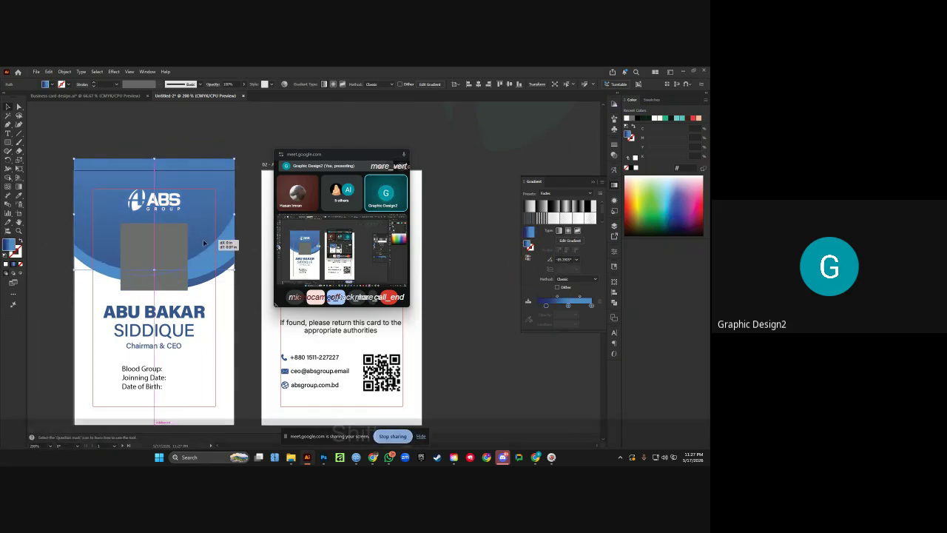
key("ctrl+shift+z")
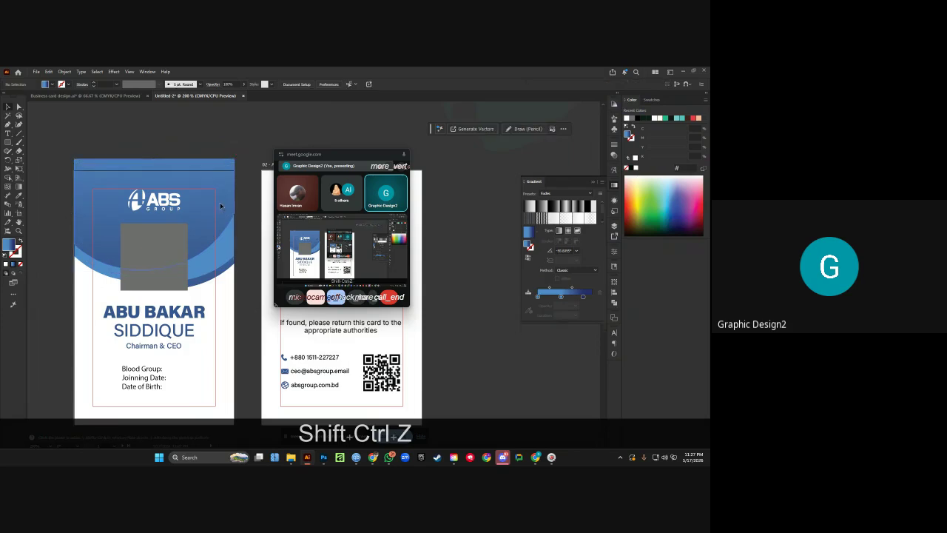
Move the duplicated header layer down until it sits only slightly above the layer beneath, leaving a narrow rim.
mouse_move(220, 203)
left_mouse_down()
mouse_move(222, 216)
mouse_move(226, 209)
left_mouse_up()
key("ctrl+z")
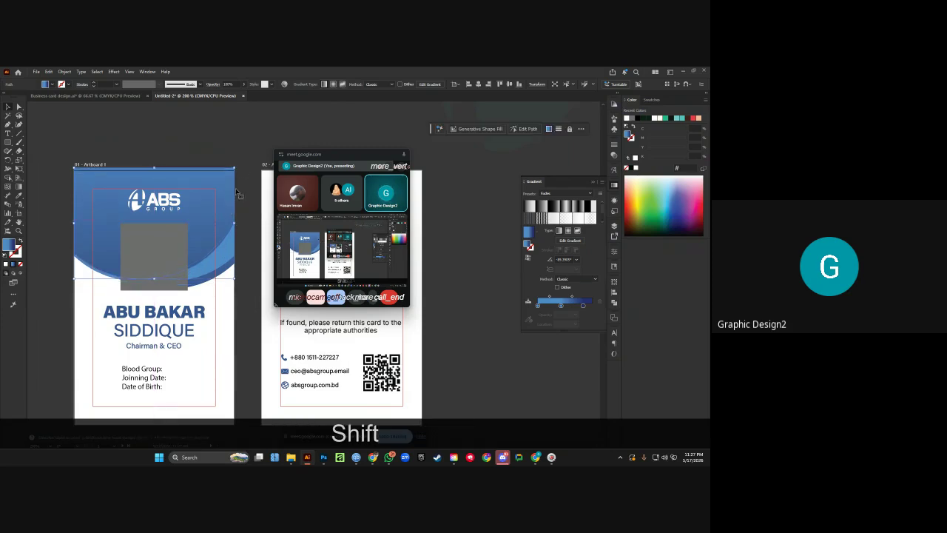
left_click(252, 140)
Move the floating meeting window clear of the second artboard and turn on Trim View for the document.
scroll(237, 157, "right", 1)
scroll(232, 173, "down", 2)
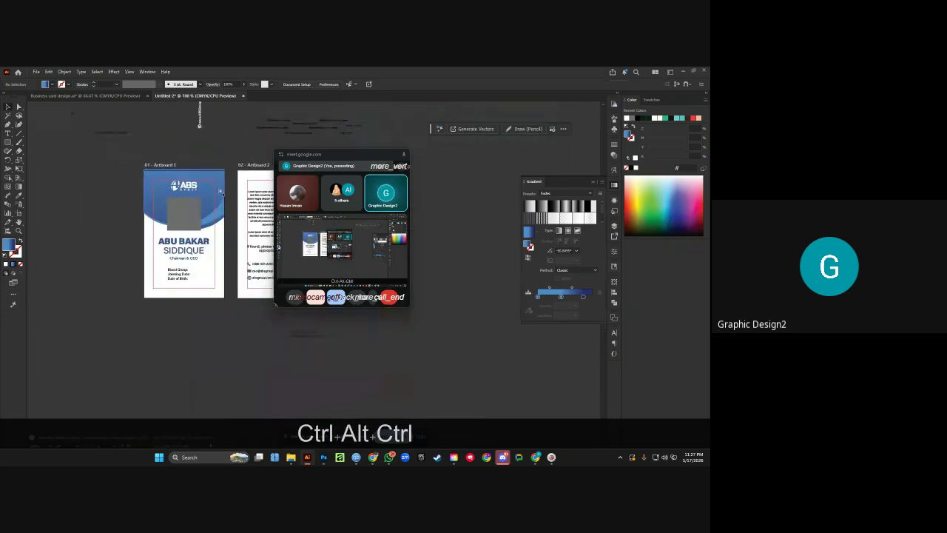
key("ctrl")
left_click_drag(352, 159, 419, 161)
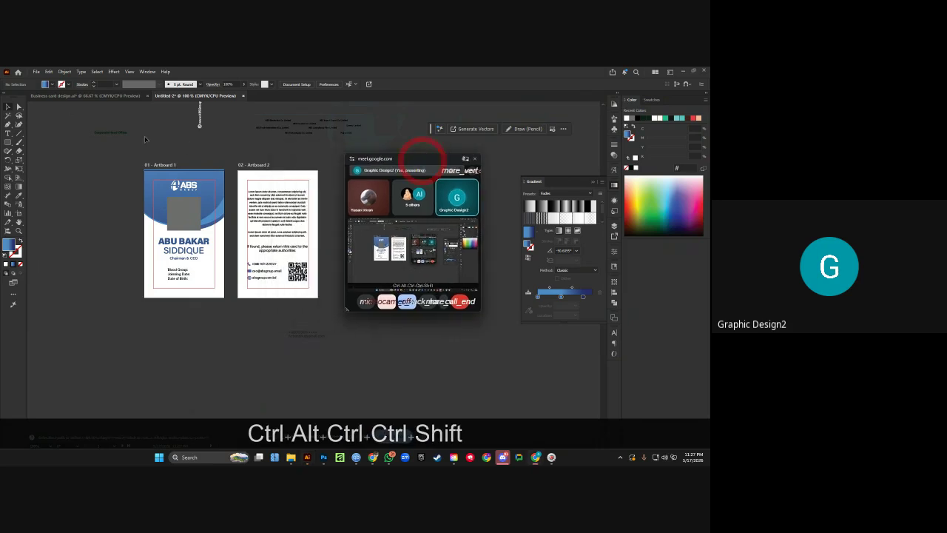
right_click(87, 170)
left_click(107, 278)
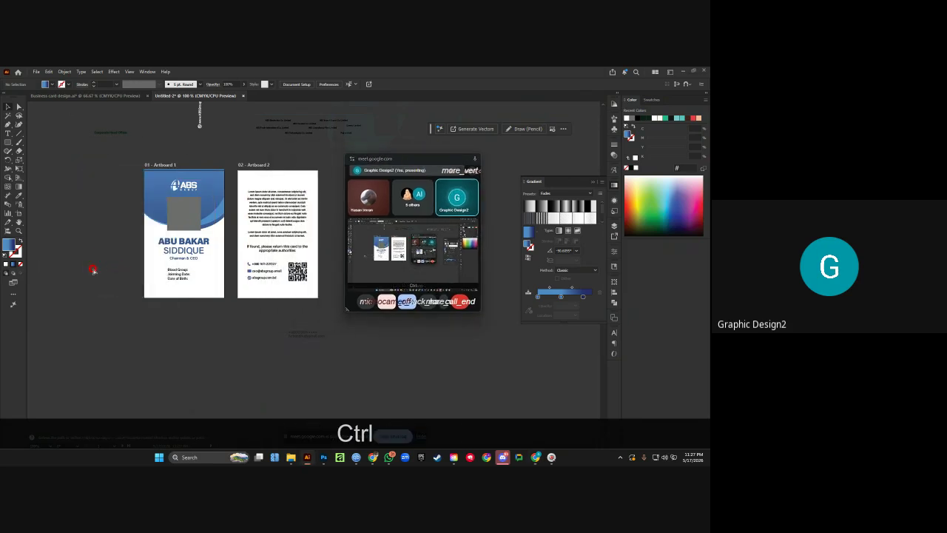
scroll(205, 311, "up", 2)
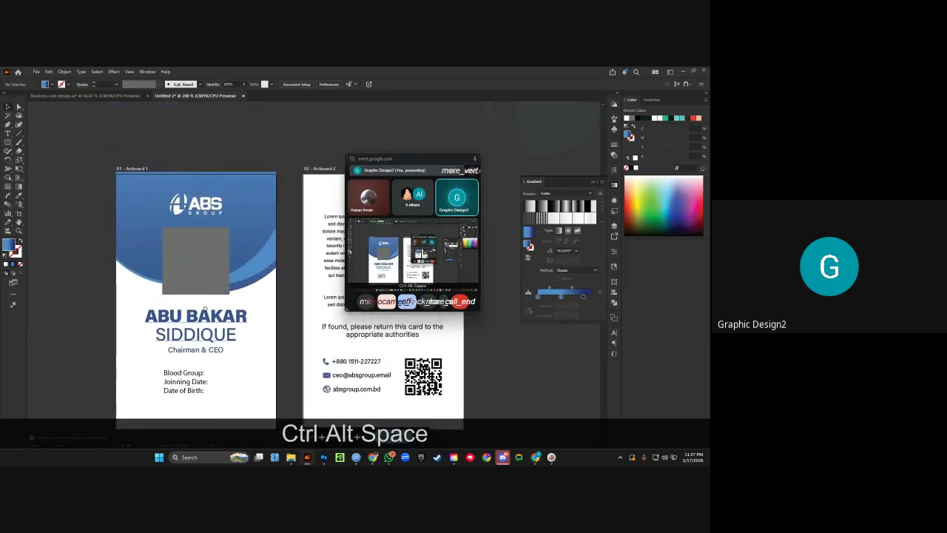
right_click(122, 222)
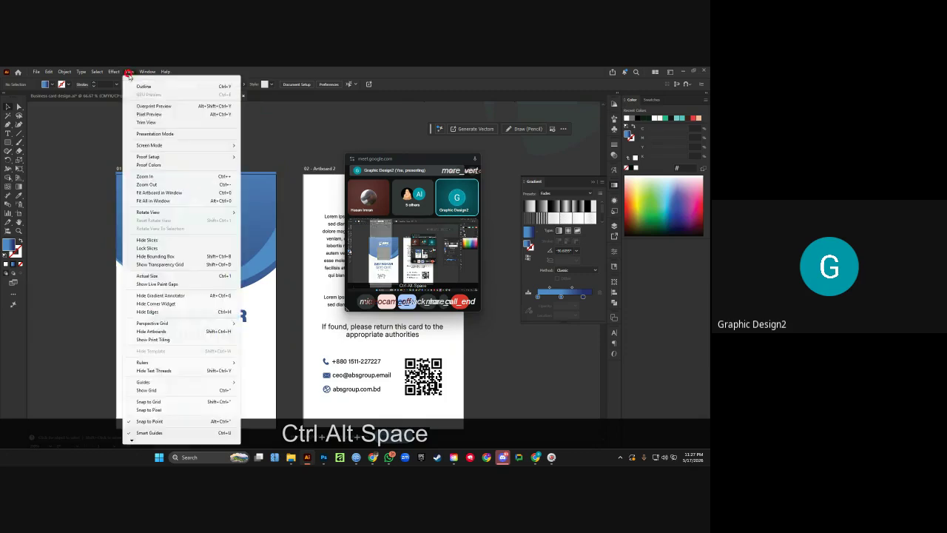
left_click(83, 214)
scroll(83, 213, "down", 1)
Round all corners of the grey photo placeholder square fully into a circle and enlarge it slightly.
left_click(145, 232)
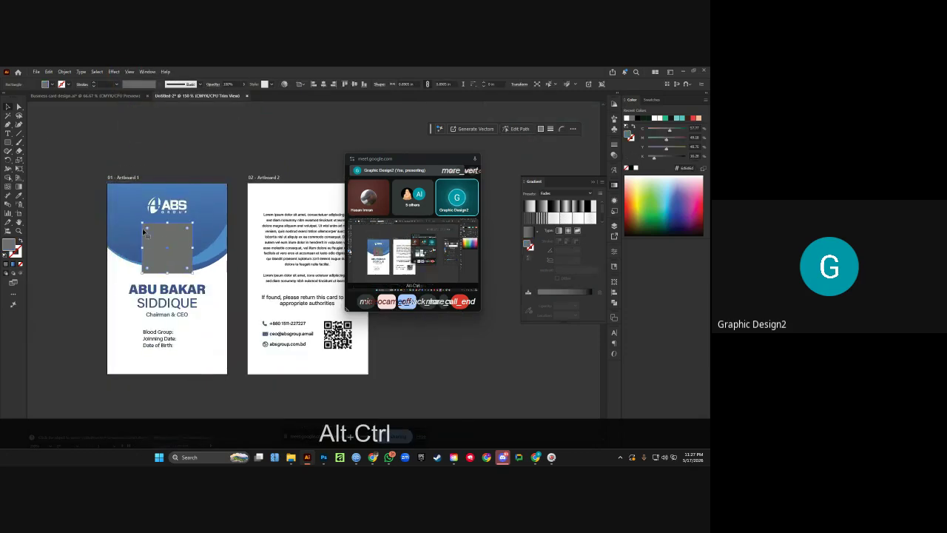
key("a")
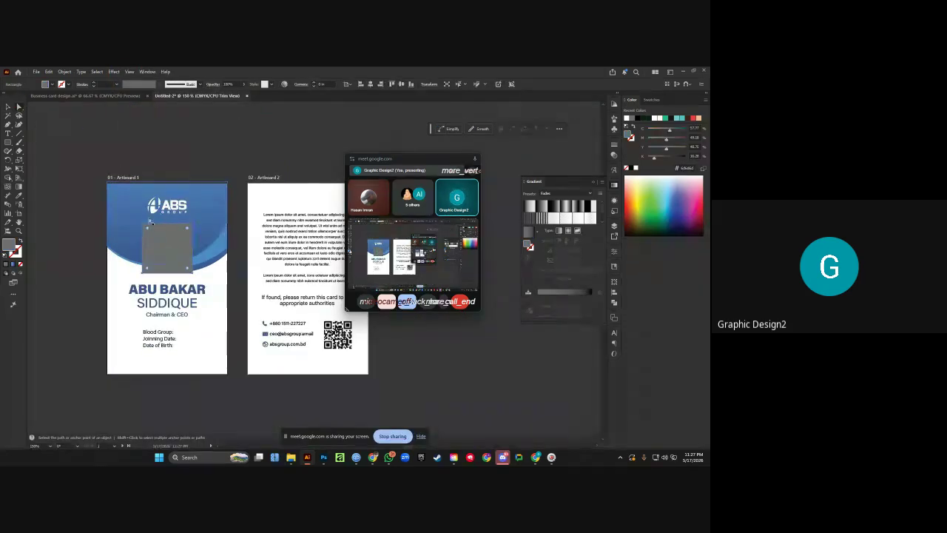
left_click_drag(150, 230, 233, 301)
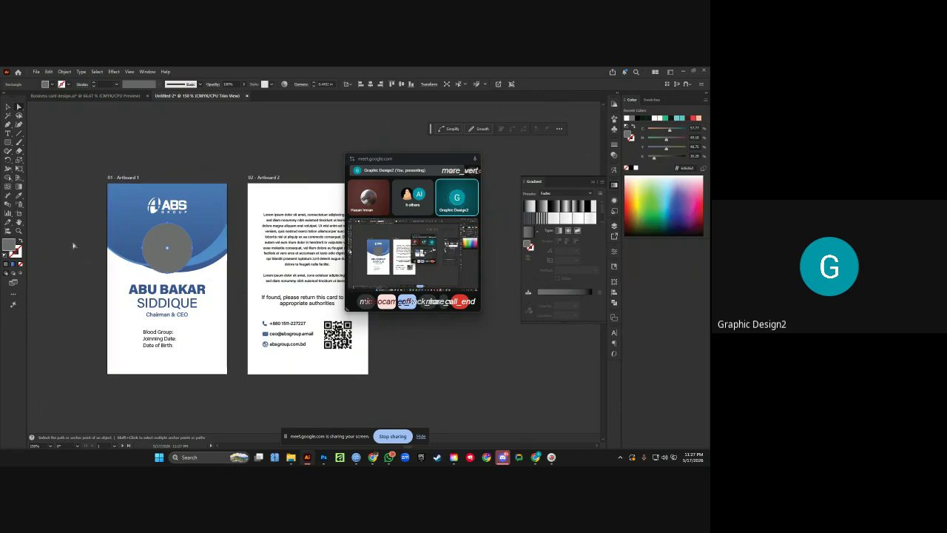
left_click(7, 108)
mouse_move(168, 272)
left_mouse_down()
mouse_move(183, 298)
mouse_move(167, 279)
left_mouse_up()
Make the photo circle's stroke active and sample the card's white background for it with the Eyedropper.
left_click(20, 253)
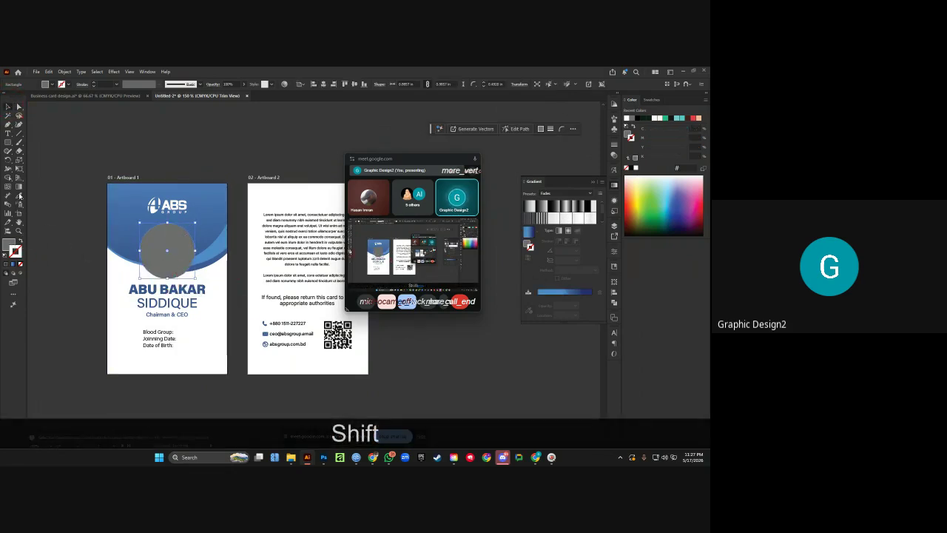
left_click(19, 195)
left_click(107, 269, "shift")
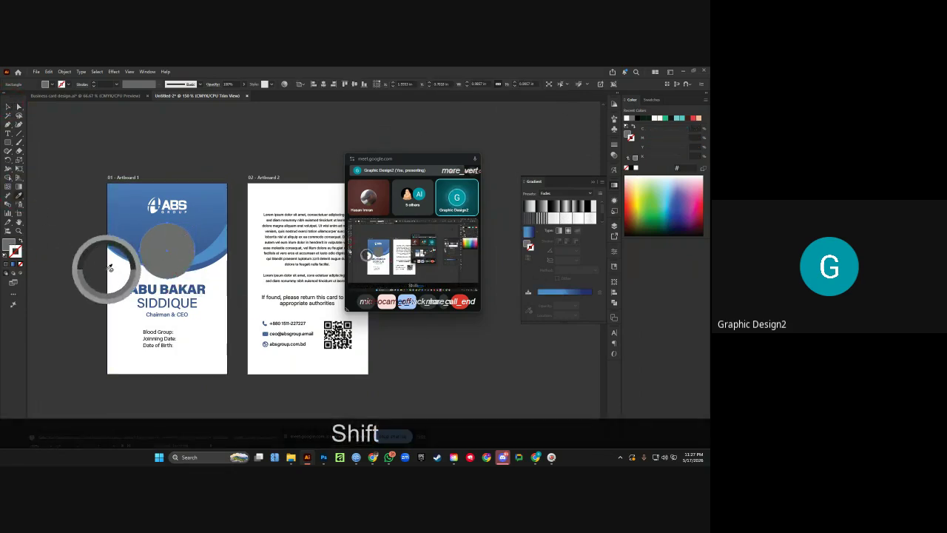
Align the grey circle's white stroke to the outside and set its weight to 4 pt.
left_click(94, 83)
left_click(94, 84)
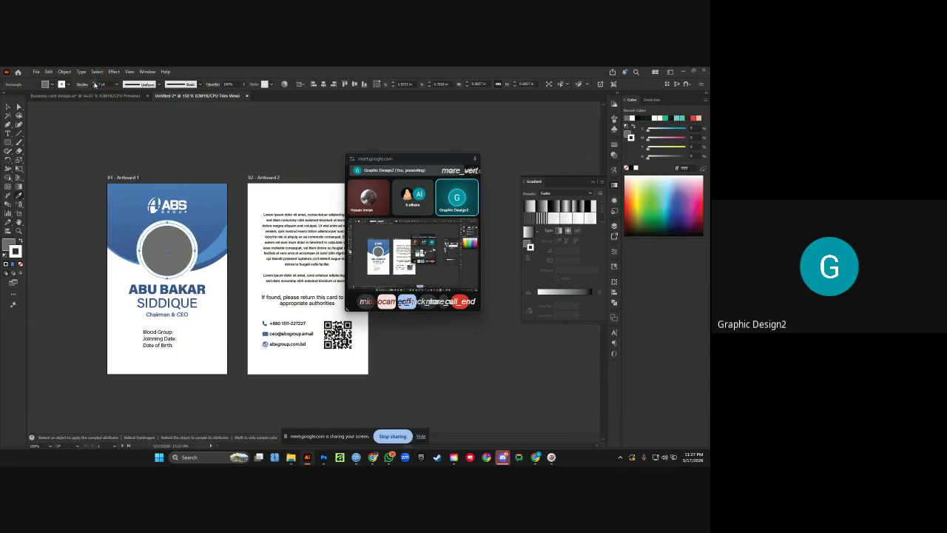
left_click(83, 86)
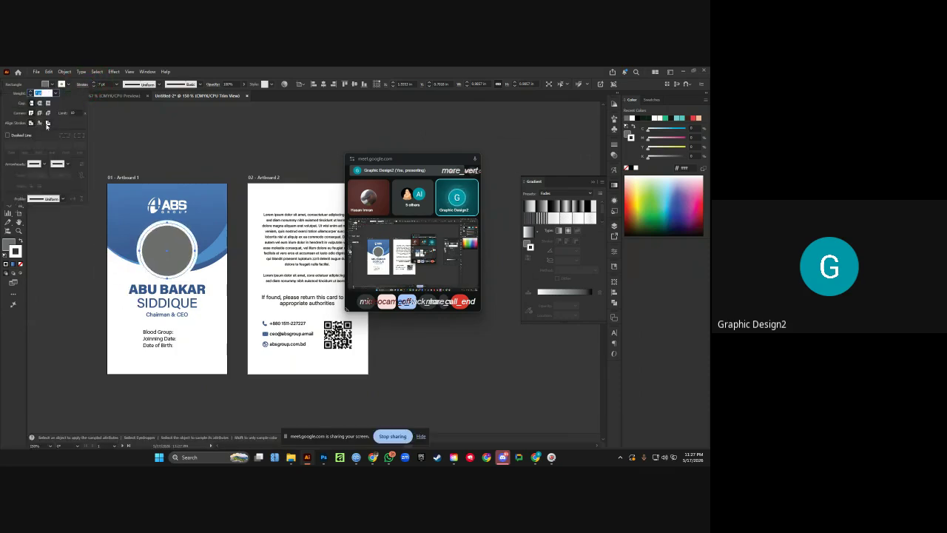
left_click(48, 124)
left_click(94, 84)
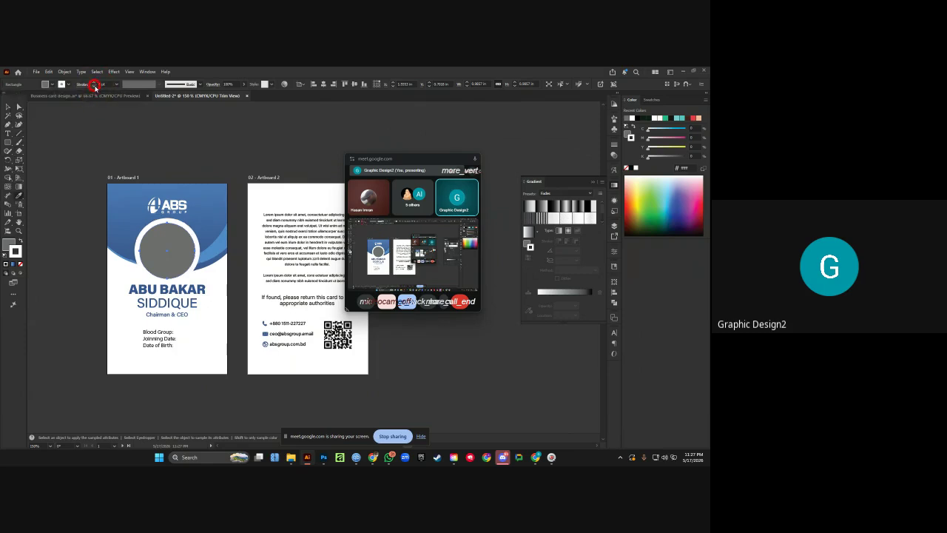
Fill the circle with white sampled from the front card's background using the Eyedropper.
left_click(7, 108)
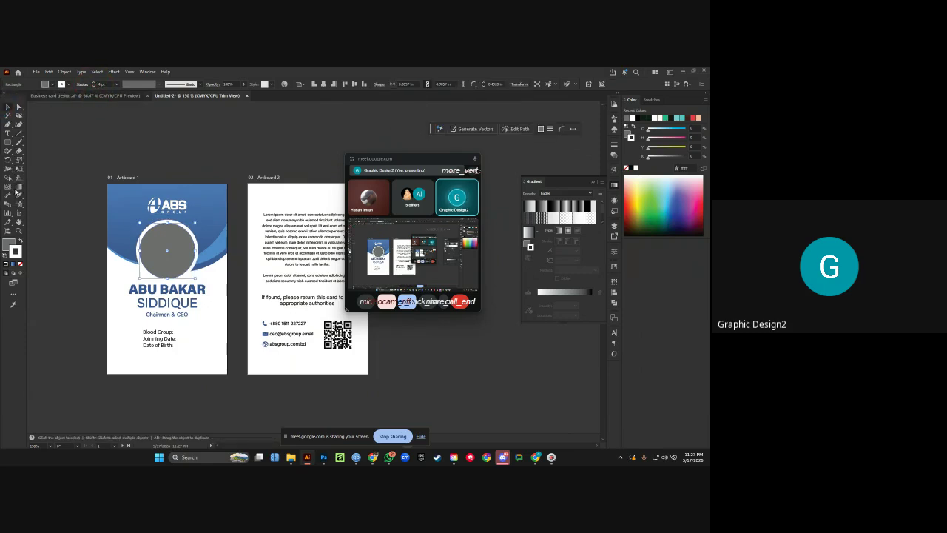
left_click(20, 194)
left_click(120, 275, "shift")
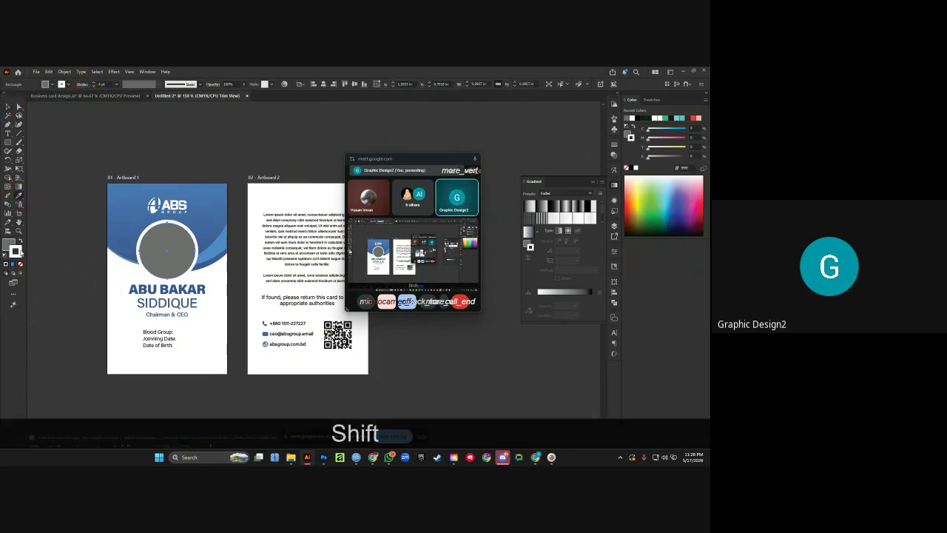
left_click(118, 319, "shift")
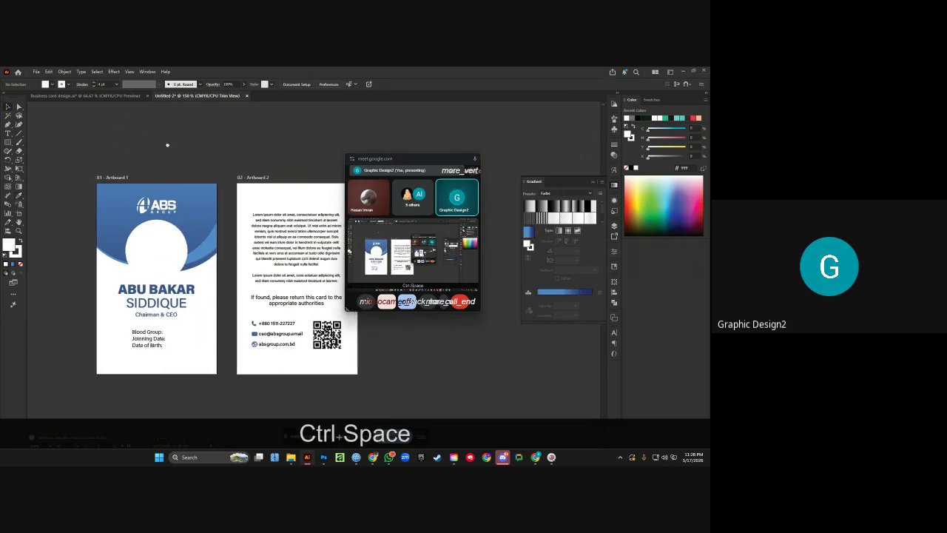
Move the name, job title and personal details text together slightly down on the front card.
left_click(190, 153, "ctrl")
left_click(167, 310, "ctrl")
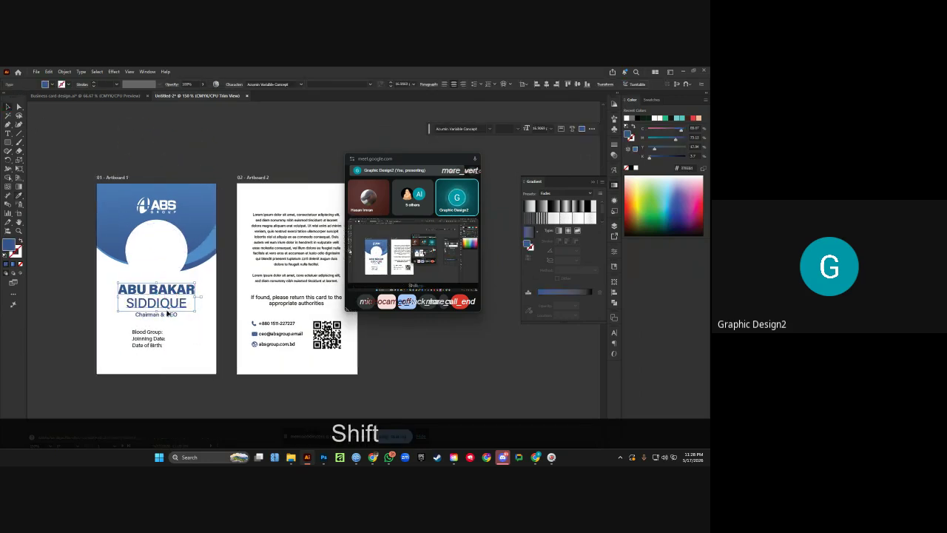
left_click(168, 314, "shift")
left_click(155, 333, "shift")
key("Down")
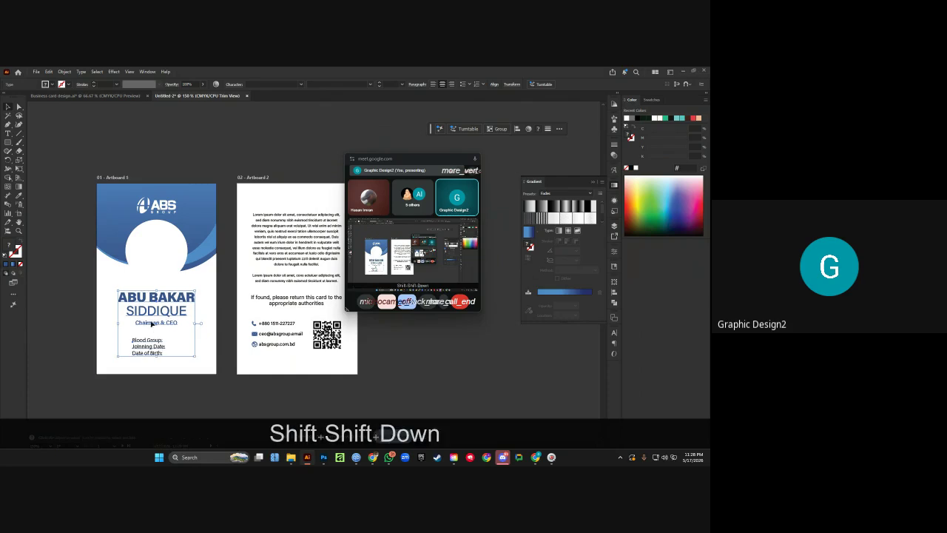
key("Up")
left_click(187, 158)
Place the image "ChatGPT Image May 16, 2026, 01_43_14 AM" from Downloads at about card width over the front card's lower part.
left_click(36, 72)
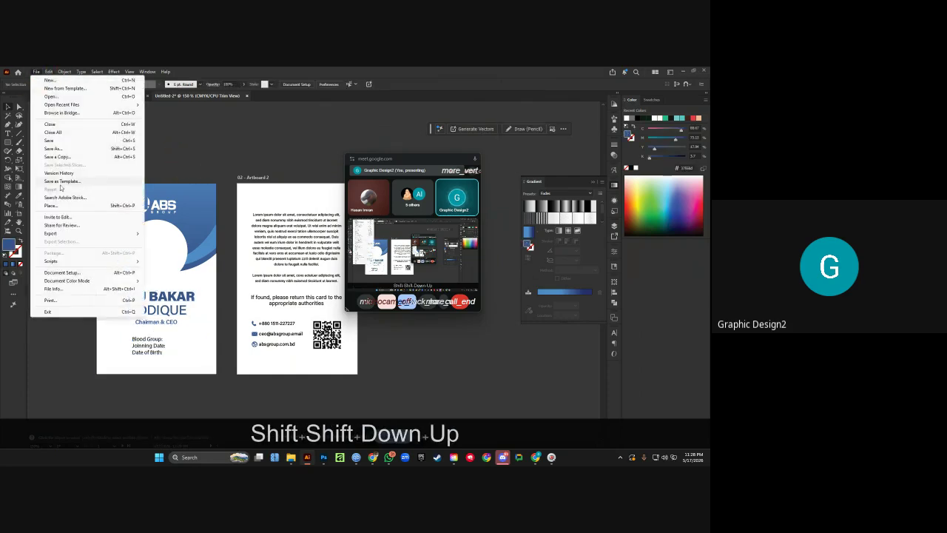
left_click(57, 205)
scroll(172, 235, "down", 5)
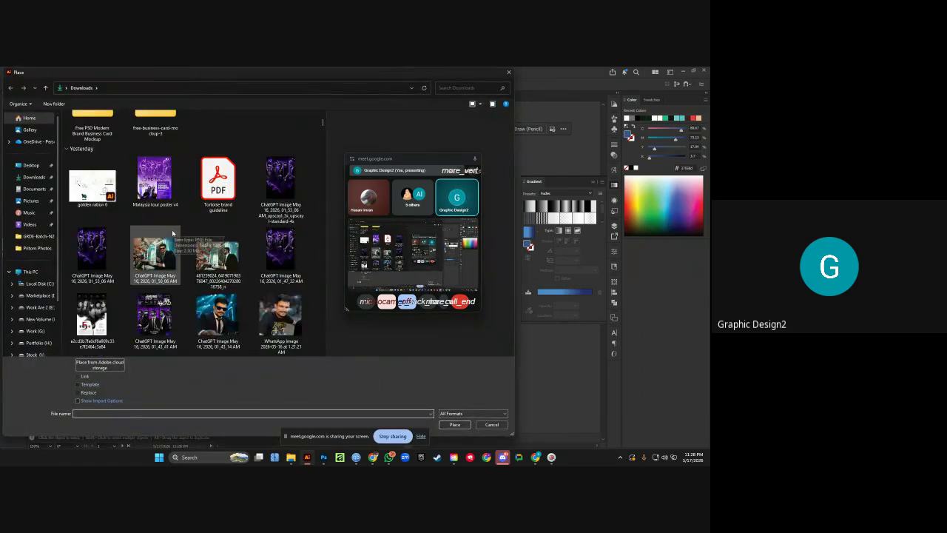
scroll(172, 235, "down", 1)
left_click(237, 130)
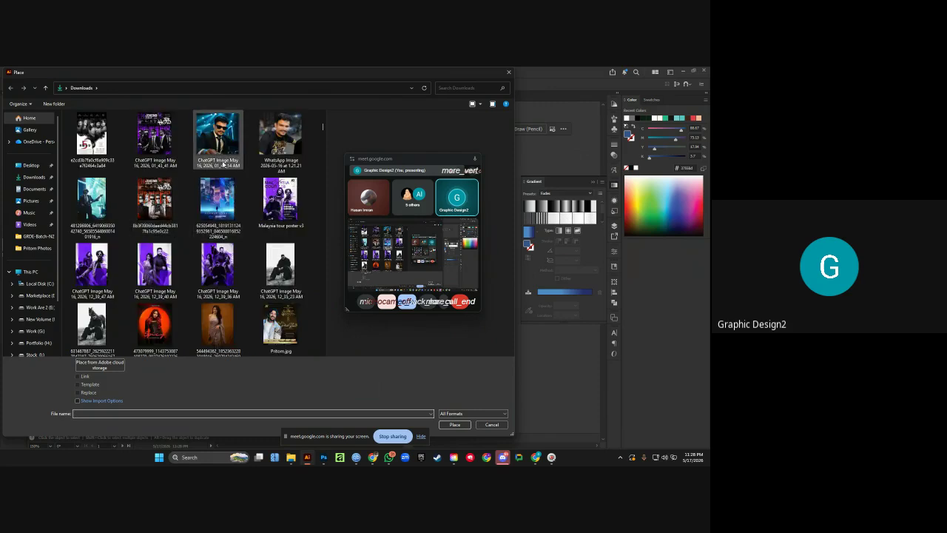
double_click(237, 130)
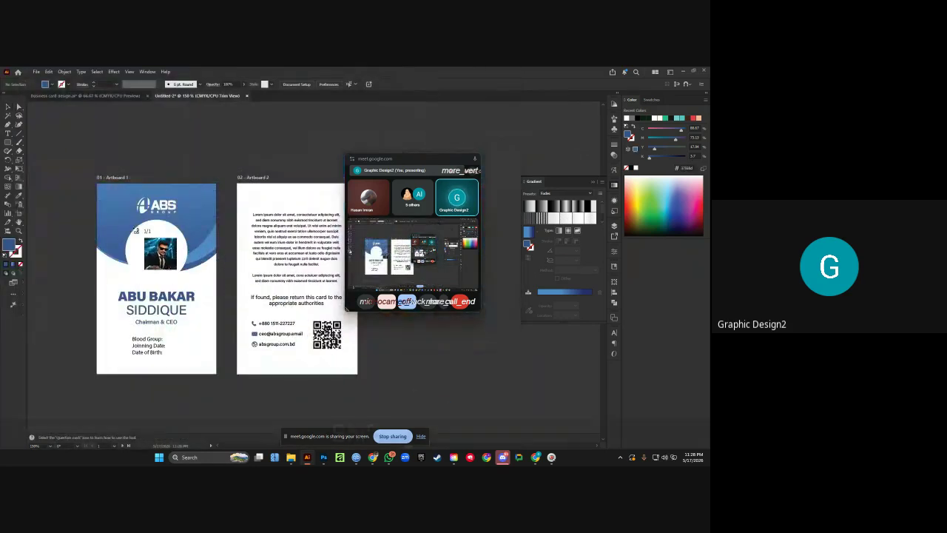
key("shift")
left_click_drag(111, 205, 241, 324)
left_click_drag(176, 262, 165, 327)
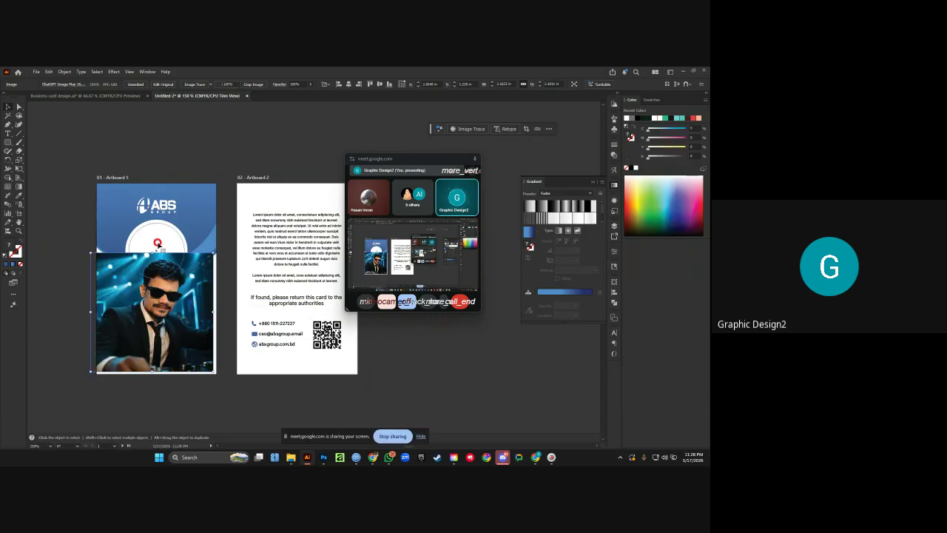
Duplicate the white circle in place at the front of the stack and move the photo up beneath it.
left_click(158, 245)
key("ctrl+c")
key("ctrl+f")
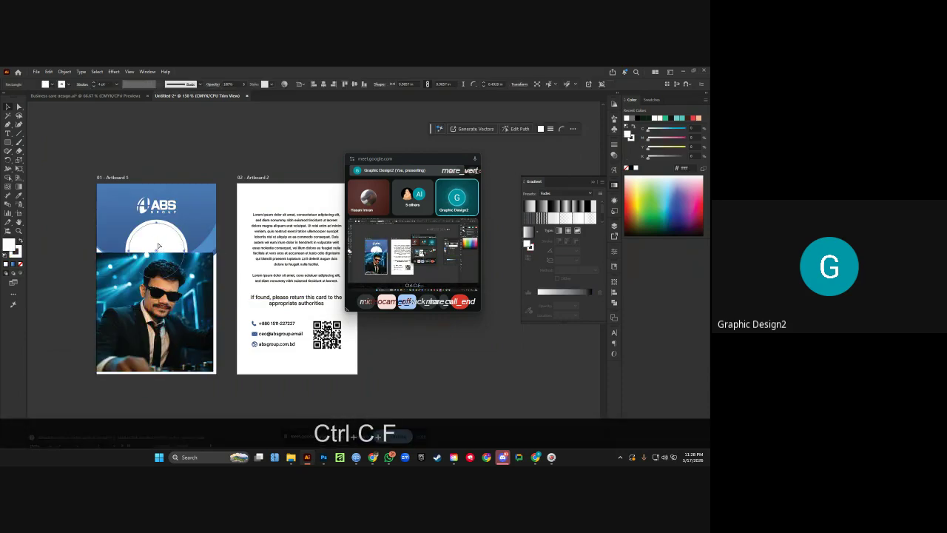
key("ctrl+shift+bracketright")
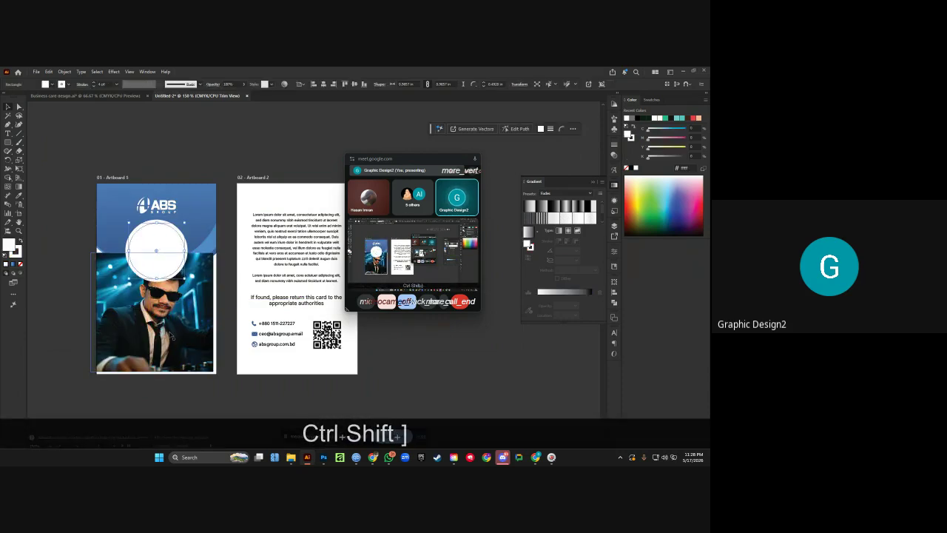
left_click_drag(171, 337, 170, 290)
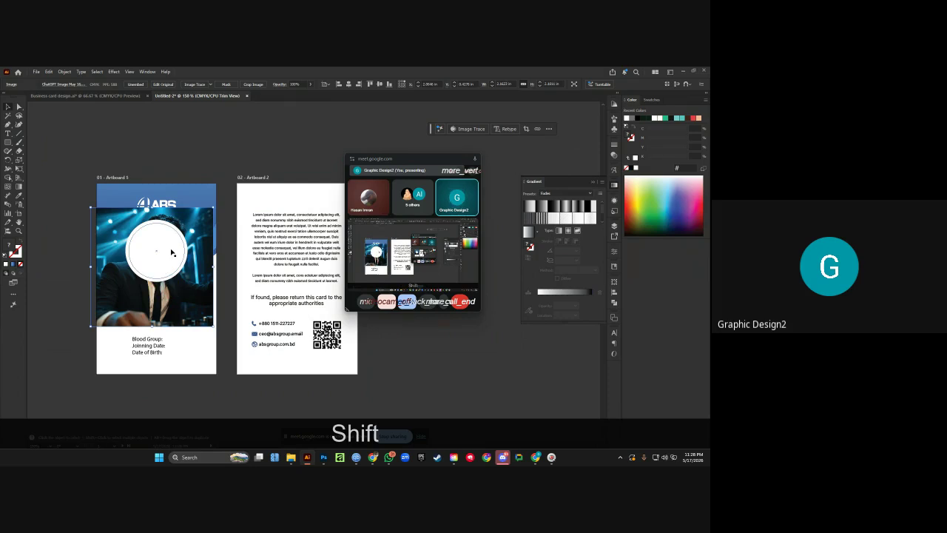
Try to clip the photo with the front white circle.
left_click(171, 253, "shift")
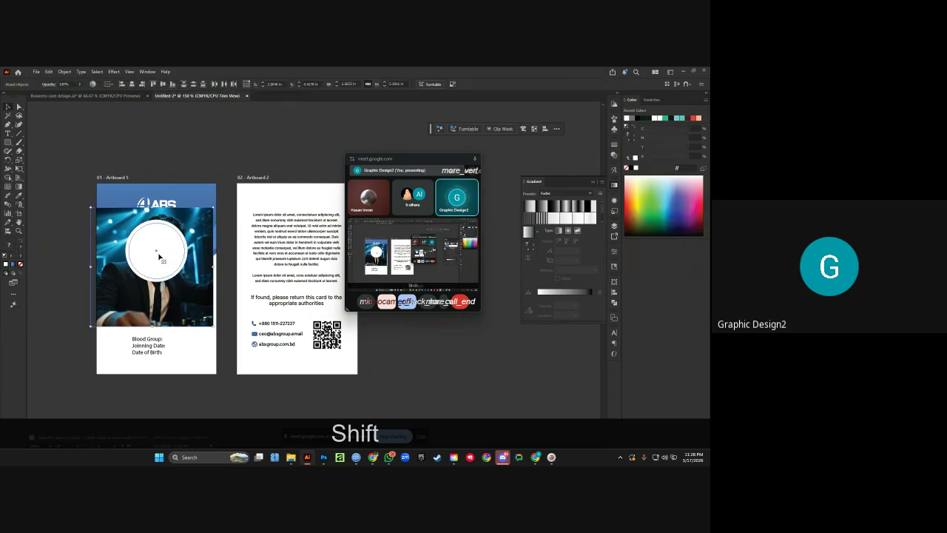
right_click(158, 257)
left_click(192, 347)
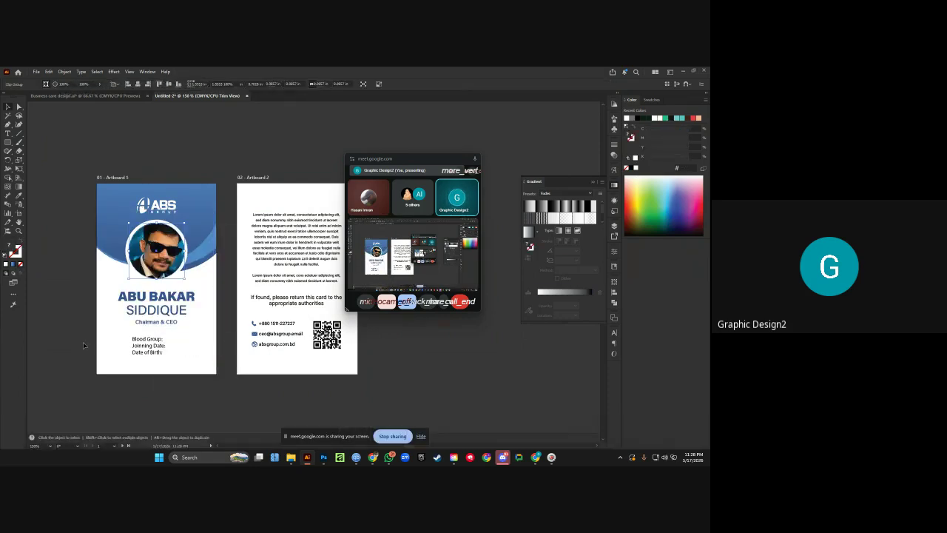
key("ctrl+z")
Make a clipping mask from the front white circle and the photo on the front card.
scroll(167, 259, "up", 2)
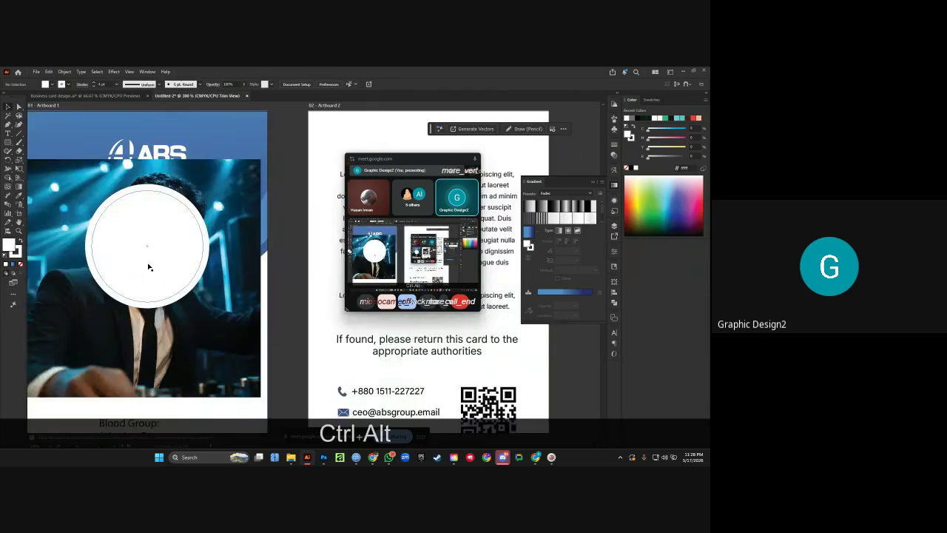
scroll(148, 265, "down", 3)
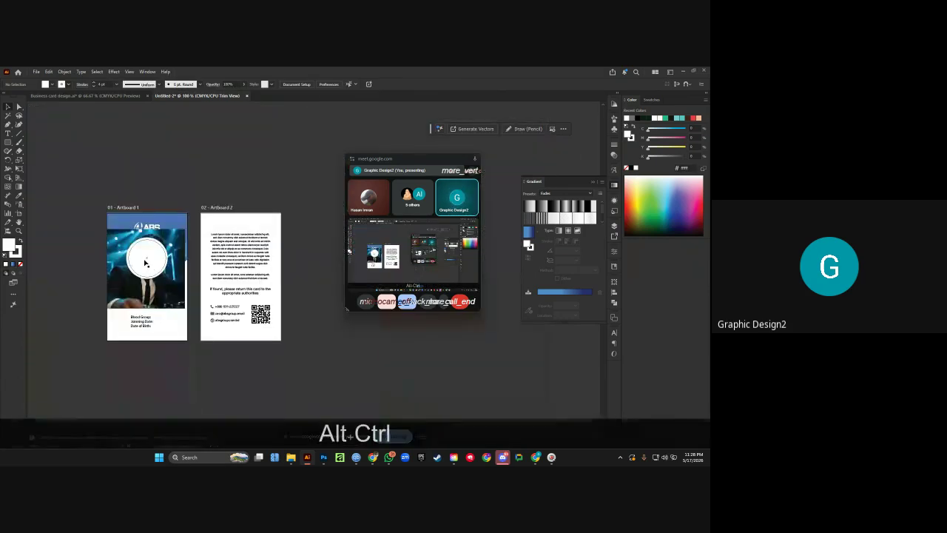
left_click(146, 263)
left_click(135, 294, "shift")
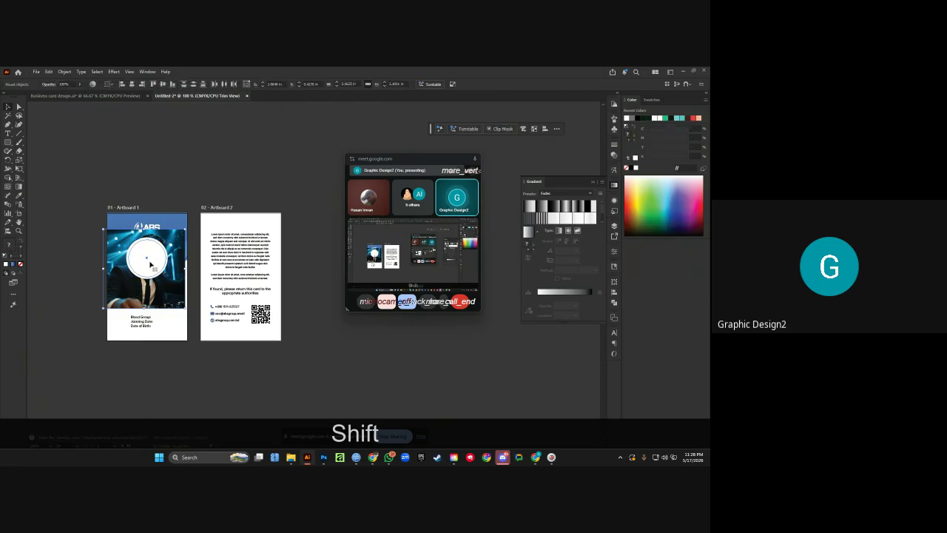
right_click(151, 259)
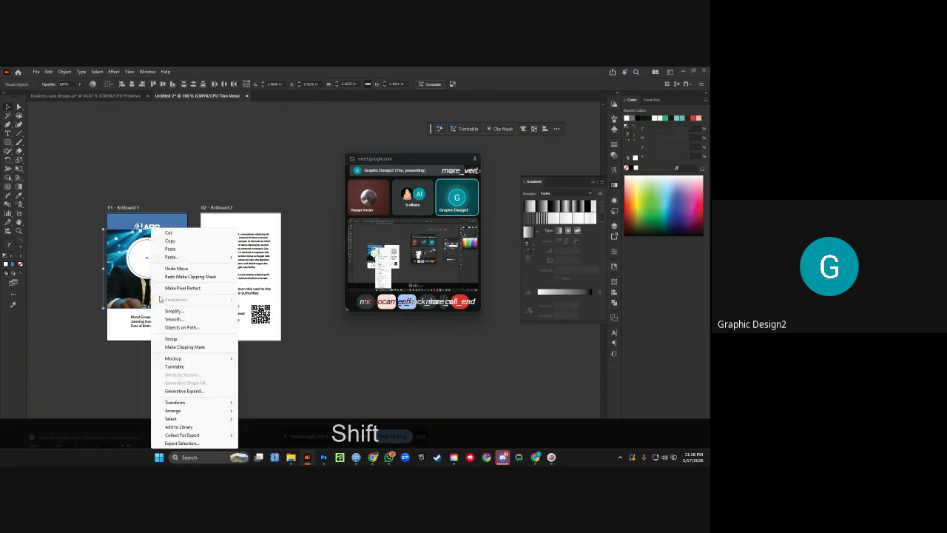
left_click(176, 346)
scroll(147, 258, "up", 3)
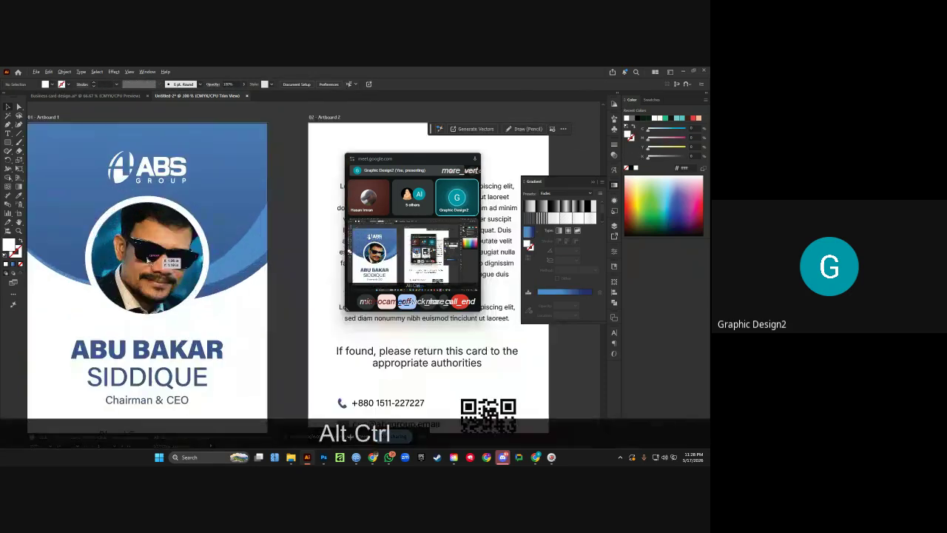
scroll(148, 259, "down", 2)
Isolate the clipped photo and scale it down proportionally to show the head and shoulders inside the circle.
left_click(152, 263)
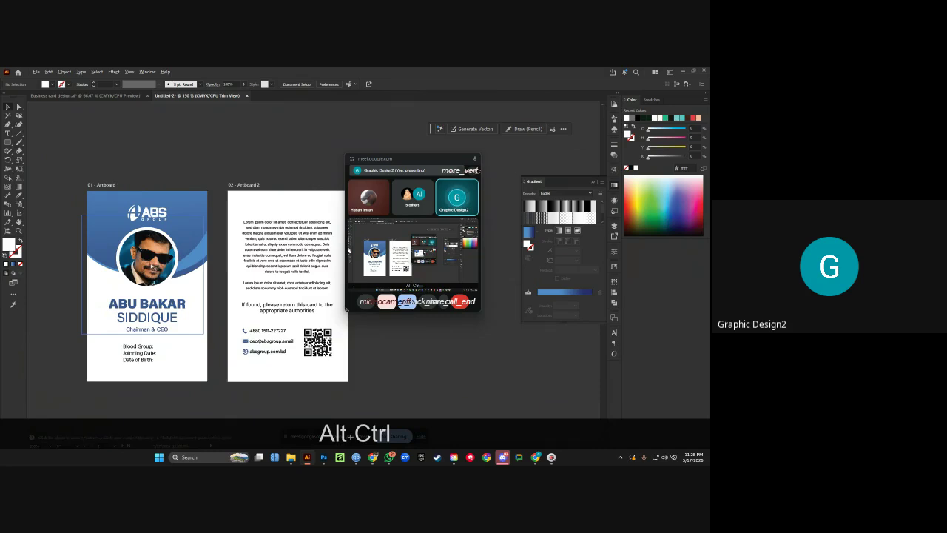
double_click(148, 255)
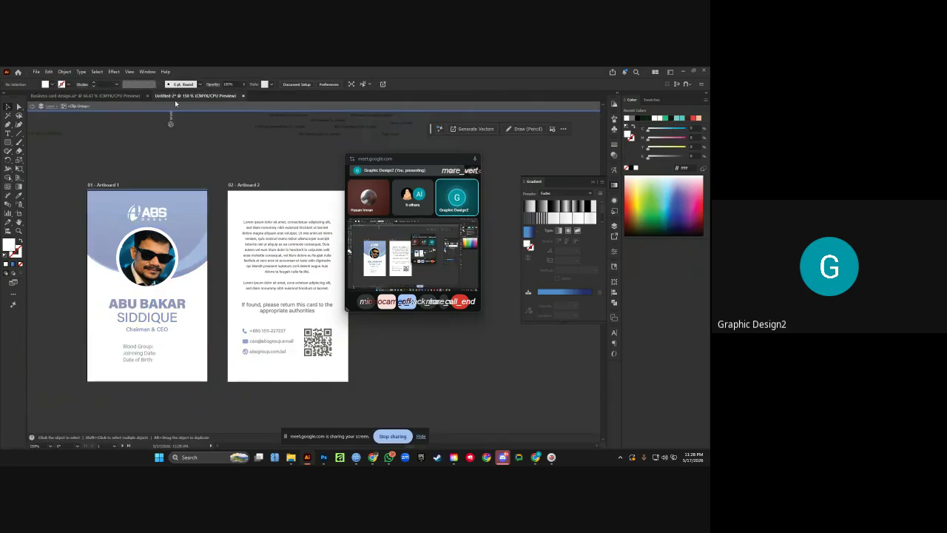
left_click(198, 219)
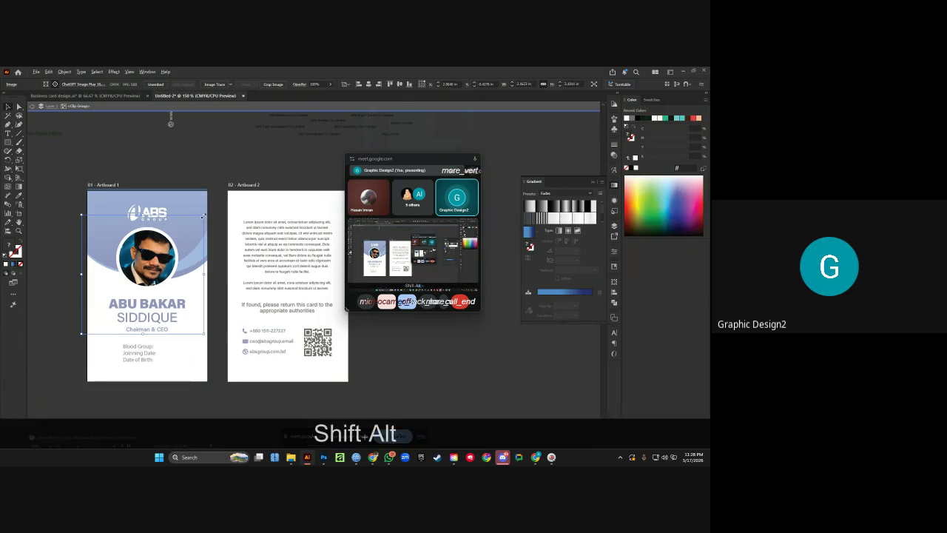
left_click_drag(205, 215, 190, 222)
left_click(141, 321, "shift")
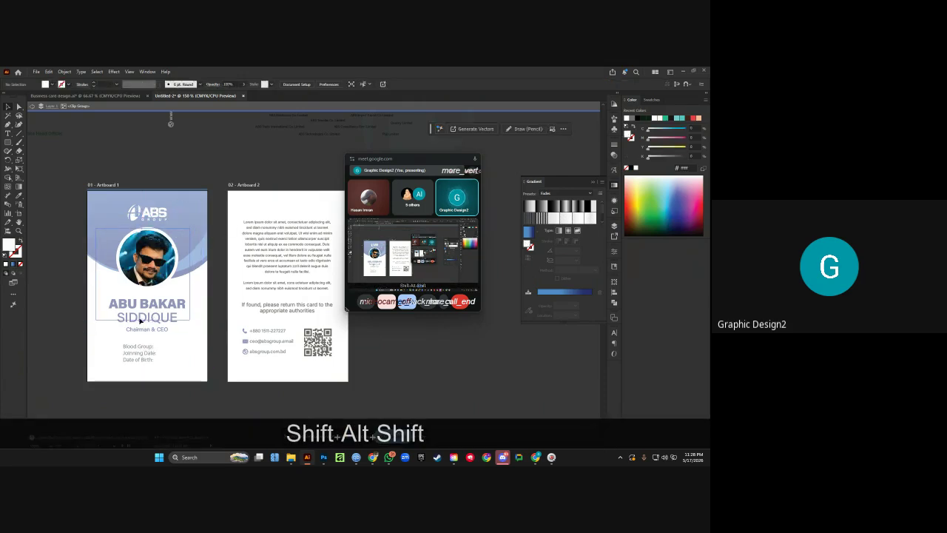
left_click(150, 271, "shift")
left_click_drag(143, 319, 153, 291)
Nudge the photo left and slightly down to centre the person in the circle, and exit isolation mode.
key("Left")
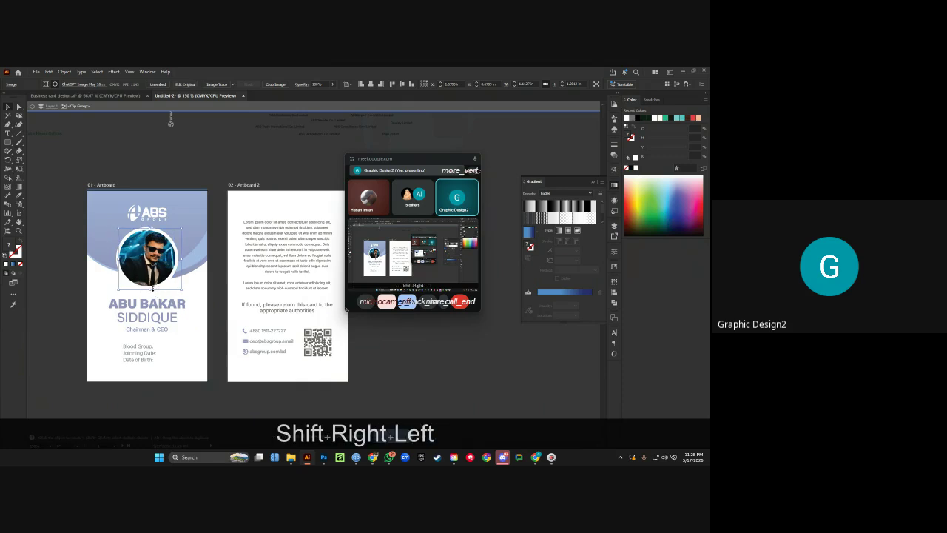
key("Left")
key("Left")
key("Left")
key("Left")
key("Left")
key("Down")
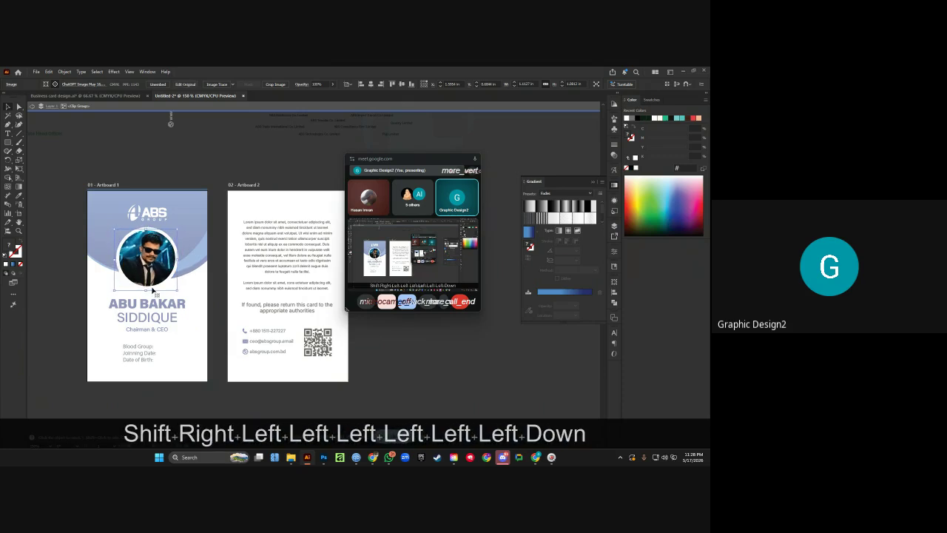
key("Left")
double_click(205, 163)
left_click_drag(205, 162, 248, 162)
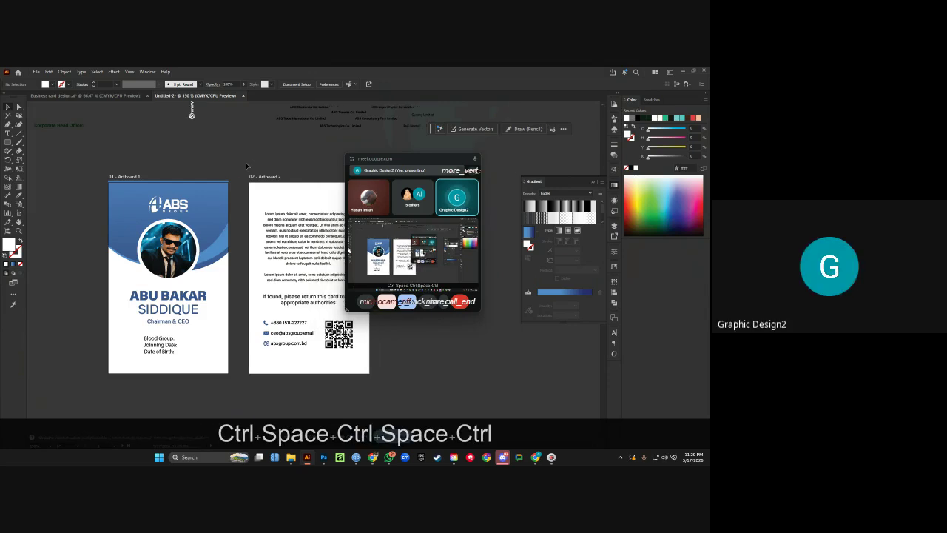
left_click(245, 164, "ctrl+alt")
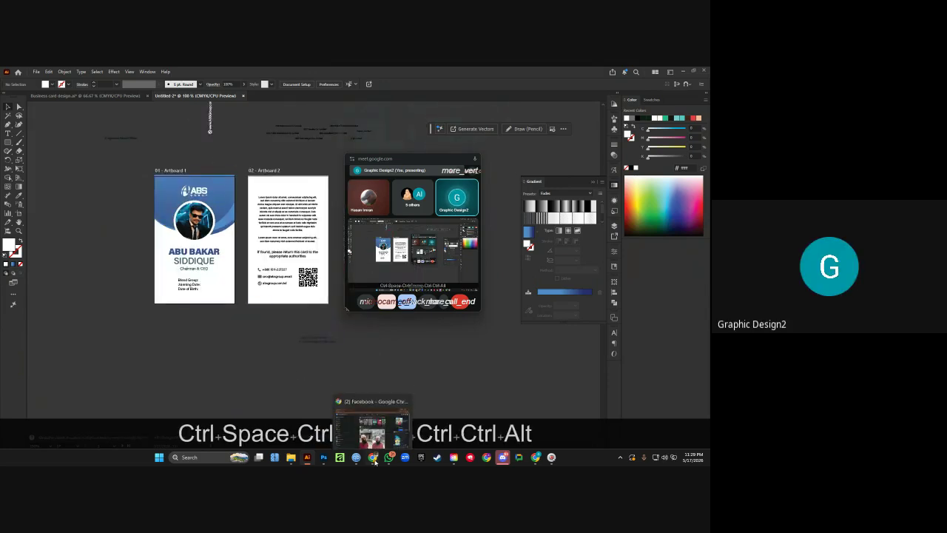
left_click(219, 270, "ctrl")
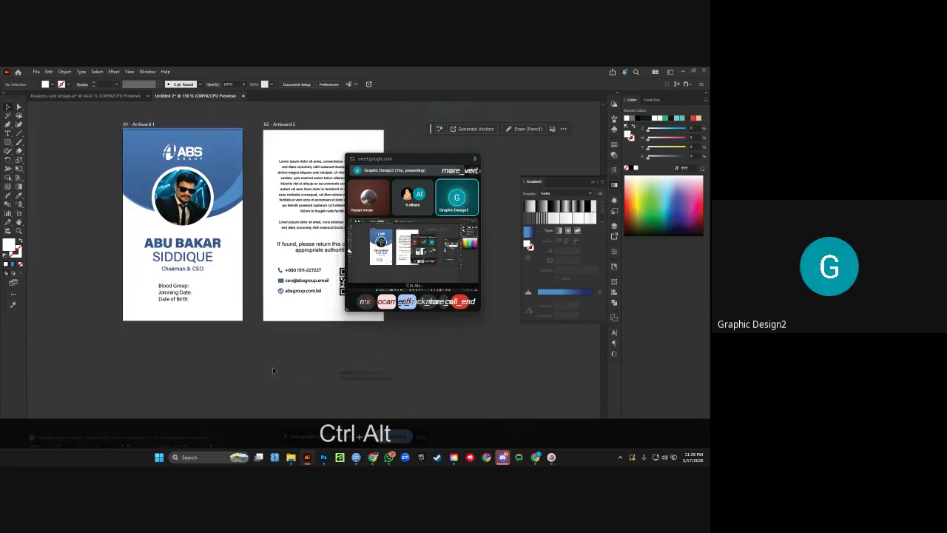
left_click(375, 458)
left_click(188, 74)
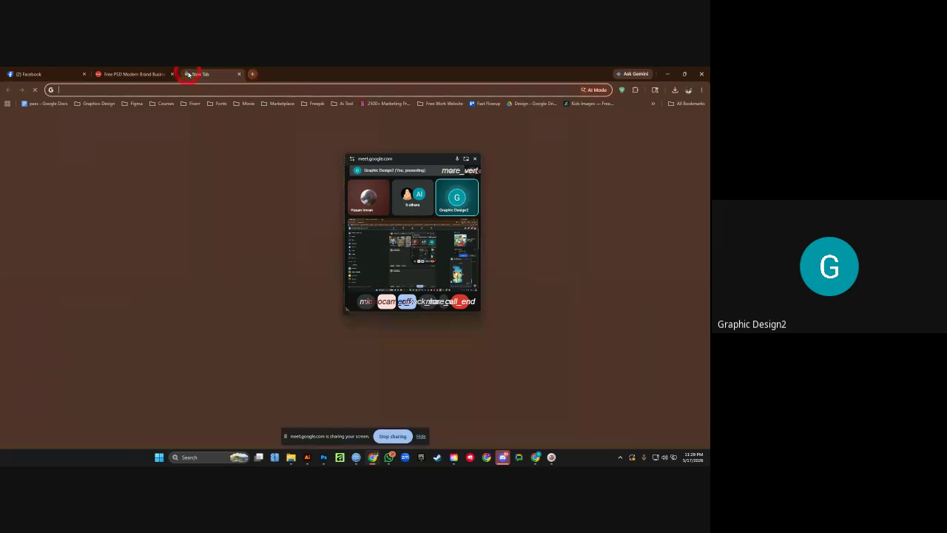
left_click(667, 74)
Switch to the browser and search Google Images for "corporate pattern background".
left_click(536, 457)
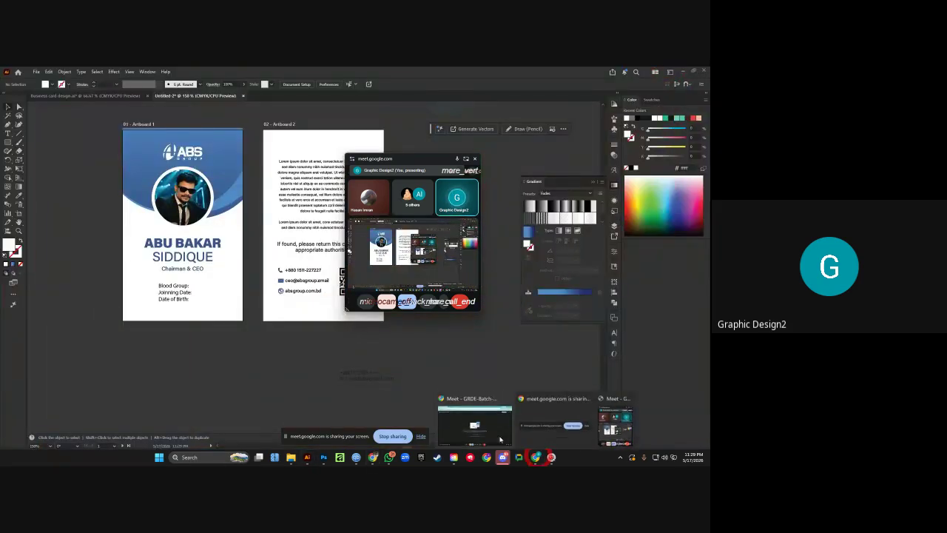
left_click(475, 423)
left_click(222, 74)
left_click(208, 90)
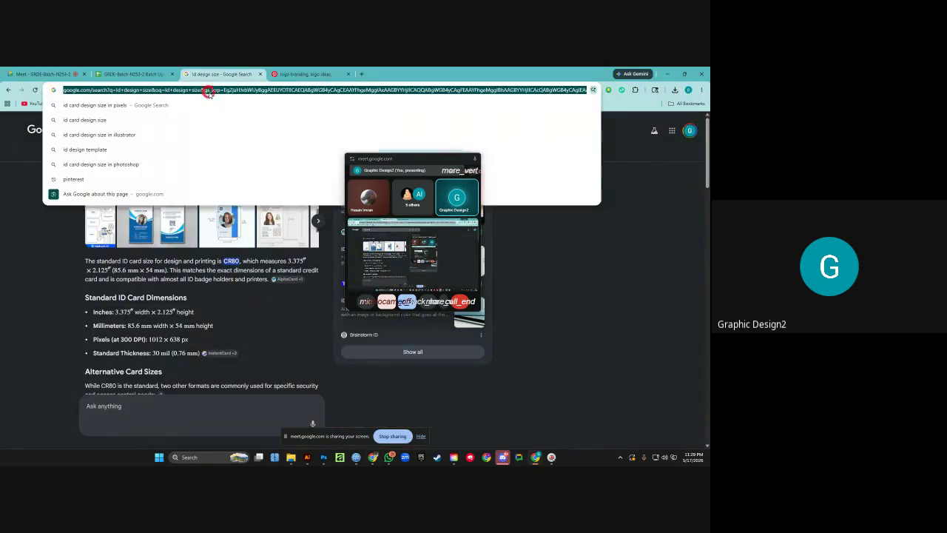
type("corpora")
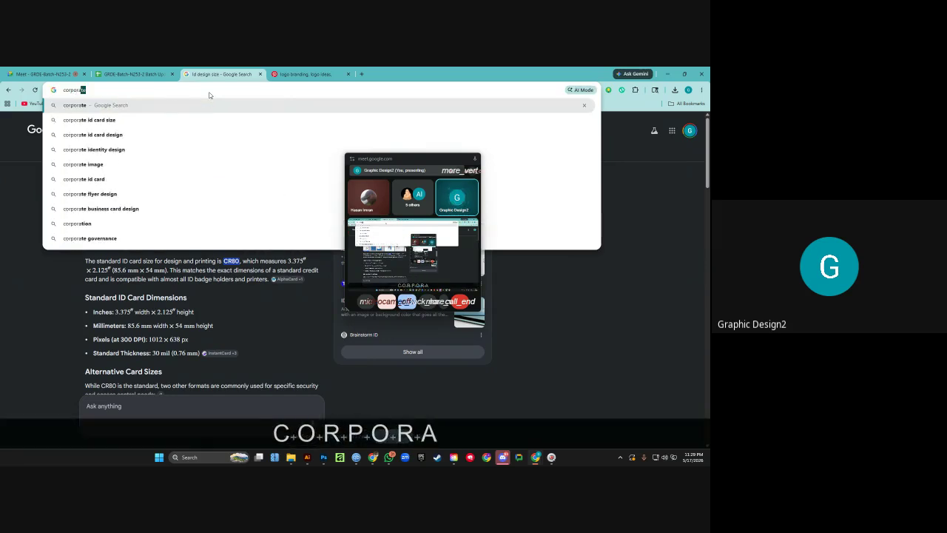
type("te pattern background")
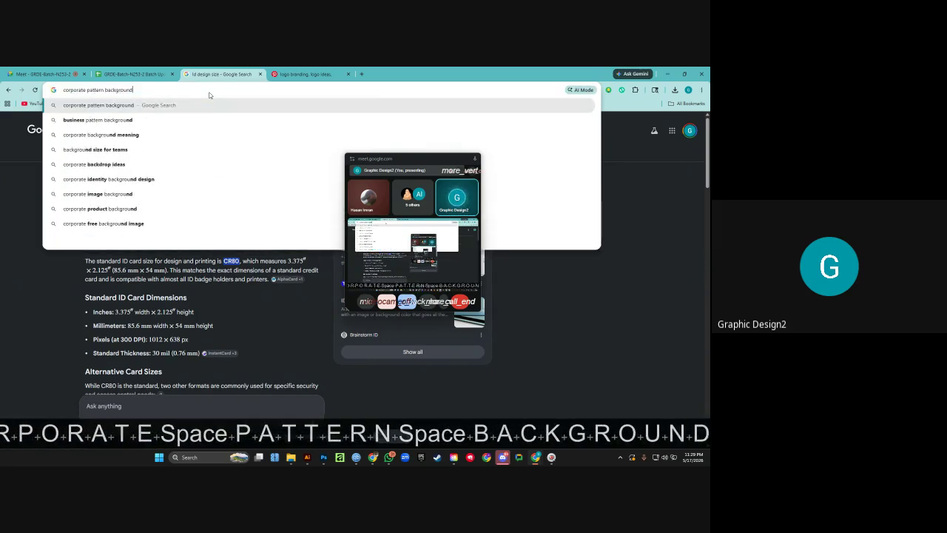
key("Return")
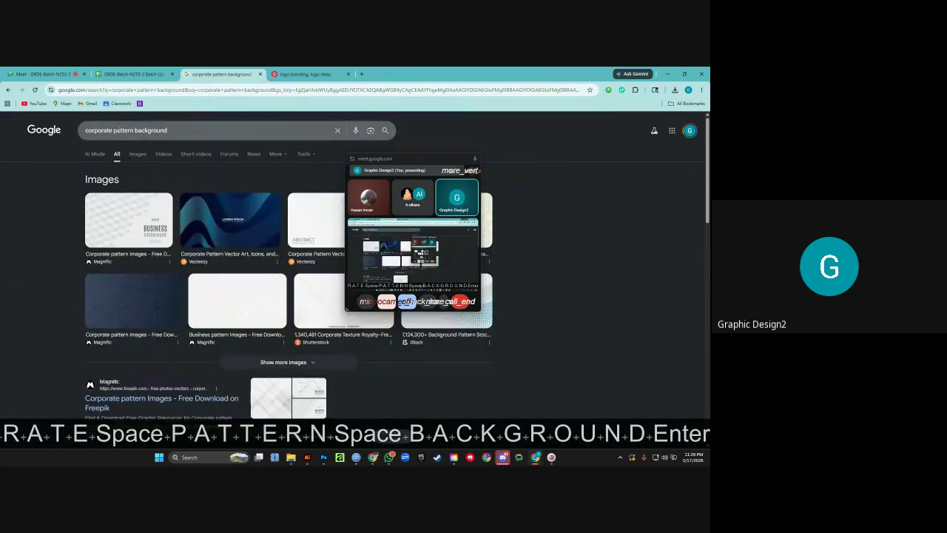
left_click(139, 153)
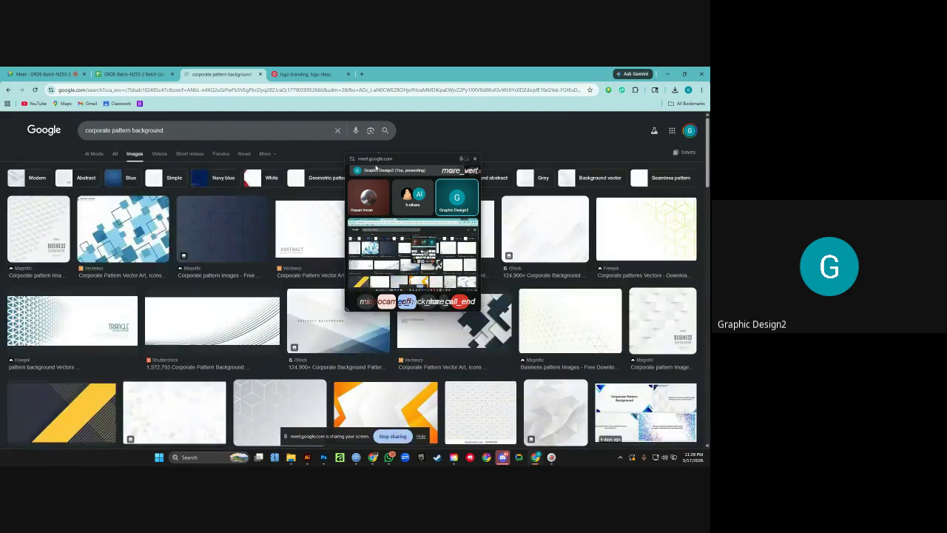
Open the white Business pattern image with thin geometric lines and copy it.
left_click_drag(395, 163, 272, 250)
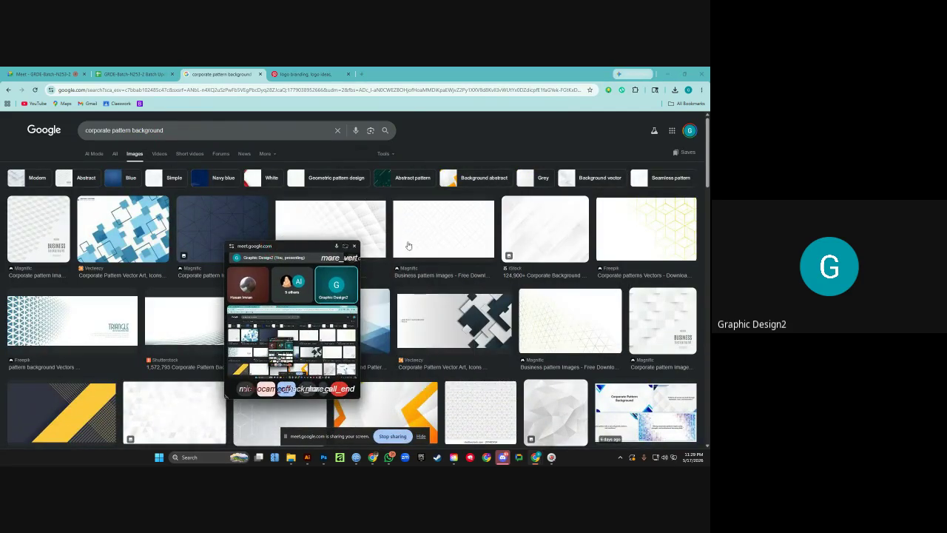
left_click(429, 240)
right_click(510, 275)
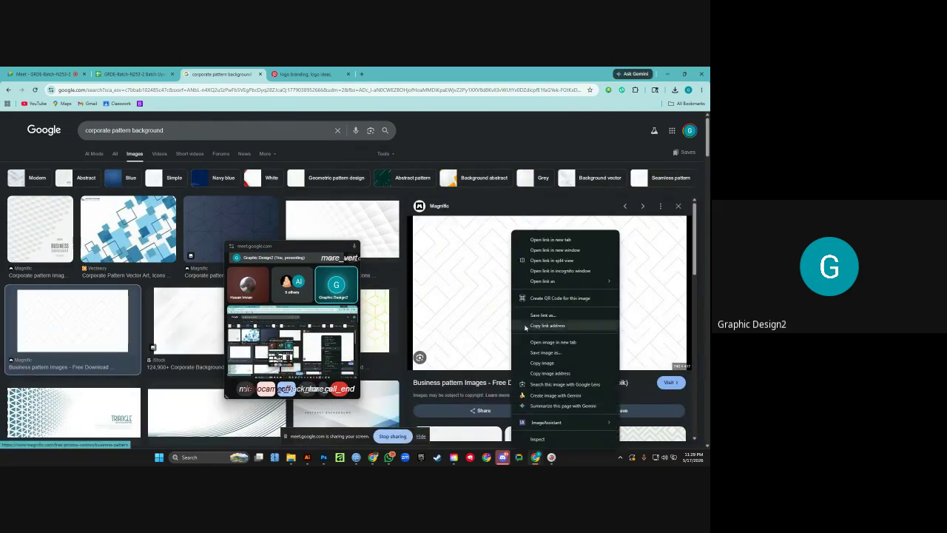
left_click(530, 358)
Switch to Illustrator and paste the copied pattern image into the ID card document.
left_click(324, 458)
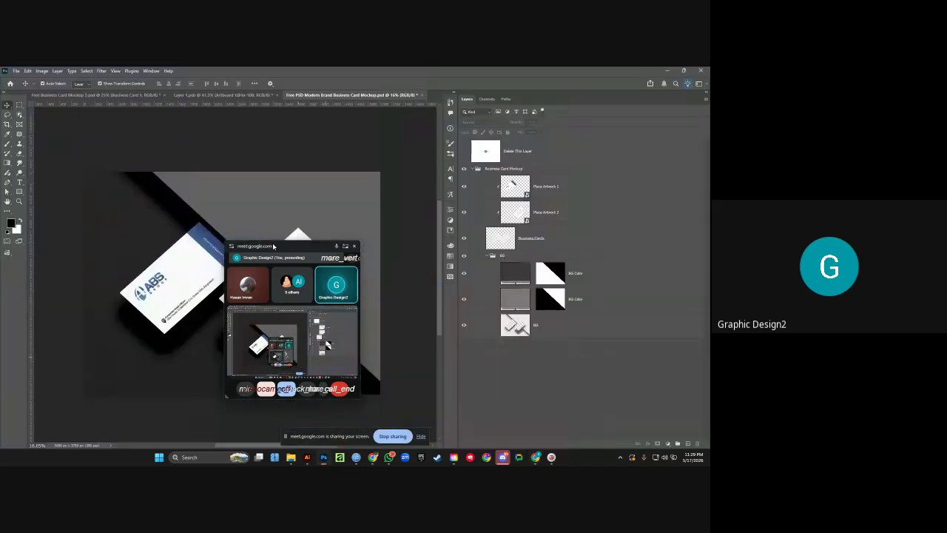
left_click_drag(292, 246, 380, 237)
left_click(307, 457)
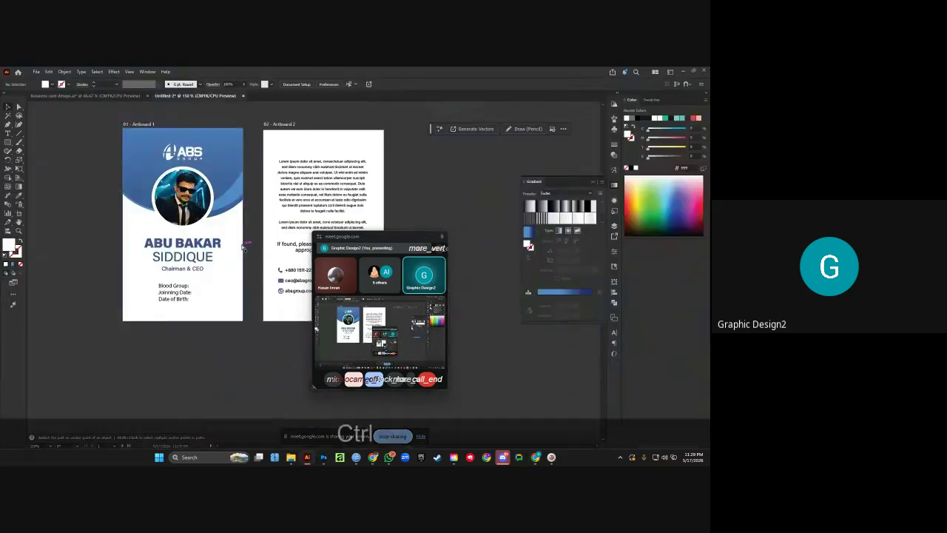
key("ctrl+v")
scroll(254, 185, "down", 4)
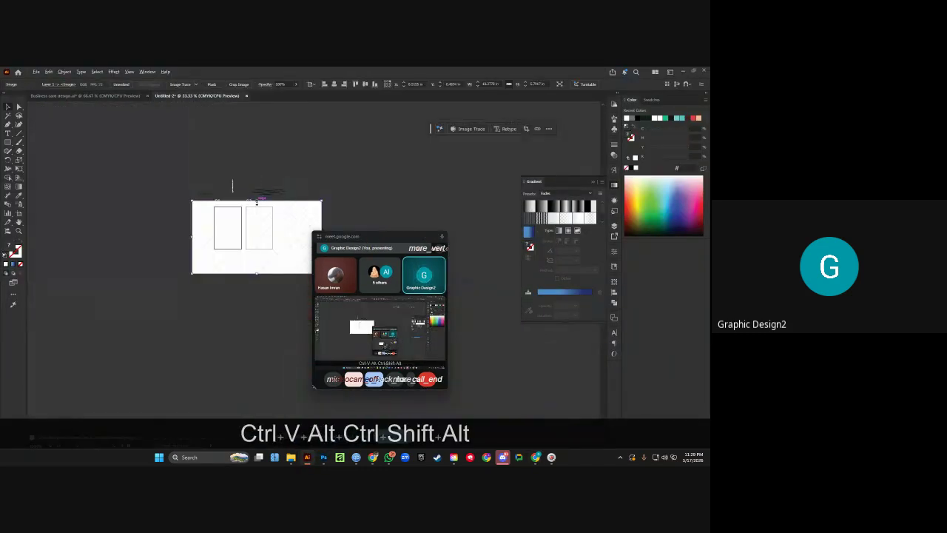
Shrink the pattern image, rotate it 90° to portrait and centre it on the back card.
left_click(254, 229)
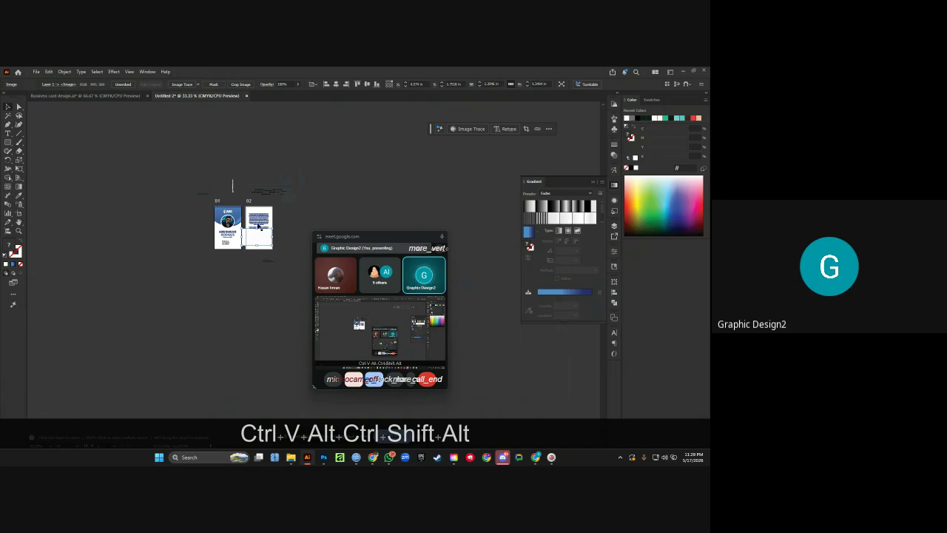
left_click_drag(274, 248, 286, 186)
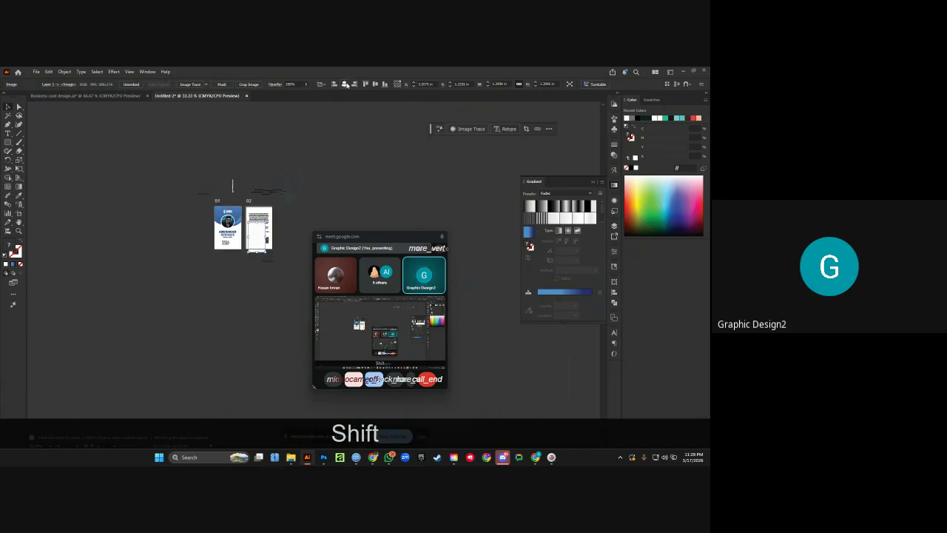
scroll(268, 228, "up", 4)
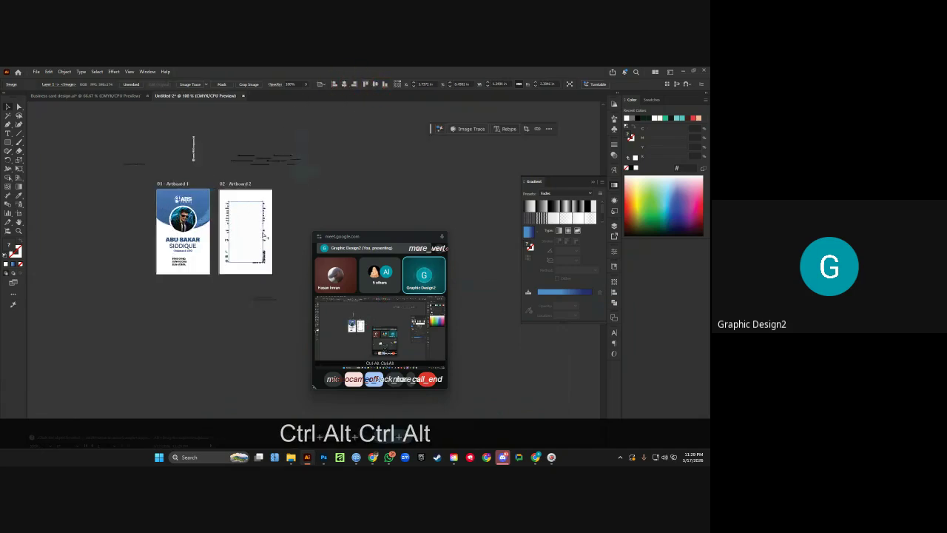
Enlarge the pattern to cover the back card and stack it behind the text, above the white base rectangle.
left_click_drag(264, 233, 285, 235)
key("ctrl+shift+bracketleft")
scroll(289, 192, "left", 2)
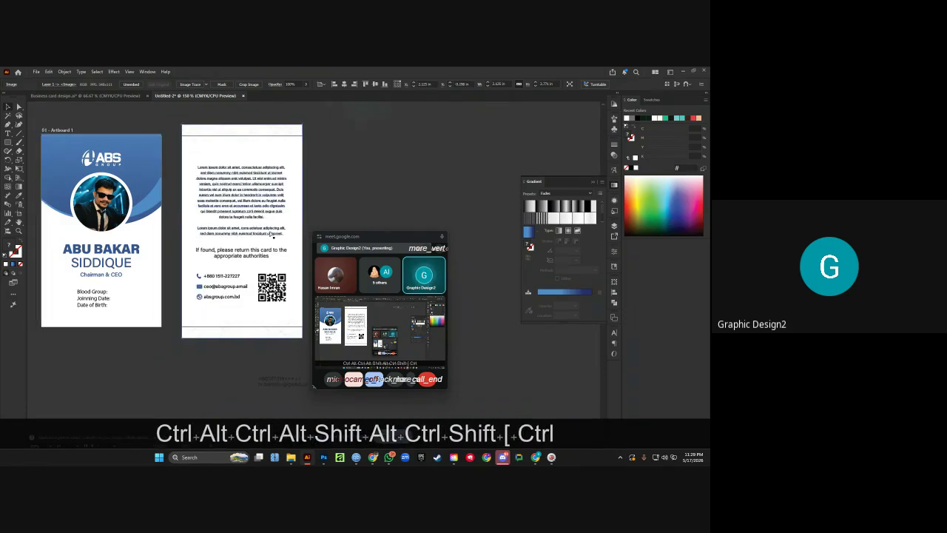
left_click(292, 150)
key("ctrl+shift+bracketleft")
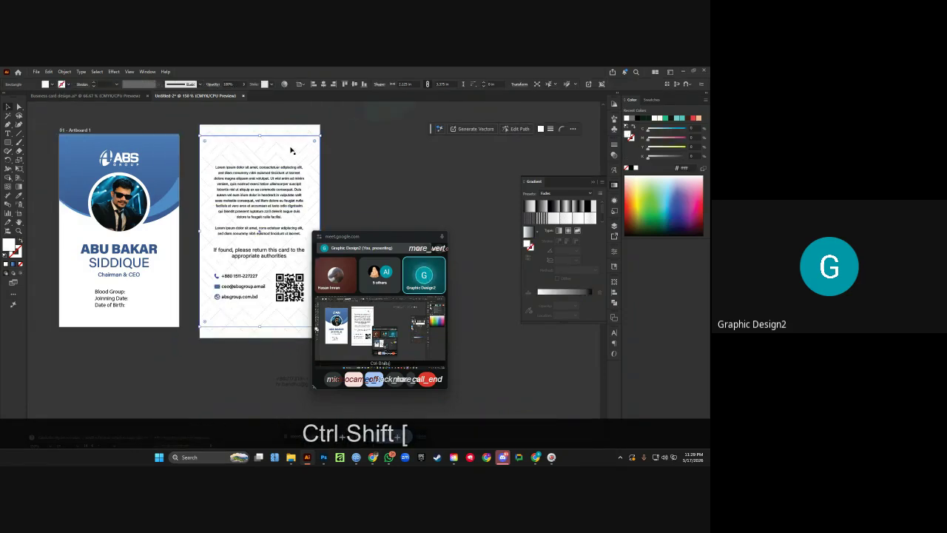
Duplicate the pattern onto the front card and send the front's white base rectangle behind everything.
left_click(304, 149)
key("alt")
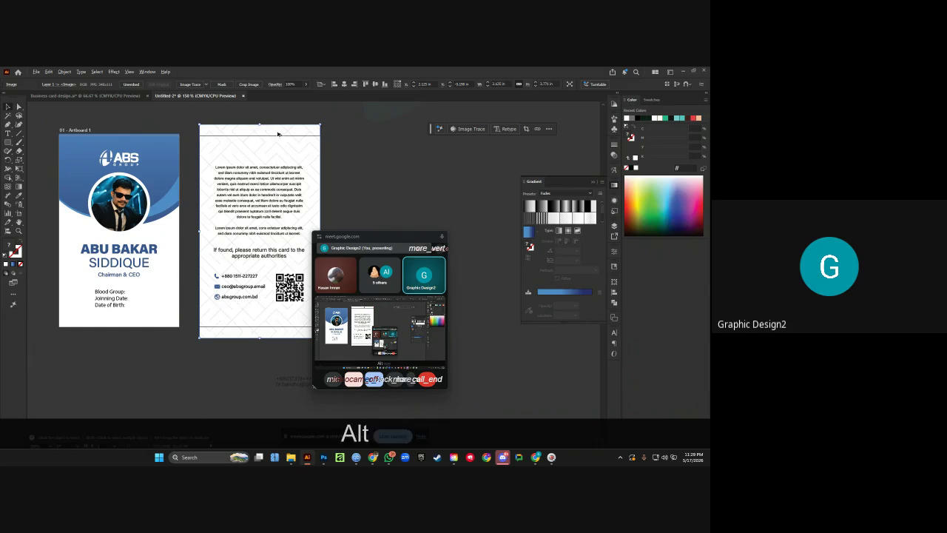
left_click_drag(293, 152, 152, 151)
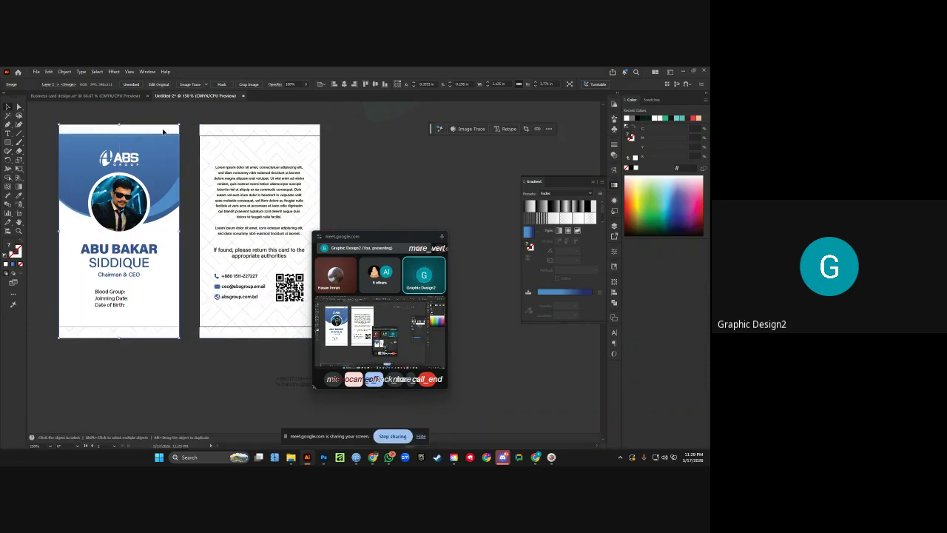
left_click(343, 84)
key("ctrl+z")
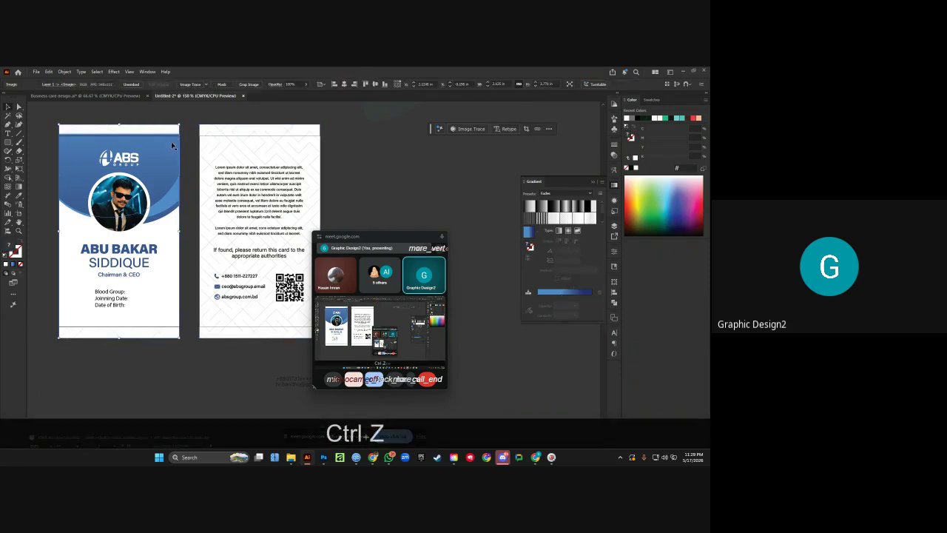
left_click(174, 253)
key("ctrl+shift+bracketleft")
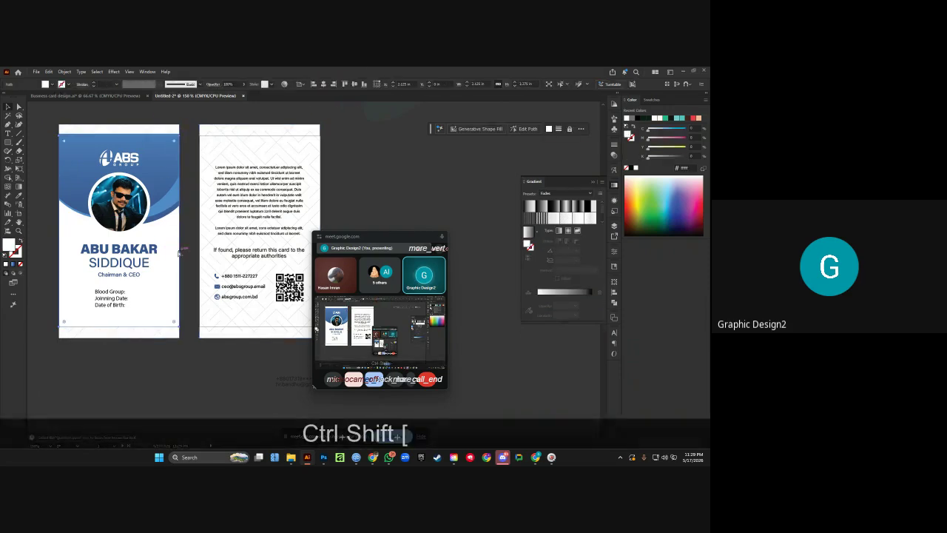
Reduce the opacity of the pattern images on the front and back cards to 27%.
left_click(168, 295)
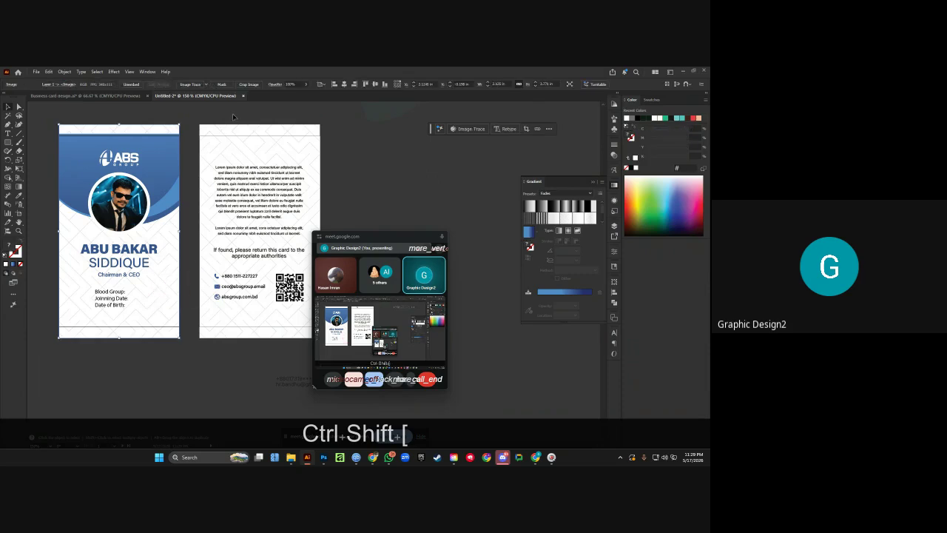
left_click_drag(283, 96, 284, 96)
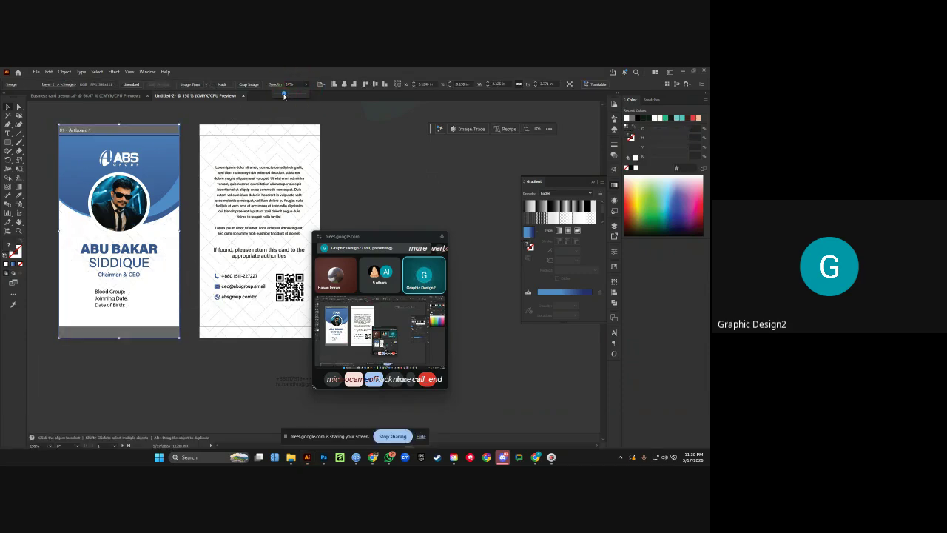
left_click(313, 162)
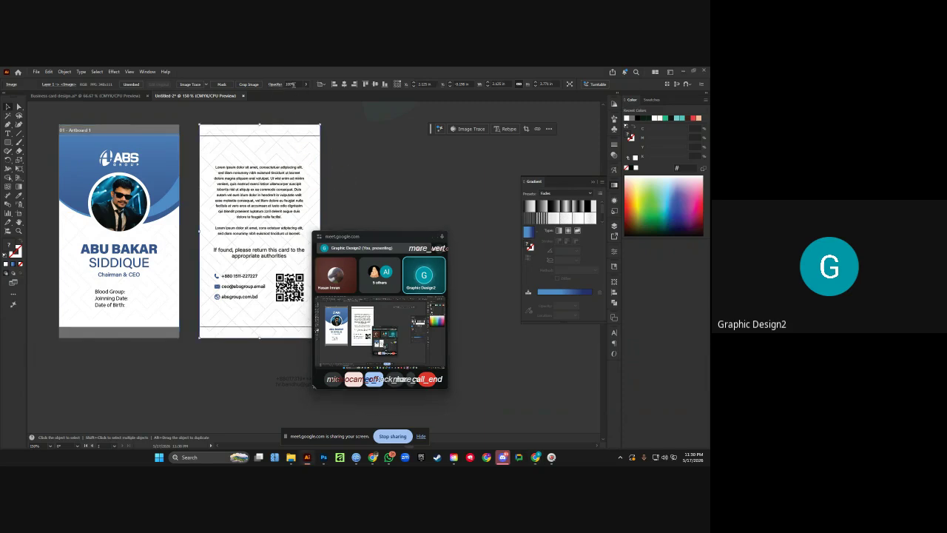
type("27")
key("Return")
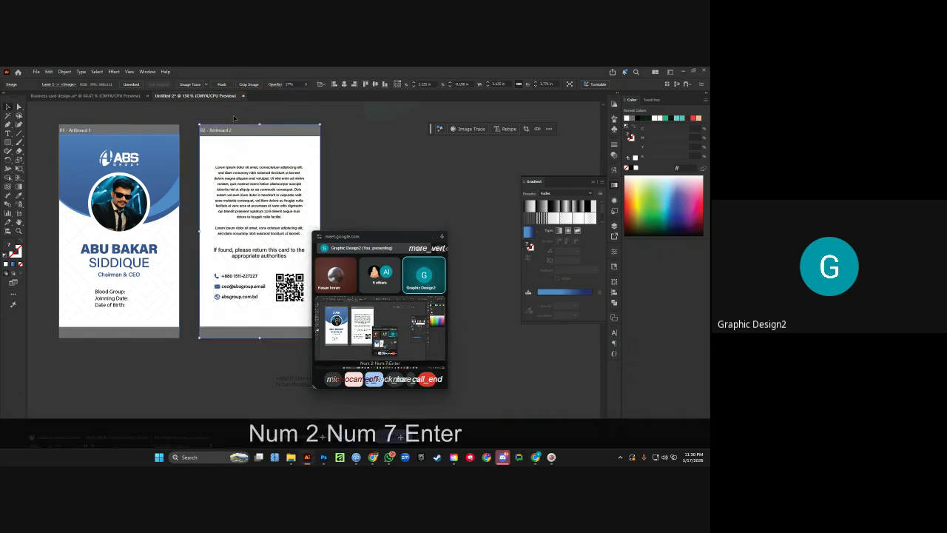
Draw a straight horizontal line across the full width of the front card, between the job title and "Blood Group:".
left_click(355, 163, "ctrl")
key("ctrl+space")
left_click_drag(355, 163, 398, 165)
key("ctrl+space")
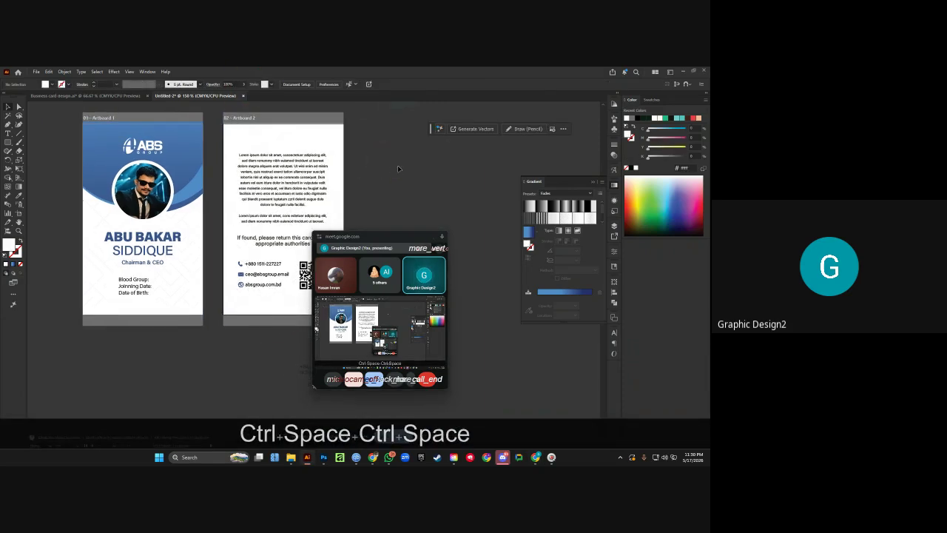
scroll(134, 255, "up", 1)
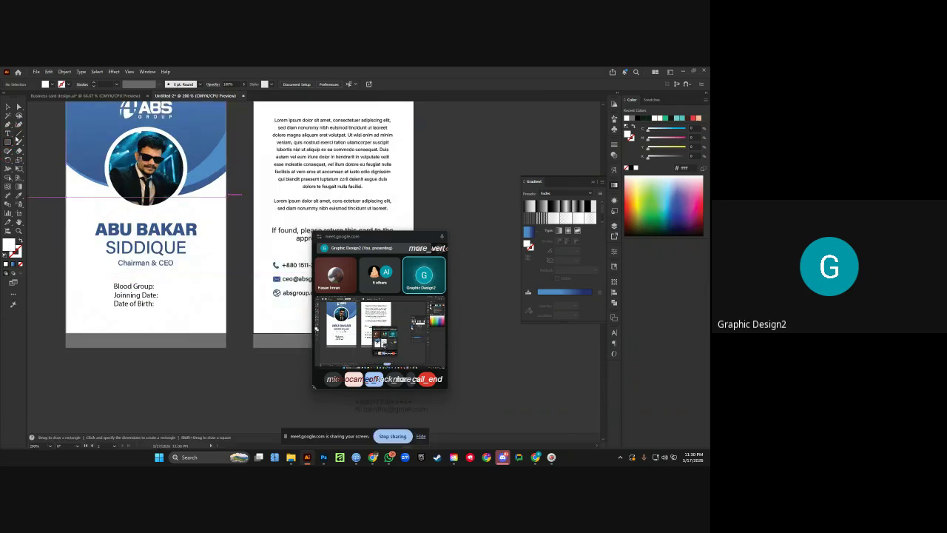
left_click_drag(65, 276, 225, 276)
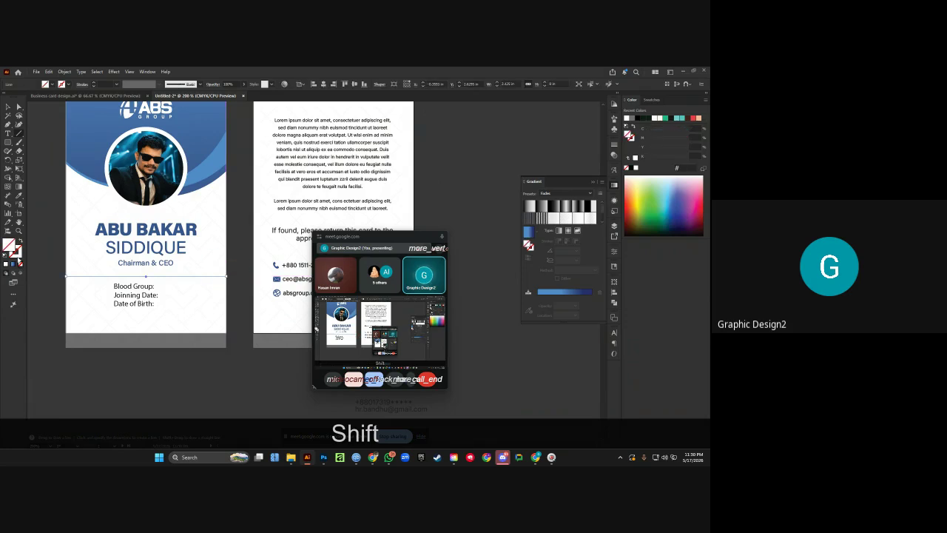
Give the divider line a dark blue stroke with a 0.25 pt weight and deselect it.
left_click(16, 253)
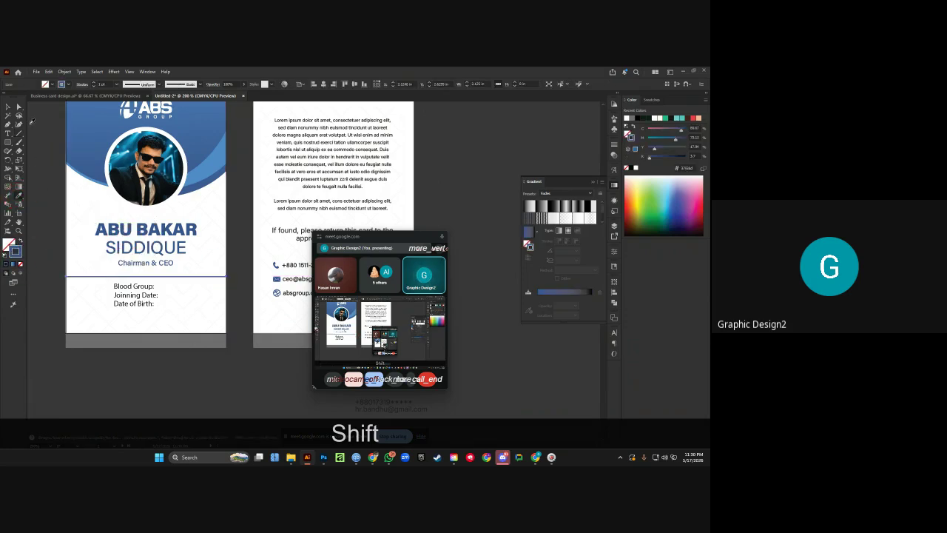
left_click(95, 83)
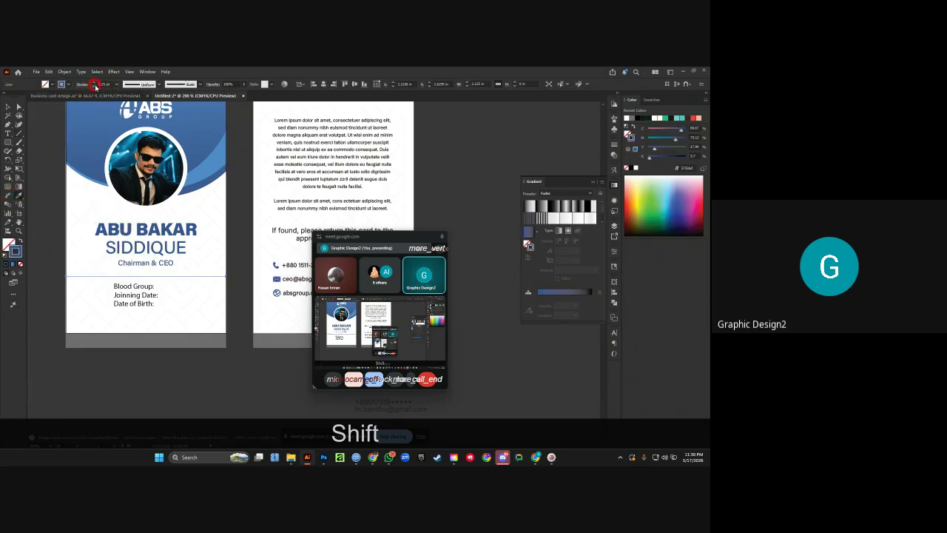
left_click(8, 108)
left_click(35, 169)
Draw a full-width bar about 0.1 in tall along the front card's bottom edge and fill it with the header's blue gradient.
scroll(34, 168, "right", 1)
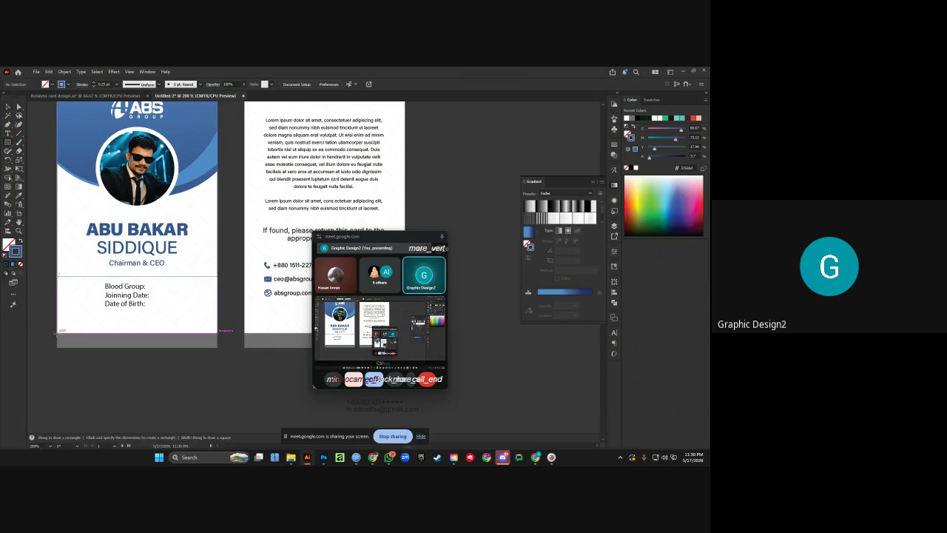
mouse_move(57, 326)
left_mouse_down()
mouse_move(221, 324)
mouse_move(217, 333)
left_mouse_up()
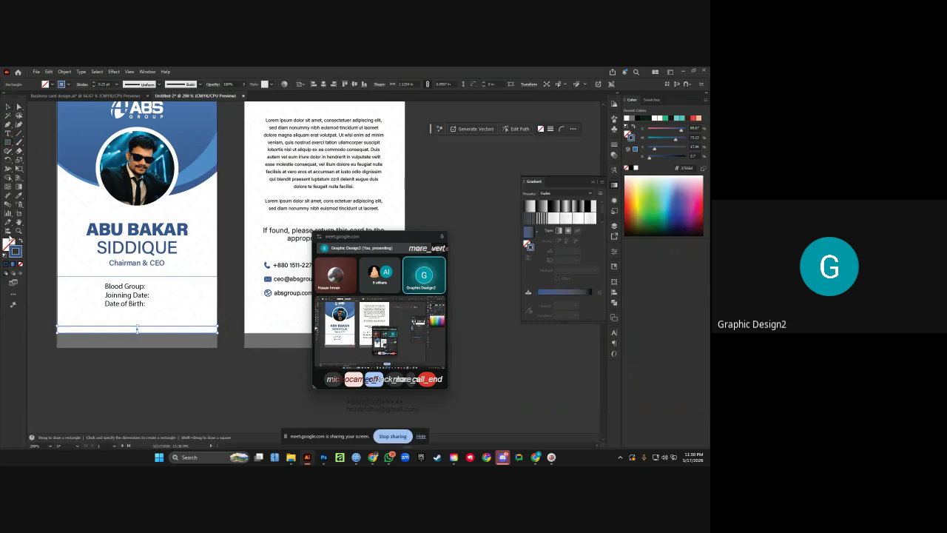
left_click(21, 241)
left_click(20, 196)
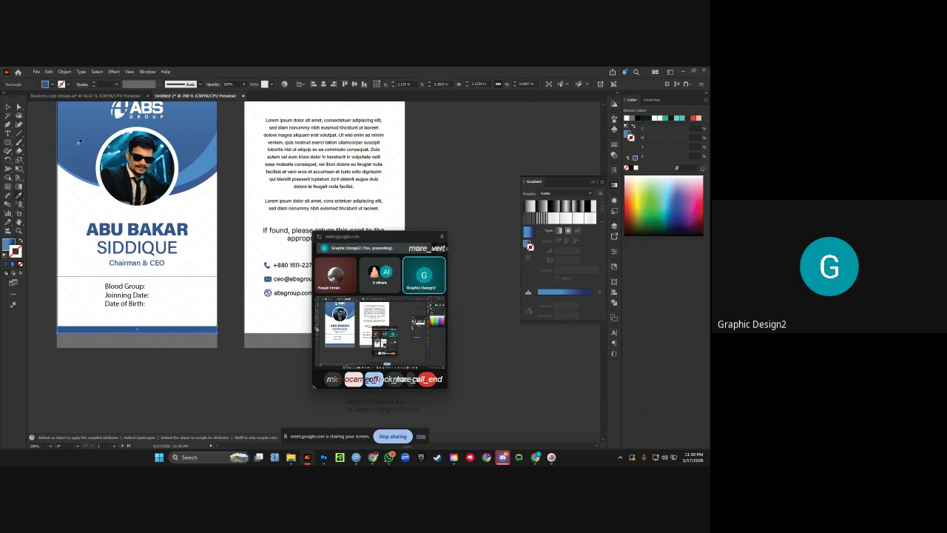
left_click(38, 180, "ctrl")
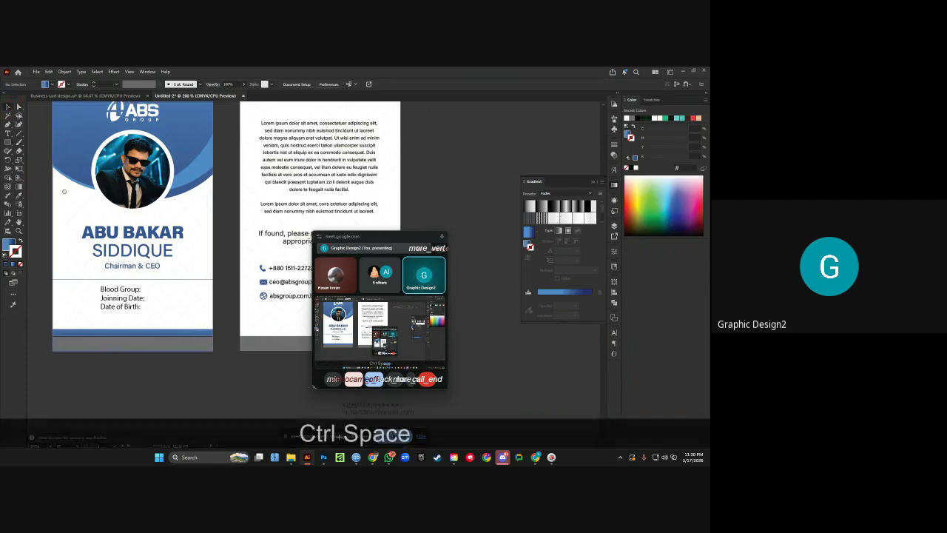
Select the pattern image on the front card and lock it.
left_click_drag(38, 180, 86, 210)
left_click(86, 210, "ctrl+alt")
left_click(170, 223, "ctrl")
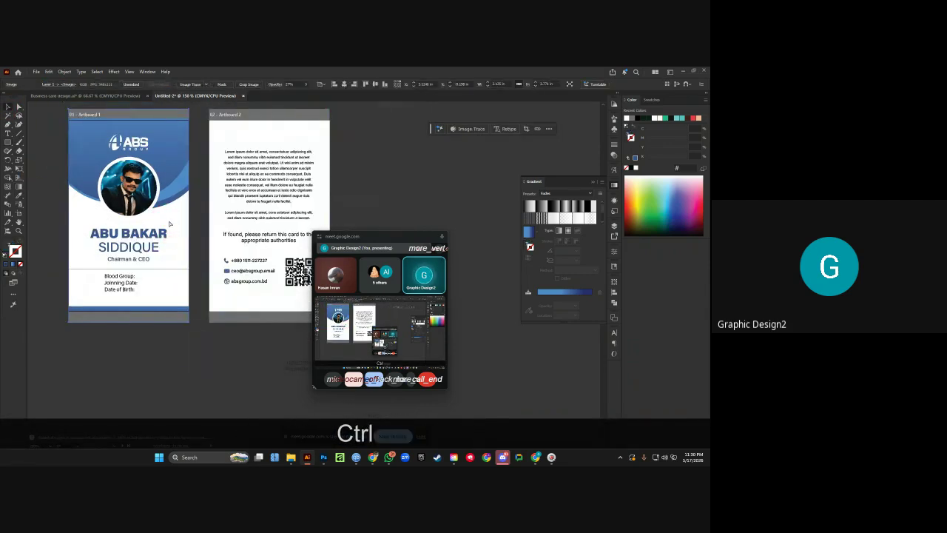
key("ctrl+2")
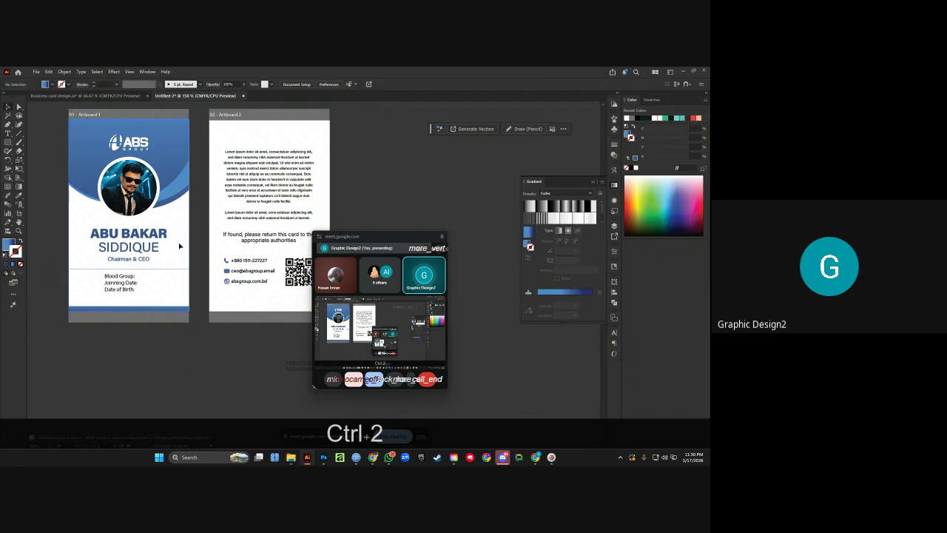
Copy the front card's white background in place, bring the copy to the front, and clip all unlocked front artwork to it.
left_click(179, 246)
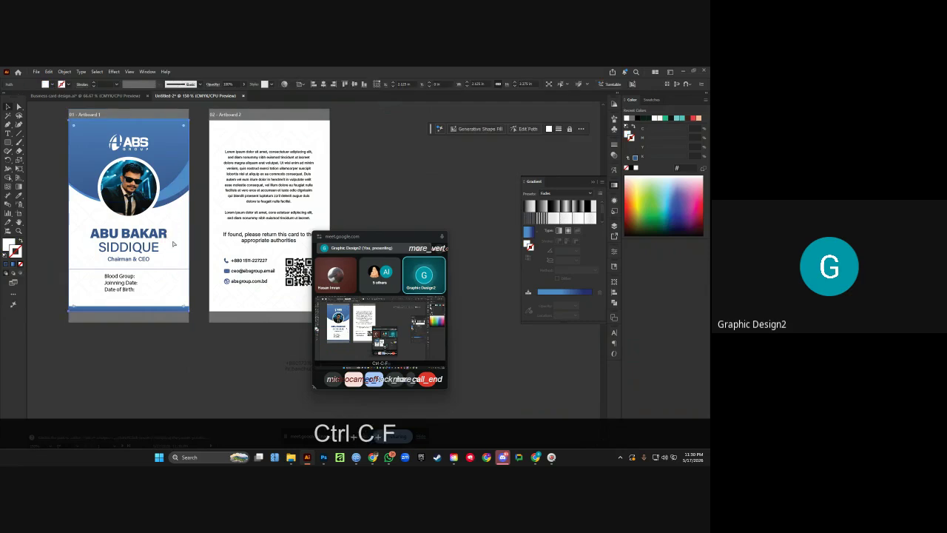
key("ctrl+shift+bracketright")
key("ctrl+alt+2")
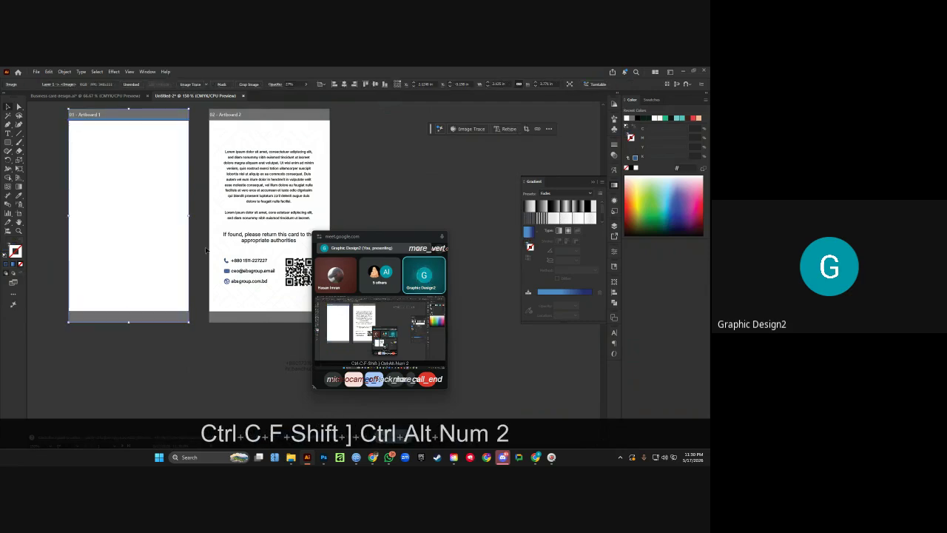
scroll(79, 154, "up", 1)
left_click_drag(49, 115, 183, 368)
right_click(174, 330)
left_click(195, 350)
key("ctrl+space")
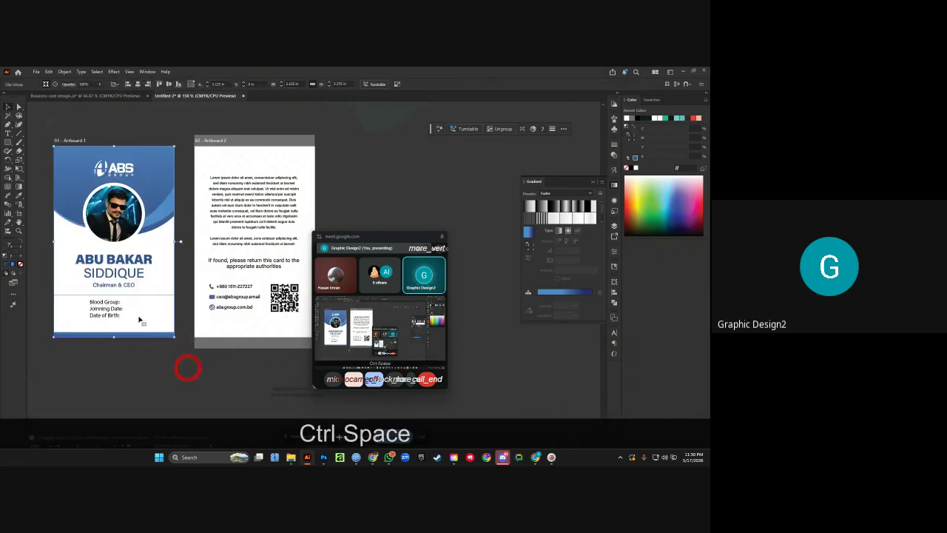
Isolate the front card's clip group and set the three-line "Blood Group" text block to 8 pt.
double_click(107, 304)
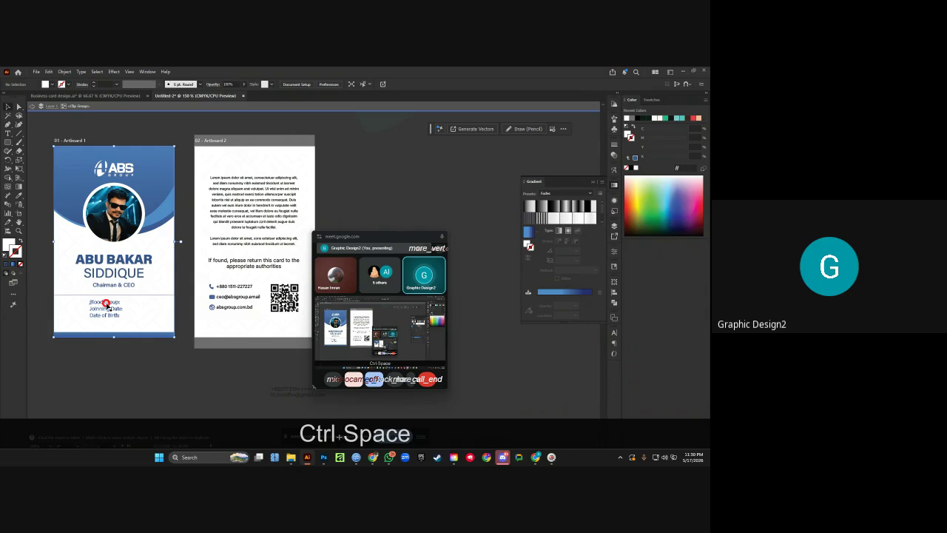
left_click(106, 303, "ctrl")
left_click(119, 311)
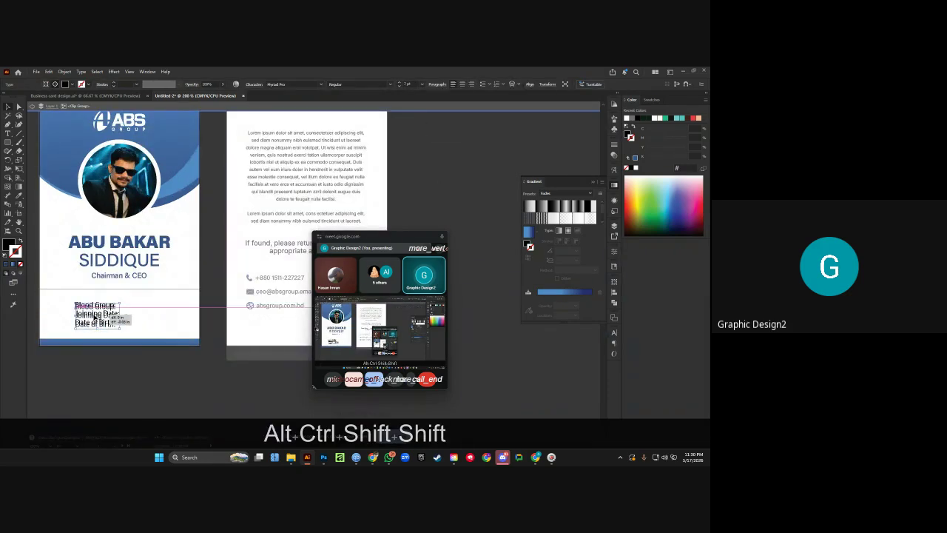
left_click_drag(119, 314, 120, 313)
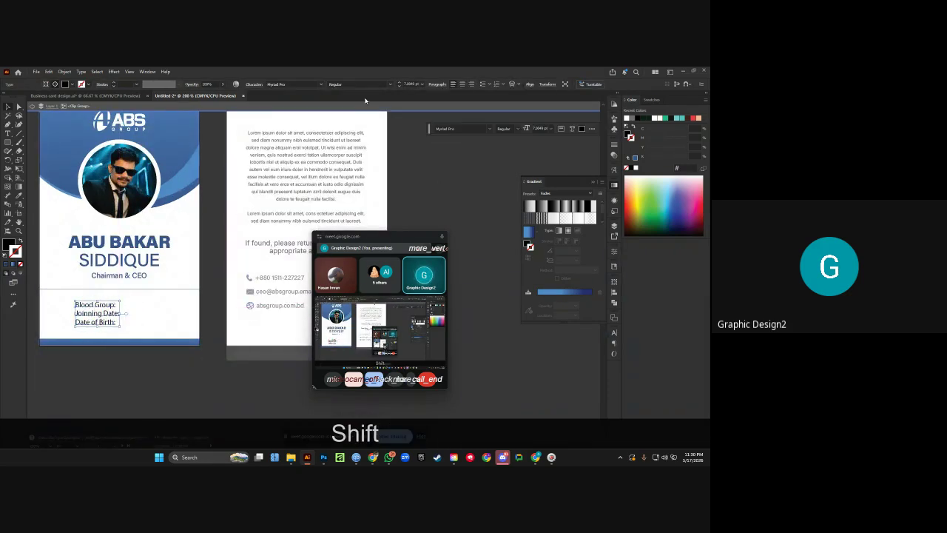
left_click(400, 83)
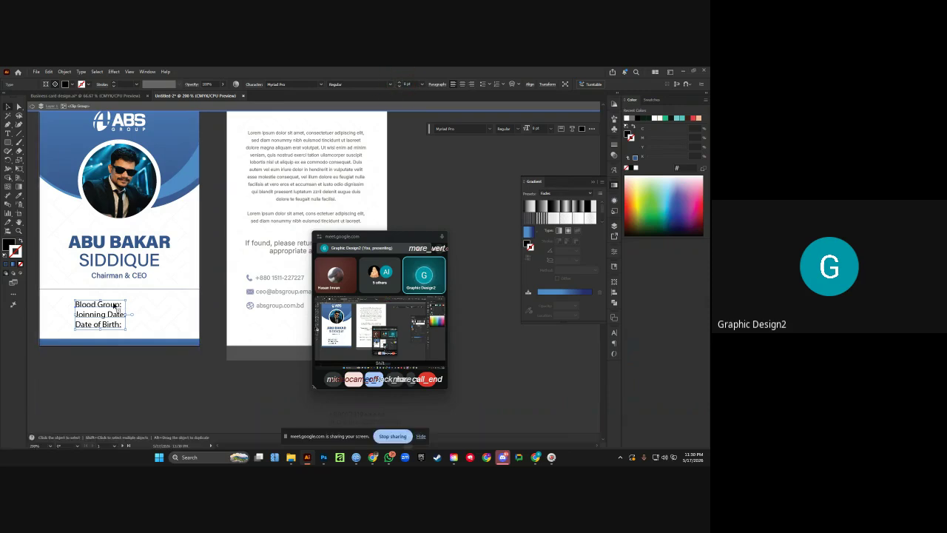
Nudge the "Chairman & CEO" title down and enlarge the two-line employee name above it to about 20 pt.
left_click(131, 278)
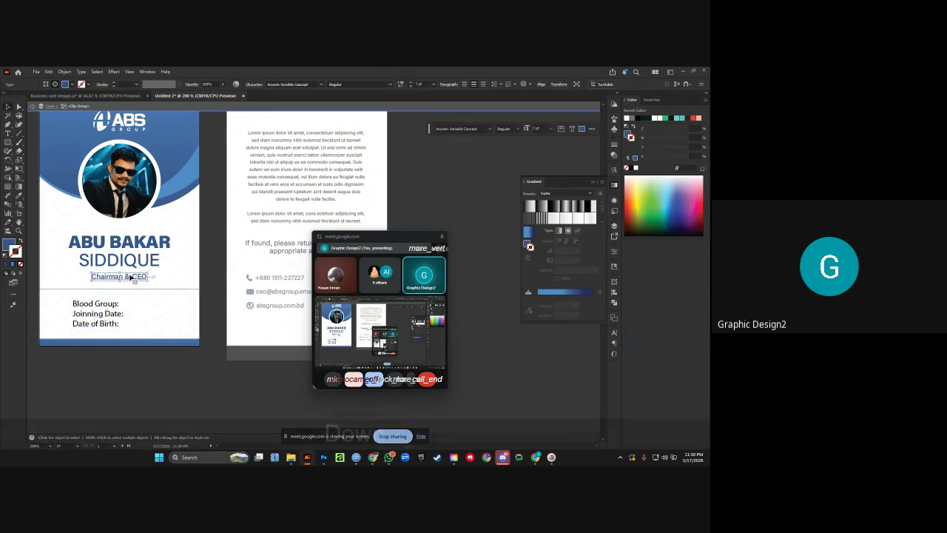
key("Down")
key("Down")
left_click(146, 260)
key("shift+Up")
left_click_drag(171, 242, 180, 242)
key("shift+Down")
Fine-tune the vertical positions of the employee name and job title above the divider line, and deselect them.
left_click(144, 278)
key("Up")
key("Up")
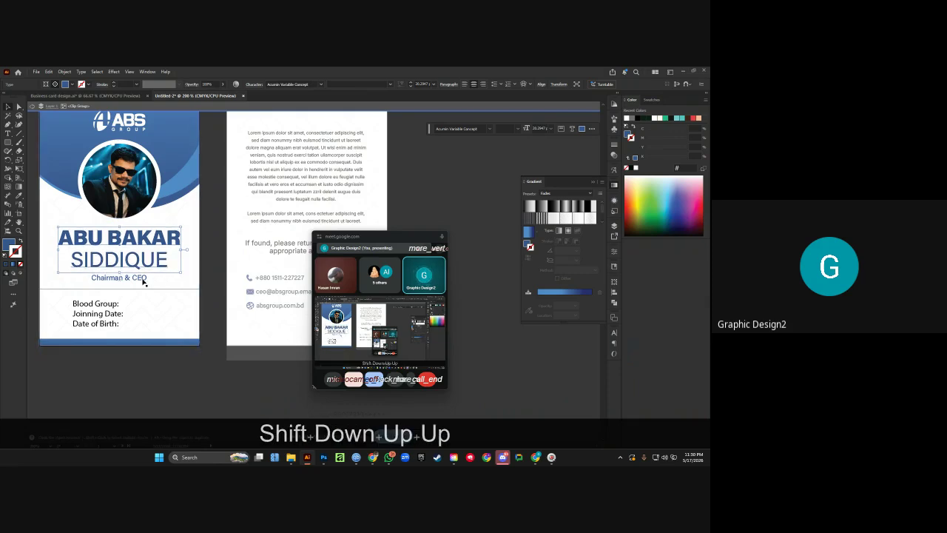
key("Down")
key("Up")
key("shift+Down")
key("Up")
key("Up")
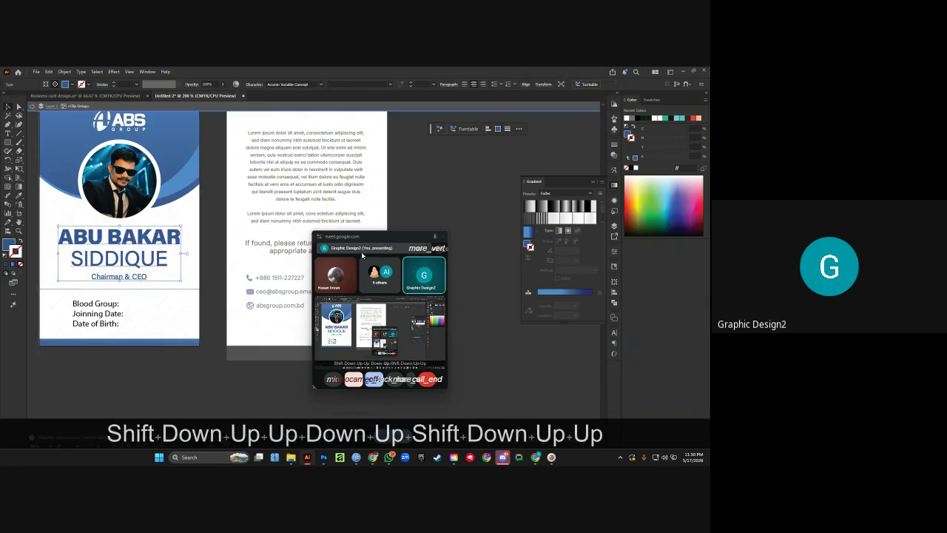
key("Down")
left_click(423, 205)
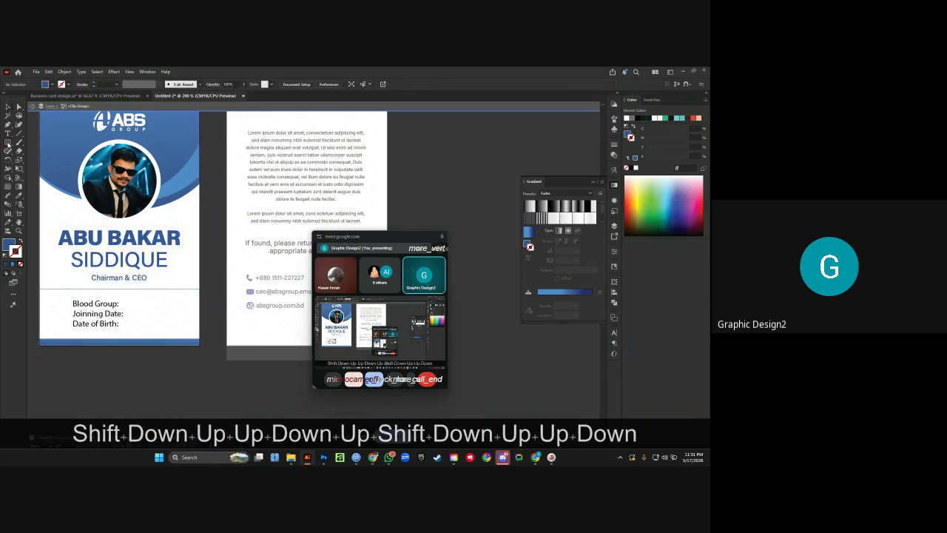
Draw a blue bar about 0.94 by 0.13 in over the divider line below the job title and fully round its ends.
scroll(63, 298, "up", 1)
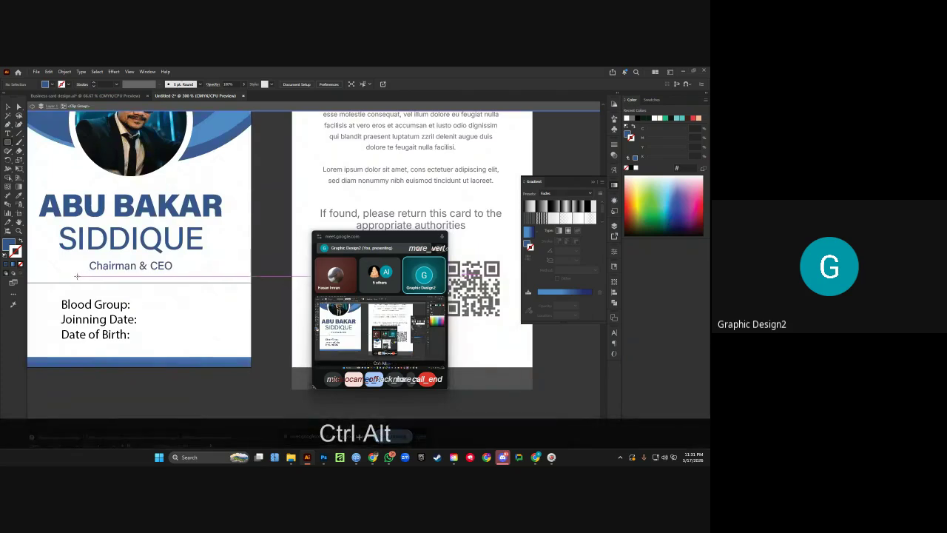
left_click_drag(77, 276, 183, 290)
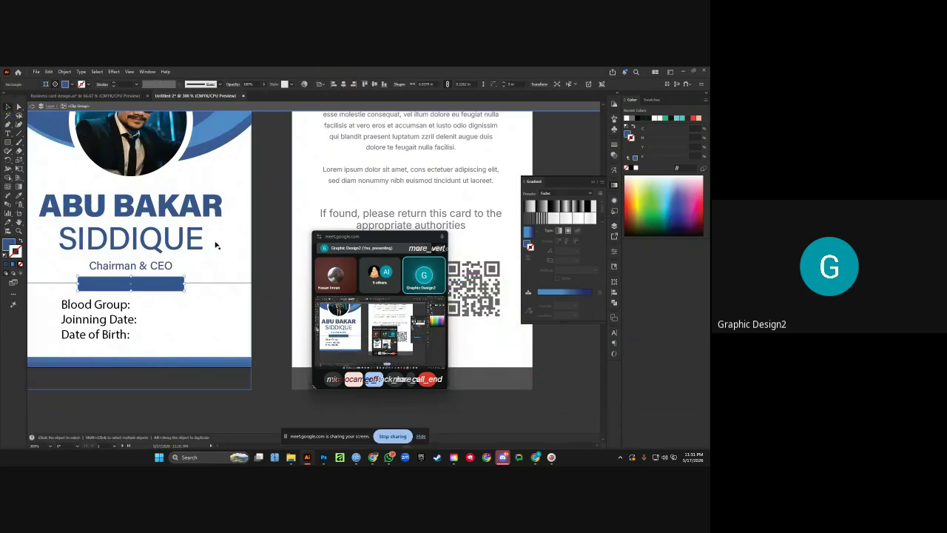
key("Up")
key("Down")
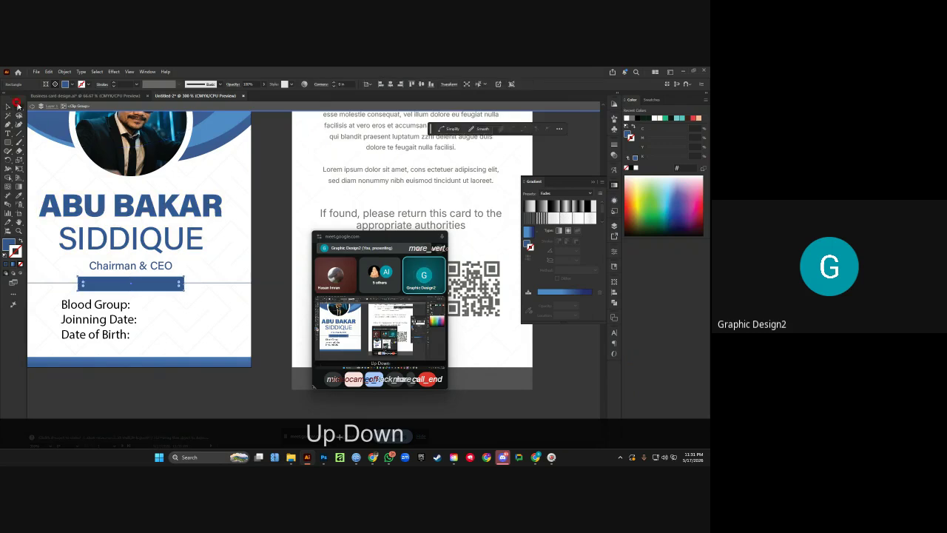
scroll(76, 296, "up", 2)
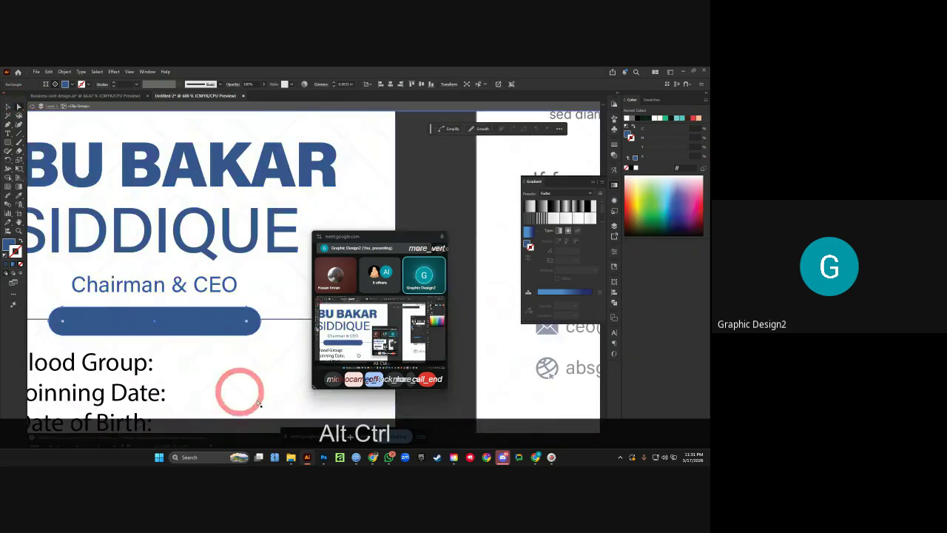
scroll(89, 208, "down", 1)
scroll(88, 208, "left", 2)
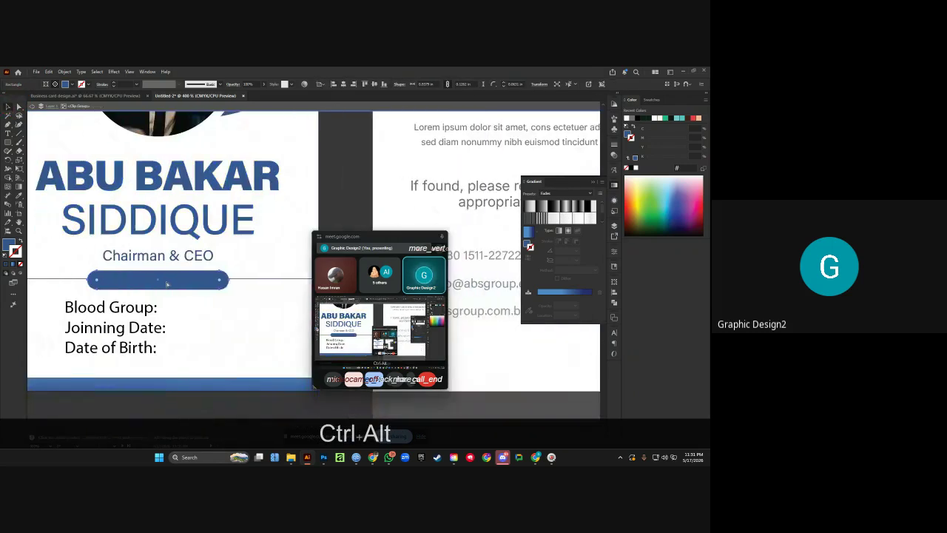
Move the blue pill so that it is vertically centred on the thin divider line.
scroll(272, 280, "up", 3)
scroll(272, 280, "right", 2)
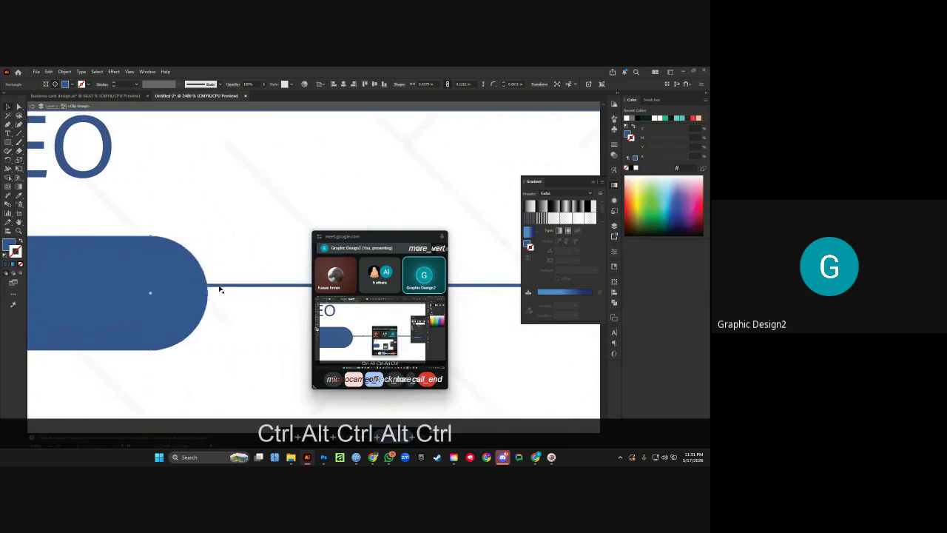
left_click_drag(196, 287, 208, 271)
scroll(197, 279, "up", 3)
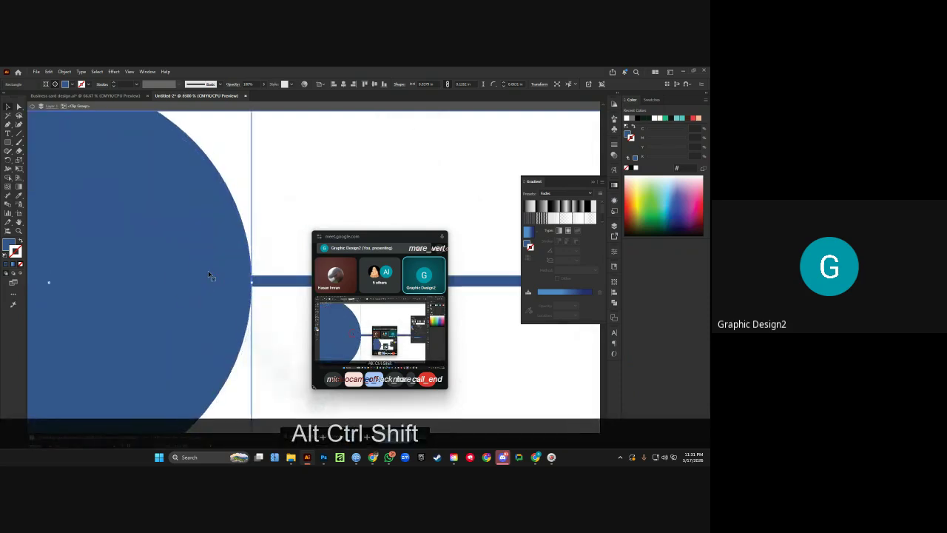
scroll(208, 271, "down", 5)
Move "Chairman & CEO" onto the pill, fill the text with white and bring it to the front.
left_click_drag(247, 236, 250, 266)
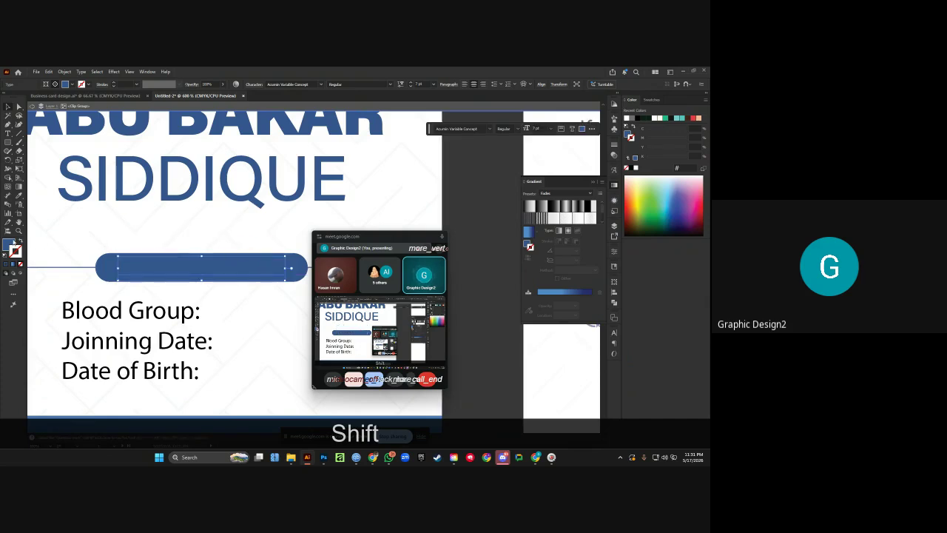
left_click(13, 242)
left_click(19, 198)
left_click(85, 219)
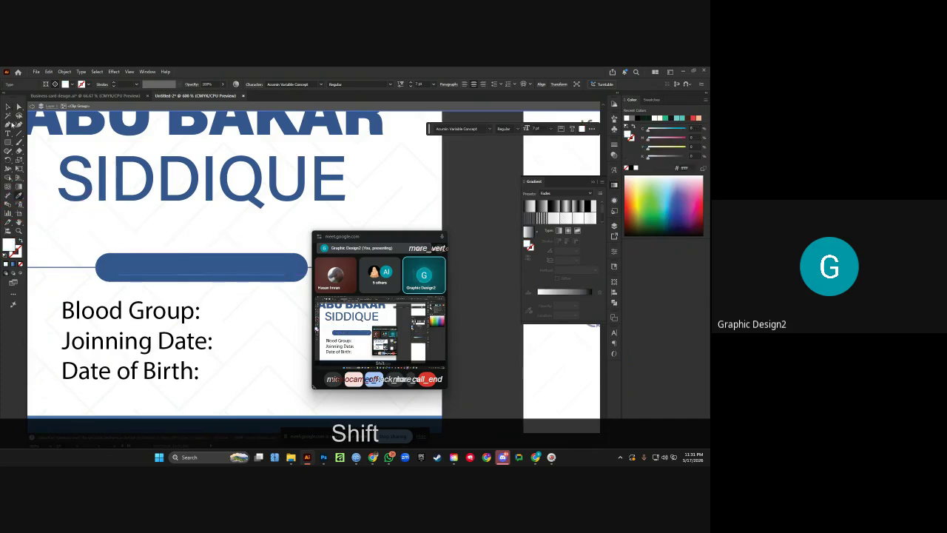
key("ctrl+shift+bracketright")
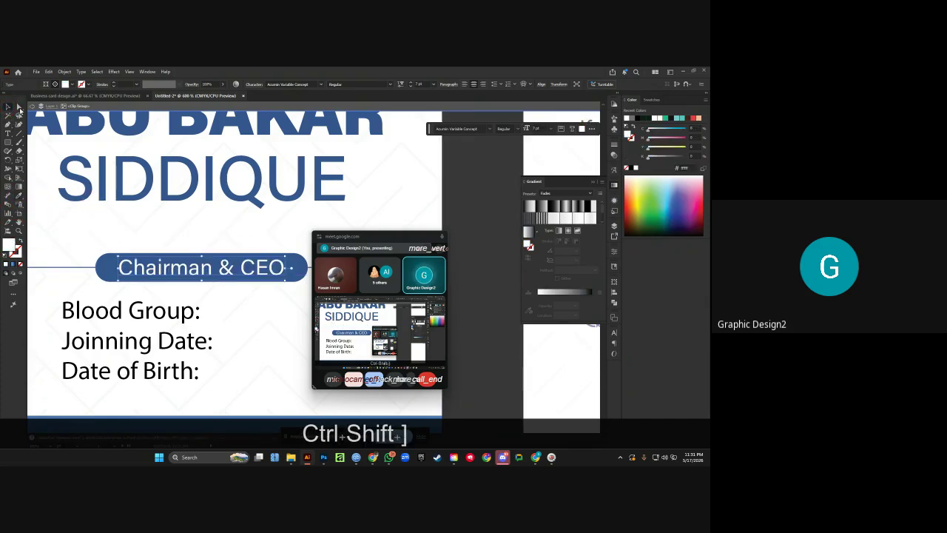
Open the alignment options and select the job title text together with the pill behind it.
left_click(541, 85)
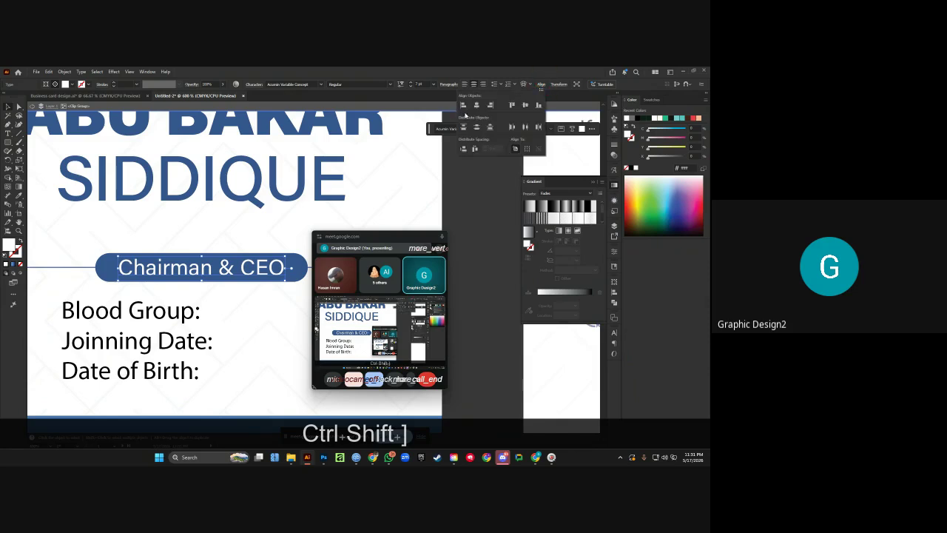
left_click(65, 267)
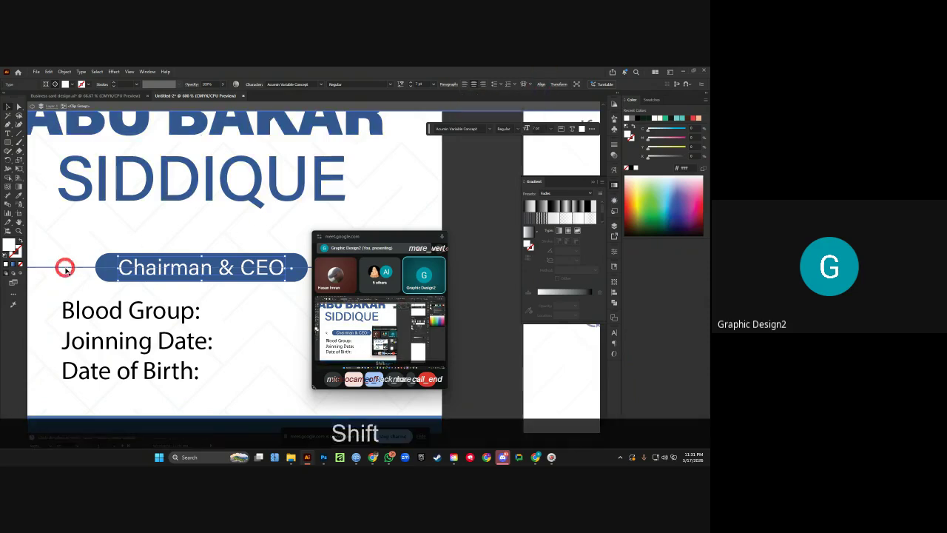
left_click(69, 270)
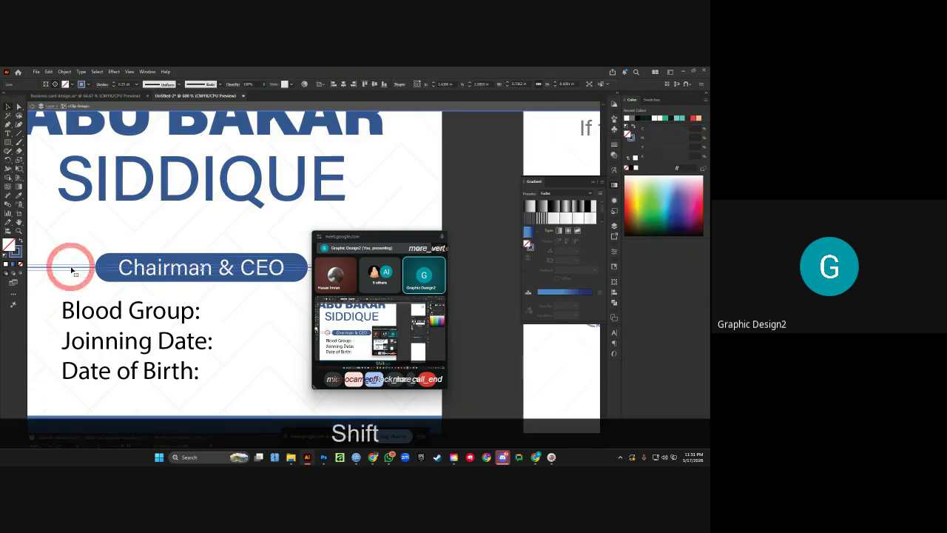
left_click(139, 269)
left_click(140, 273, "shift")
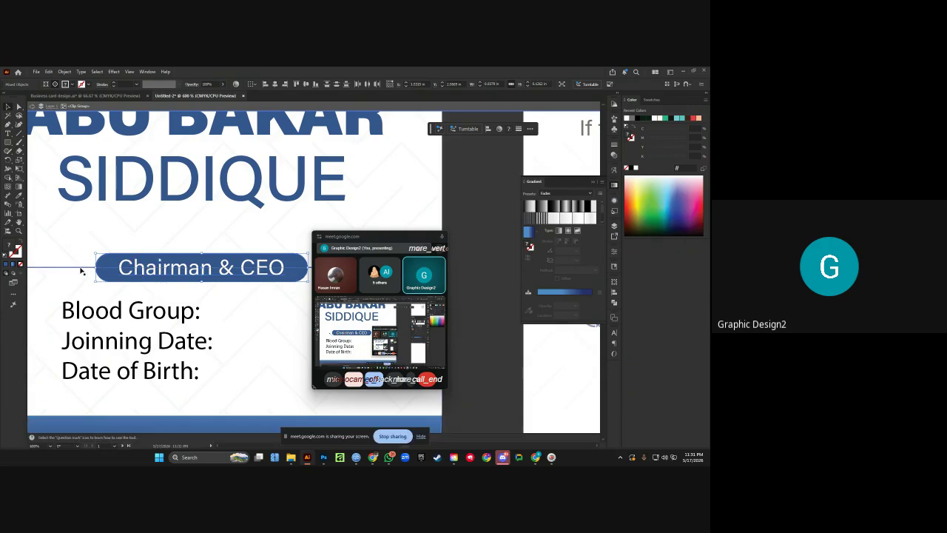
left_click_drag(138, 273, 152, 253)
Enlarge the two-line employee name slightly about its centre and nudge it up.
scroll(139, 243, "down", 2)
left_click(171, 231)
left_click_drag(236, 178, 238, 178)
key("Up")
Show the guides and scale the employee name to fit between the front card's side margin guides.
right_click(293, 147)
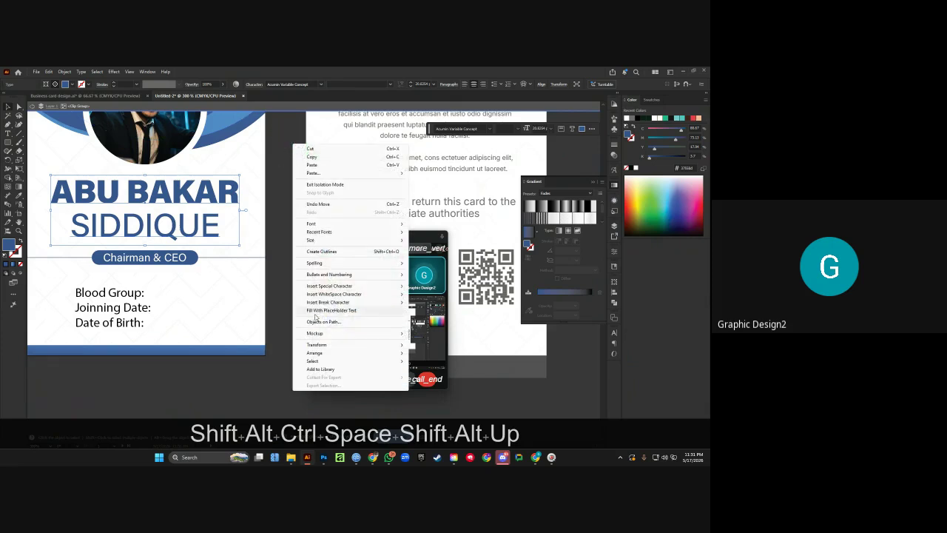
key("Escape")
right_click(275, 220)
left_click(293, 337)
left_click_drag(285, 214, 339, 207)
left_click(280, 186)
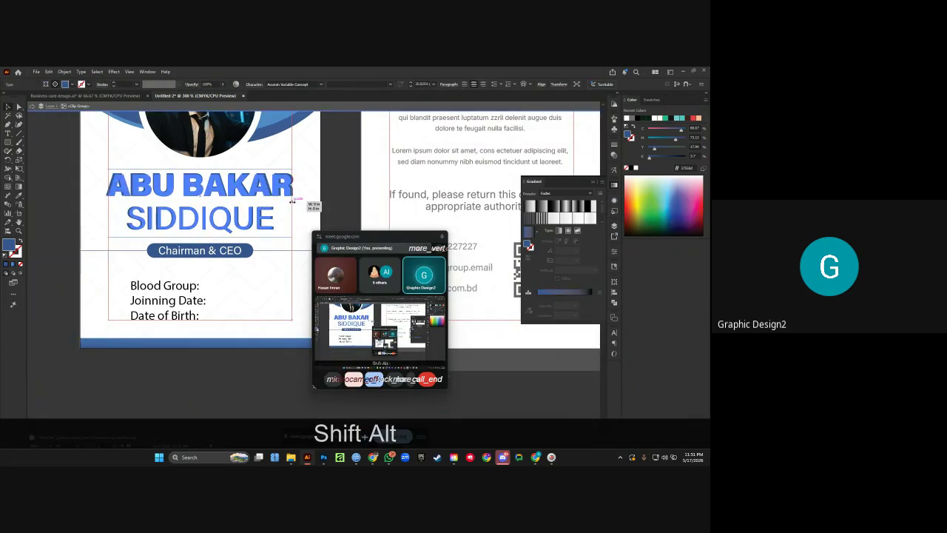
left_click(309, 196, "ctrl+alt")
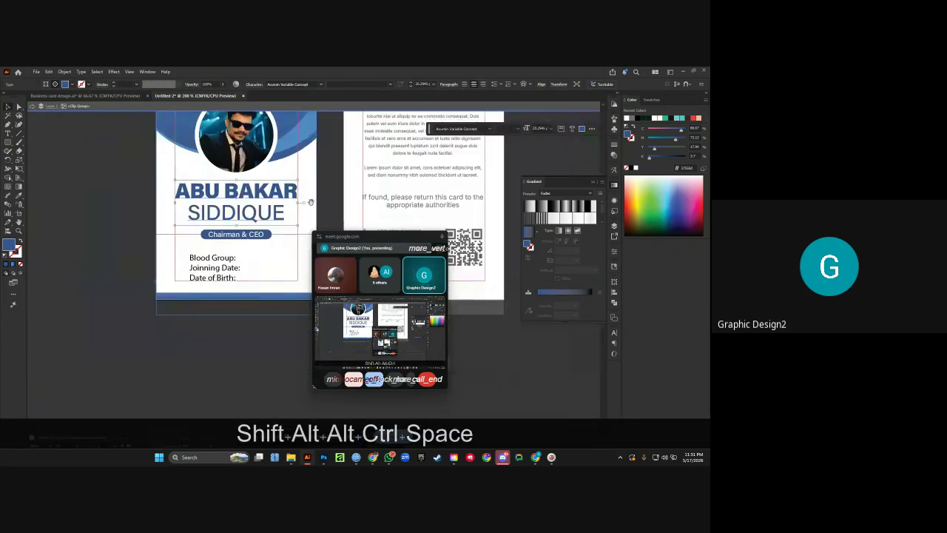
Nudge the three-line "Blood Group" text block up within the margin guides and deselect it.
left_click(231, 247, "ctrl")
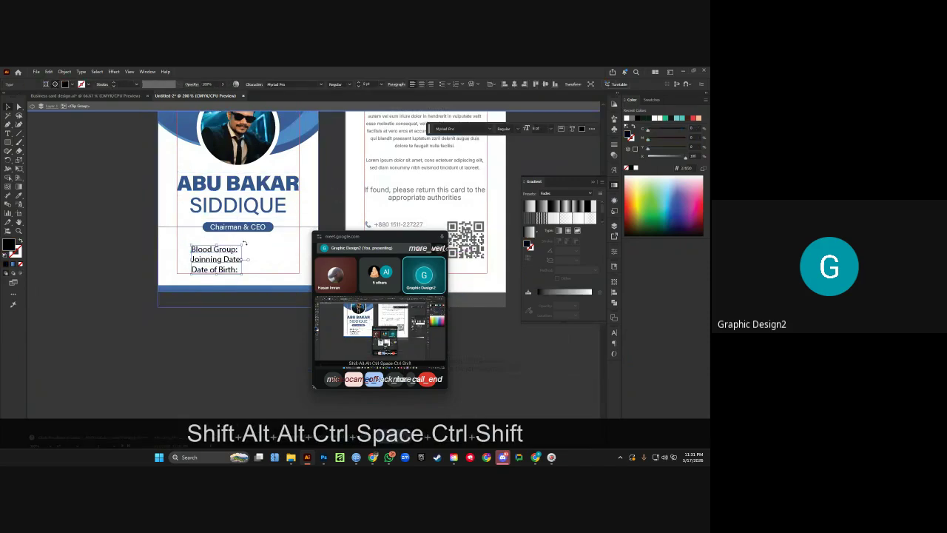
key("Up")
left_click(119, 235, "ctrl+alt")
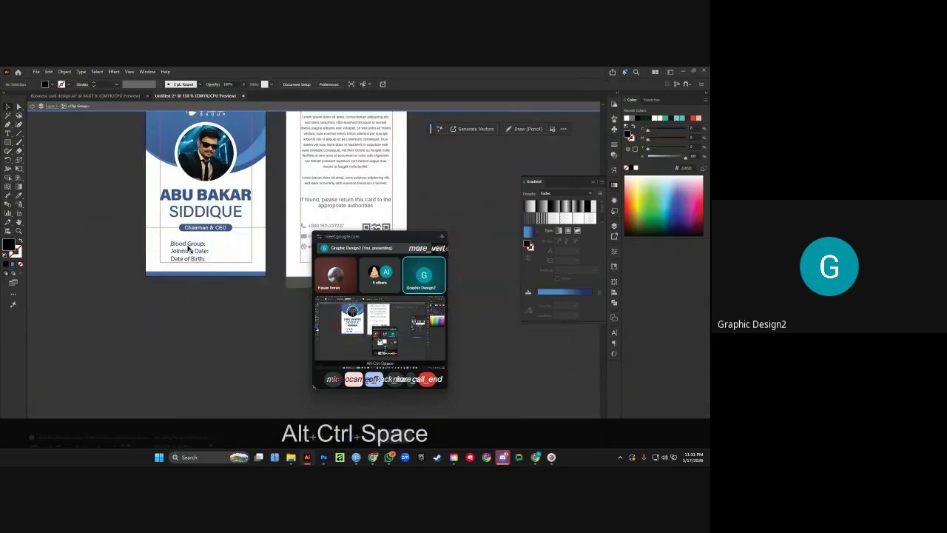
Hide the guides and leave isolation mode so both cards show without overlays.
left_click(97, 193, "ctrl+alt")
left_click(114, 245, "ctrl+alt")
right_click(125, 263)
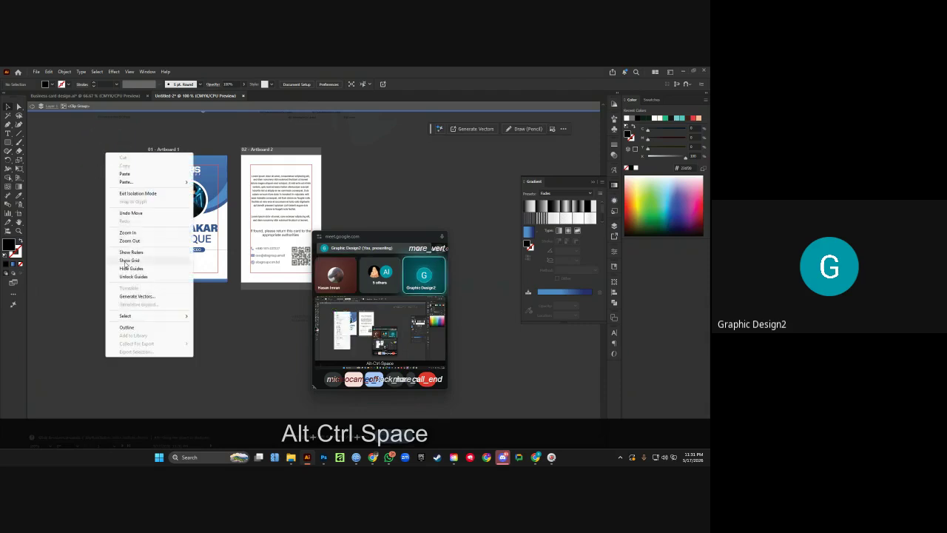
left_click(131, 269)
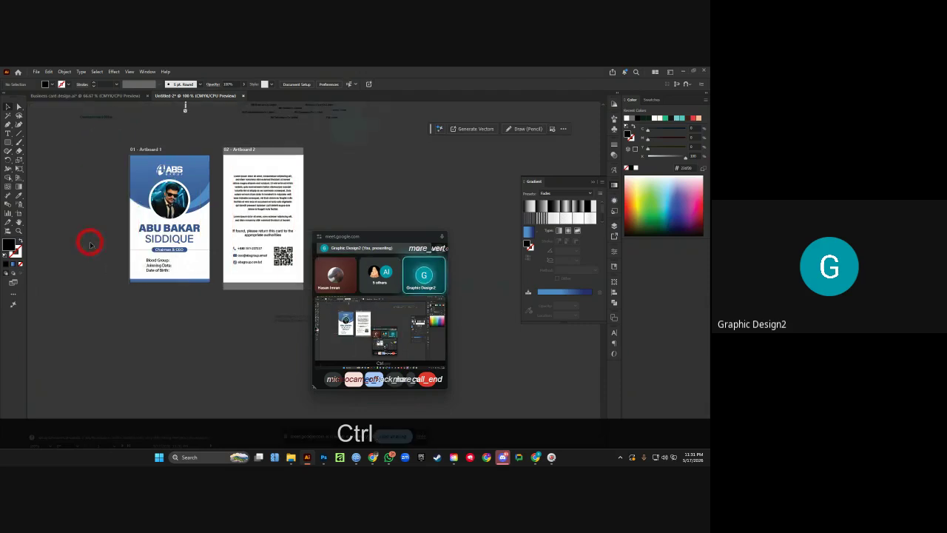
scroll(90, 245, "right", 1)
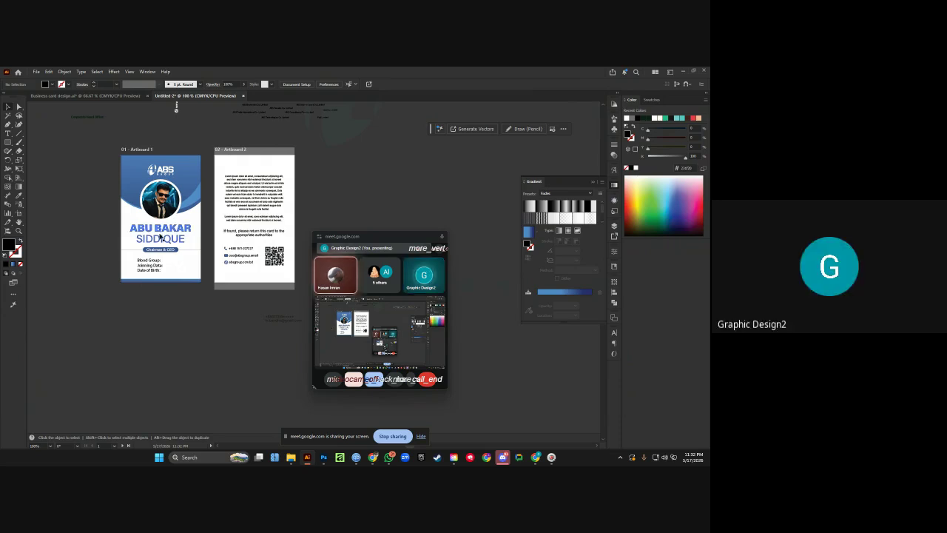
Enter the front card's clip group and copy the blue curved header shapes.
left_click(196, 186)
scroll(196, 185, "up", 2)
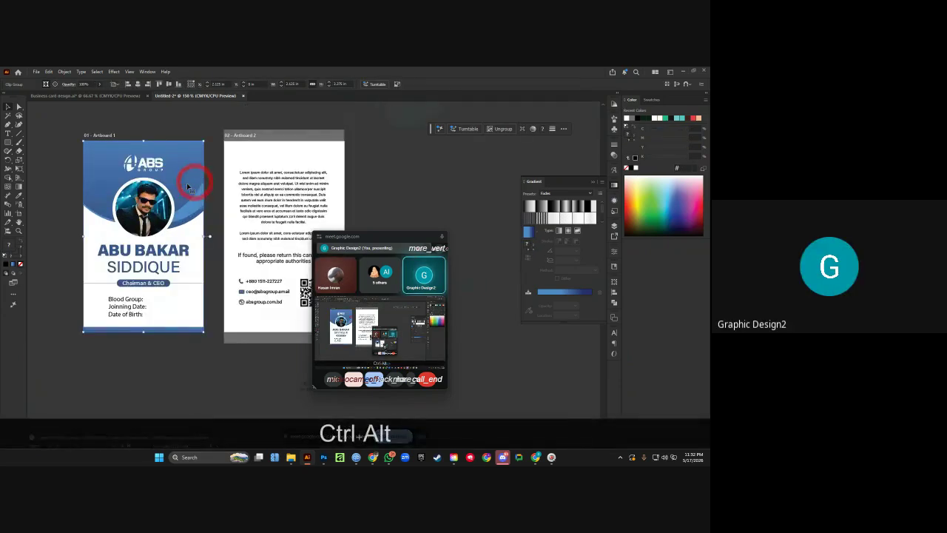
double_click(187, 184)
left_click(187, 184, "shift")
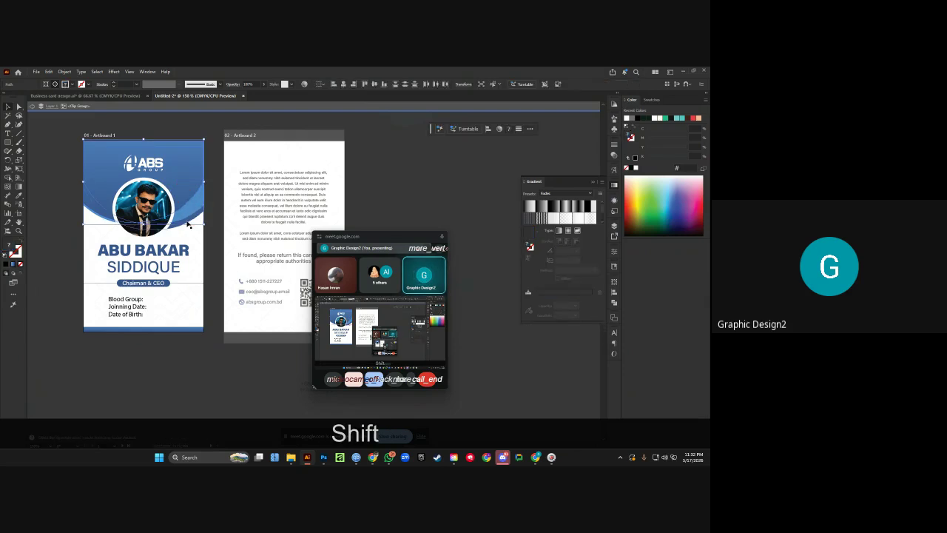
key("ctrl+z")
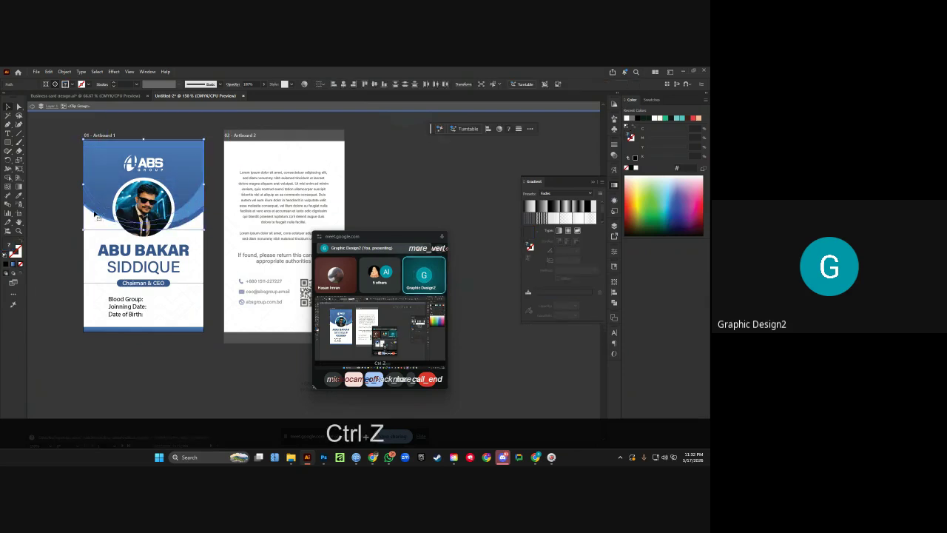
key("ctrl+shift+z")
key("ctrl+c")
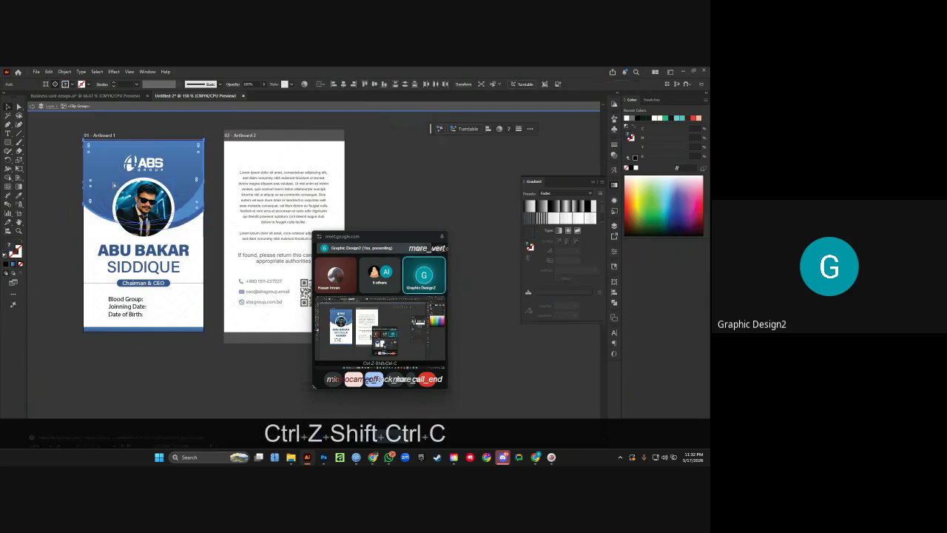
Paste the blue curved shapes onto the back card and group them.
scroll(222, 222, "right", 1)
double_click(292, 181)
key("ctrl+v")
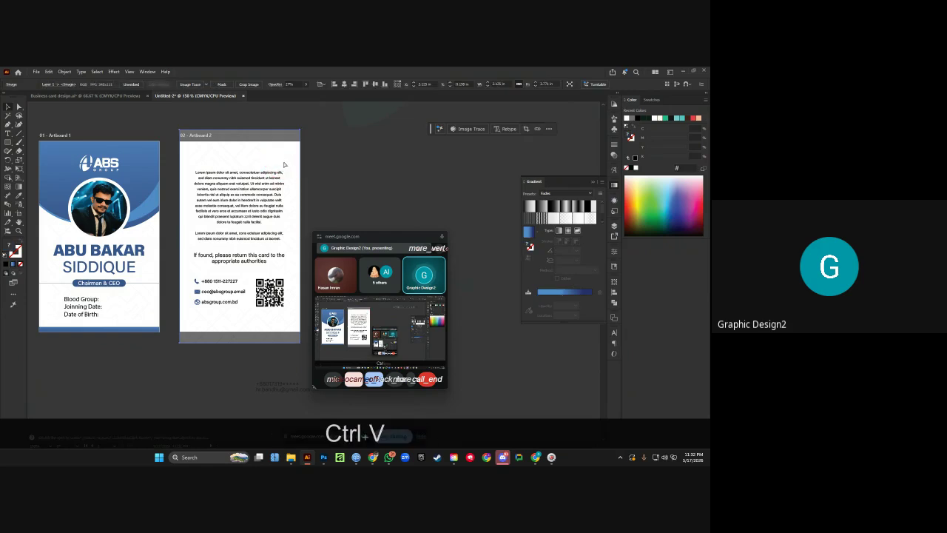
key("ctrl+g")
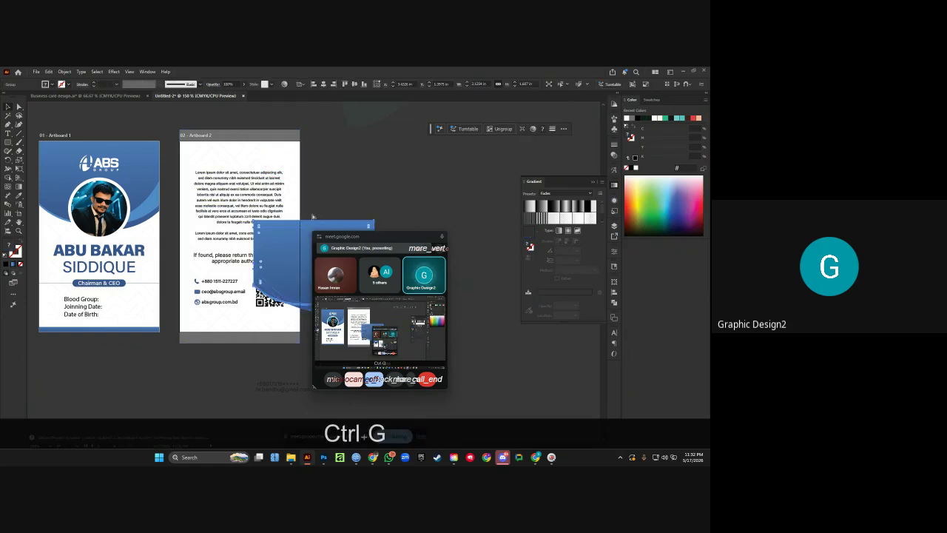
Turn the blue curve group upside down, enlarge it past the card's width and place it over the back card's lower half.
left_click_drag(314, 219, 366, 289)
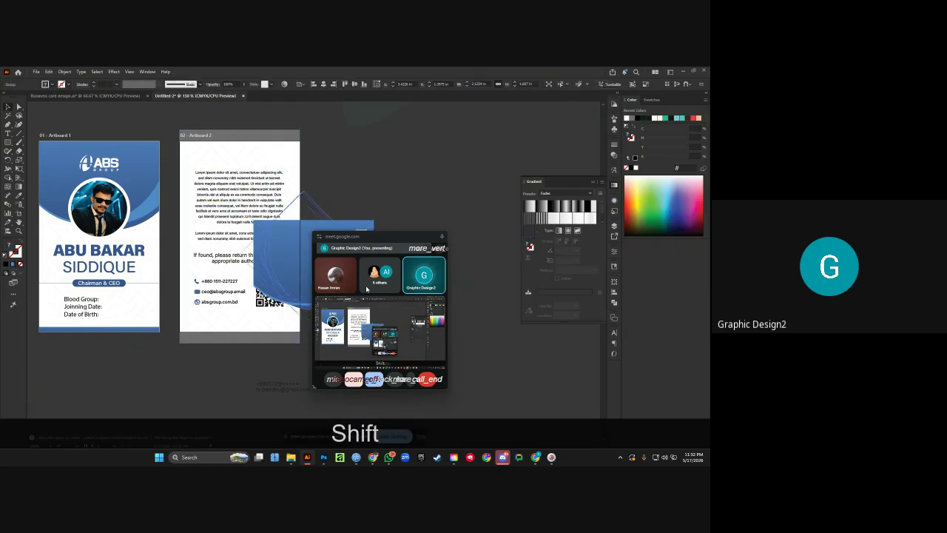
left_click_drag(299, 343, 298, 342)
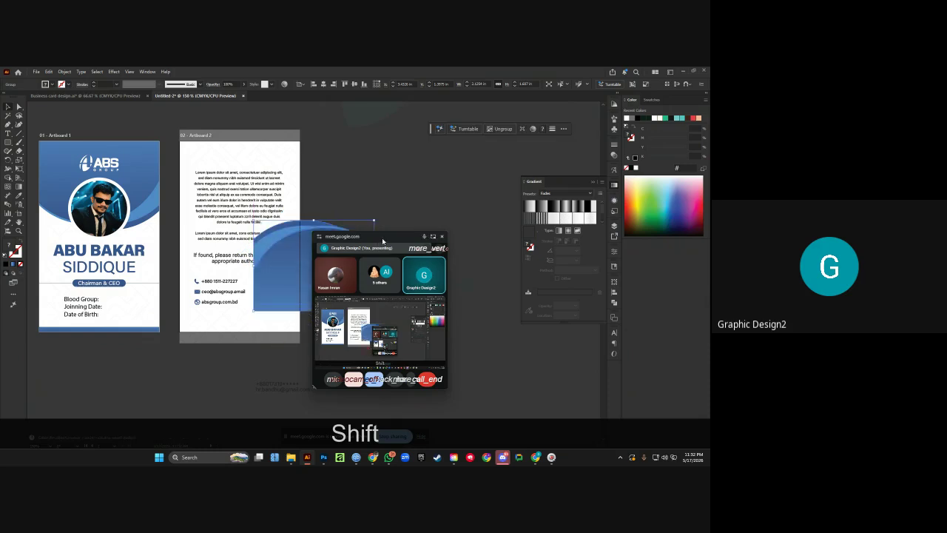
left_click_drag(385, 241, 581, 202)
left_click_drag(347, 260, 280, 288)
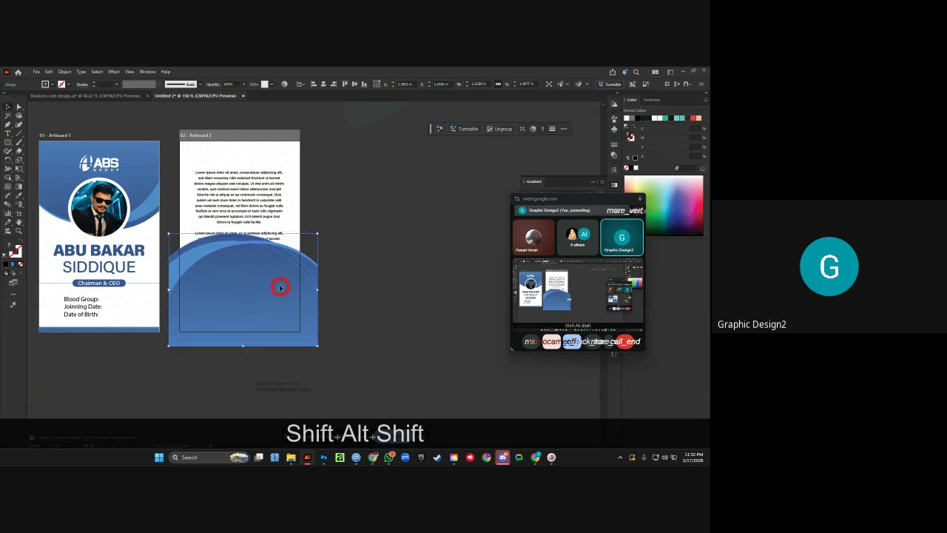
Lock the back card's pattern image, then duplicate the white card rectangle in place and bring the copy to the front.
left_click(300, 217)
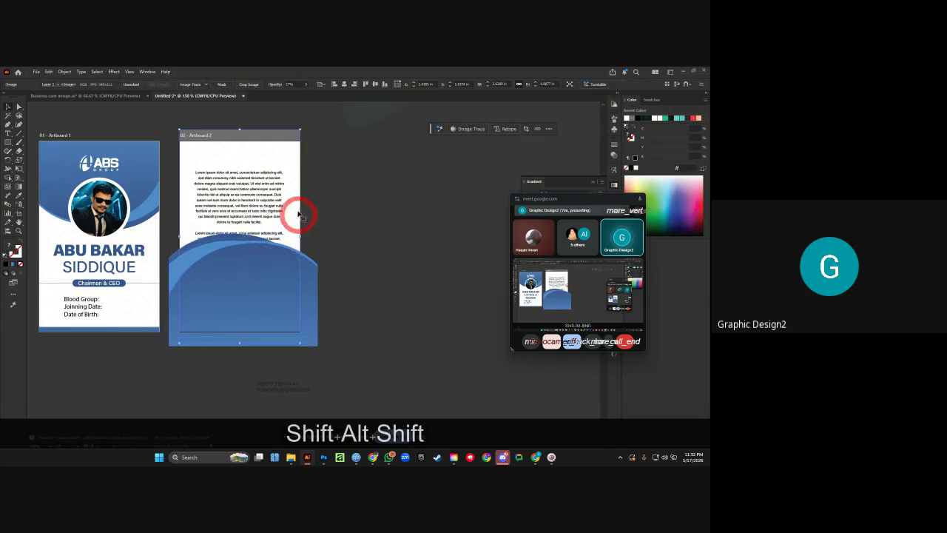
key("ctrl+2")
left_click(271, 151)
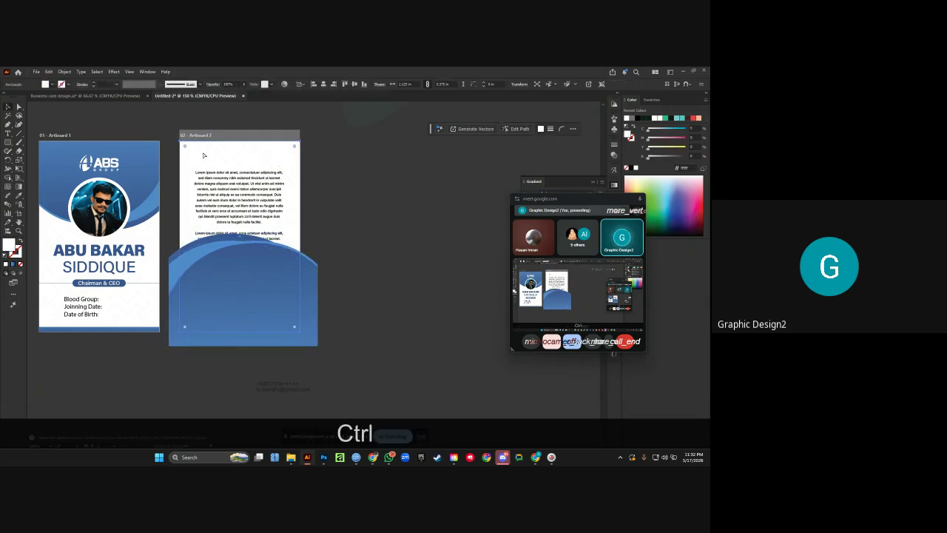
key("ctrl+c")
key("ctrl+f")
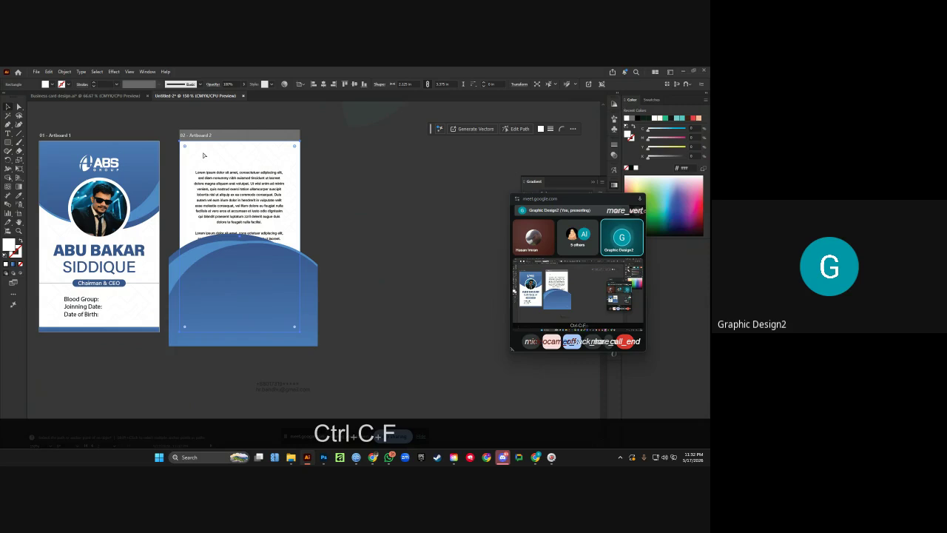
key("ctrl+shift+bracketright")
key("ctrl+alt")
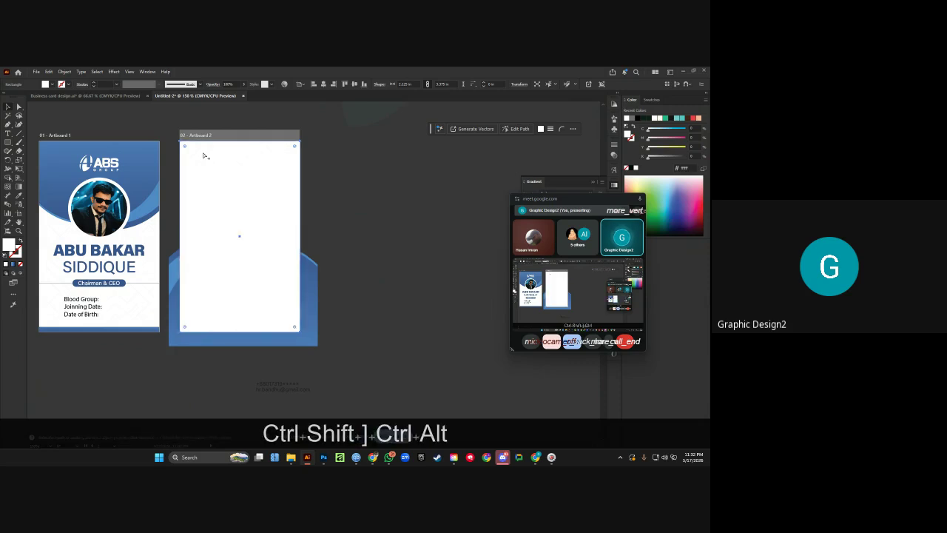
Unlock and show all objects, then clip all of the back card's artwork to the front white rectangle.
key("ctrl+alt+KP_2")
key("ctrl+alt+KP_3")
key("ctrl+alt+KP_3")
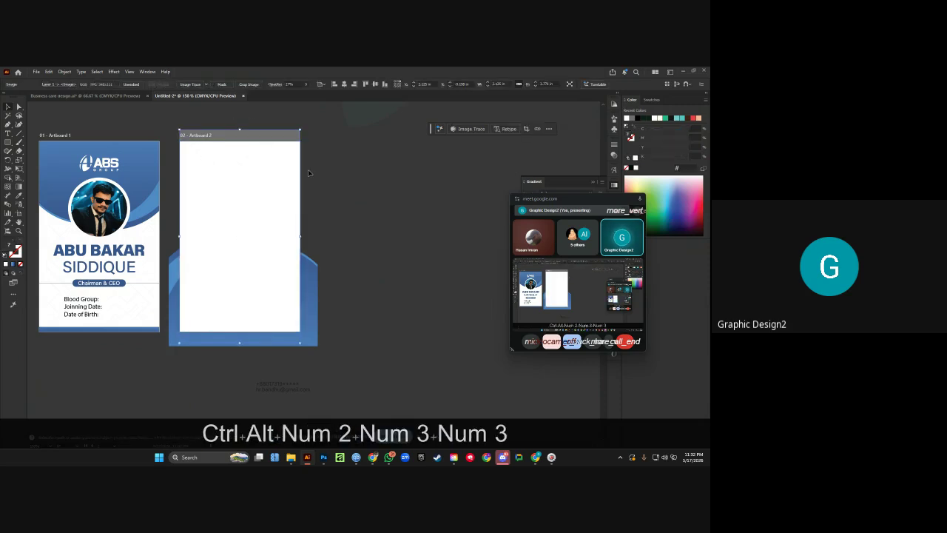
left_click(311, 173)
left_click_drag(317, 124, 176, 340)
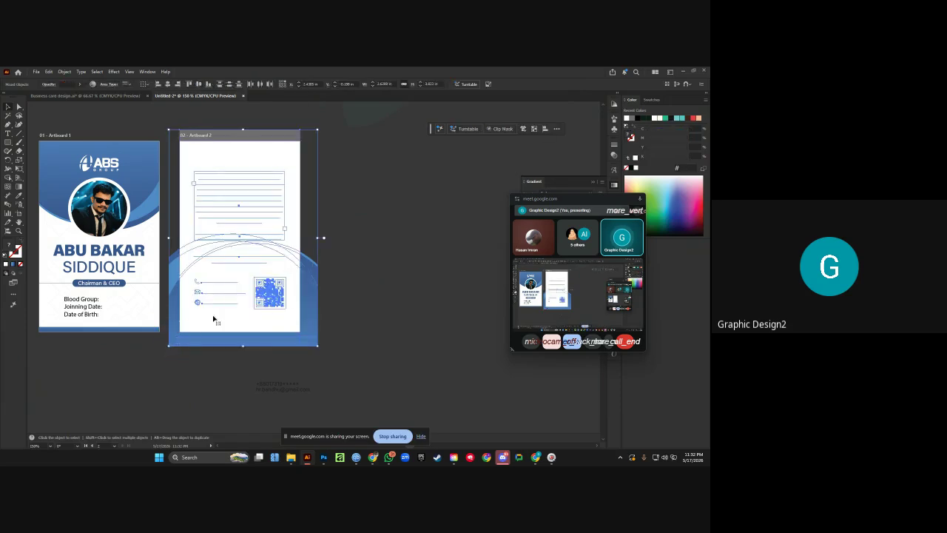
right_click(222, 319)
left_click(252, 211)
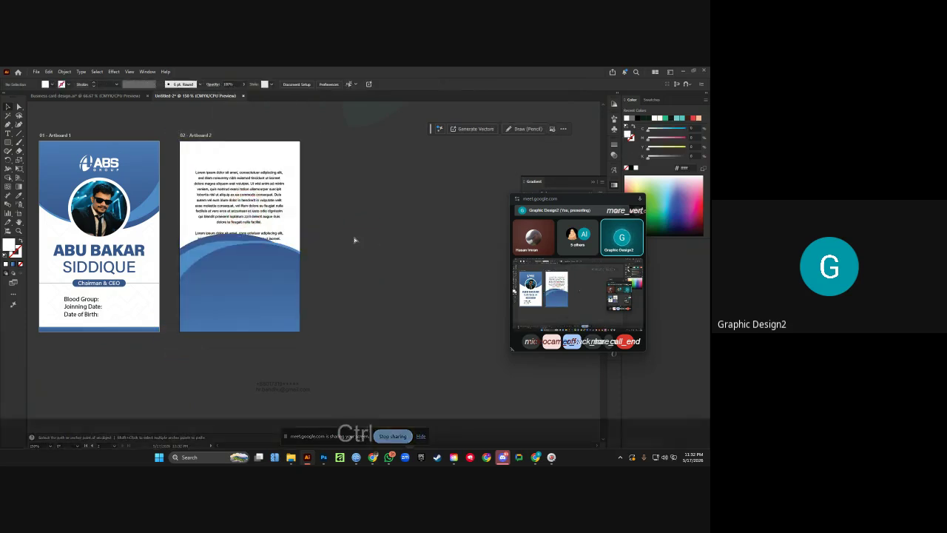
Show the guides and arrange the blue curve group behind the text and QR code inside the back card's clip group.
scroll(354, 240, "down", 1)
right_click(351, 241)
left_click(392, 350)
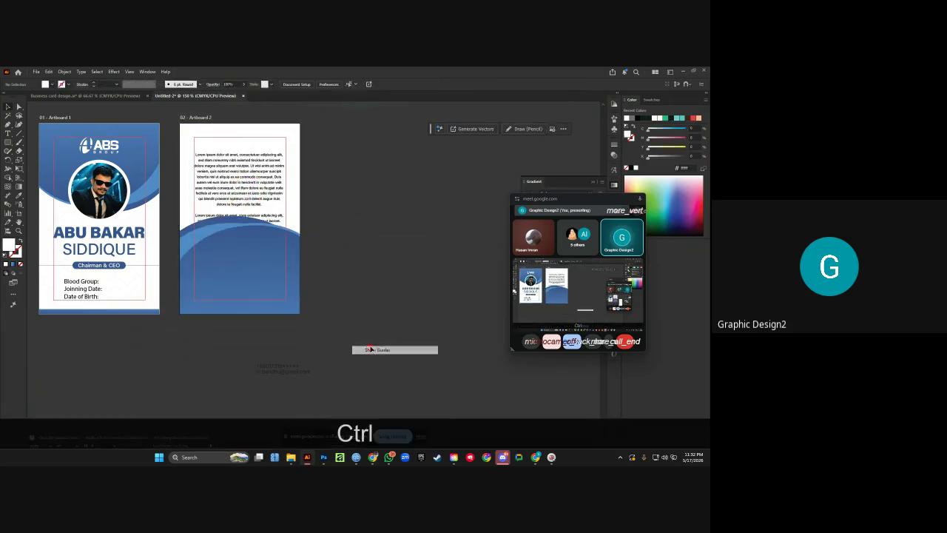
double_click(269, 249)
left_click(251, 243)
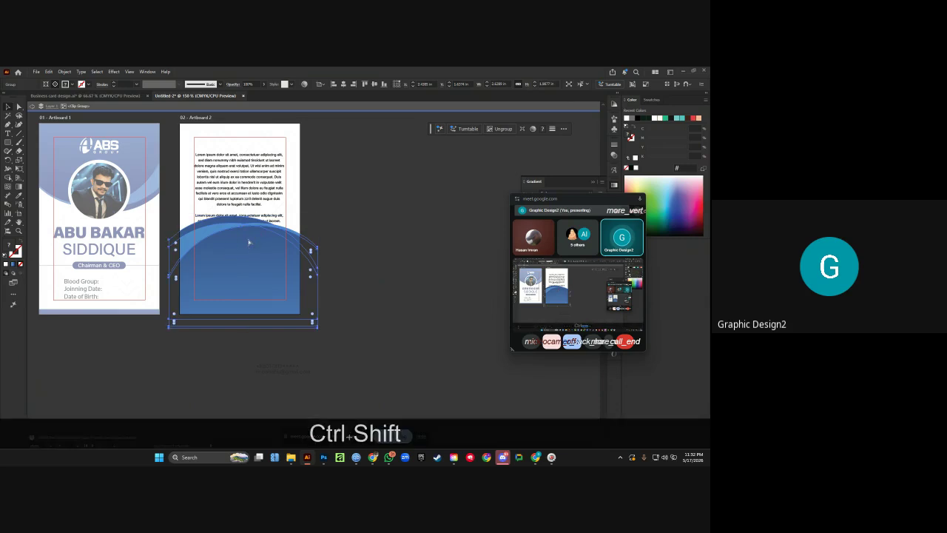
key("ctrl+shift+bracketleft")
key("ctrl+shift+bracketright")
key("ctrl+shift+bracketright")
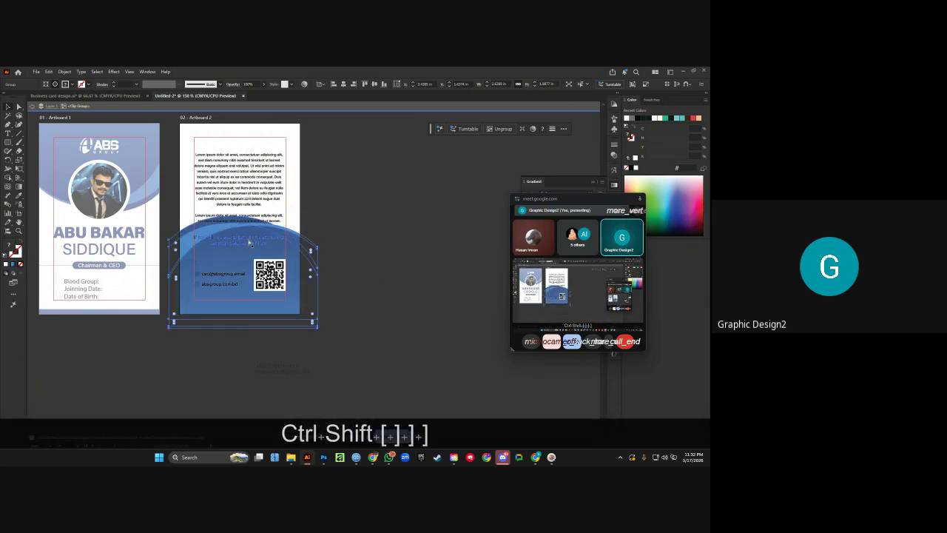
key("ctrl+shift+bracketleft")
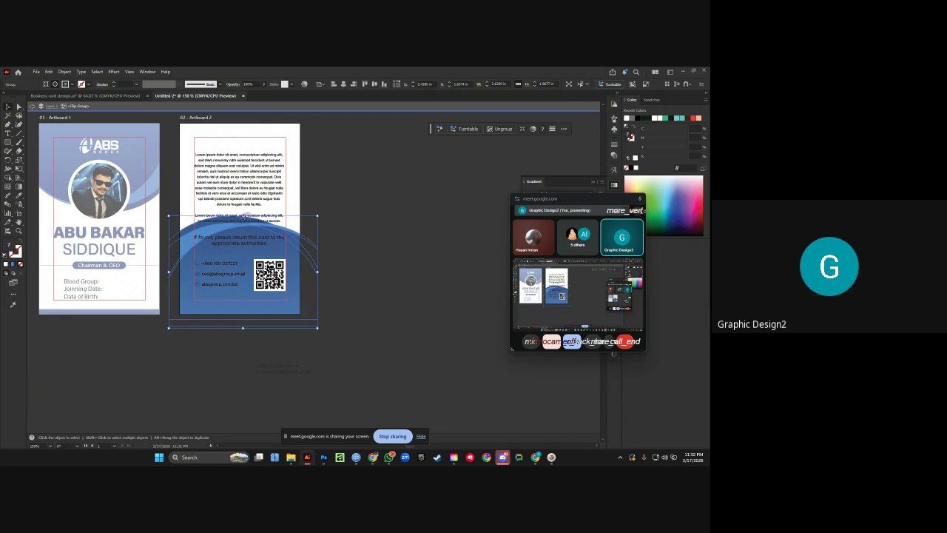
Lower the blue curve to the back card's bottom edge and place a flipped copy across its top half.
left_click_drag(249, 230, 171, 253)
scroll(262, 306, "down", 2)
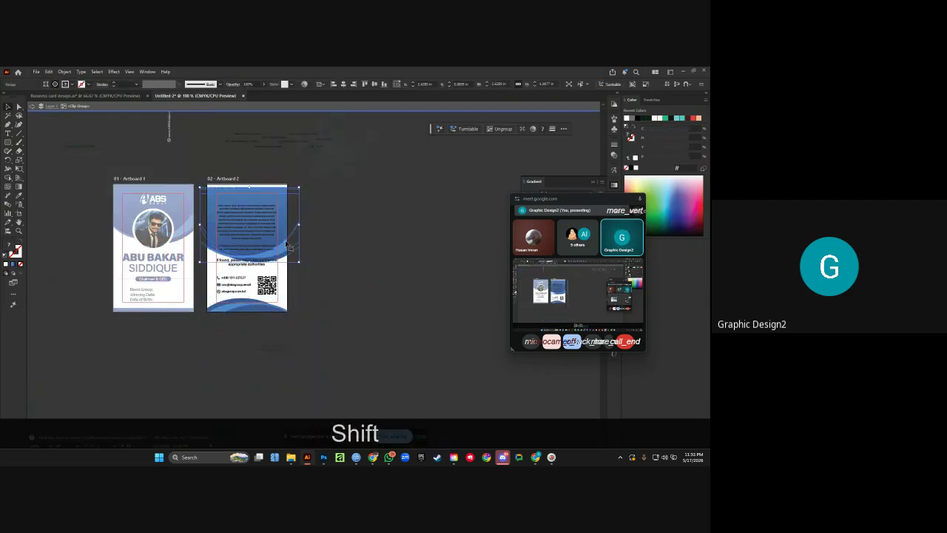
mouse_move(285, 242)
left_mouse_down()
mouse_move(281, 216)
mouse_move(281, 244)
mouse_move(282, 233)
left_mouse_up()
key("Up")
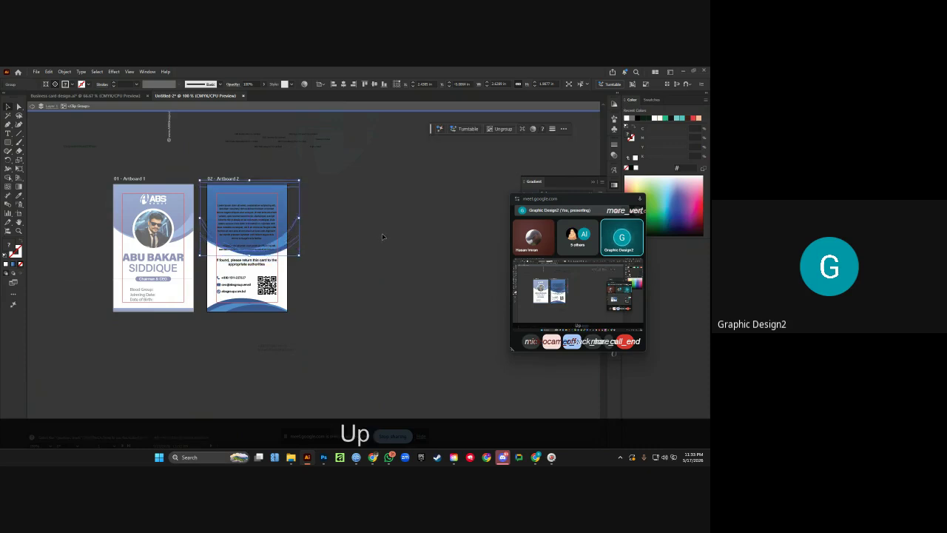
key("Down")
left_click(386, 230)
Move the lorem ipsum text up to the top margin guide and sample white as its colour.
scroll(264, 227, "up", 2)
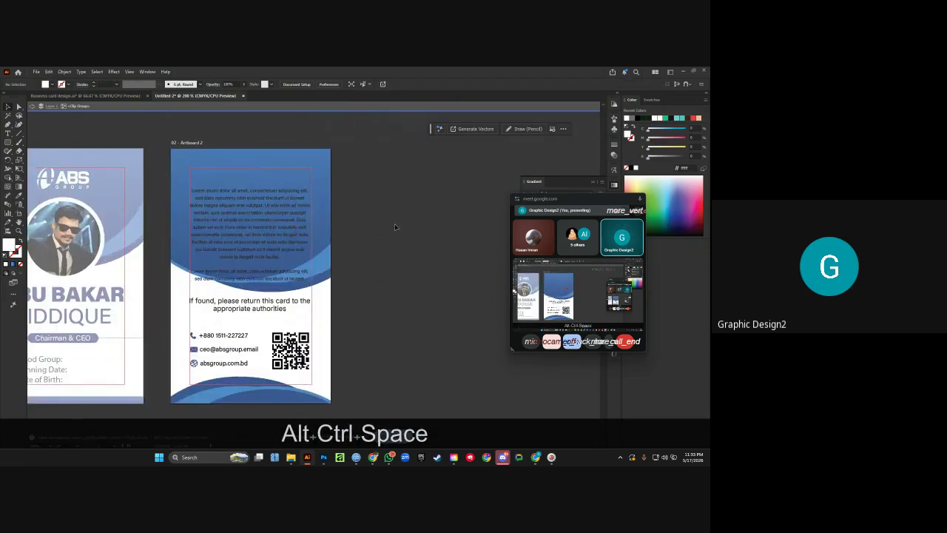
left_click_drag(274, 235, 273, 213)
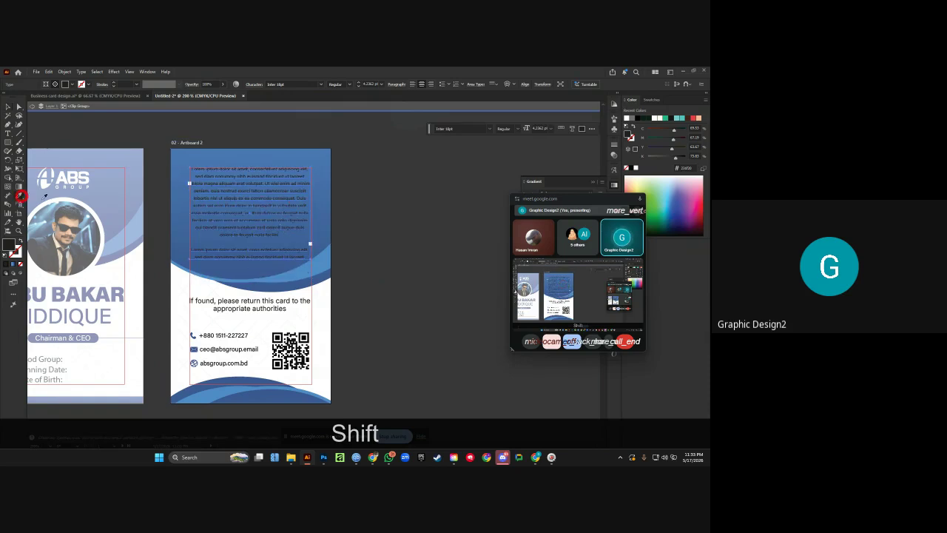
left_click(180, 275)
left_click(363, 247)
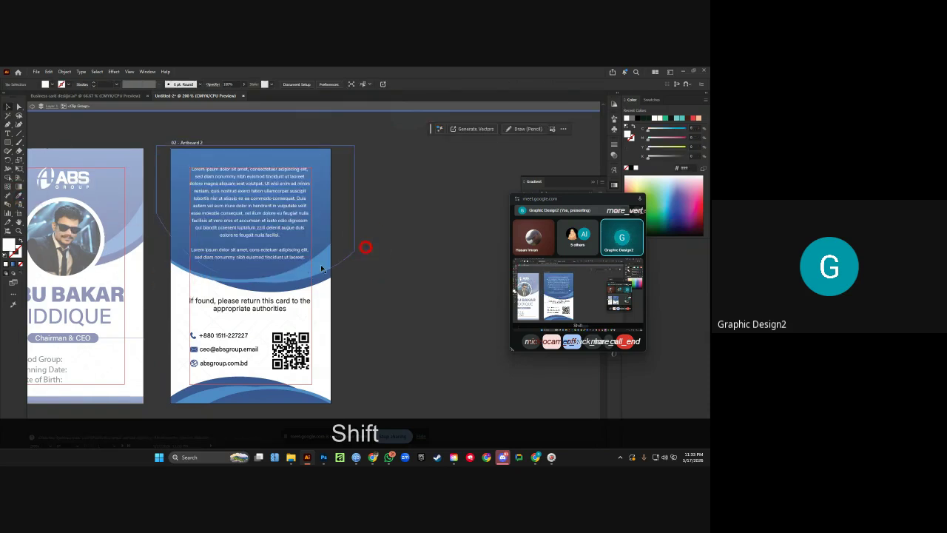
Fit the "If found" message within the margin guides and centre both it and the lorem ipsum text horizontally on the back card.
left_click(269, 305)
key("shift+alt")
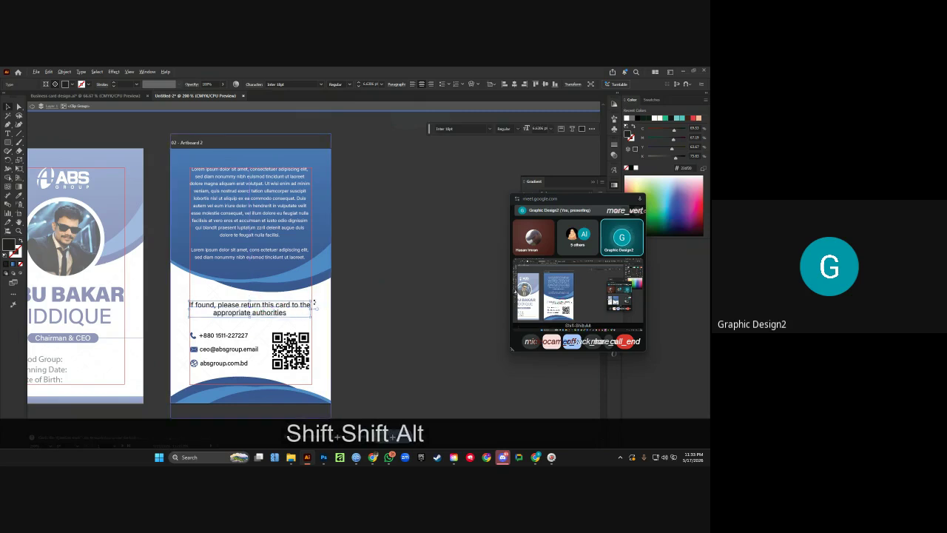
left_click(515, 84)
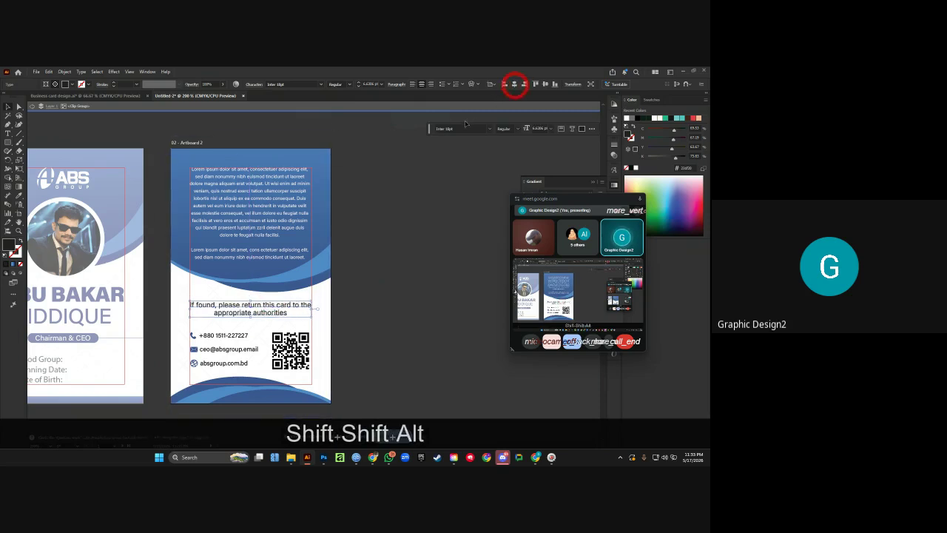
left_click(261, 238)
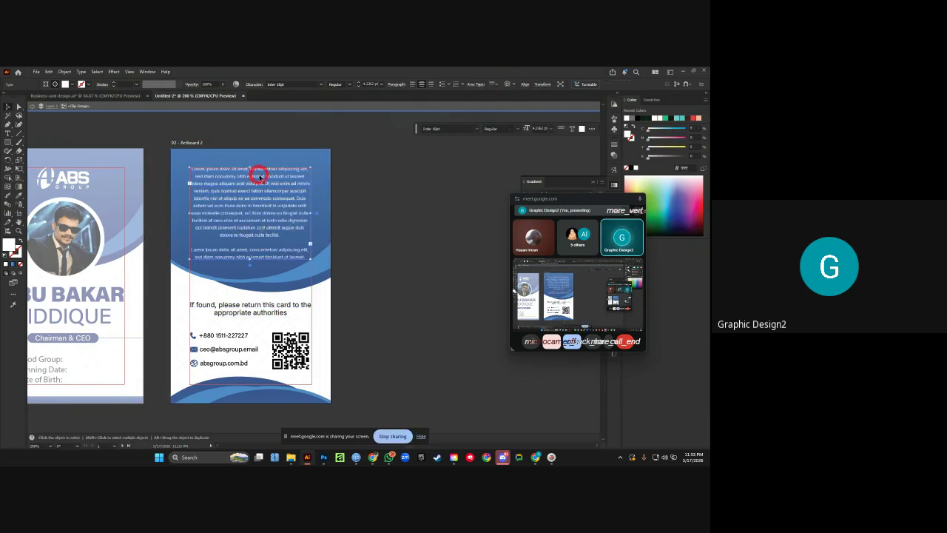
left_click(525, 85)
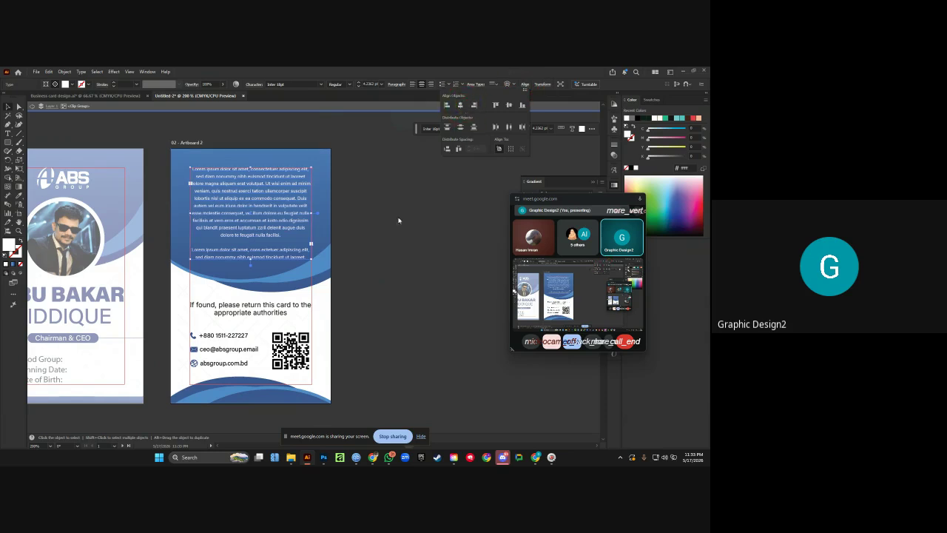
Nudge the website and email lines up to tighten the spacing below the phone line.
scroll(232, 339, "up", 2)
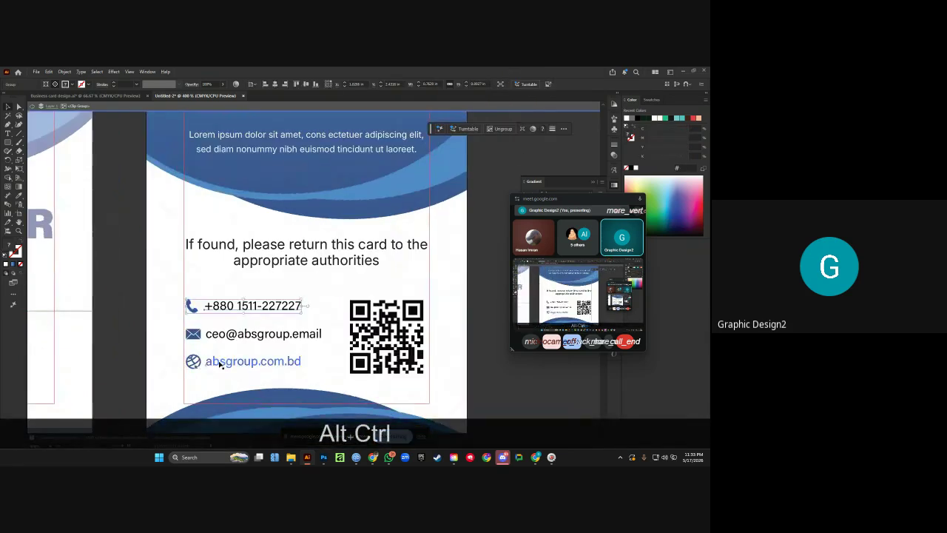
left_click(219, 362)
key("shift+Up")
key("Down")
key("Down")
key("Down")
key("Down")
key("Down")
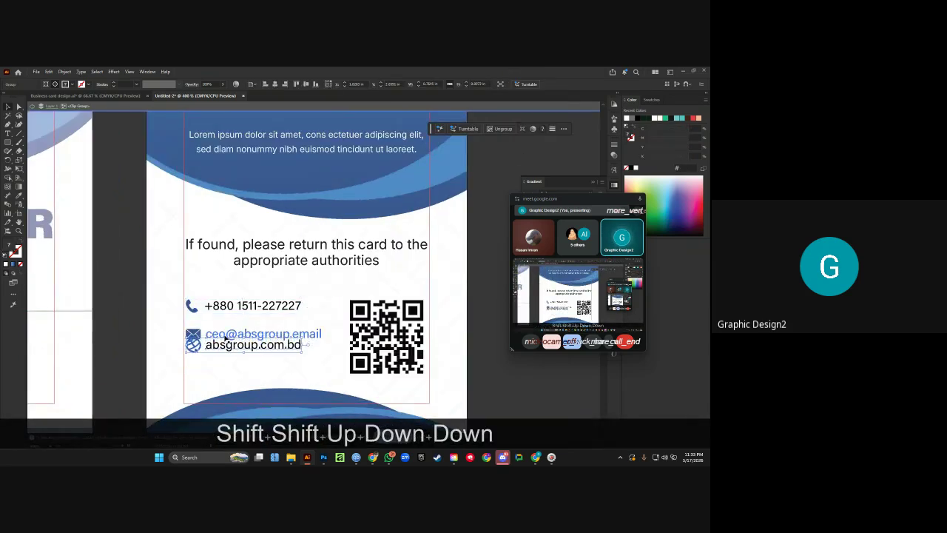
key("shift+Up")
key("Up")
key("Up")
key("Up")
Select all three contact lines and shift them down until they sit roughly centred beside the QR code.
left_click(227, 304, "shift")
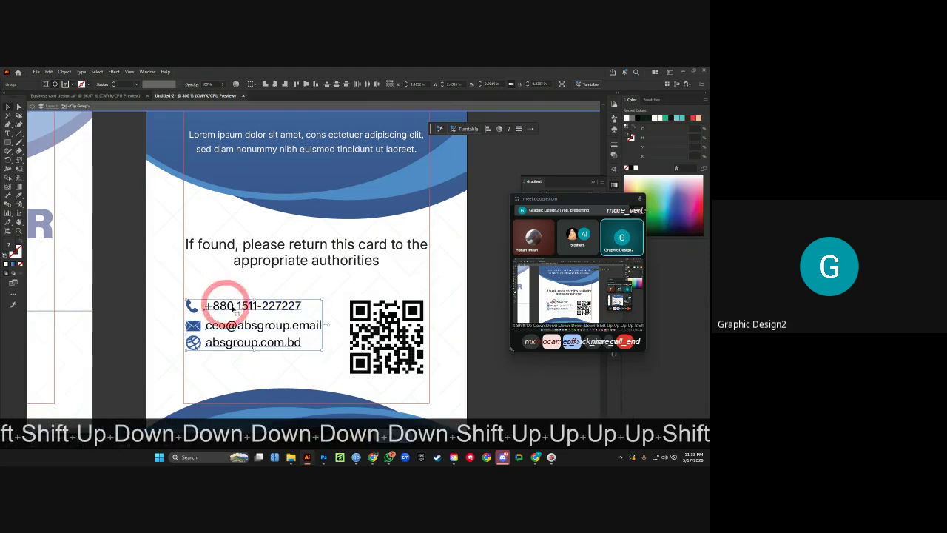
key("shift+Down")
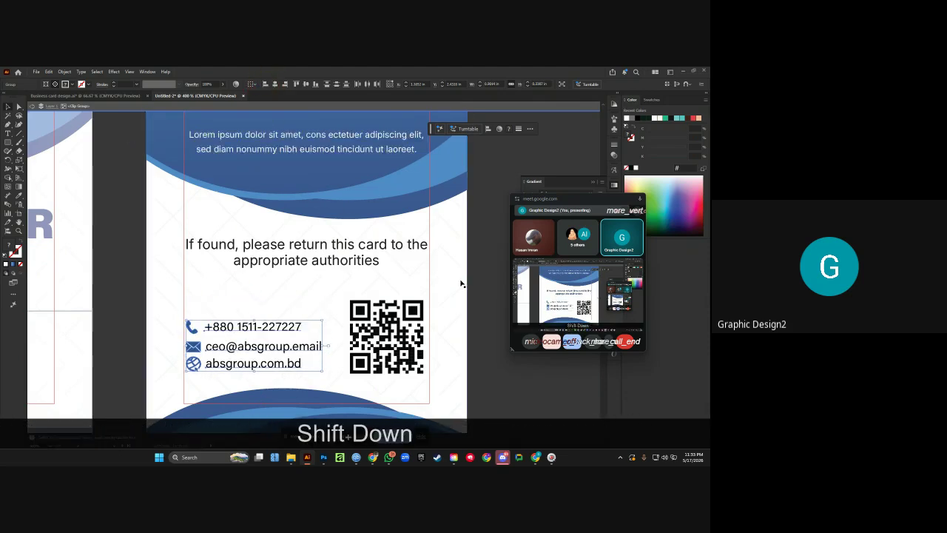
key("Up")
key("Up")
key("Up")
key("Up")
key("Up")
Nudge the contact lines and QR code up together, then add the "If found" message to the selection and shift everything down.
left_click(375, 342, "shift")
key("Up")
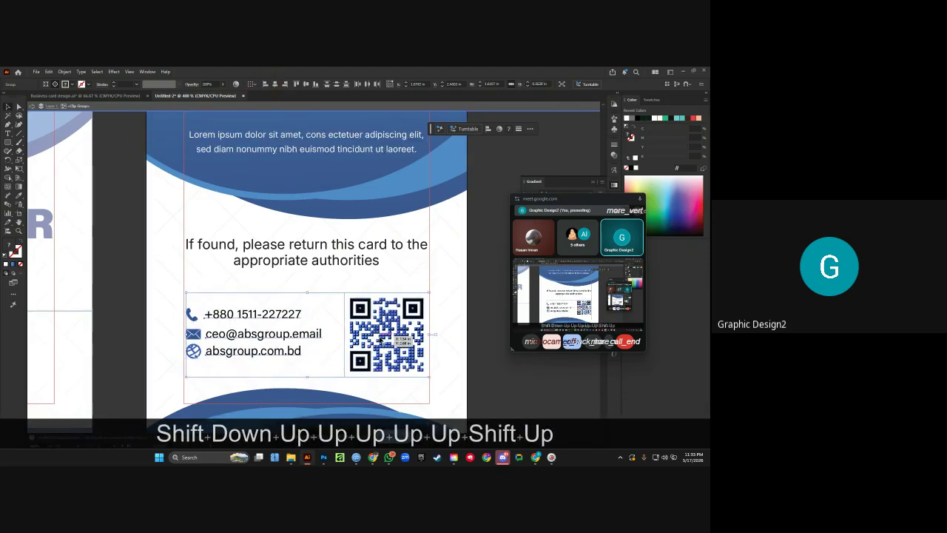
key("Up")
key("Up")
key("Up")
key("Up")
left_click(360, 264, "shift")
key("shift+Down")
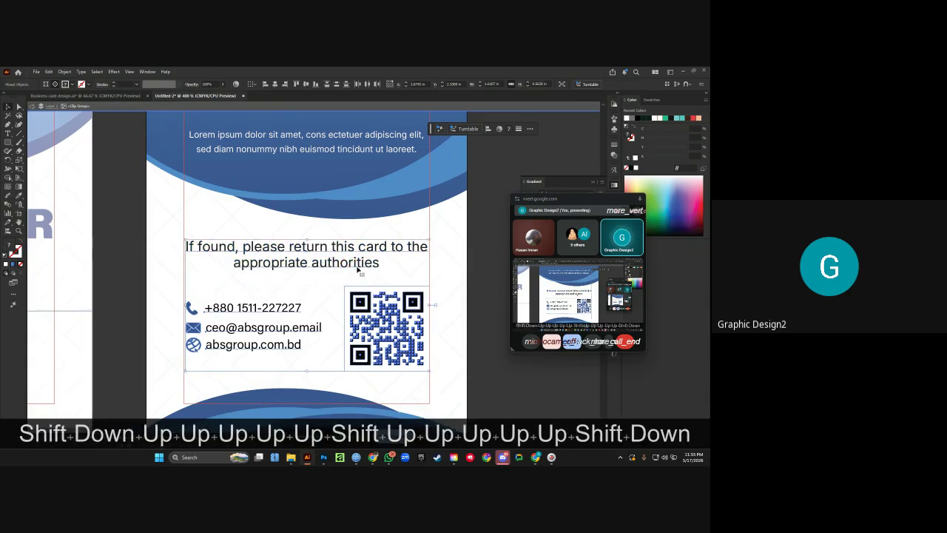
Nudge the selected "If found" message, contact lines and QR code slightly further down on the back card.
key("Down")
key("Down")
key("Up")
key("Down")
Switch the document to Trim View and show both card artboards side by side.
left_click(474, 269, "ctrl+alt")
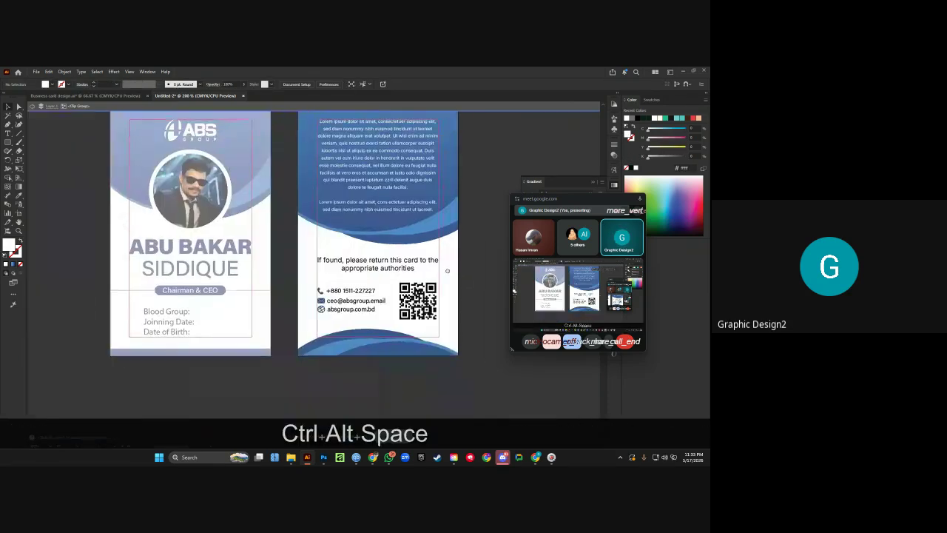
left_click(407, 252, "ctrl+alt")
left_click(129, 72)
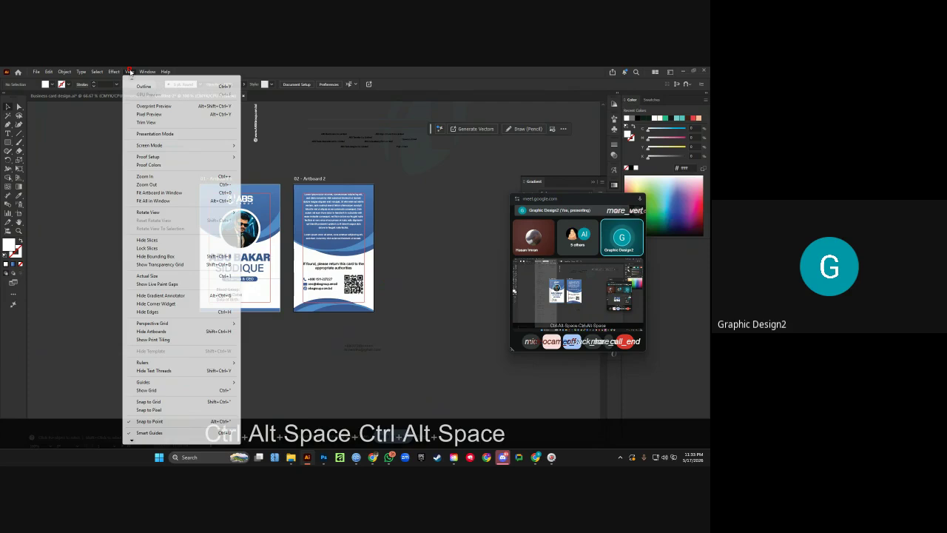
left_click(244, 252, "ctrl")
scroll(457, 221, "right", 1)
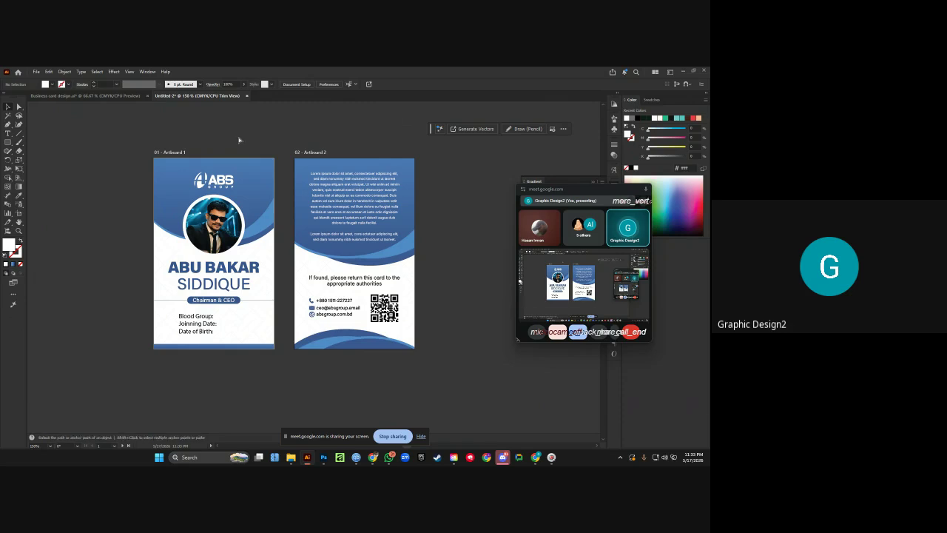
Save the document as an Illustrator file named "Id card" in Downloads, accepting the default Illustrator options.
key("ctrl+shift")
key("ctrl+shift+s")
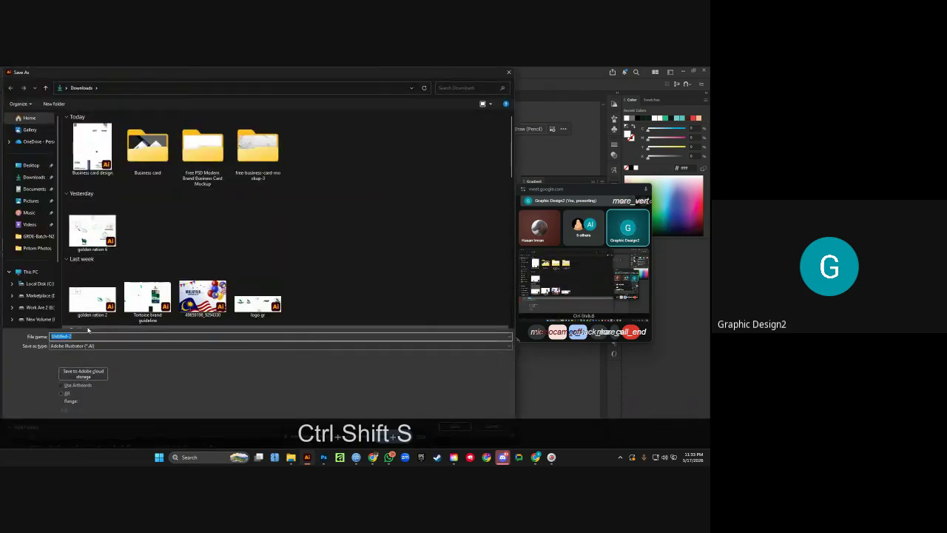
type("Id Card")
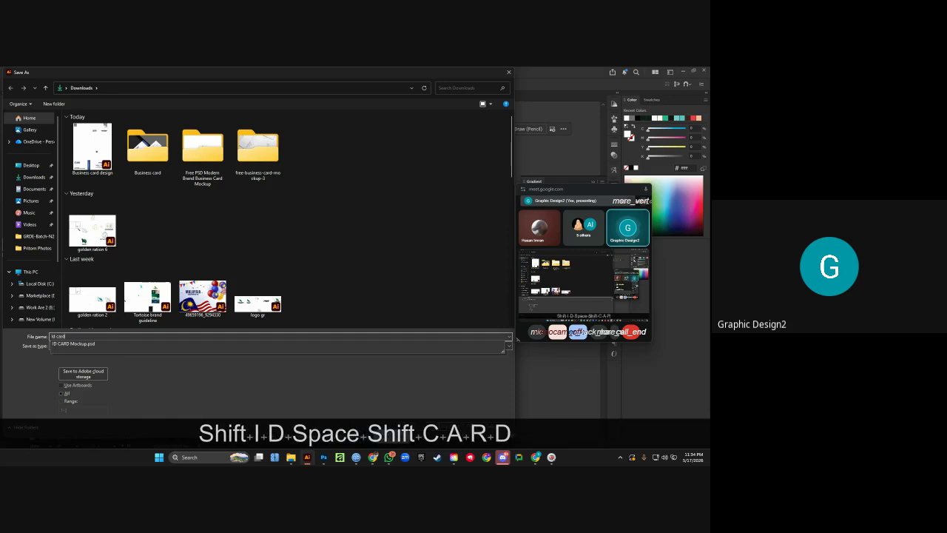
key("Return")
key("Return")
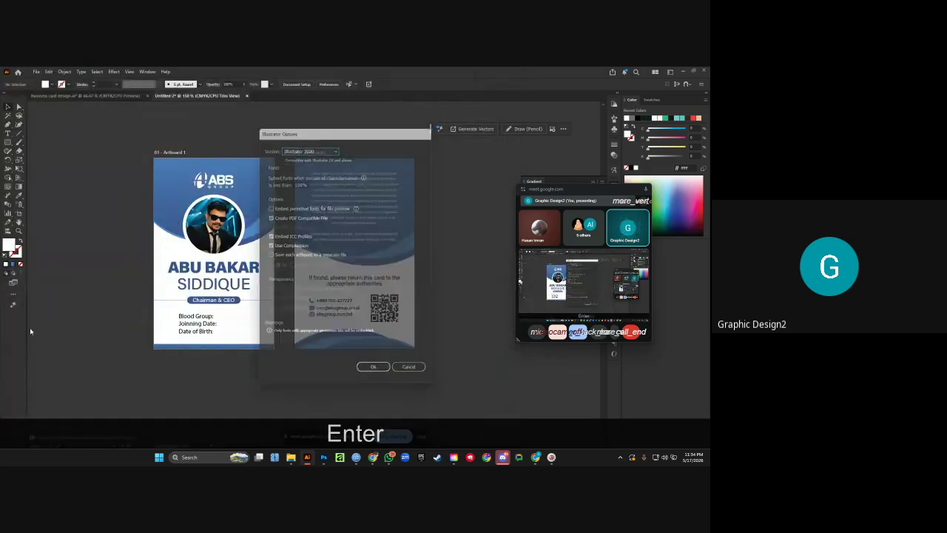
left_click(36, 71)
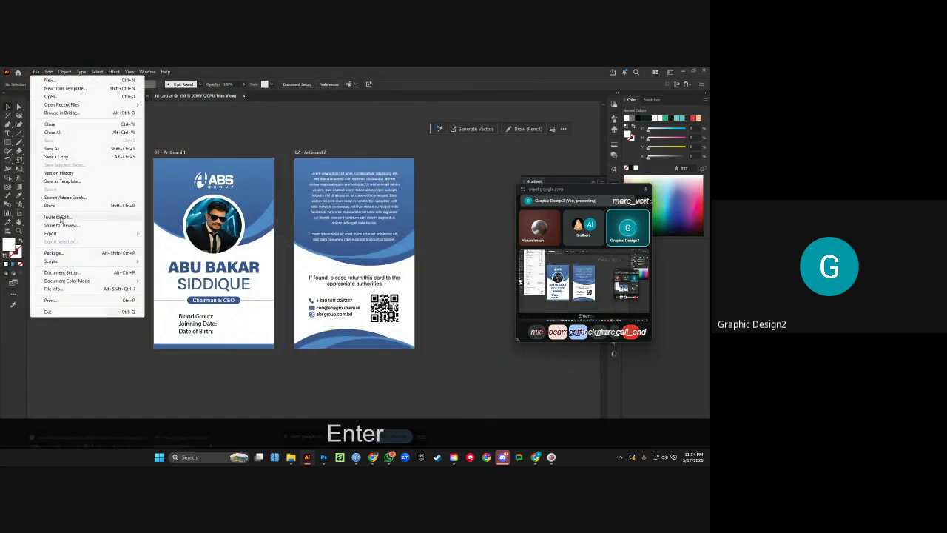
left_click(66, 214)
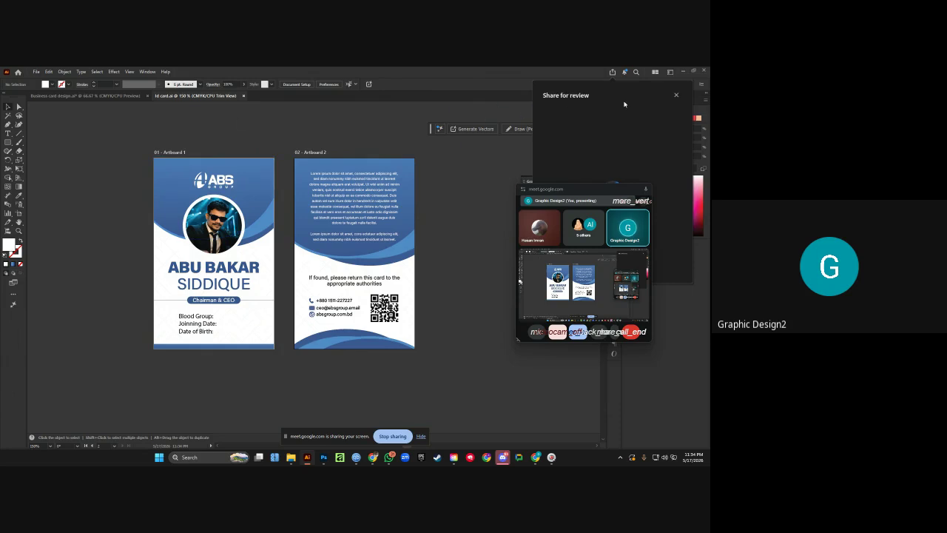
left_click(677, 96)
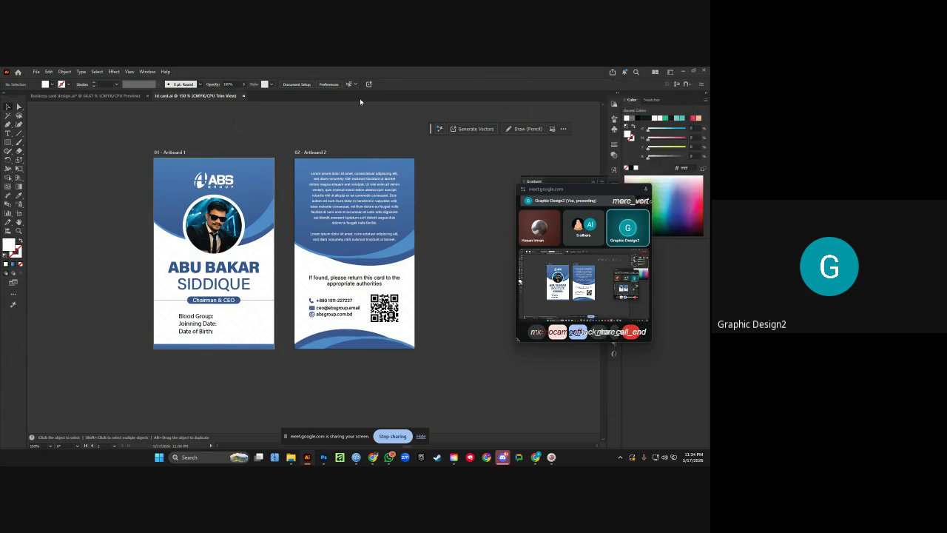
Start Export for Screens and create a new folder named "Id" in Downloads for the exported files.
left_click(37, 71)
mouse_move(111, 227)
left_click(170, 233)
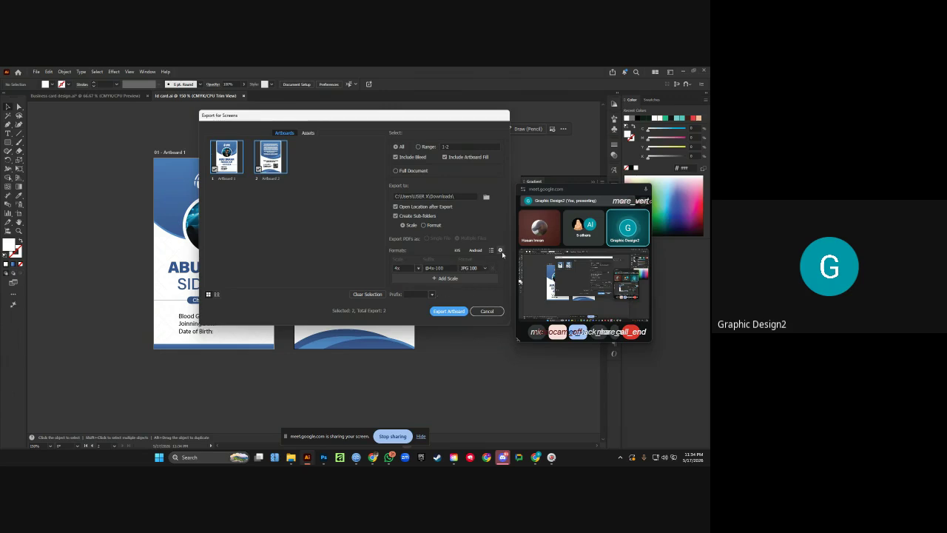
left_click(486, 197)
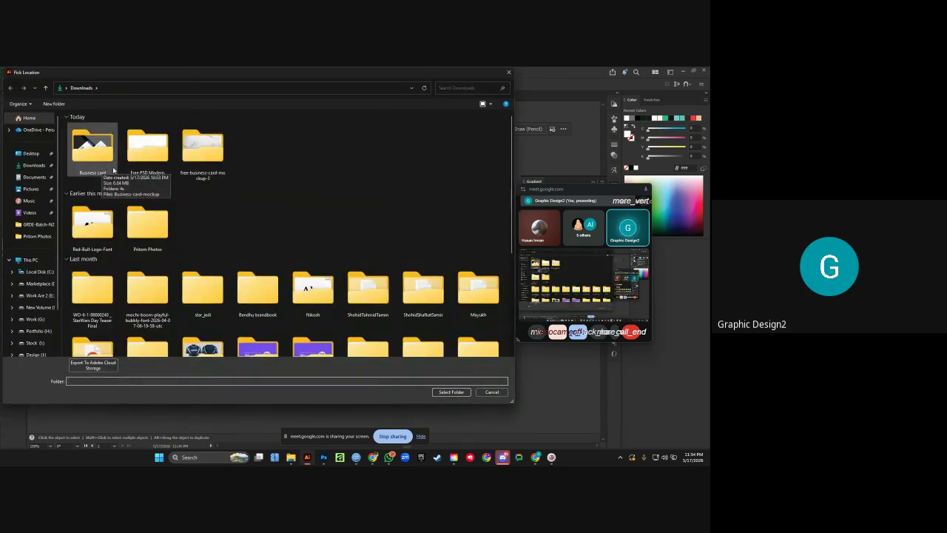
right_click(260, 163)
left_click(296, 249)
left_click(392, 259)
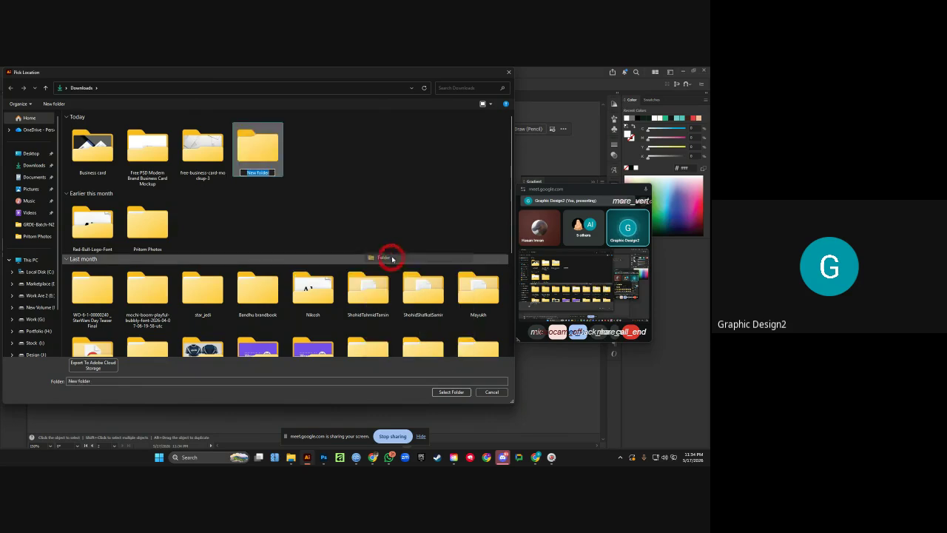
type("Id")
key("Return")
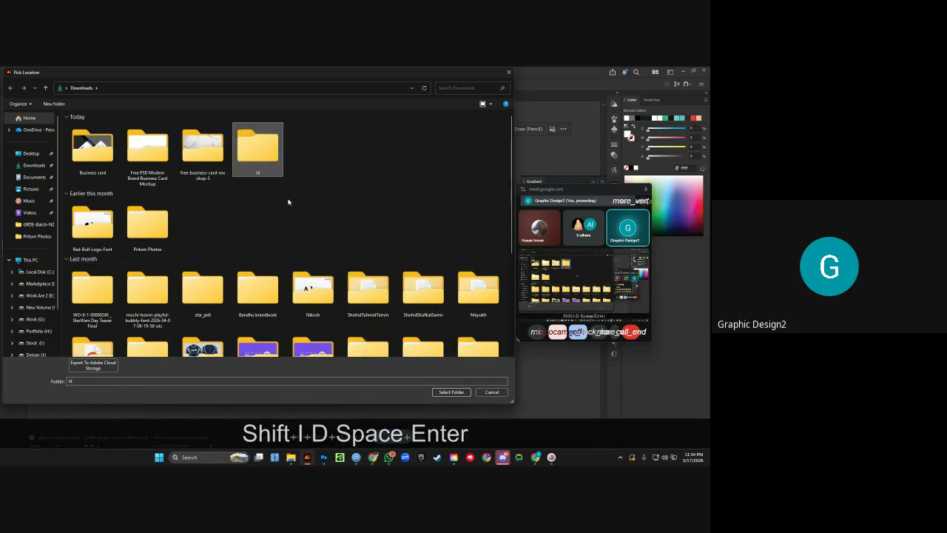
Choose the Id folder as the export location and export both artboards as JPG 100 at 4x scale.
double_click(274, 173)
left_click(453, 392)
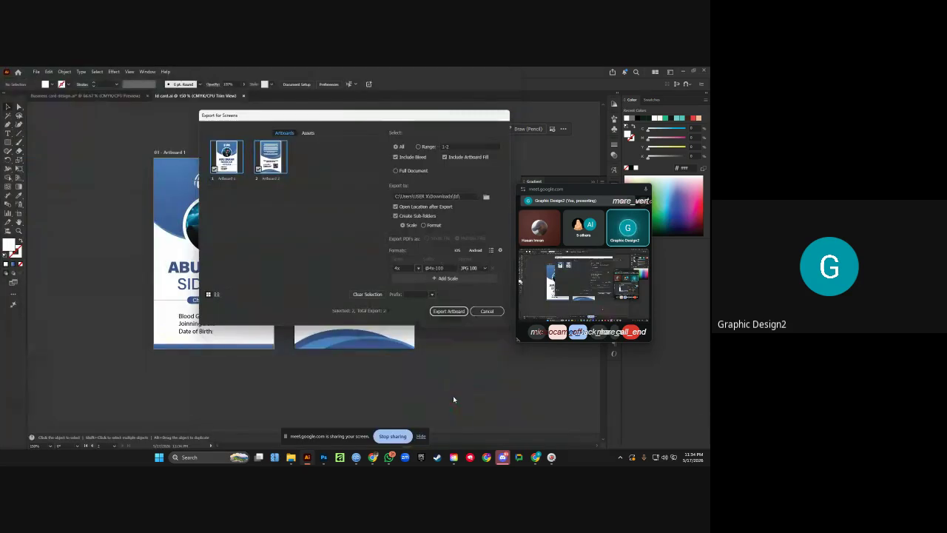
left_click(444, 312)
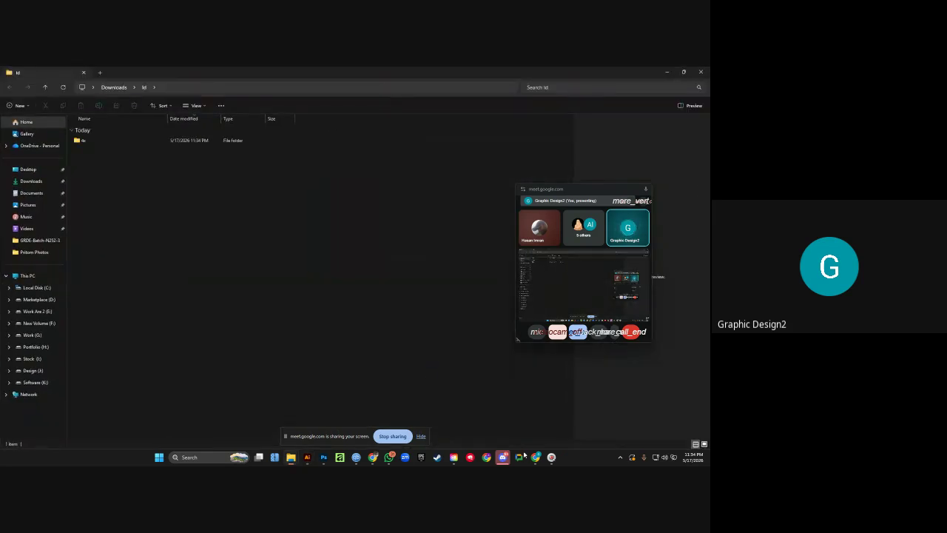
Switch to Chrome and search Google Images for "id card mockup free download".
mouse_move(537, 456)
left_click(466, 416)
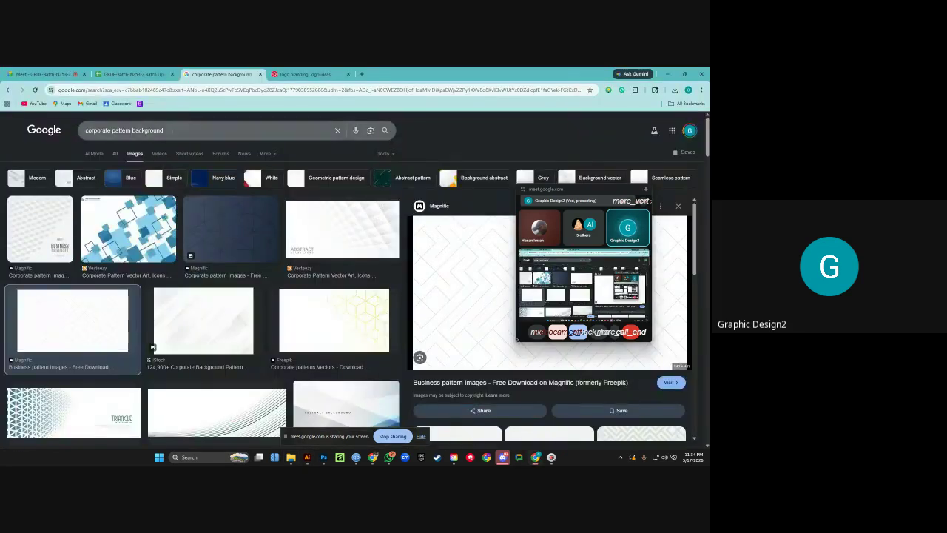
left_click(203, 90)
type("Id C")
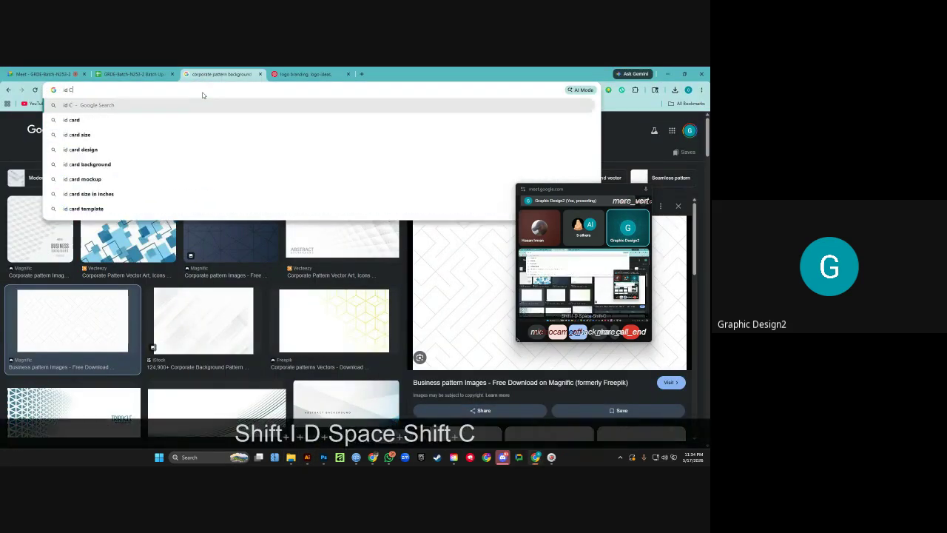
type("ard mockup ")
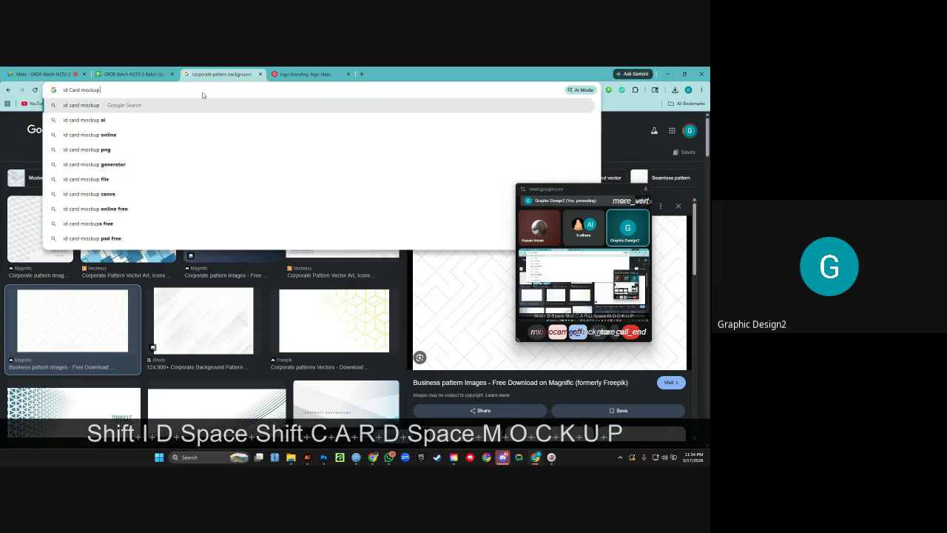
type("free")
key("Right")
key("Return")
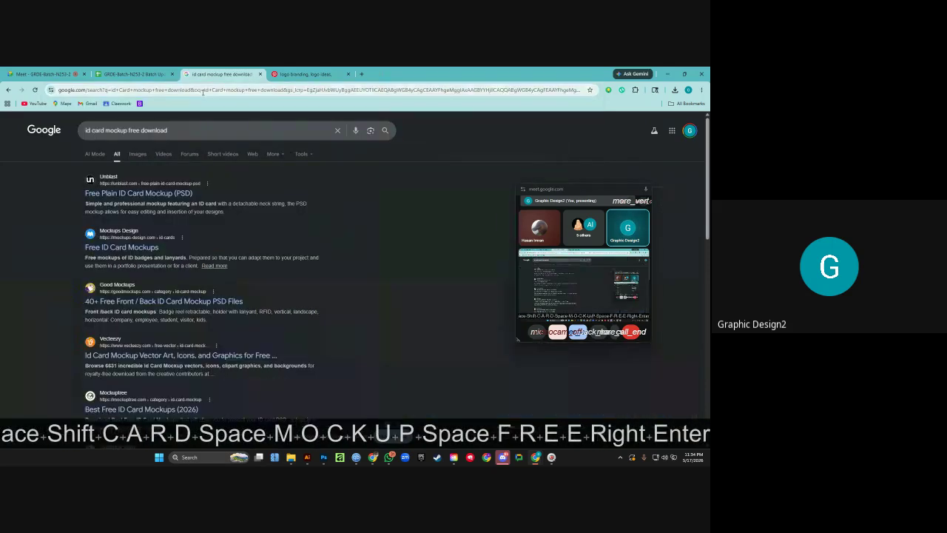
left_click(134, 155)
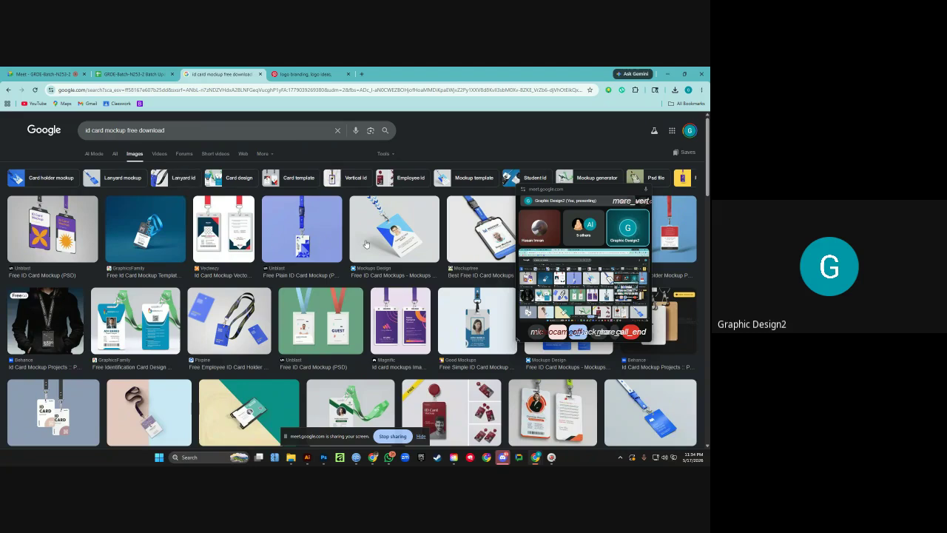
Browse the image results for a free ID card mockup that suits a vertical two-sided card.
scroll(366, 244, "down", 1)
left_click_drag(592, 191, 430, 247)
scroll(648, 242, "down", 2)
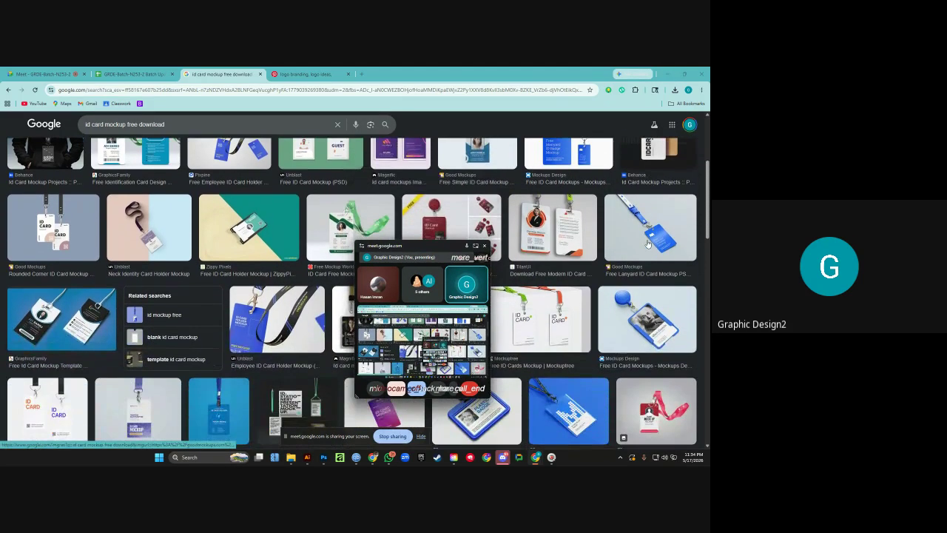
scroll(648, 242, "down", 2)
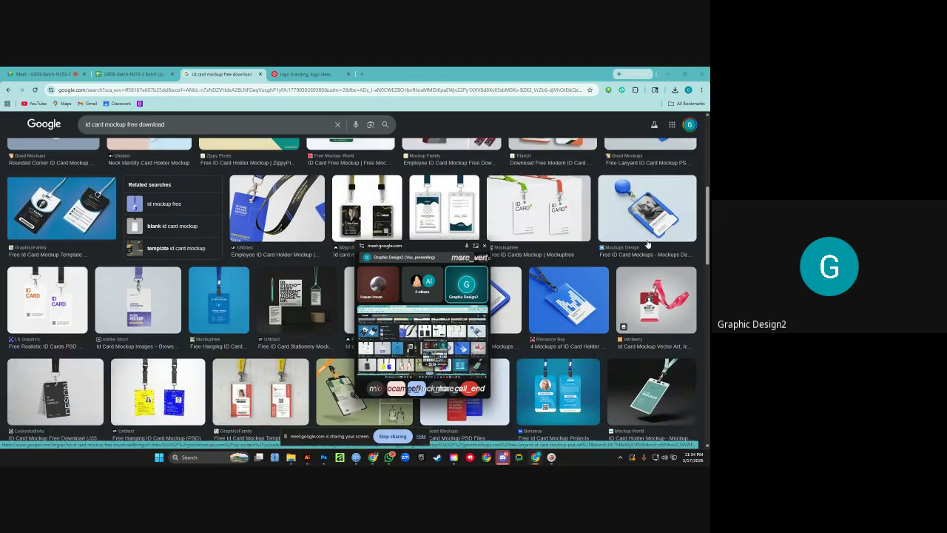
scroll(644, 245, "down", 2)
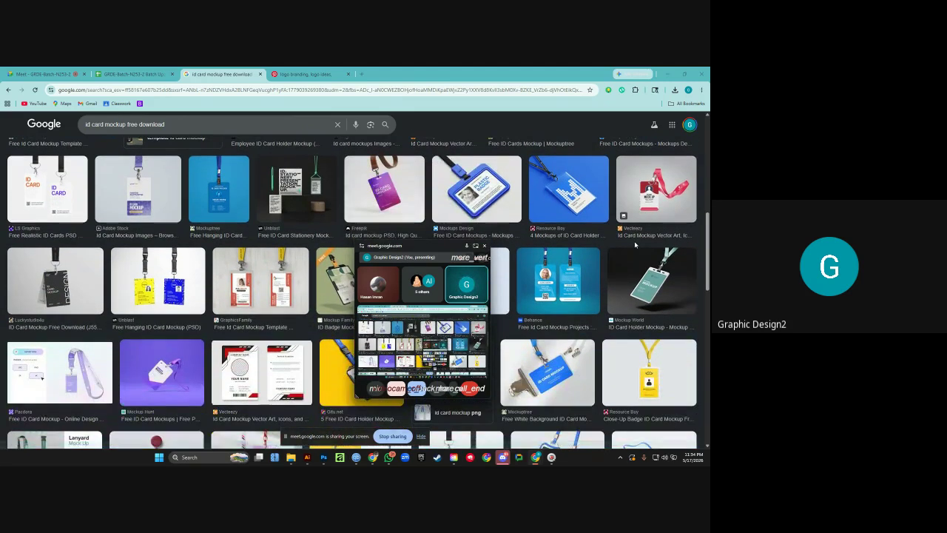
scroll(635, 244, "down", 1)
scroll(635, 244, "down", 1)
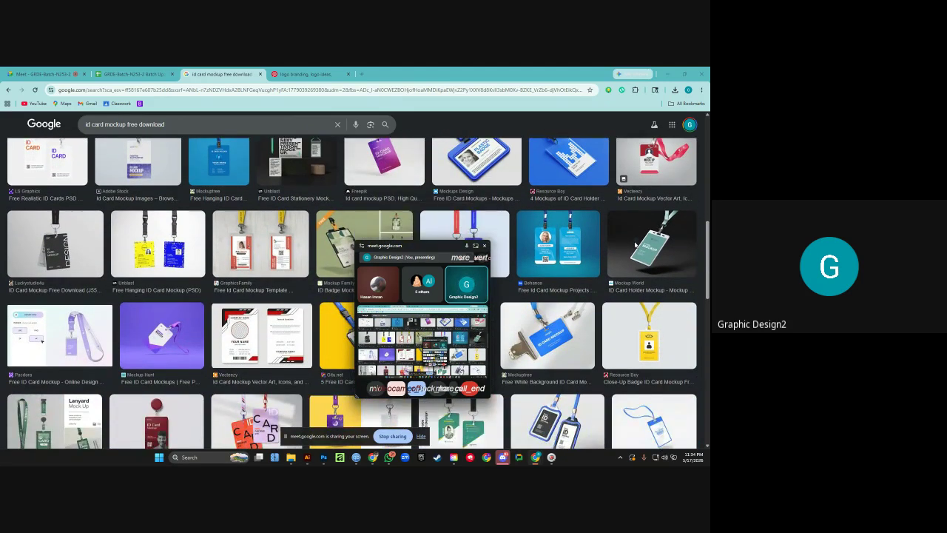
scroll(635, 244, "down", 1)
scroll(634, 244, "down", 2)
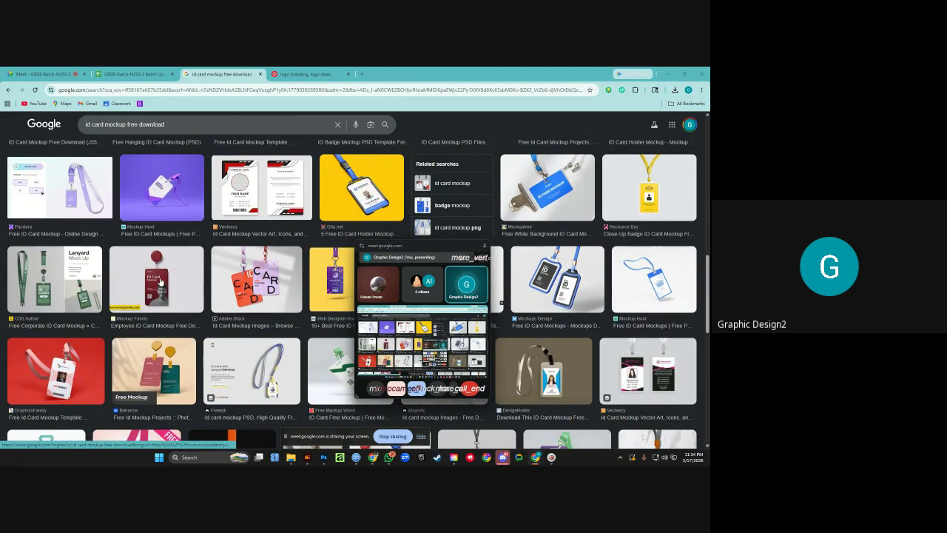
scroll(260, 264, "down", 4)
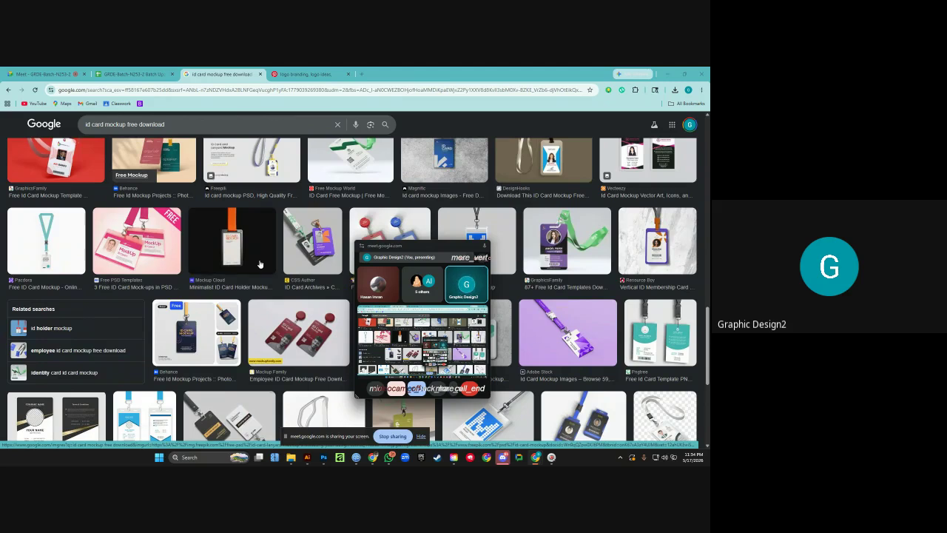
scroll(260, 264, "down", 1)
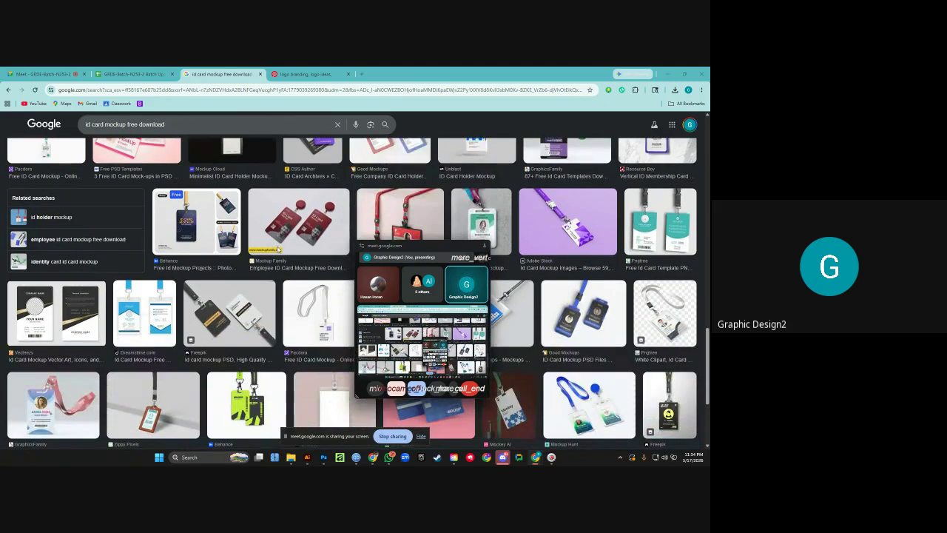
scroll(279, 250, "down", 3)
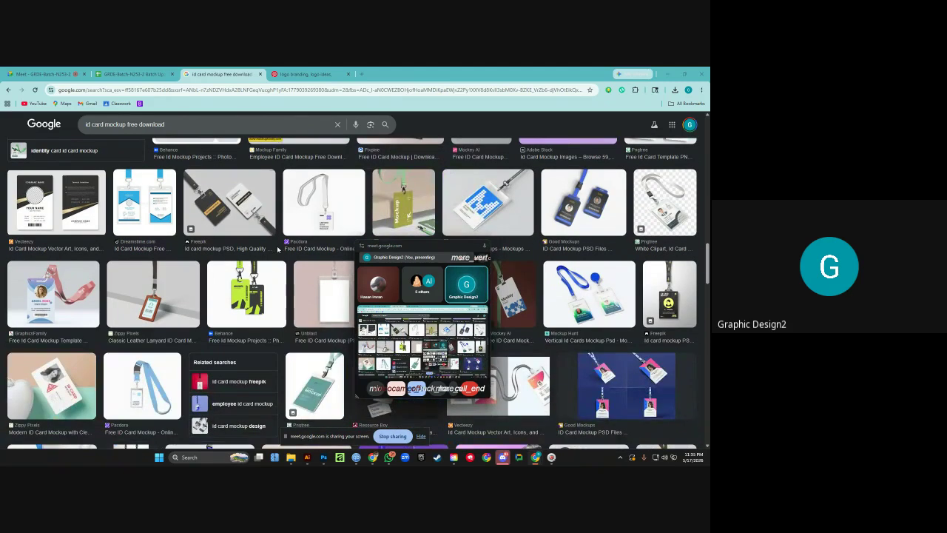
scroll(276, 248, "up", 10)
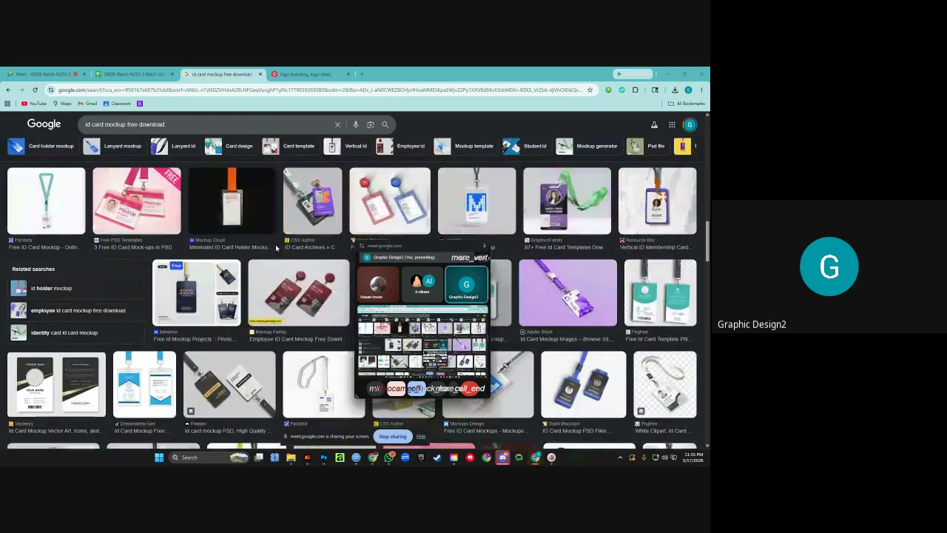
scroll(288, 233, "up", 1)
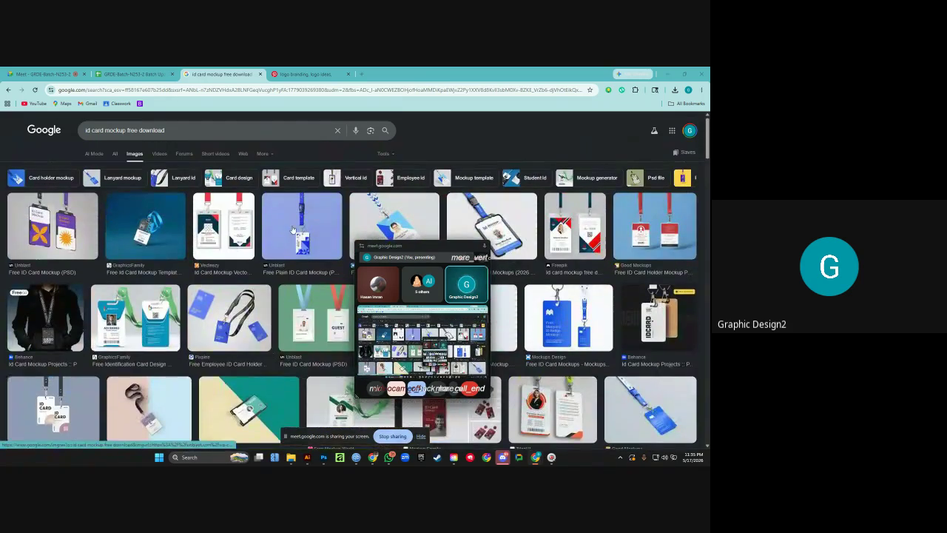
Open the Unblast page for Free ID Card Mockup (PSD) from the first image result.
left_click(61, 215)
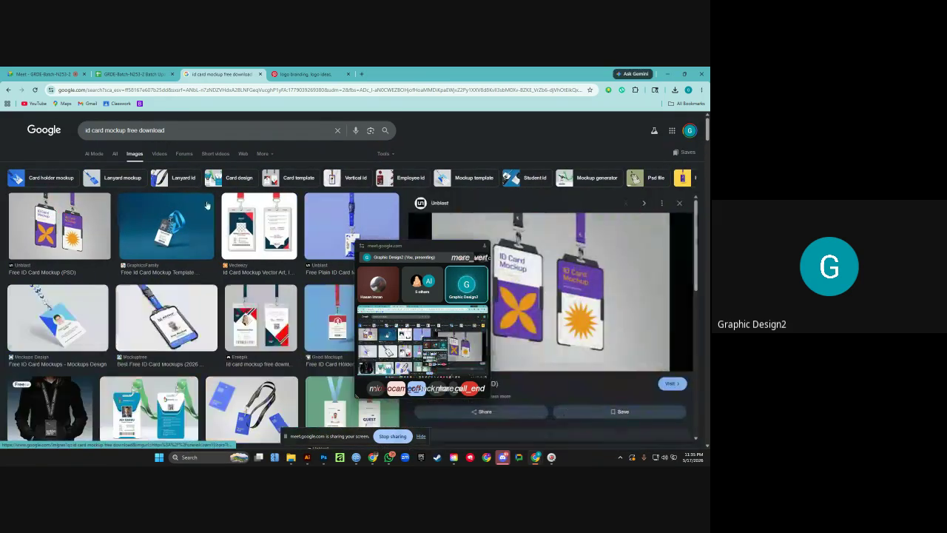
left_click(494, 263)
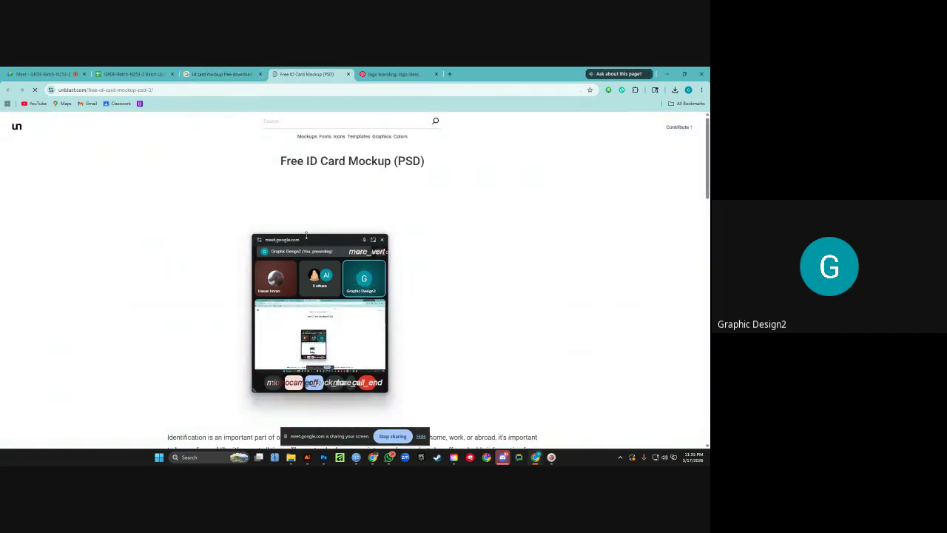
left_click_drag(306, 235, 135, 224)
Follow the mockup's download links from Unblast to the ID Card PSD Mockup page on mrmockup.com.
scroll(362, 264, "down", 5)
scroll(362, 264, "down", 6)
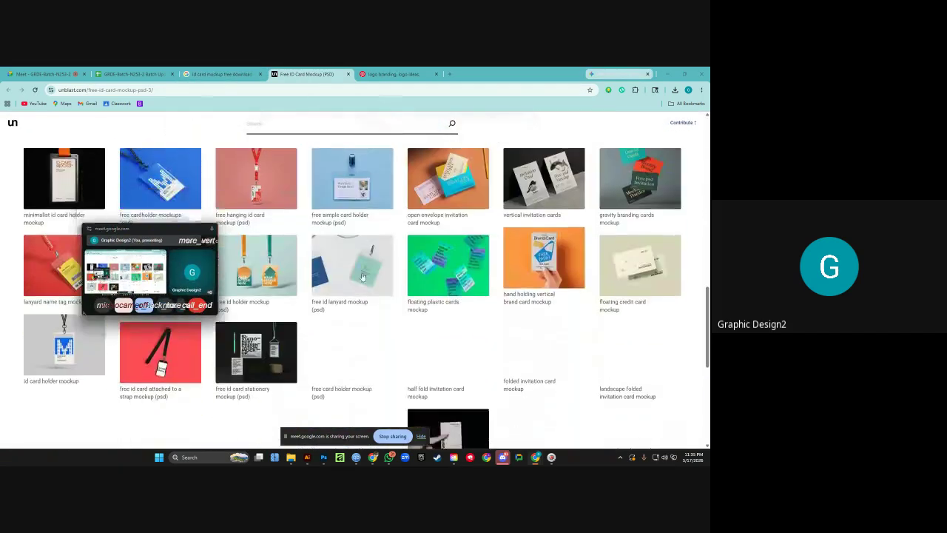
scroll(400, 274, "up", 5)
left_click(506, 292)
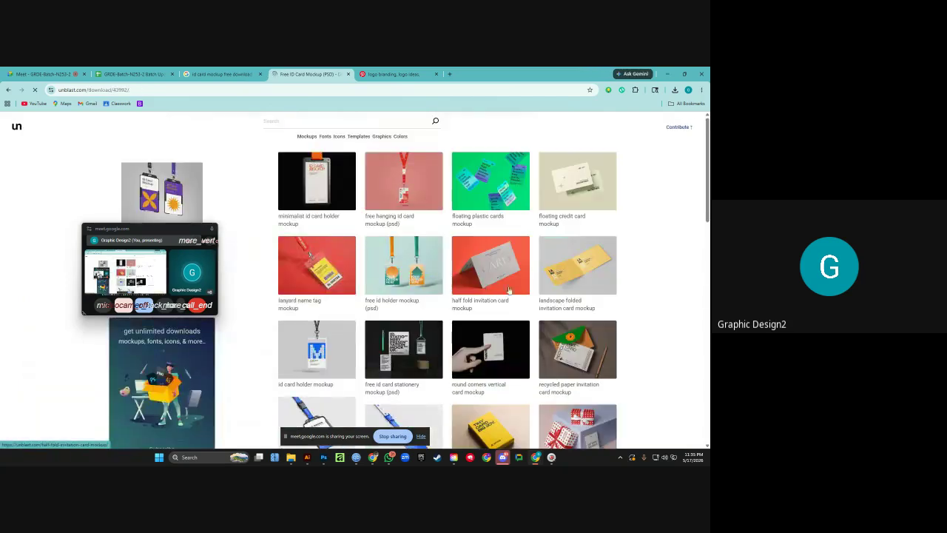
scroll(164, 209, "down", 2)
left_click(165, 208)
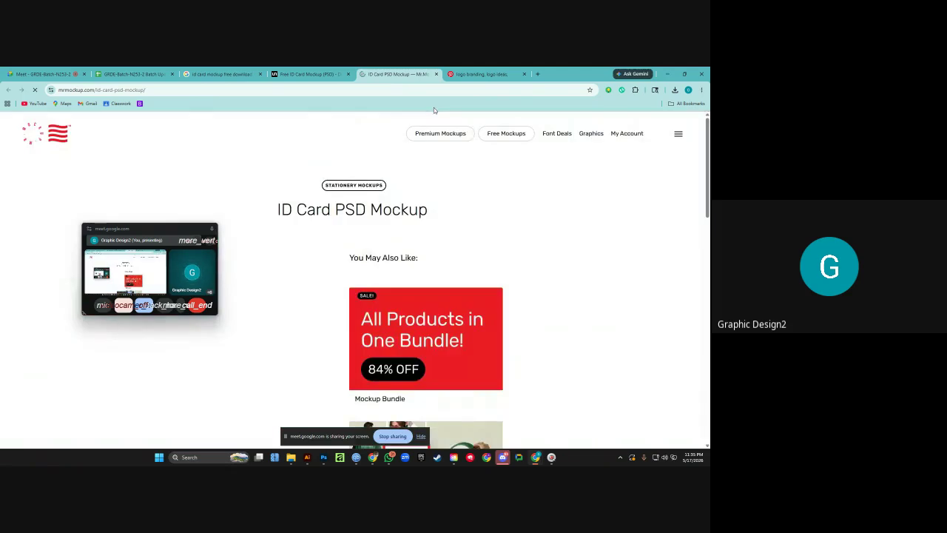
Try to download the ID Card PSD Mockup from mrmockup.com, dismissing the ad, and close the site's registration page.
scroll(481, 251, "down", 4)
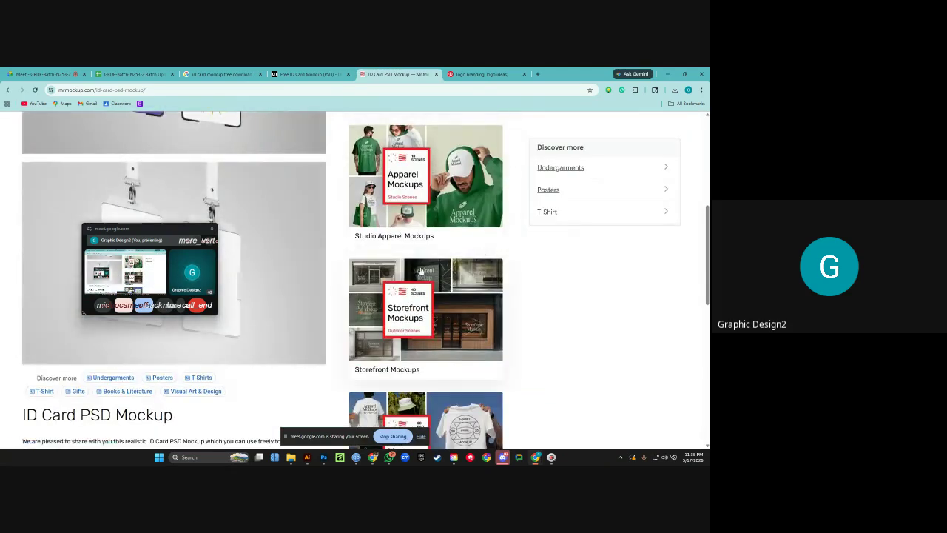
scroll(481, 253, "down", 2)
left_click(57, 324)
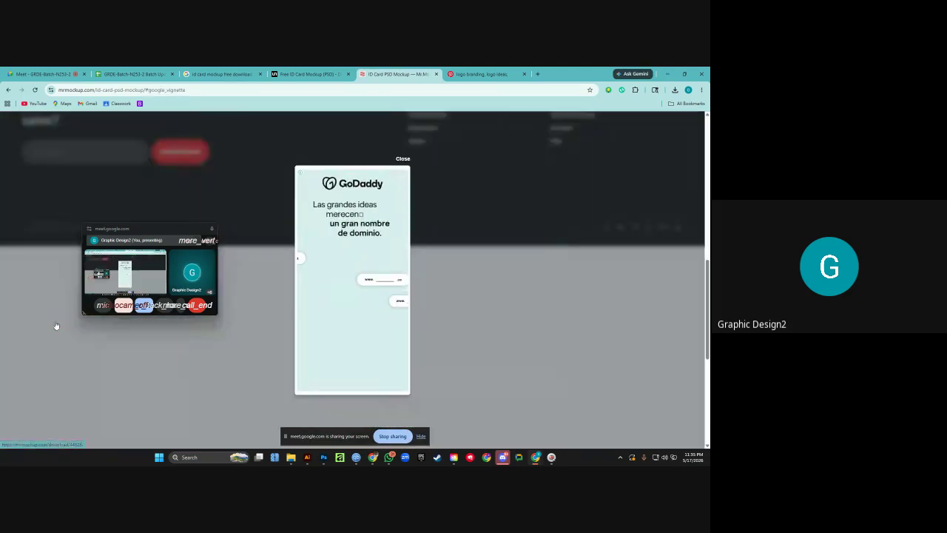
left_click(402, 158)
scroll(288, 262, "down", 3)
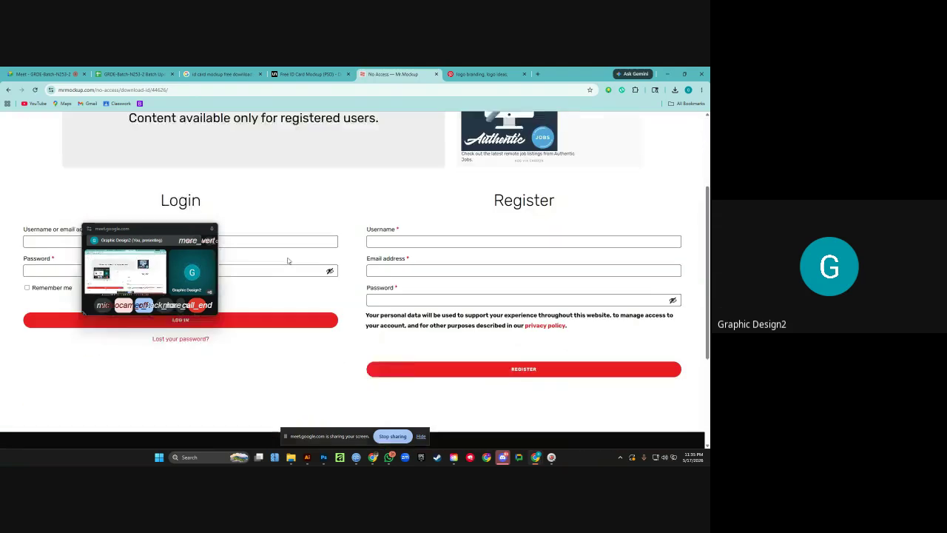
left_click_drag(163, 228, 454, 229)
left_click(437, 74)
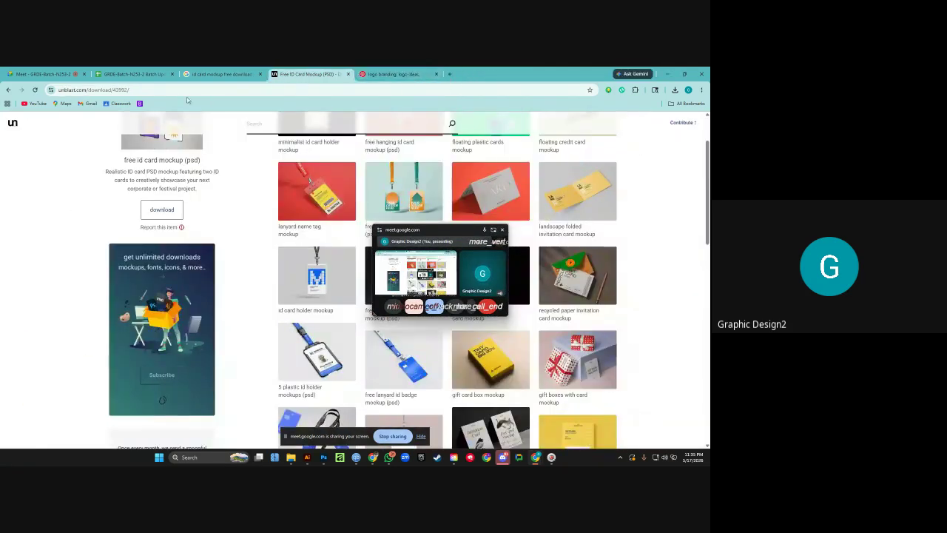
Browse the Google image results for another two-sided ID card mockup, previewing TitanUI's Modern ID Card PSD Mockup.
left_click(219, 74)
scroll(151, 288, "down", 3)
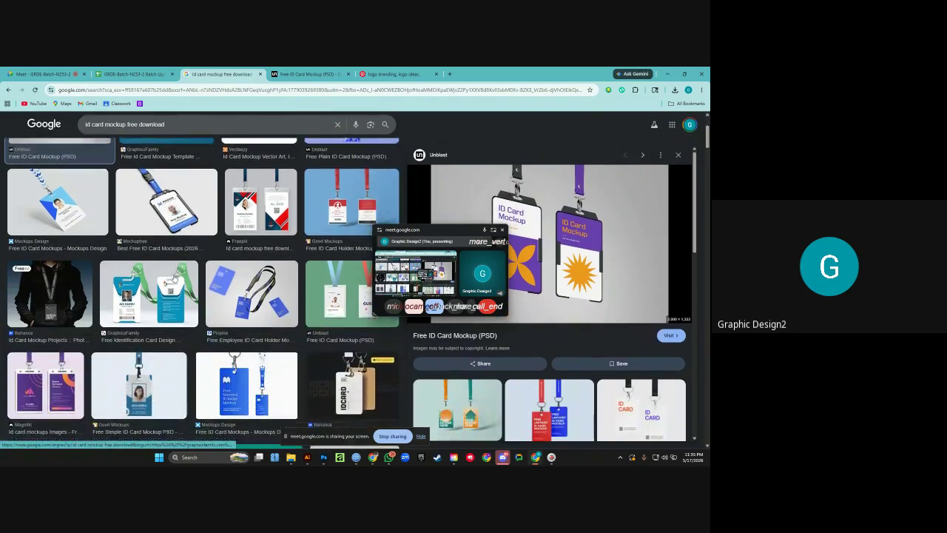
scroll(180, 274, "down", 3)
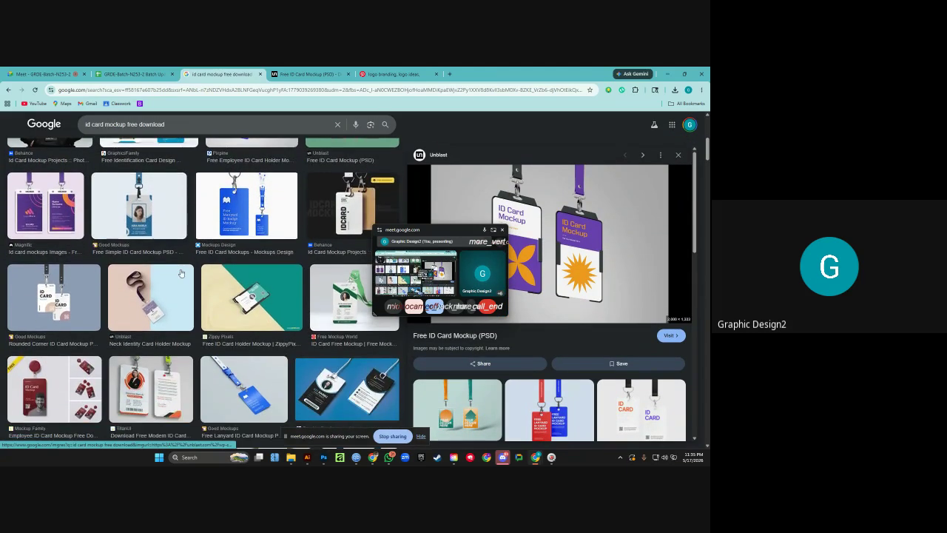
scroll(185, 270, "down", 2)
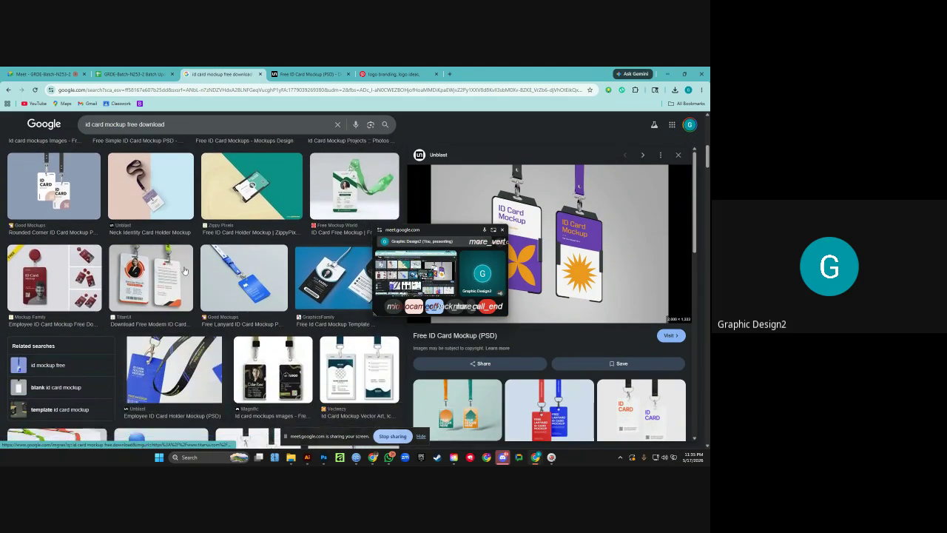
left_click(151, 204)
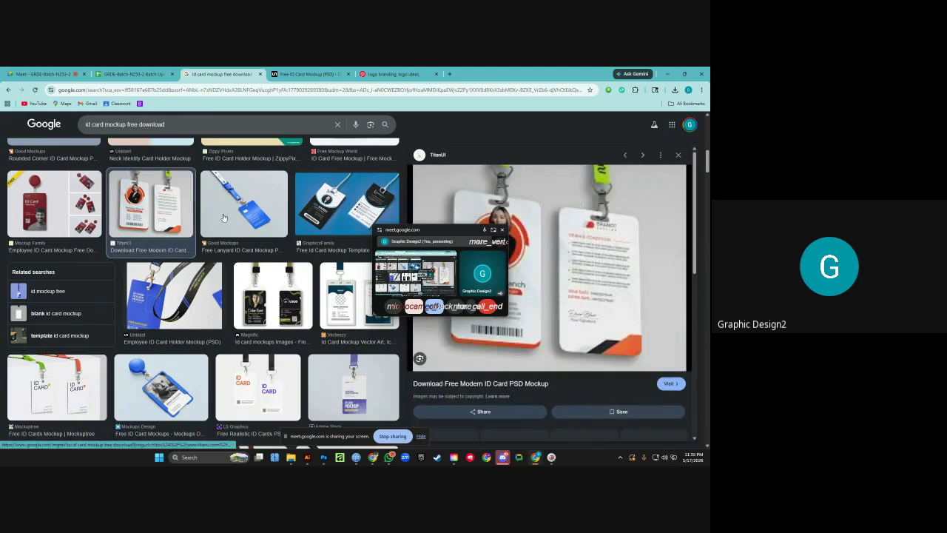
left_click_drag(465, 226, 360, 213)
scroll(527, 243, "down", 3)
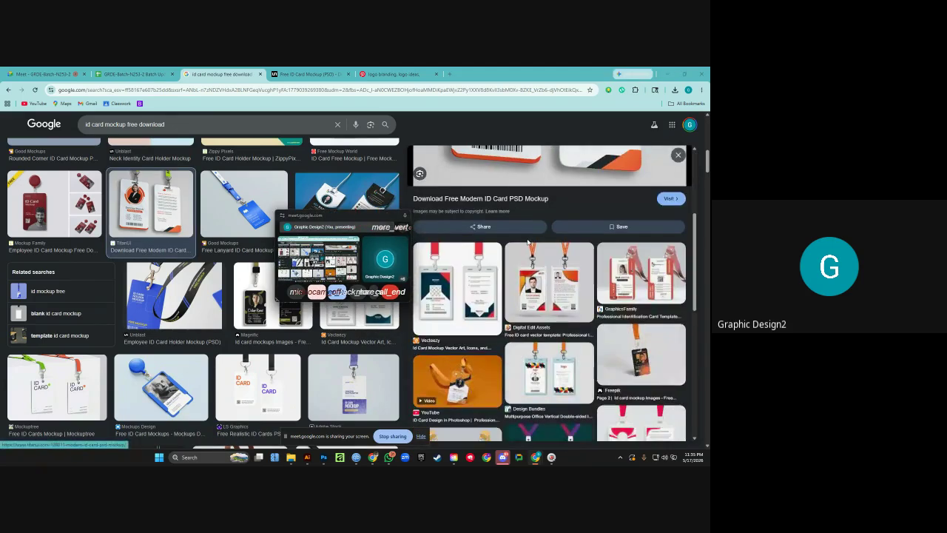
scroll(243, 267, "down", 3)
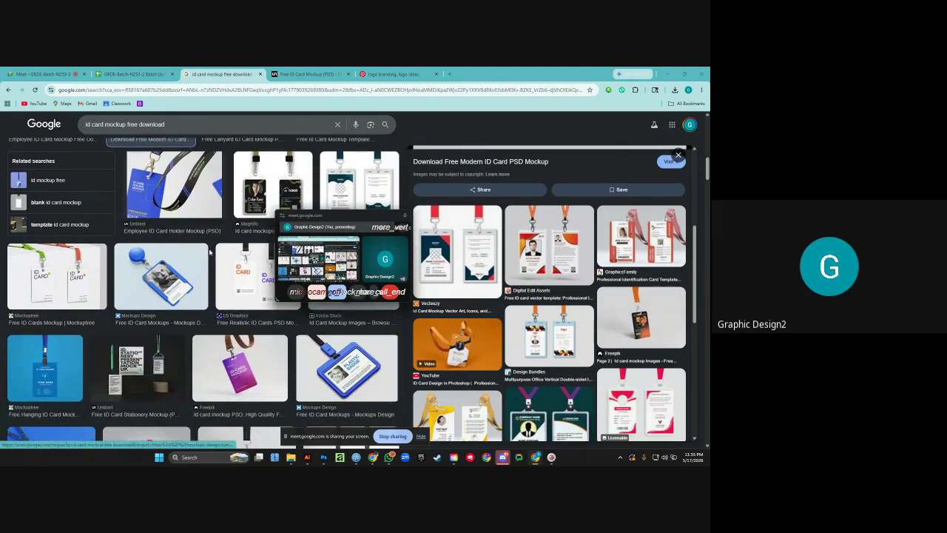
scroll(211, 250, "down", 3)
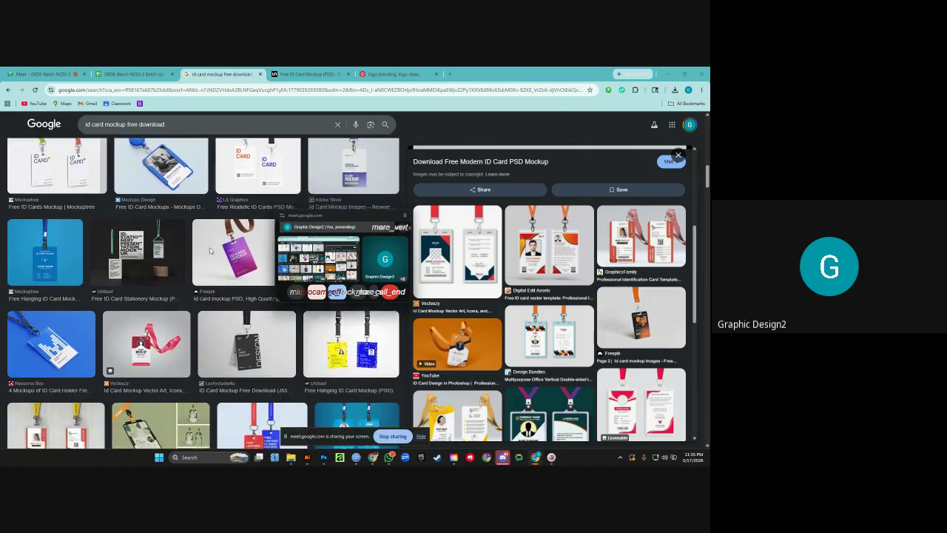
scroll(209, 252, "down", 3)
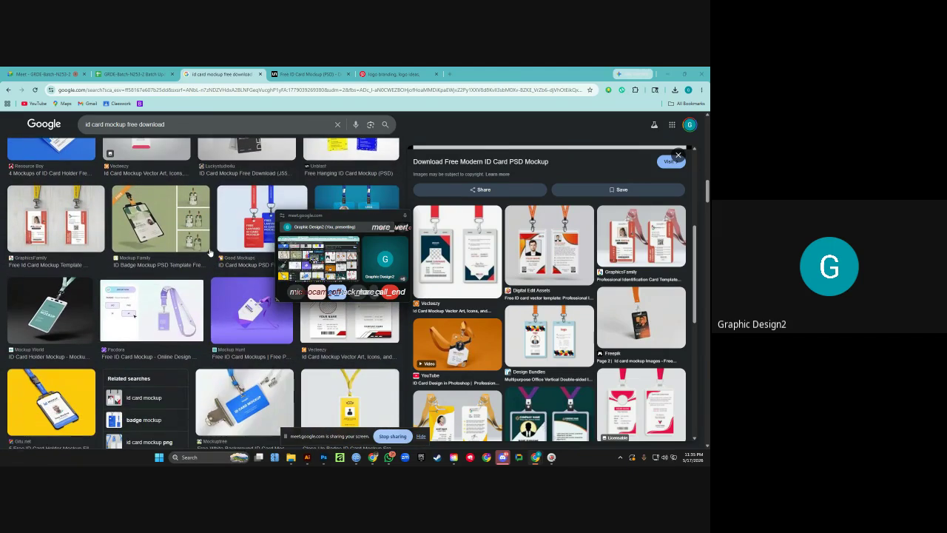
scroll(209, 252, "down", 3)
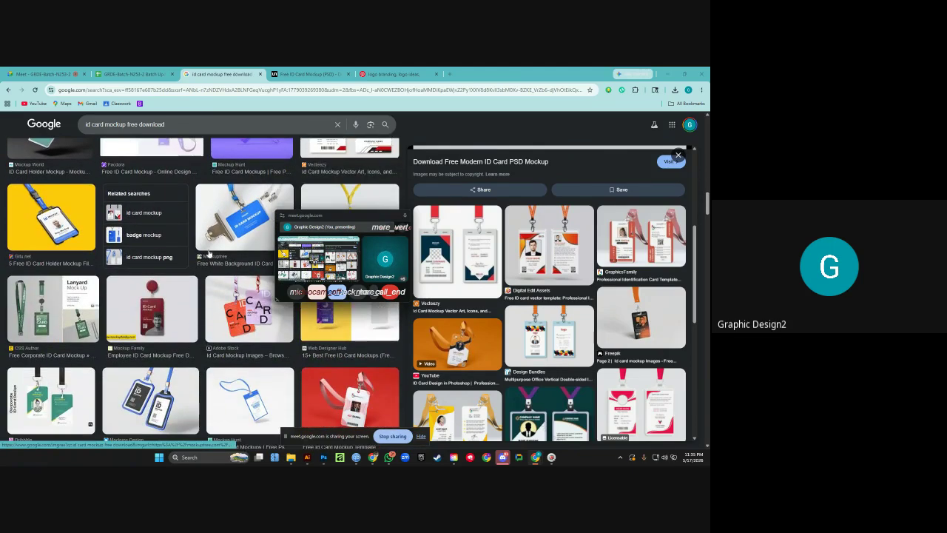
Open the Freepik (Magnific) website, look over its home page for mockups and close its tab.
left_click(125, 90)
type("fr")
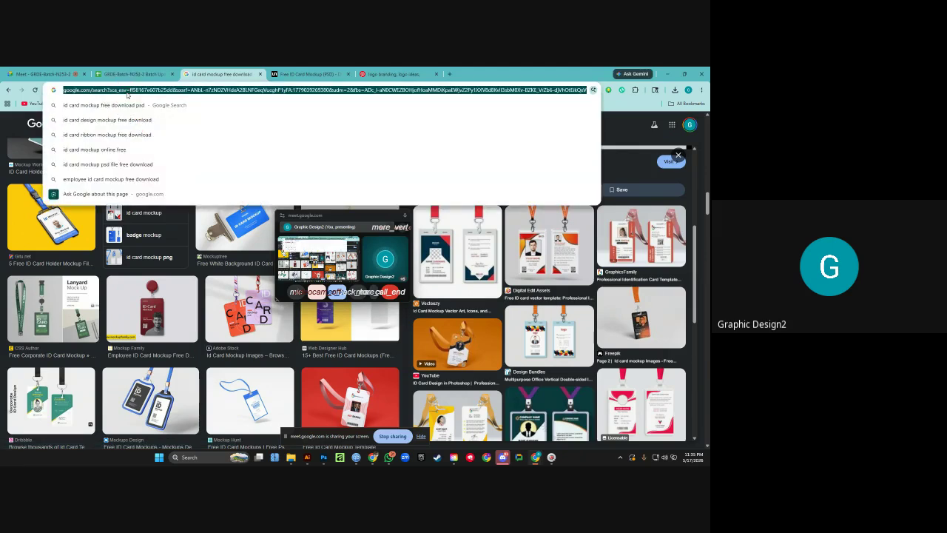
type("e")
key("Right")
key("Return")
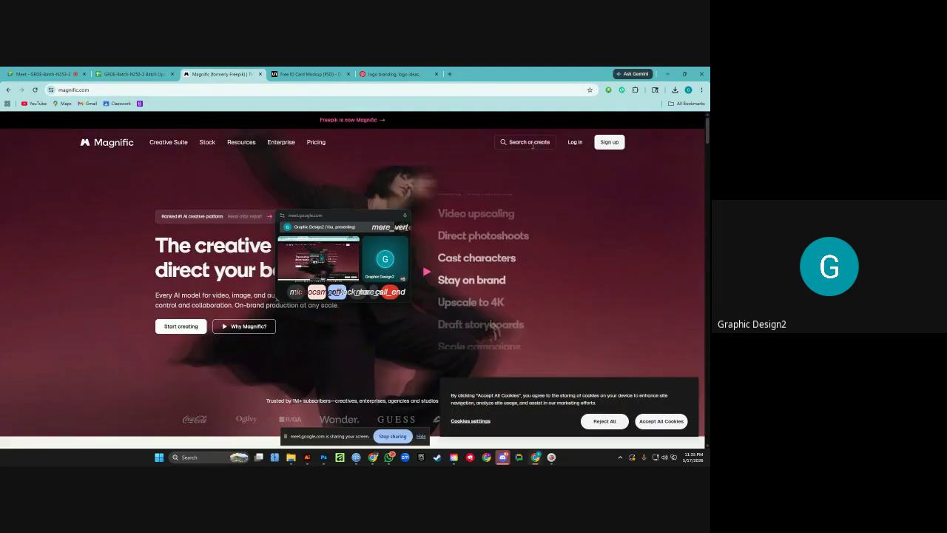
scroll(281, 289, "down", 5)
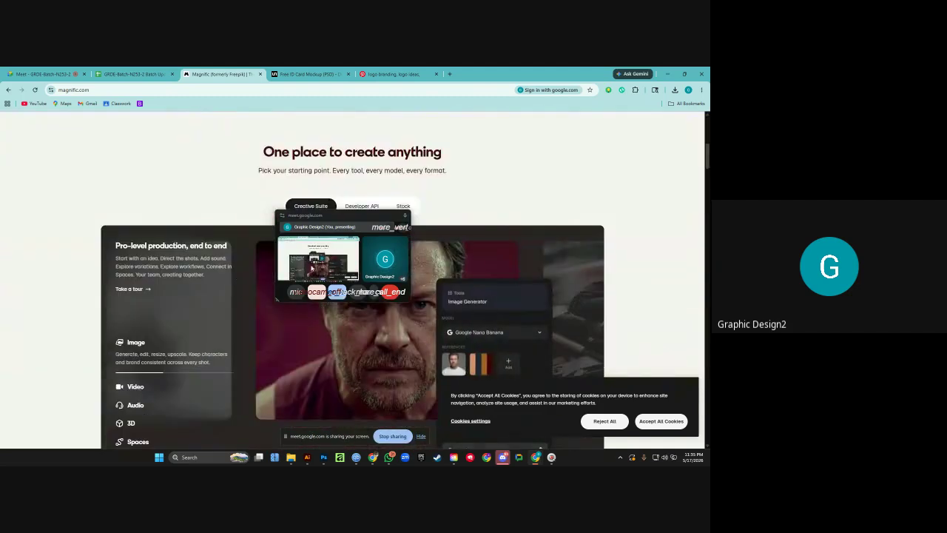
scroll(506, 252, "up", 3)
scroll(506, 252, "up", 2)
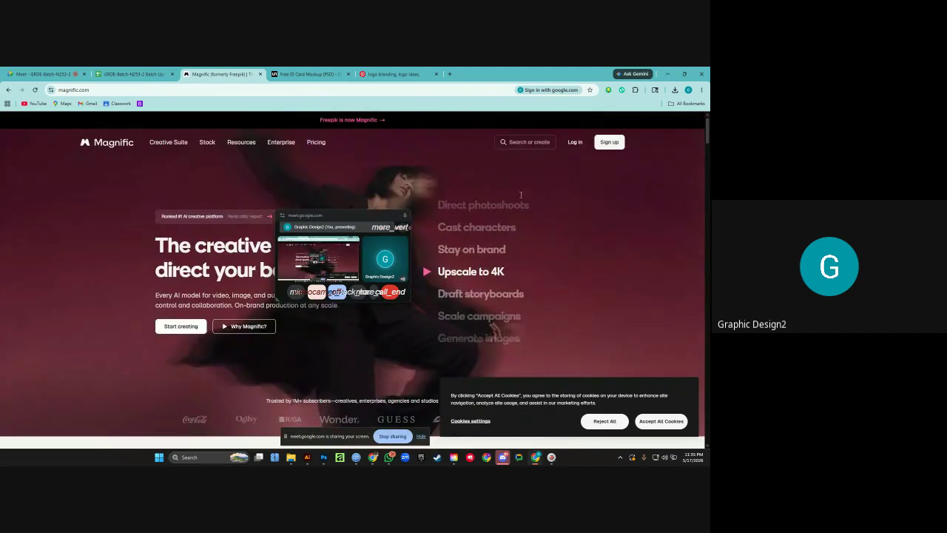
left_click(259, 75)
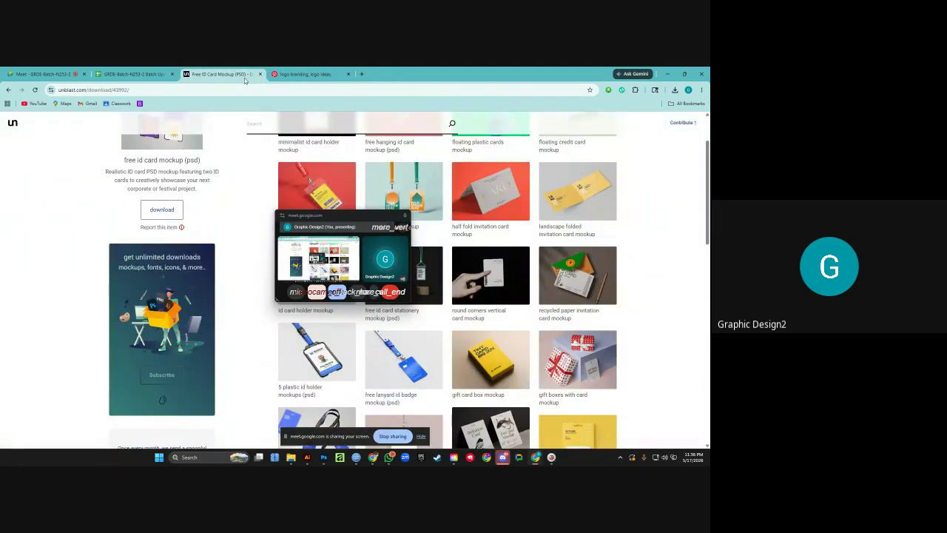
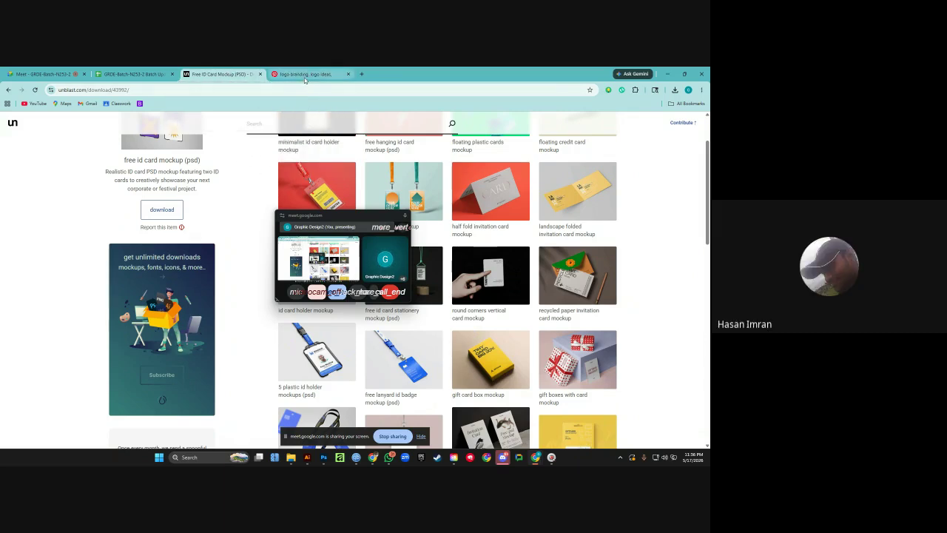
Look through the similar card mockups on the Unblast download page.
mouse_move(306, 77)
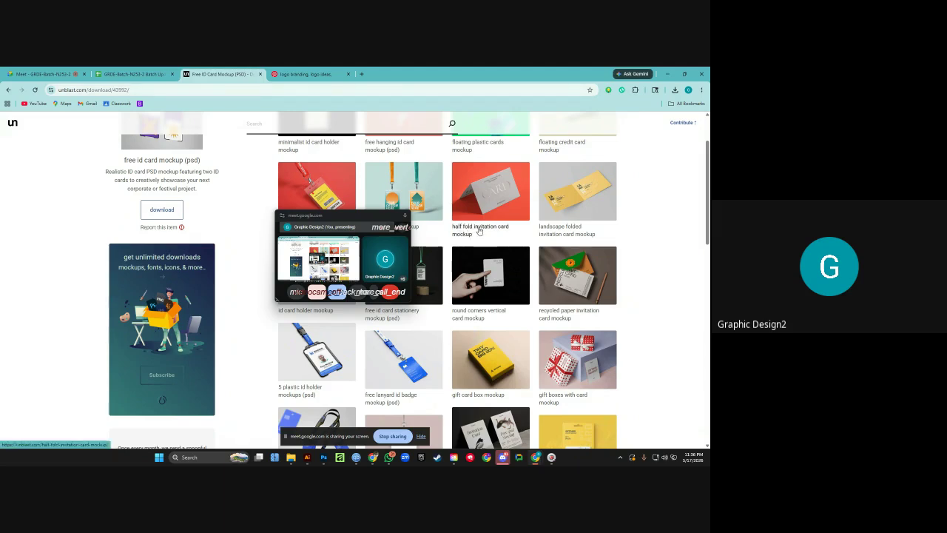
scroll(518, 235, "down", 3)
scroll(547, 239, "down", 2)
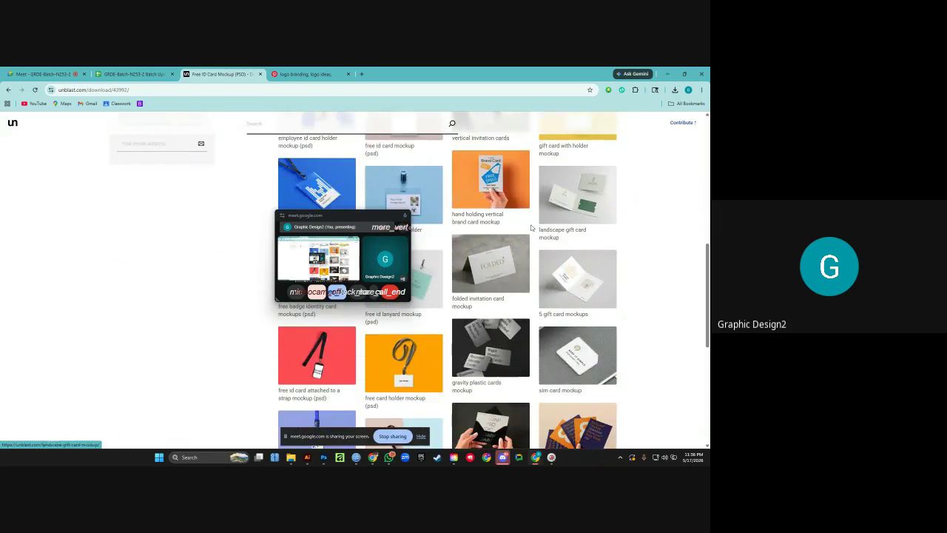
scroll(546, 239, "down", 2)
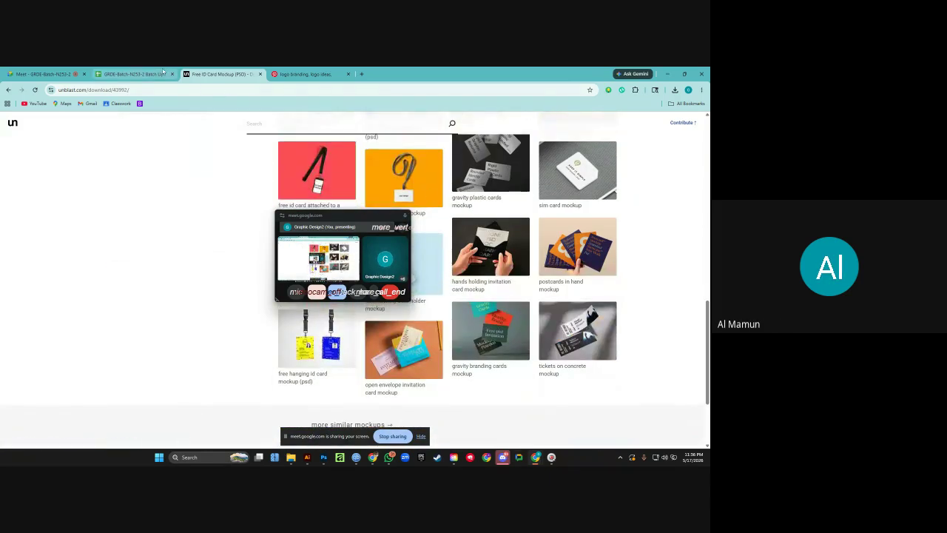
Search Google for "id card mockup free download" and open the Free ID Card Mockups result from Mockups Design.
left_click(149, 89)
type("id card mocku")
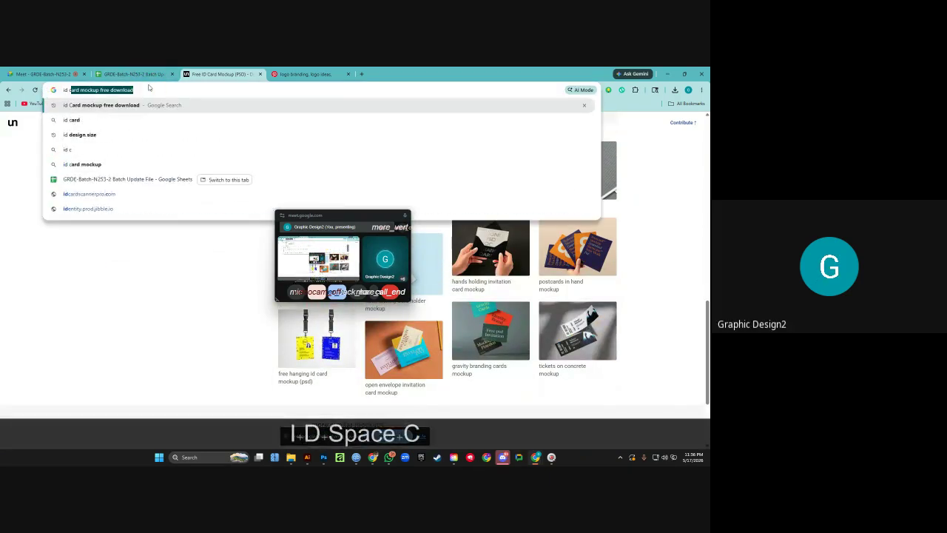
type("p free")
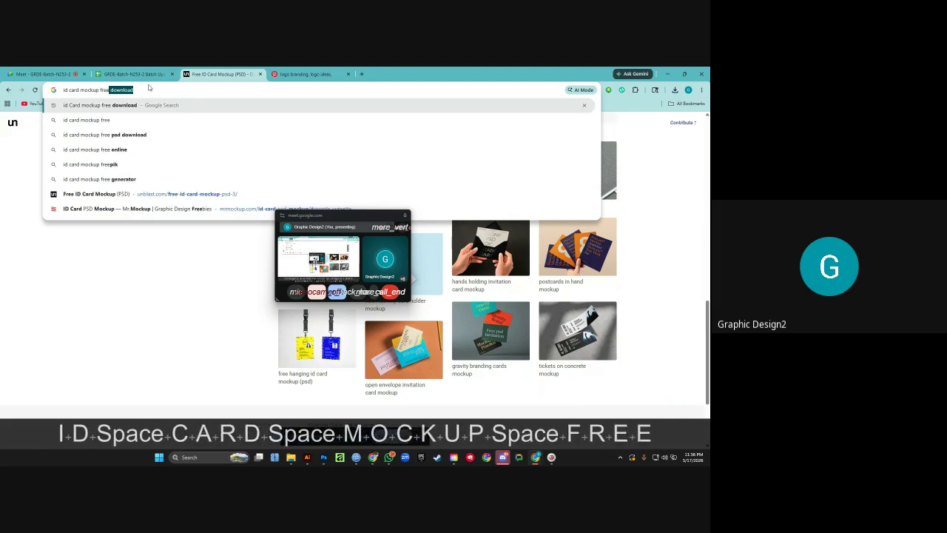
key("Return")
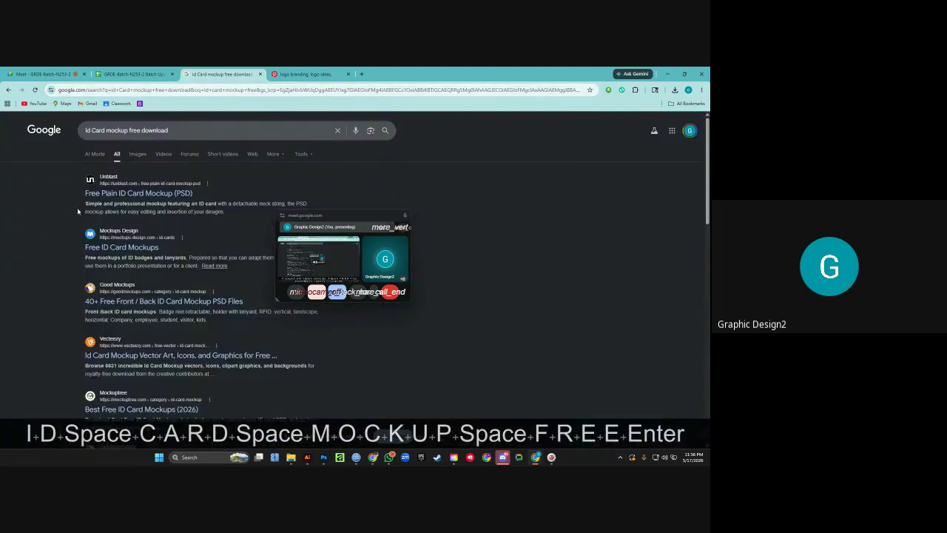
left_click(115, 247)
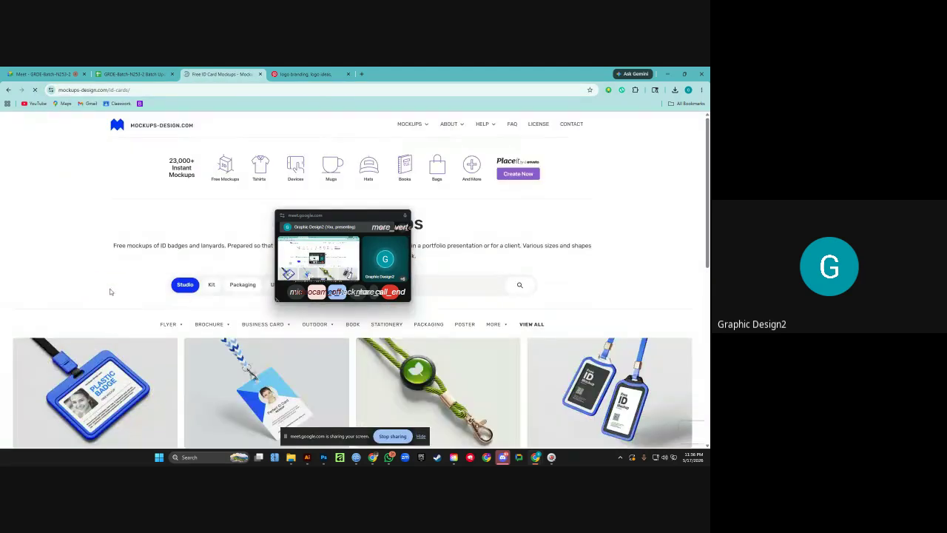
Look through the ID card mockups on mockups-design.com and open the page of the Free ID case mockup.
scroll(196, 264, "down", 3)
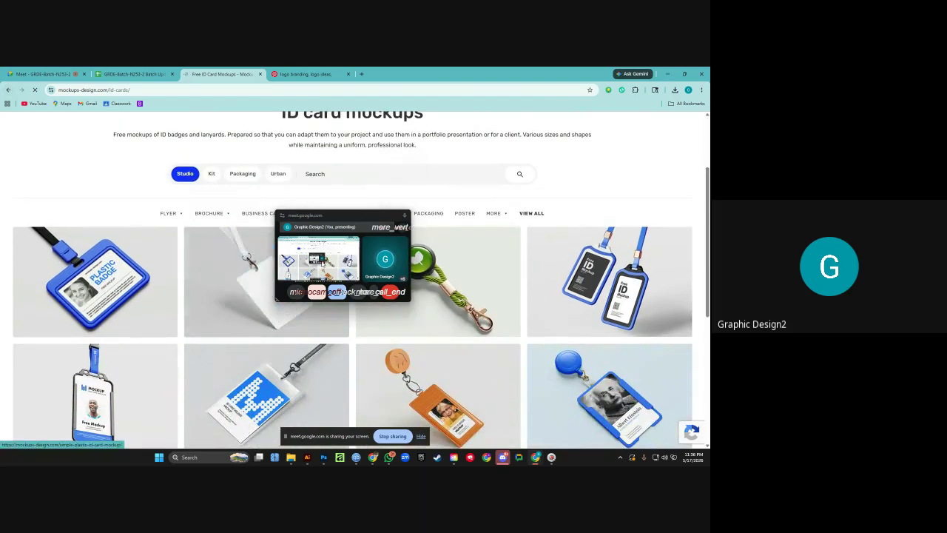
scroll(594, 271, "down", 1)
scroll(493, 281, "down", 6)
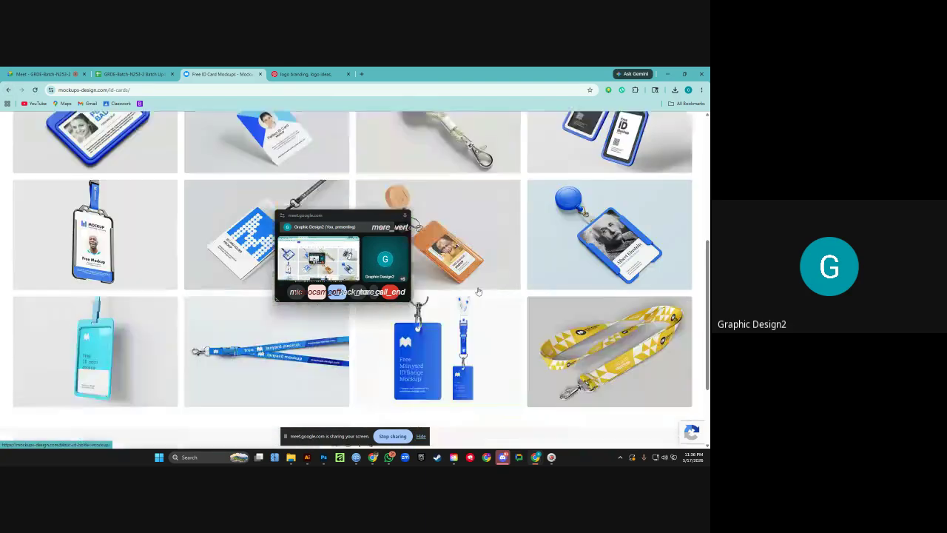
scroll(444, 296, "up", 10)
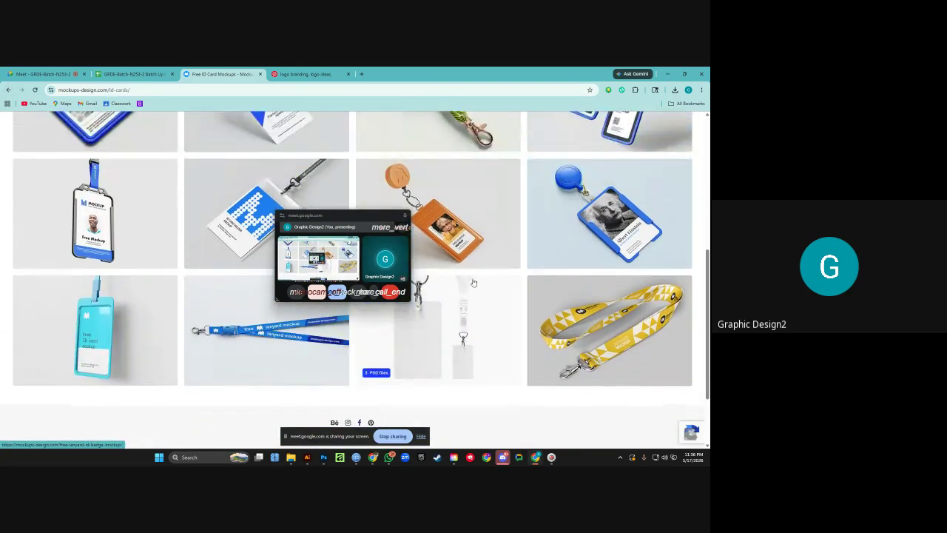
left_click(589, 237)
left_click_drag(363, 217, 173, 197)
left_click(429, 235)
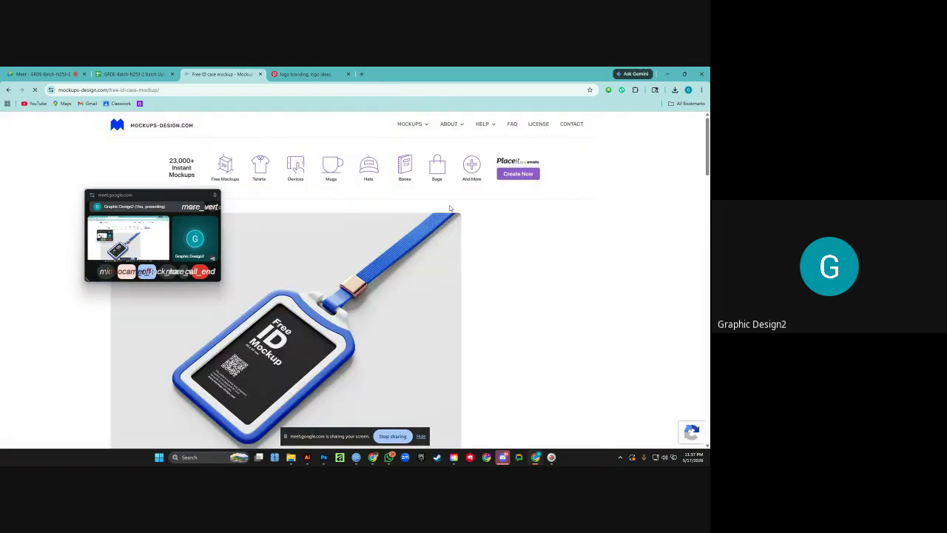
Download the Free ID case mockup from its page and open the browser's recent download history.
scroll(328, 303, "down", 5)
scroll(331, 307, "down", 6)
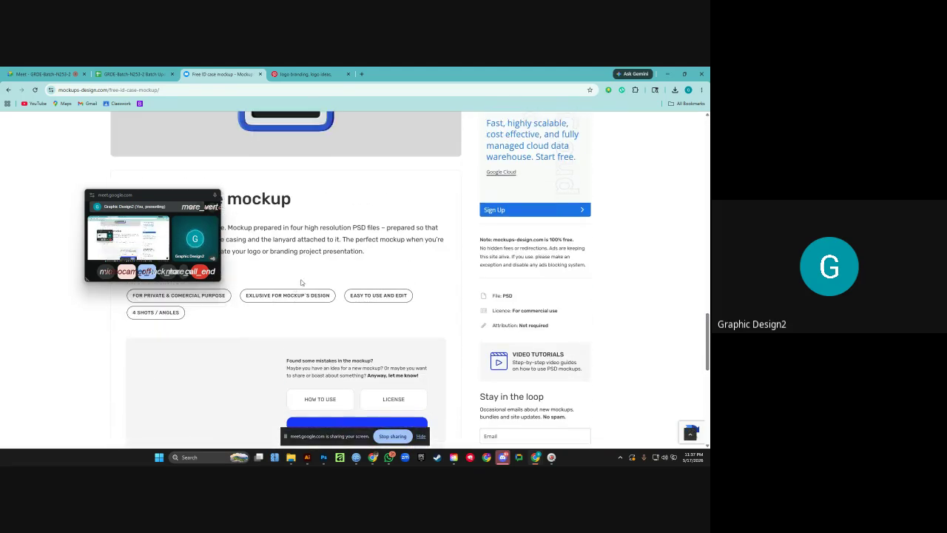
scroll(310, 281, "down", 4)
scroll(350, 259, "up", 2)
left_click(359, 245)
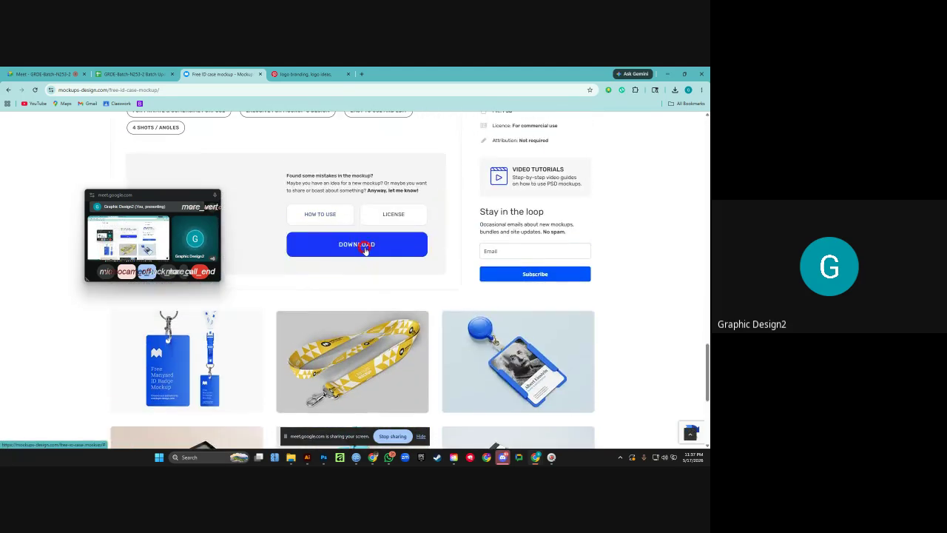
scroll(347, 281, "down", 3)
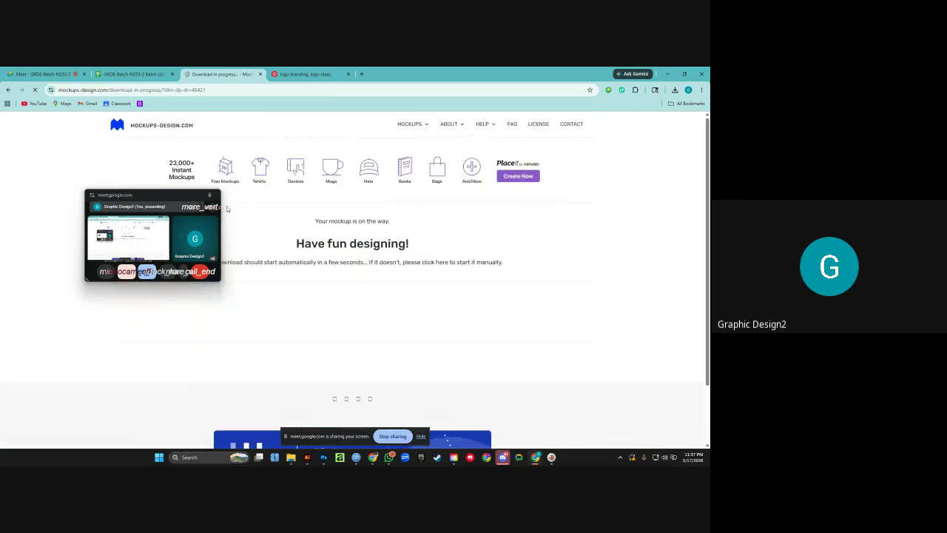
left_click_drag(160, 195, 111, 164)
scroll(285, 233, "down", 3)
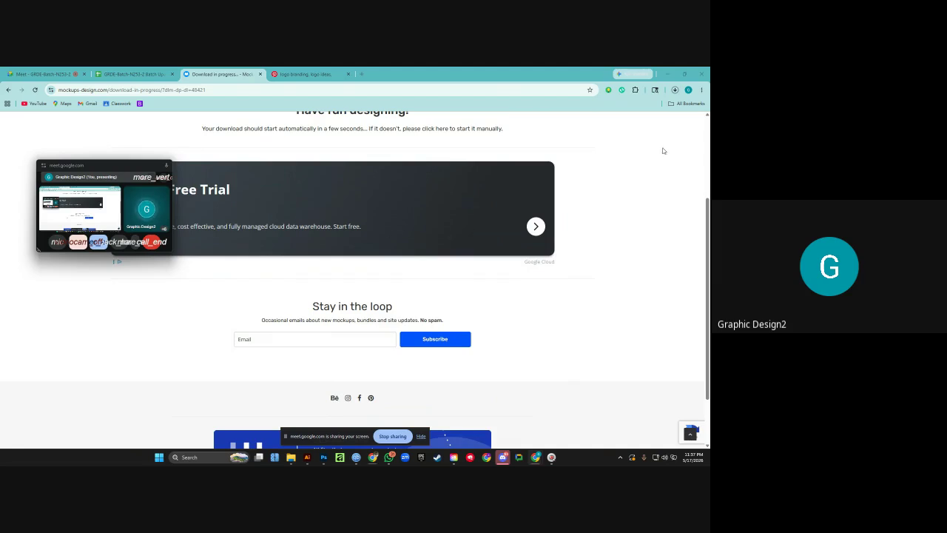
left_click(675, 89)
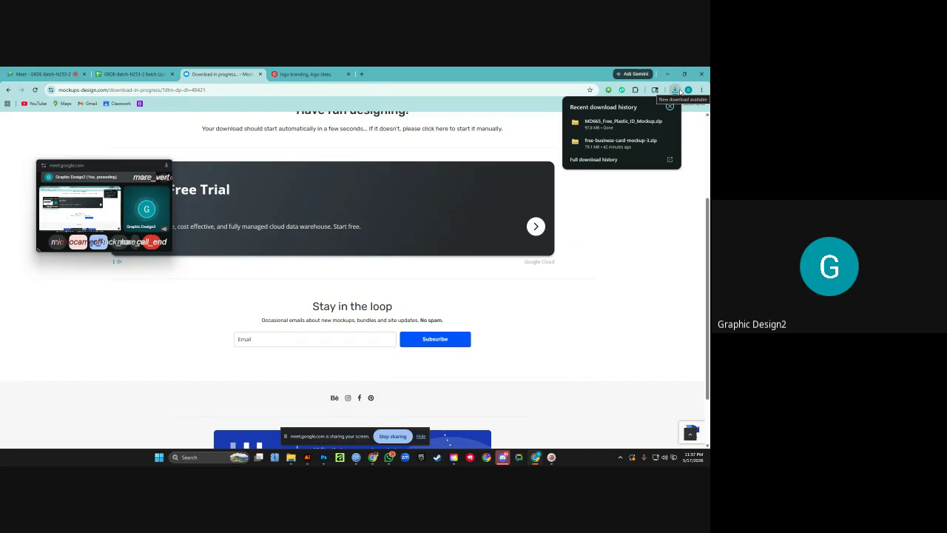
Locate the downloaded MD665_Free_Plastic_ID_Mockup.zip in the Downloads folder and extract it there.
left_click(655, 125)
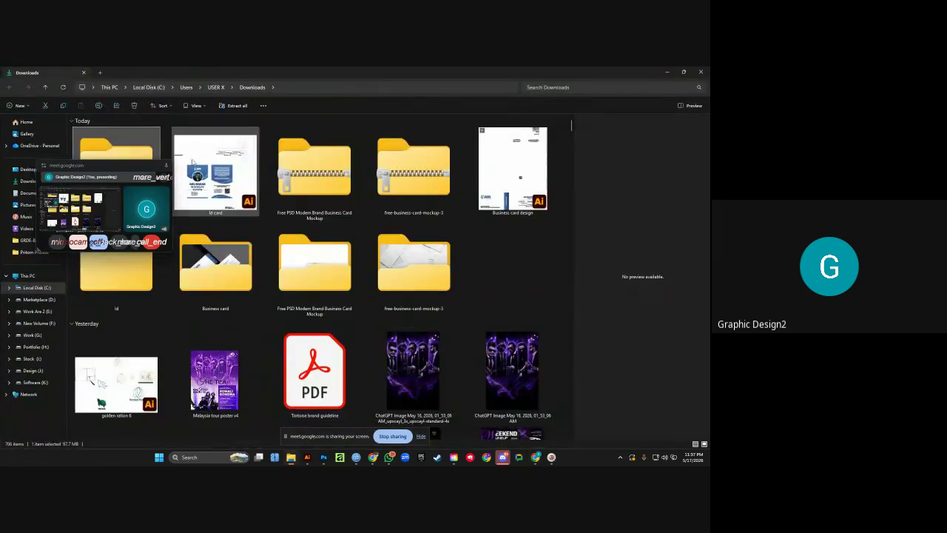
left_click_drag(132, 165, 473, 196)
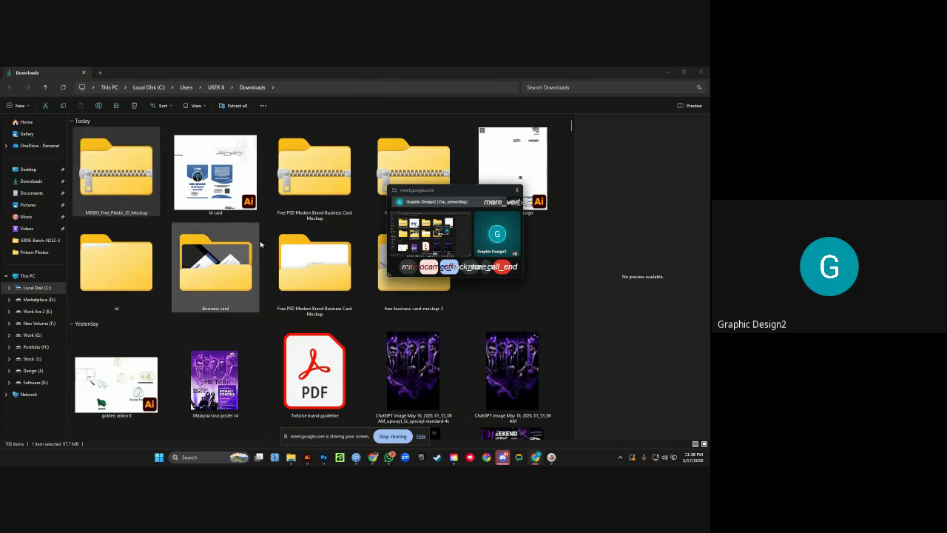
left_click_drag(443, 195, 496, 181)
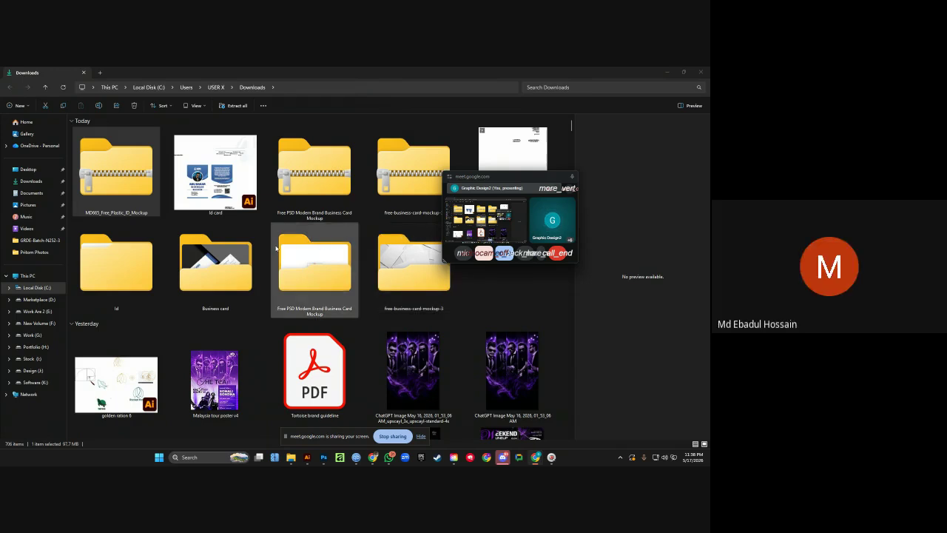
left_click_drag(481, 180, 432, 200)
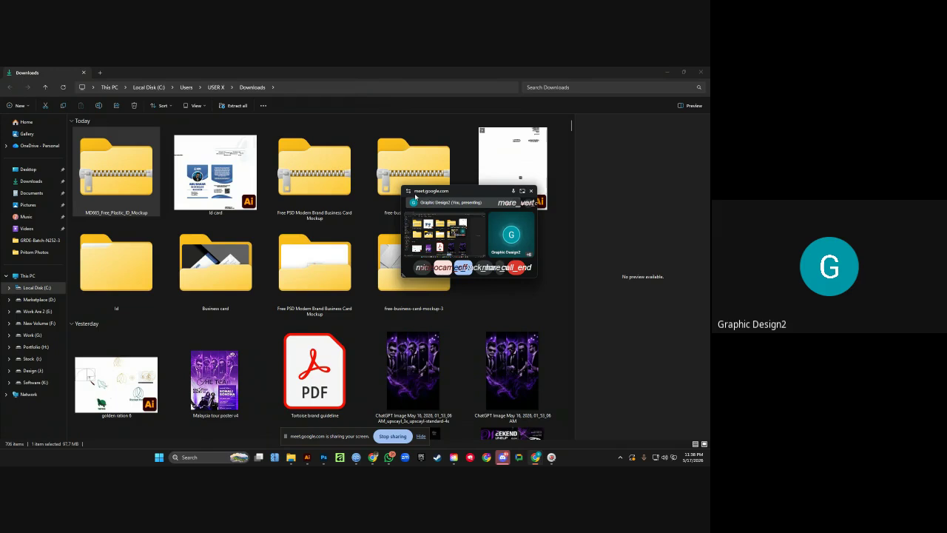
left_click_drag(441, 197, 520, 179)
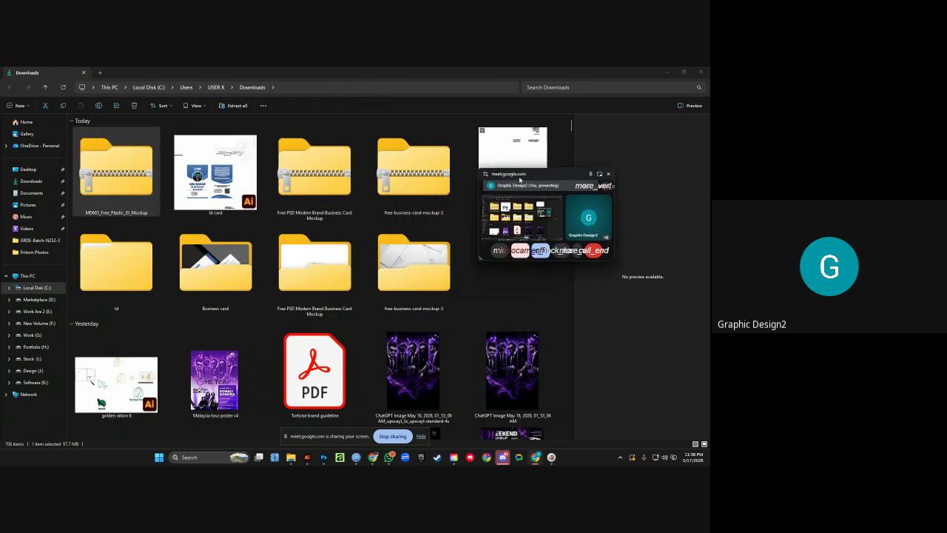
right_click(126, 194)
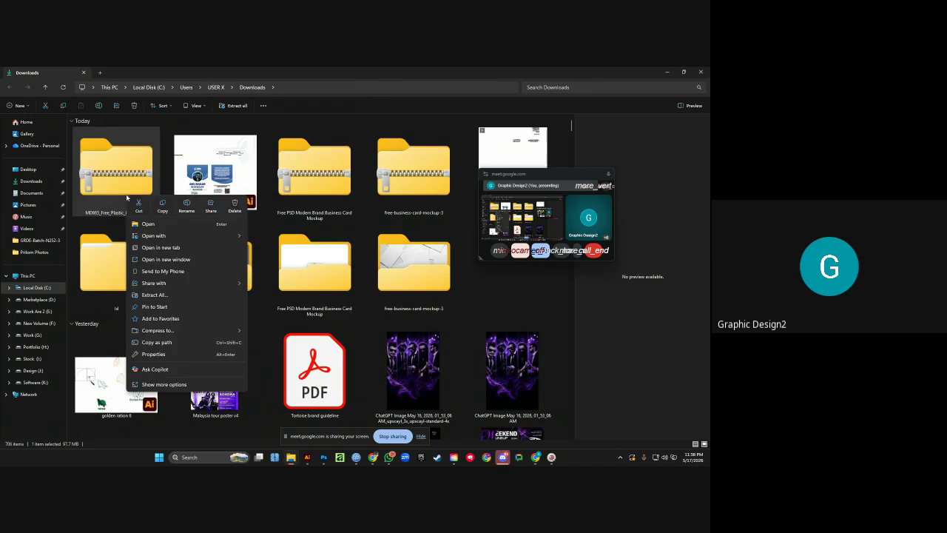
left_click(164, 384)
left_click(185, 283)
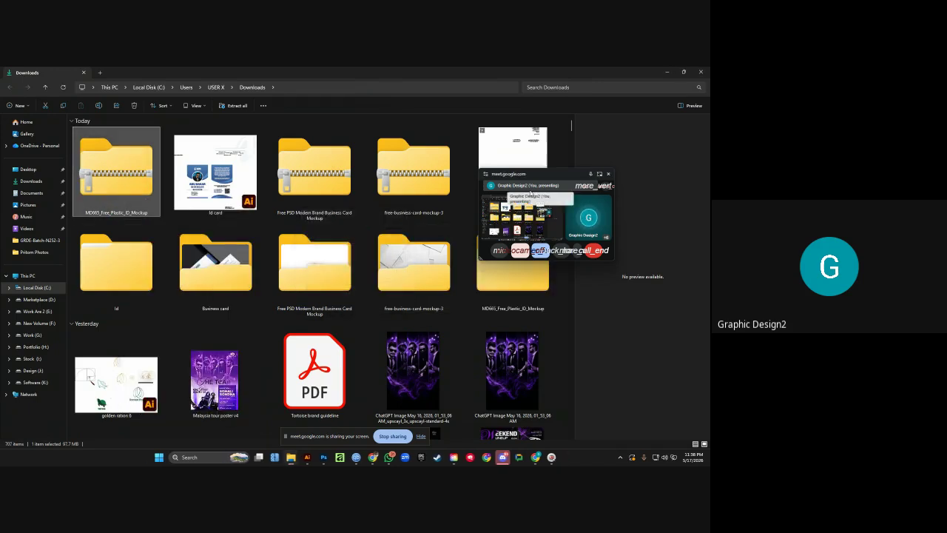
Preview the JPG images in the extracted MD665_Free_Plastic_ID_Mockup folder and open the Free_Plastic_ID_Mockup_3 PSD in Photoshop.
double_click(521, 280)
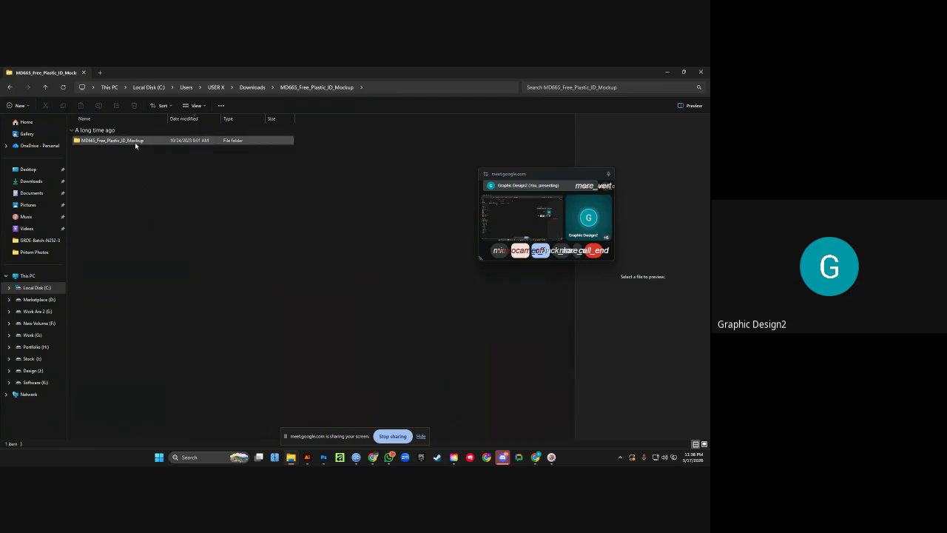
double_click(134, 140)
left_click(135, 141)
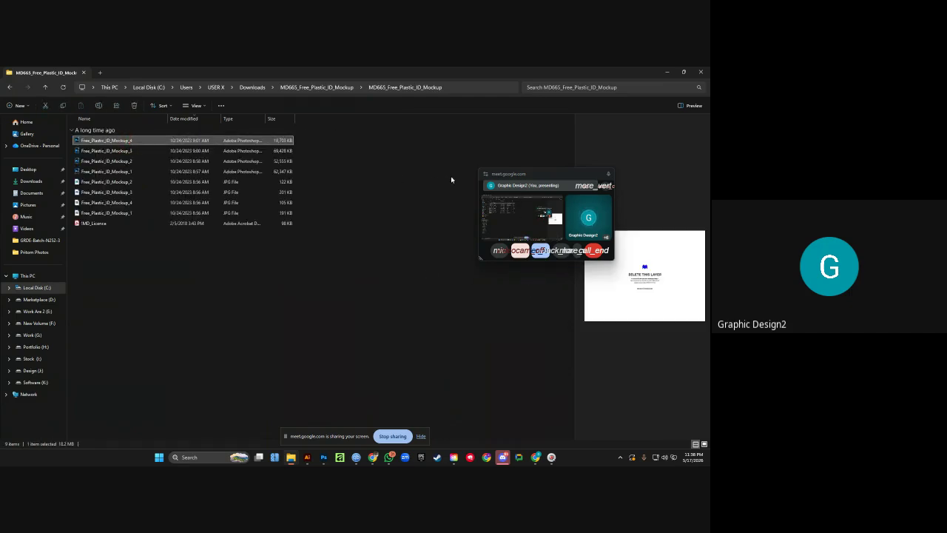
left_click(107, 182)
left_click(107, 192)
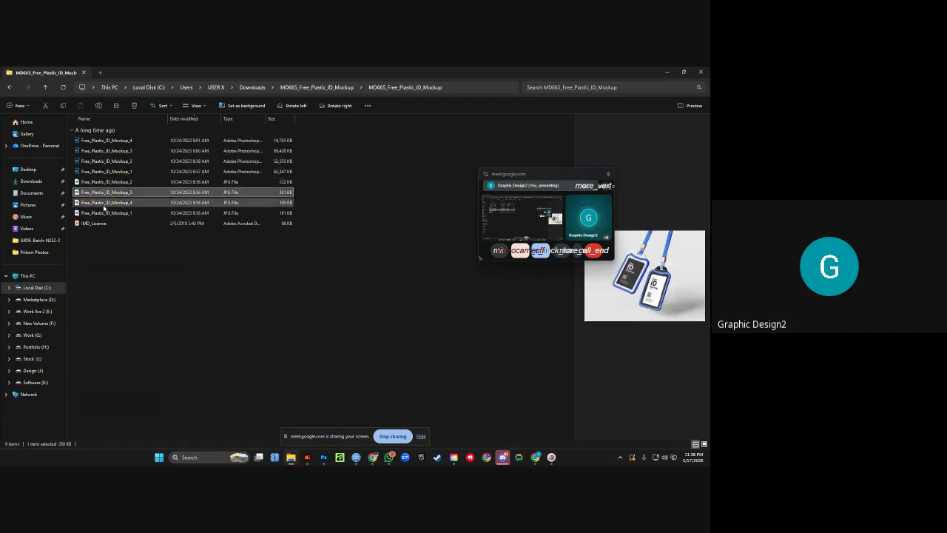
left_click(105, 204)
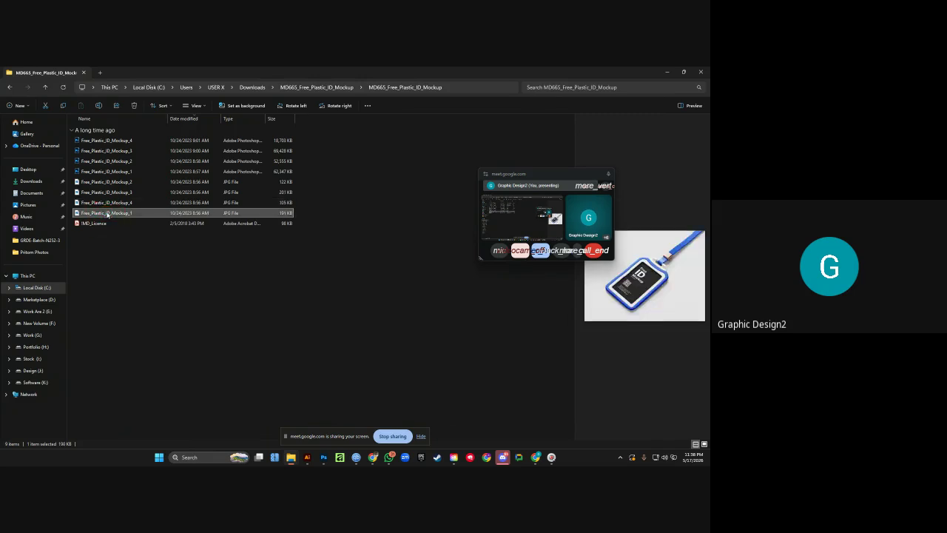
left_click(107, 192)
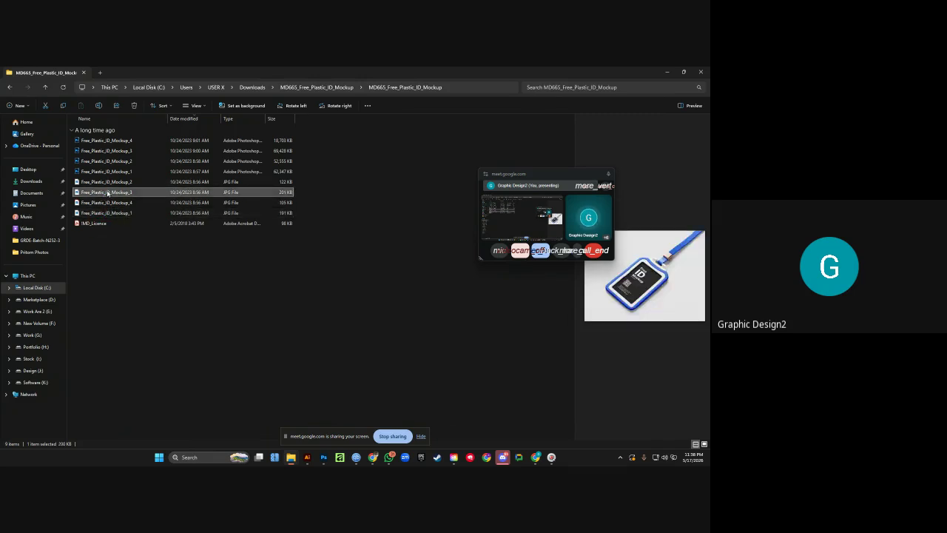
left_click(119, 151)
double_click(120, 151)
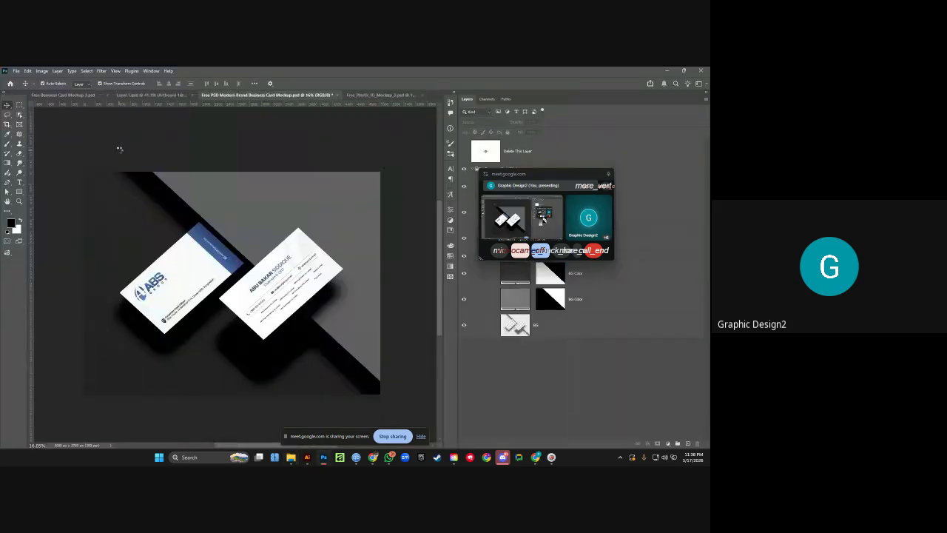
Hide the "Delete this layer" cover layer and expand the Mockup group and its Design subgroup.
left_click(463, 152)
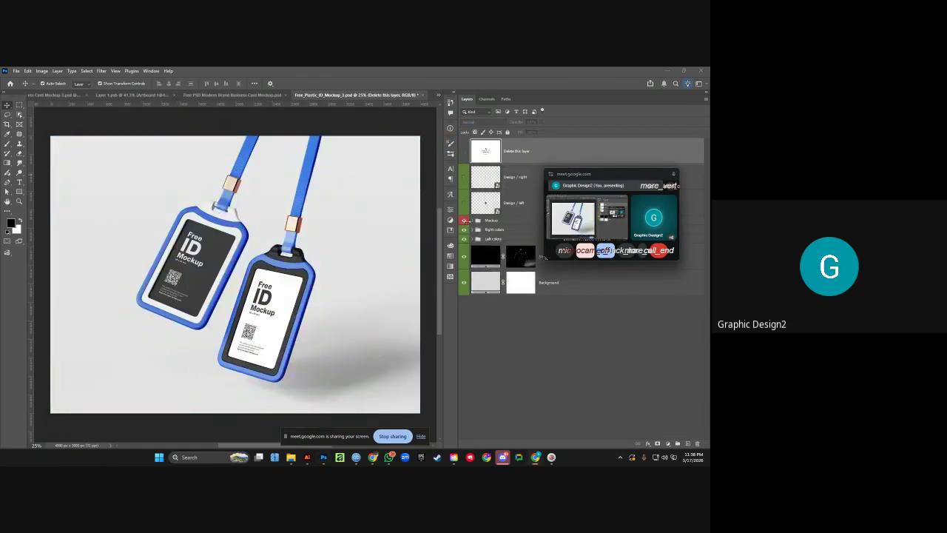
left_click(474, 221)
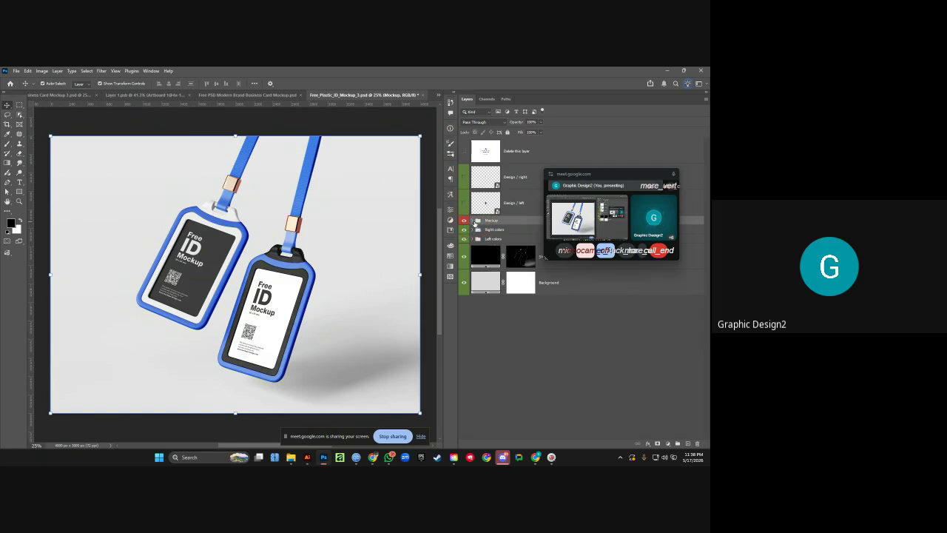
left_click(471, 221)
left_click(495, 248)
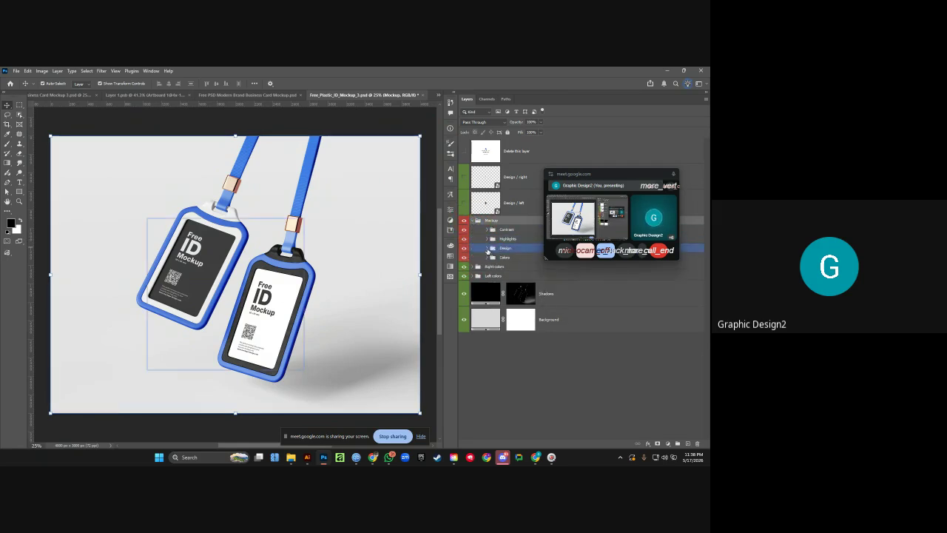
left_click(487, 249)
left_click(488, 260)
left_click_drag(610, 175, 617, 148)
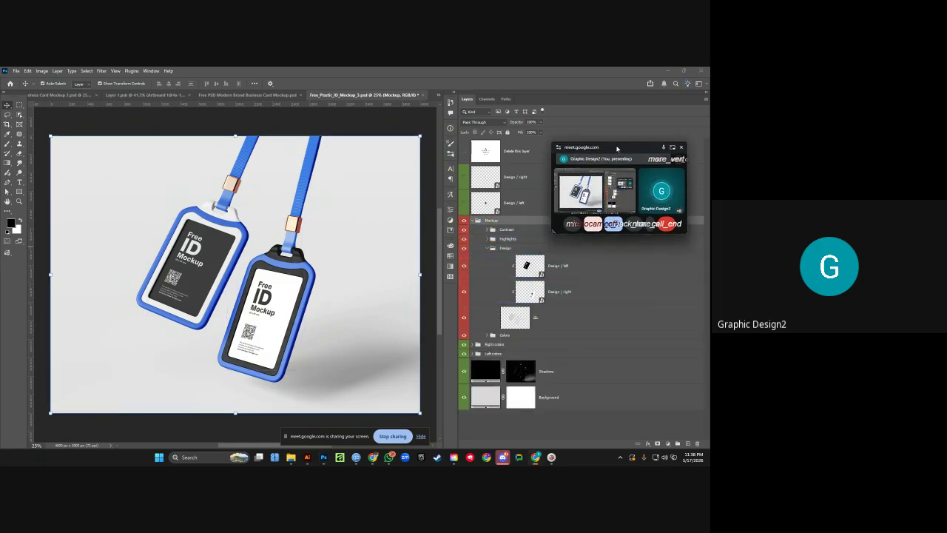
Open the "Design / left" smart object and place Artboard 2@4x-100 from the Downloads Id/4x folder as an embedded image.
left_click(543, 275)
double_click(543, 275)
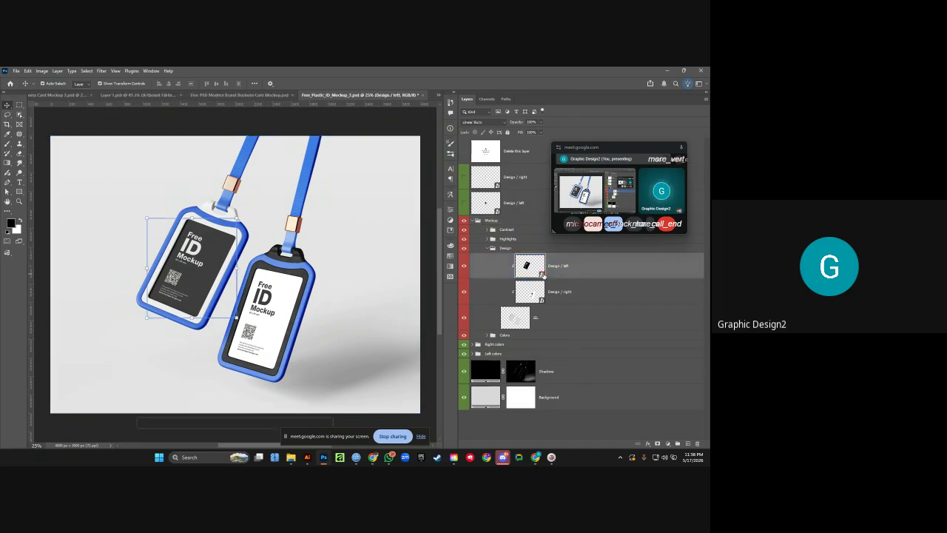
left_click(15, 70)
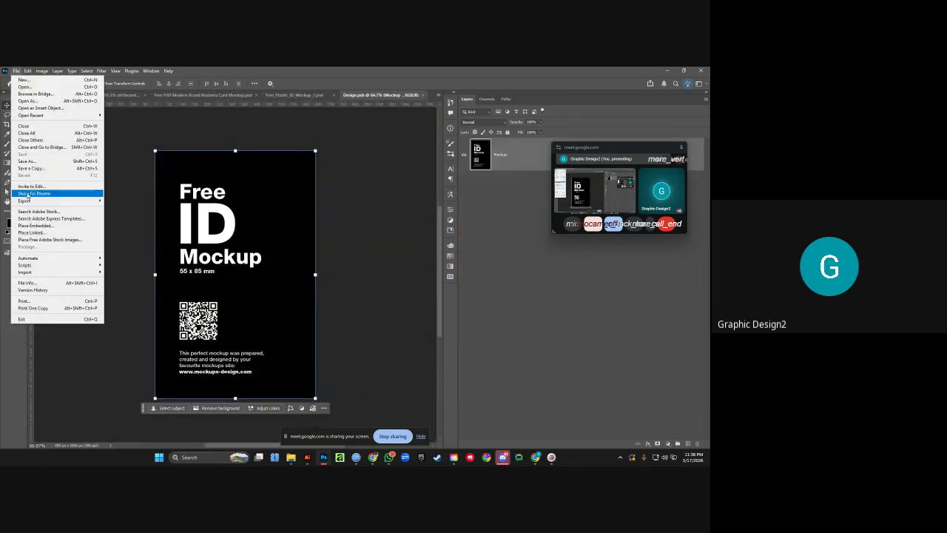
left_click(33, 220)
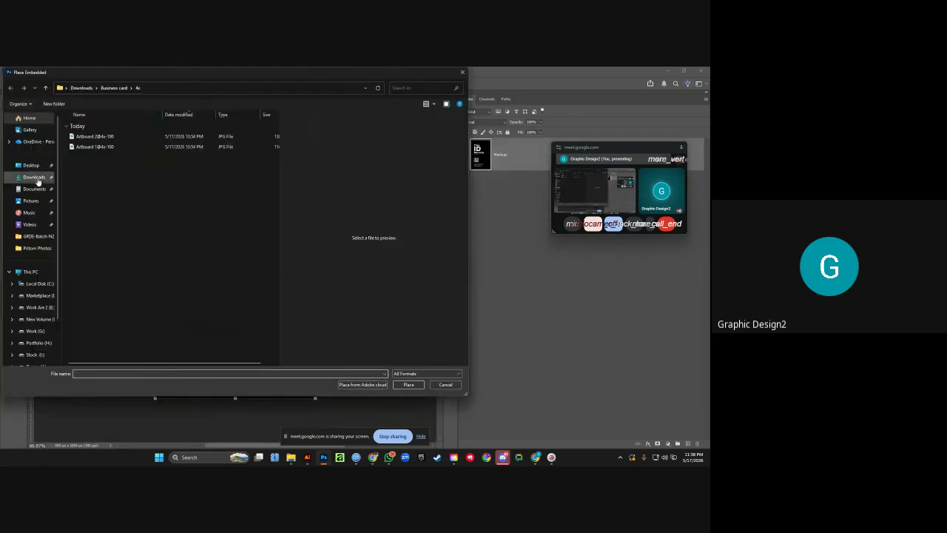
left_click(104, 136)
left_click(82, 88)
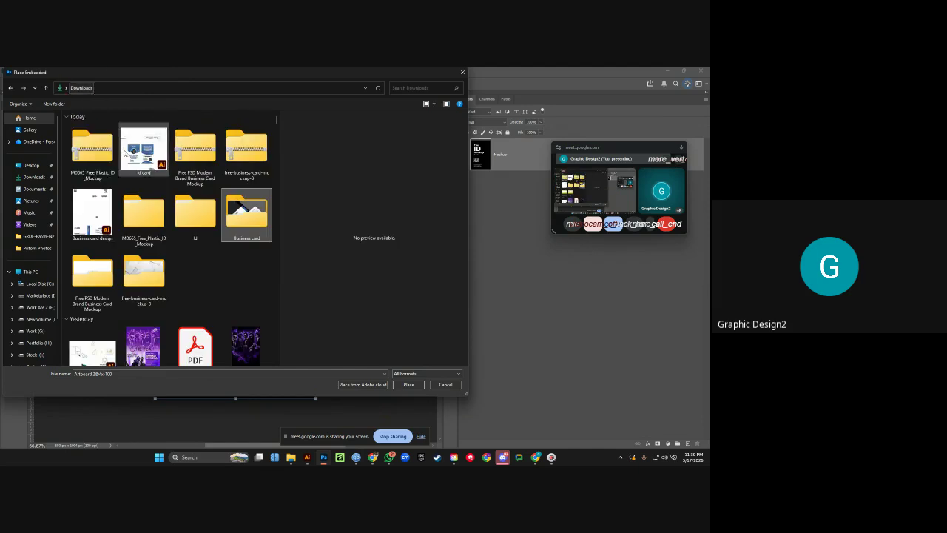
double_click(200, 222)
double_click(87, 136)
left_click(85, 137)
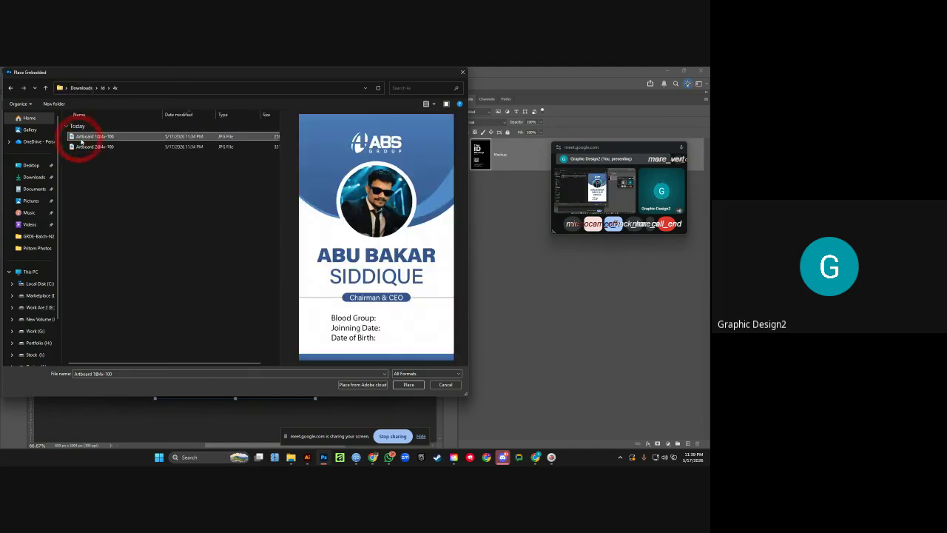
key("Down")
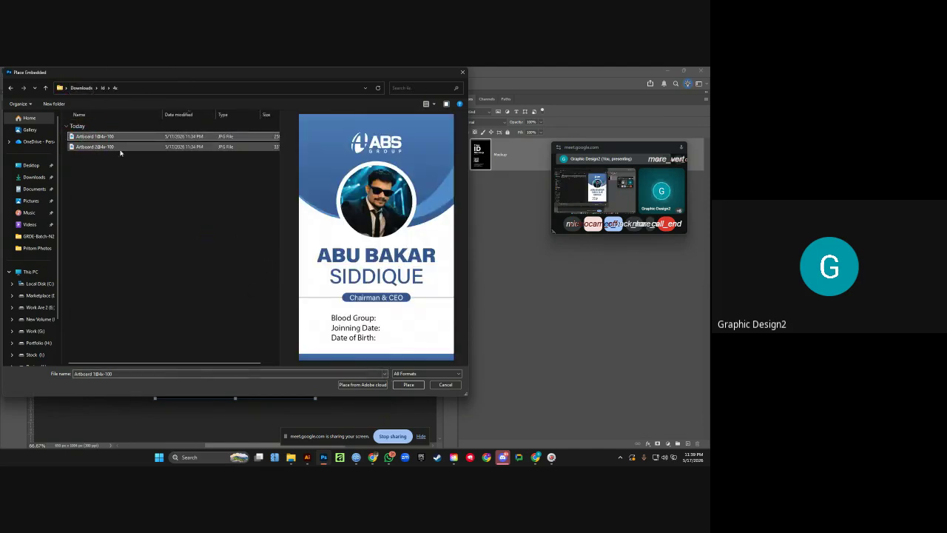
left_click(408, 384)
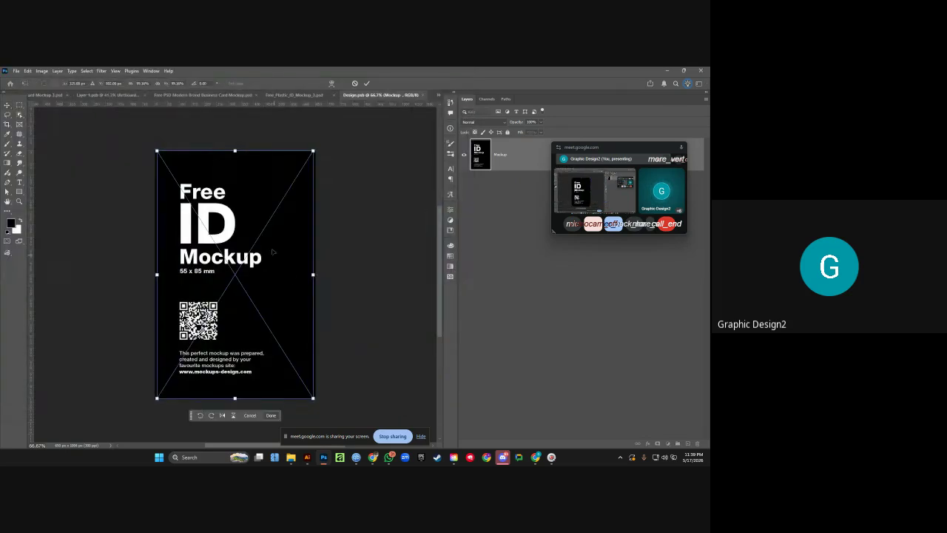
Widen the placed card back evenly to fill the canvas width, commit it, then save and close the smart object.
key("alt")
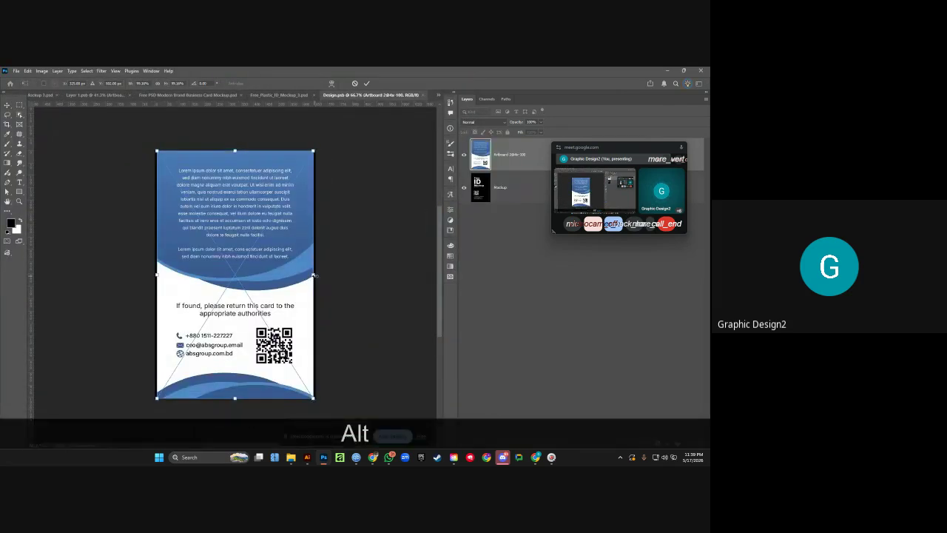
left_click_drag(314, 275, 315, 275)
left_click(367, 84)
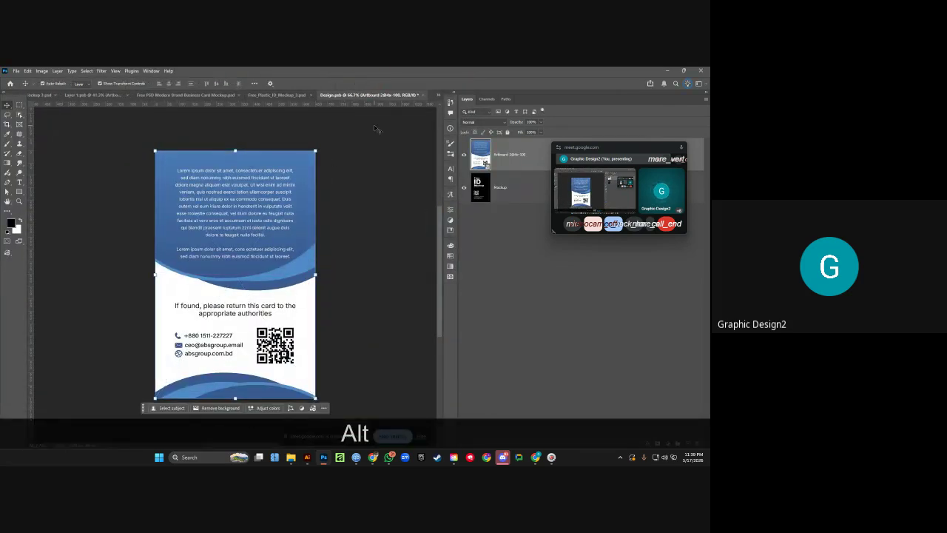
key("ctrl+s")
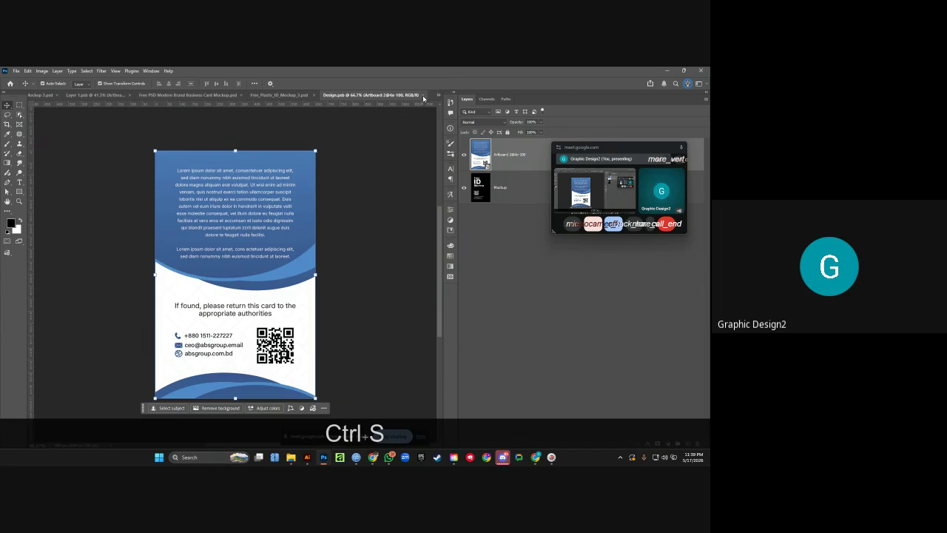
left_click(422, 96)
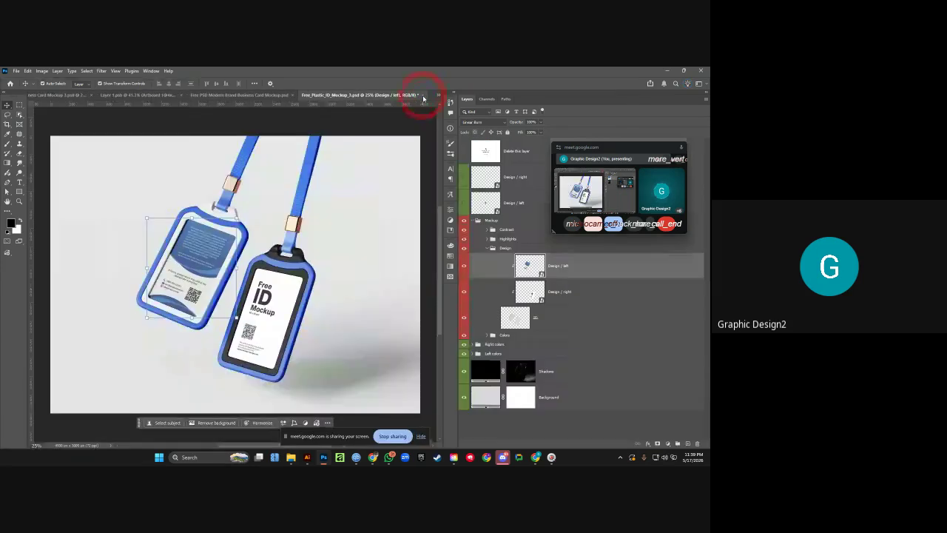
Open the "Design / right" smart object and place Artboard 1@4x-100, the card front, as an embedded image.
double_click(540, 296)
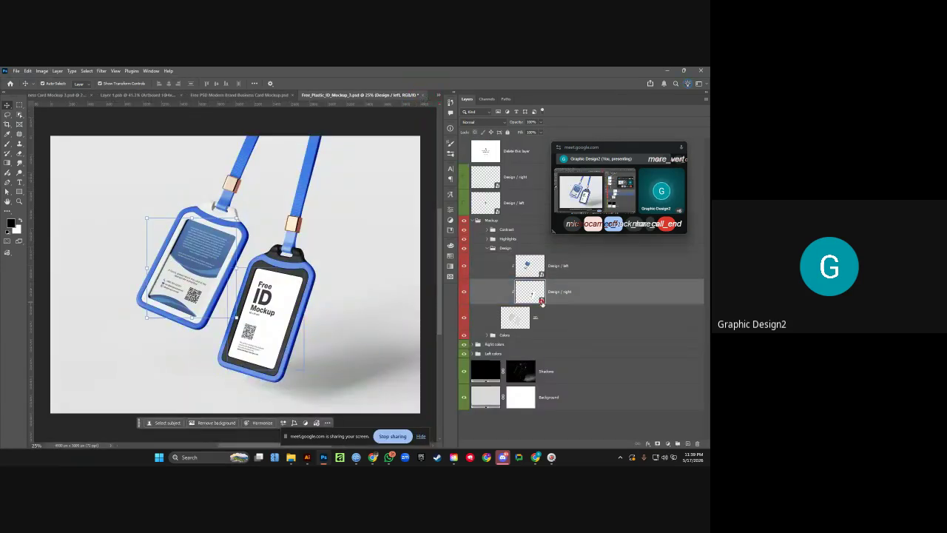
left_click(15, 70)
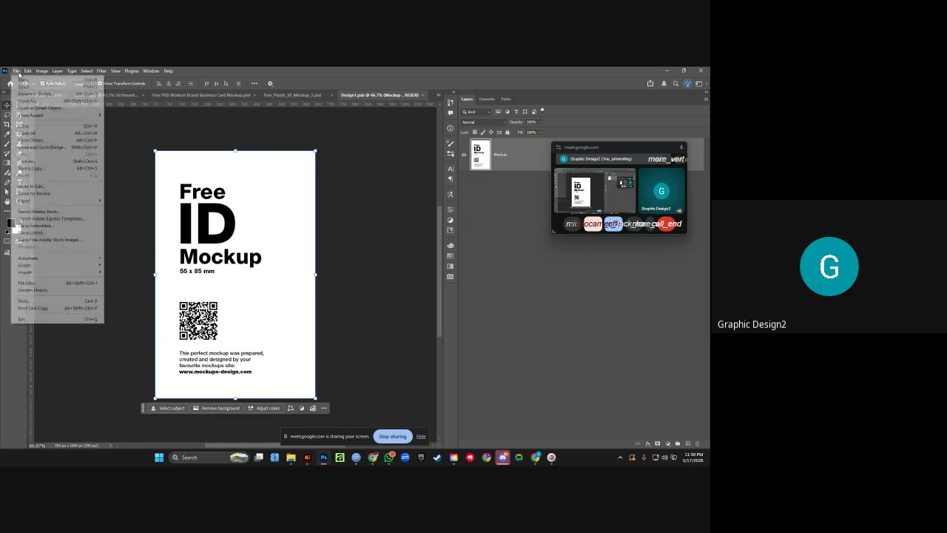
left_click(37, 224)
left_click(97, 147)
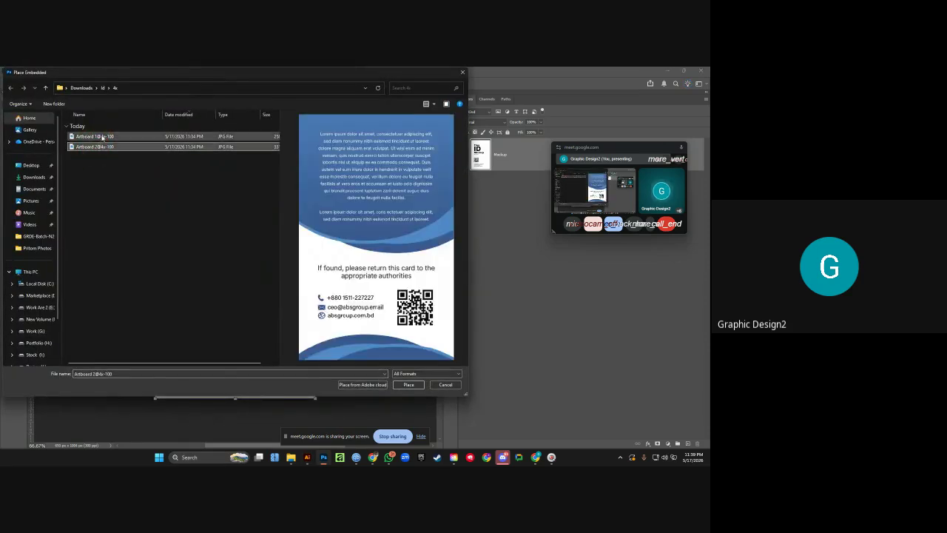
left_click(96, 136)
left_click(408, 384)
Widen the placed card front evenly to the canvas edges, commit it, then save and close the smart object.
key("alt")
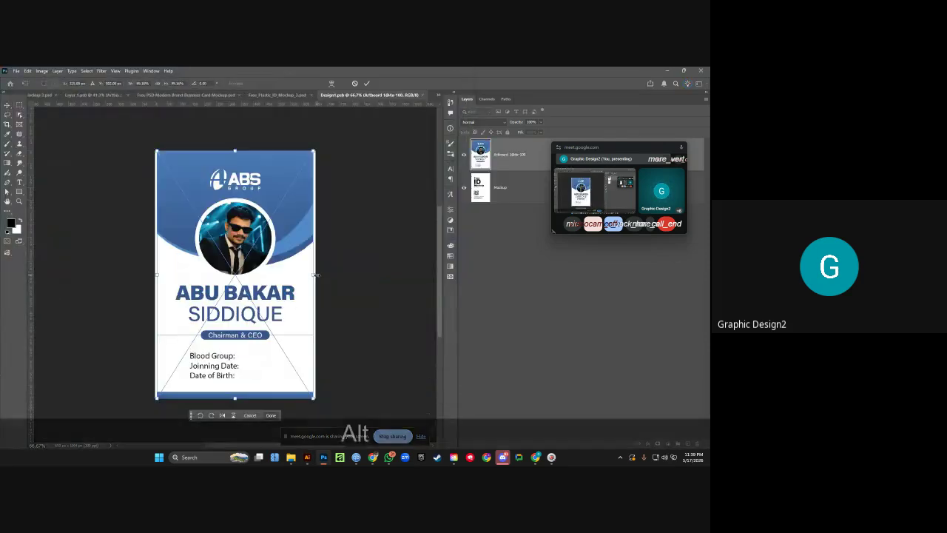
left_click_drag(315, 274, 317, 275)
left_click(368, 84)
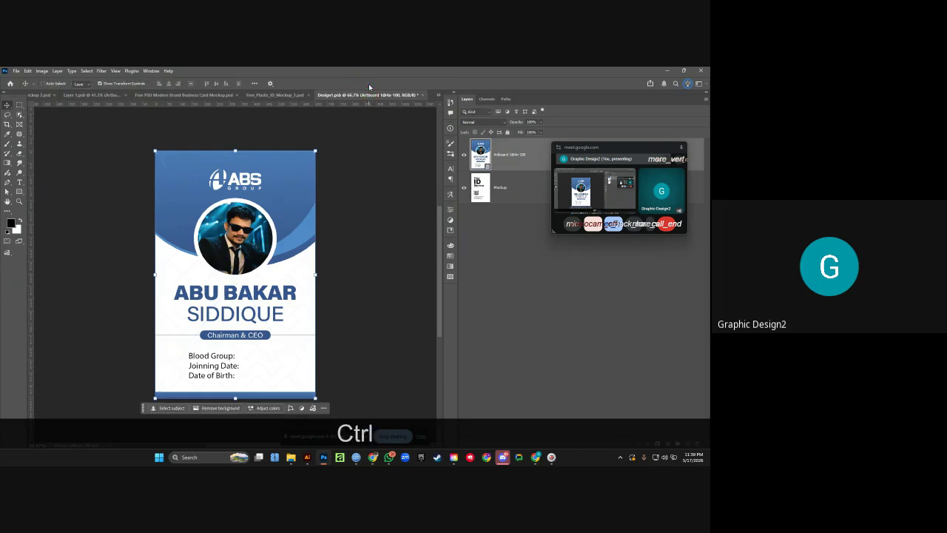
key("ctrl+s")
left_click(424, 97)
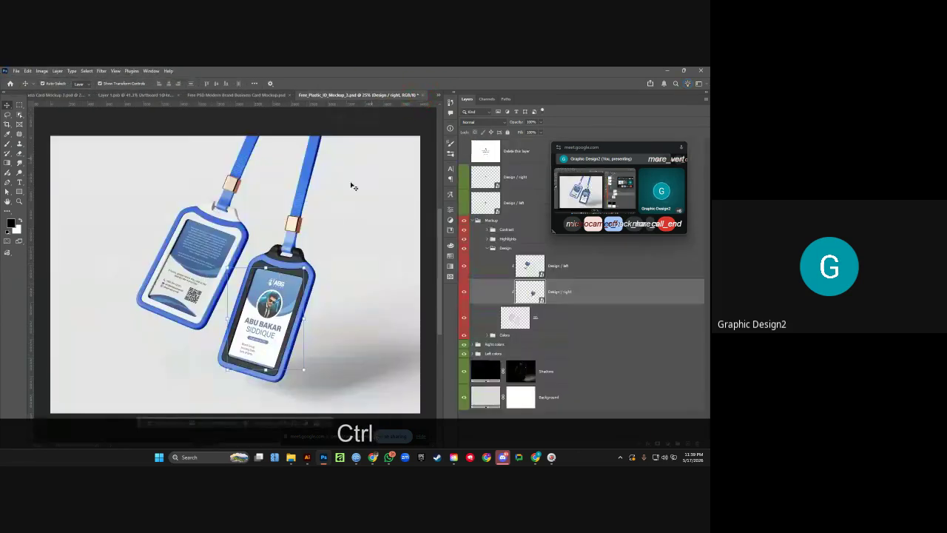
Change the mockup's Background fill colour to dark navy #171754.
left_click(510, 319)
double_click(486, 398)
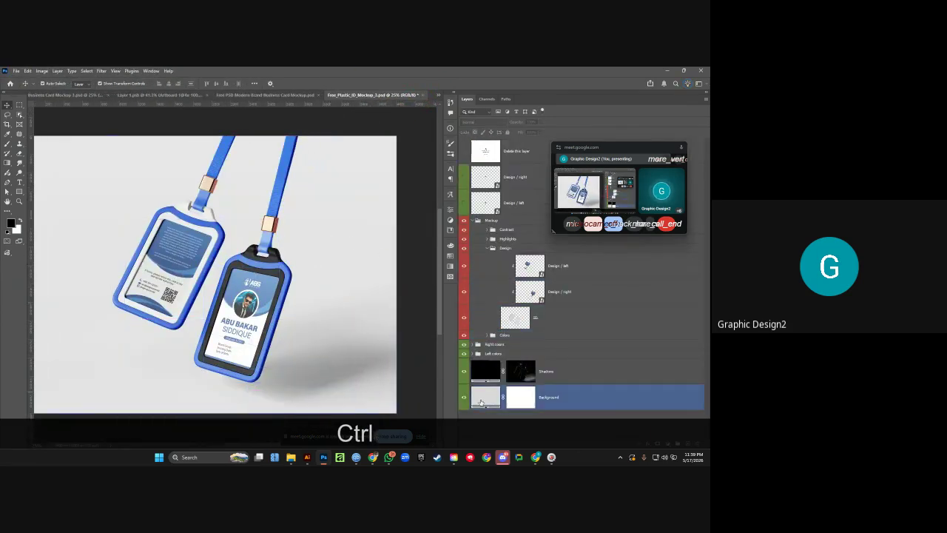
left_click(279, 271)
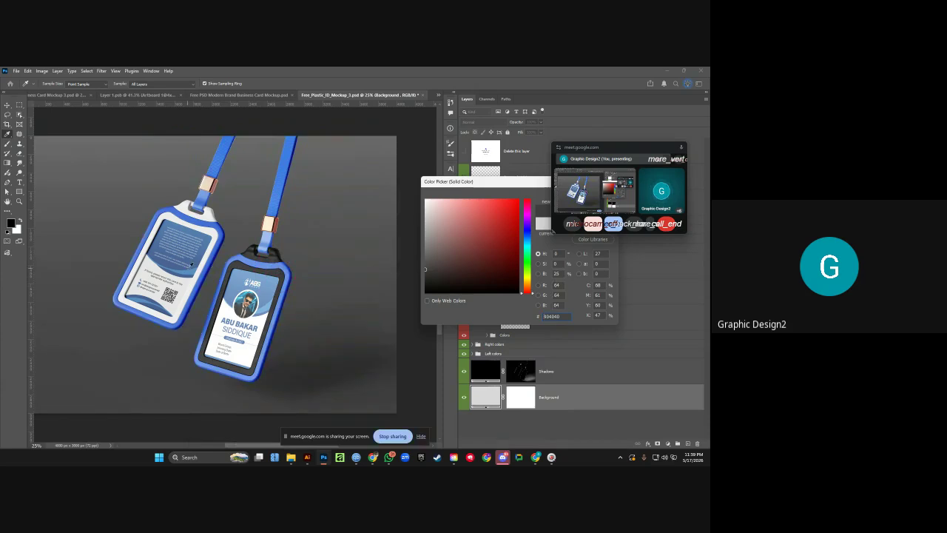
left_click(376, 276)
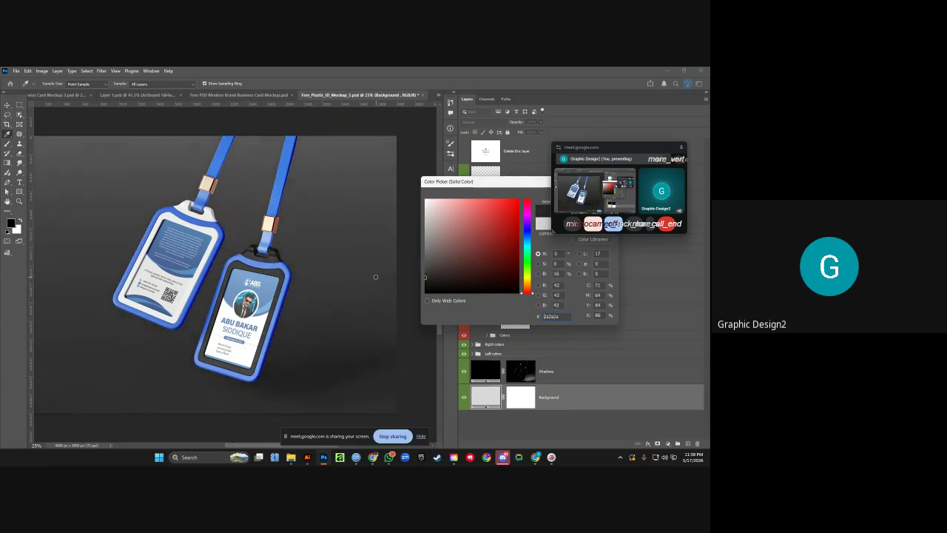
left_click(288, 287)
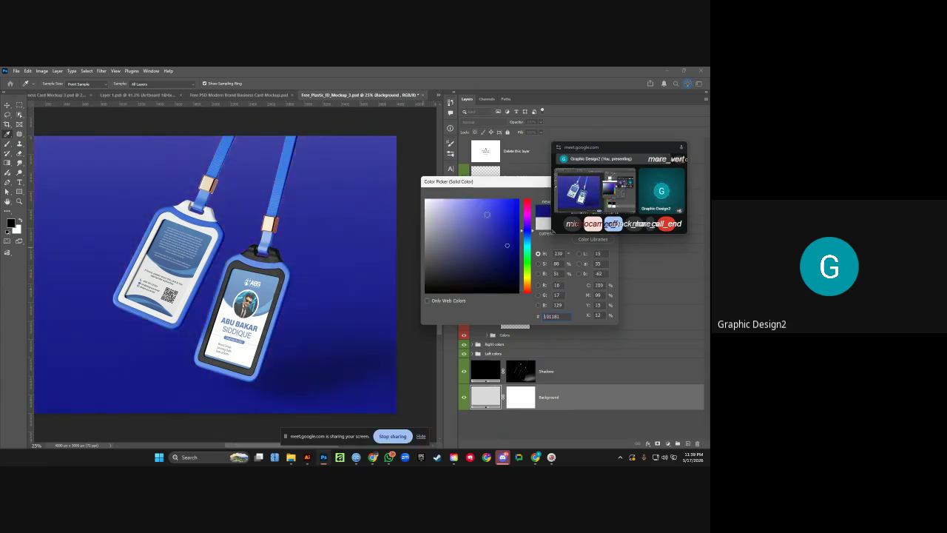
left_click_drag(529, 185, 476, 177)
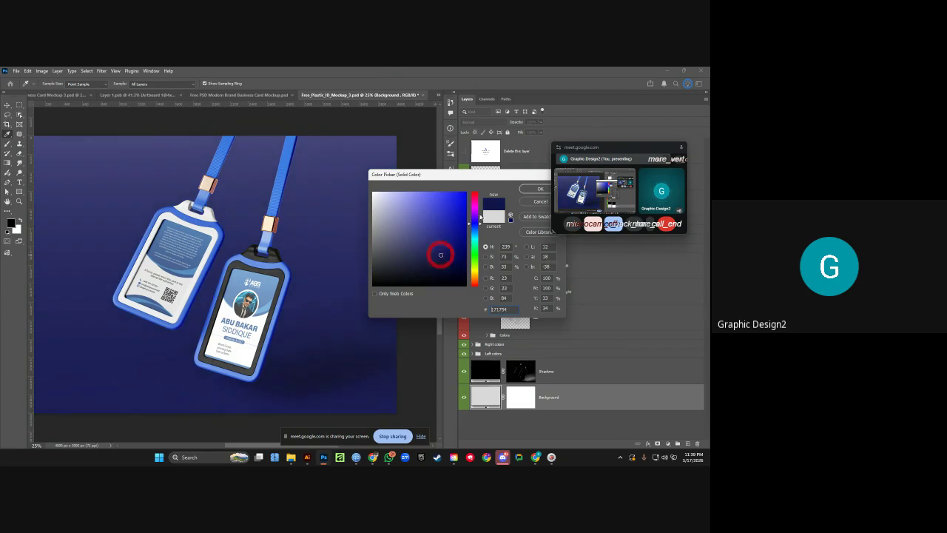
left_click(528, 190)
Compare the mockup with the Contrast and Highlights groups hidden and shown, and inspect the layer inside Highlights.
scroll(356, 307, "up", 3)
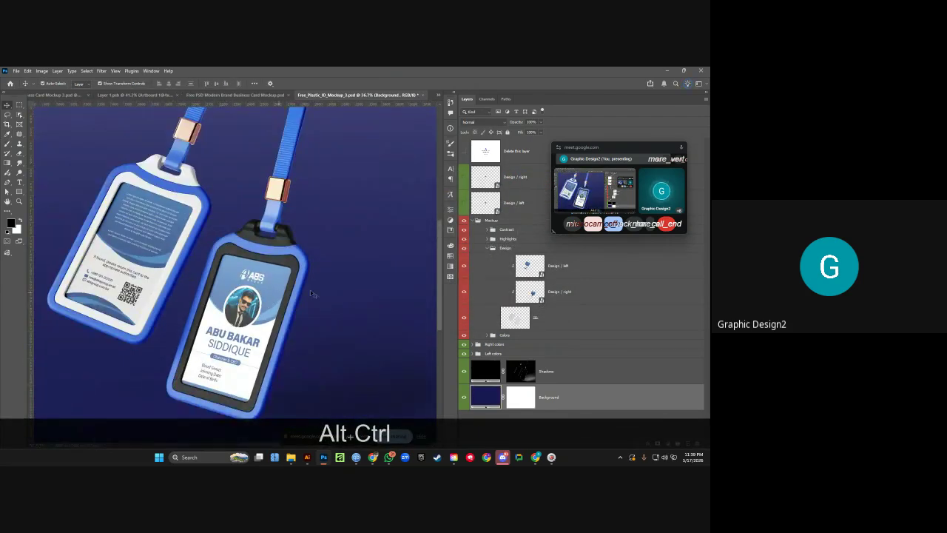
left_click(464, 238)
left_click(464, 238)
left_click(464, 229)
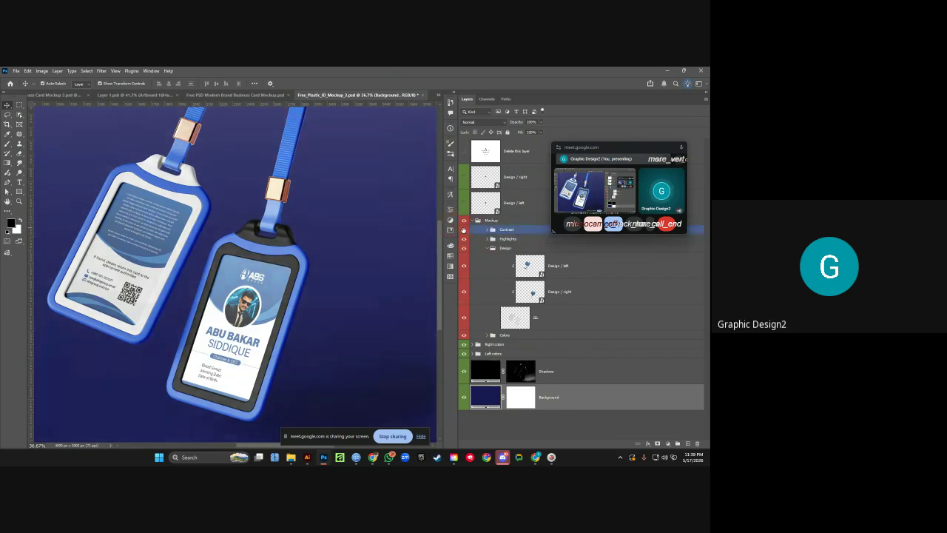
left_click(464, 230)
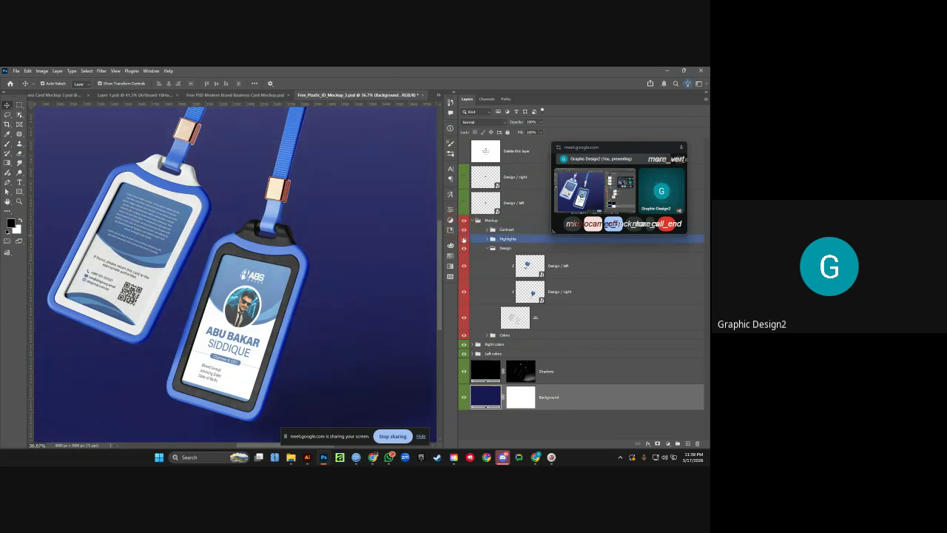
left_click(487, 239)
left_click(487, 239)
left_click(518, 256)
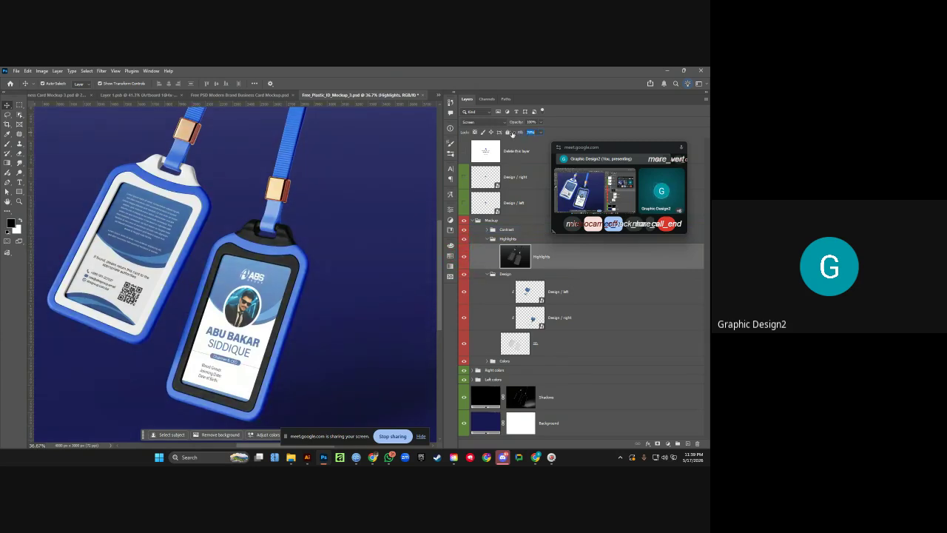
scroll(331, 176, "down", 4)
left_click(403, 188)
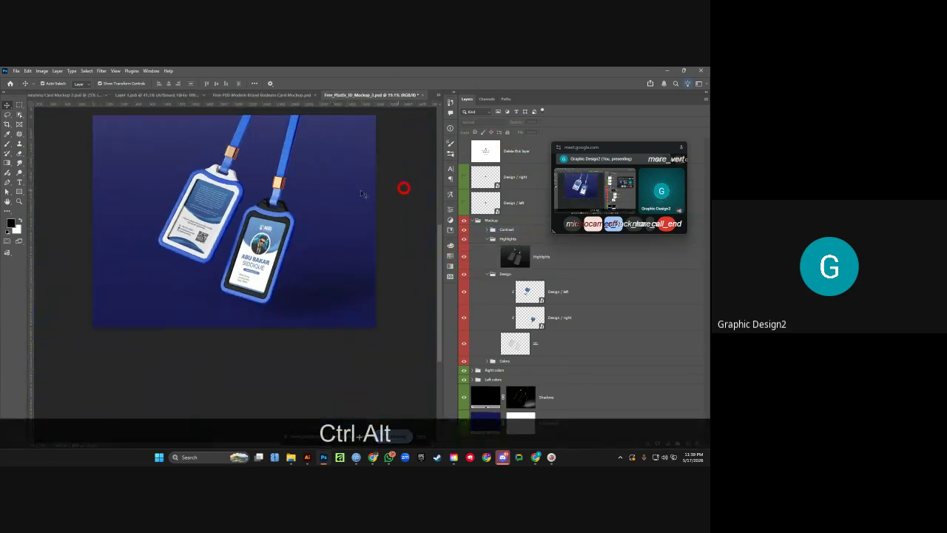
left_click(361, 193)
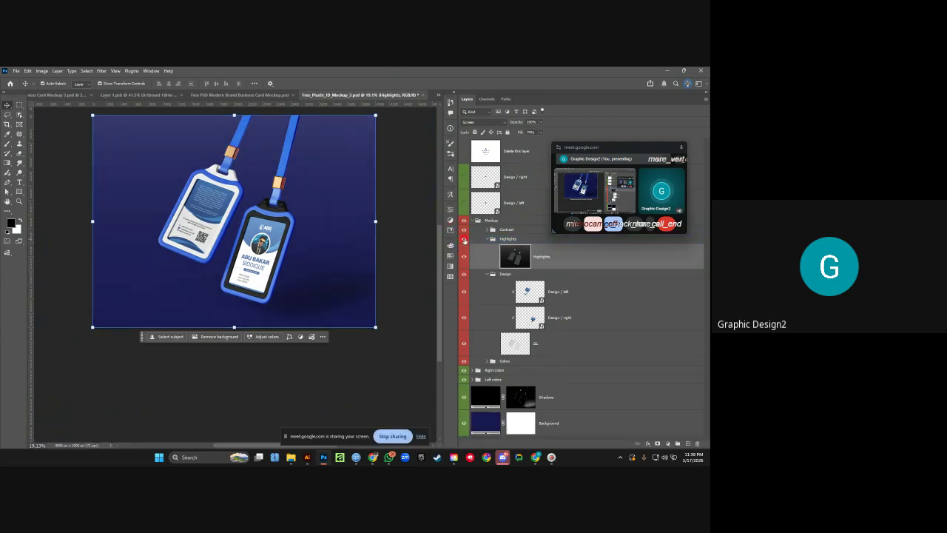
Compare the mockup with the Right colors, Left colors and Shadow layers hidden and shown.
left_click(464, 370)
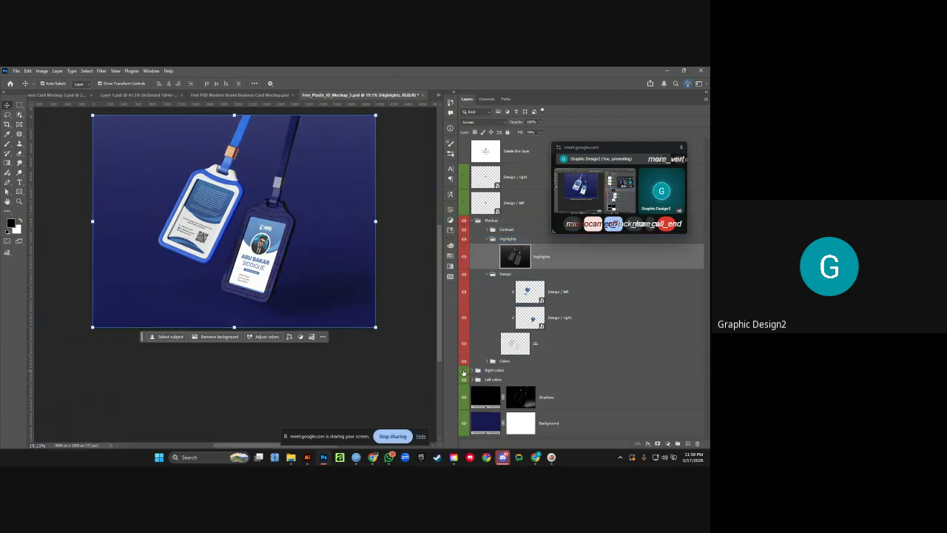
left_click(464, 370)
left_click(464, 379)
left_click(464, 379)
left_click(465, 396)
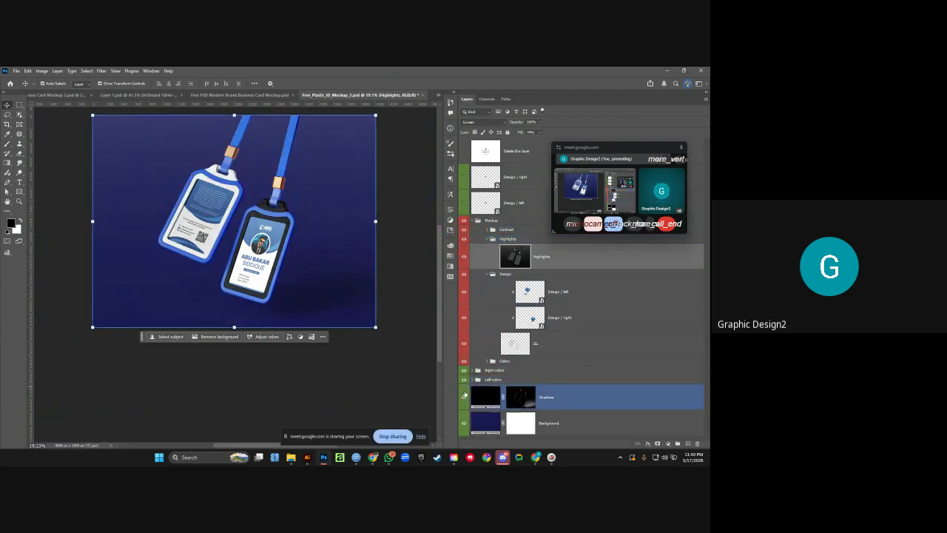
left_click(471, 229)
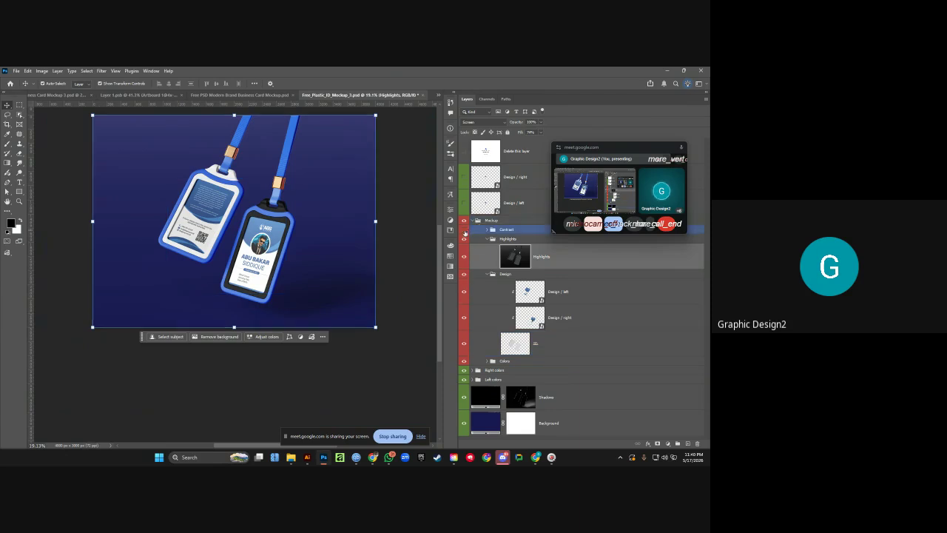
Collapse the Mockup group and examine both ID cards against the navy background, close up and at full view.
left_click(477, 220)
scroll(412, 217, "down", 2)
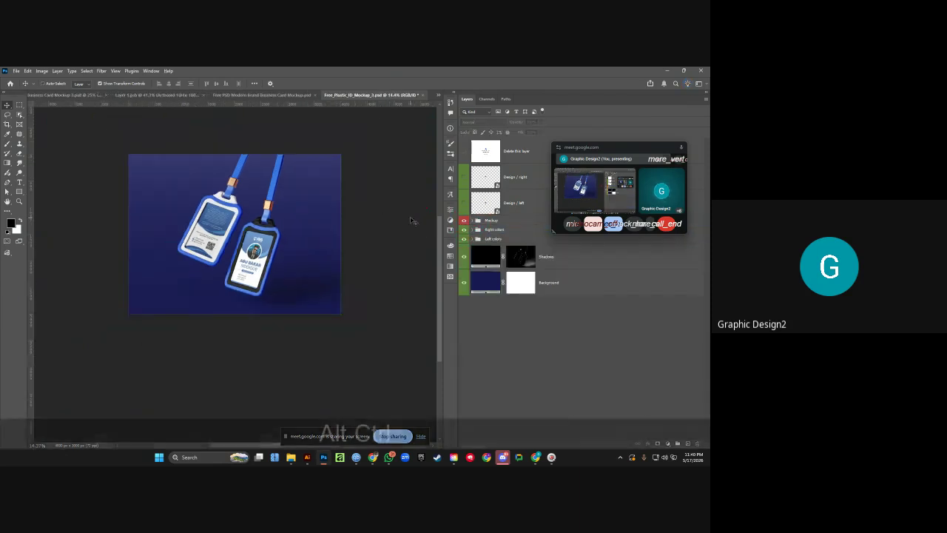
scroll(389, 215, "up", 3)
scroll(297, 235, "up", 3)
scroll(296, 235, "down", 4)
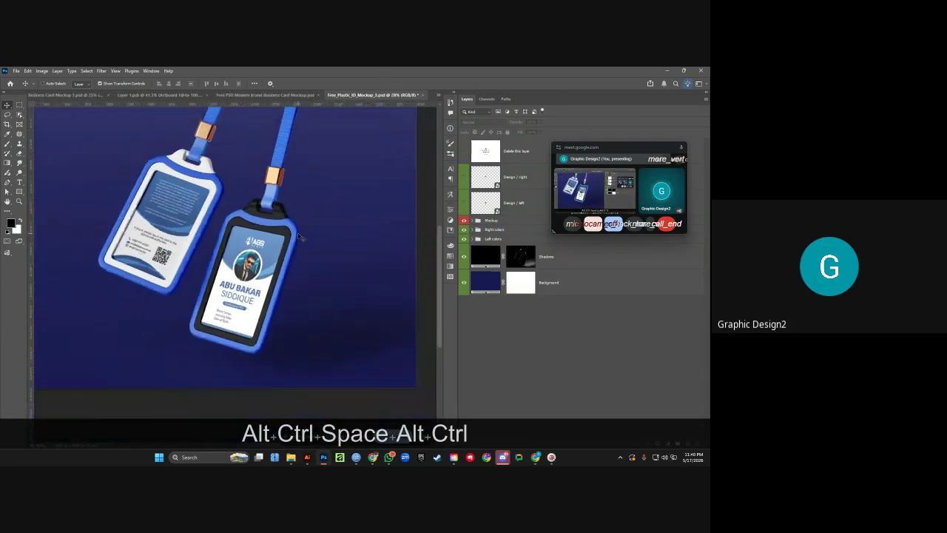
scroll(272, 235, "up", 2)
scroll(272, 236, "up", 2)
scroll(272, 235, "down", 2)
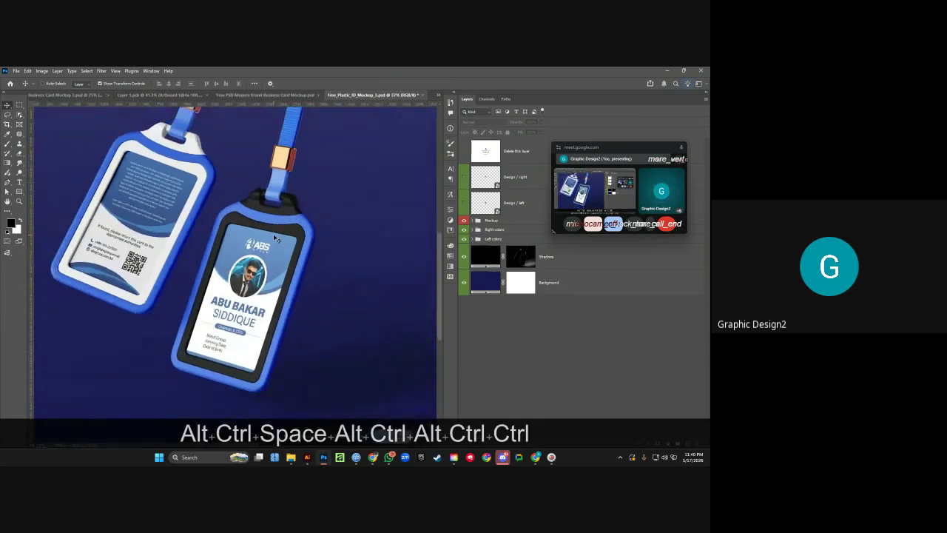
left_click_drag(273, 236, 312, 239)
left_click(577, 282)
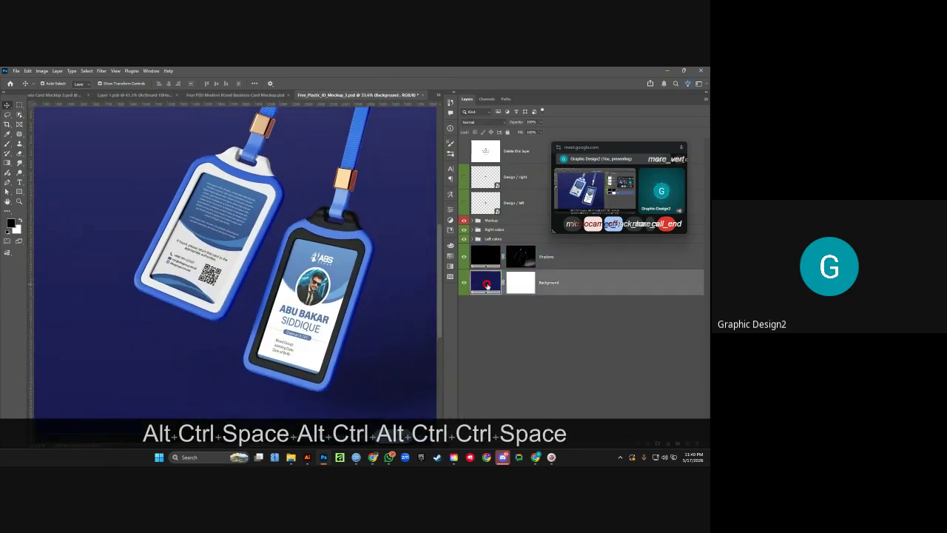
Expand the Left colors group and recolour its Case 2 layer with the muted blue sampled from the card back.
left_click(469, 239)
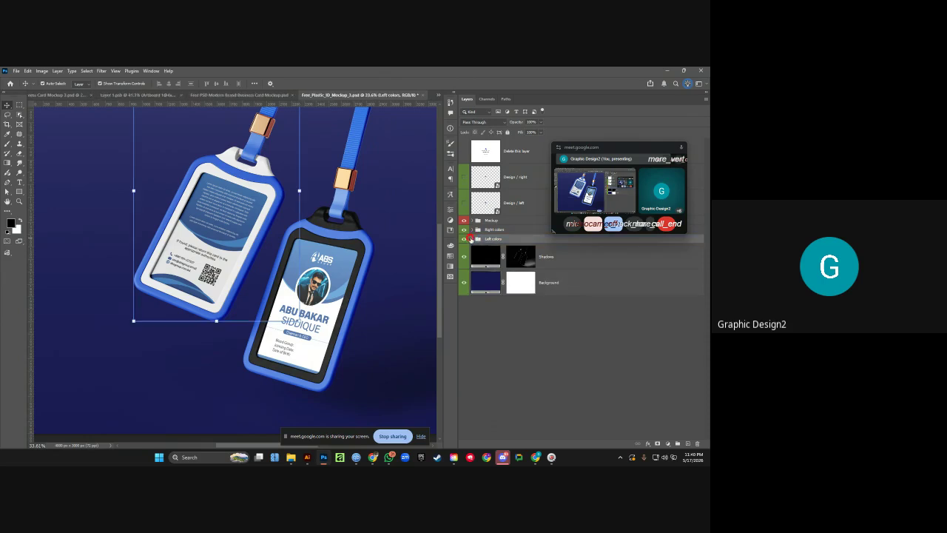
left_click(474, 239)
left_click(503, 280)
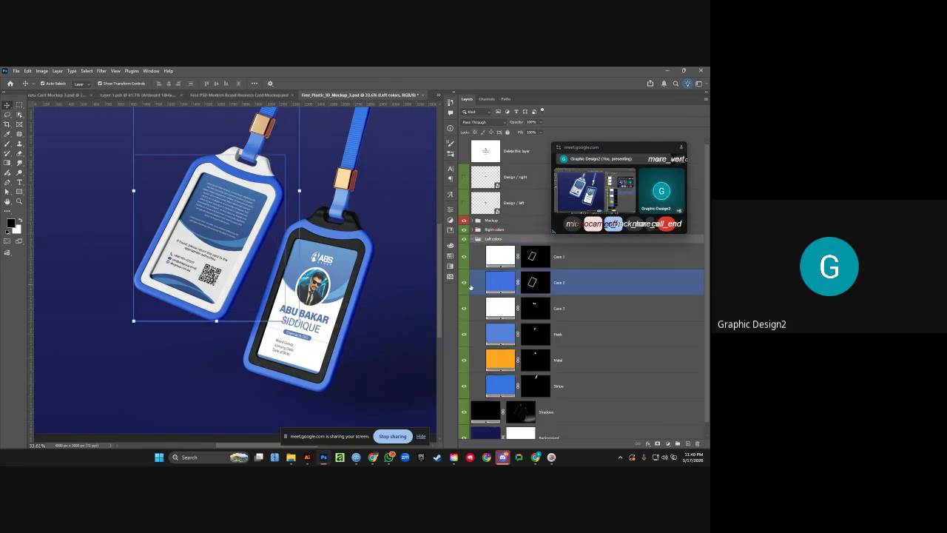
double_click(477, 285)
left_click_drag(613, 120, 488, 118)
left_click(555, 145)
double_click(504, 281)
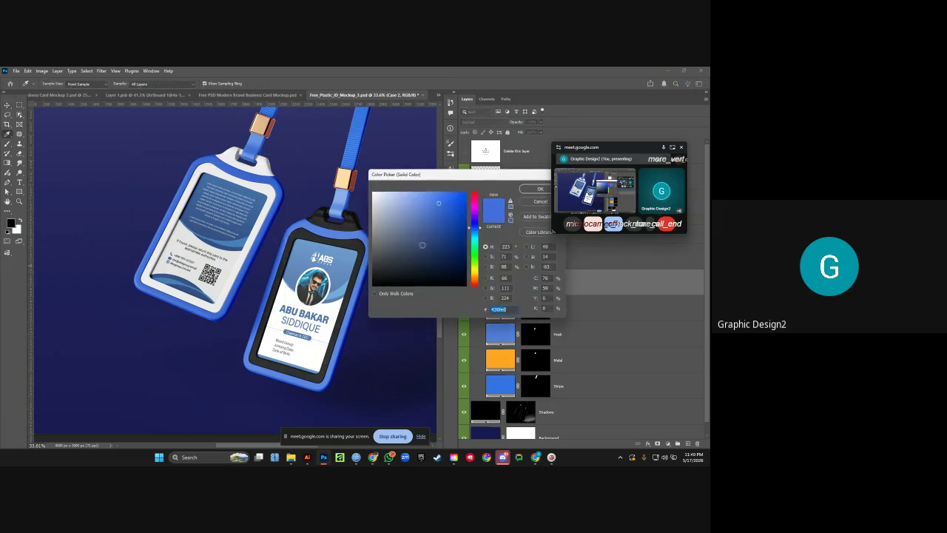
type("ffffff")
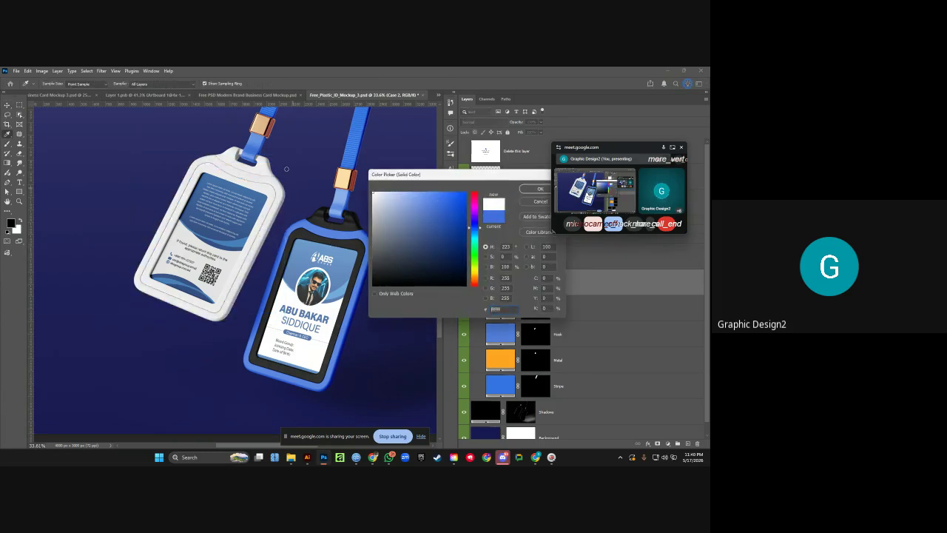
left_click(203, 183)
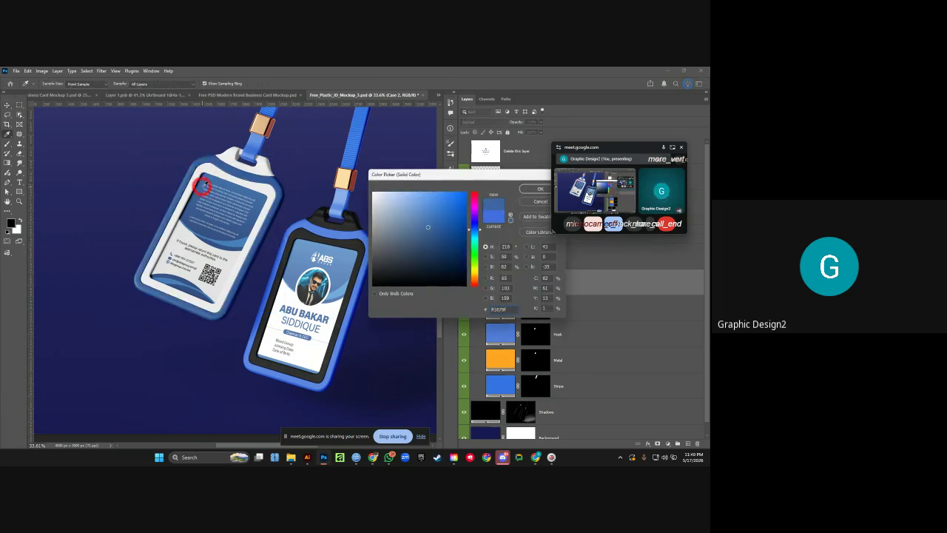
left_click(527, 191)
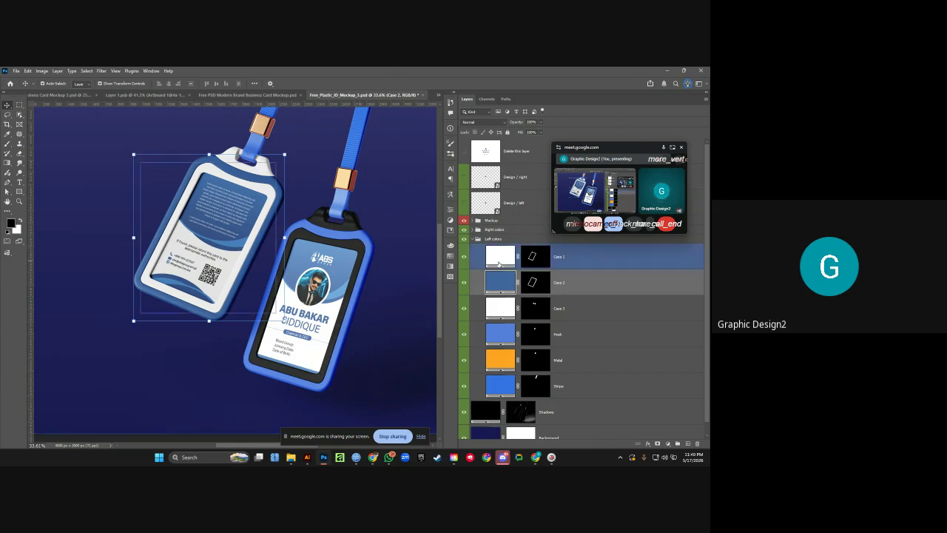
Recolour the left lanyard's Metal layer with the dark grey sampled from the right card's inner frame.
double_click(500, 360)
left_click(319, 230)
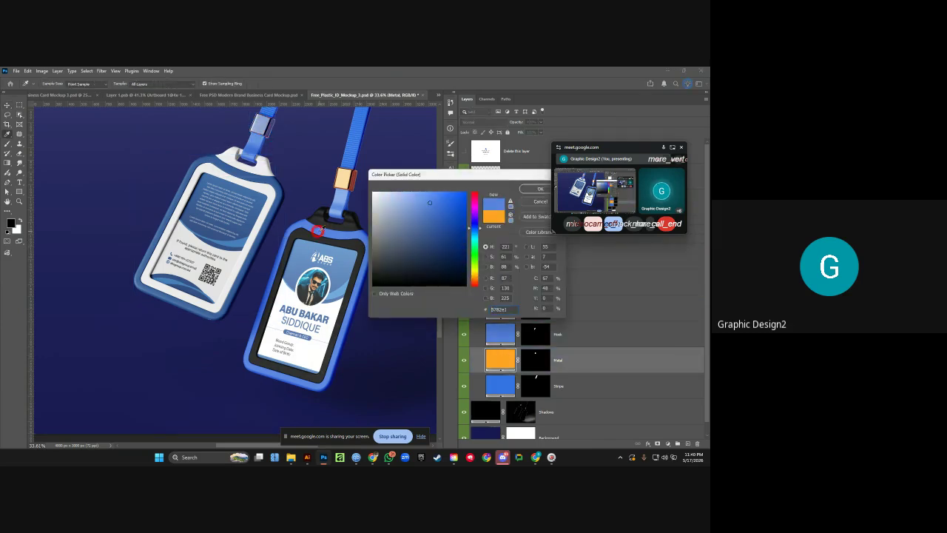
left_click(324, 238)
left_click_drag(323, 238, 318, 250)
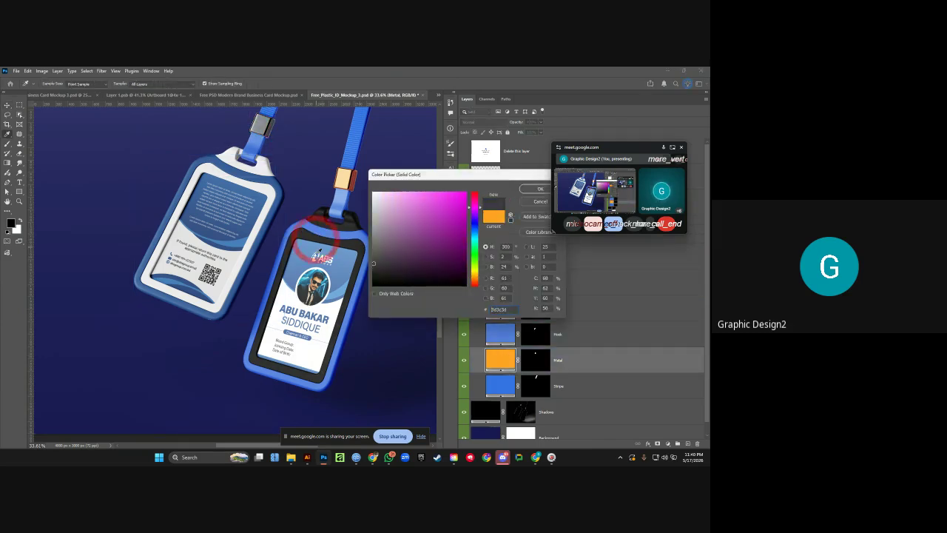
left_click(293, 296)
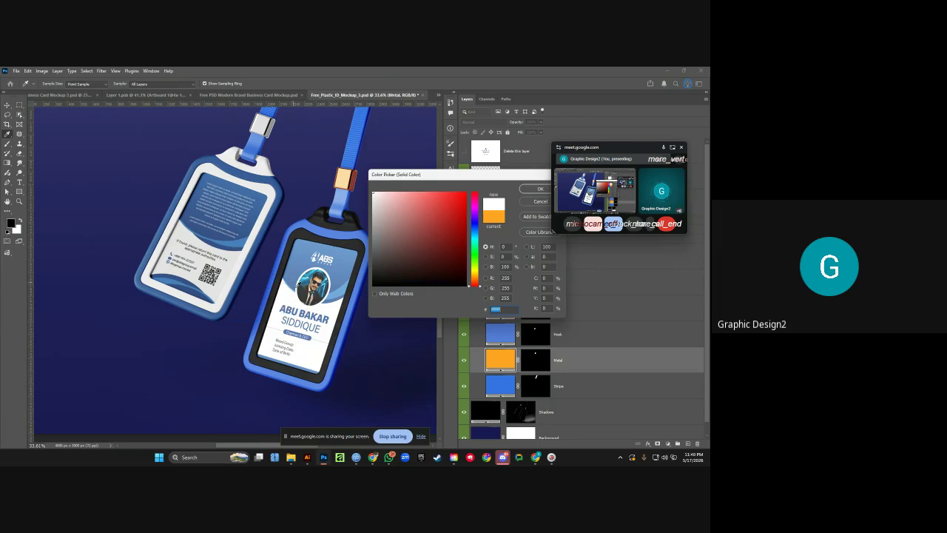
left_click(303, 289)
key("Return")
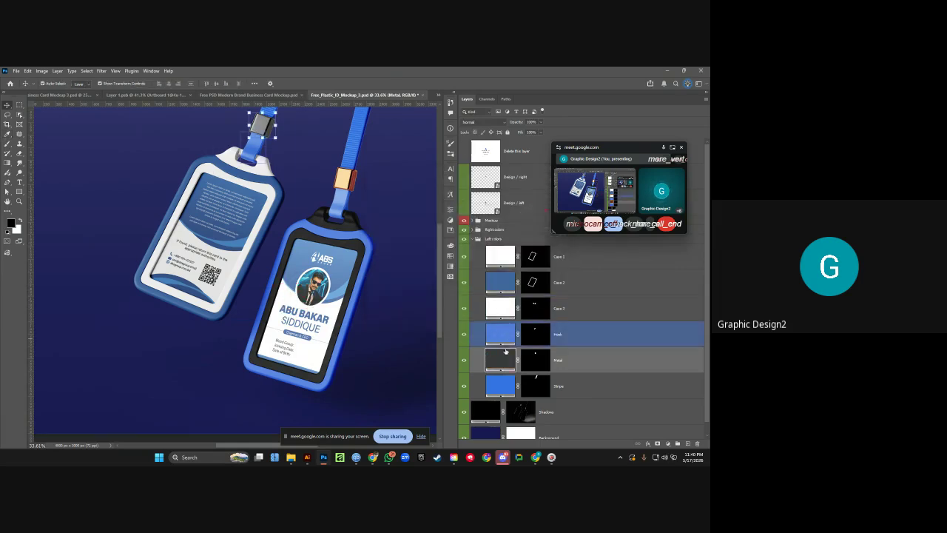
Recolour the left lanyard's Stripe layer to #303030 and its Hook layer to the dark grey sampled from the right holder.
double_click(500, 385)
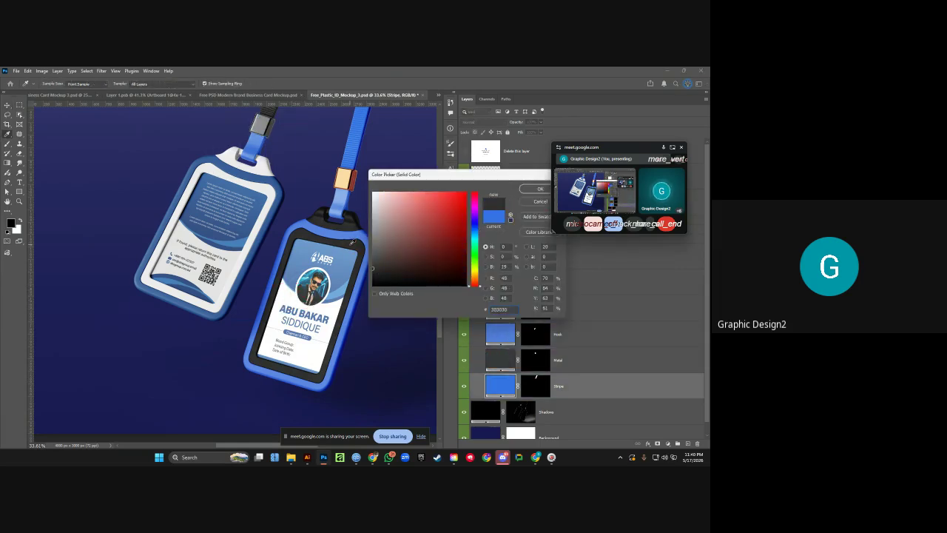
key("Return")
double_click(501, 334)
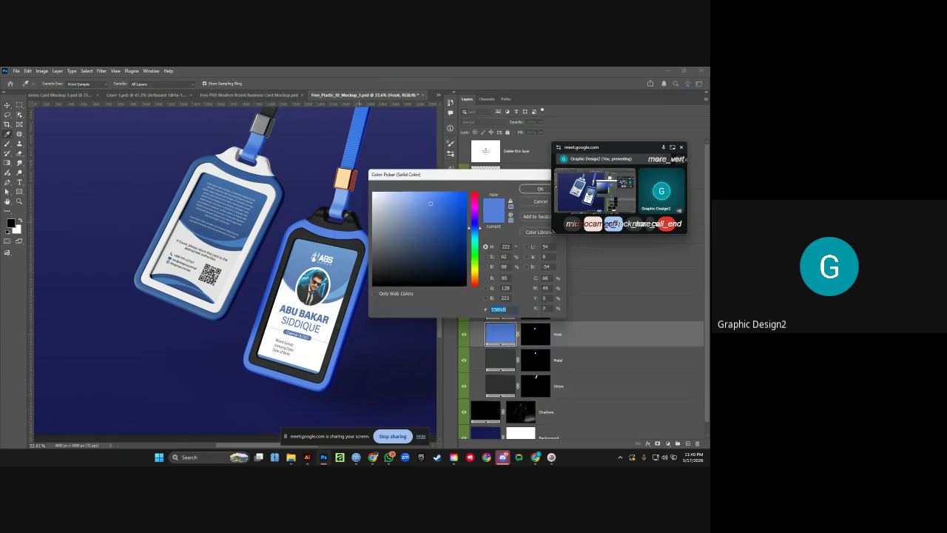
left_click(321, 218)
left_click(537, 190)
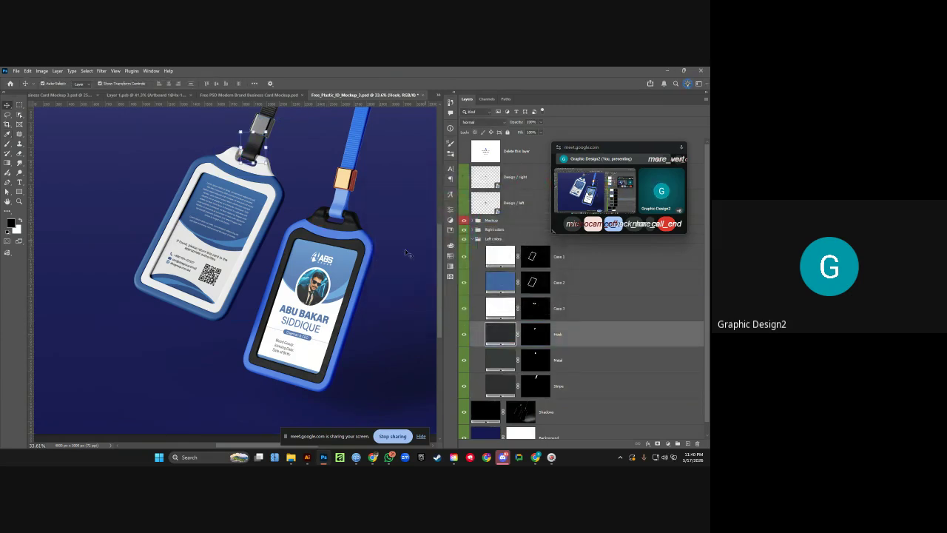
Expand the Right colors group and recolour its Case 2 layer with the muted blue sampled from the card back.
left_click(354, 222, "ctrl")
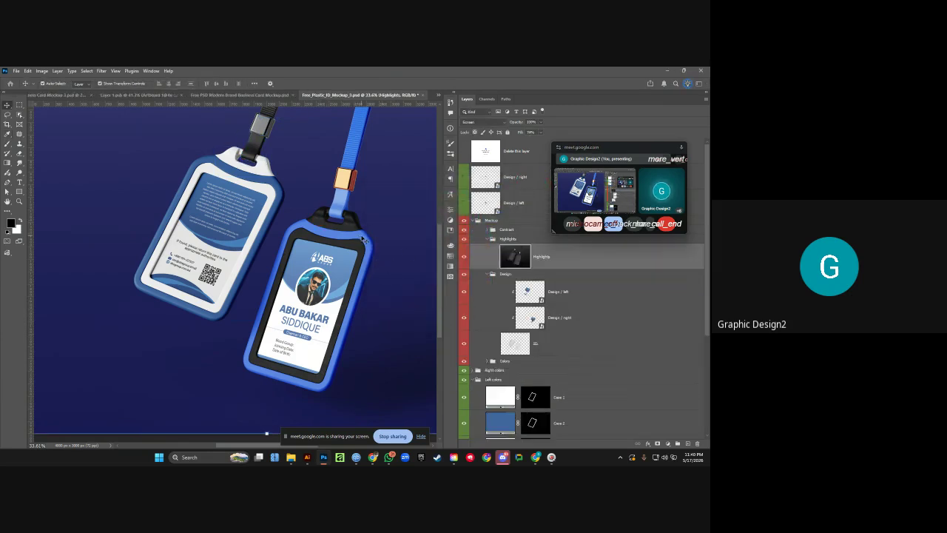
left_click(503, 274)
left_click(493, 274)
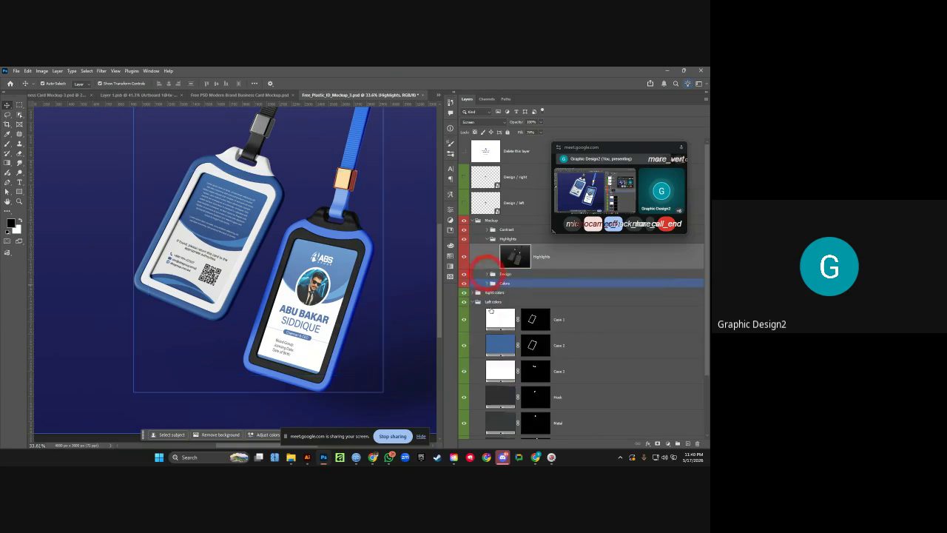
left_click(476, 302)
left_click(476, 301)
double_click(500, 311)
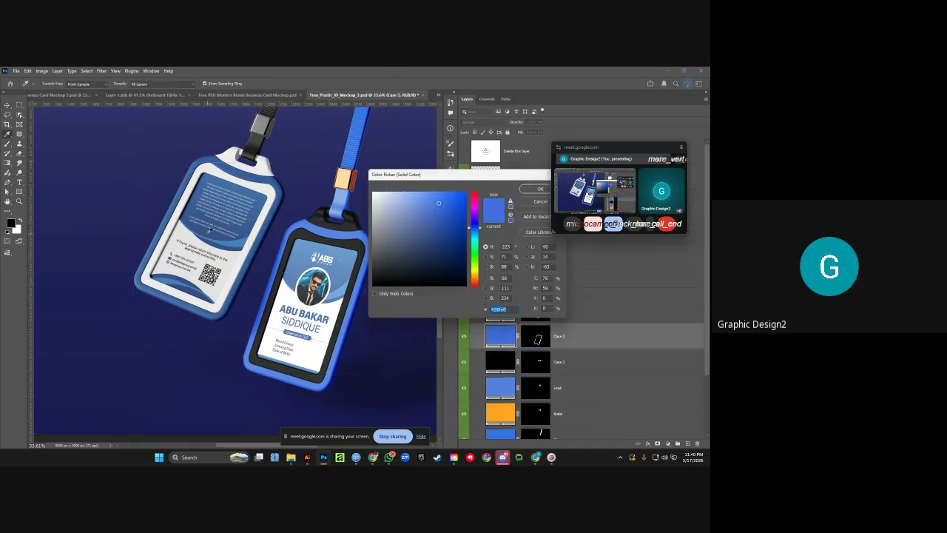
left_click(208, 226)
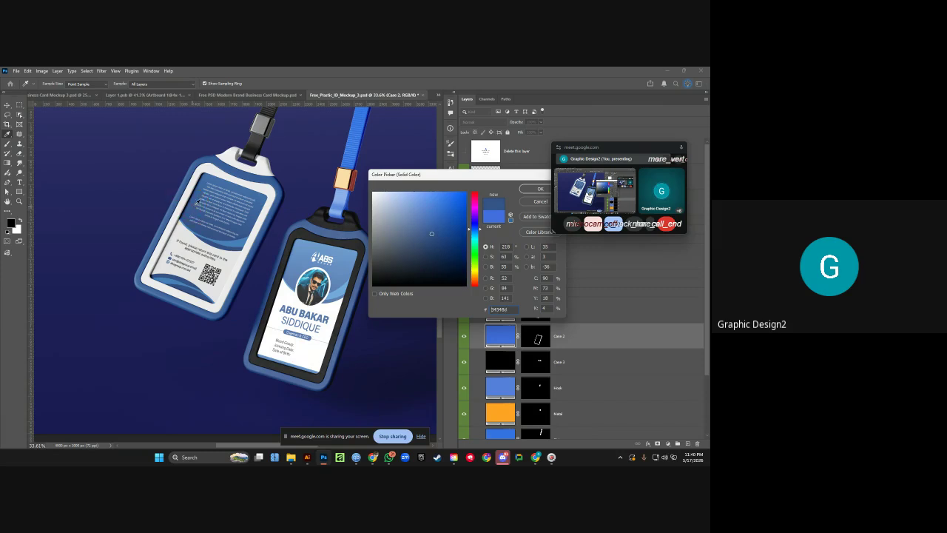
left_click(199, 189)
left_click(541, 190)
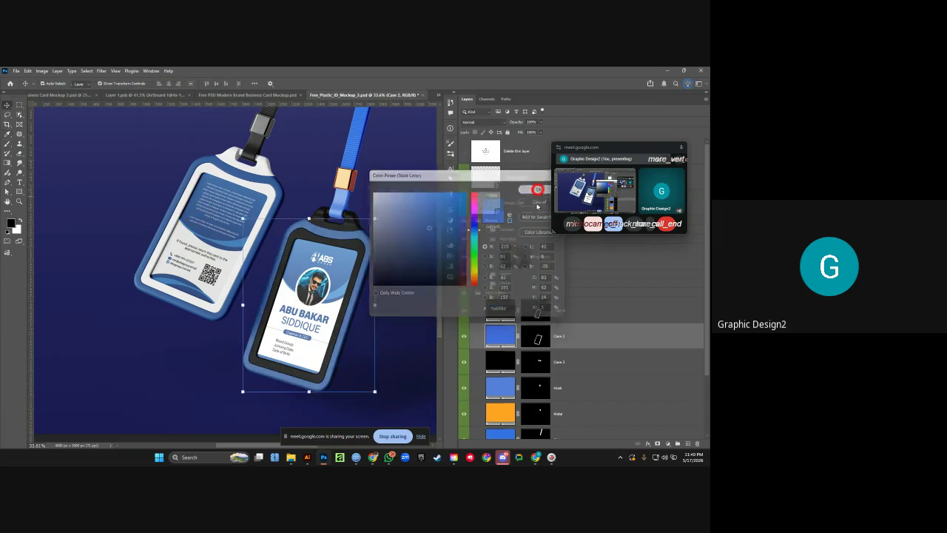
Recolour the right lanyard's Hook layer to #2d2d2d and its Metal layer to a dark grey sampled from the mockup.
double_click(500, 387)
left_click(319, 219)
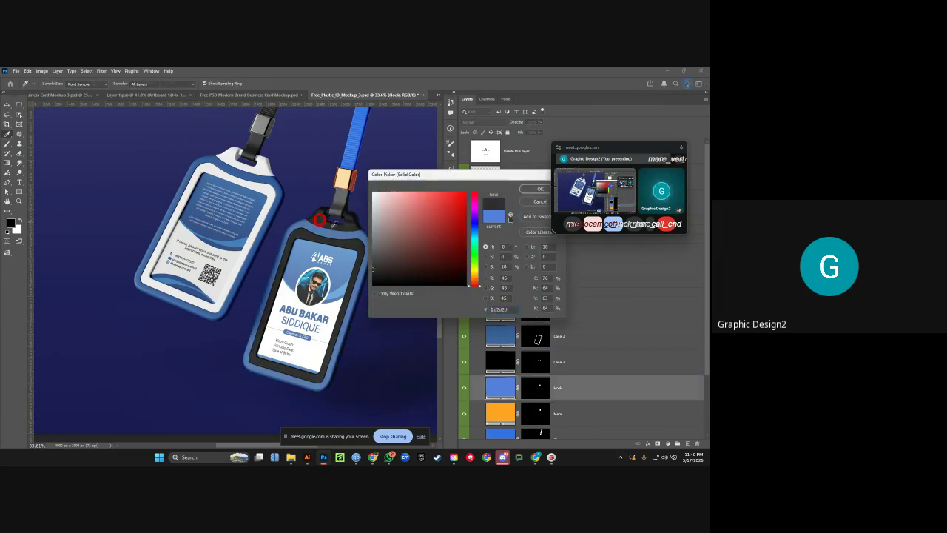
left_click(540, 190)
double_click(500, 412)
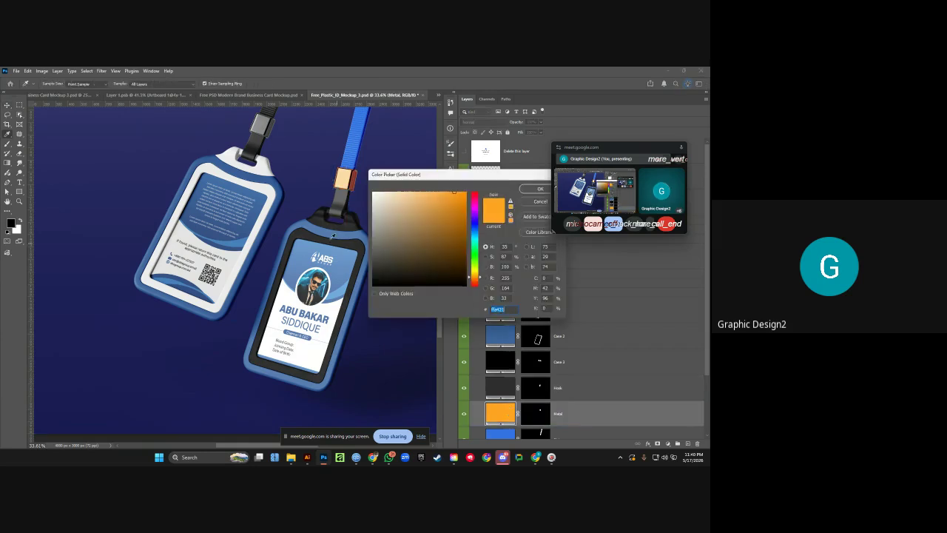
left_click(540, 189)
Recolour the right lanyard's Stripe layer to #343434, sampled from the mockup.
scroll(578, 333, "down", 2)
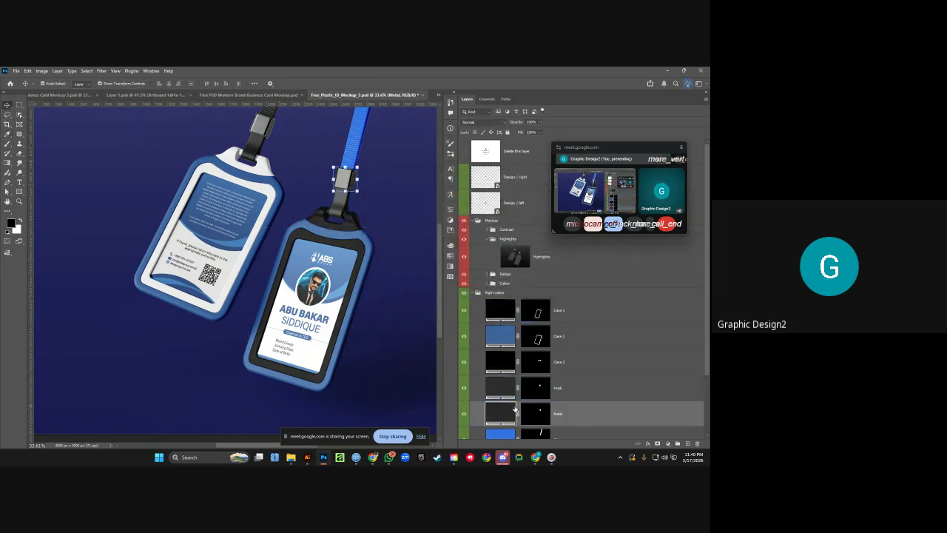
left_click(502, 388)
double_click(502, 388)
left_click(354, 222)
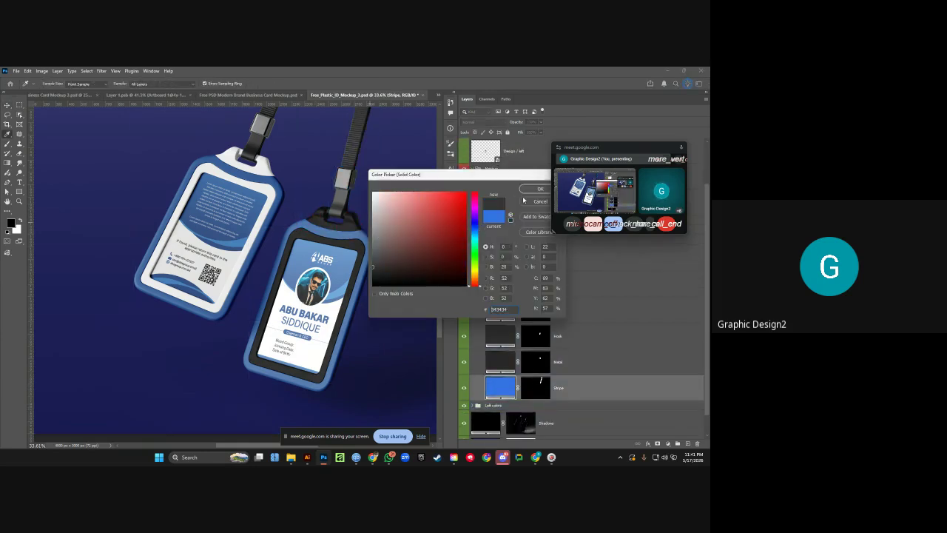
left_click(540, 189)
Expand the Left colors group and recolour its Case 1 layer to #2b2b2b, sampled from the right holder's inner frame.
scroll(372, 231, "down", 2)
scroll(577, 333, "down", 1)
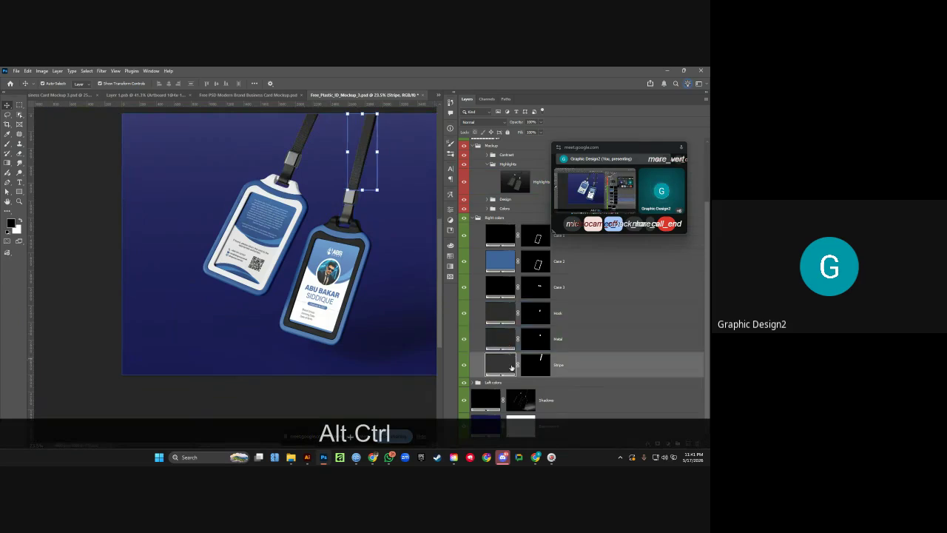
left_click(509, 411)
left_click(272, 202, "ctrl")
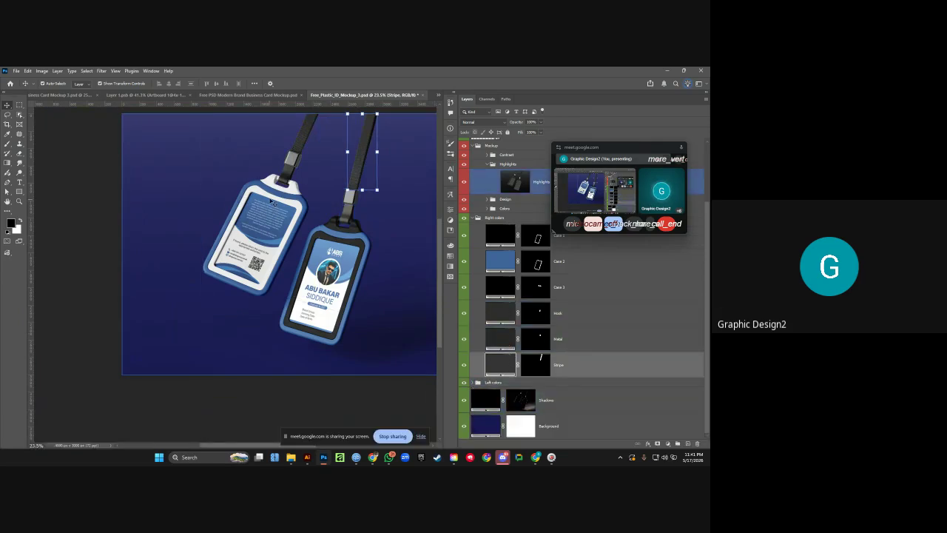
left_click(489, 383)
left_click(471, 384)
scroll(488, 355, "down", 1)
double_click(500, 323)
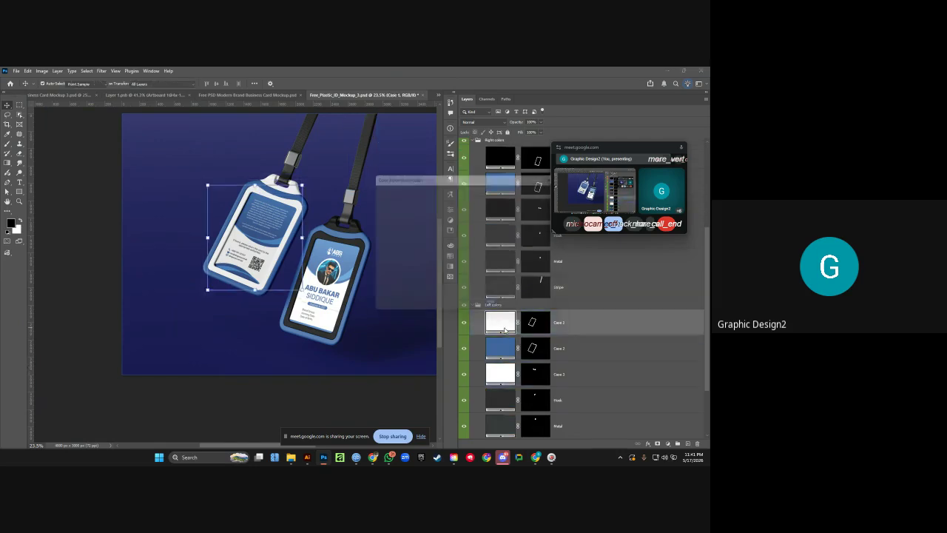
left_click(343, 238)
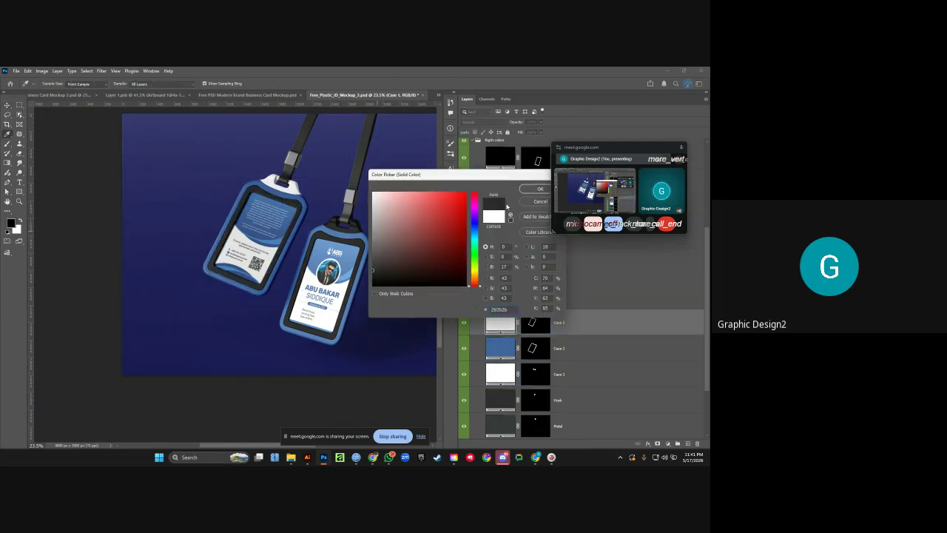
left_click(540, 189)
Recolour the left holder's Case 3 layer with the dark colour sampled from the top of the right holder.
double_click(500, 374)
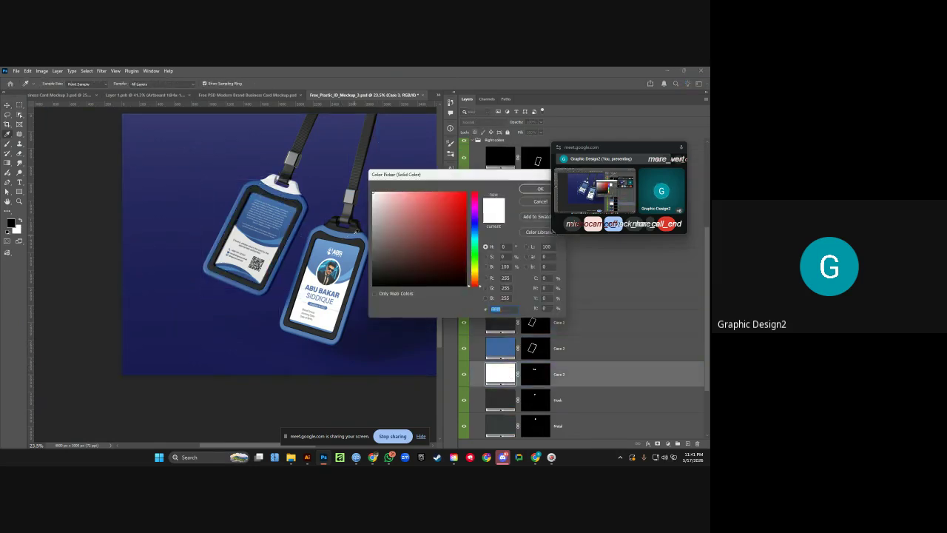
left_click(343, 228)
left_click(523, 189)
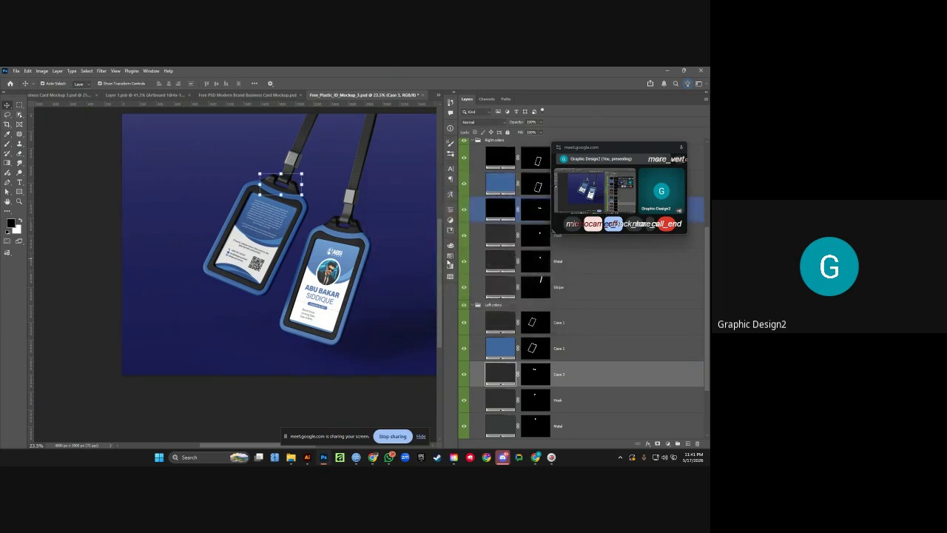
Change the mockup's Background fill to the light violet-blue #6e70e5.
scroll(501, 377, "down", 1)
scroll(501, 377, "down", 2)
double_click(485, 426)
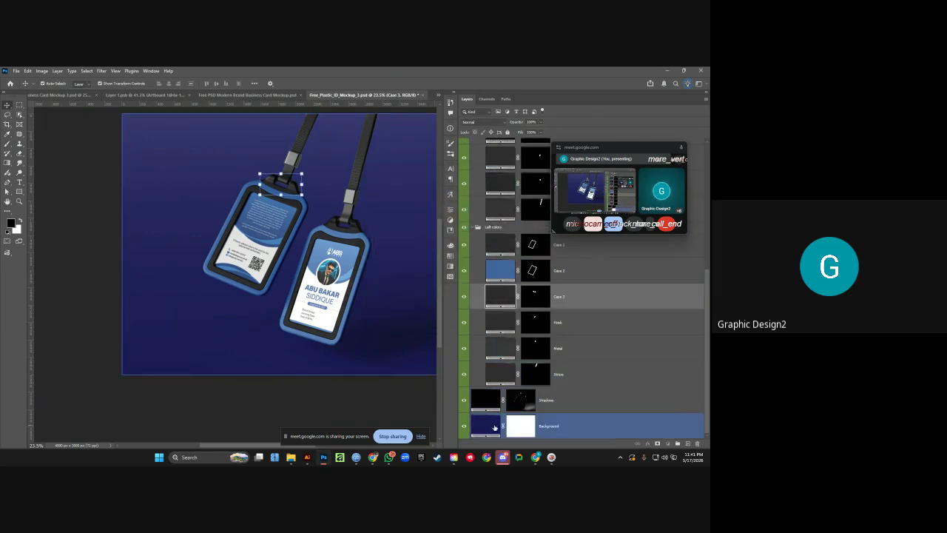
mouse_move(414, 245)
left_mouse_down()
mouse_move(359, 210)
mouse_move(377, 210)
mouse_move(395, 192)
mouse_move(404, 208)
mouse_move(401, 194)
mouse_move(403, 213)
mouse_move(454, 267)
mouse_move(451, 209)
mouse_move(419, 200)
left_mouse_up()
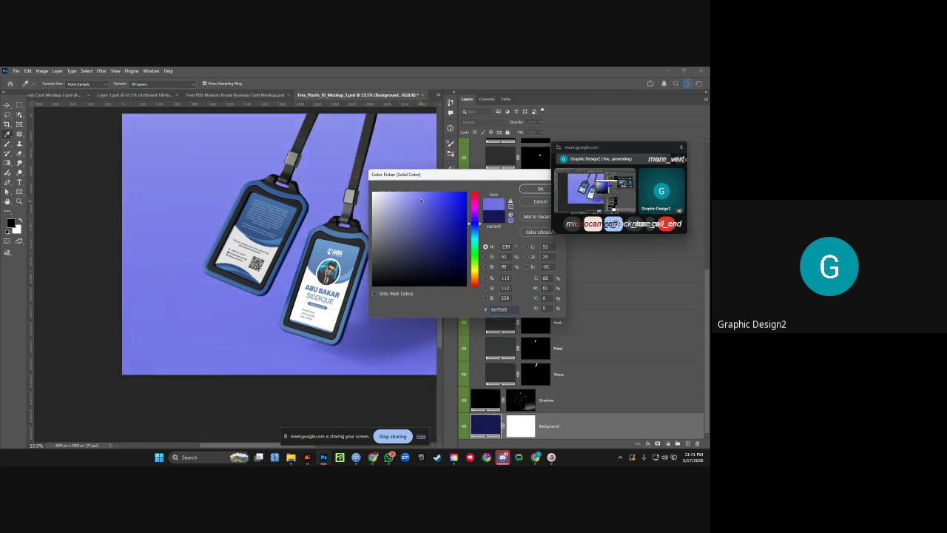
left_click(537, 192)
Examine the recoloured mockup against its new background, at full view and closer up.
scroll(396, 207, "right", 2)
scroll(396, 208, "down", 3)
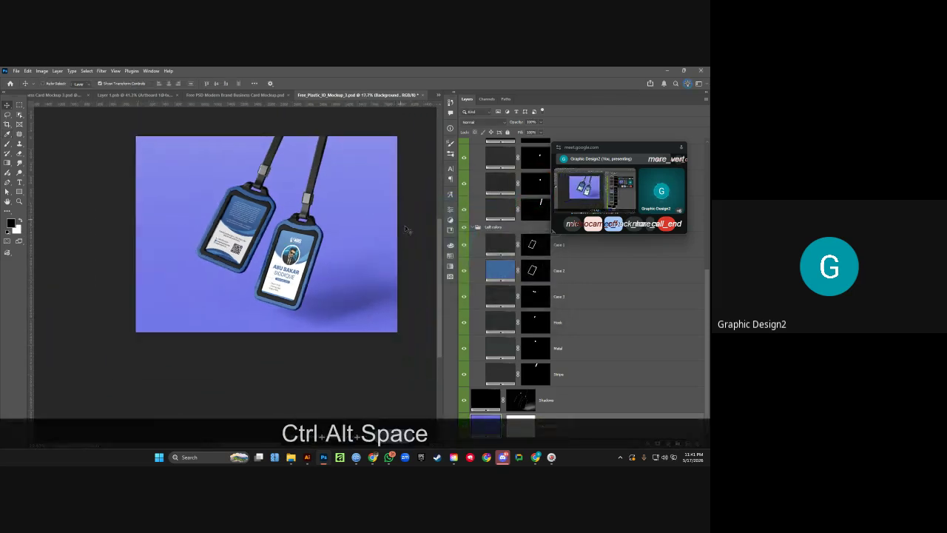
left_click_drag(418, 231, 393, 239)
scroll(395, 239, "down", 1)
scroll(402, 239, "up", 3)
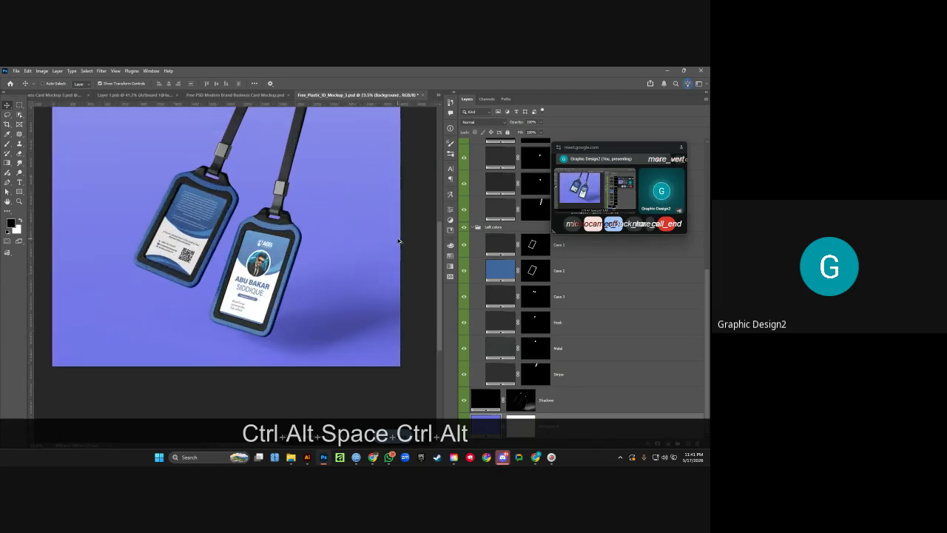
scroll(399, 242, "down", 3)
left_click_drag(374, 232, 404, 230)
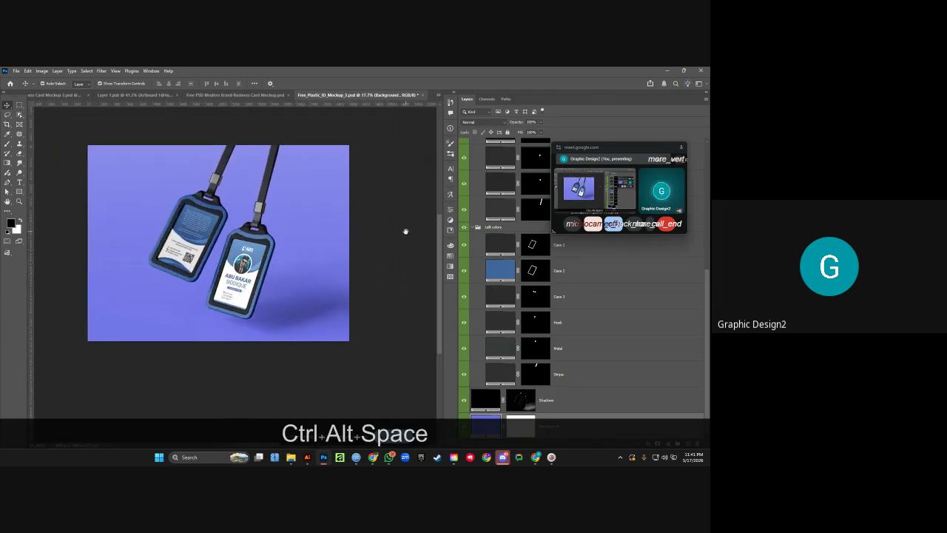
Export the mockup for web as a maximum-quality JPEG named "Id card mockup" in the Id folder inside Downloads.
key("ctrl+shift+alt+s")
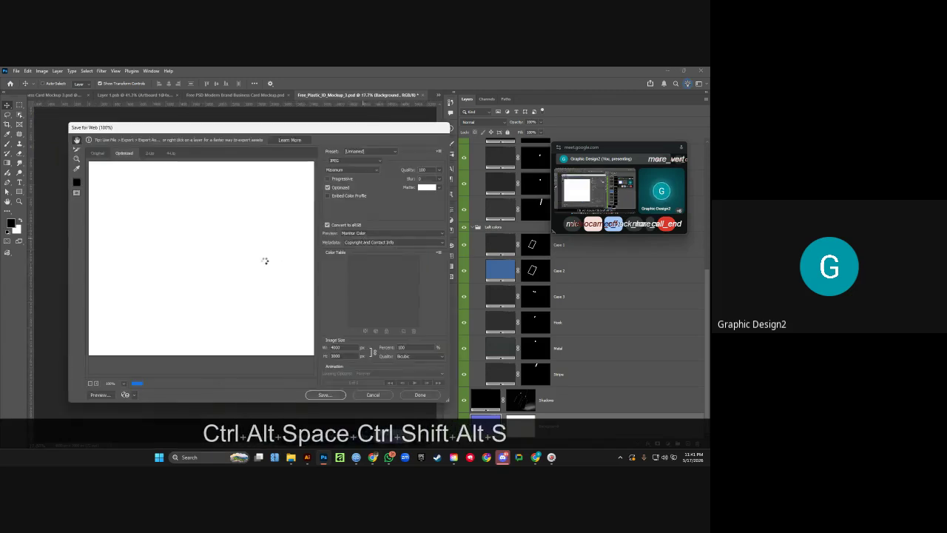
left_click(330, 394)
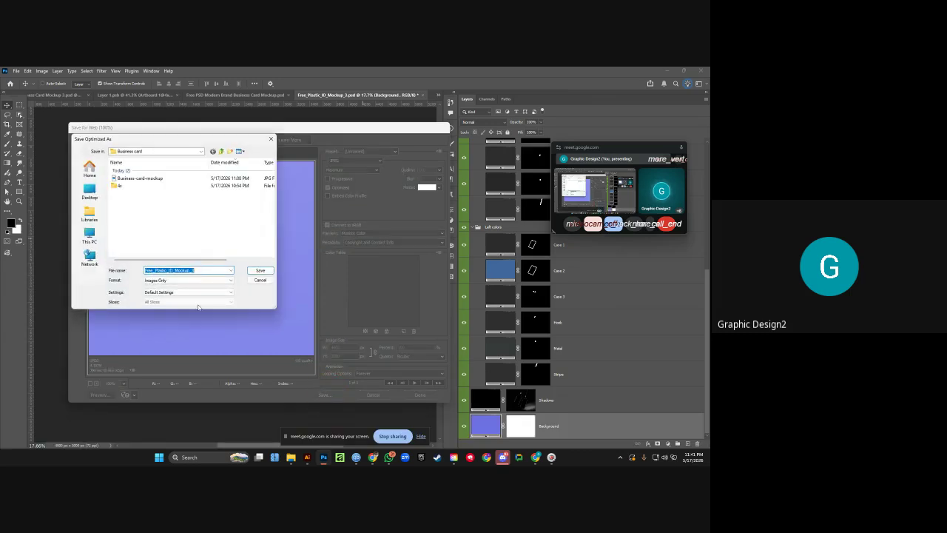
left_click(89, 235)
left_click(91, 194)
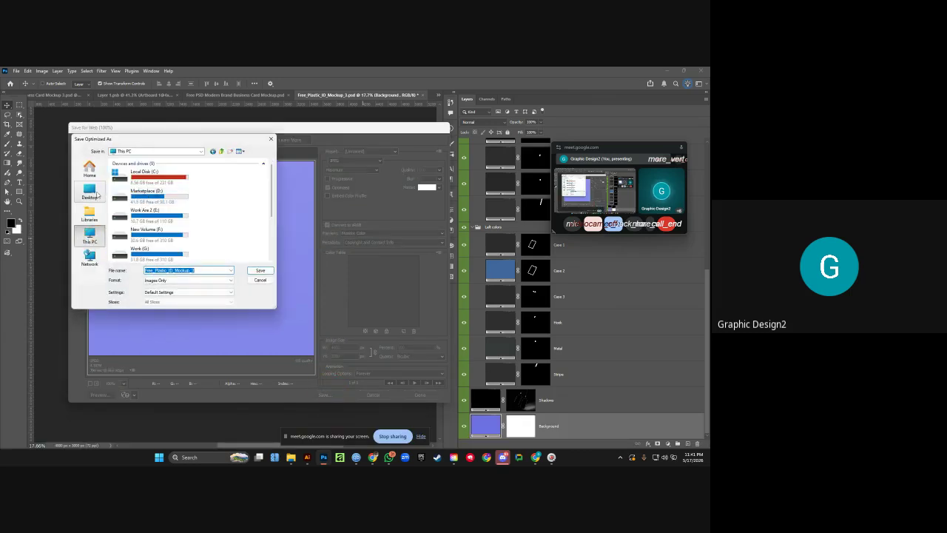
double_click(141, 246)
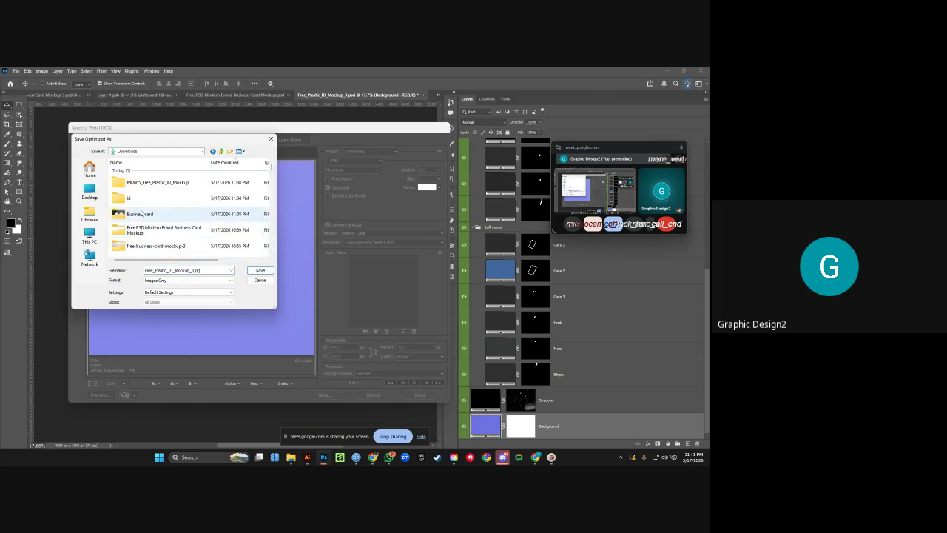
double_click(136, 198)
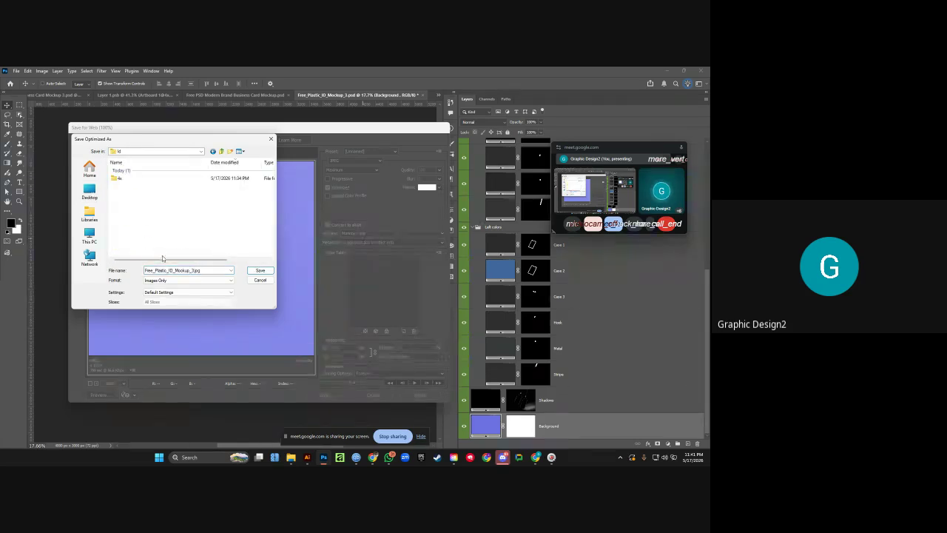
type("Id ca")
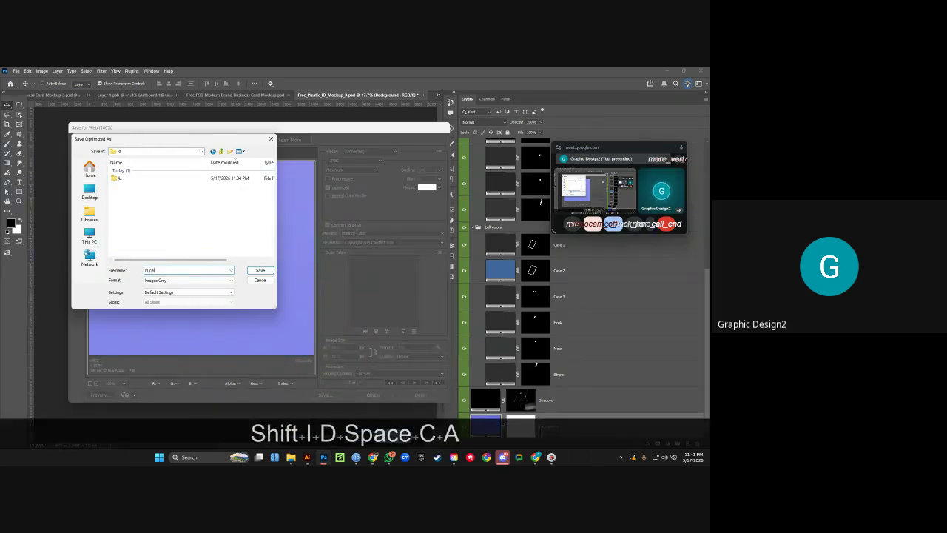
type("rd mockup")
key("Return")
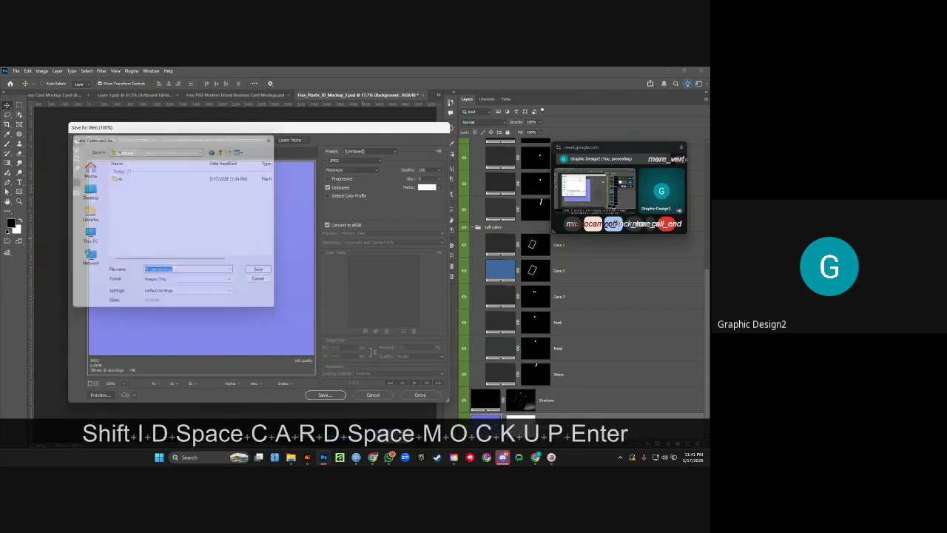
key("Return")
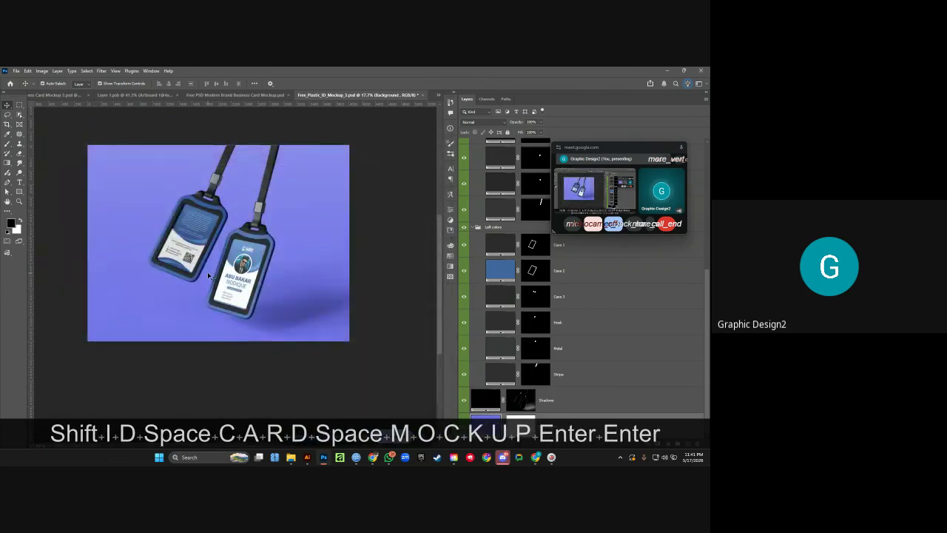
Fit the whole mockup in view and deselect the Background layer to inspect the finished presentation.
key("ctrl+0")
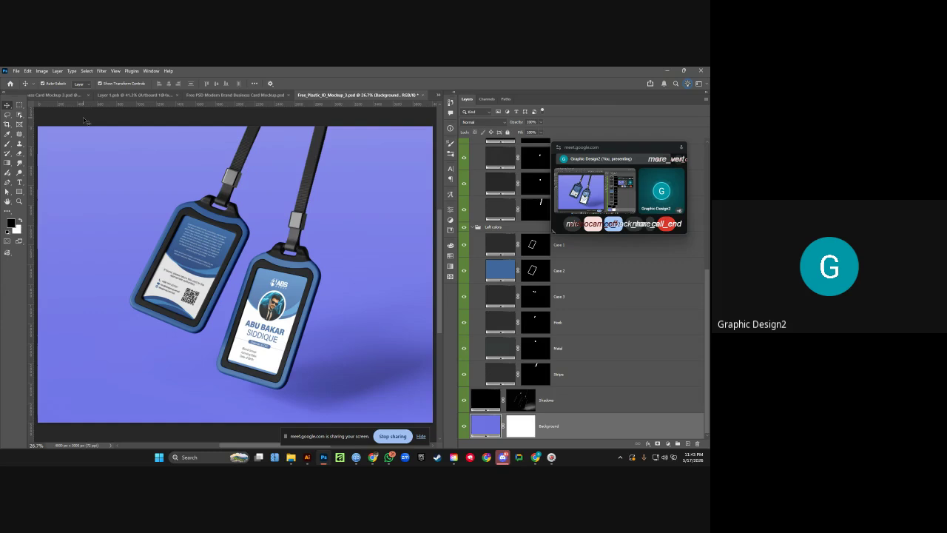
left_click(109, 114)
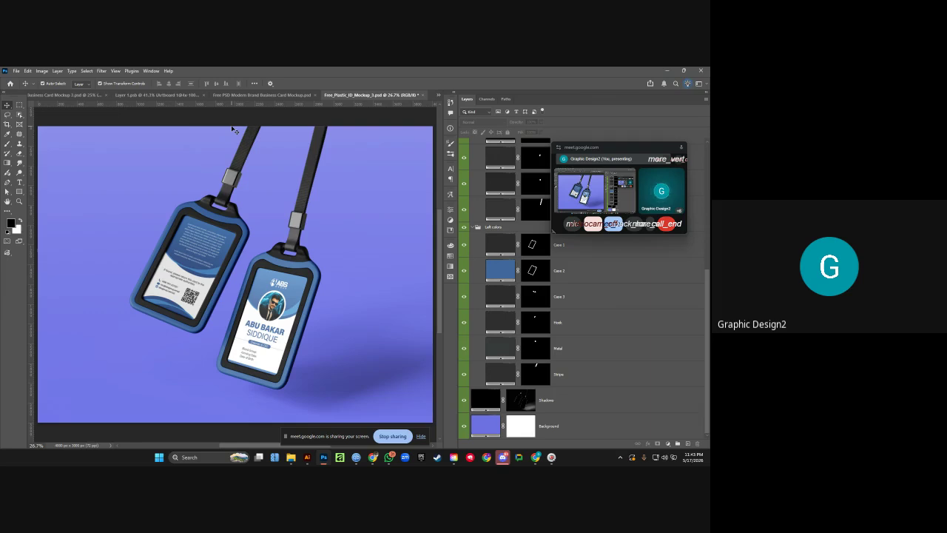
mouse_move(658, 191)
Switch to File Explorer and open the GRDE Module 2025 PDF from the GRDE-Batch-N252-3 folder in a maximised window.
left_click(294, 457)
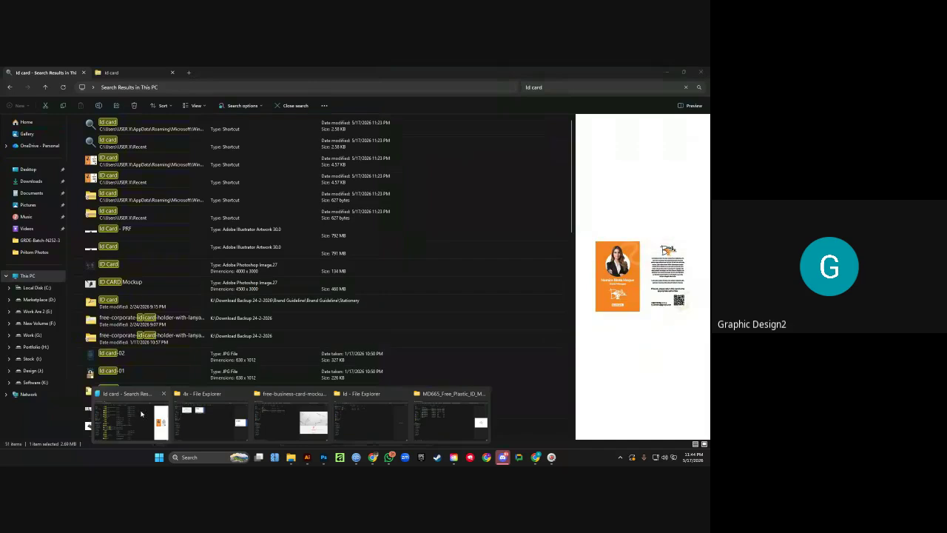
left_click(141, 413)
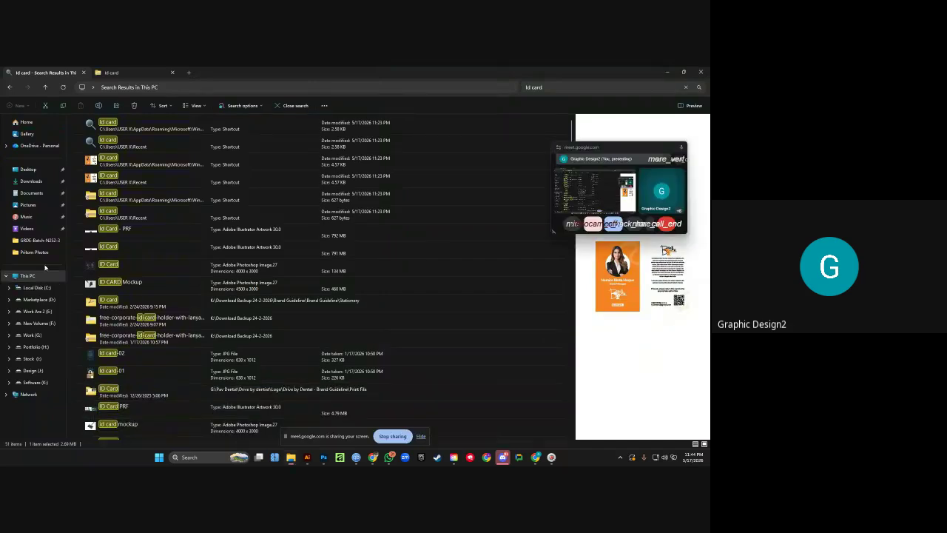
left_click(40, 240)
double_click(101, 307)
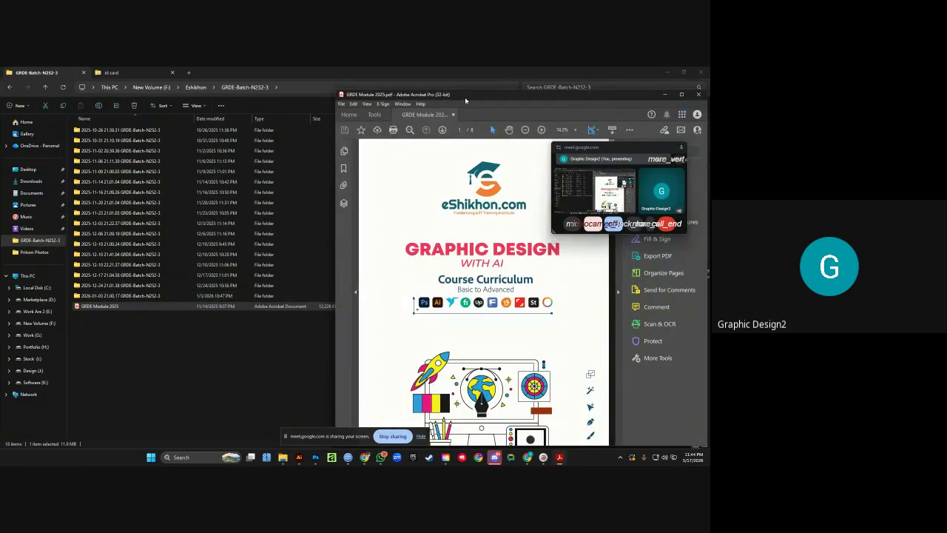
double_click(465, 97)
Look through the course curriculum for the Class 23 to 24 topics on business card, ID card and letterhead.
scroll(358, 241, "down", 8)
scroll(362, 255, "down", 4)
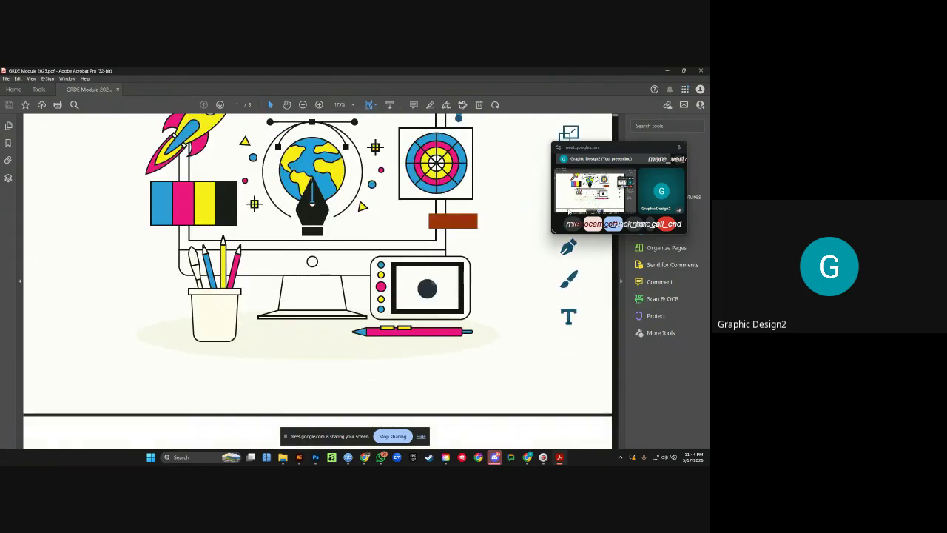
left_click_drag(615, 157, 624, 307)
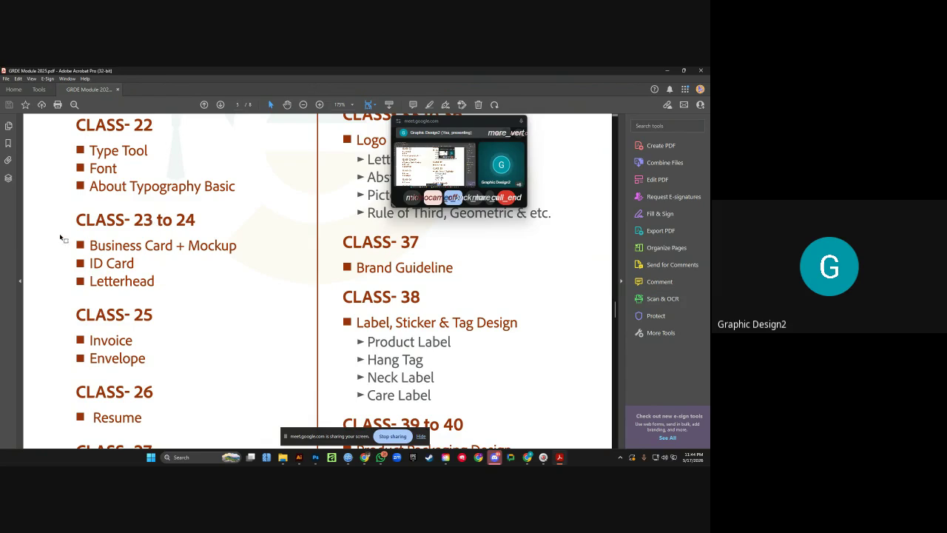
Review the AI Part class topics on page 5 of the curriculum, from Class 19 through Class 27.
scroll(93, 299, "down", 2)
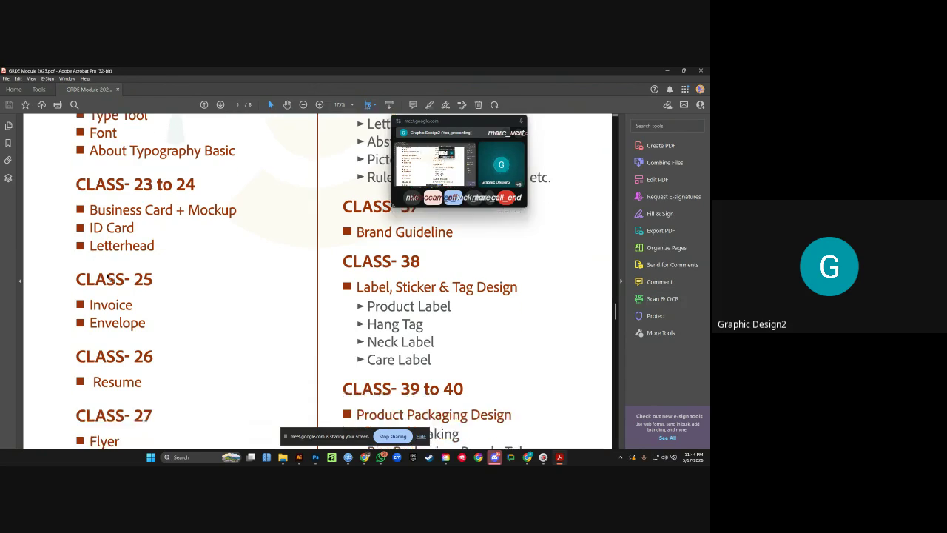
scroll(111, 277, "down", 2)
scroll(112, 277, "up", 10)
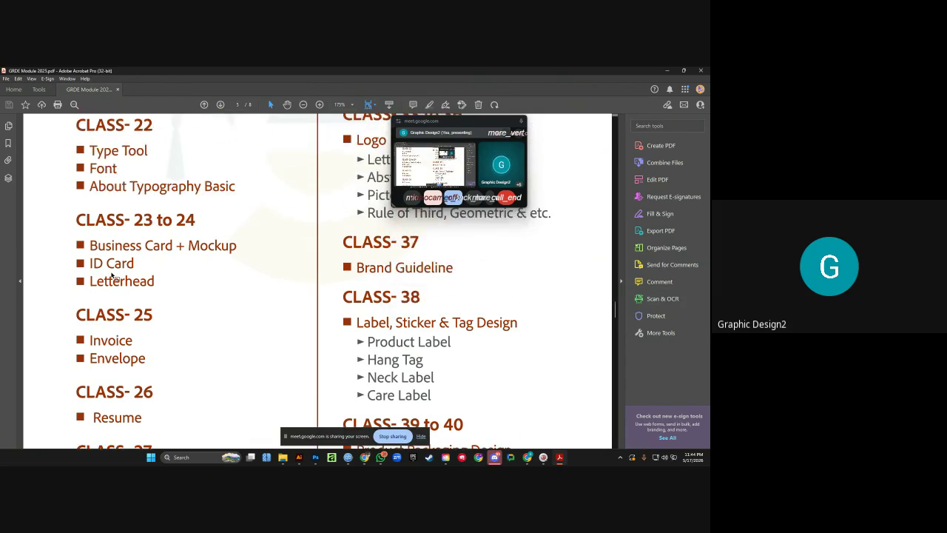
scroll(112, 272, "up", 4)
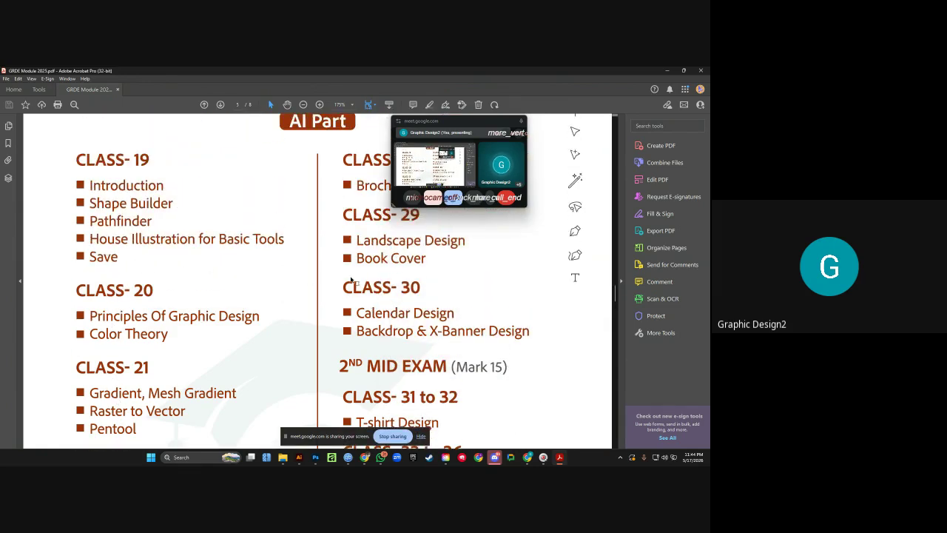
scroll(352, 278, "down", 8)
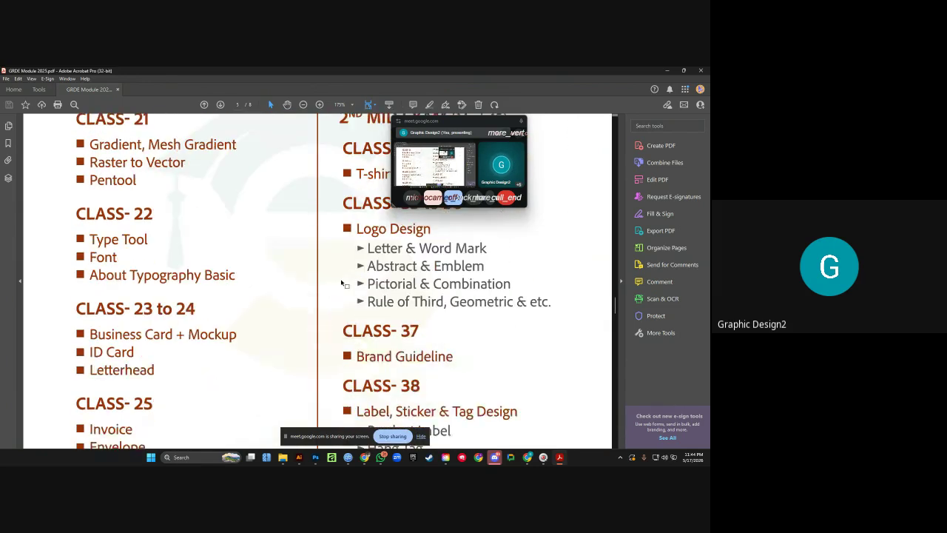
scroll(226, 366, "down", 2)
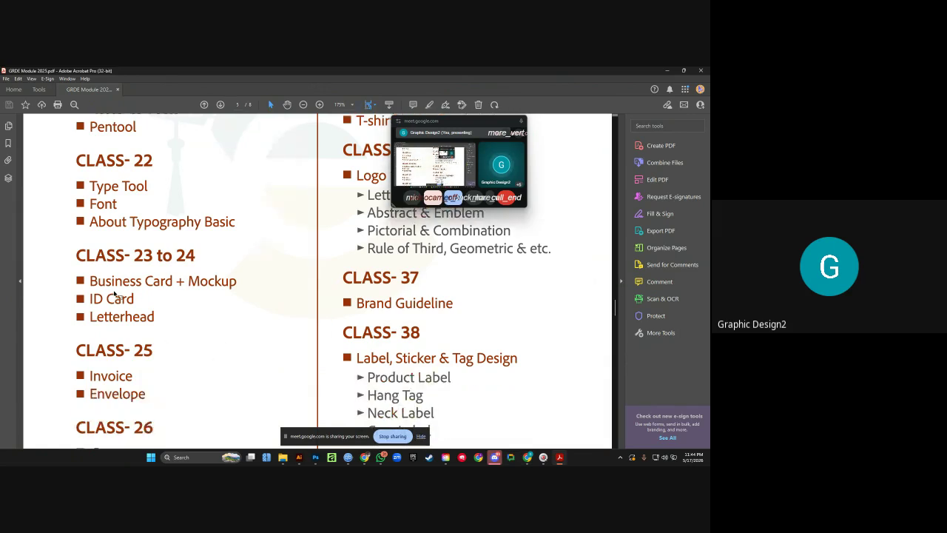
scroll(115, 330, "down", 1)
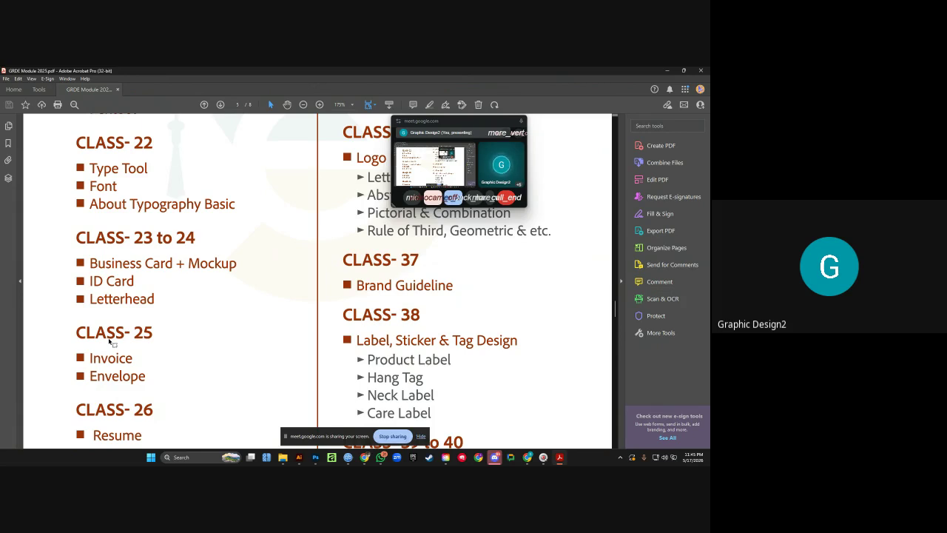
scroll(109, 342, "down", 5)
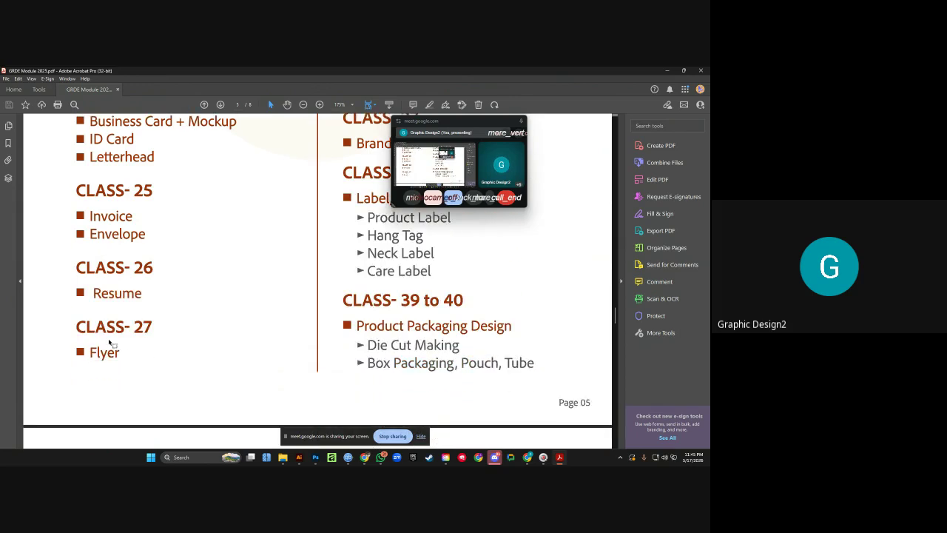
scroll(109, 342, "up", 2)
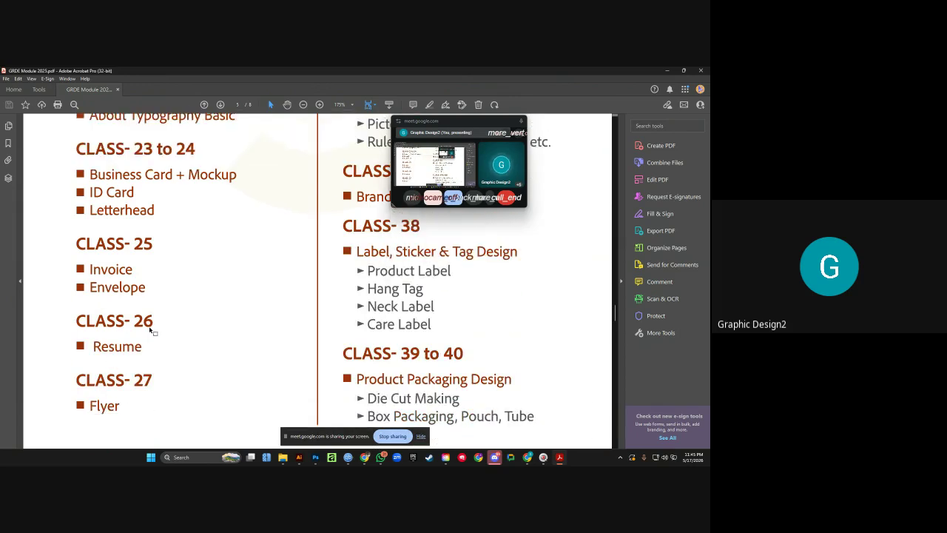